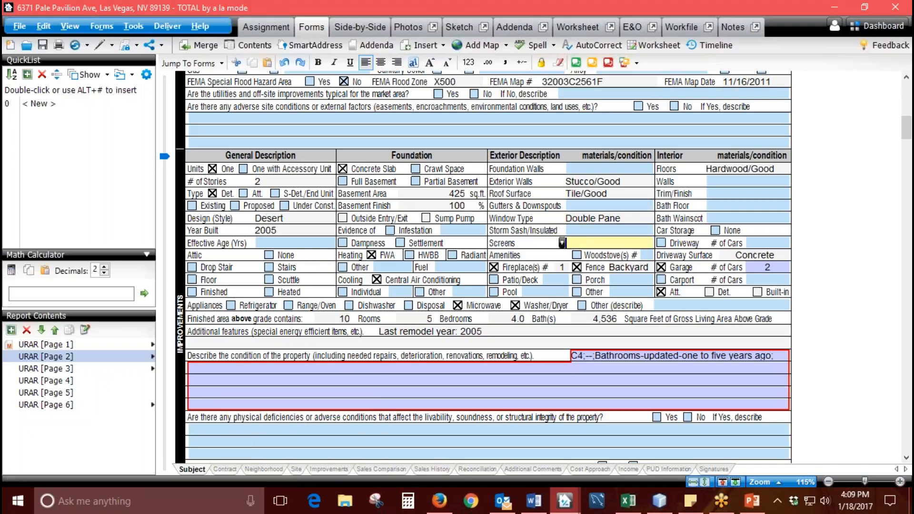
- Choose Q4 as the subject's Quality of Construction rating in the sales comparison grid
{"action": "left_click", "coordinate": [469, 228]}
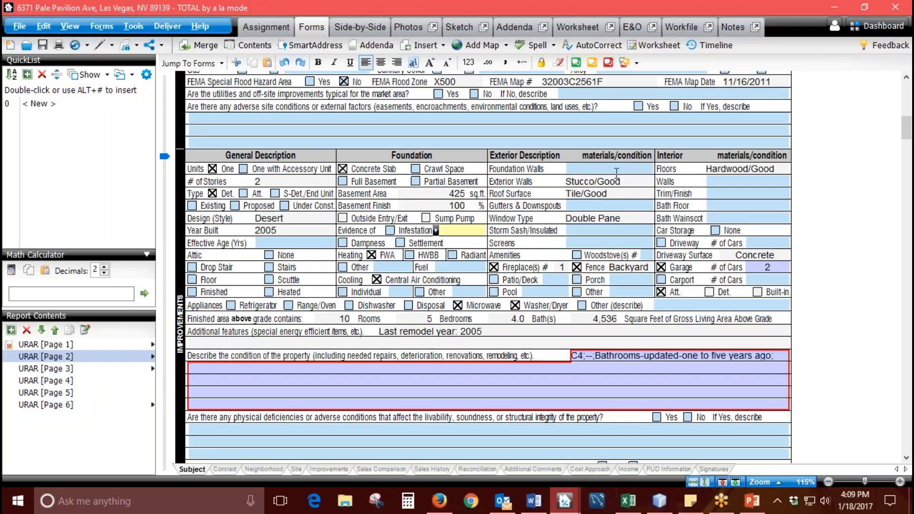
{"action": "scroll", "coordinate": [608, 194], "scroll_direction": "down", "scroll_amount": 6}
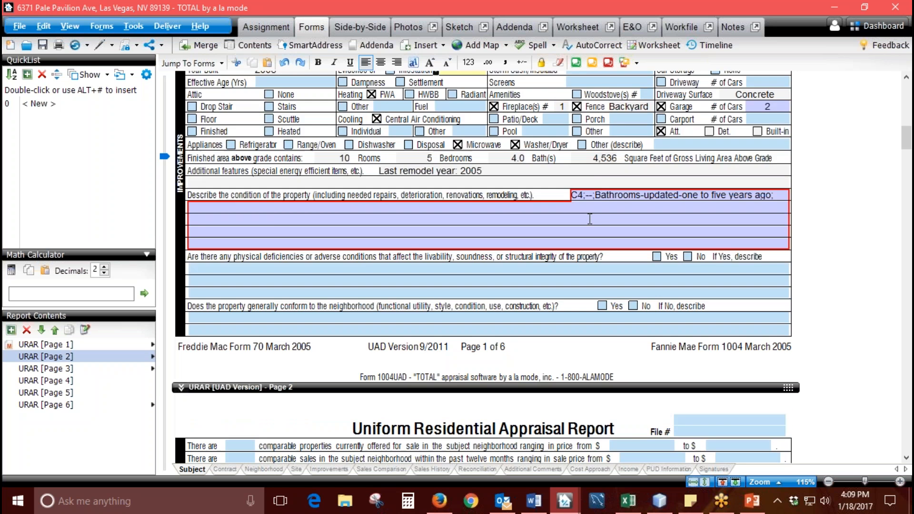
{"action": "scroll", "coordinate": [329, 327], "scroll_direction": "down", "scroll_amount": 5}
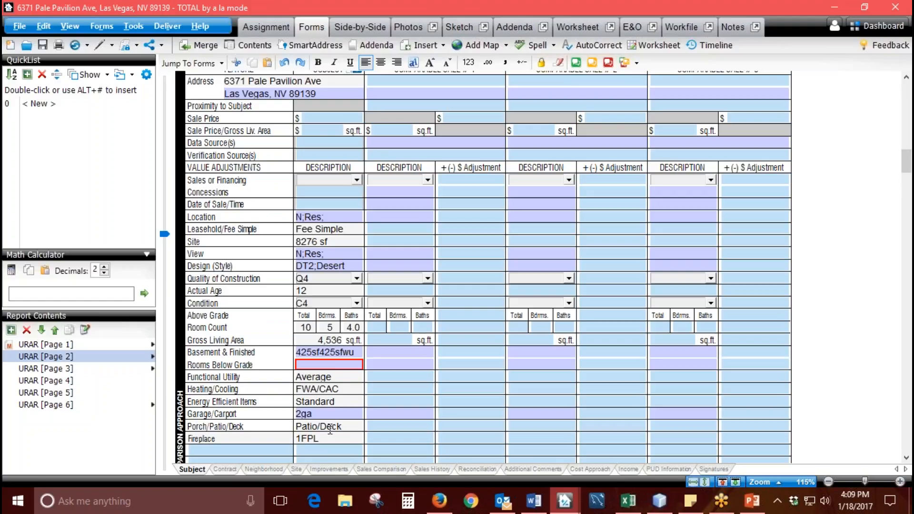
{"action": "left_click", "coordinate": [354, 389]}
{"action": "left_click", "coordinate": [331, 278]}
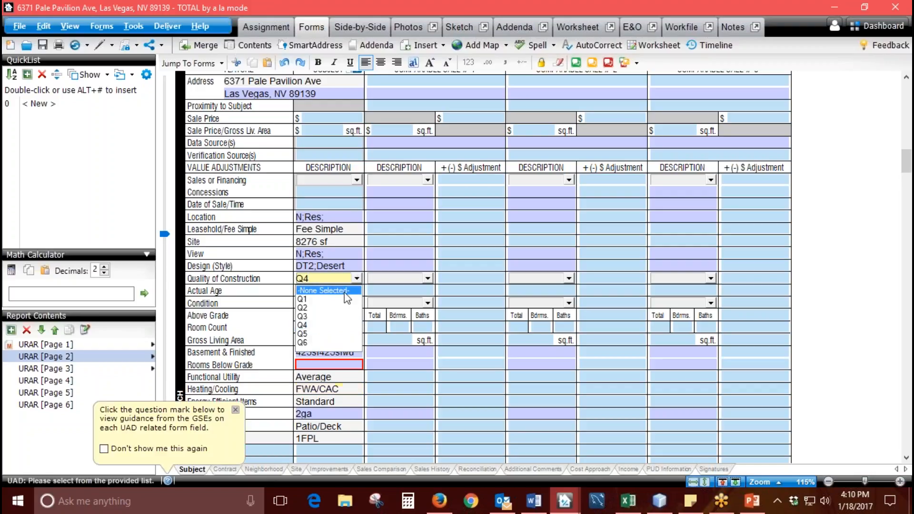
{"action": "left_click", "coordinate": [325, 327]}
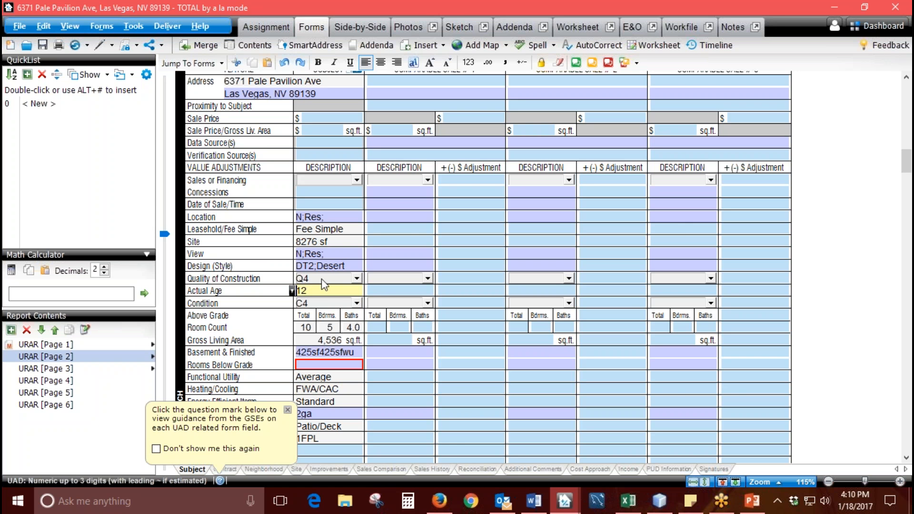
- Review the report from the sales history back up to the subject section, including the property address, city and county fields
{"action": "scroll", "coordinate": [256, 314], "scroll_direction": "down", "scroll_amount": 15}
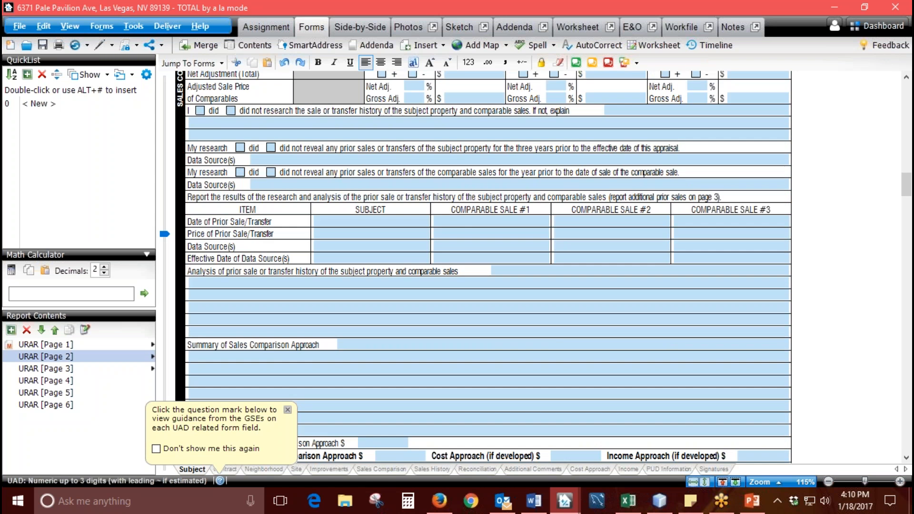
{"action": "scroll", "coordinate": [483, 266], "scroll_direction": "up", "scroll_amount": 15}
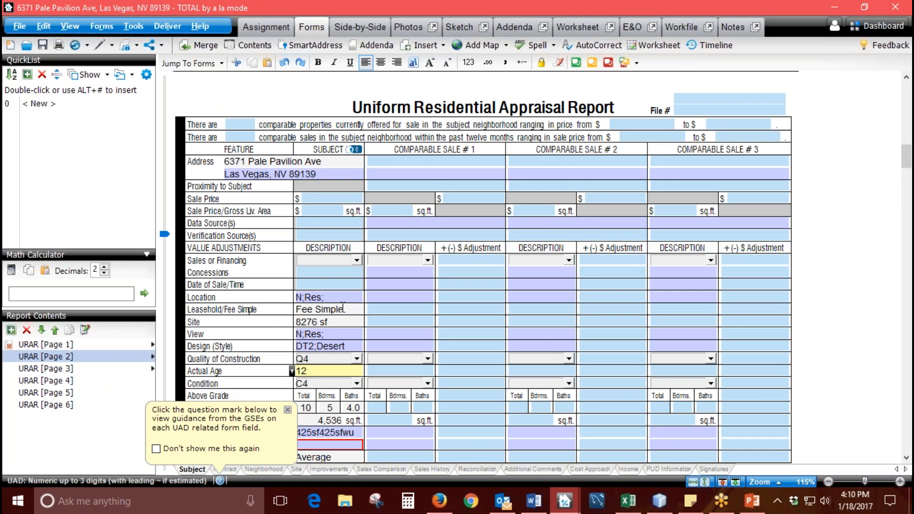
{"action": "scroll", "coordinate": [483, 266], "scroll_direction": "up", "scroll_amount": 8}
{"action": "scroll", "coordinate": [553, 236], "scroll_direction": "up", "scroll_amount": 3}
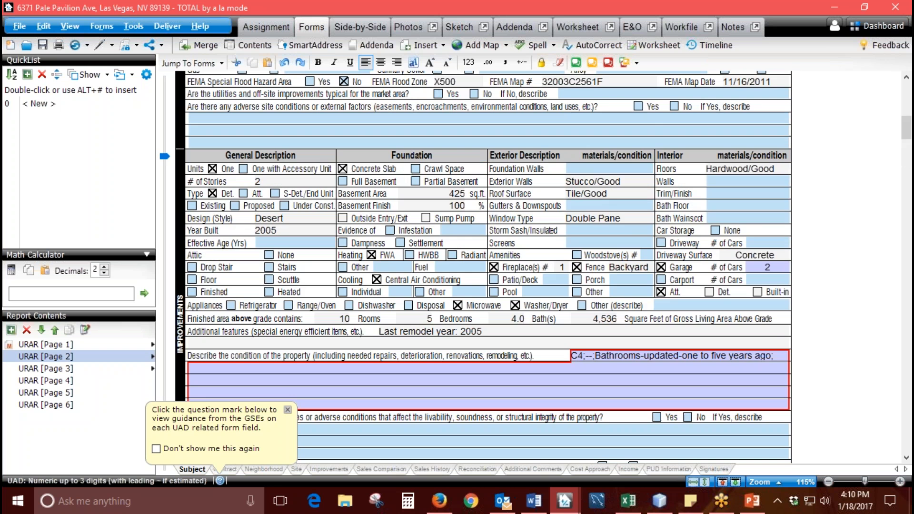
{"action": "scroll", "coordinate": [553, 236], "scroll_direction": "up", "scroll_amount": 10}
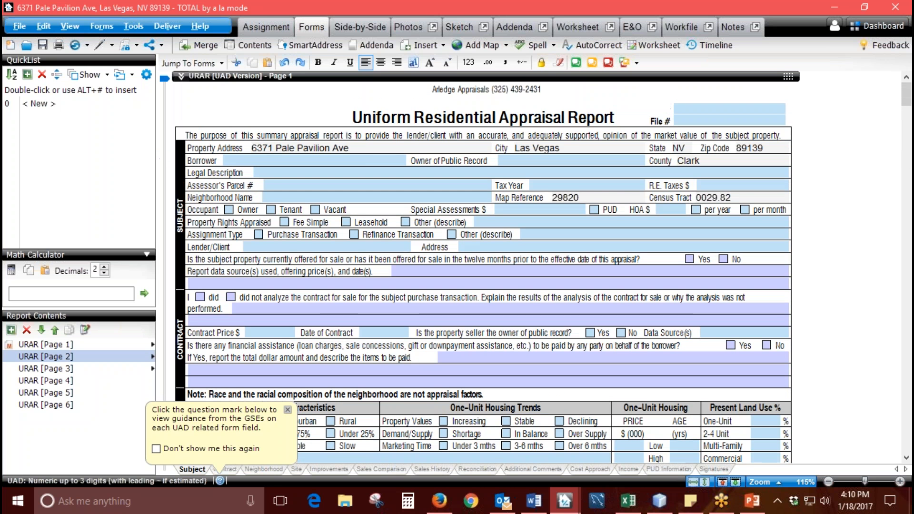
{"action": "left_click", "coordinate": [371, 148]}
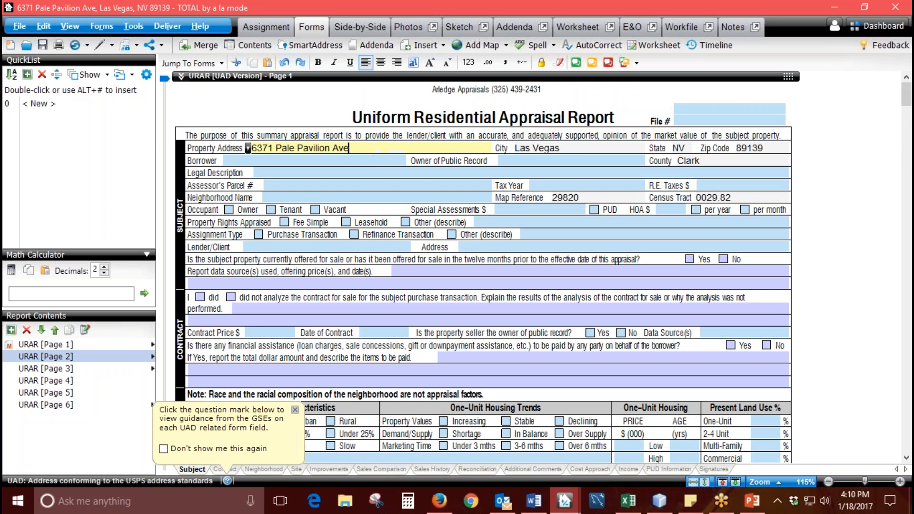
{"action": "left_click", "coordinate": [510, 147]}
{"action": "left_click", "coordinate": [689, 161]}
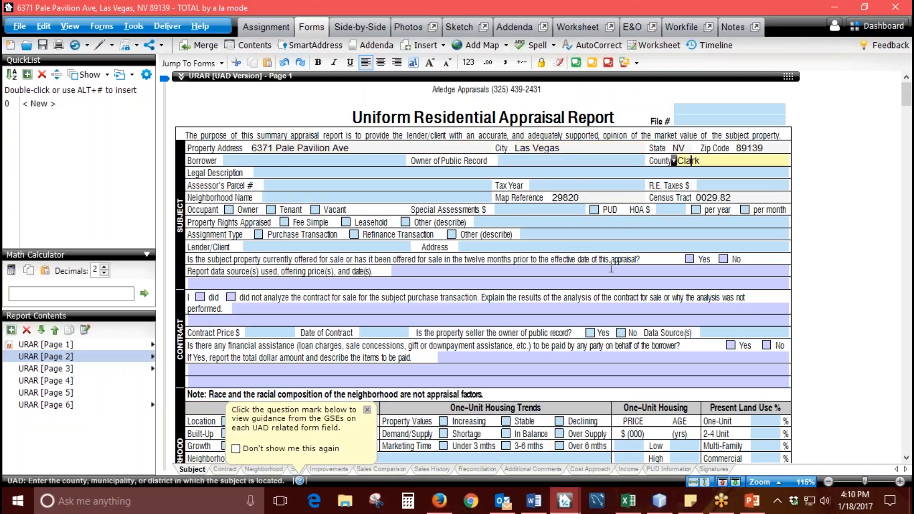
- Open the TOTAL Store from the Dashboard and view the Appraiser Genie product page among the partner products
{"action": "left_click", "coordinate": [884, 30]}
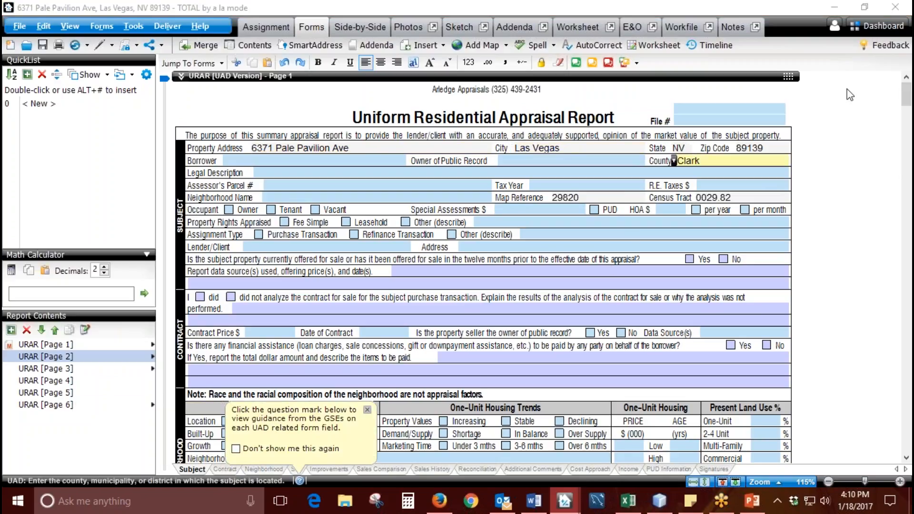
{"action": "left_click", "coordinate": [850, 95]}
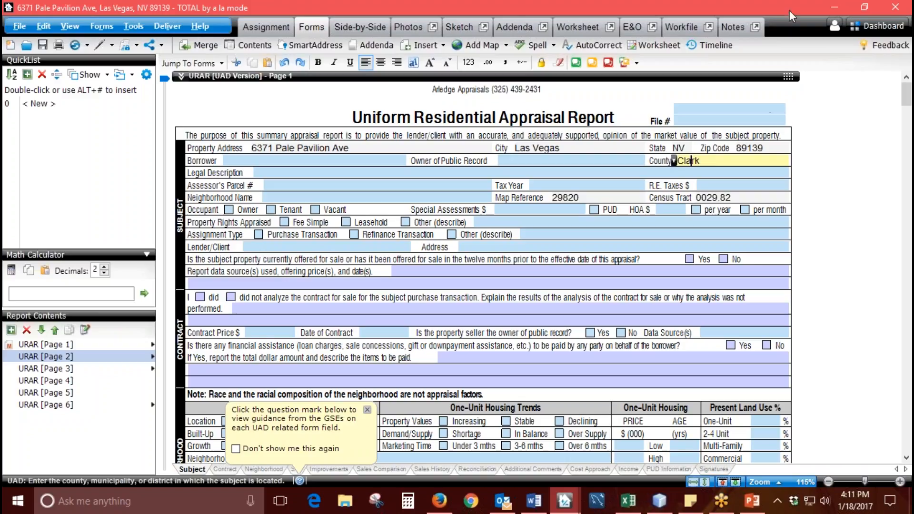
{"action": "left_click", "coordinate": [883, 26]}
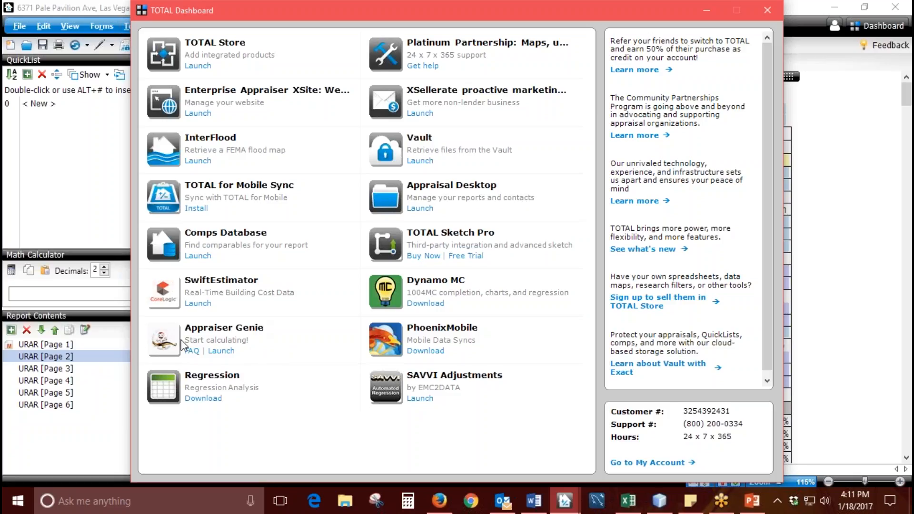
{"action": "left_click", "coordinate": [197, 66]}
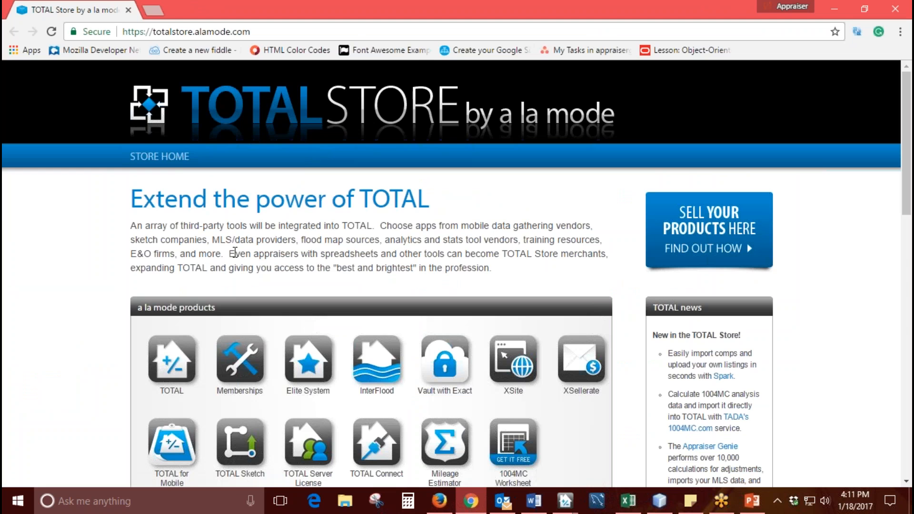
{"action": "scroll", "coordinate": [235, 252], "scroll_direction": "down", "scroll_amount": 7}
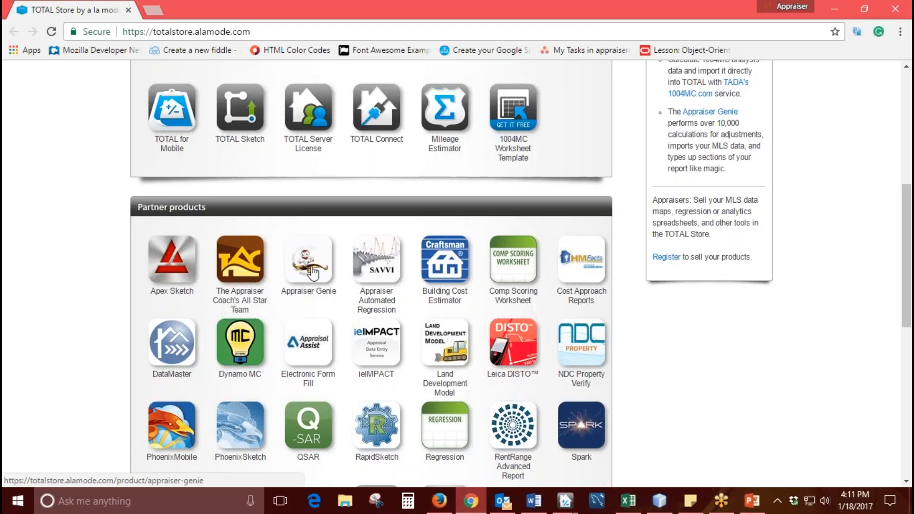
{"action": "left_click", "coordinate": [313, 273]}
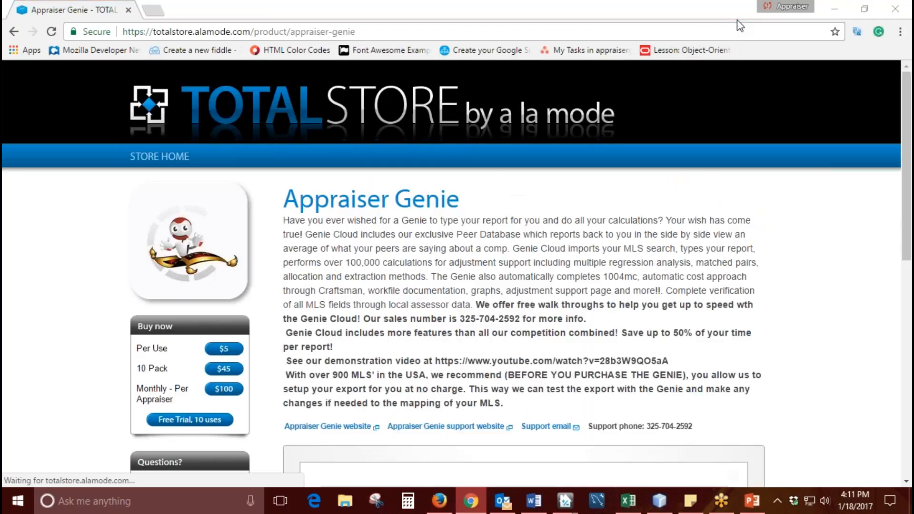
- Bring up the sign-in form for Appraiser Genie's 10-use free trial, dismiss it, and close the store and the Dashboard
{"action": "scroll", "coordinate": [228, 366], "scroll_direction": "down", "scroll_amount": 1}
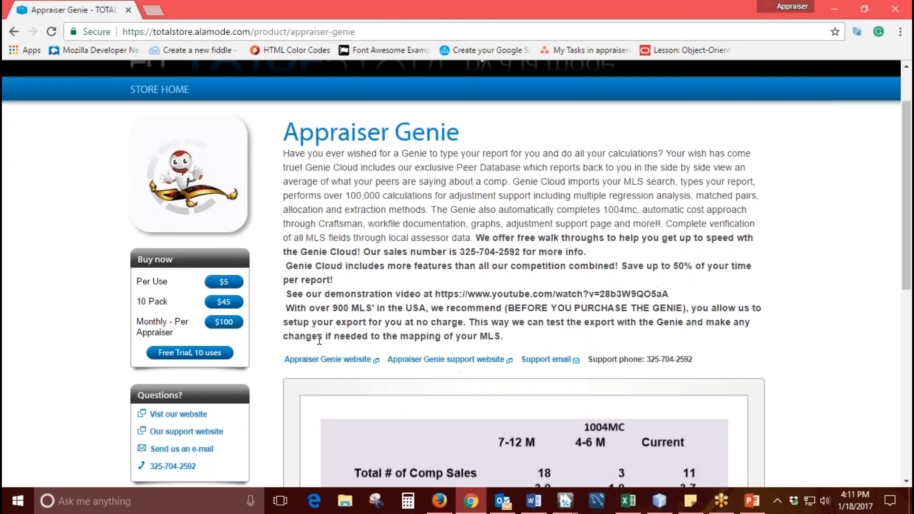
{"action": "left_click", "coordinate": [180, 354]}
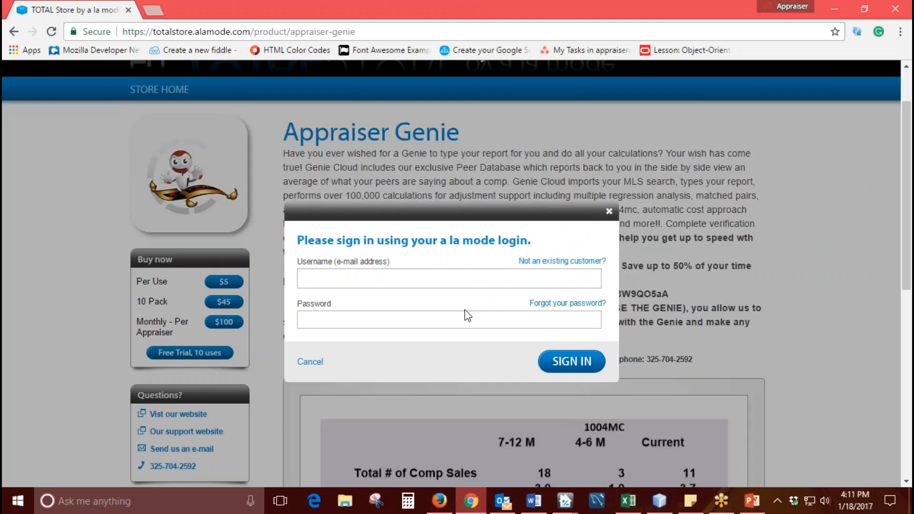
{"action": "left_click", "coordinate": [449, 279]}
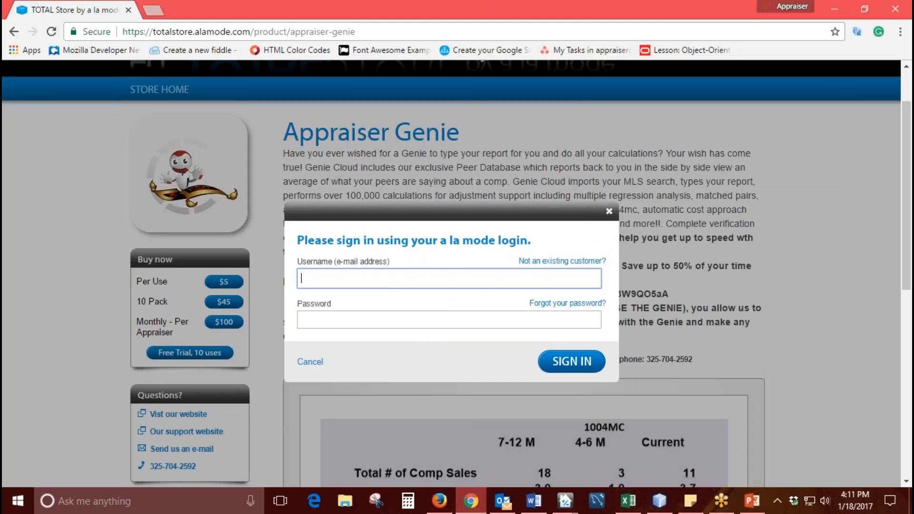
{"action": "left_click", "coordinate": [431, 318]}
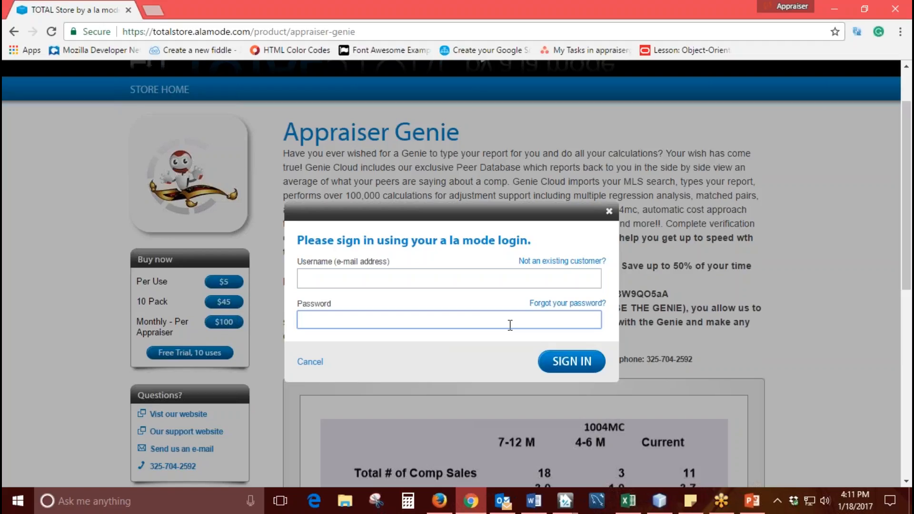
{"action": "scroll", "coordinate": [504, 300], "scroll_direction": "down", "scroll_amount": 1}
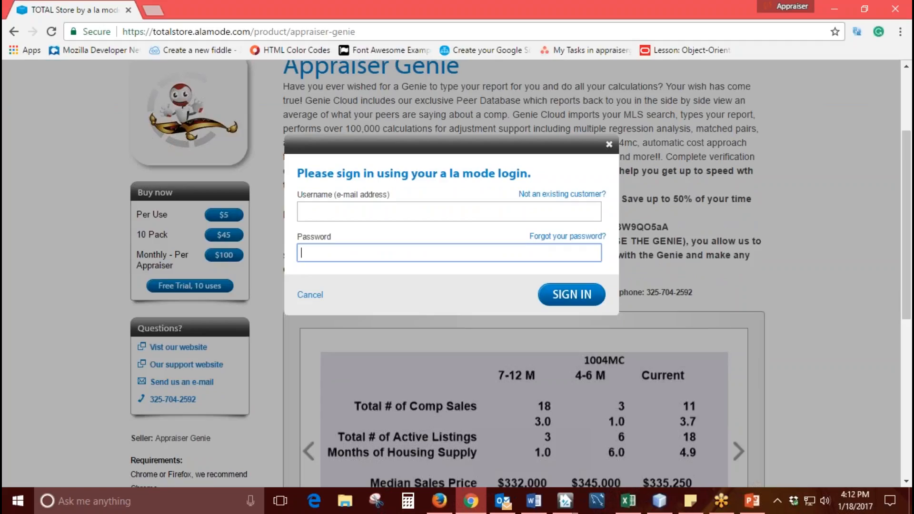
{"action": "left_click", "coordinate": [609, 144]}
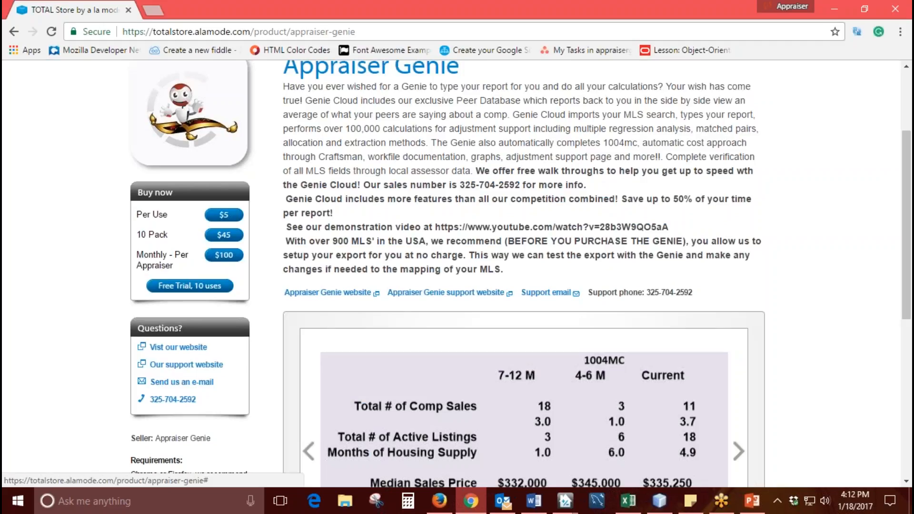
{"action": "left_click", "coordinate": [895, 8]}
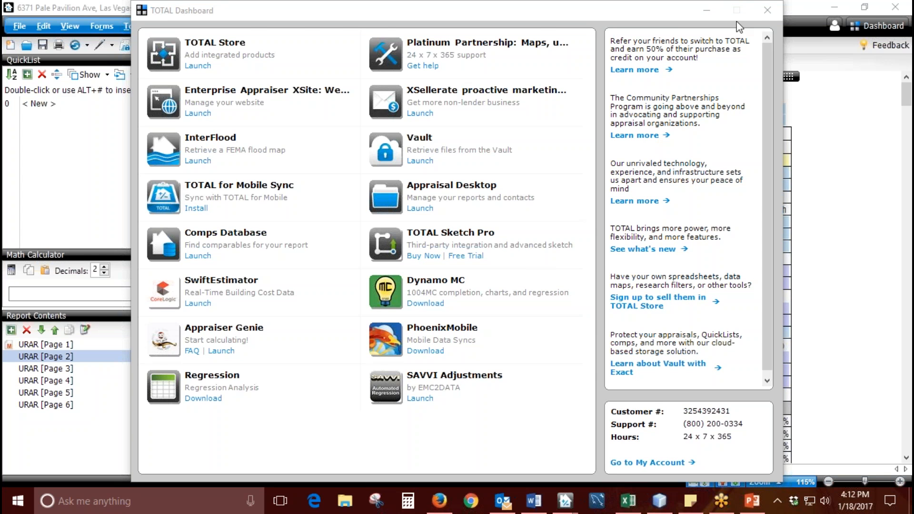
{"action": "left_click", "coordinate": [768, 10]}
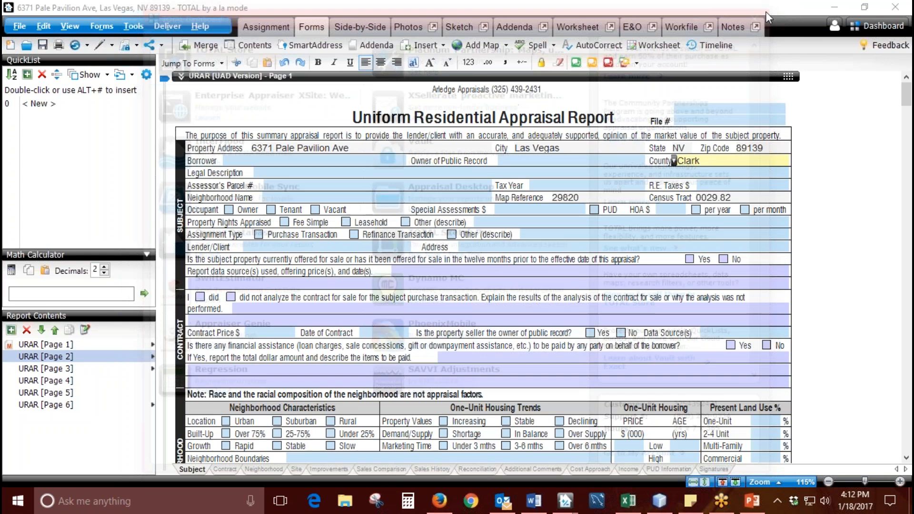
- Reopen the TOTAL Dashboard and launch Appraiser Genie from it
{"action": "left_click", "coordinate": [879, 26]}
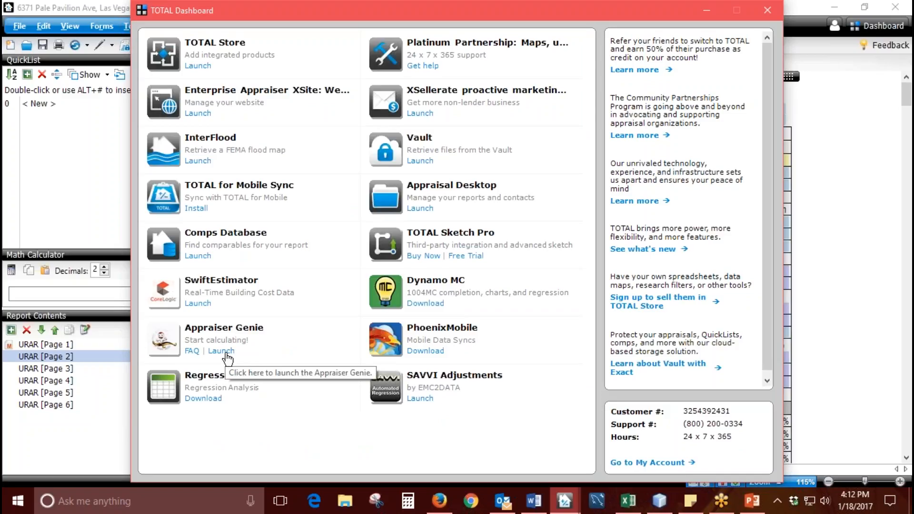
{"action": "left_click", "coordinate": [775, 10]}
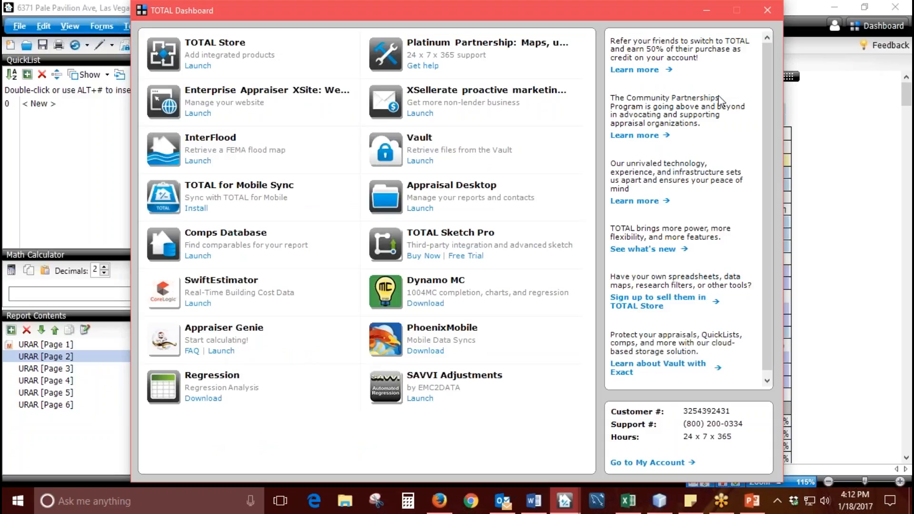
{"action": "left_click", "coordinate": [766, 10]}
{"action": "left_click", "coordinate": [740, 20]}
{"action": "left_click", "coordinate": [221, 352]}
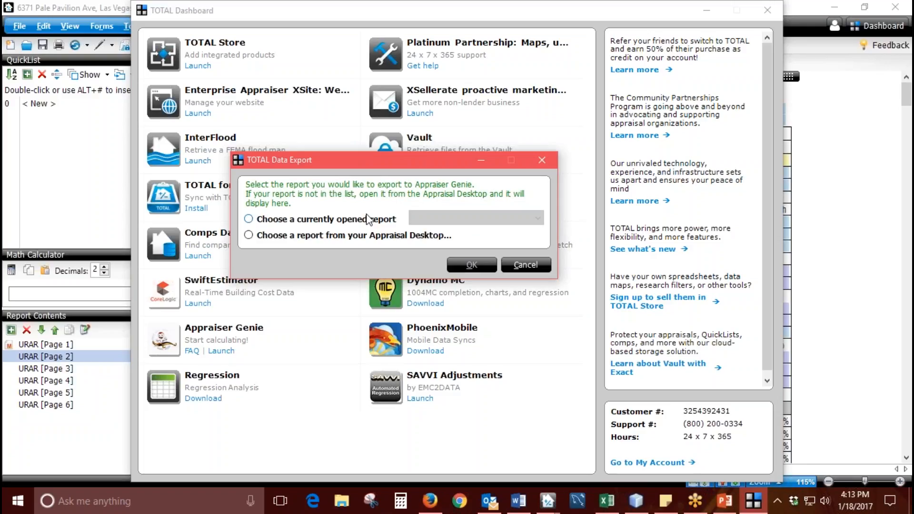
- Export the currently opened appraisal report to Appraiser Genie
{"action": "left_click", "coordinate": [339, 220]}
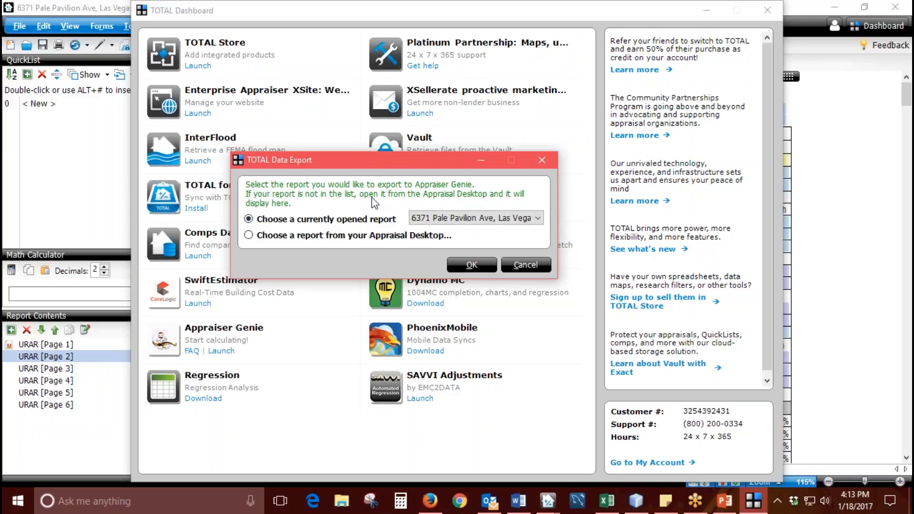
{"action": "left_click", "coordinate": [449, 218]}
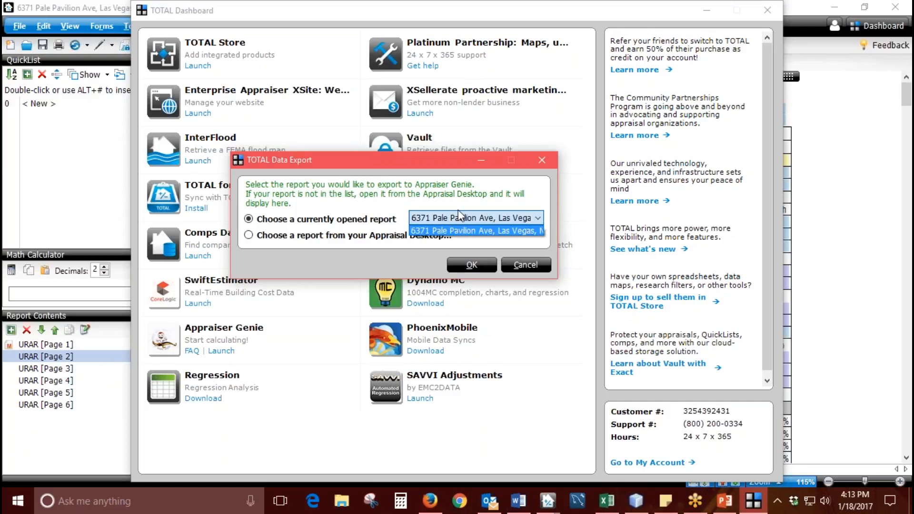
{"action": "left_click", "coordinate": [459, 215]}
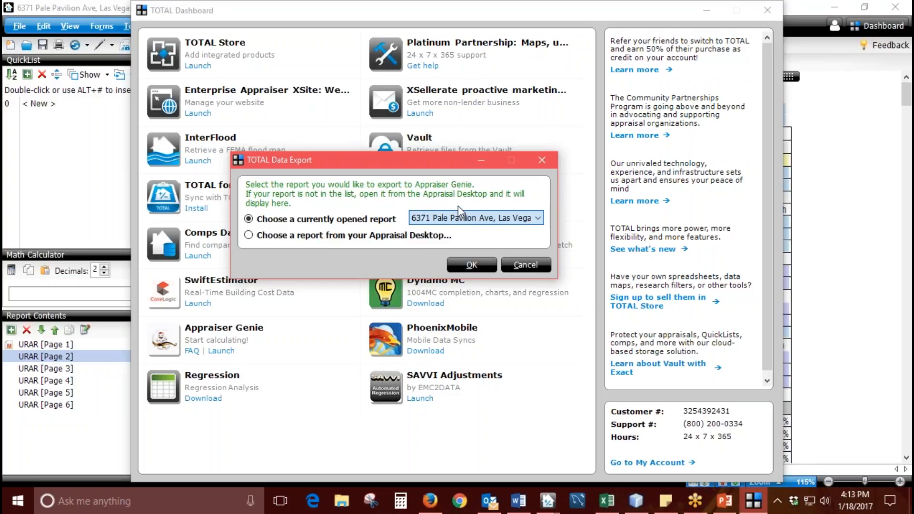
{"action": "left_click", "coordinate": [465, 267]}
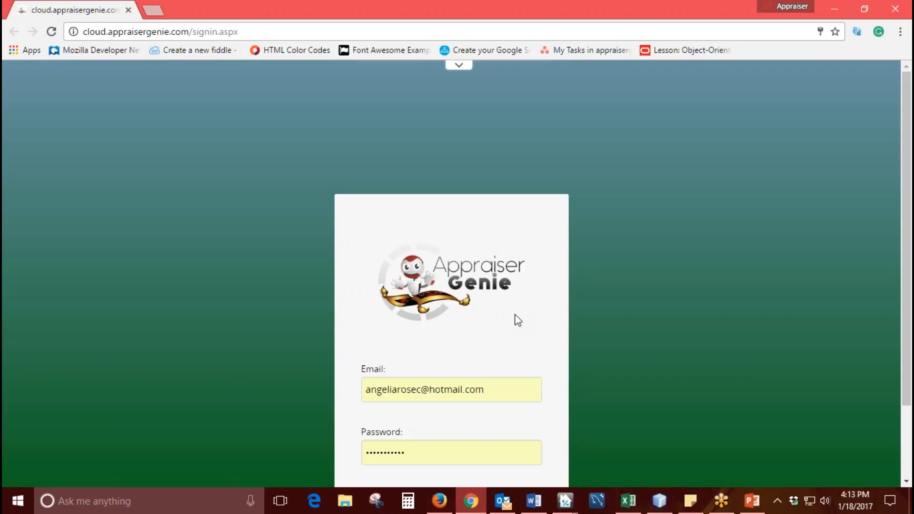
- Sign in to the Appraiser Genie cloud with the prefilled e-mail and password, with Remember me enabled
{"action": "mouse_move", "coordinate": [473, 506]}
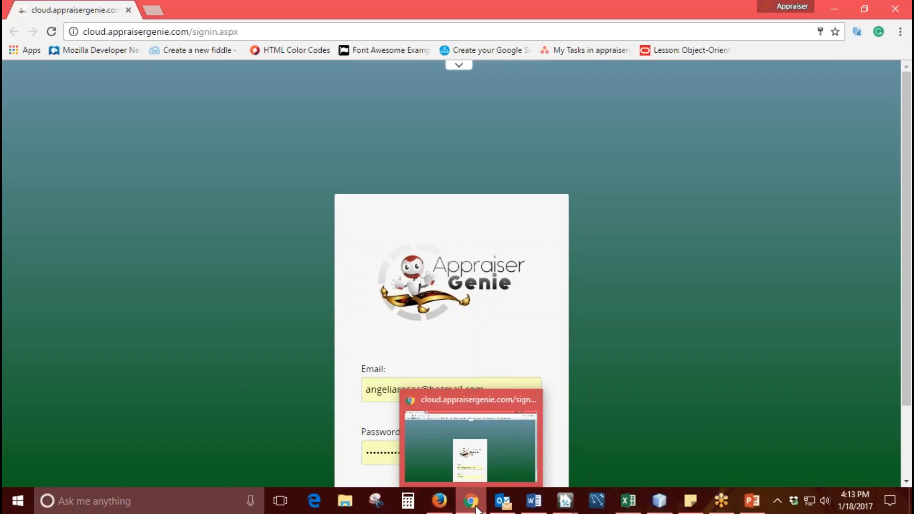
{"action": "mouse_move", "coordinate": [439, 504]}
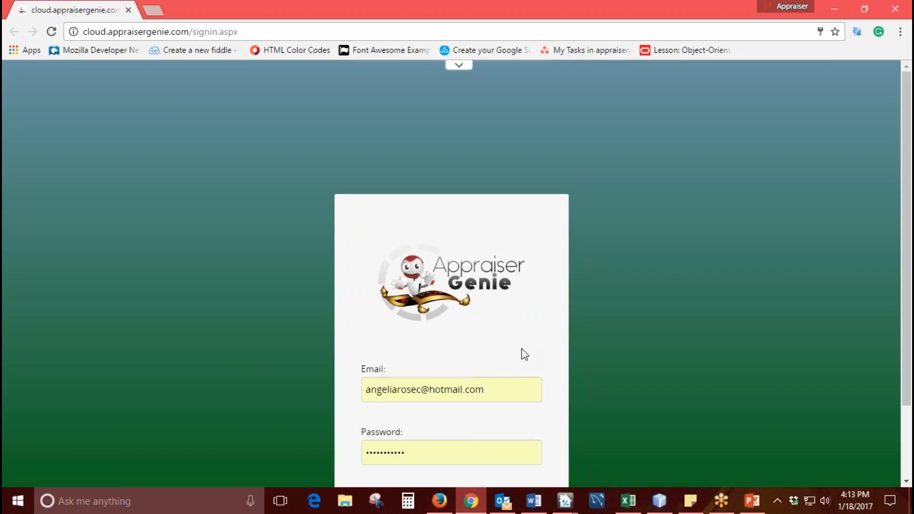
{"action": "scroll", "coordinate": [523, 354], "scroll_direction": "down", "scroll_amount": 2}
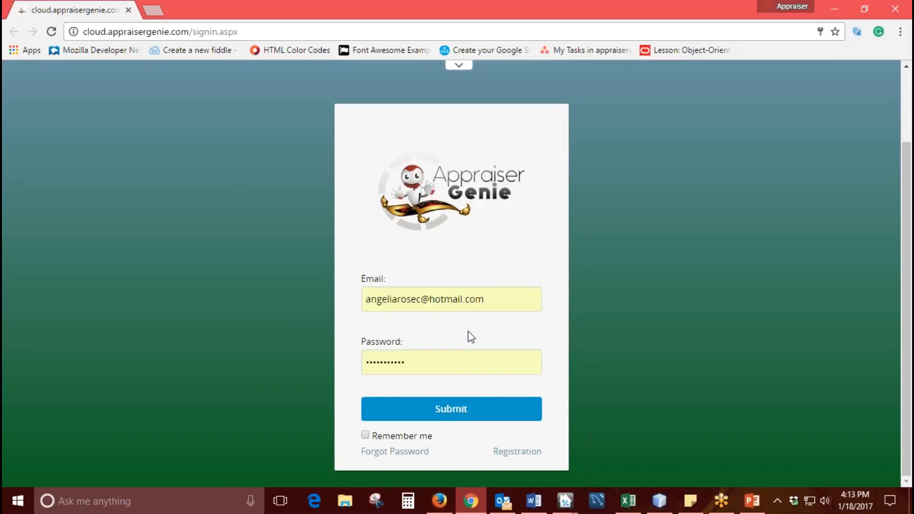
{"action": "left_click", "coordinate": [444, 297]}
{"action": "left_click", "coordinate": [414, 360]}
{"action": "left_click", "coordinate": [486, 250]}
{"action": "left_click", "coordinate": [487, 293]}
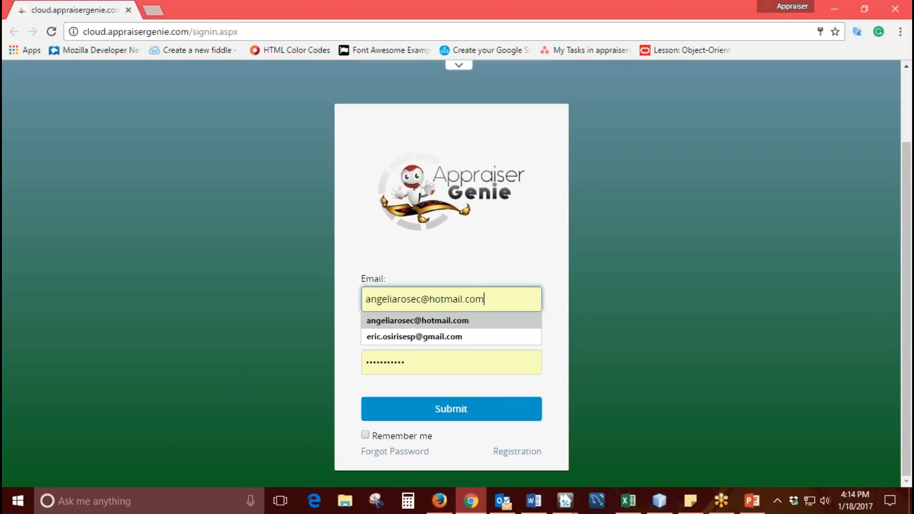
{"action": "left_click", "coordinate": [435, 369]}
{"action": "left_click", "coordinate": [515, 268]}
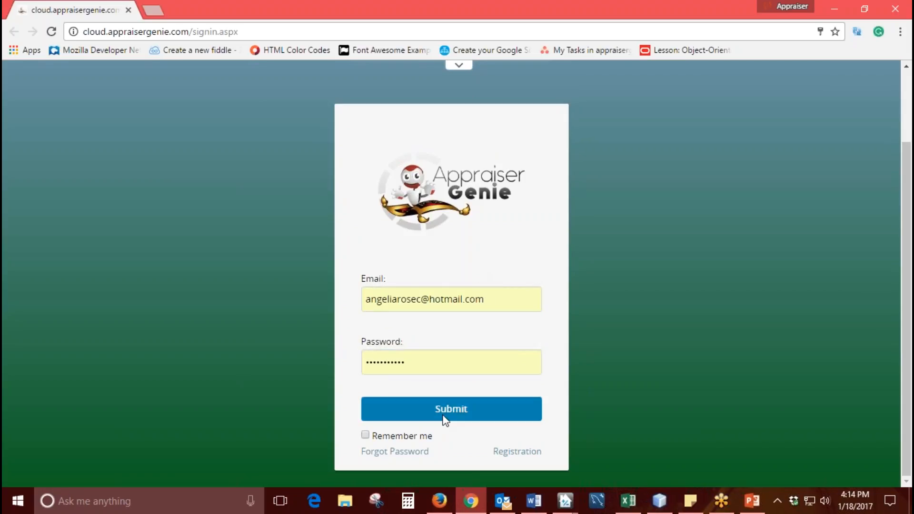
{"action": "left_click", "coordinate": [365, 434]}
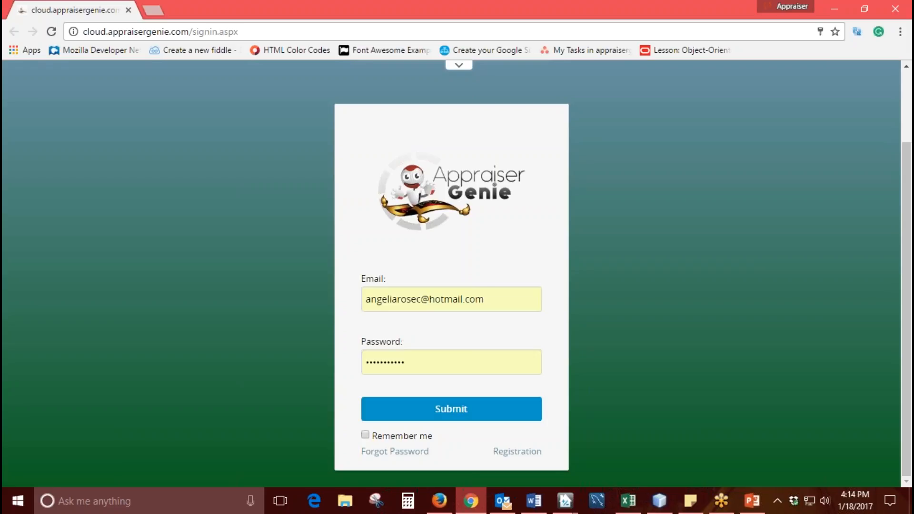
{"action": "left_click", "coordinate": [437, 406]}
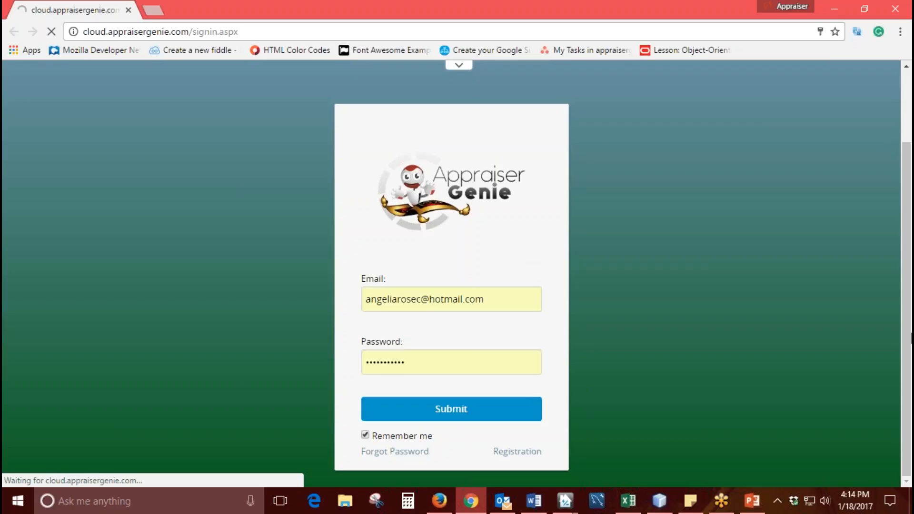
{"action": "left_click", "coordinate": [903, 324]}
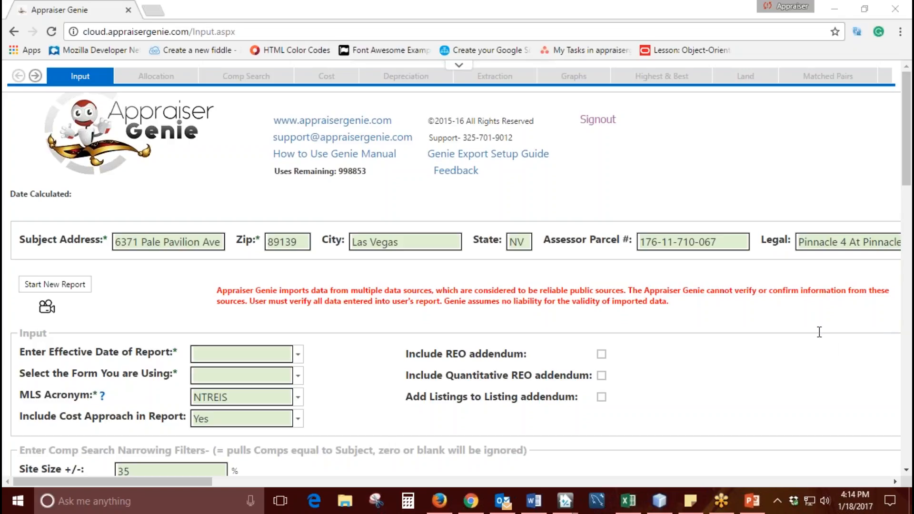
- Open the Defaults settings page at the far end of the report sections
{"action": "left_click", "coordinate": [508, 3]}
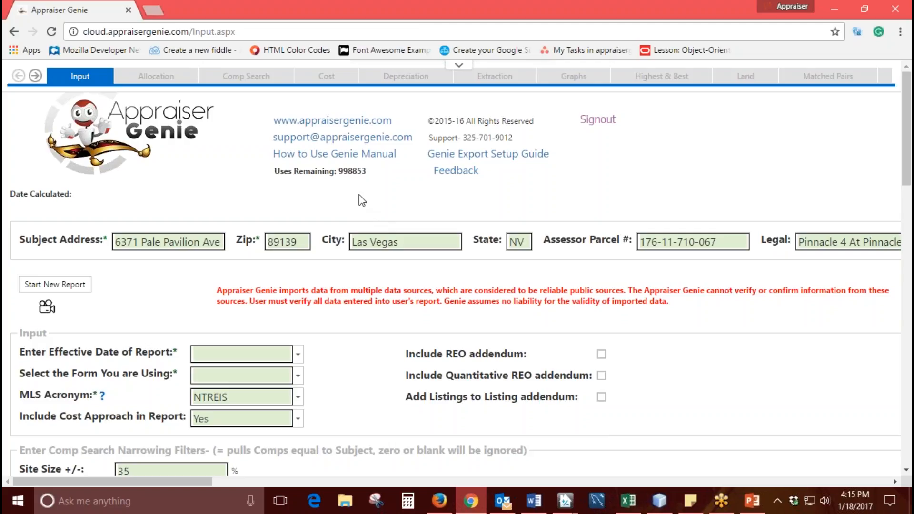
{"action": "left_click", "coordinate": [34, 76]}
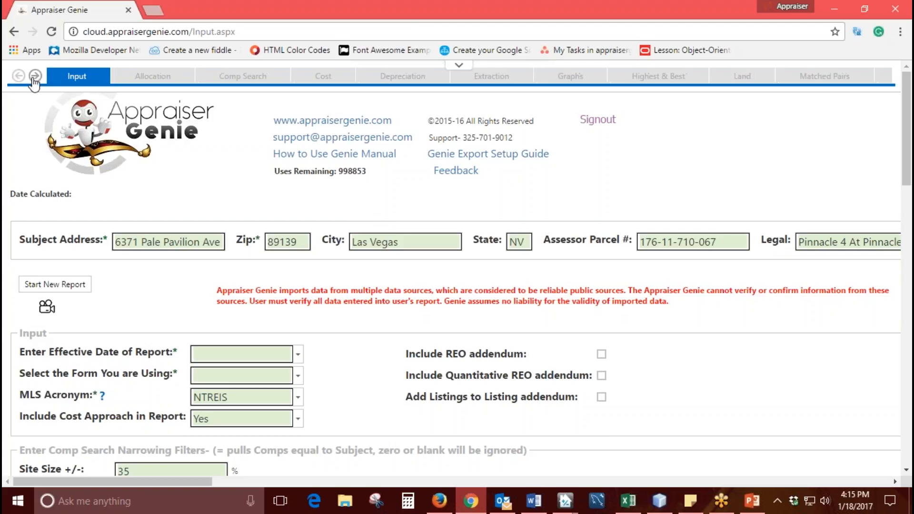
{"action": "left_click", "coordinate": [35, 76]}
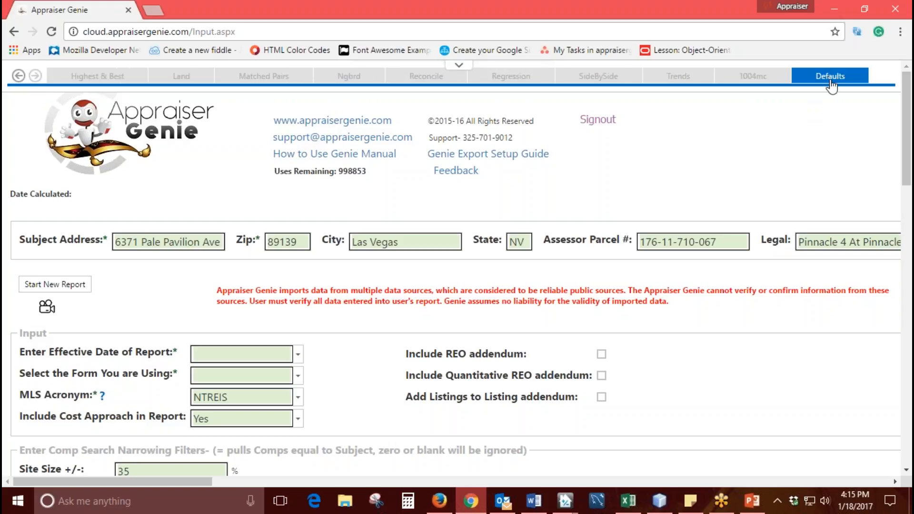
{"action": "left_click", "coordinate": [831, 81]}
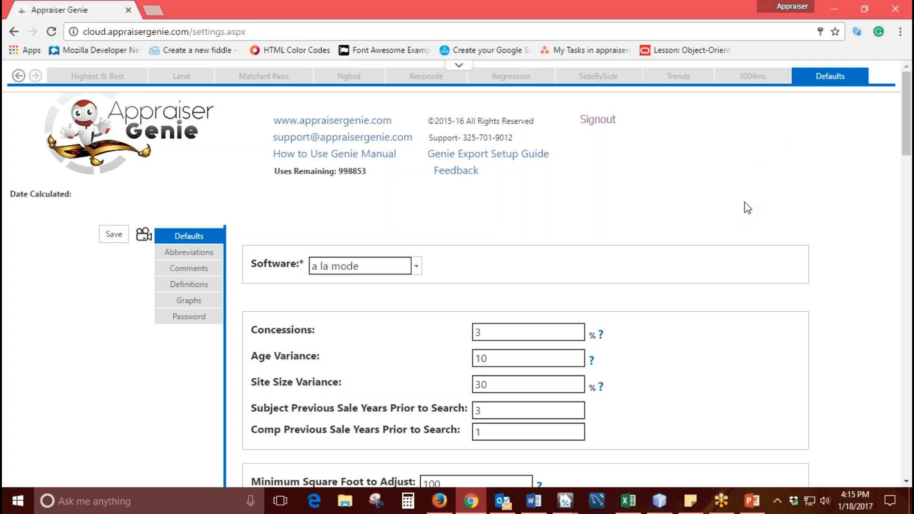
- Look through the default settings, from Software and the variances through Adjustment Rounding, MLS Acronyms and Blank Rows to Public Records Verification
{"action": "scroll", "coordinate": [744, 206], "scroll_direction": "down", "scroll_amount": 1}
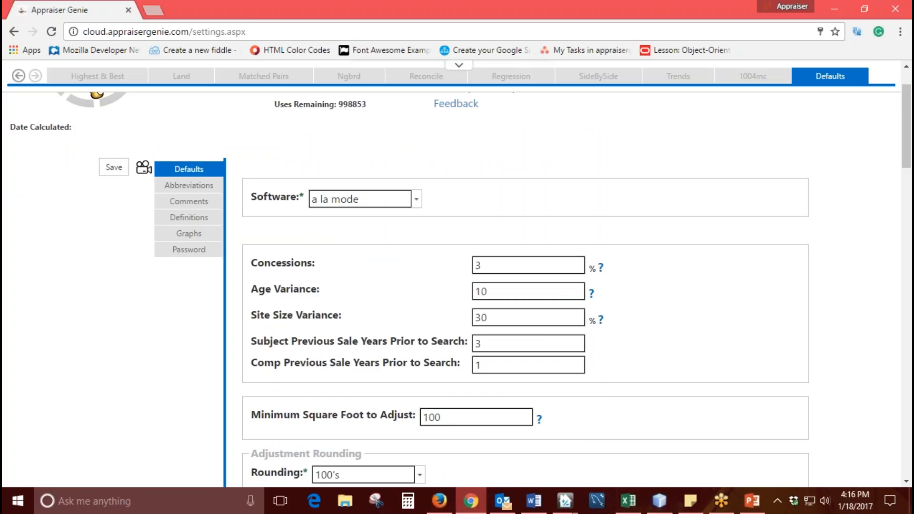
{"action": "scroll", "coordinate": [428, 295], "scroll_direction": "down", "scroll_amount": 8}
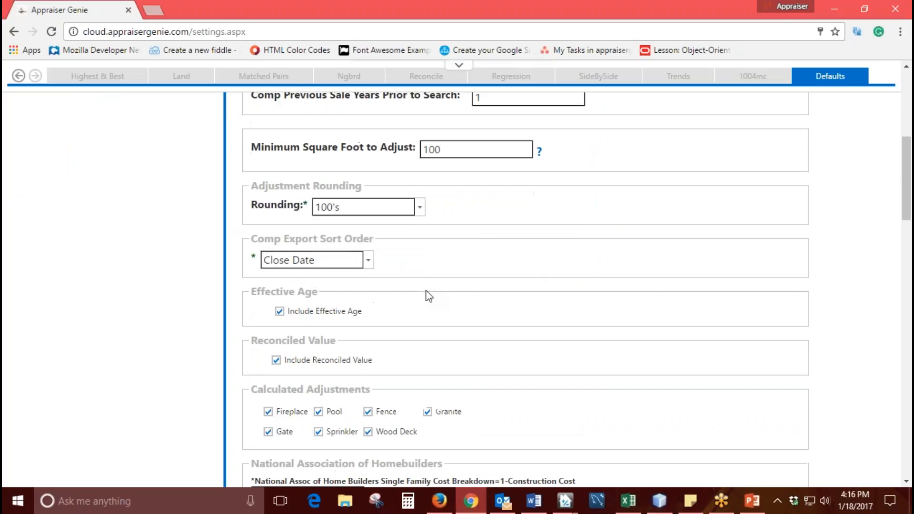
{"action": "scroll", "coordinate": [427, 295], "scroll_direction": "down", "scroll_amount": 10}
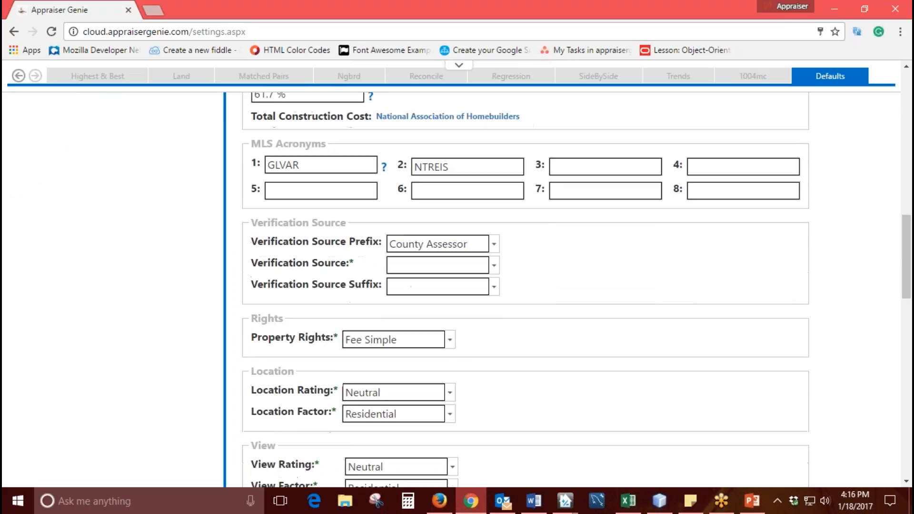
{"action": "scroll", "coordinate": [508, 293], "scroll_direction": "down", "scroll_amount": 3}
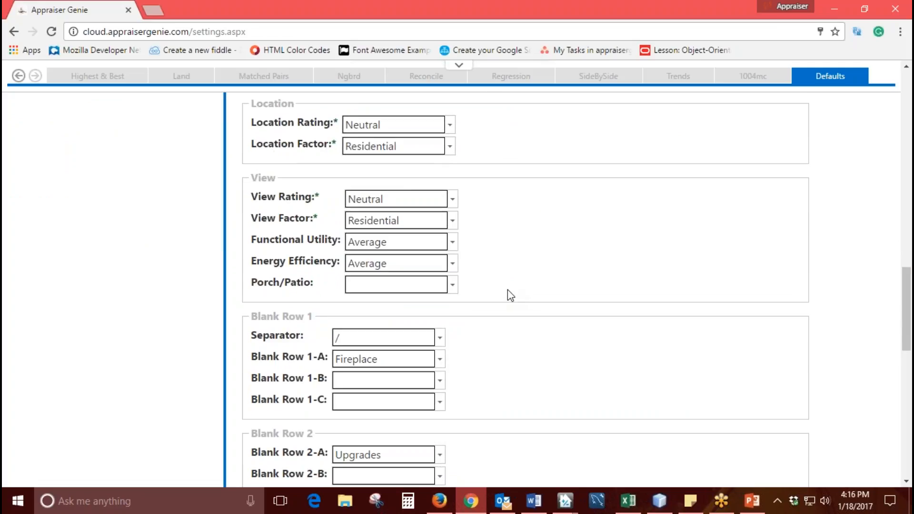
{"action": "scroll", "coordinate": [509, 294], "scroll_direction": "down", "scroll_amount": 3}
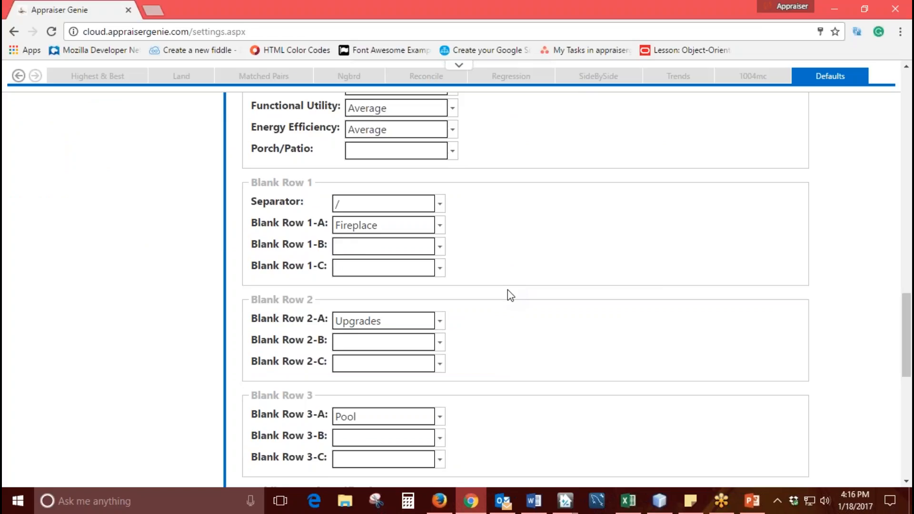
{"action": "scroll", "coordinate": [507, 289], "scroll_direction": "down", "scroll_amount": 3}
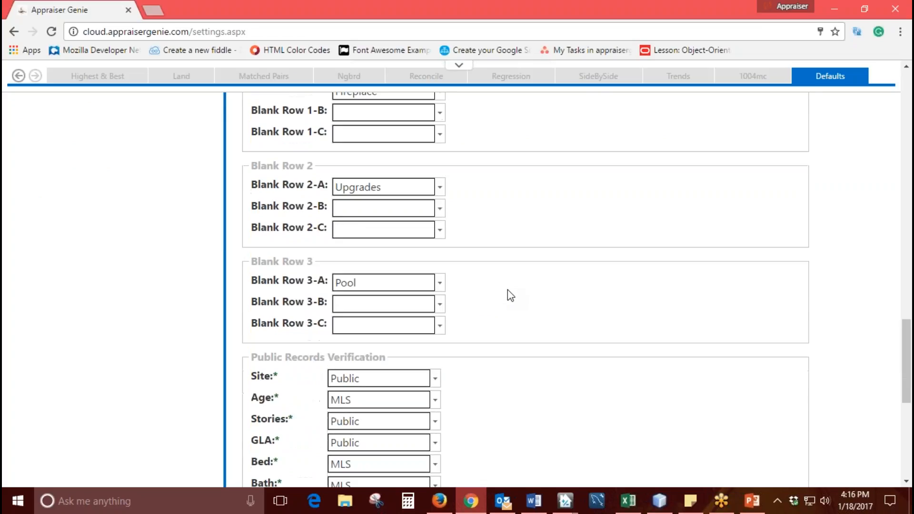
{"action": "scroll", "coordinate": [395, 188], "scroll_direction": "down", "scroll_amount": 4}
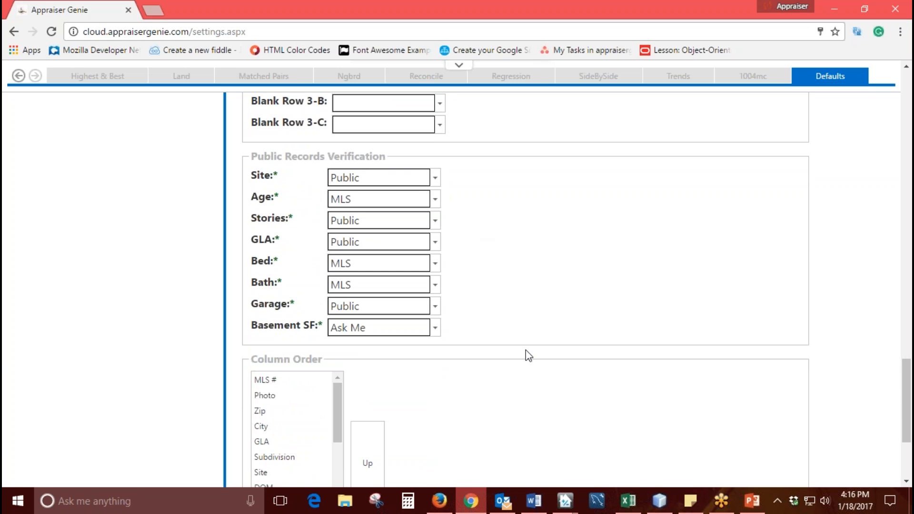
{"action": "scroll", "coordinate": [526, 354], "scroll_direction": "up", "scroll_amount": 6}
{"action": "scroll", "coordinate": [525, 349], "scroll_direction": "up", "scroll_amount": 12}
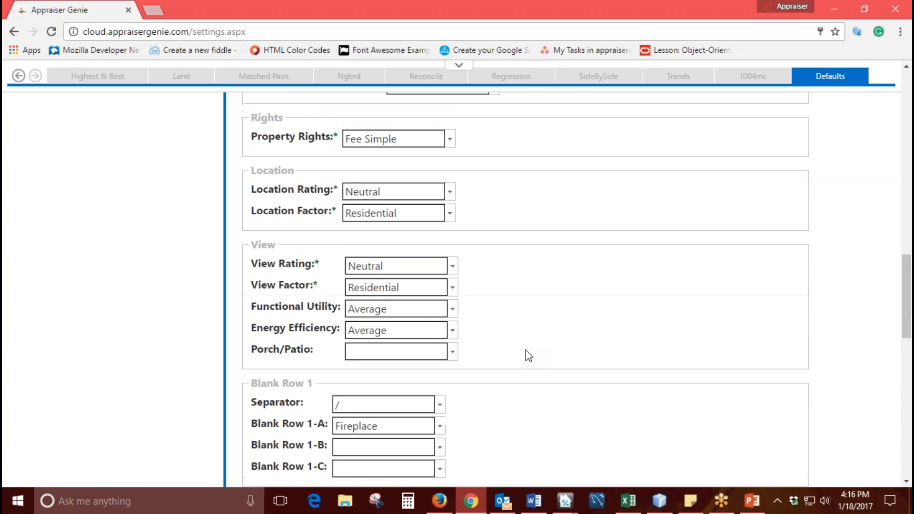
{"action": "scroll", "coordinate": [525, 350], "scroll_direction": "up", "scroll_amount": 10}
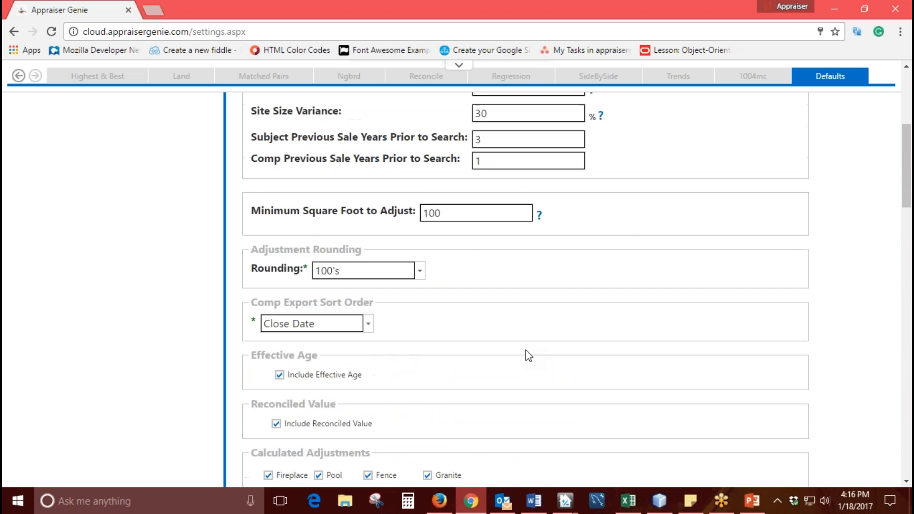
{"action": "scroll", "coordinate": [526, 350], "scroll_direction": "up", "scroll_amount": 2}
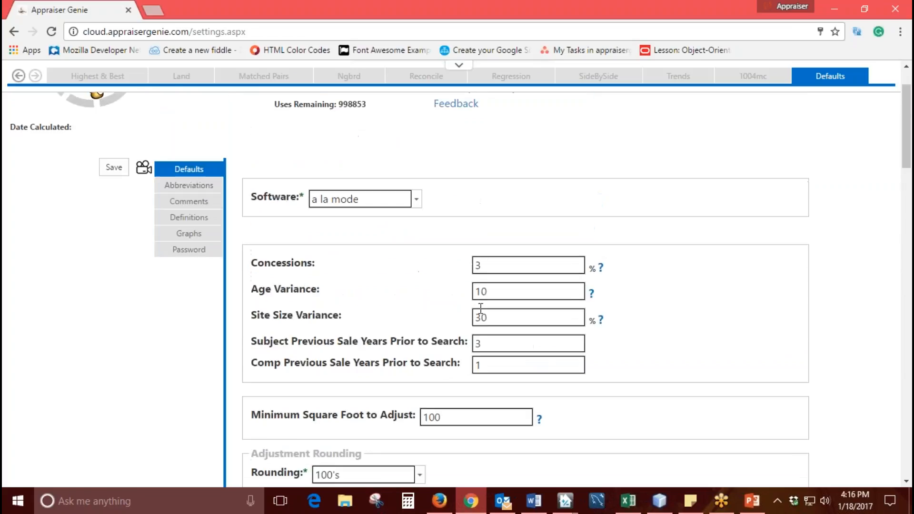
- Choose a la mode as the Software in the default settings
{"action": "left_click_drag", "start_coordinate": [255, 200], "coordinate": [297, 204]}
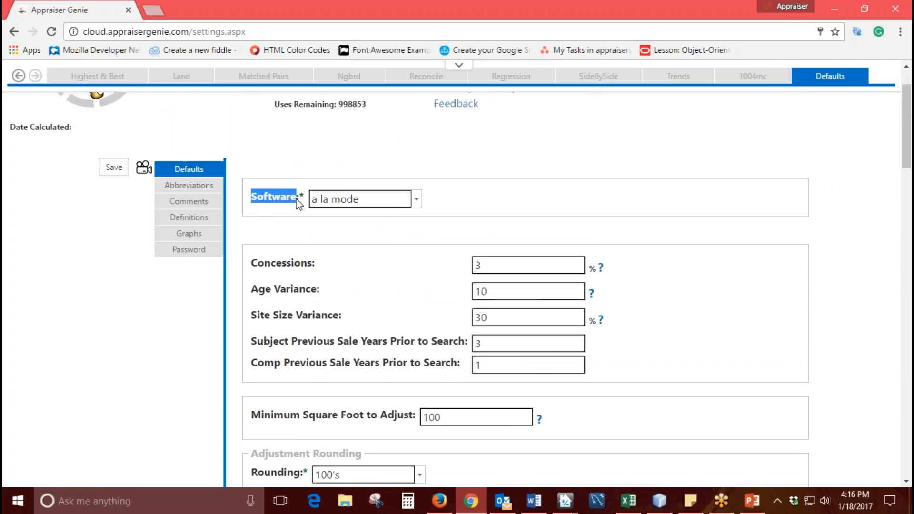
{"action": "left_click", "coordinate": [416, 200]}
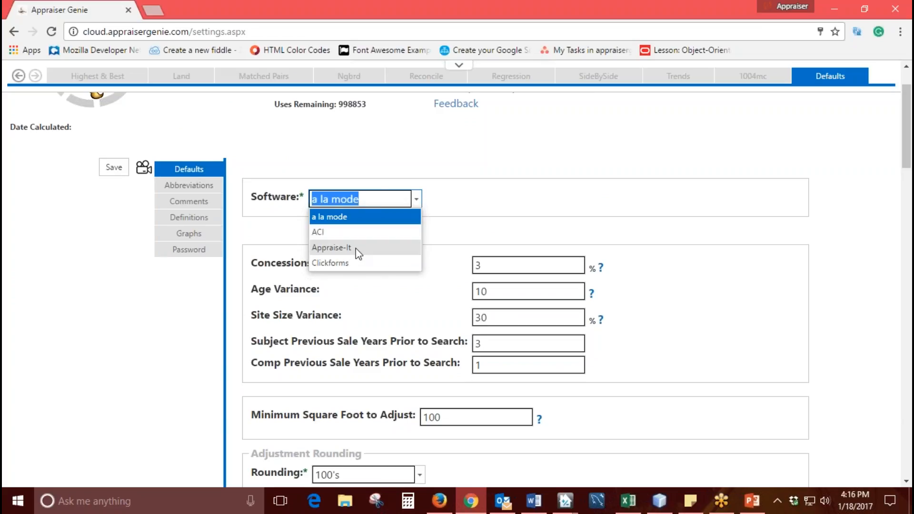
{"action": "left_click", "coordinate": [364, 219]}
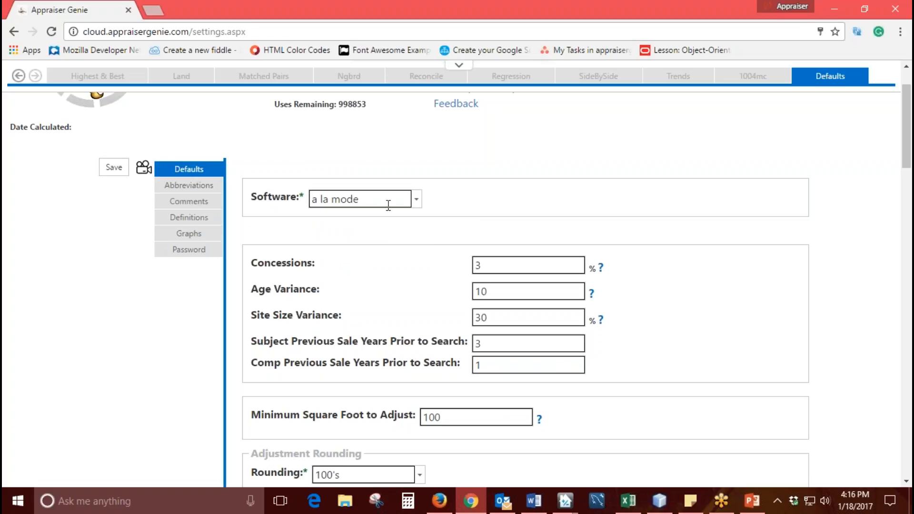
- Examine the Concessions and Age Variance defaults, read the help note for Concessions, and close it
{"action": "scroll", "coordinate": [389, 206], "scroll_direction": "down", "scroll_amount": 1}
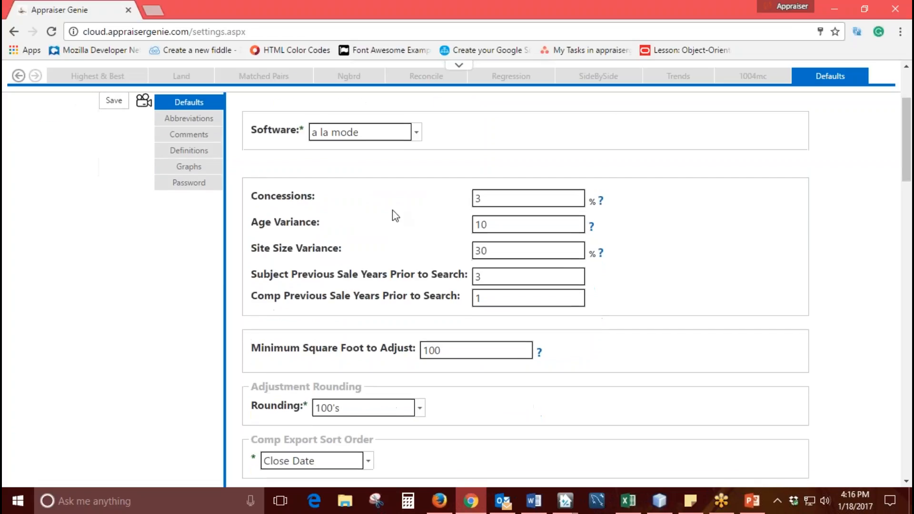
{"action": "left_click", "coordinate": [734, 18]}
{"action": "left_click_drag", "start_coordinate": [315, 196], "coordinate": [251, 196]}
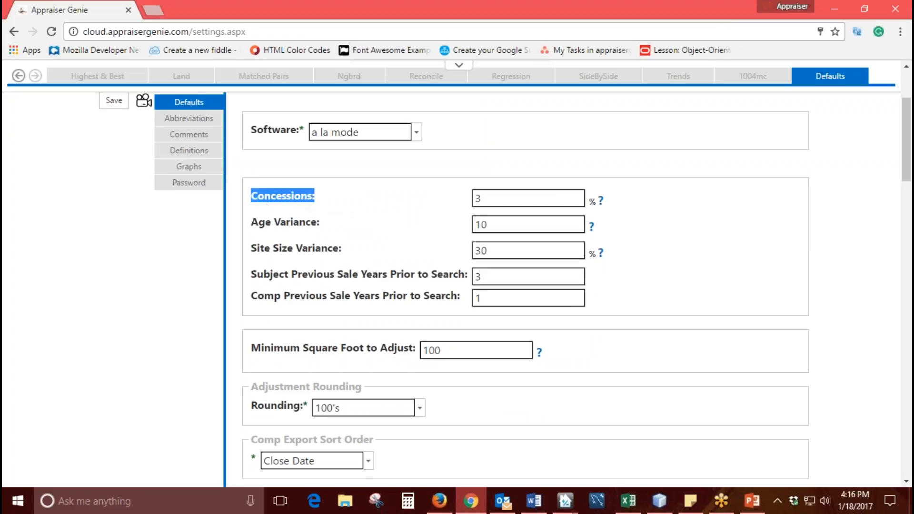
{"action": "left_click_drag", "start_coordinate": [321, 223], "coordinate": [258, 224]}
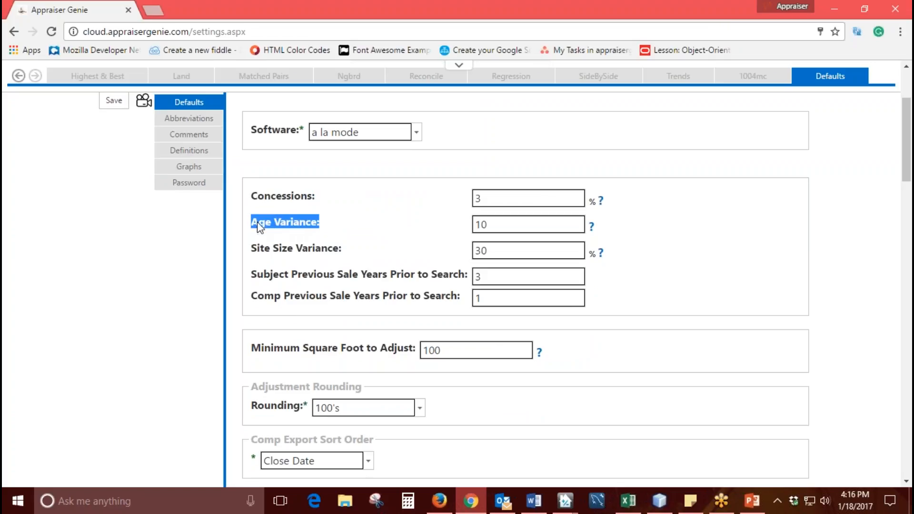
{"action": "left_click", "coordinate": [339, 228]}
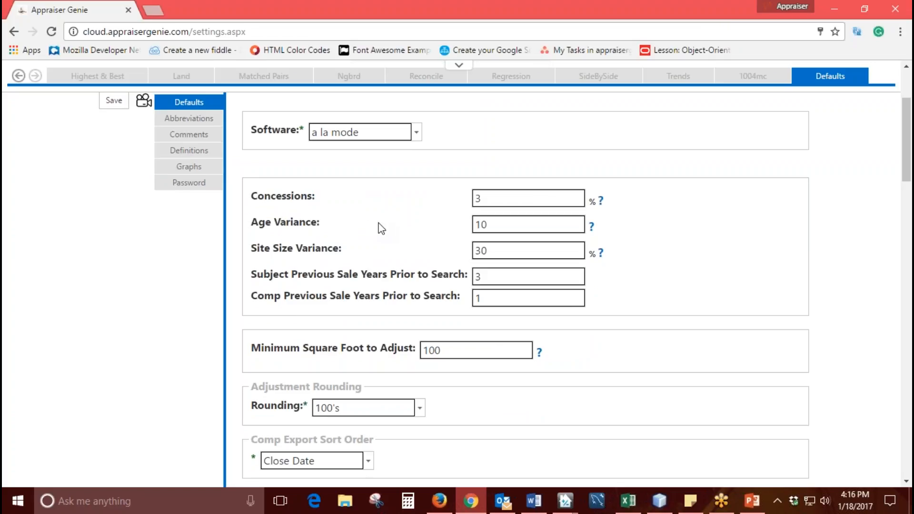
{"action": "left_click", "coordinate": [514, 198]}
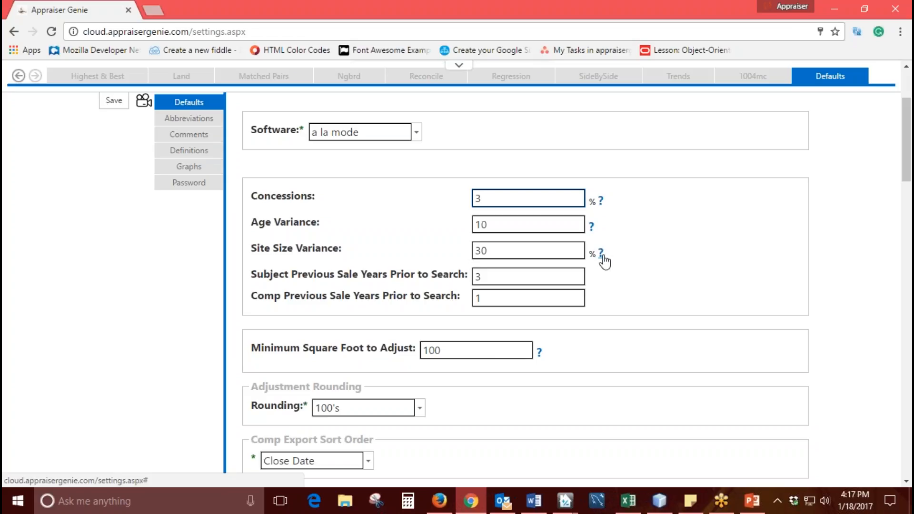
{"action": "left_click", "coordinate": [600, 201]}
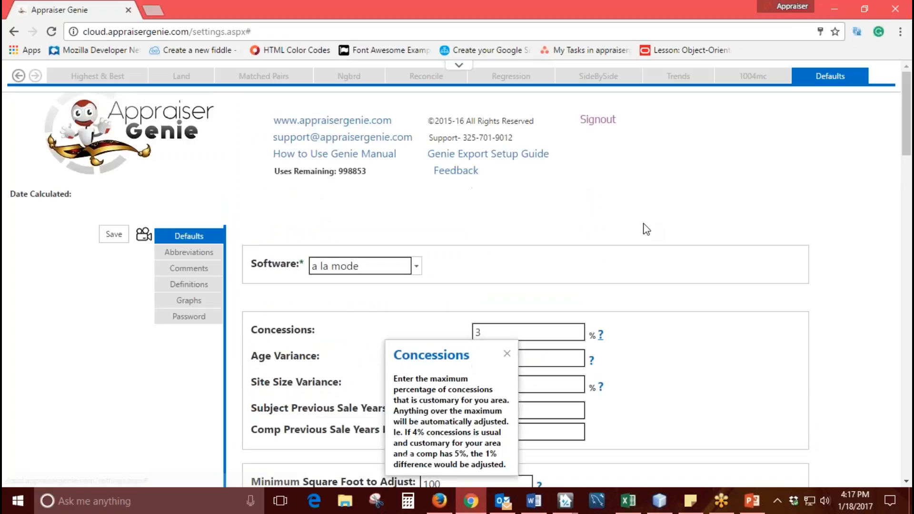
{"action": "scroll", "coordinate": [638, 230], "scroll_direction": "down", "scroll_amount": 3}
{"action": "left_click_drag", "start_coordinate": [445, 216], "coordinate": [312, 181]}
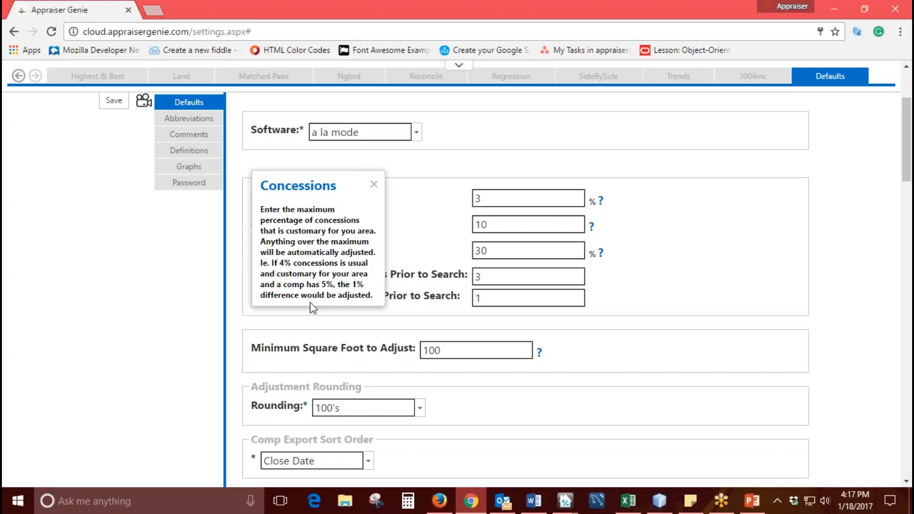
{"action": "left_click", "coordinate": [374, 186]}
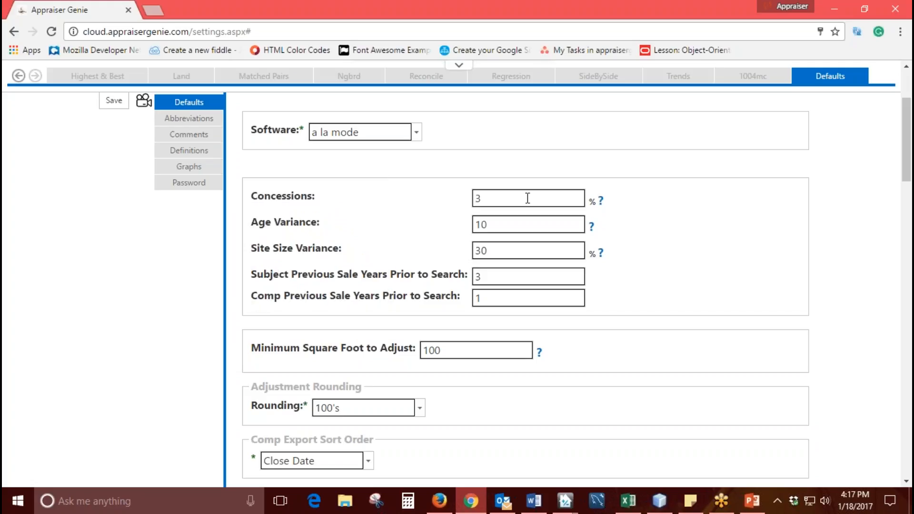
- Check the entries and percentage units of the Concessions, Site Size Variance and Age Variance defaults
{"action": "left_click", "coordinate": [592, 202]}
{"action": "left_click_drag", "start_coordinate": [596, 252], "coordinate": [589, 252]}
{"action": "left_click", "coordinate": [591, 254]}
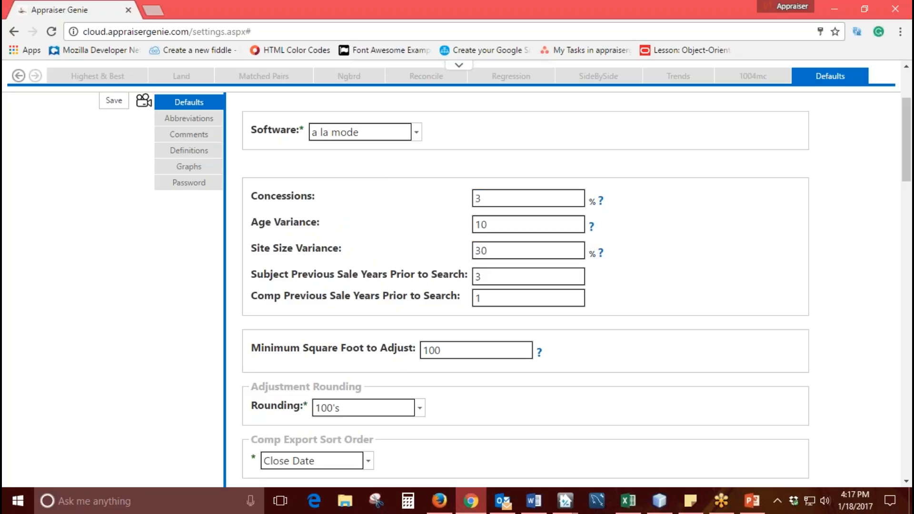
{"action": "left_click", "coordinate": [490, 251]}
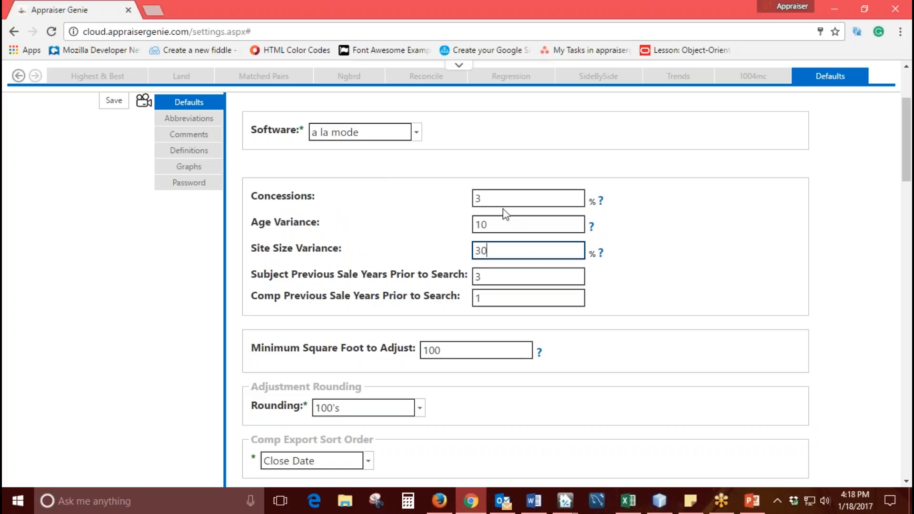
{"action": "double_click", "coordinate": [491, 199]}
{"action": "left_click", "coordinate": [493, 226]}
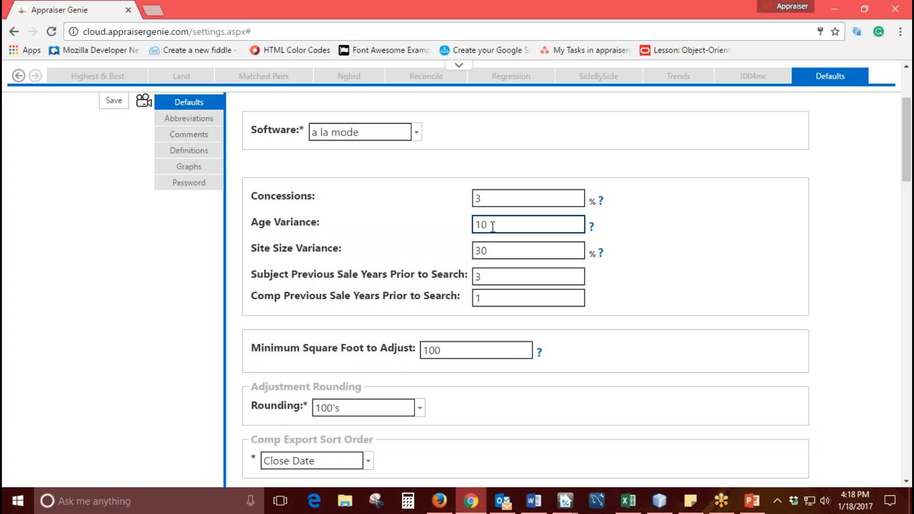
- Clear the Age Variance default and set it to 10
{"action": "key", "text": "BackSpace"}
{"action": "key", "text": "BackSpace"}
{"action": "type", "text": "0"}
{"action": "key", "text": "BackSpace"}
{"action": "type", "text": "10"}
{"action": "left_click", "coordinate": [442, 235]}
- Replace the Site Size Variance default with 30 percent
{"action": "scroll", "coordinate": [456, 234], "scroll_direction": "down", "scroll_amount": 1}
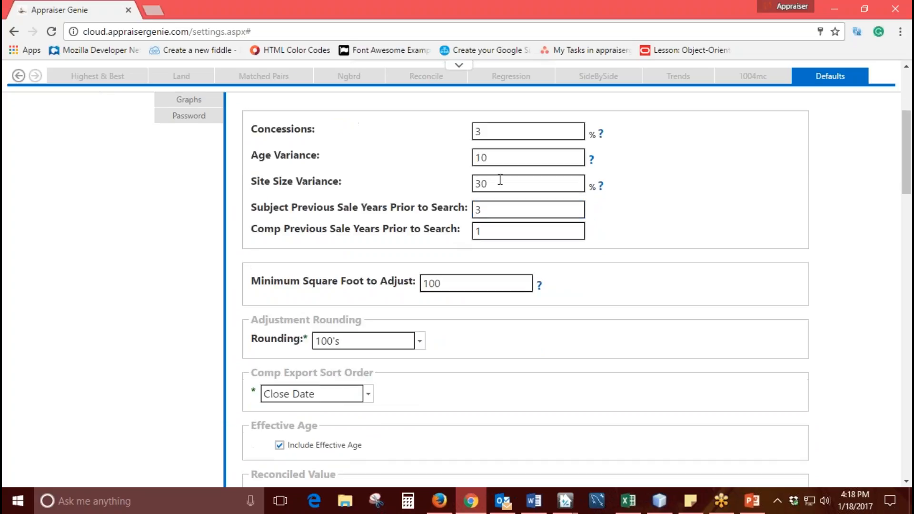
{"action": "left_click_drag", "start_coordinate": [498, 183], "coordinate": [466, 185]}
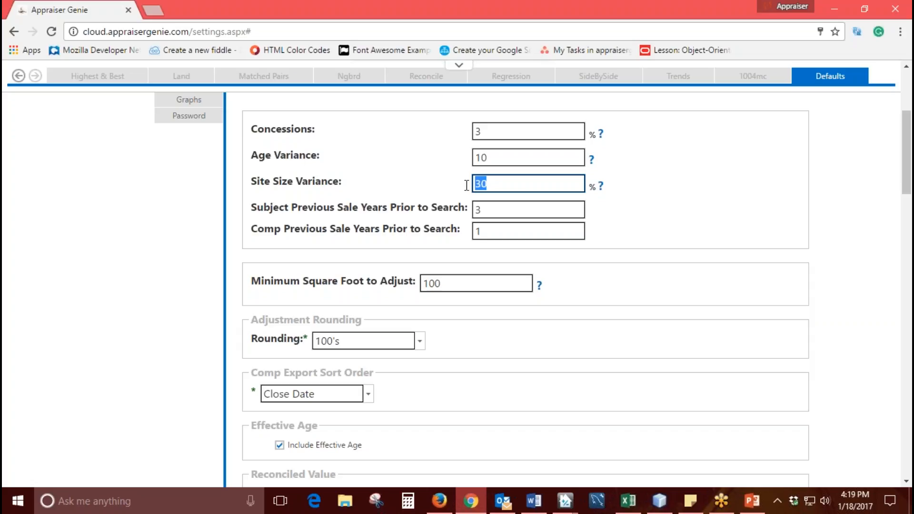
{"action": "type", "text": "0"}
{"action": "key", "text": "BackSpace"}
{"action": "type", "text": "30"}
- Examine the defaults for how many years of previous sales are searched for the subject and for the comps
{"action": "left_click", "coordinate": [487, 213]}
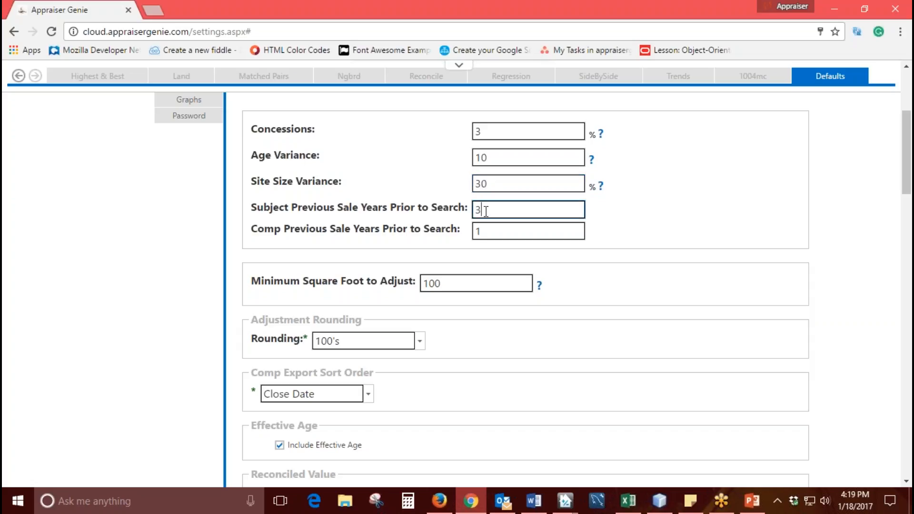
{"action": "left_click", "coordinate": [488, 232]}
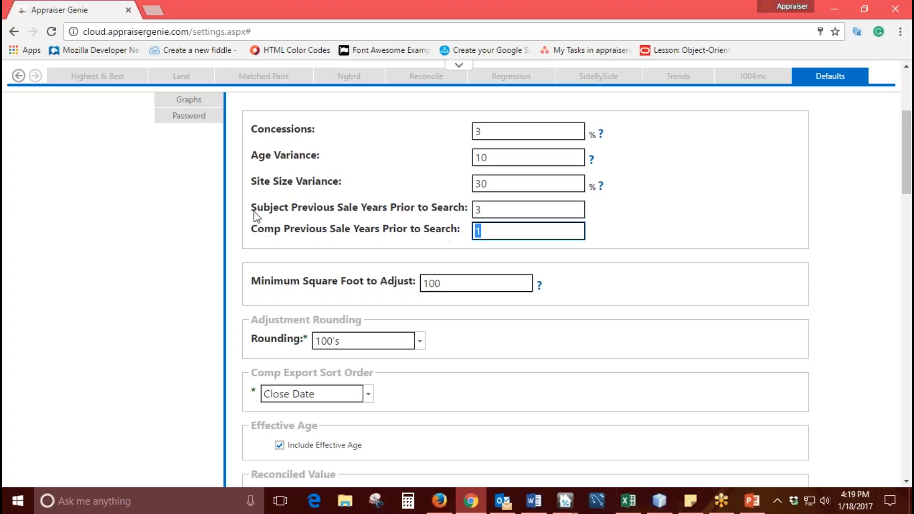
{"action": "left_click_drag", "start_coordinate": [251, 210], "coordinate": [392, 213]}
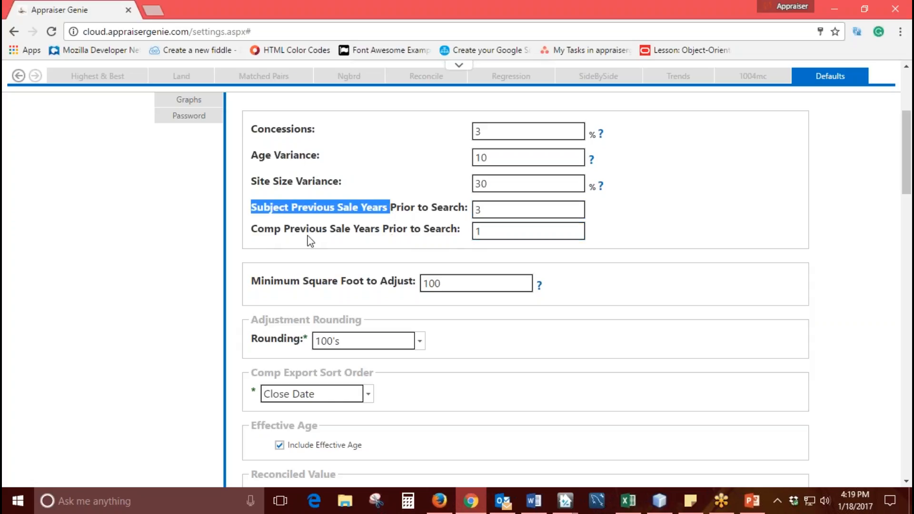
{"action": "left_click_drag", "start_coordinate": [250, 229], "coordinate": [257, 230]}
{"action": "left_click_drag", "start_coordinate": [409, 236], "coordinate": [407, 233]}
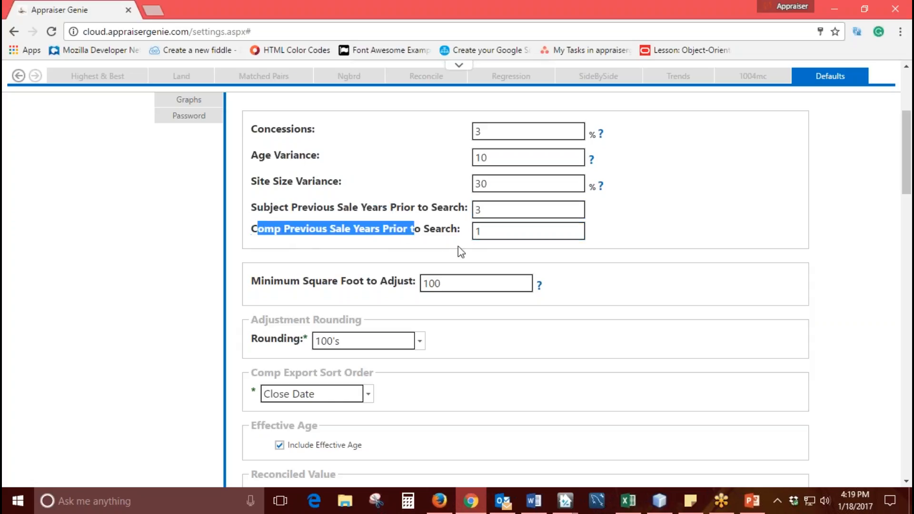
{"action": "left_click", "coordinate": [507, 216]}
{"action": "left_click", "coordinate": [501, 231]}
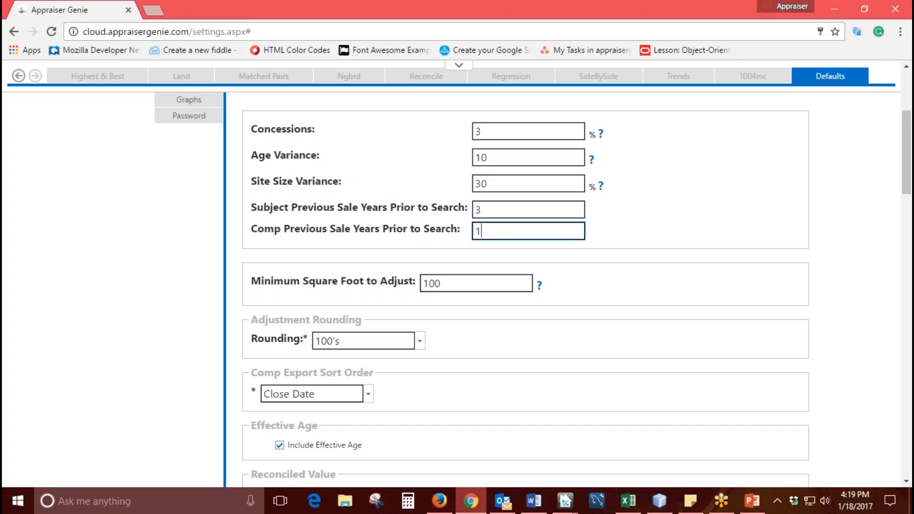
{"action": "left_click_drag", "start_coordinate": [483, 231], "coordinate": [472, 238]}
{"action": "left_click", "coordinate": [459, 247]}
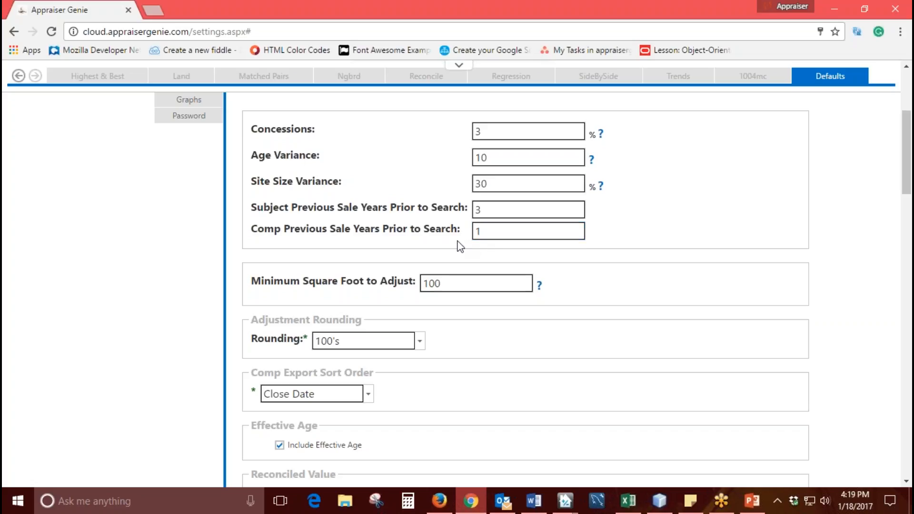
- Set the Minimum Square Foot to Adjust default to 100
{"action": "scroll", "coordinate": [459, 245], "scroll_direction": "down", "scroll_amount": 1}
{"action": "left_click_drag", "start_coordinate": [251, 214], "coordinate": [467, 234]}
{"action": "left_click", "coordinate": [459, 216]}
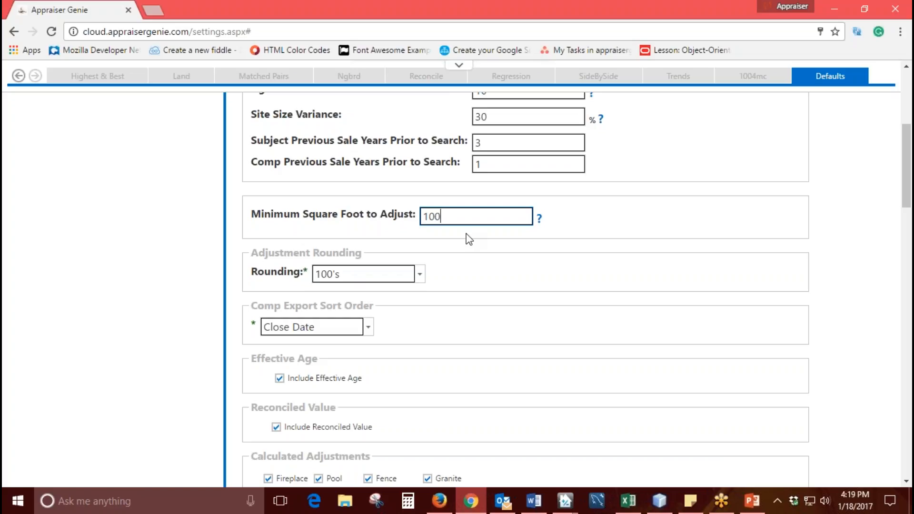
{"action": "key", "text": "BackSpace"}
{"action": "key", "text": "BackSpace"}
{"action": "key", "text": "BackSpace"}
{"action": "type", "text": "50"}
{"action": "key", "text": "BackSpace"}
{"action": "key", "text": "BackSpace"}
{"action": "type", "text": "100"}
{"action": "left_click", "coordinate": [471, 252]}
- Choose 100's as the Rounding for adjustments
{"action": "scroll", "coordinate": [471, 252], "scroll_direction": "down", "scroll_amount": 1}
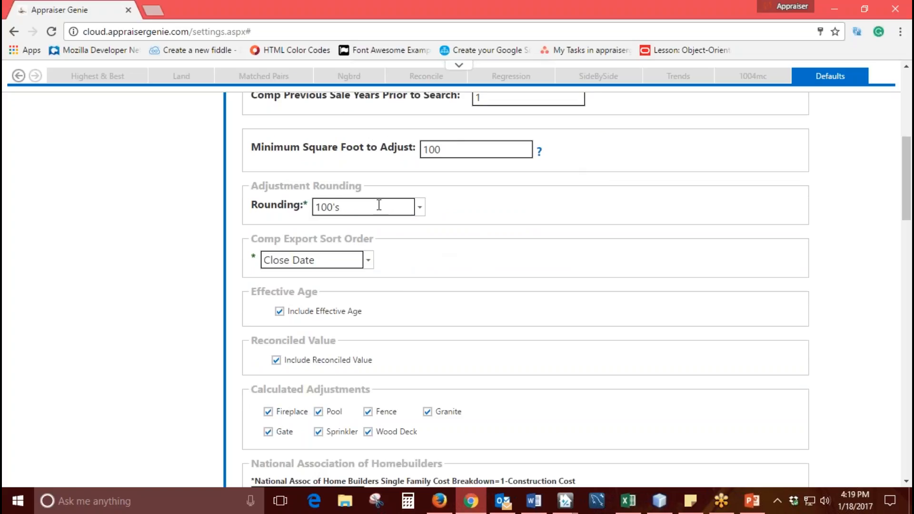
{"action": "left_click_drag", "start_coordinate": [251, 185], "coordinate": [371, 182]}
{"action": "left_click", "coordinate": [390, 182]}
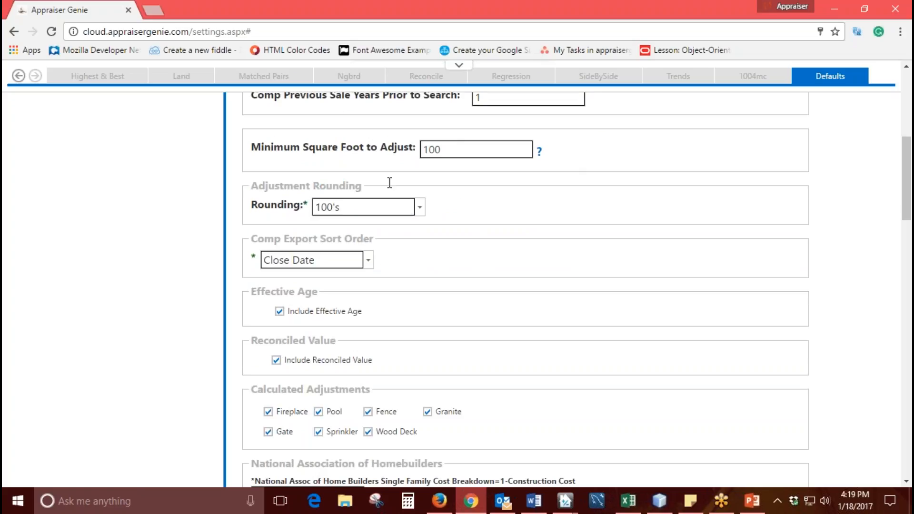
{"action": "left_click", "coordinate": [422, 214]}
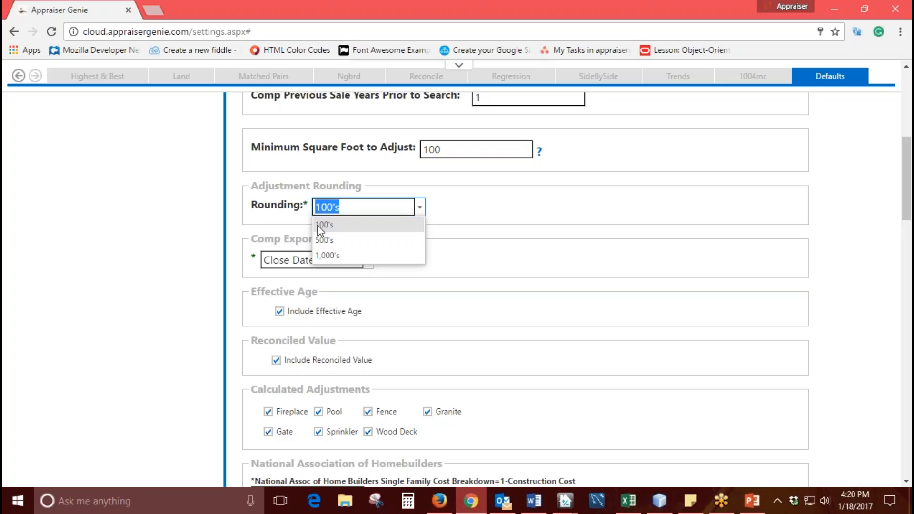
{"action": "left_click", "coordinate": [333, 225]}
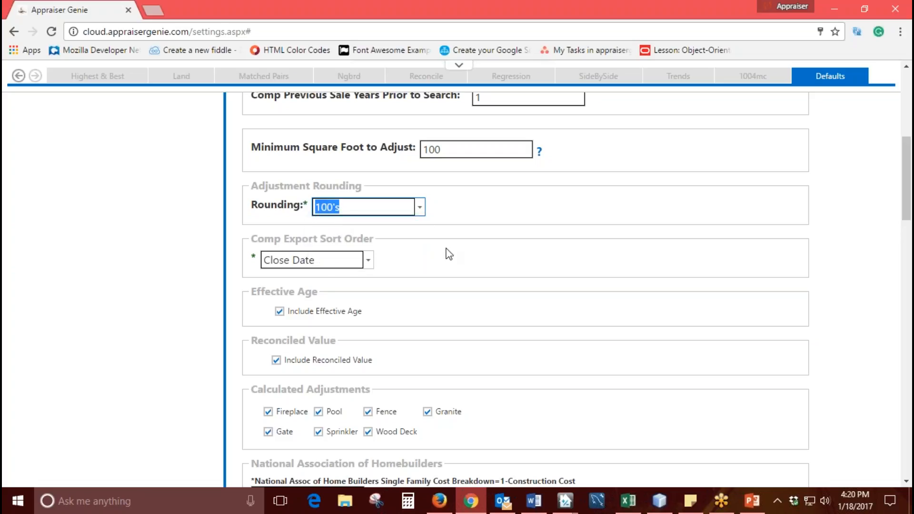
{"action": "left_click", "coordinate": [484, 243]}
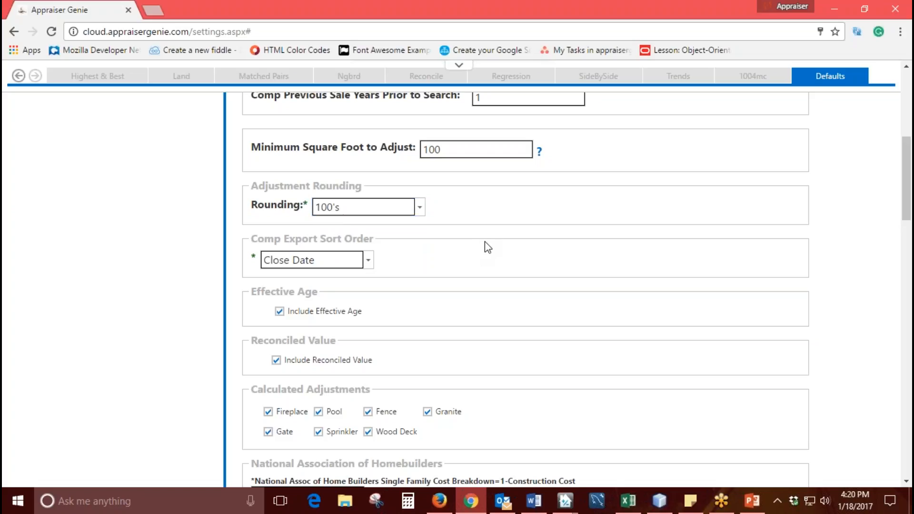
- Look through the Comp Export Sort Order options and choose Close Date
{"action": "scroll", "coordinate": [485, 244], "scroll_direction": "down", "scroll_amount": 1}
{"action": "mouse_move", "coordinate": [381, 170]}
{"action": "left_mouse_down"}
{"action": "mouse_move", "coordinate": [252, 172]}
{"action": "mouse_move", "coordinate": [401, 168]}
{"action": "mouse_move", "coordinate": [389, 172]}
{"action": "left_mouse_up"}
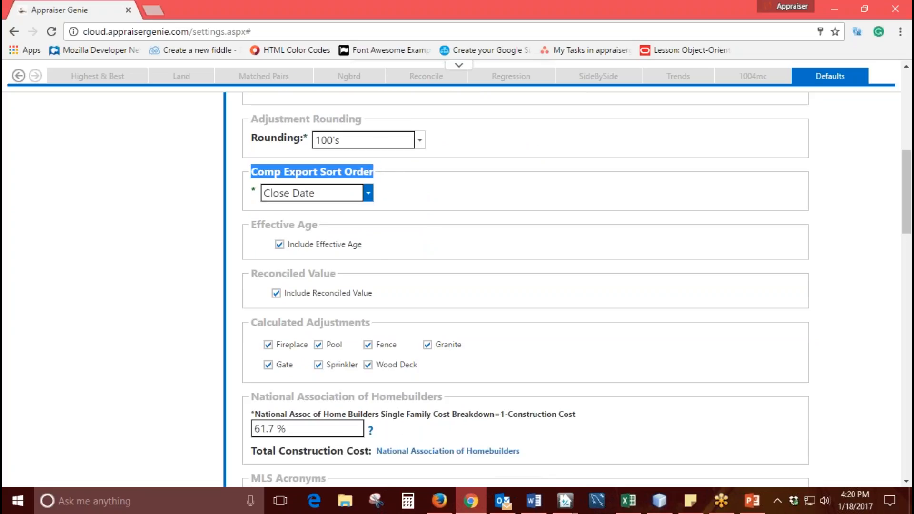
{"action": "left_click", "coordinate": [368, 193]}
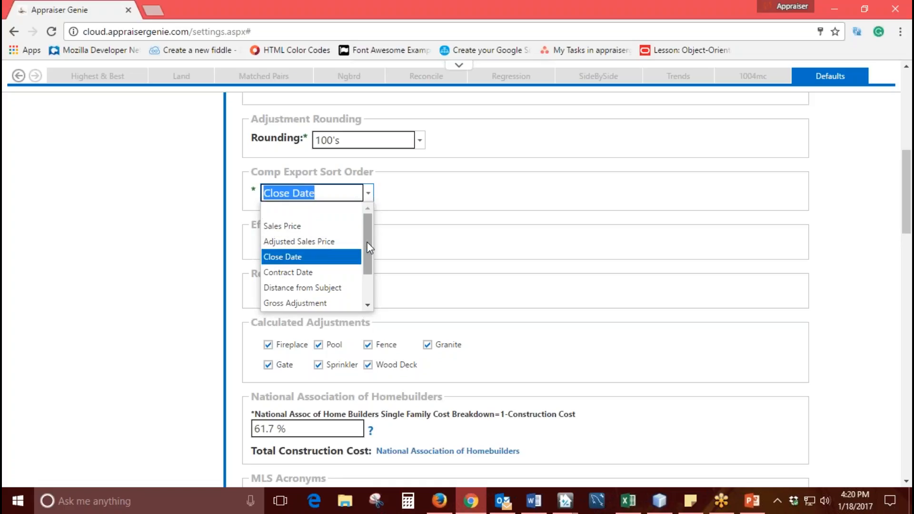
{"action": "left_click_drag", "start_coordinate": [368, 244], "coordinate": [367, 269]}
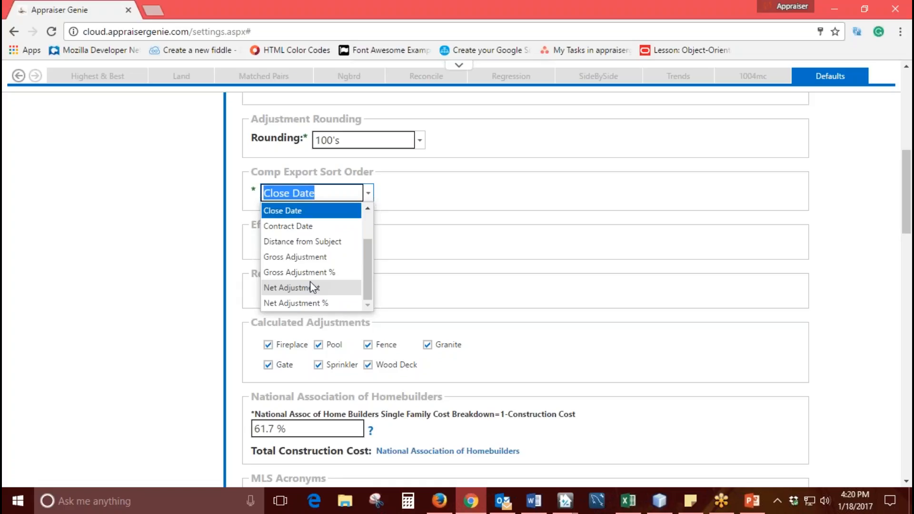
{"action": "left_click", "coordinate": [369, 278]}
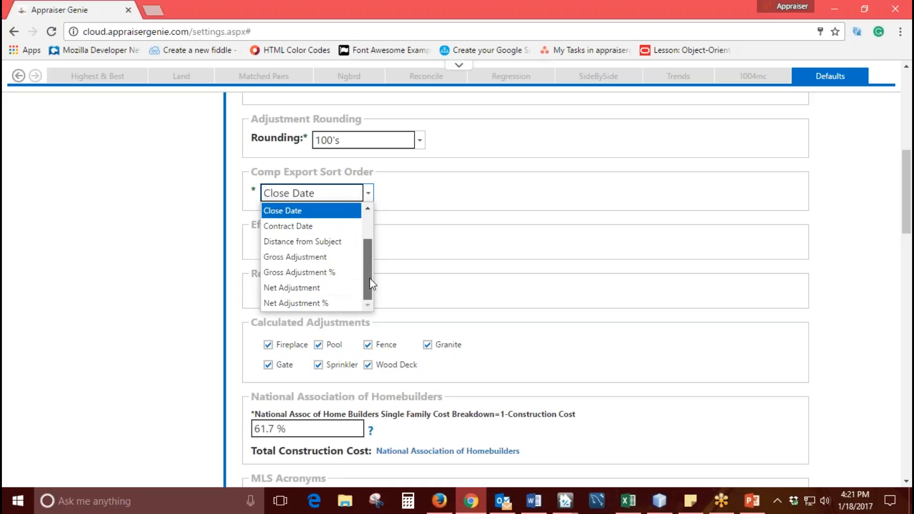
{"action": "left_click_drag", "start_coordinate": [370, 278], "coordinate": [369, 242]}
{"action": "left_click", "coordinate": [295, 258]}
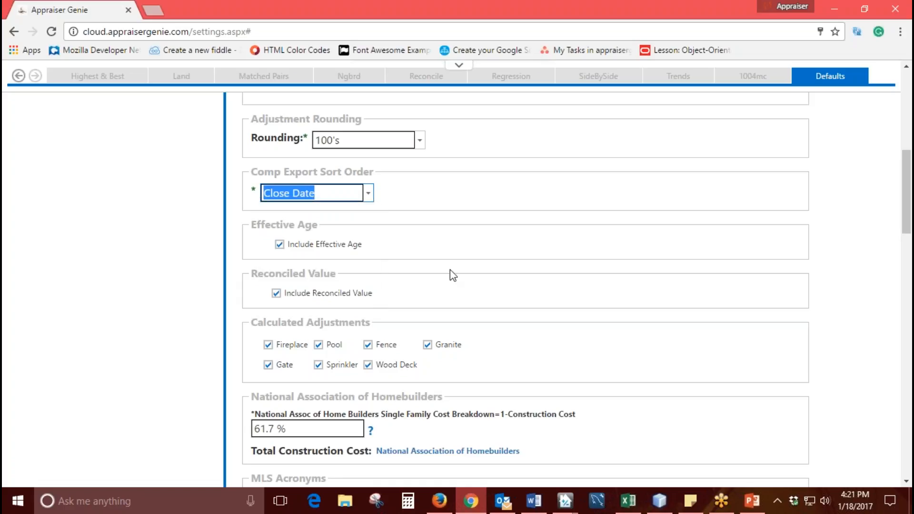
{"action": "left_click", "coordinate": [444, 246]}
- Examine the Effective Age, Reconciled Value and Calculated Adjustments defaults and their include options
{"action": "scroll", "coordinate": [444, 247], "scroll_direction": "down", "scroll_amount": 1}
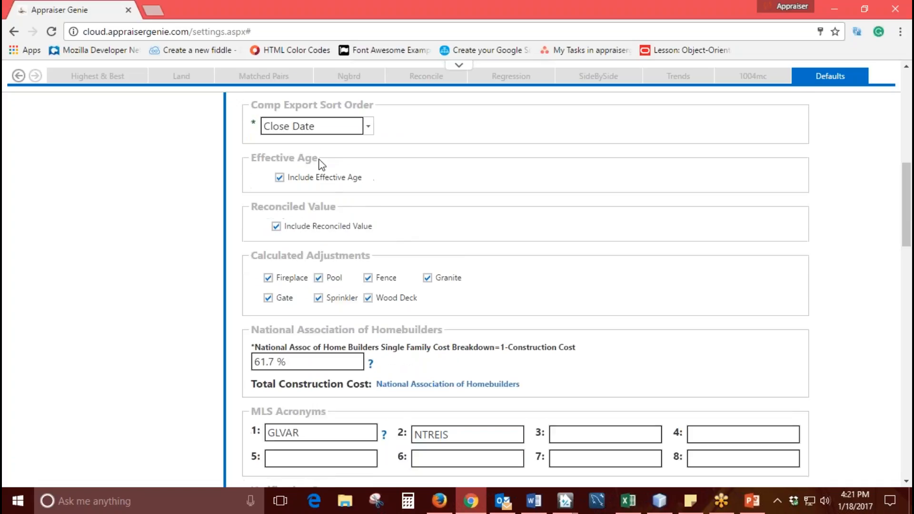
{"action": "left_click_drag", "start_coordinate": [321, 164], "coordinate": [252, 158]}
{"action": "left_click_drag", "start_coordinate": [334, 207], "coordinate": [249, 208]}
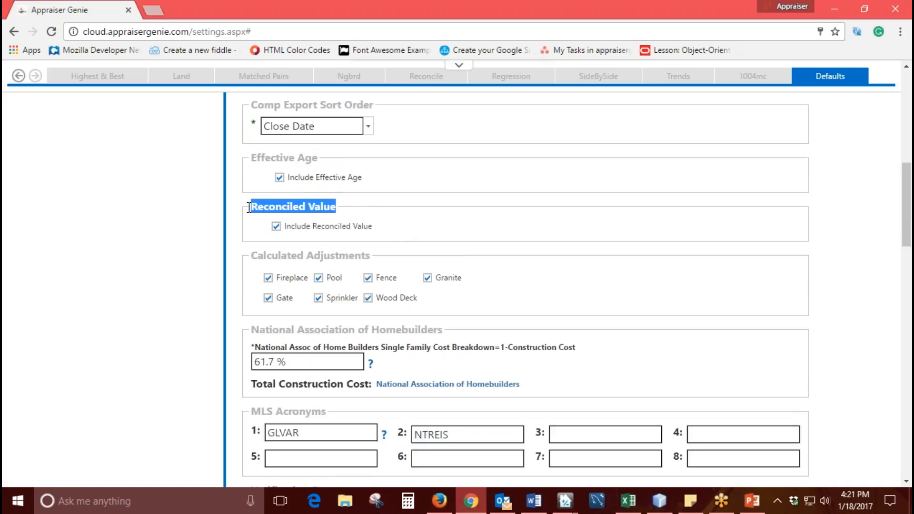
{"action": "left_click_drag", "start_coordinate": [371, 255], "coordinate": [251, 262]}
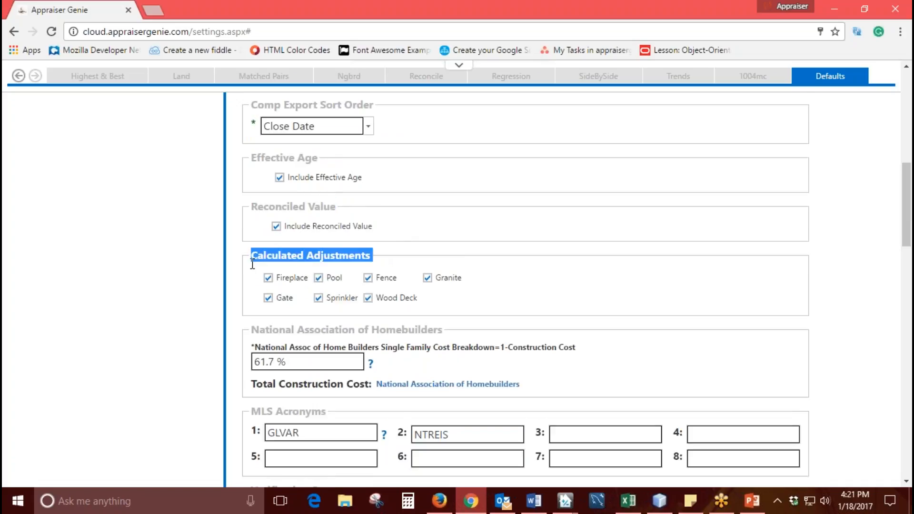
{"action": "left_click", "coordinate": [386, 252]}
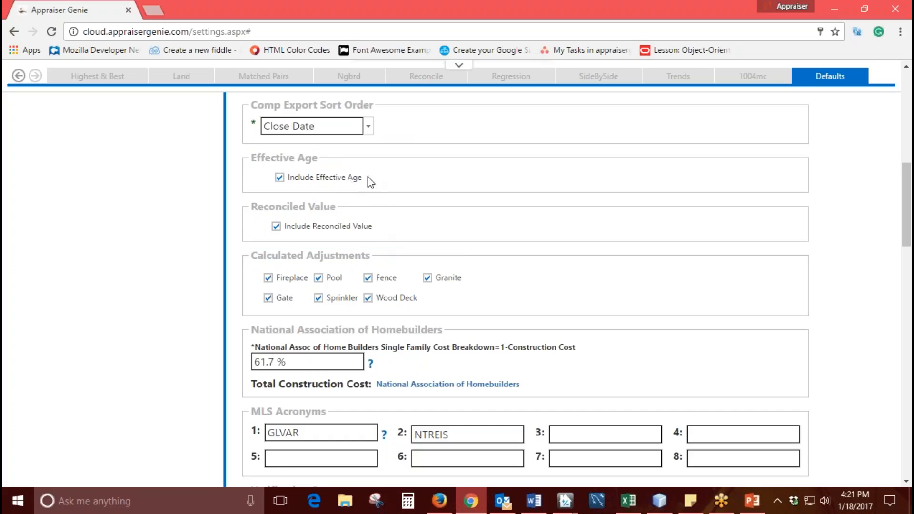
{"action": "left_click_drag", "start_coordinate": [366, 179], "coordinate": [289, 183]}
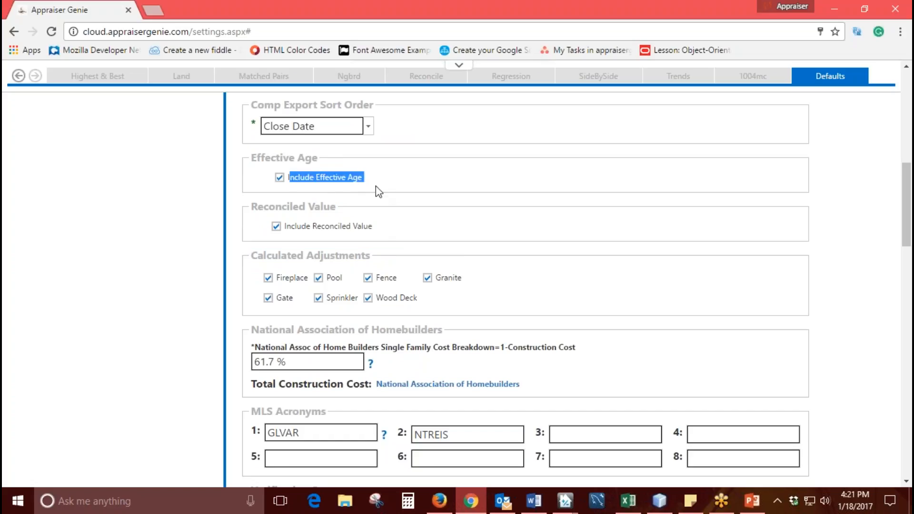
{"action": "left_click_drag", "start_coordinate": [374, 227], "coordinate": [286, 233]}
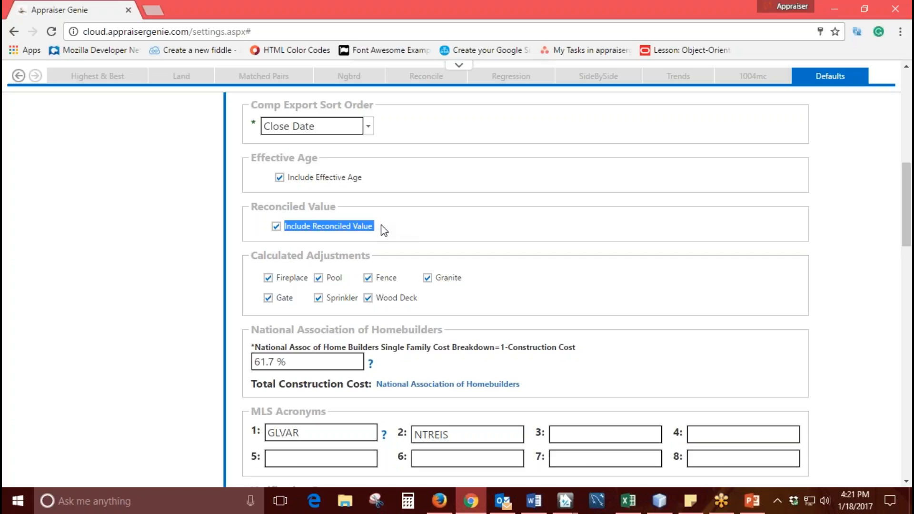
{"action": "left_click", "coordinate": [414, 233]}
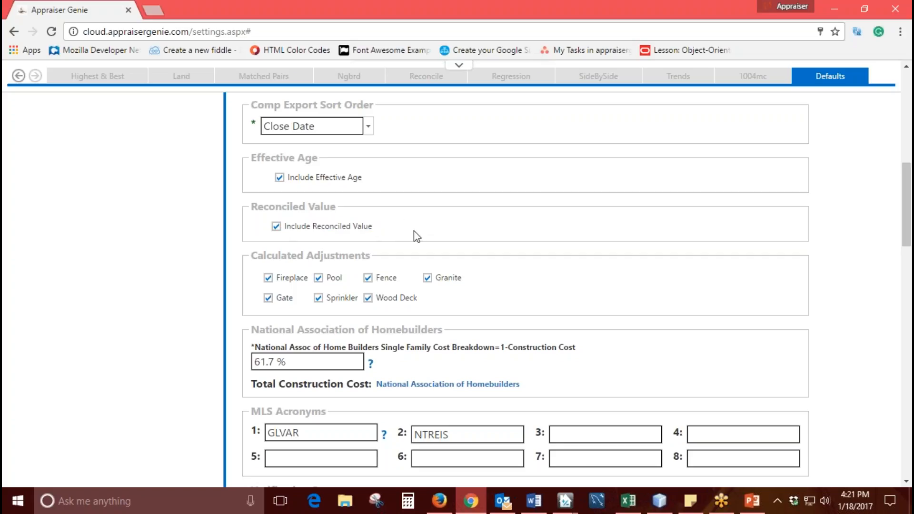
- Try excluding Fence, Sprinkler and Wood Deck from the Calculated Adjustments, and include all three again
{"action": "scroll", "coordinate": [400, 233], "scroll_direction": "down", "scroll_amount": 1}
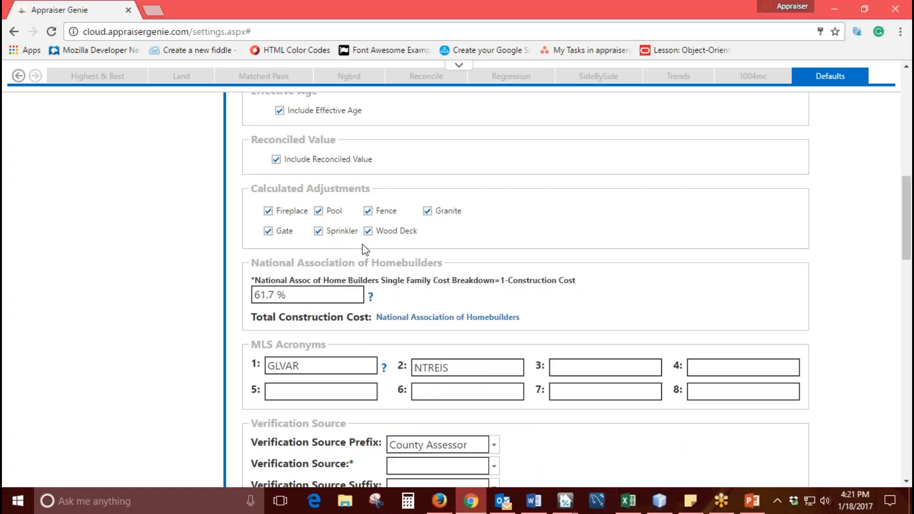
{"action": "left_click", "coordinate": [368, 211]}
{"action": "left_click", "coordinate": [318, 231]}
{"action": "left_click", "coordinate": [366, 232]}
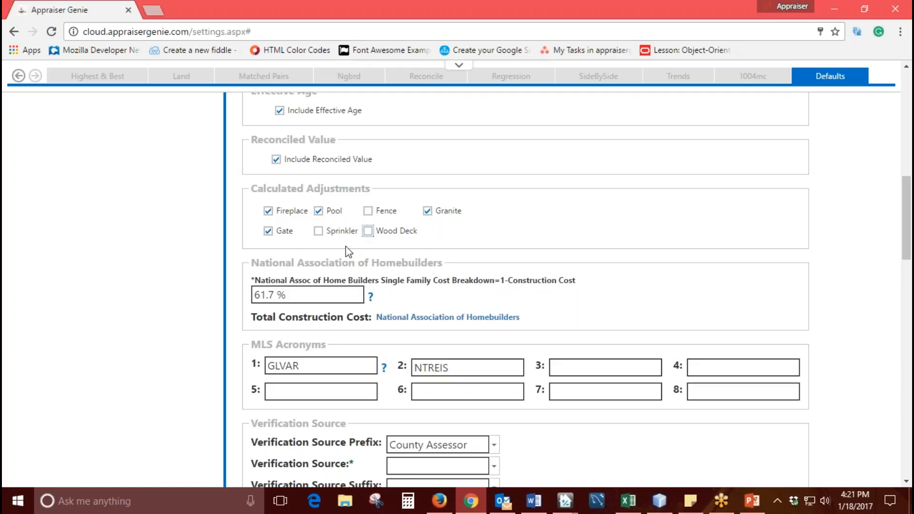
{"action": "left_click", "coordinate": [371, 230]}
{"action": "left_click", "coordinate": [319, 231]}
{"action": "left_click", "coordinate": [368, 211]}
- Check the National Association of Homebuilders construction cost default and open its linked source page in a new browser tab
{"action": "scroll", "coordinate": [444, 234], "scroll_direction": "down", "scroll_amount": 3}
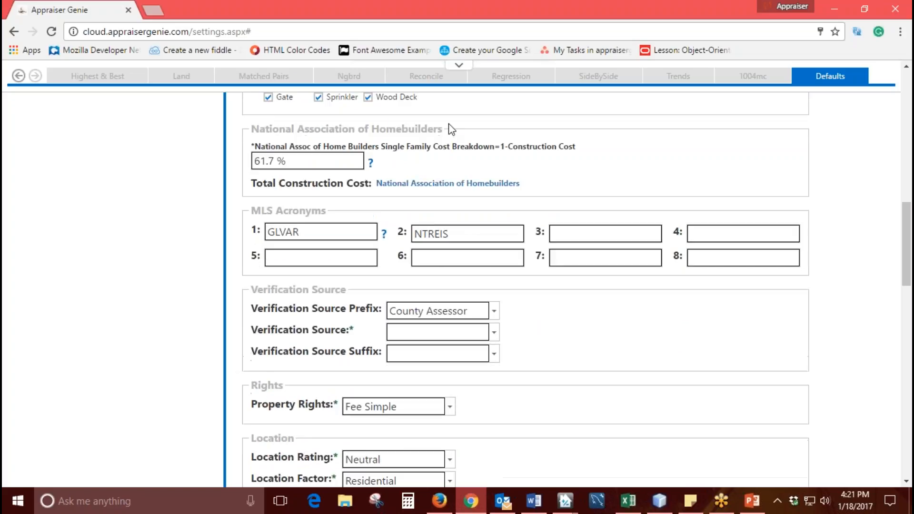
{"action": "left_click_drag", "start_coordinate": [250, 129], "coordinate": [470, 130]}
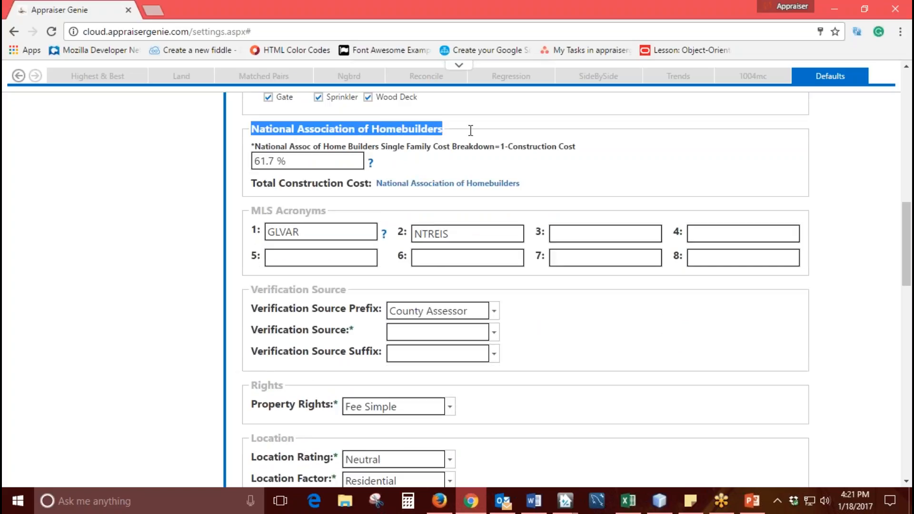
{"action": "left_click", "coordinate": [470, 129]}
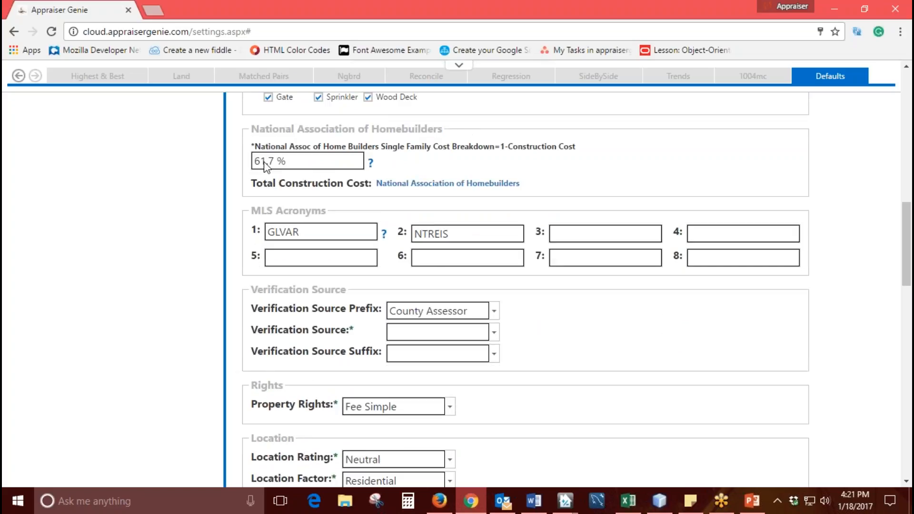
{"action": "mouse_move", "coordinate": [276, 159]}
{"action": "right_click", "coordinate": [403, 184]}
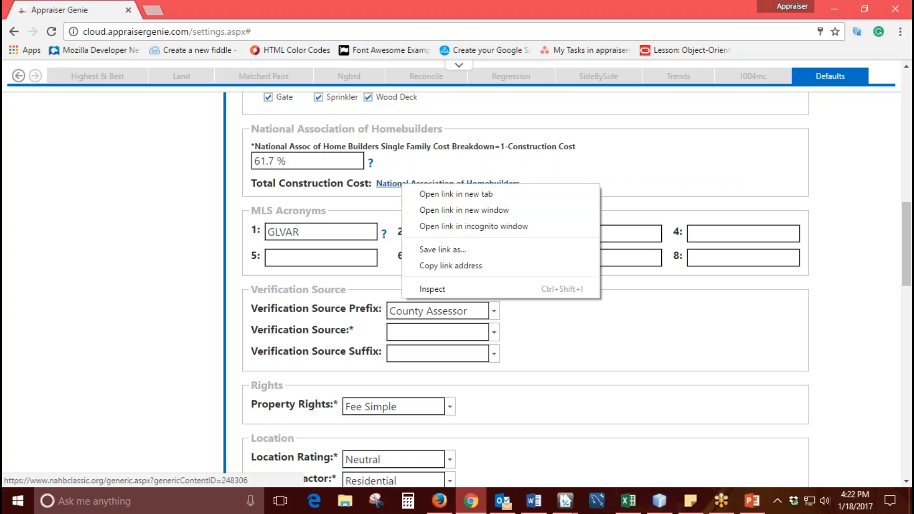
{"action": "left_click", "coordinate": [435, 194]}
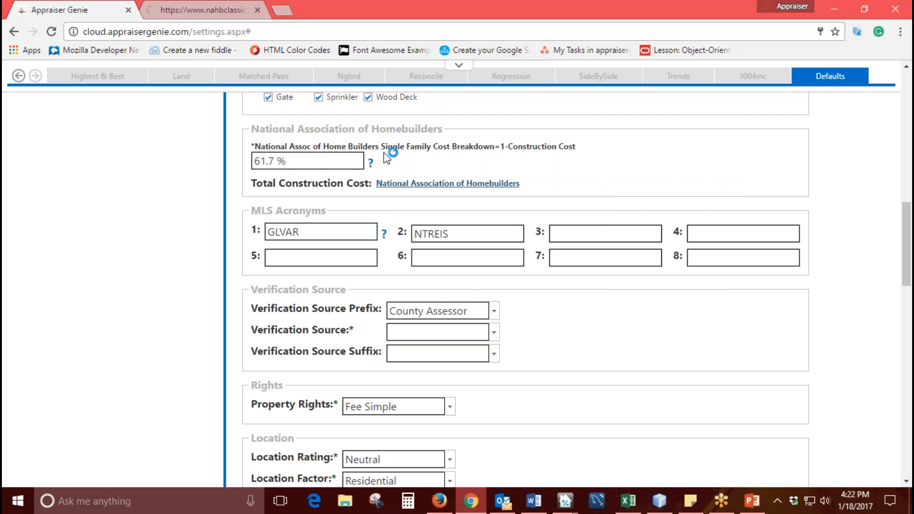
{"action": "key", "text": "ctrl+Tab"}
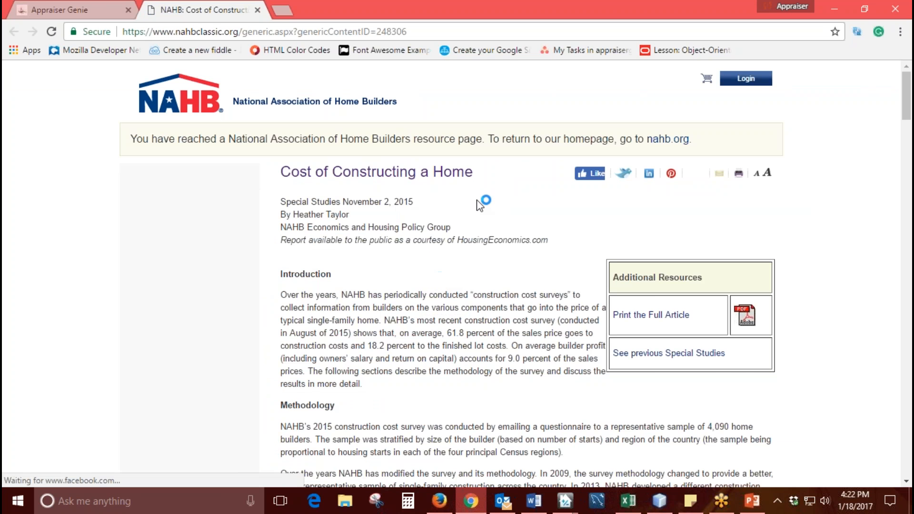
- Read through the Cost of Constructing a Home article, including its Single Family Price and Cost Breakdowns table
{"action": "left_click_drag", "start_coordinate": [476, 172], "coordinate": [269, 175]}
{"action": "scroll", "coordinate": [634, 280], "scroll_direction": "down", "scroll_amount": 8}
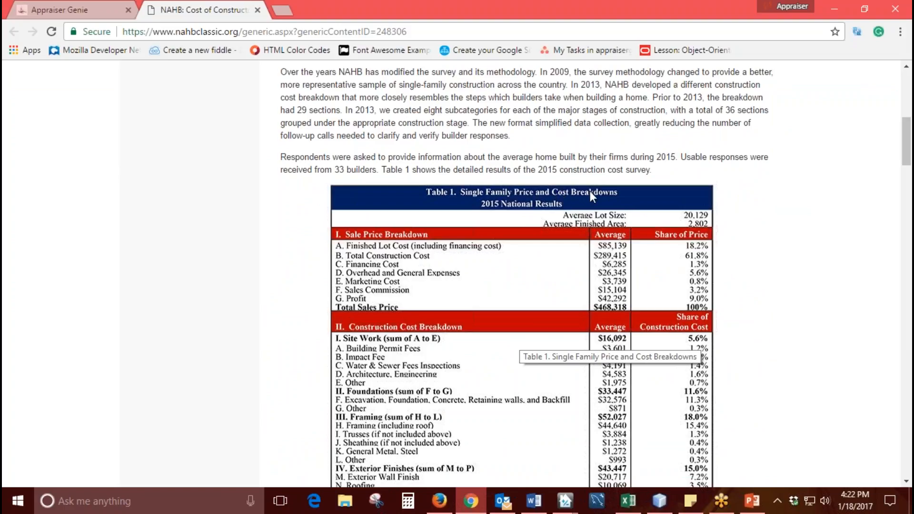
{"action": "scroll", "coordinate": [510, 221], "scroll_direction": "down", "scroll_amount": 8}
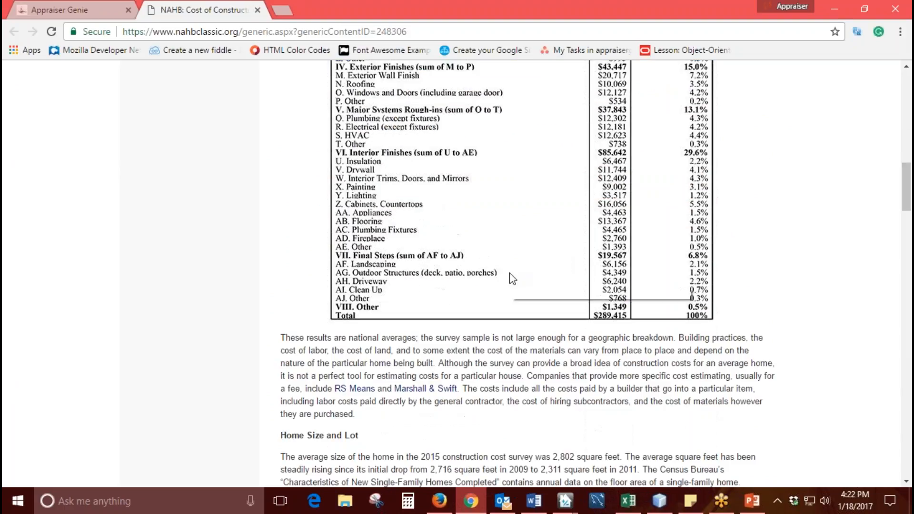
{"action": "scroll", "coordinate": [512, 279], "scroll_direction": "down", "scroll_amount": 4}
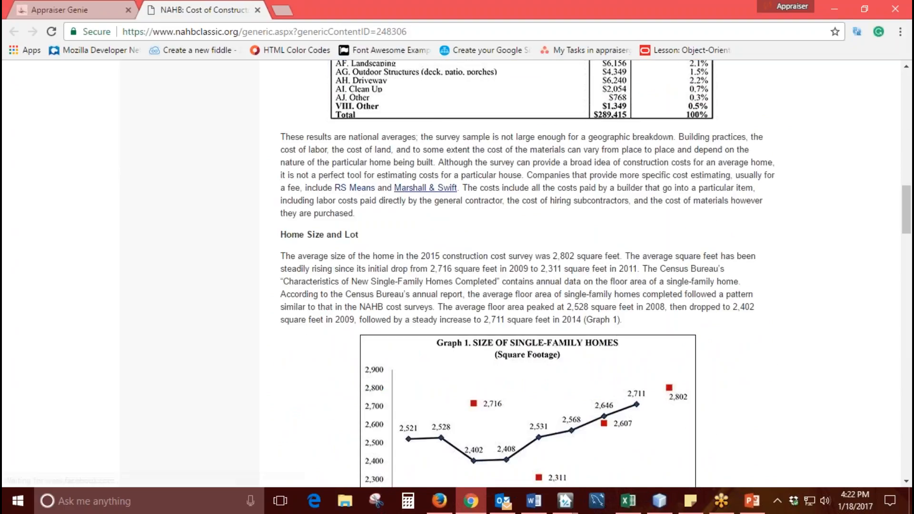
- Go back through the article to its introduction and close its browser tab to return to the default settings
{"action": "scroll", "coordinate": [512, 274], "scroll_direction": "up", "scroll_amount": 15}
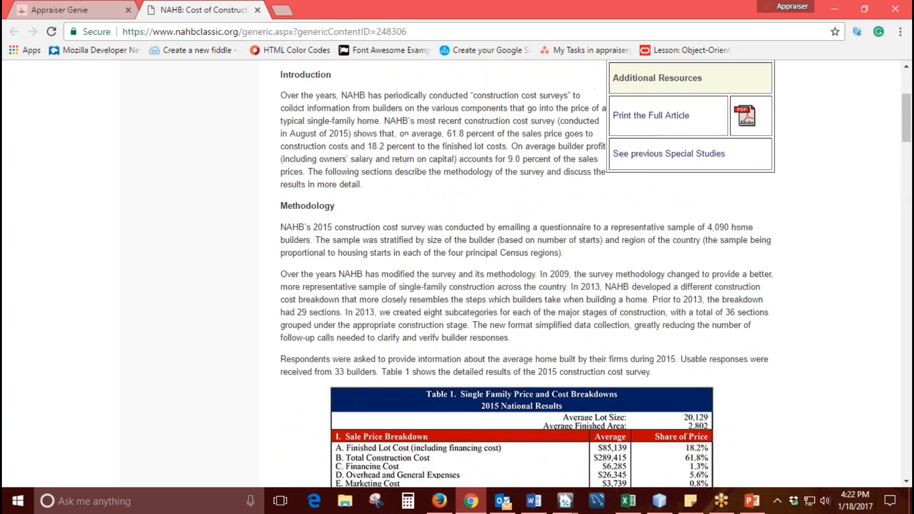
{"action": "scroll", "coordinate": [332, 205], "scroll_direction": "up", "scroll_amount": 1}
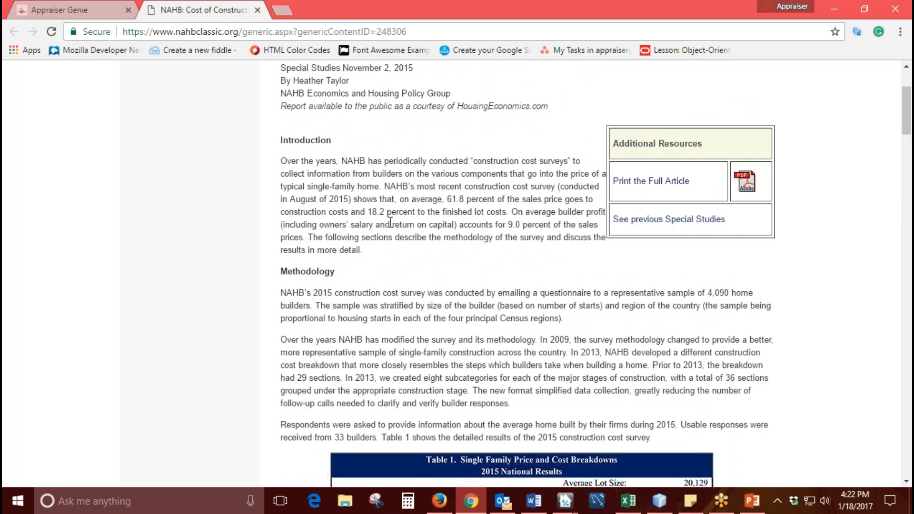
{"action": "scroll", "coordinate": [390, 222], "scroll_direction": "up", "scroll_amount": 2}
{"action": "left_click", "coordinate": [258, 10]}
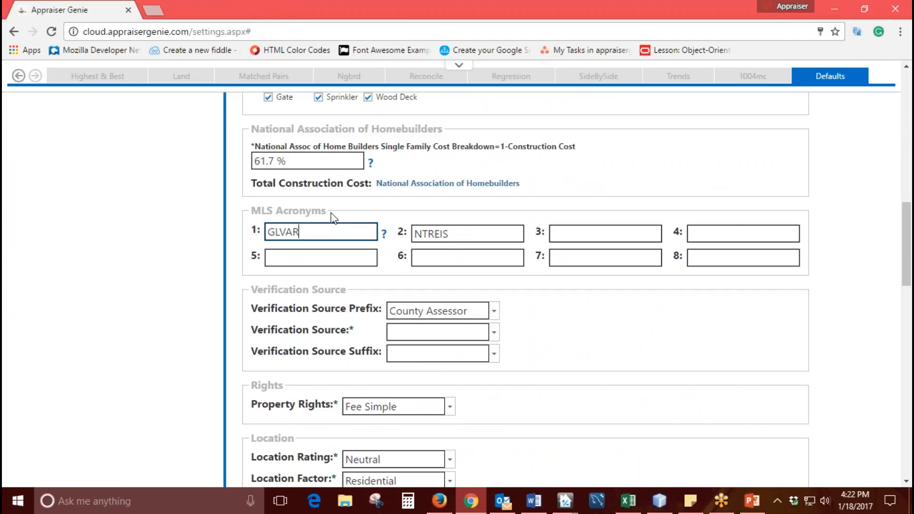
- Examine the first two MLS Acronyms defaults, GLVAR and NTREIS
{"action": "left_click_drag", "start_coordinate": [327, 210], "coordinate": [251, 210]}
{"action": "left_click", "coordinate": [316, 234]}
{"action": "double_click", "coordinate": [313, 230]}
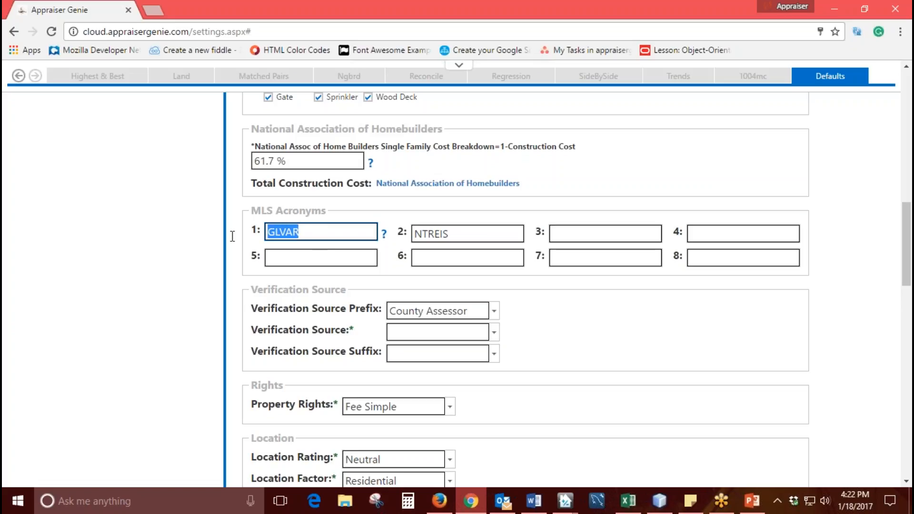
{"action": "left_click", "coordinate": [319, 231]}
{"action": "double_click", "coordinate": [452, 234]}
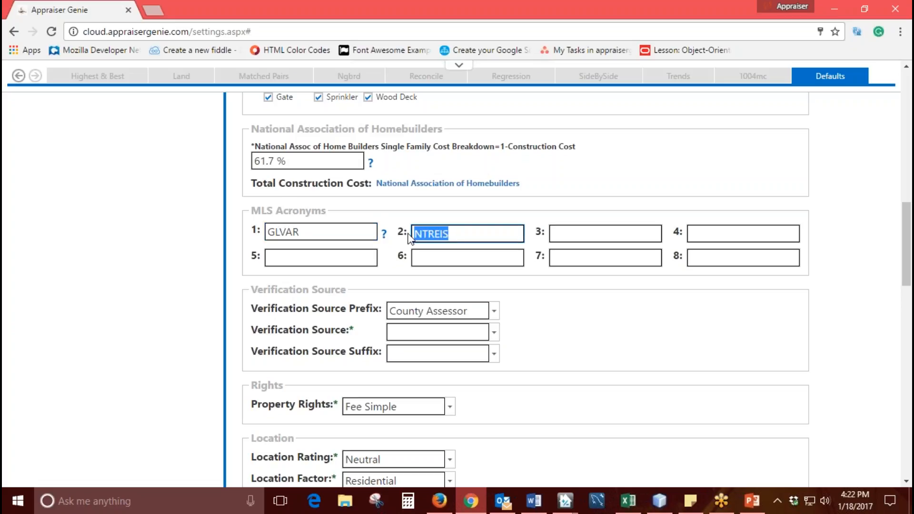
{"action": "left_click", "coordinate": [458, 237]}
{"action": "left_click_drag", "start_coordinate": [453, 236], "coordinate": [412, 234]}
{"action": "left_click", "coordinate": [465, 232]}
- Go through the remaining MLS acronym fields up to number 8 without filling them in
{"action": "key", "text": "Tab"}
{"action": "key", "text": "Tab"}
{"action": "key", "text": "Tab"}
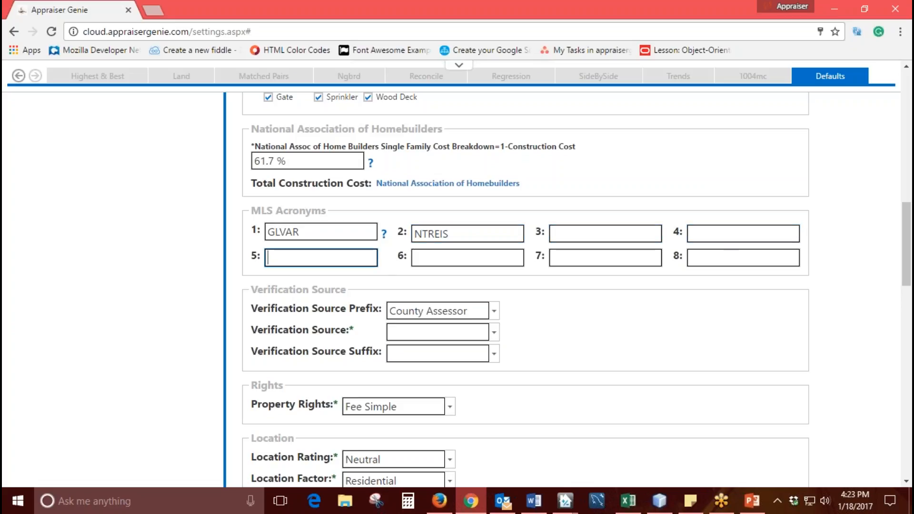
{"action": "key", "text": "Tab"}
{"action": "key", "text": "Tab"}
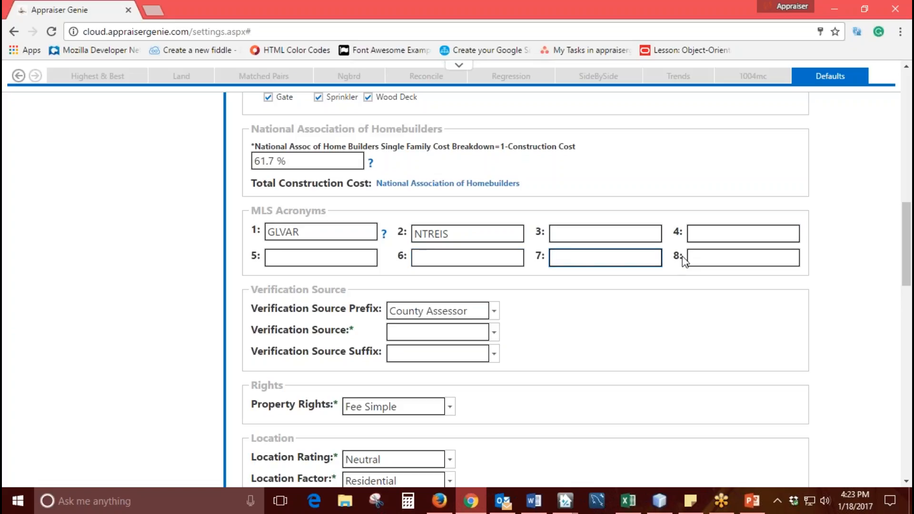
{"action": "key", "text": "Tab"}
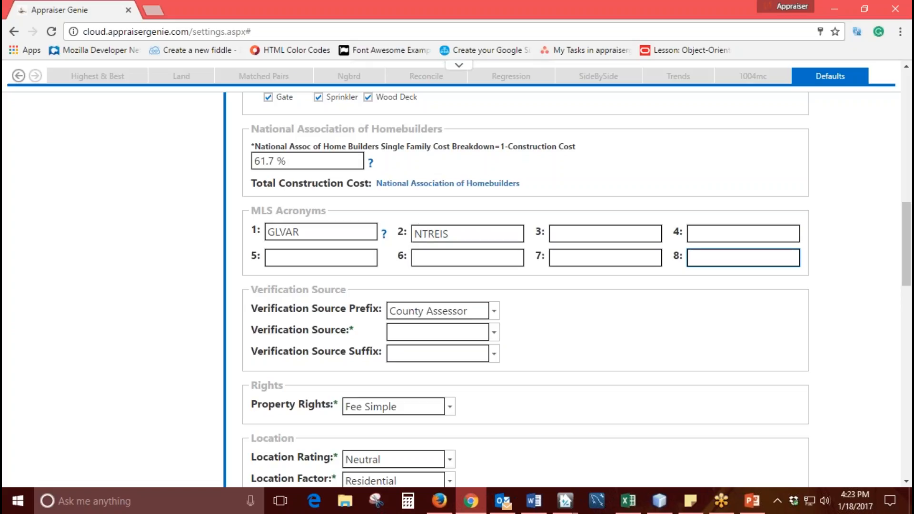
- Review the Verification Source section with its prefix, source and suffix defaults
{"action": "scroll", "coordinate": [540, 306], "scroll_direction": "down", "scroll_amount": 3}
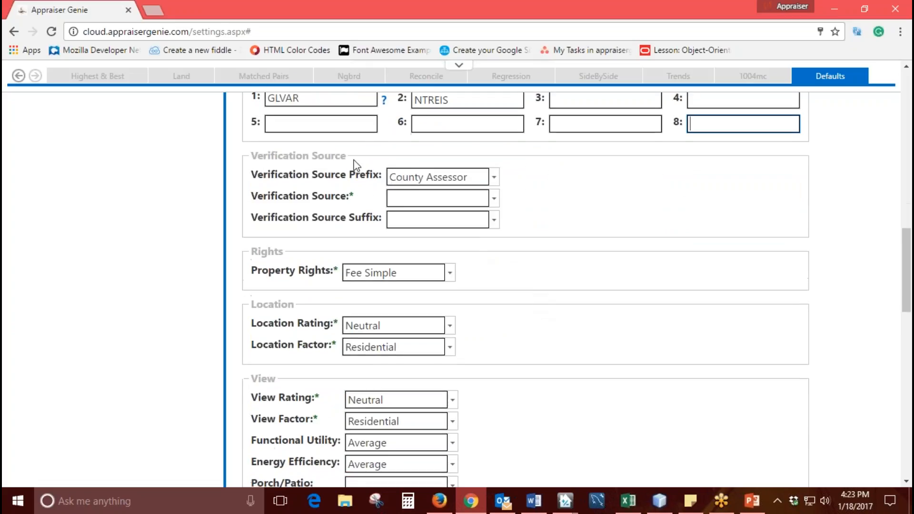
{"action": "left_click_drag", "start_coordinate": [352, 163], "coordinate": [251, 157]}
{"action": "left_click", "coordinate": [347, 205]}
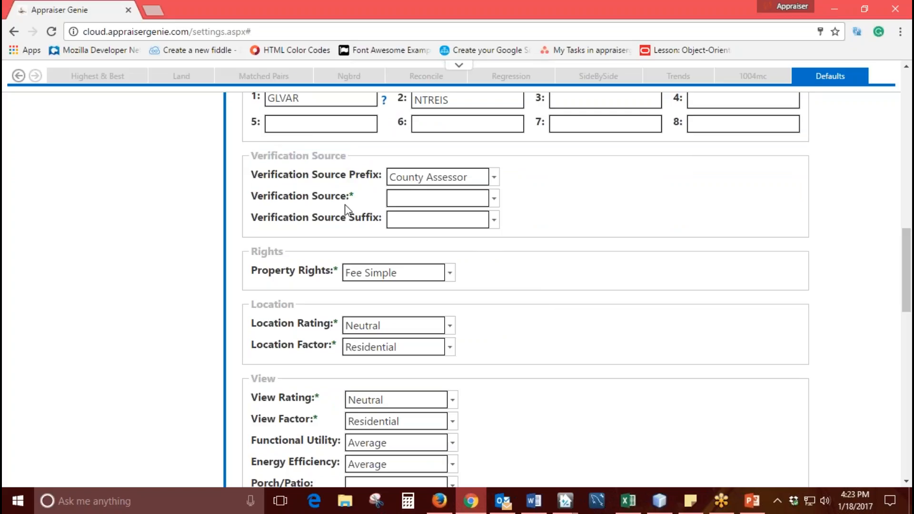
- Switch to the appraisal report in TOTAL and check the Data Source(s) fields of the three comparable sales on URAR page 2
{"action": "left_click", "coordinate": [565, 499]}
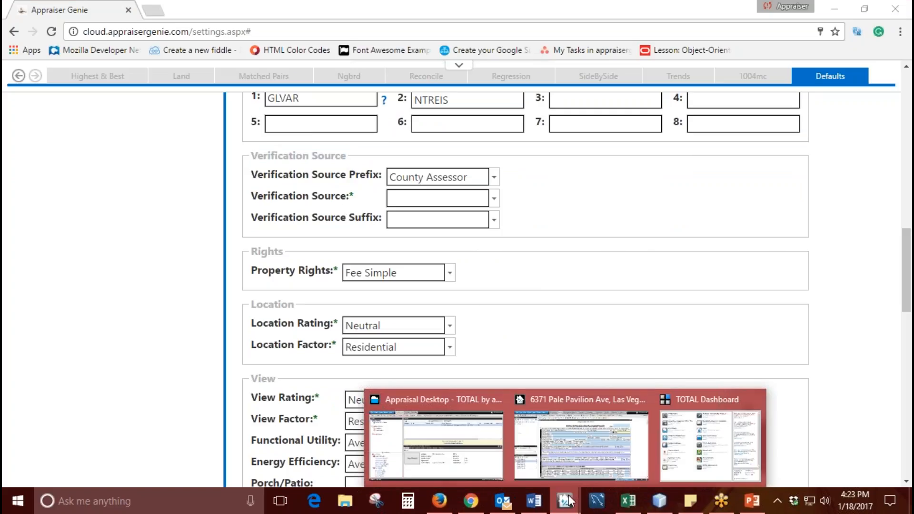
{"action": "left_click", "coordinate": [578, 469]}
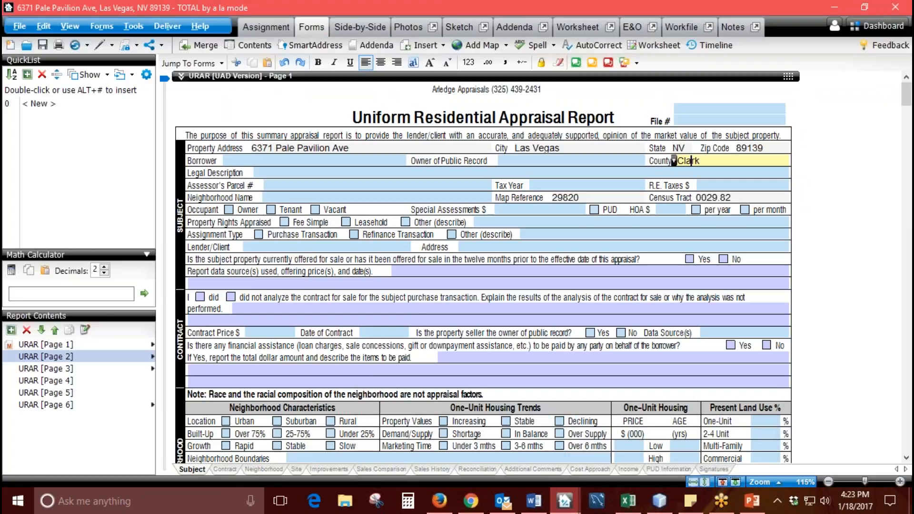
{"action": "left_click", "coordinate": [95, 357]}
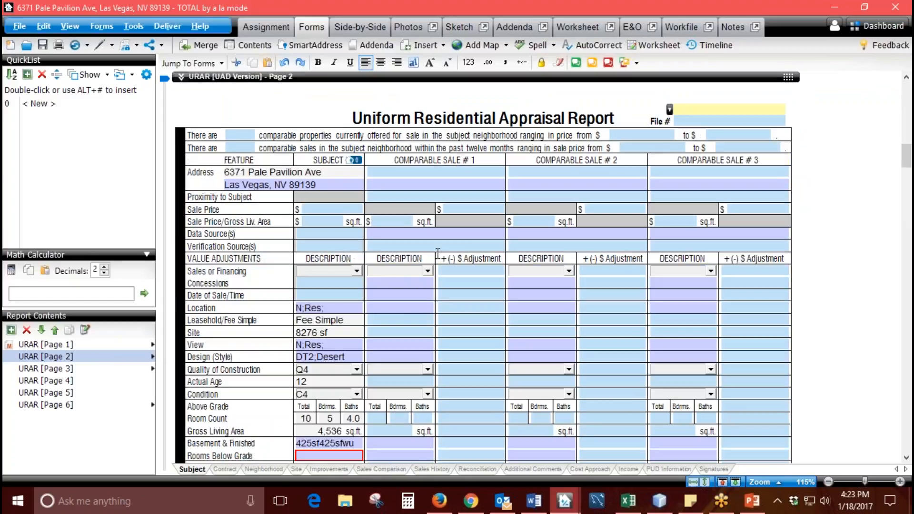
{"action": "left_click", "coordinate": [393, 234]}
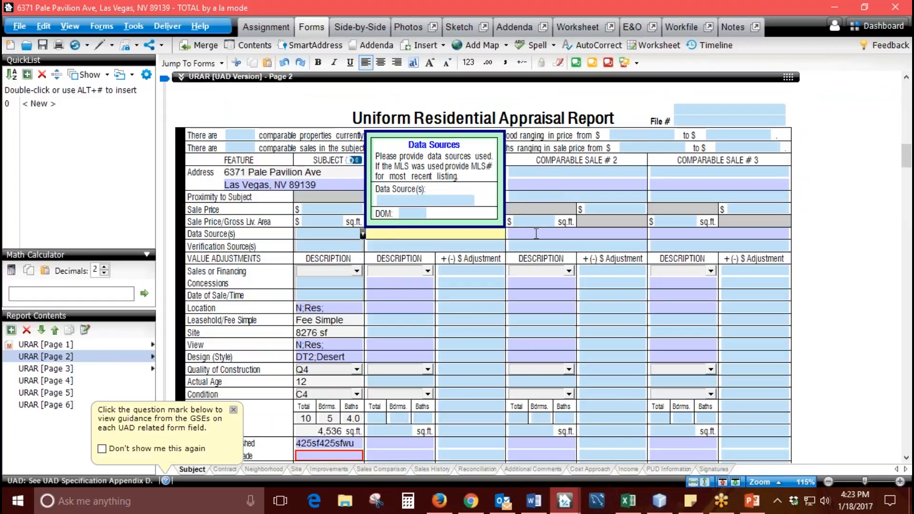
{"action": "left_click", "coordinate": [551, 234]}
{"action": "left_click", "coordinate": [676, 233]}
{"action": "left_click", "coordinate": [467, 237]}
{"action": "left_click", "coordinate": [621, 237]}
{"action": "key", "text": "Tab"}
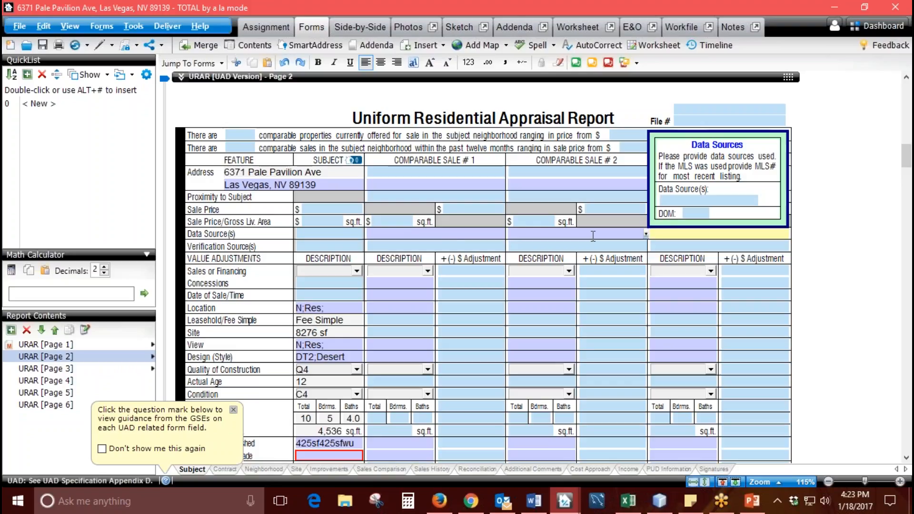
- Check the Verification Source(s) fields of Comparable Sales 1, 2 and 3 in the sales comparison grid
{"action": "scroll", "coordinate": [593, 236], "scroll_direction": "down", "scroll_amount": 3}
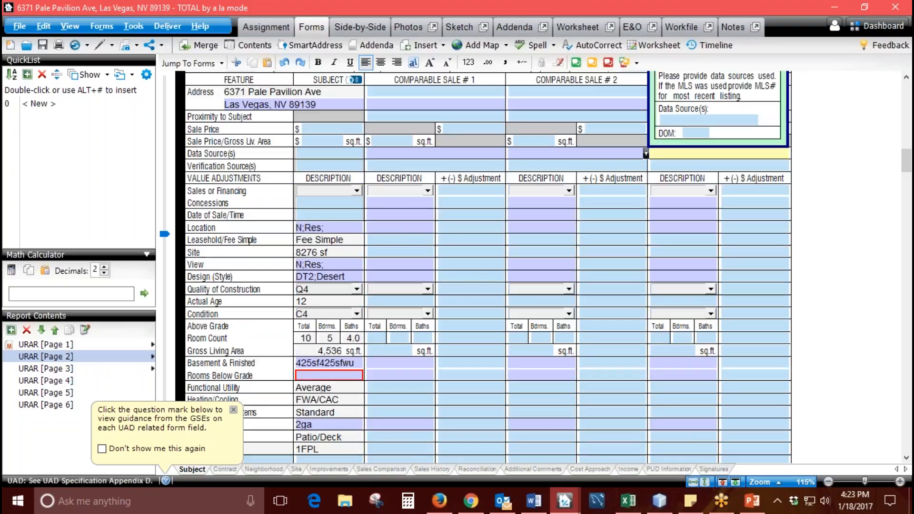
{"action": "left_click", "coordinate": [391, 165]}
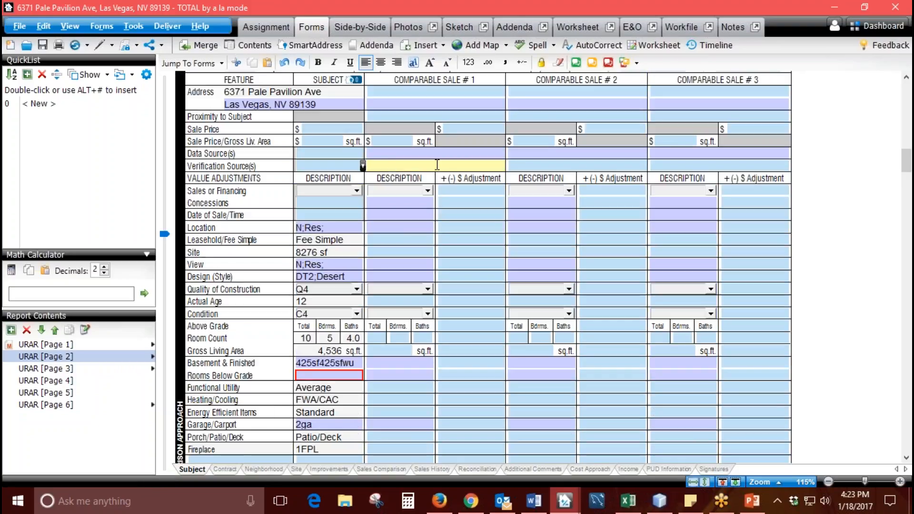
{"action": "left_click", "coordinate": [470, 500]}
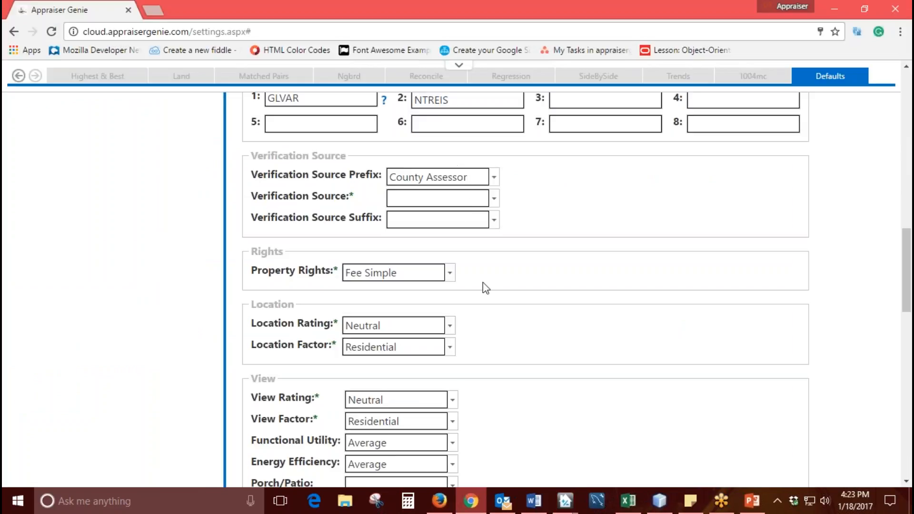
{"action": "left_click", "coordinate": [480, 503]}
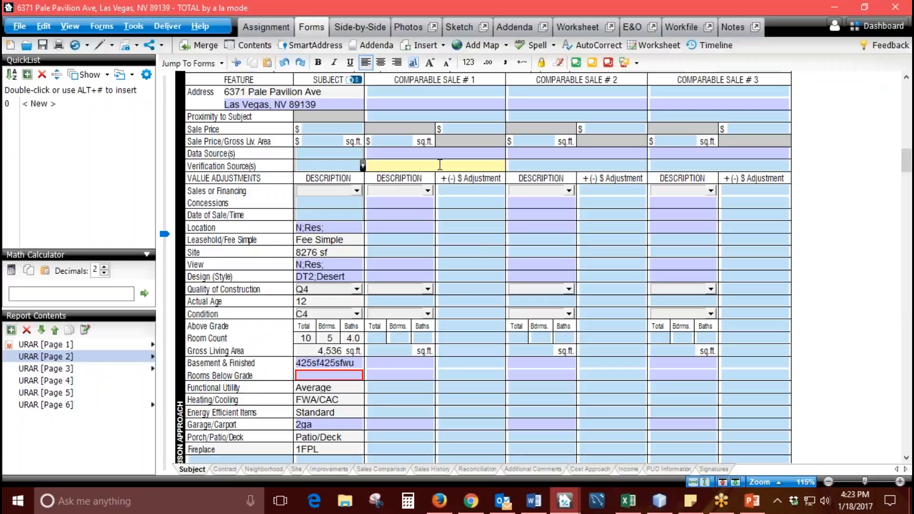
{"action": "left_click", "coordinate": [528, 163]}
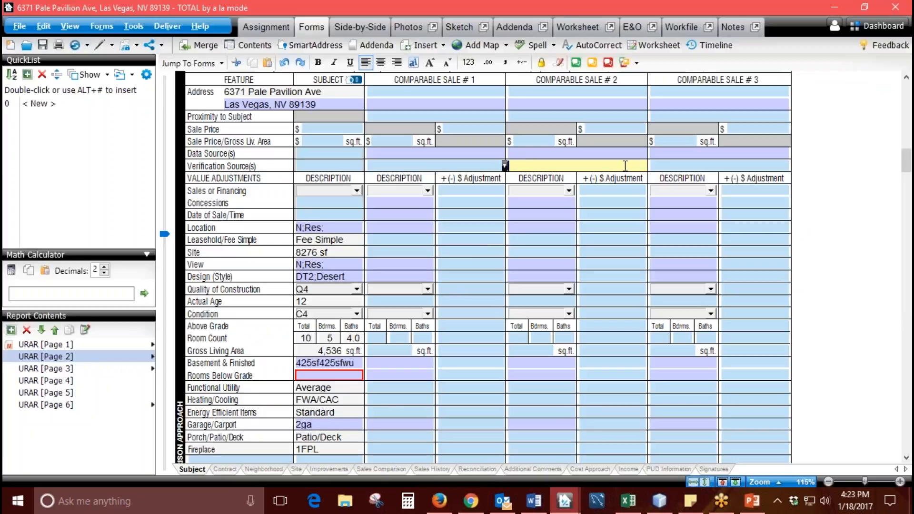
{"action": "left_click", "coordinate": [667, 166]}
{"action": "left_click", "coordinate": [459, 161]}
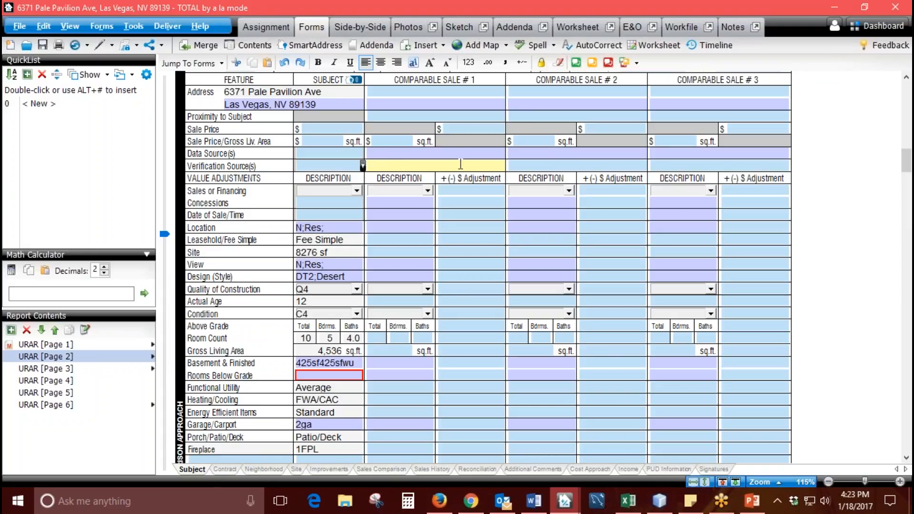
- Switch back to Appraiser Genie in Chrome and try List Price as the Verification Source and Realtor Last Name as its suffix
{"action": "left_click", "coordinate": [471, 500]}
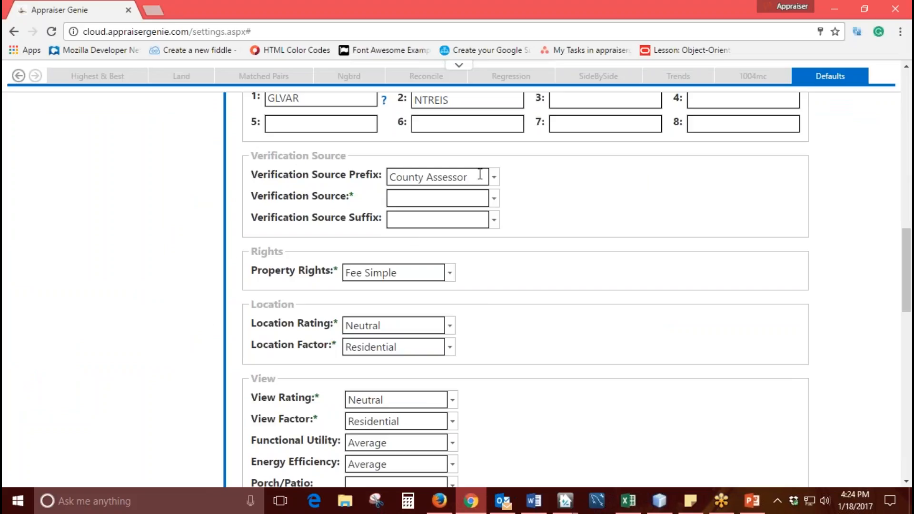
{"action": "left_click", "coordinate": [494, 198]}
{"action": "left_click", "coordinate": [461, 267]}
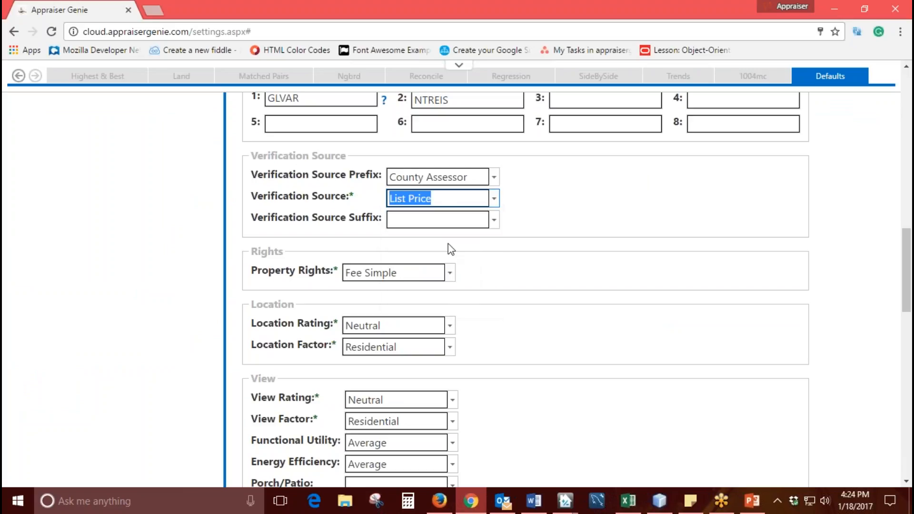
{"action": "key", "text": "Tab"}
{"action": "key", "text": "alt+Down"}
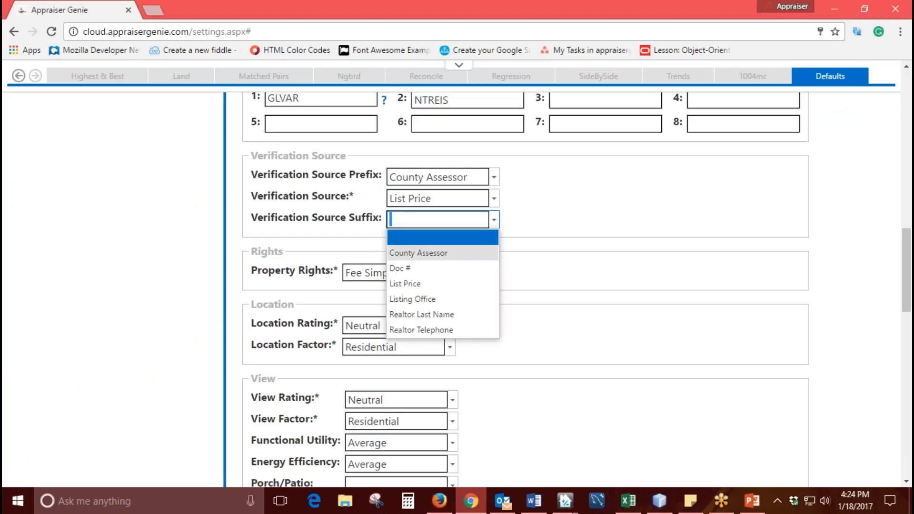
{"action": "left_click", "coordinate": [451, 315]}
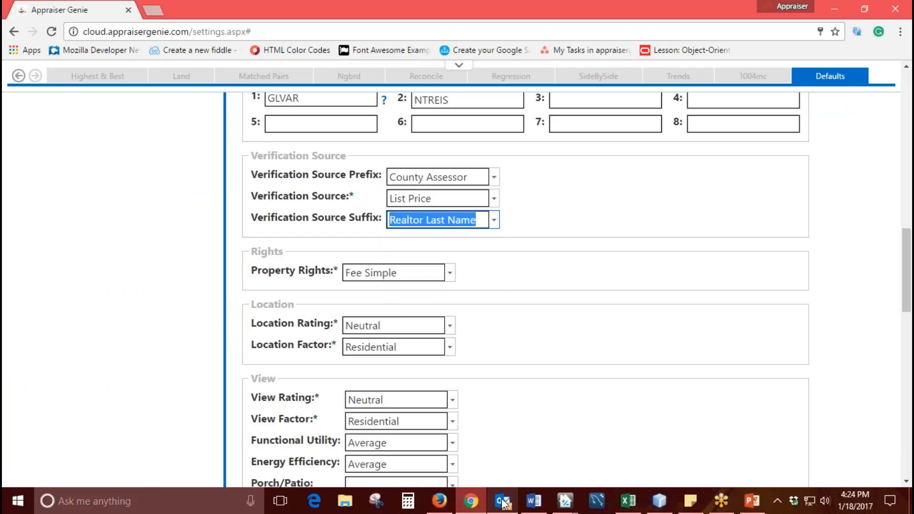
- Compare with the report in TOTAL, return to Appraiser Genie and reset the Verification Source and its suffix to blank
{"action": "key", "text": "alt+Tab"}
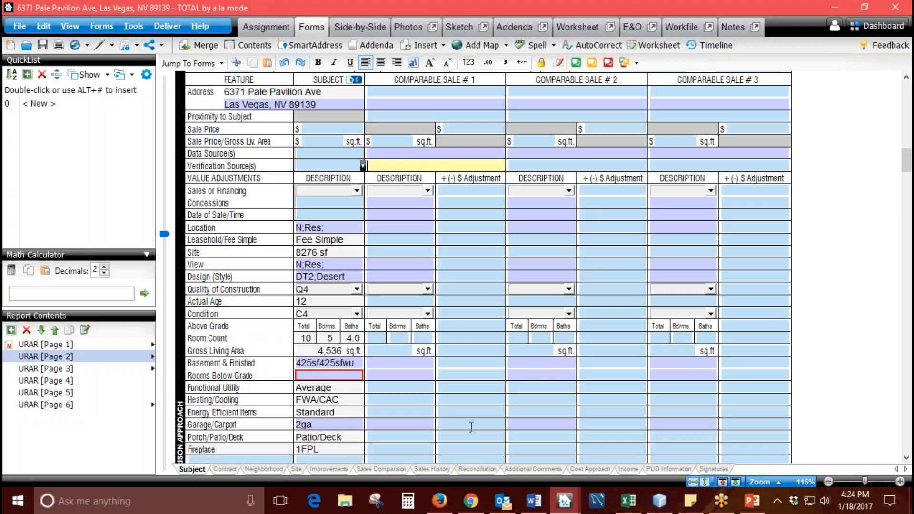
{"action": "left_click", "coordinate": [470, 500]}
{"action": "left_click", "coordinate": [494, 220]}
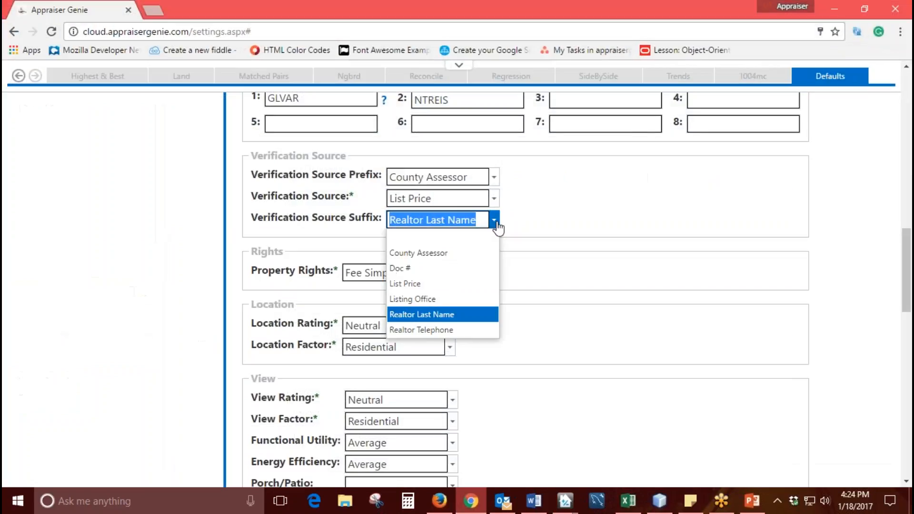
{"action": "left_click", "coordinate": [459, 238]}
{"action": "left_click", "coordinate": [494, 199]}
{"action": "left_click", "coordinate": [466, 216]}
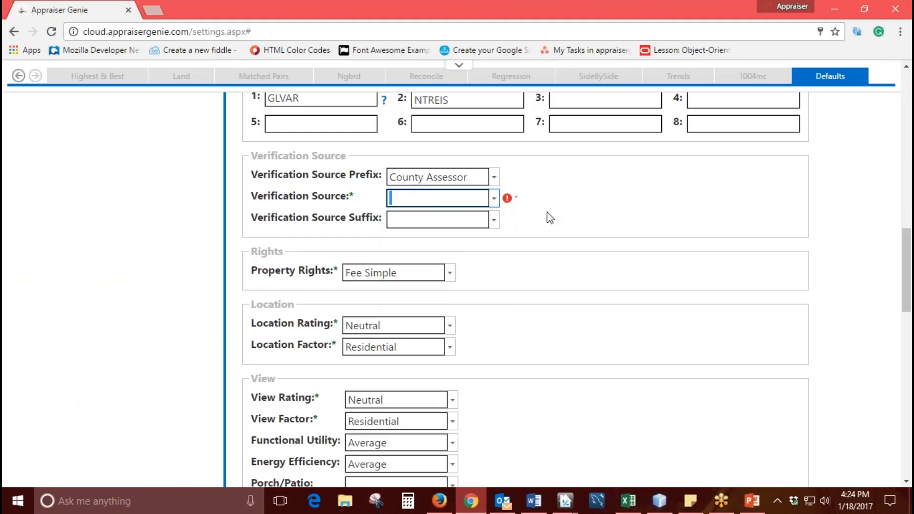
{"action": "left_click", "coordinate": [548, 213]}
- Check the available Property Rights options and keep Fee Simple as the default
{"action": "scroll", "coordinate": [512, 265], "scroll_direction": "down", "scroll_amount": 1}
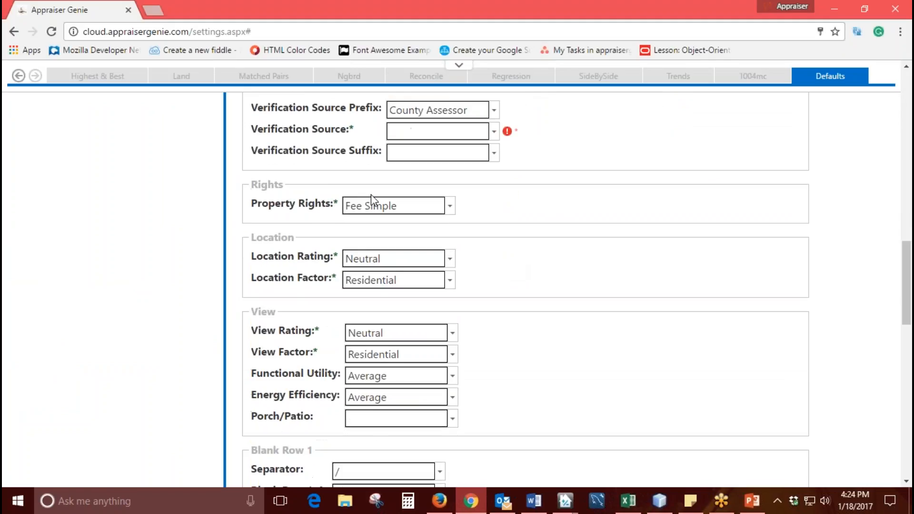
{"action": "left_click_drag", "start_coordinate": [292, 186], "coordinate": [332, 206]}
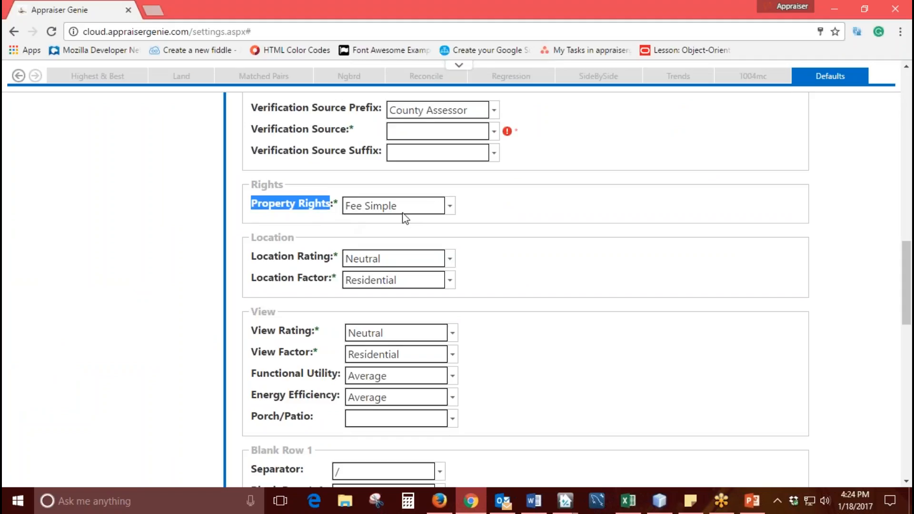
{"action": "left_click", "coordinate": [449, 207]}
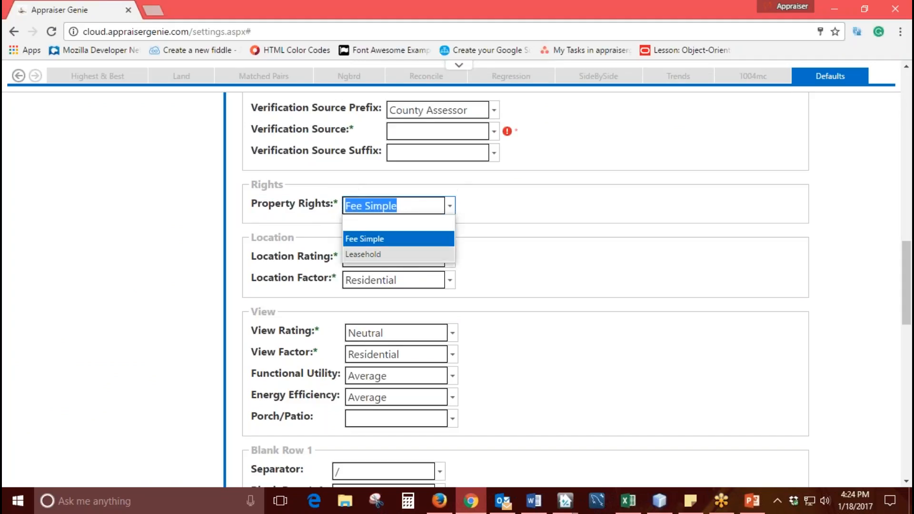
{"action": "left_click", "coordinate": [483, 230]}
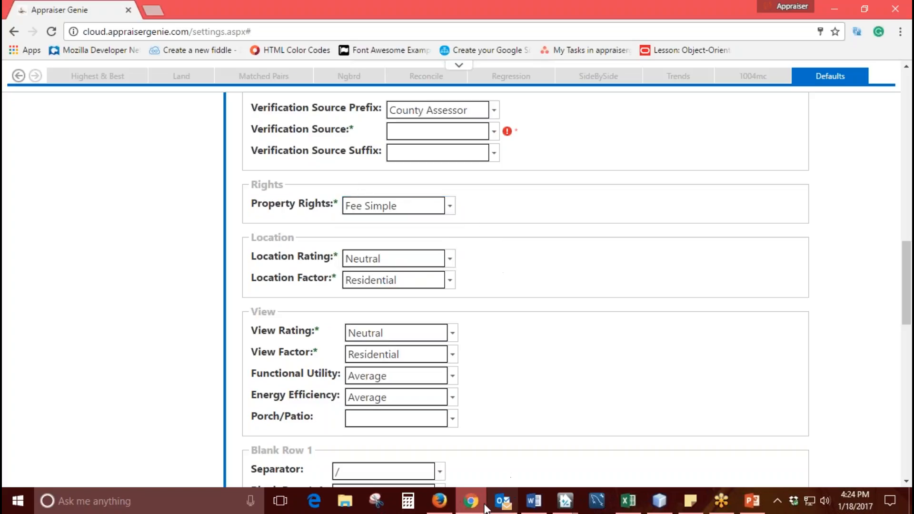
- Switch to the report in TOTAL and check the Leasehold/Fee Simple fields of the subject and Comparable Sales 1, 2 and 3
{"action": "left_click", "coordinate": [565, 500]}
{"action": "left_click", "coordinate": [387, 240]}
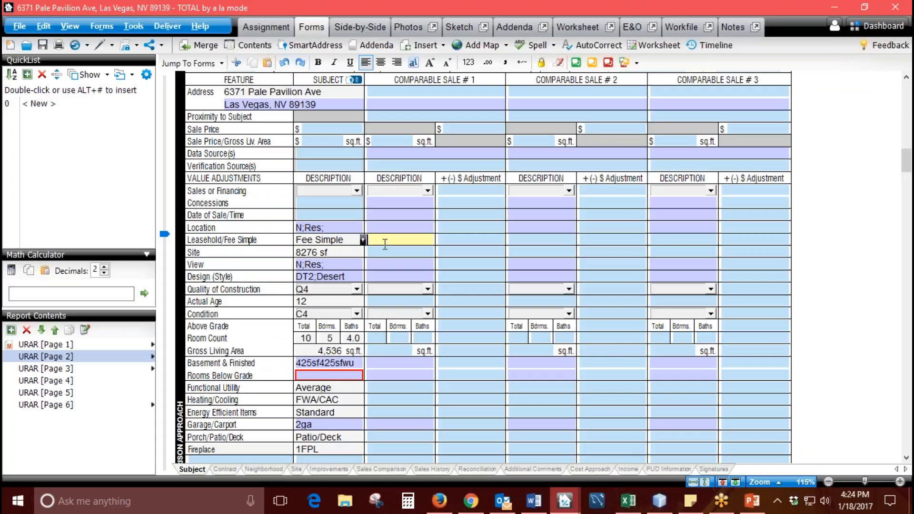
{"action": "left_click", "coordinate": [451, 239]}
{"action": "left_click", "coordinate": [534, 239]}
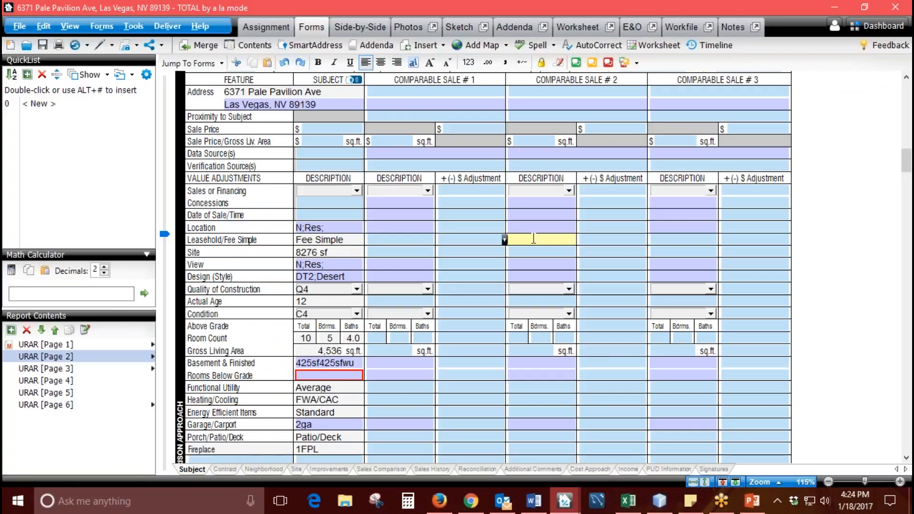
{"action": "left_click", "coordinate": [670, 240]}
{"action": "left_click", "coordinate": [548, 240]}
{"action": "left_click", "coordinate": [397, 239]}
{"action": "left_click", "coordinate": [330, 239]}
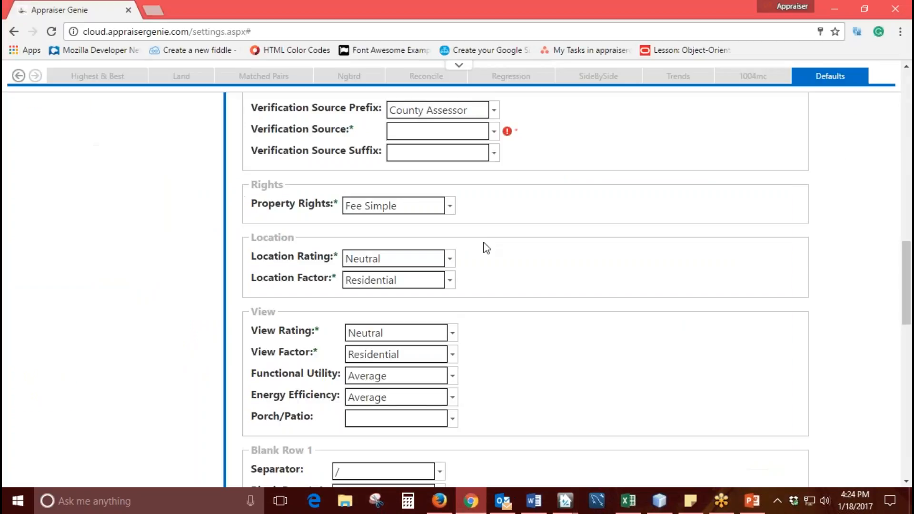
- Return to Appraiser Genie in Chrome and review the Location Rating and Location Factor defaults in the Location section
{"action": "left_click_drag", "start_coordinate": [301, 238], "coordinate": [250, 236]}
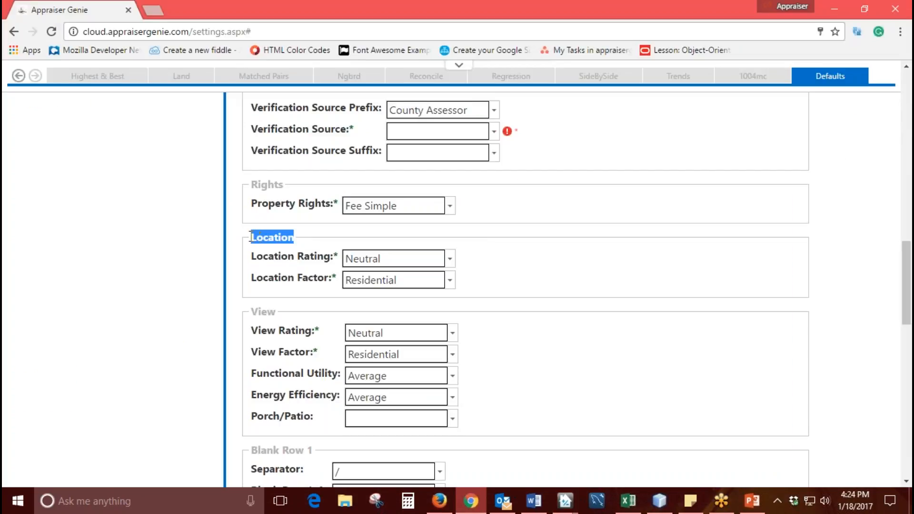
{"action": "left_click", "coordinate": [322, 238]}
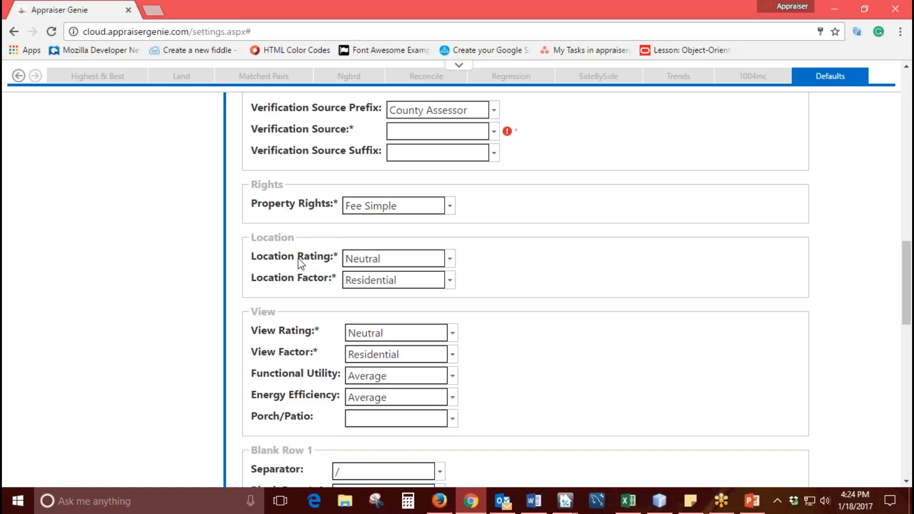
{"action": "left_click_drag", "start_coordinate": [298, 258], "coordinate": [332, 279]}
{"action": "left_click", "coordinate": [300, 284]}
{"action": "left_click", "coordinate": [503, 282]}
- Switch to the report in TOTAL and check the View row's fields for the comparable sales
{"action": "left_click", "coordinate": [481, 500]}
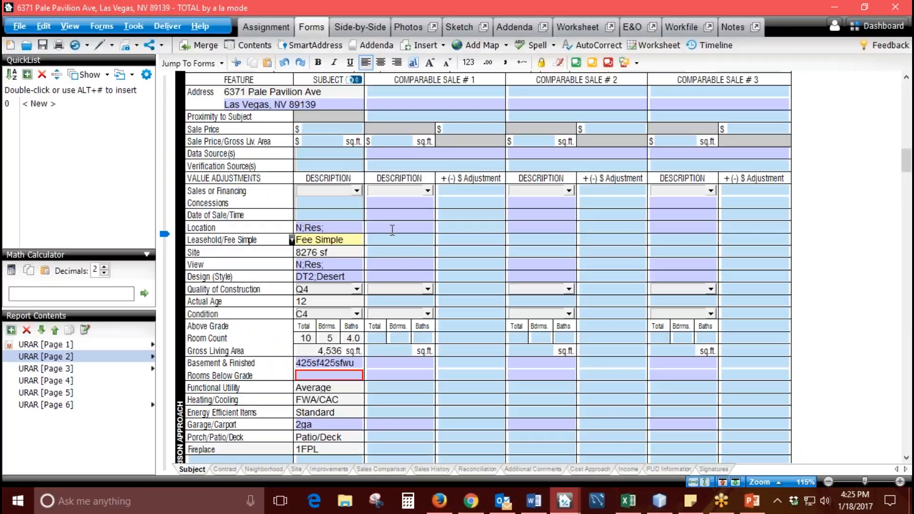
{"action": "left_click", "coordinate": [398, 265]}
{"action": "key", "text": "Tab"}
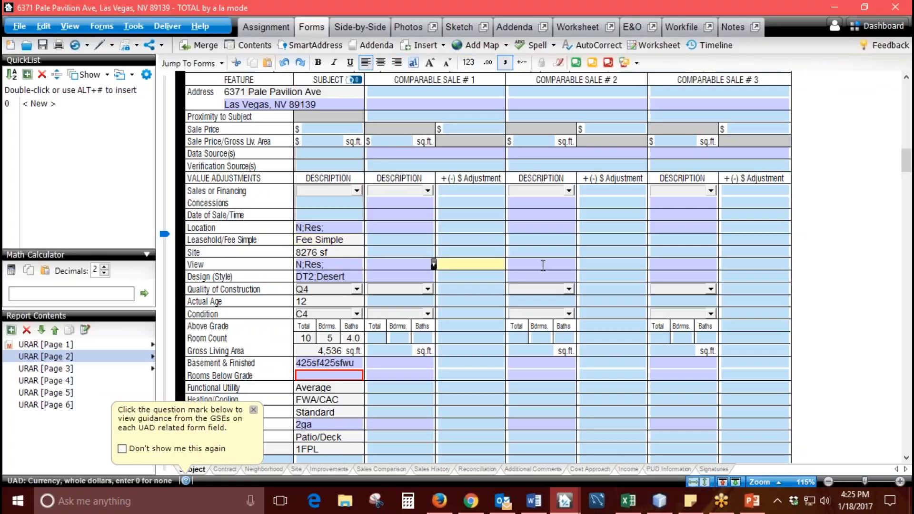
{"action": "key", "text": "Tab"}
{"action": "key", "text": "Tab"}
{"action": "key", "text": "Tab"}
{"action": "left_click", "coordinate": [416, 269]}
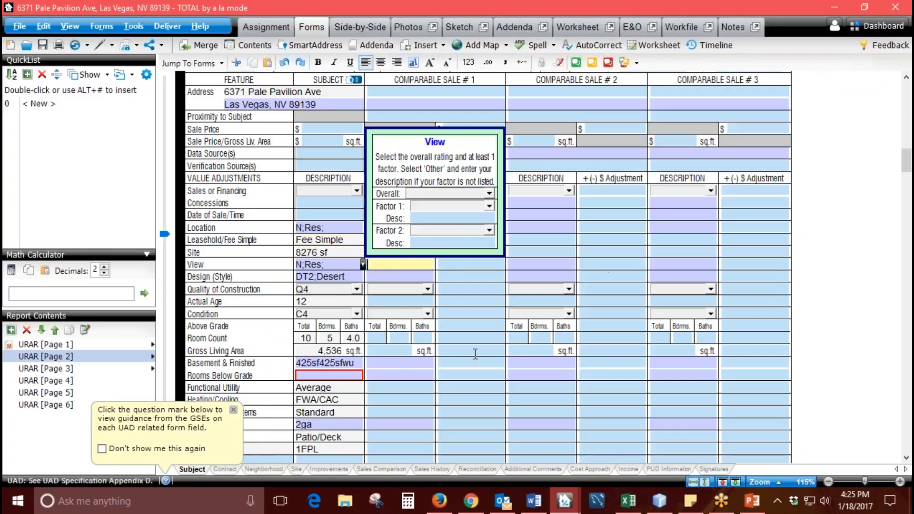
- Switch back to Appraiser Genie in Chrome and try Beneficial as the Location Rating and Industrial as the Location Factor
{"action": "left_click", "coordinate": [476, 503]}
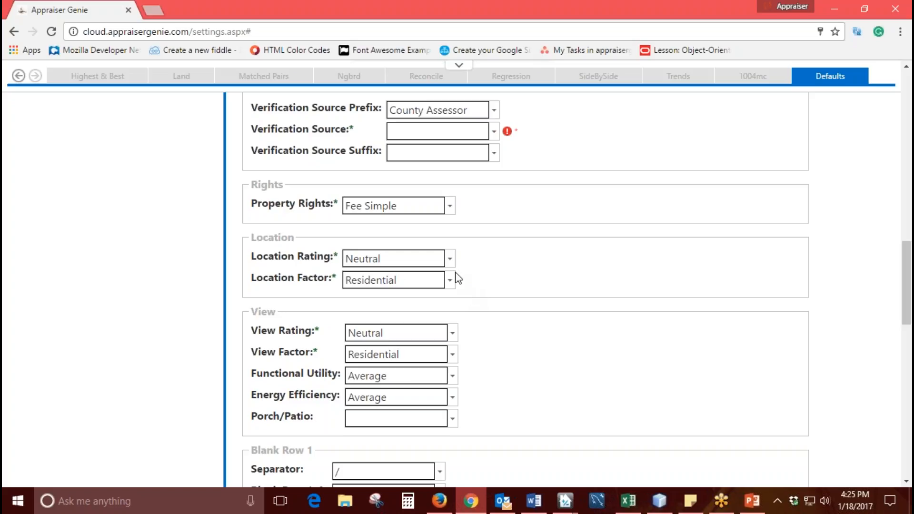
{"action": "left_click", "coordinate": [449, 258]}
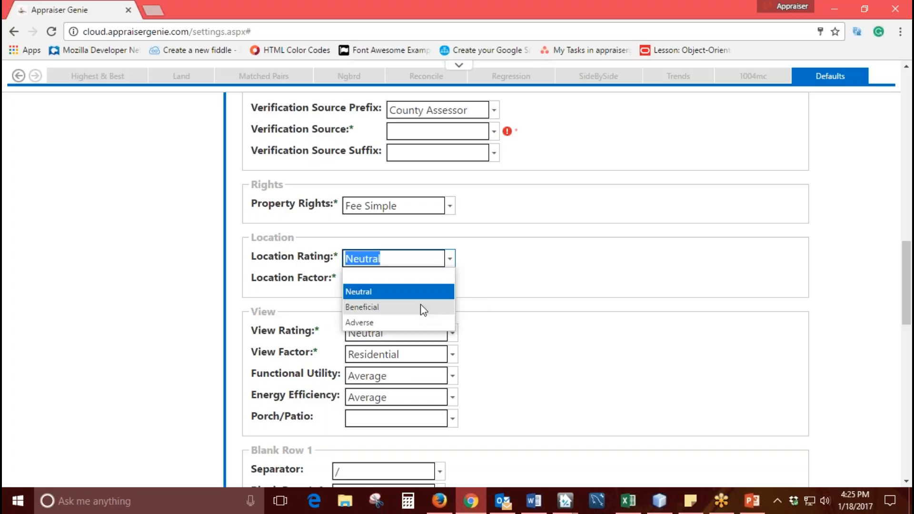
{"action": "left_click", "coordinate": [421, 306]}
{"action": "left_click", "coordinate": [449, 280]}
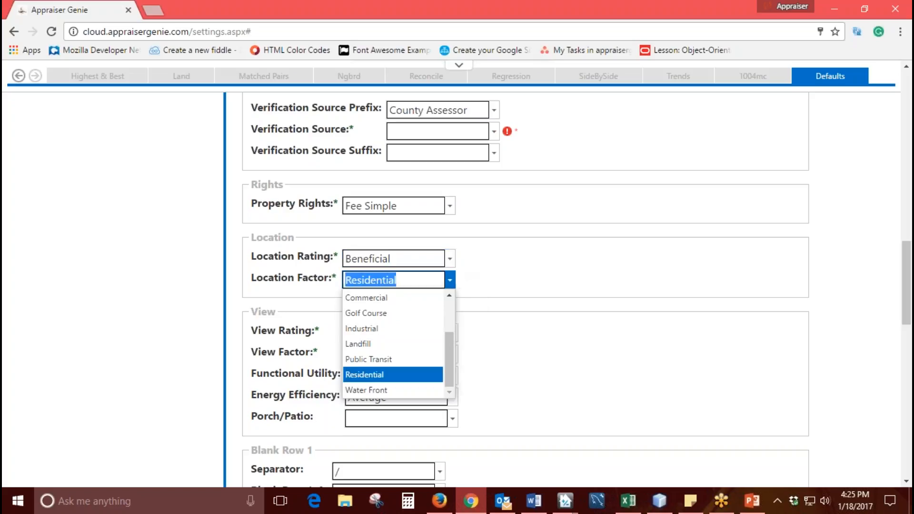
{"action": "left_click", "coordinate": [422, 329]}
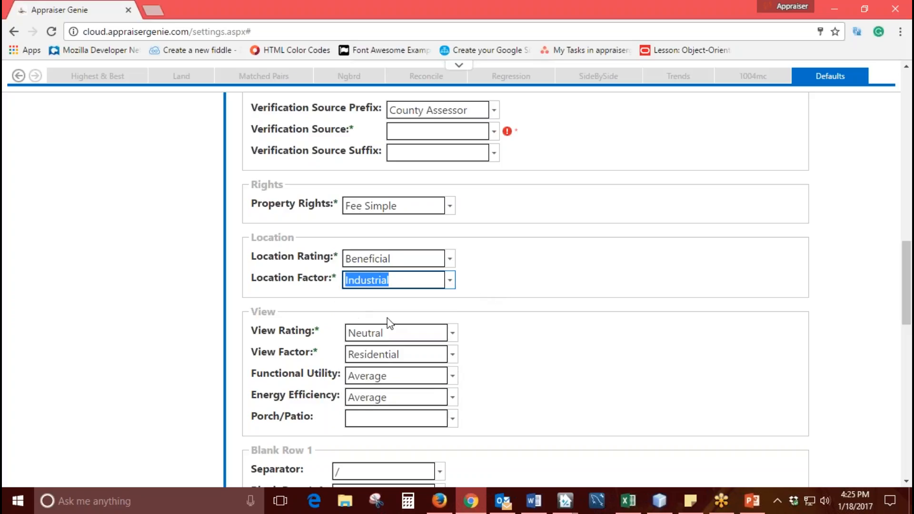
- Reset the Location Rating to Neutral and the Location Factor to Residential
{"action": "left_click", "coordinate": [449, 258]}
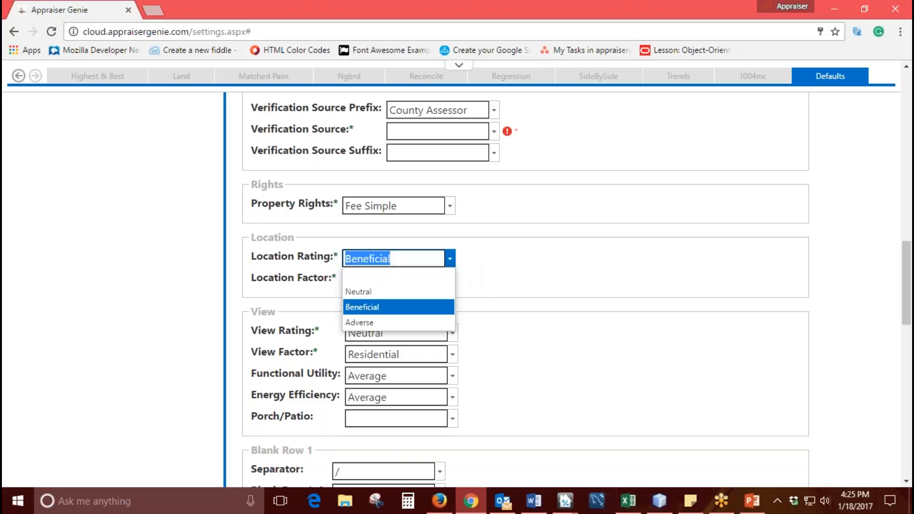
{"action": "left_click", "coordinate": [436, 291]}
{"action": "left_click", "coordinate": [449, 280]}
{"action": "scroll", "coordinate": [402, 354], "scroll_direction": "up", "scroll_amount": 2}
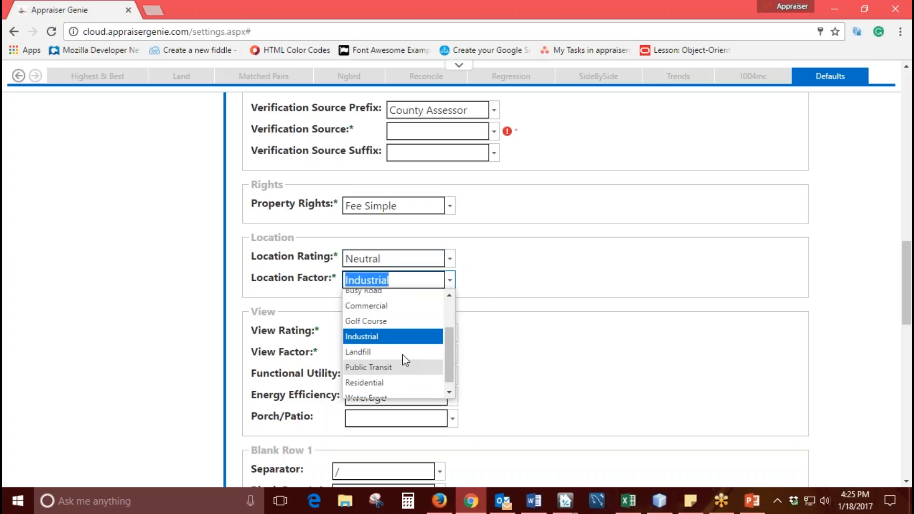
{"action": "scroll", "coordinate": [402, 357], "scroll_direction": "down", "scroll_amount": 2}
{"action": "left_click", "coordinate": [395, 374]}
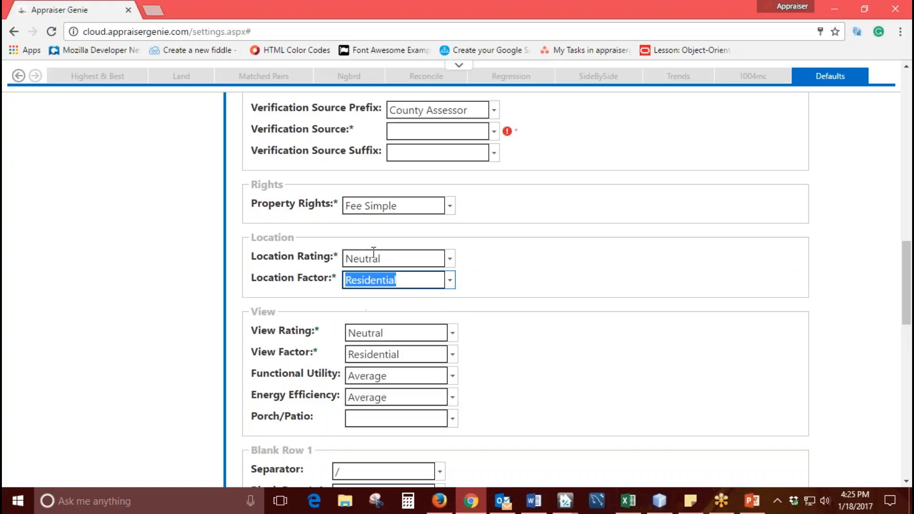
{"action": "left_click", "coordinate": [475, 274]}
- Review the View section and check the available Functional Utility and Energy Efficiency options, keeping Average for both
{"action": "scroll", "coordinate": [475, 273], "scroll_direction": "down", "scroll_amount": 1}
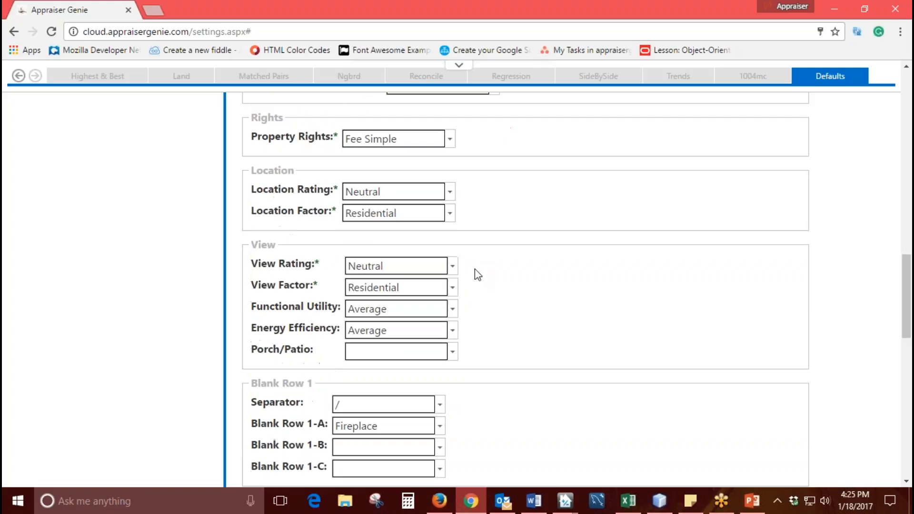
{"action": "double_click", "coordinate": [278, 247]}
{"action": "scroll", "coordinate": [509, 299], "scroll_direction": "down", "scroll_amount": 1}
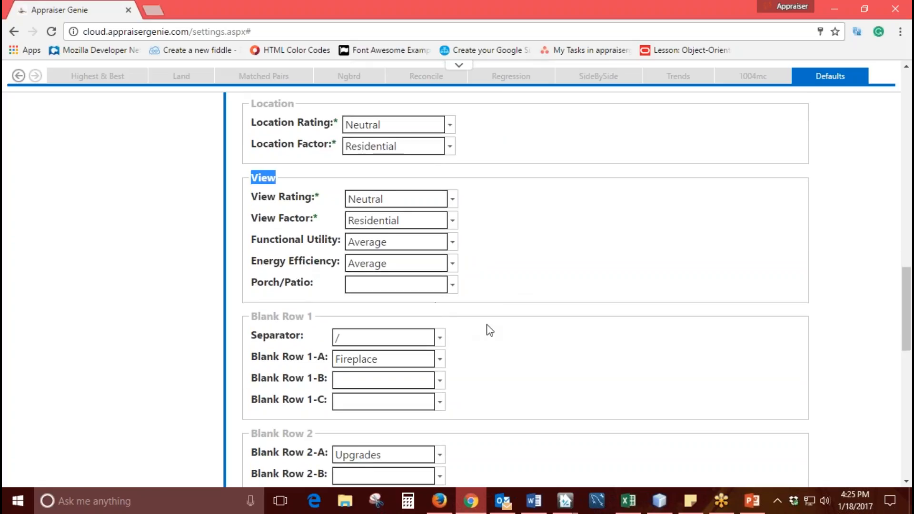
{"action": "left_click", "coordinate": [452, 241]}
{"action": "left_click", "coordinate": [452, 270]}
{"action": "left_click", "coordinate": [452, 263]}
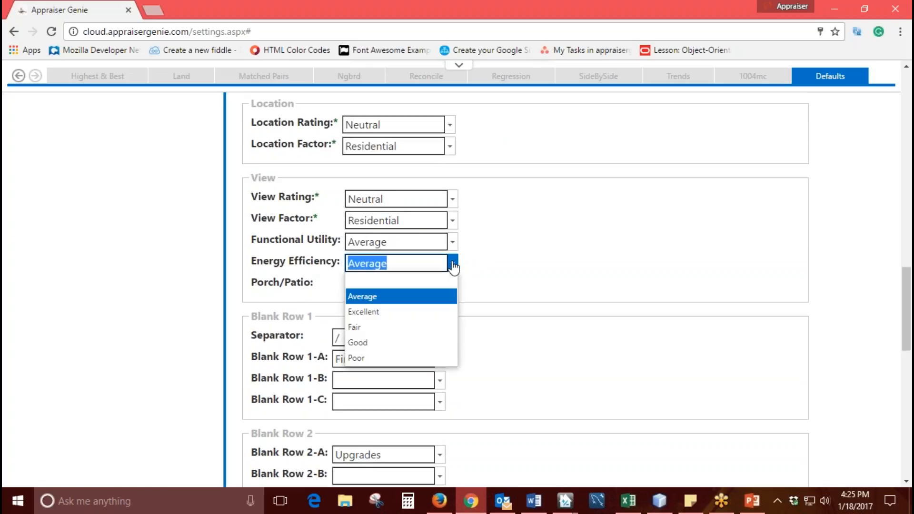
{"action": "left_click", "coordinate": [452, 263]}
- Enter Porch/Patio as the default for the Porch/Patio field in the View section
{"action": "left_click", "coordinate": [395, 284]}
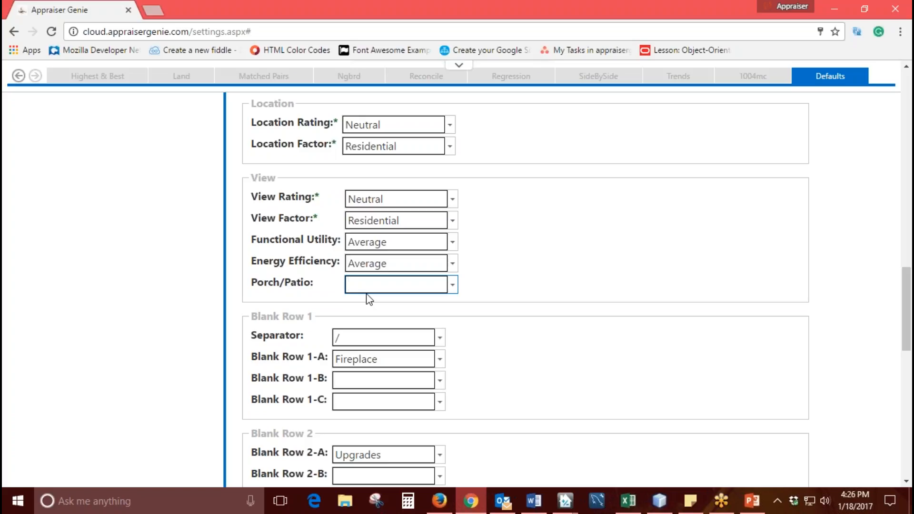
{"action": "type", "text": "Porch/Patio"}
- Switch to the report in TOTAL and check the Porch/Patio/Deck fields of Comparable Sales 1, 2 and 3
{"action": "left_click", "coordinate": [471, 499]}
{"action": "scroll", "coordinate": [464, 389], "scroll_direction": "down", "scroll_amount": 2}
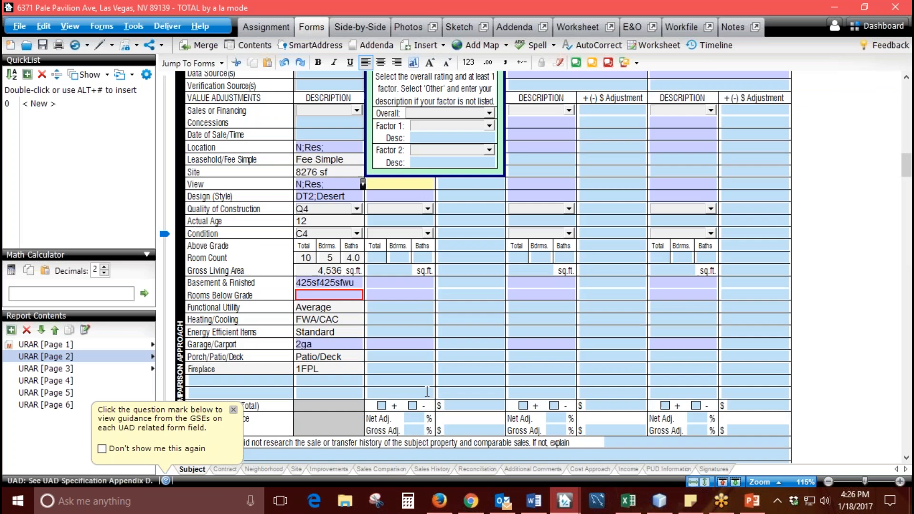
{"action": "left_click", "coordinate": [395, 357]}
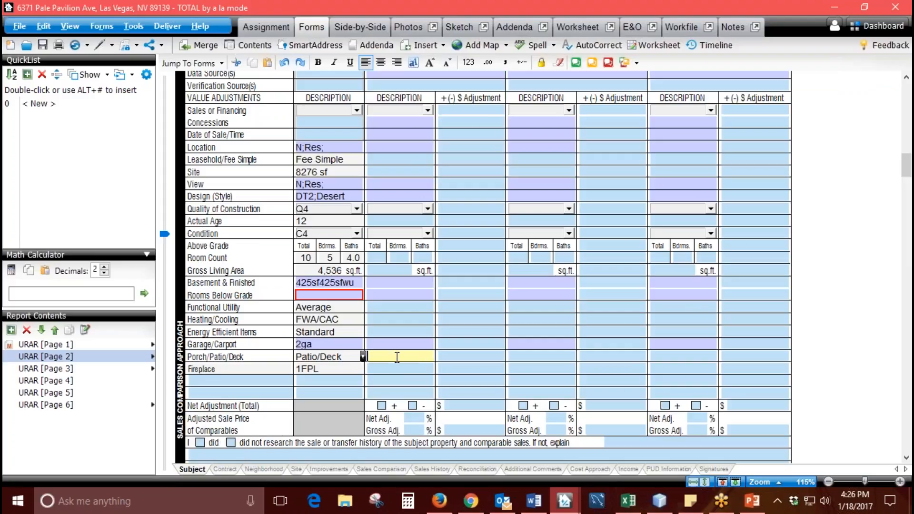
{"action": "left_click", "coordinate": [530, 355]}
{"action": "left_click", "coordinate": [671, 356]}
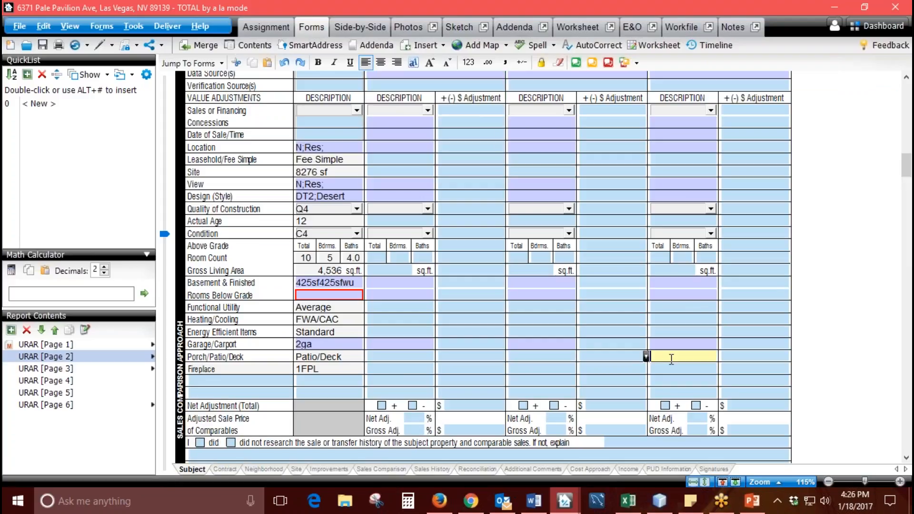
{"action": "left_click", "coordinate": [407, 355]}
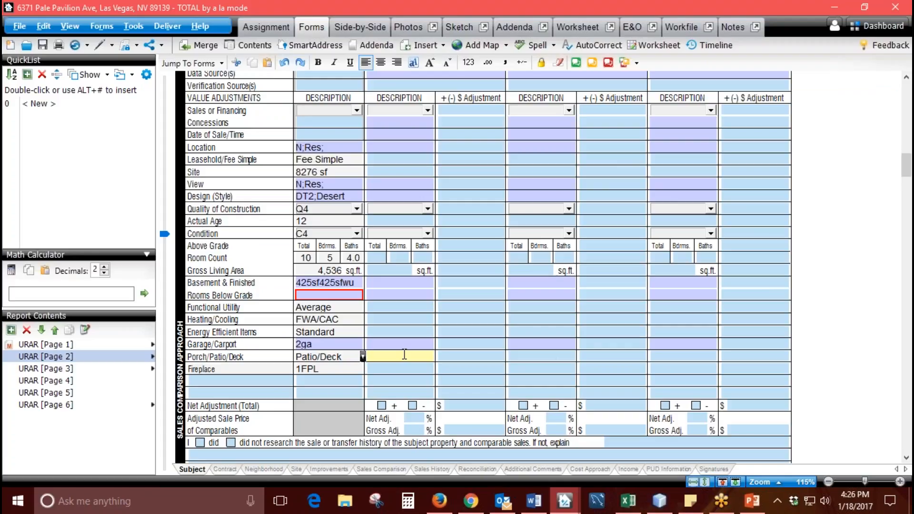
{"action": "left_click", "coordinate": [535, 358]}
{"action": "key", "text": "Tab"}
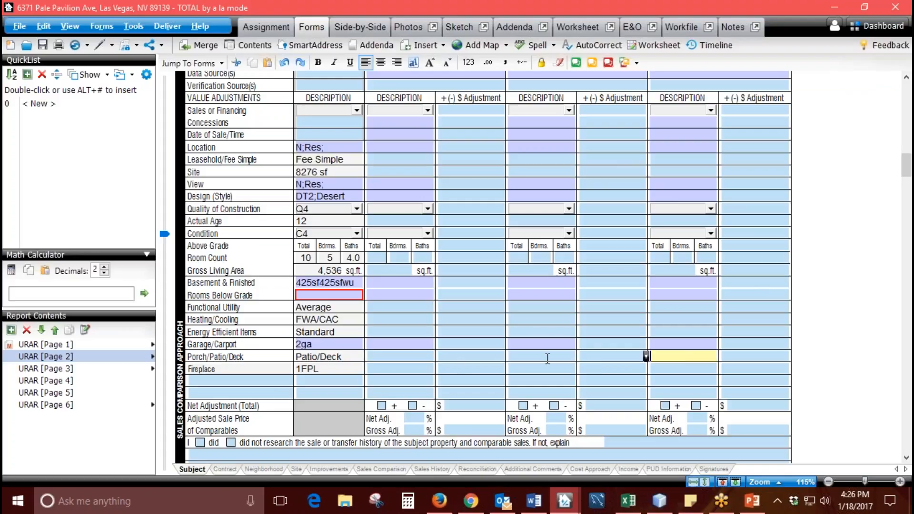
- Return to Appraiser Genie in Chrome and clear the Porch/Patio default so the field is blank
{"action": "left_click", "coordinate": [468, 507]}
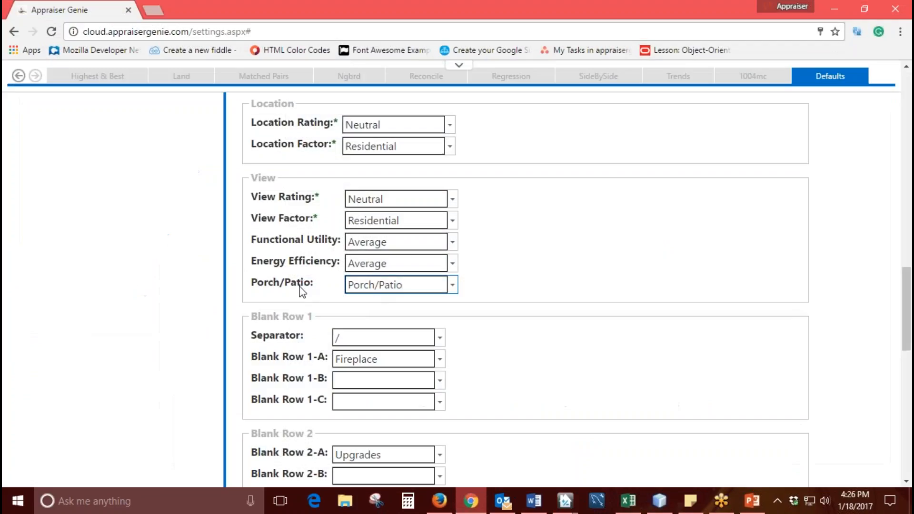
{"action": "left_click_drag", "start_coordinate": [408, 288], "coordinate": [346, 286]}
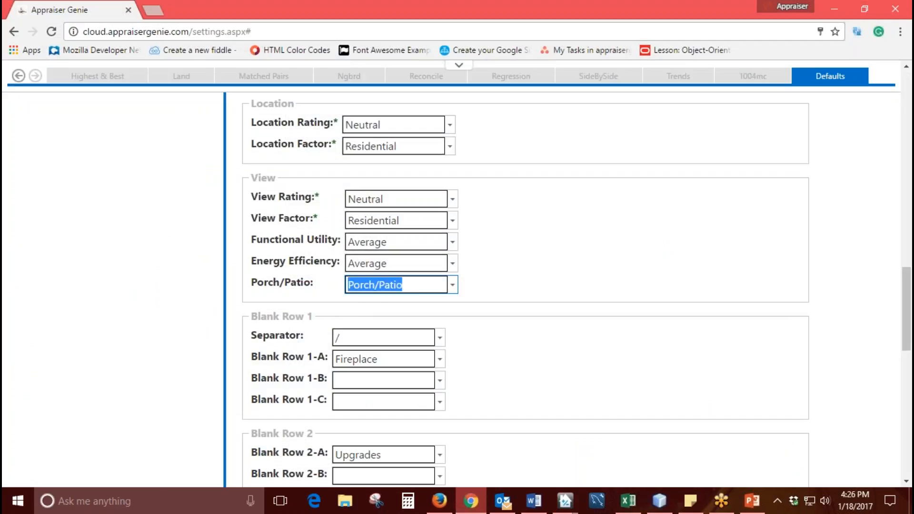
{"action": "key", "text": "BackSpace"}
{"action": "left_click", "coordinate": [537, 276]}
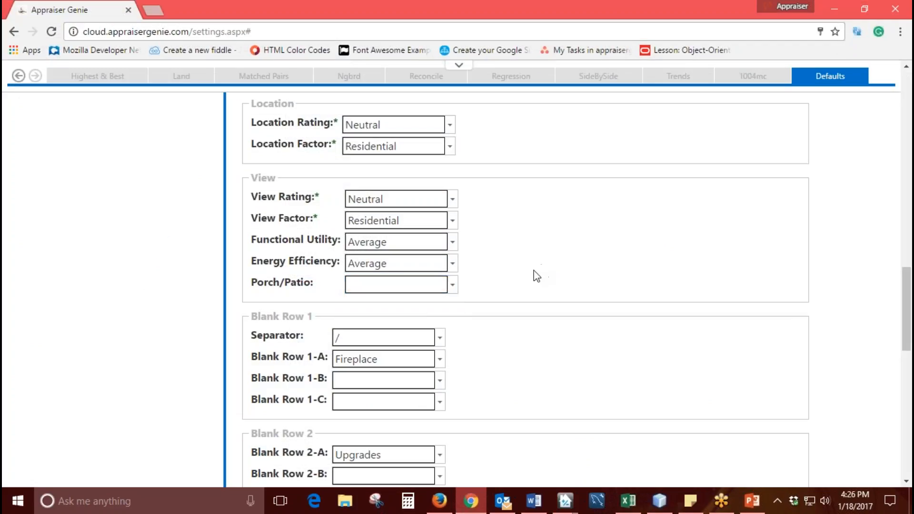
- Review the Blank Row 1, Blank Row 2 and Blank Row 3 sections of the default settings
{"action": "scroll", "coordinate": [537, 276], "scroll_direction": "down", "scroll_amount": 3}
{"action": "left_click_drag", "start_coordinate": [313, 185], "coordinate": [251, 185]}
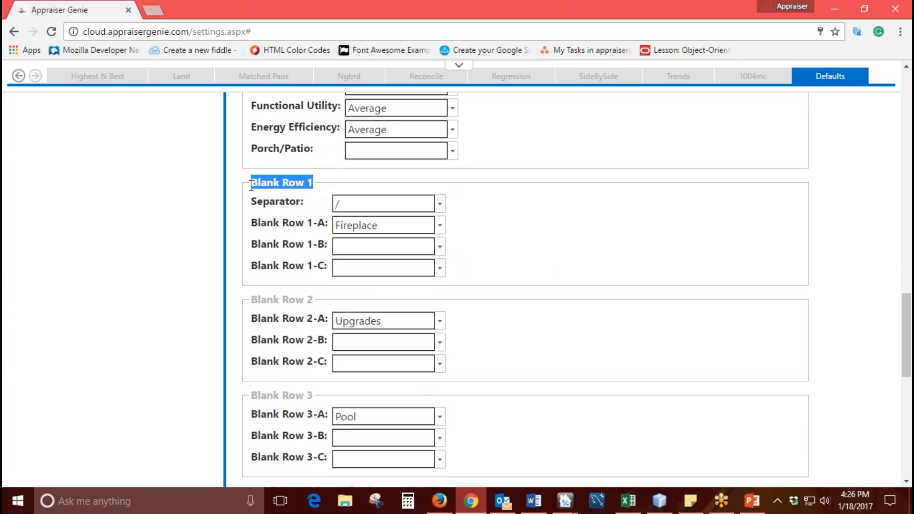
{"action": "left_click_drag", "start_coordinate": [314, 300], "coordinate": [251, 301]}
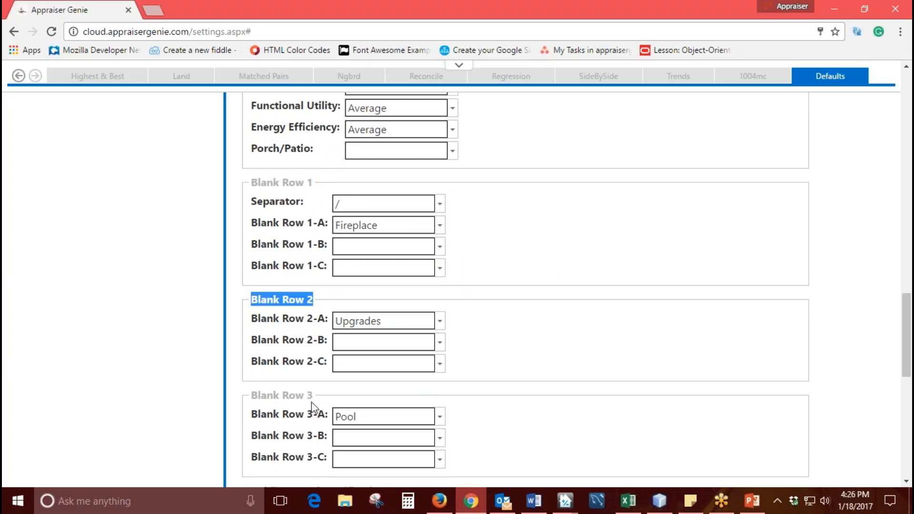
{"action": "left_click_drag", "start_coordinate": [314, 396], "coordinate": [257, 396]}
- Switch to the report in TOTAL and examine the labels of the Fireplace row and the two rows below it in the grid
{"action": "left_click", "coordinate": [564, 501]}
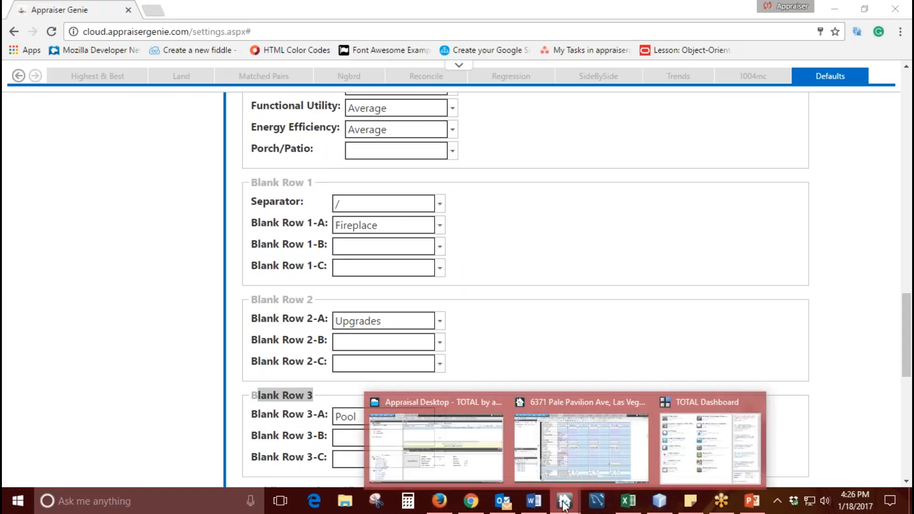
{"action": "left_click", "coordinate": [564, 459]}
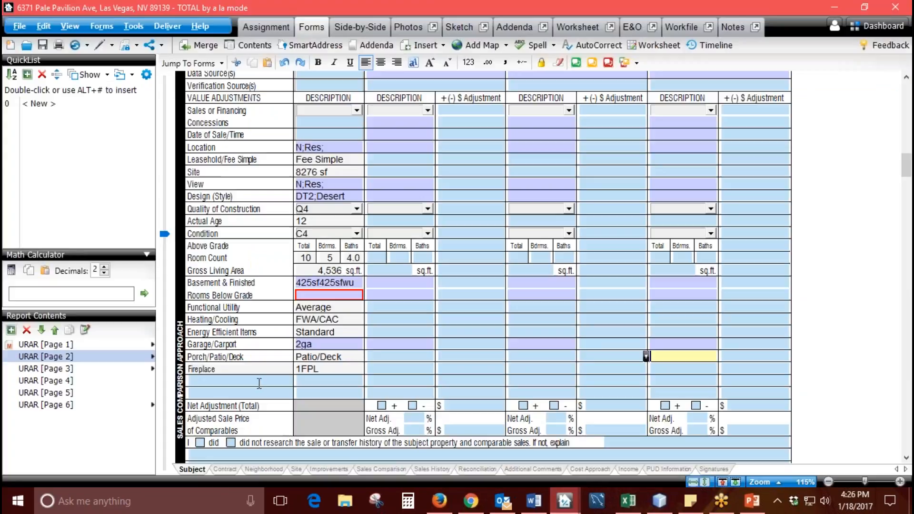
{"action": "left_click", "coordinate": [221, 380]}
{"action": "left_click", "coordinate": [219, 391]}
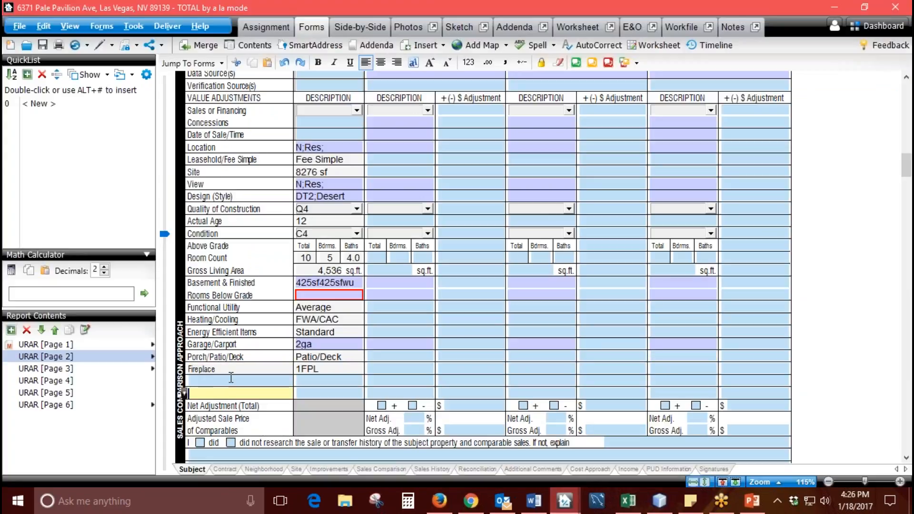
{"action": "left_click", "coordinate": [226, 370]}
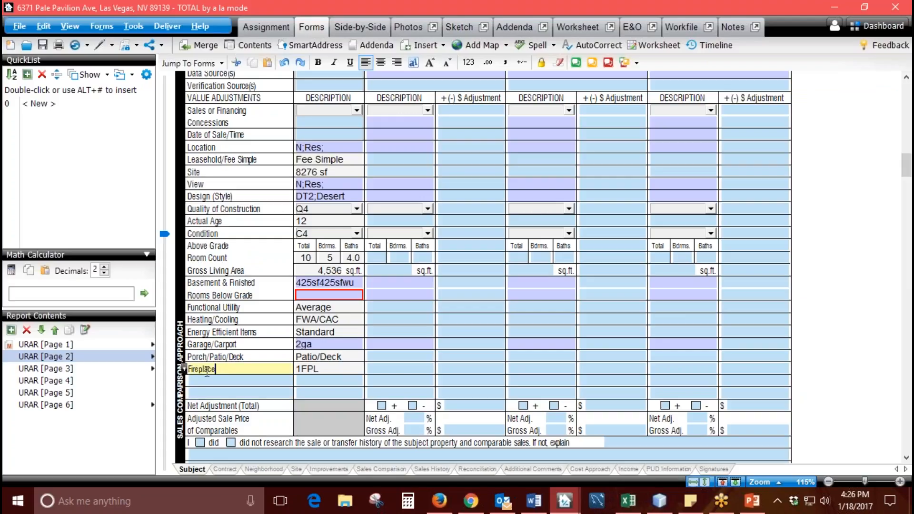
- Check the Fireplace row's fields across the subject and comparable sales, and return to the defaults in Appraiser Genie
{"action": "left_click", "coordinate": [343, 371]}
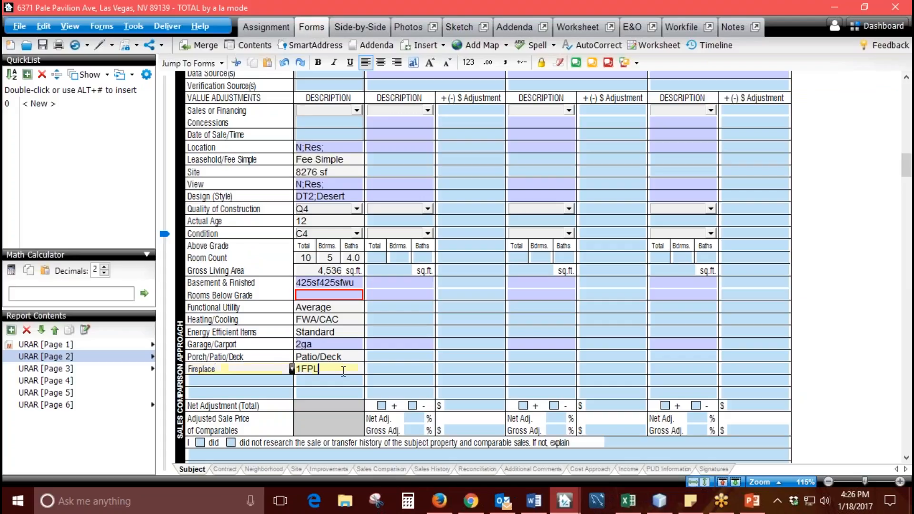
{"action": "left_click", "coordinate": [468, 369]}
{"action": "left_click", "coordinate": [549, 367]}
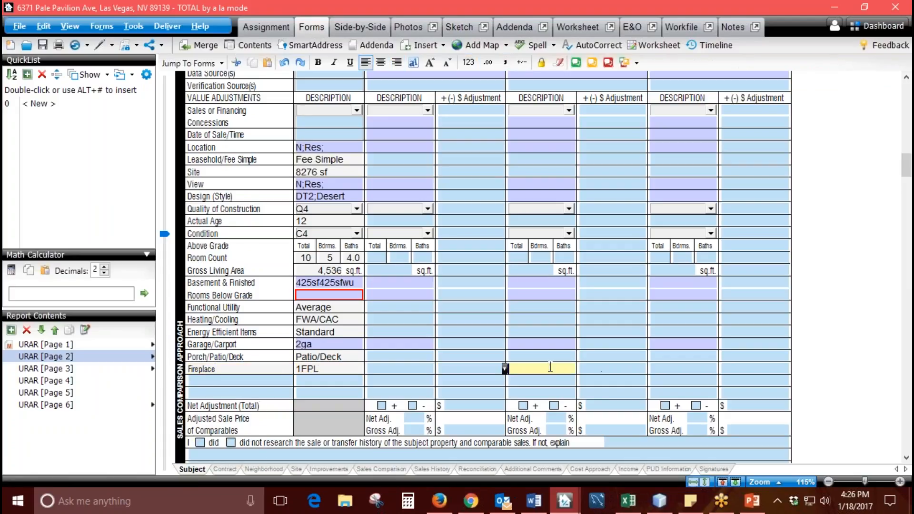
{"action": "left_click", "coordinate": [674, 369]}
{"action": "left_click", "coordinate": [471, 505]}
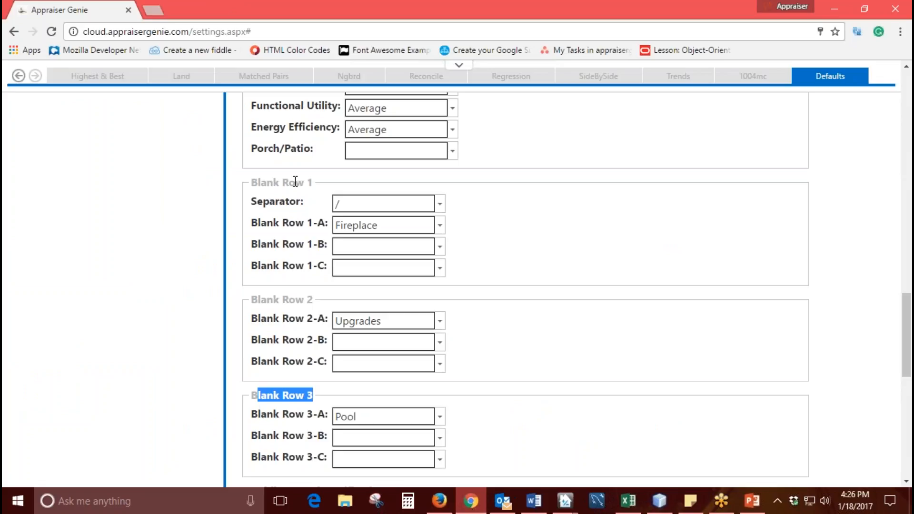
- Review the Blank Row 1 separator and Fireplace default, and set Blank Row 1-B to List Price
{"action": "left_click_drag", "start_coordinate": [250, 182], "coordinate": [300, 179]}
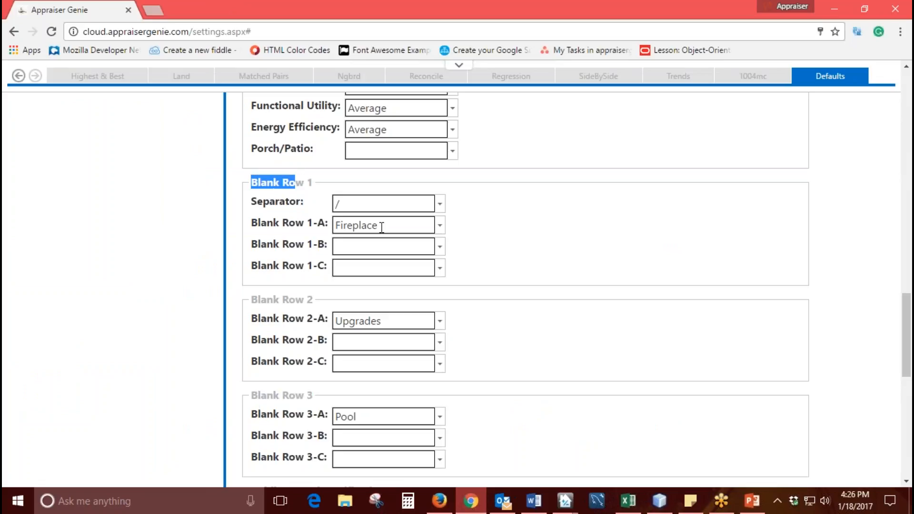
{"action": "left_click_drag", "start_coordinate": [381, 226], "coordinate": [335, 226]}
{"action": "left_click", "coordinate": [506, 257]}
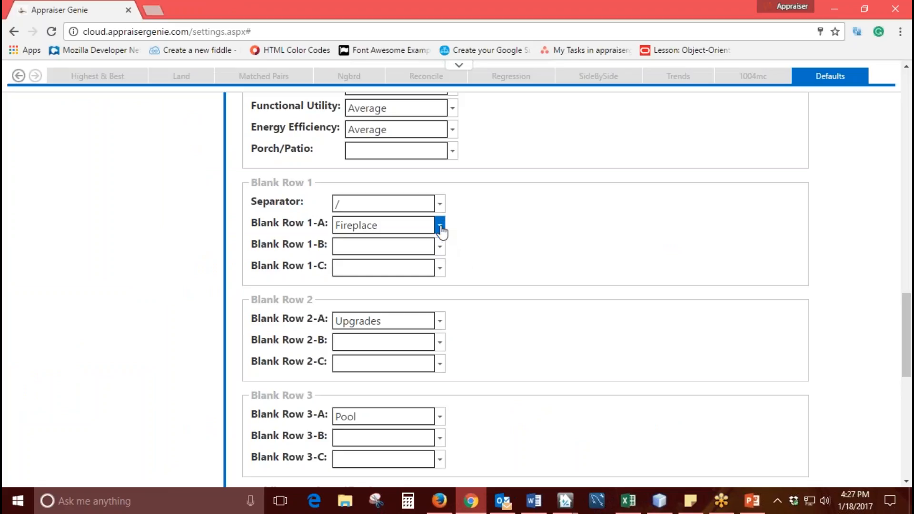
{"action": "left_click", "coordinate": [439, 247]}
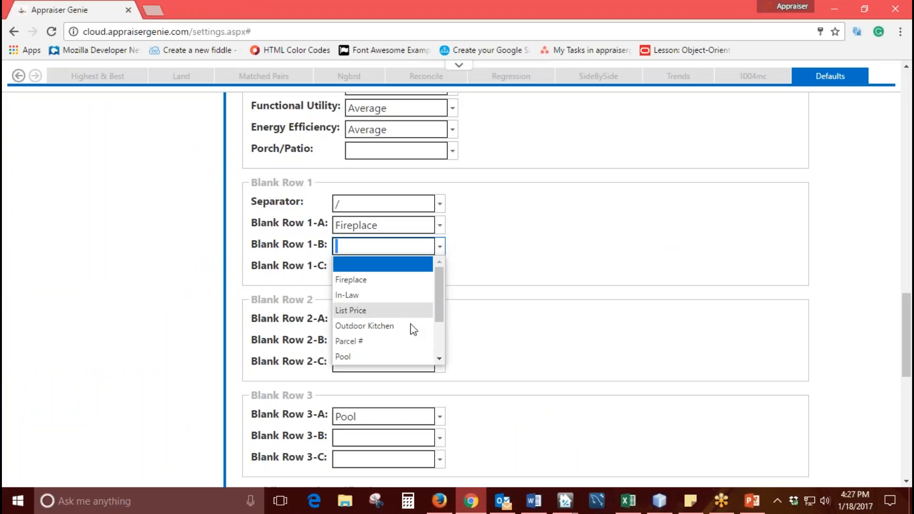
{"action": "left_click", "coordinate": [398, 310]}
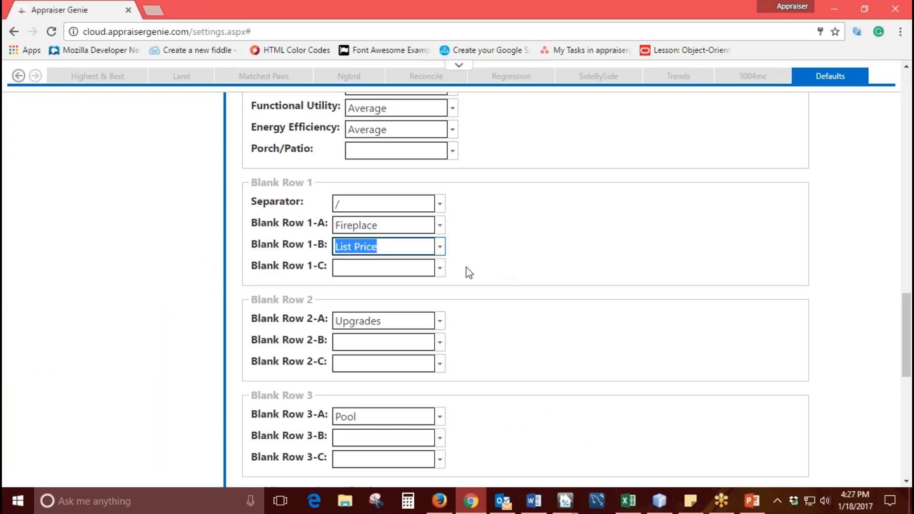
{"action": "left_click", "coordinate": [346, 204]}
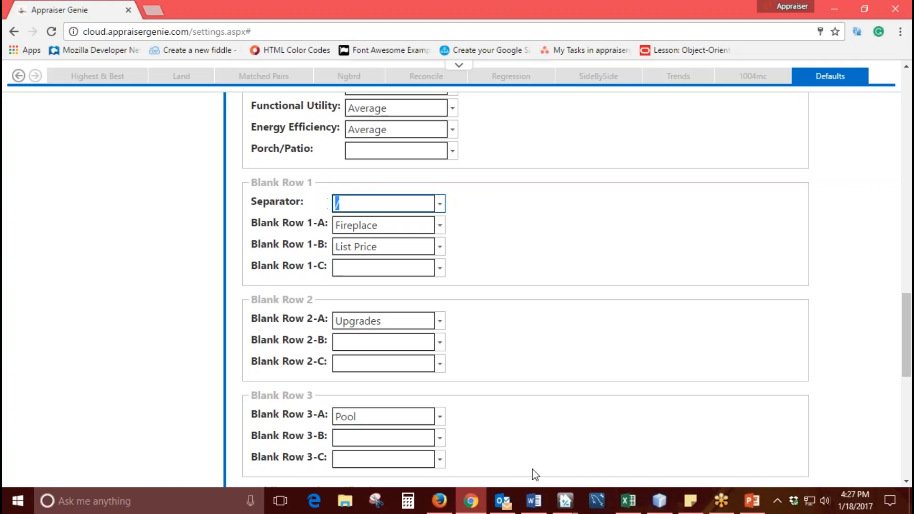
- Switch to TOTAL, try appending "/$846546" to the subject's Fireplace entry, remove it, and return to Appraiser Genie in Chrome
{"action": "left_click", "coordinate": [565, 500]}
{"action": "left_click", "coordinate": [582, 451]}
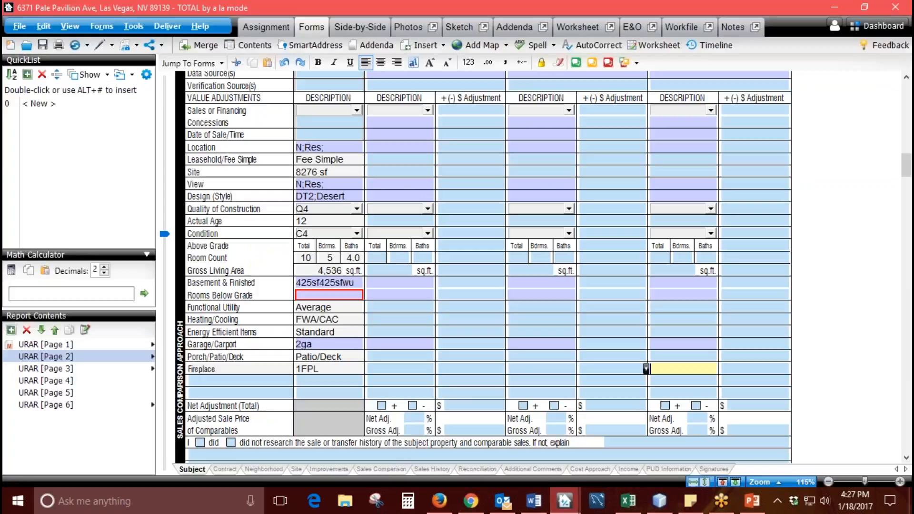
{"action": "left_click", "coordinate": [352, 371]}
{"action": "type", "text": "/"}
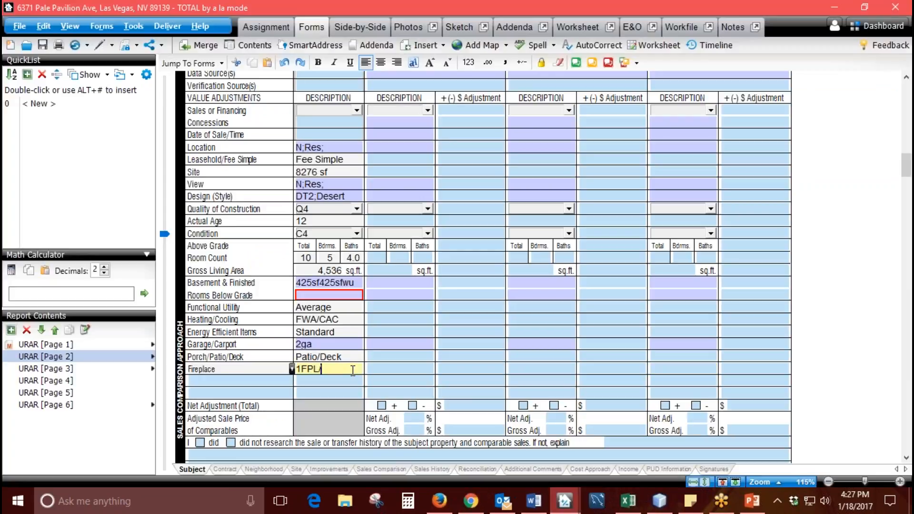
{"action": "type", "text": "$846546"}
{"action": "key", "text": "BackSpace"}
{"action": "key", "text": "BackSpace"}
{"action": "key", "text": "BackSpace"}
{"action": "key", "text": "BackSpace"}
{"action": "key", "text": "BackSpace"}
{"action": "key", "text": "BackSpace"}
{"action": "key", "text": "BackSpace"}
{"action": "key", "text": "BackSpace"}
{"action": "key", "text": "shift+Tab"}
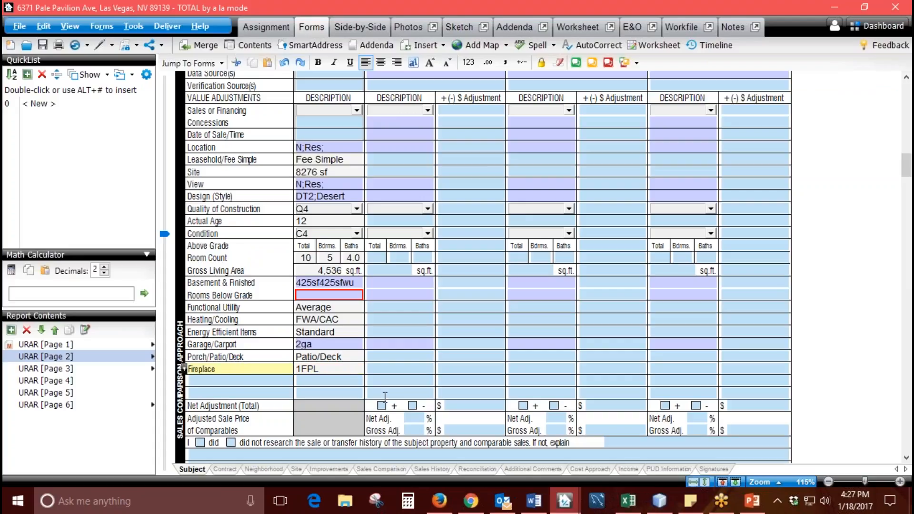
{"action": "left_click", "coordinate": [471, 500]}
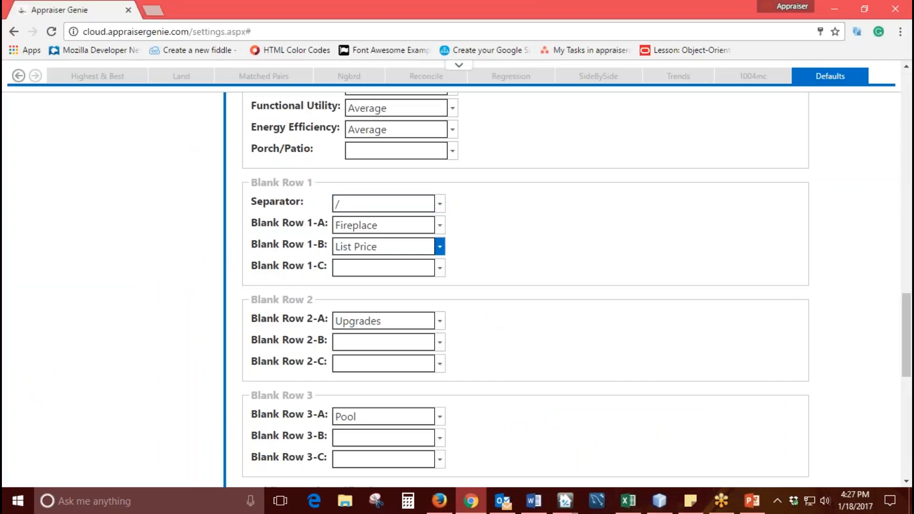
- Clear the Blank Row 1-B default and look through the available options for Blank Row 1-C
{"action": "left_click", "coordinate": [439, 246]}
{"action": "left_click", "coordinate": [371, 263]}
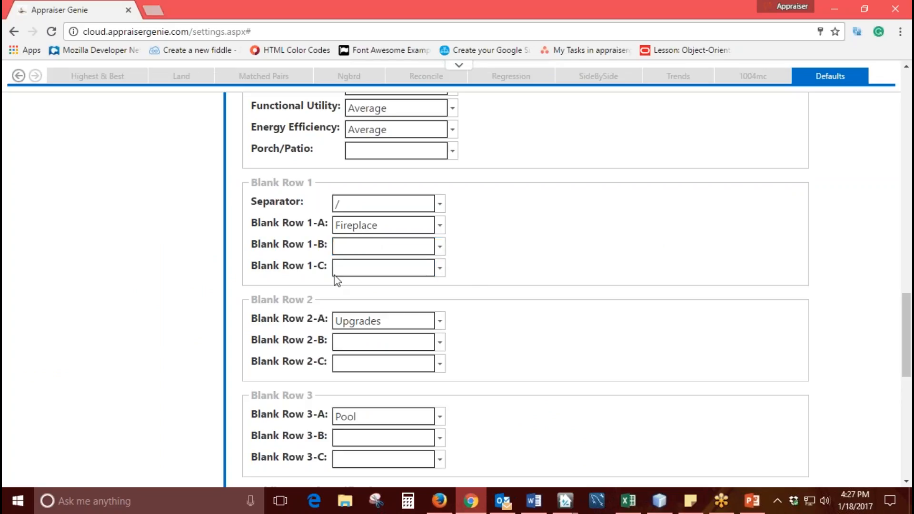
{"action": "left_click", "coordinate": [439, 269]}
{"action": "left_click_drag", "start_coordinate": [440, 333], "coordinate": [437, 303]}
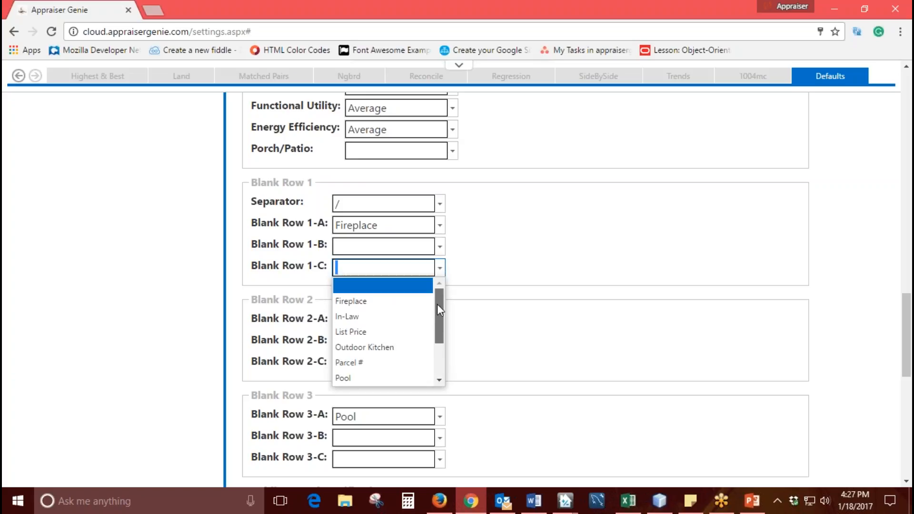
{"action": "left_click", "coordinate": [511, 261]}
- Review the Blank Row 2 and Blank Row 3 default sections, and look back at Blank Row 1
{"action": "scroll", "coordinate": [511, 261], "scroll_direction": "down", "scroll_amount": 1}
{"action": "left_click_drag", "start_coordinate": [314, 232], "coordinate": [240, 232]}
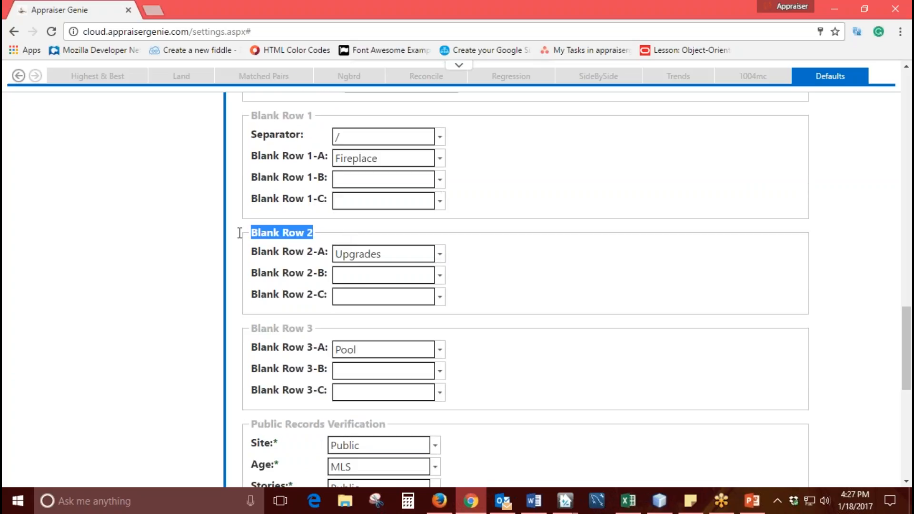
{"action": "left_click", "coordinate": [521, 309]}
{"action": "scroll", "coordinate": [521, 309], "scroll_direction": "down", "scroll_amount": 3}
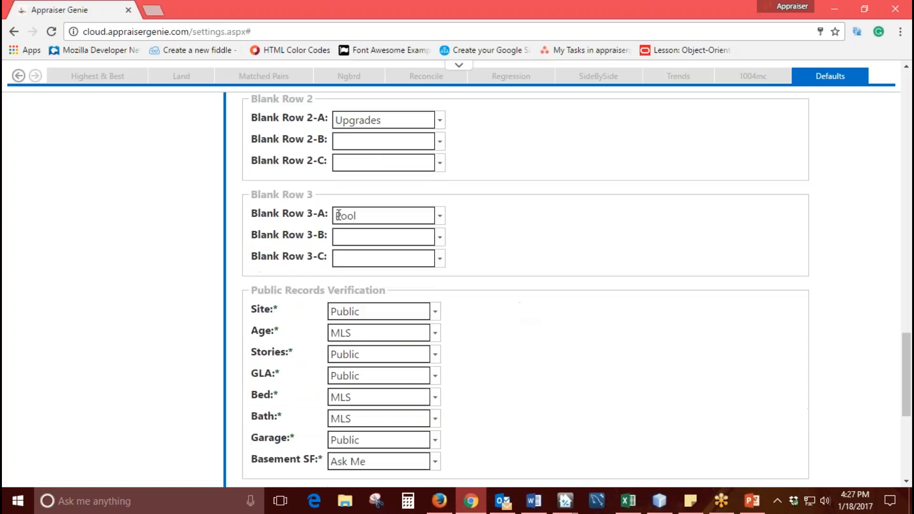
{"action": "left_click_drag", "start_coordinate": [314, 194], "coordinate": [250, 194]}
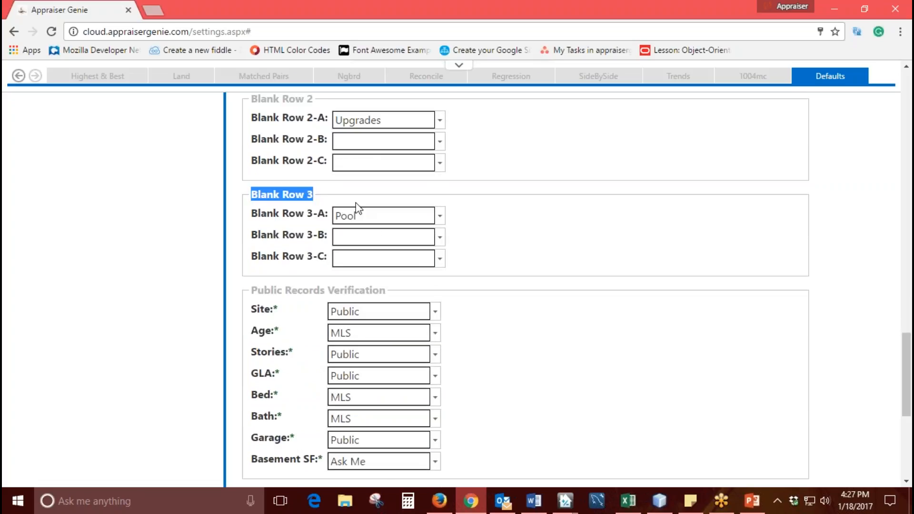
{"action": "left_click", "coordinate": [505, 240]}
{"action": "scroll", "coordinate": [486, 239], "scroll_direction": "up", "scroll_amount": 4}
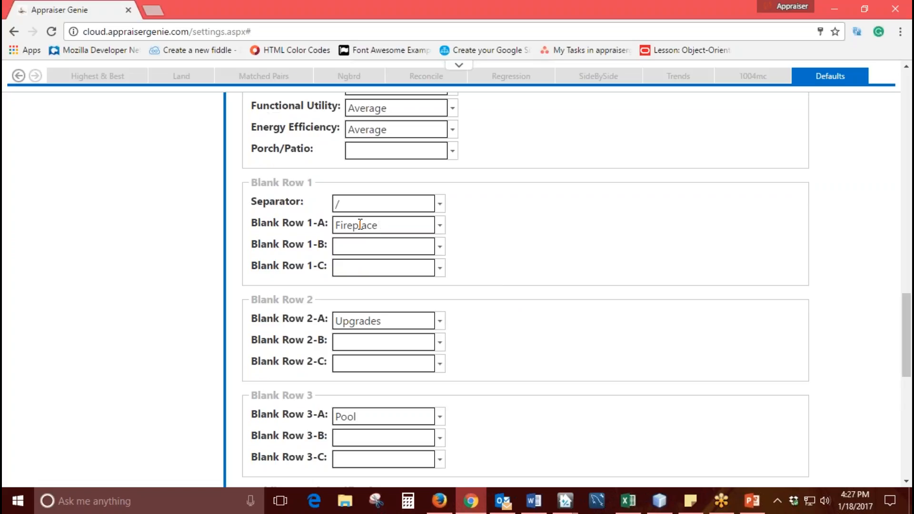
- Review the Public Records Verification section of the default settings
{"action": "scroll", "coordinate": [514, 239], "scroll_direction": "down", "scroll_amount": 1}
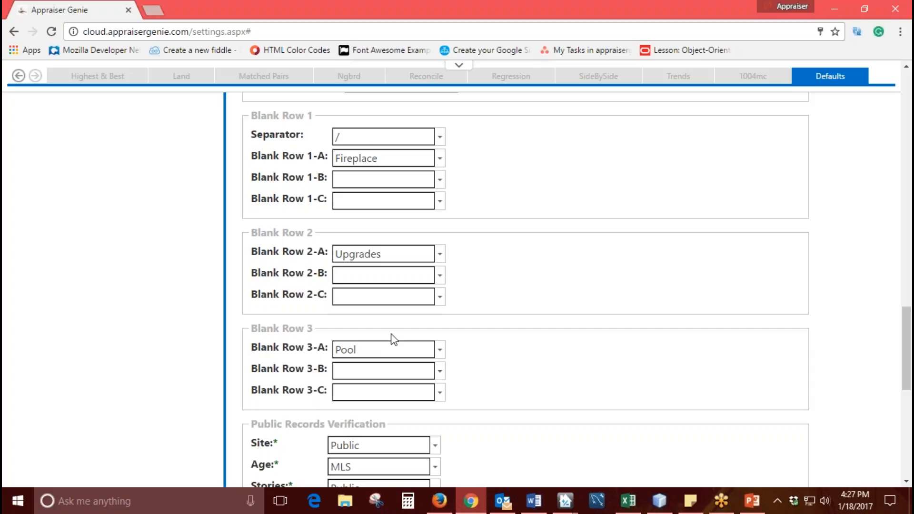
{"action": "scroll", "coordinate": [481, 327], "scroll_direction": "down", "scroll_amount": 3}
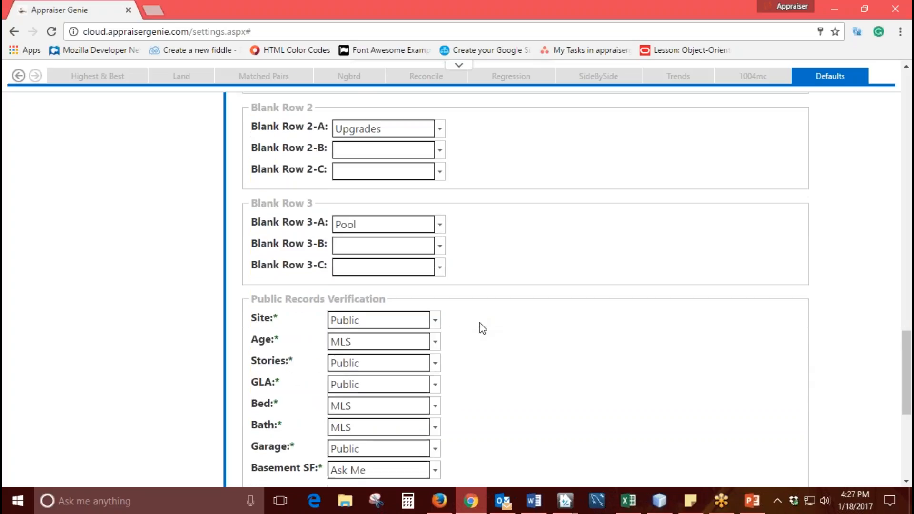
{"action": "scroll", "coordinate": [499, 312], "scroll_direction": "down", "scroll_amount": 1}
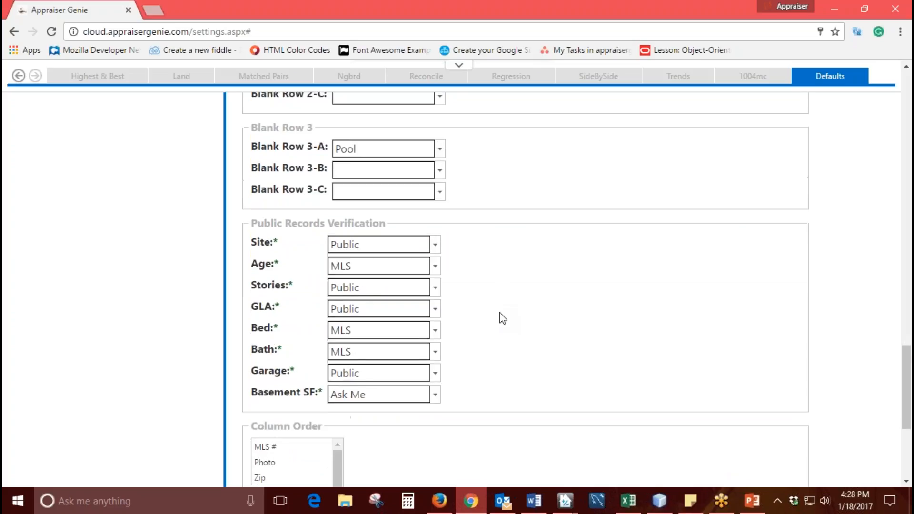
{"action": "left_click_drag", "start_coordinate": [392, 223], "coordinate": [250, 224]}
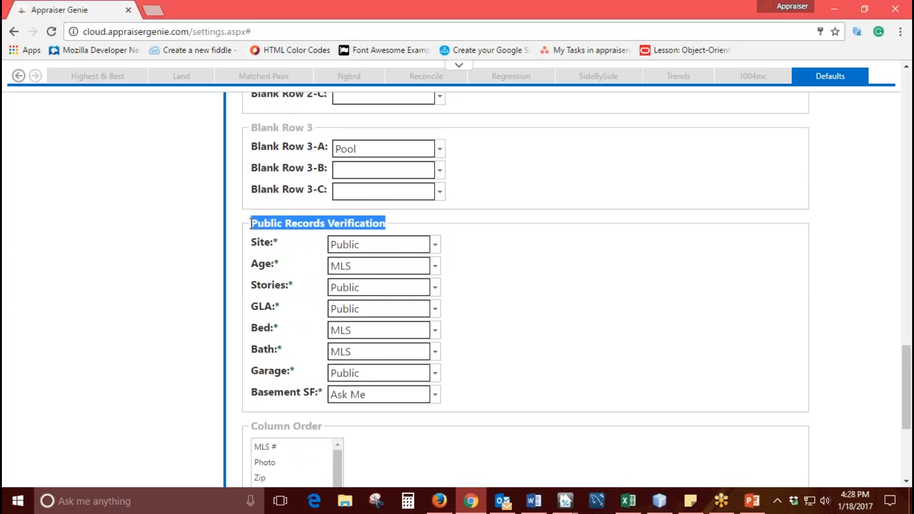
{"action": "left_click", "coordinate": [509, 301]}
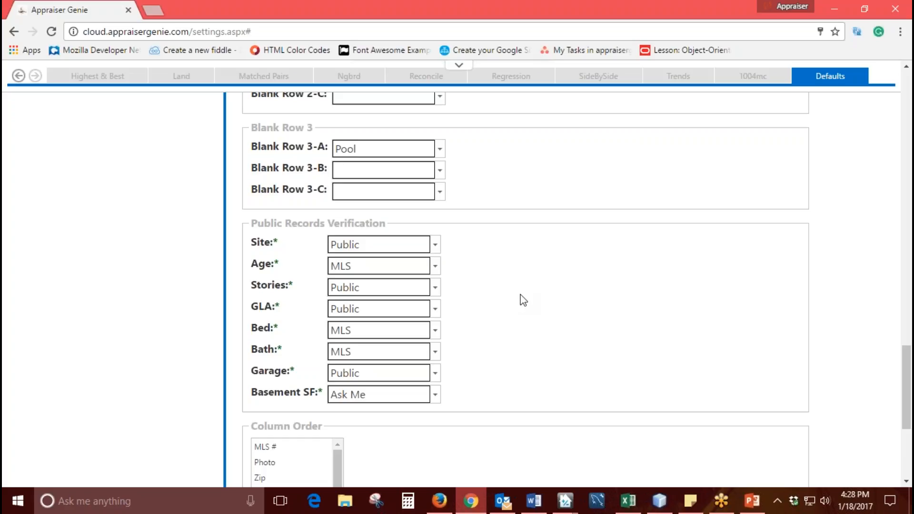
- Look through the options available for Blank Row 2-A, leaving Upgrades selected
{"action": "scroll", "coordinate": [518, 300], "scroll_direction": "up", "scroll_amount": 3}
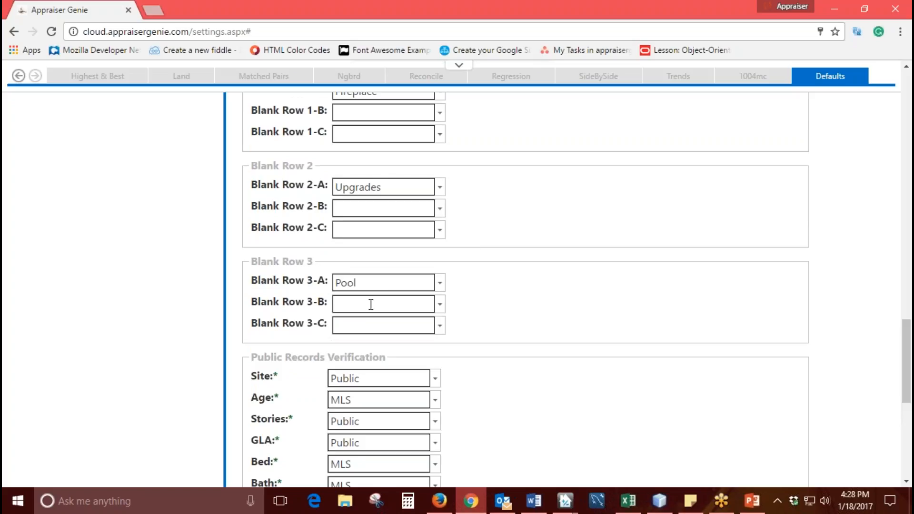
{"action": "left_click", "coordinate": [440, 187]}
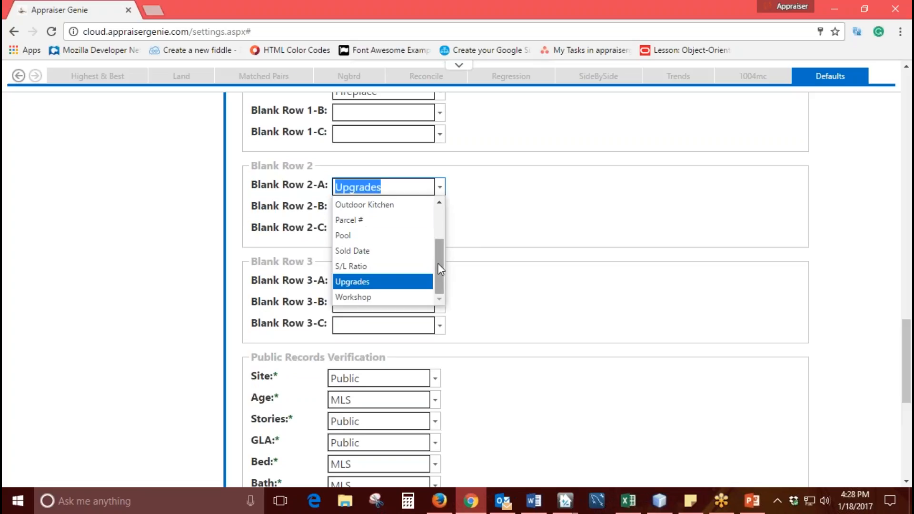
{"action": "mouse_move", "coordinate": [439, 264]}
{"action": "left_mouse_down"}
{"action": "mouse_move", "coordinate": [440, 218]}
{"action": "mouse_move", "coordinate": [447, 279]}
{"action": "left_mouse_up"}
{"action": "left_click", "coordinate": [502, 203]}
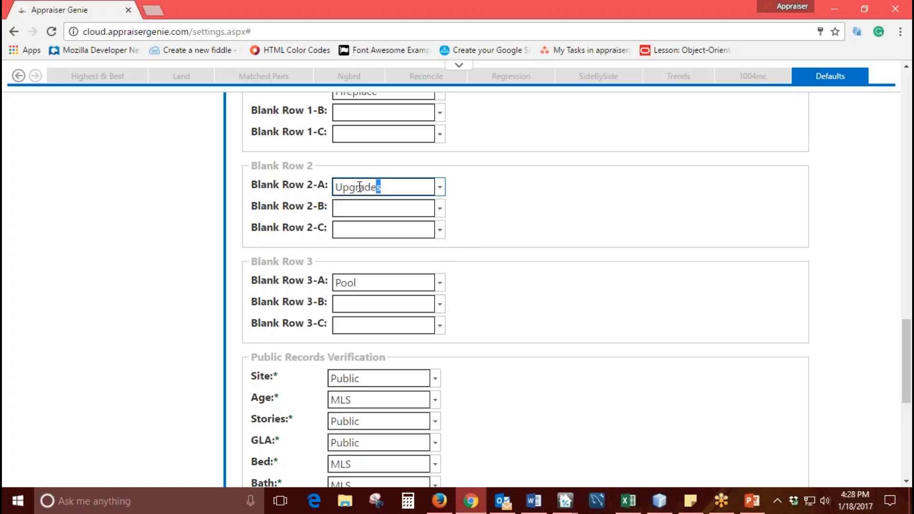
{"action": "double_click", "coordinate": [360, 187]}
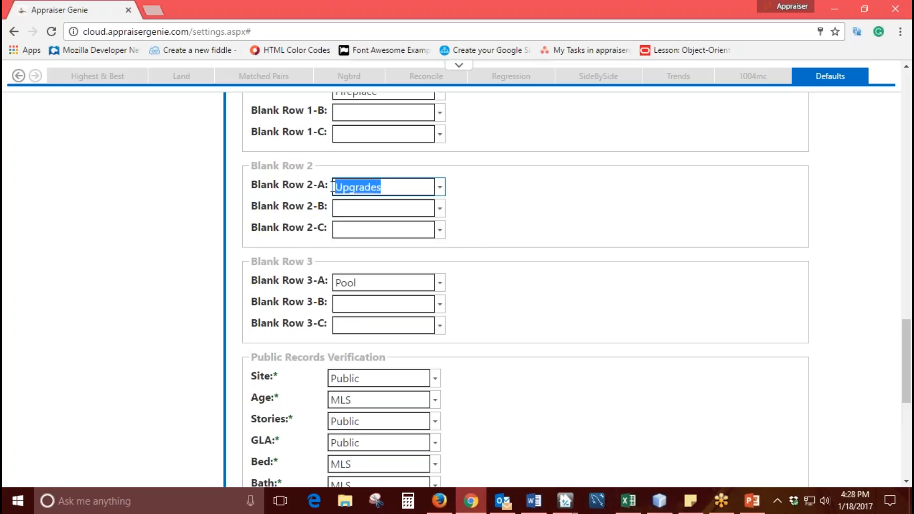
{"action": "left_click", "coordinate": [456, 259]}
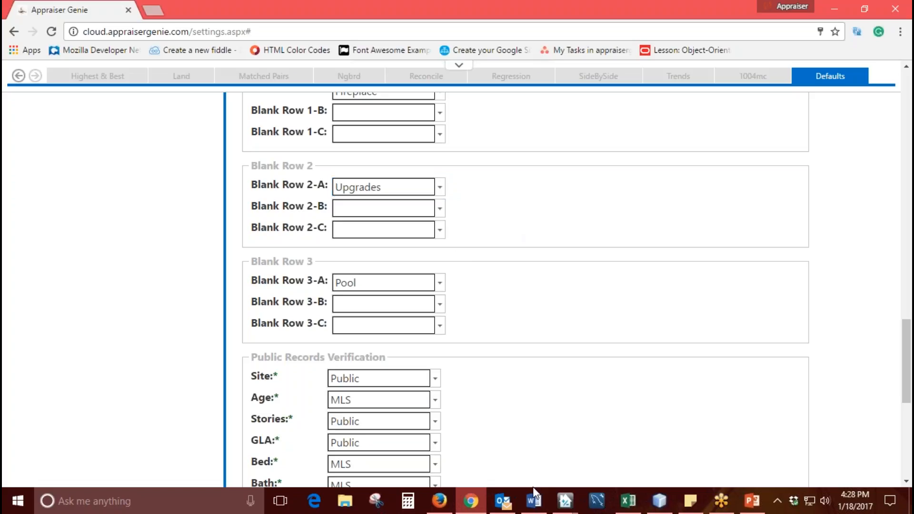
- Switch to the report in TOTAL and examine the two empty row labels below Fireplace in the sales comparison grid
{"action": "left_click", "coordinate": [564, 501]}
{"action": "left_click", "coordinate": [584, 453]}
{"action": "left_click", "coordinate": [251, 393]}
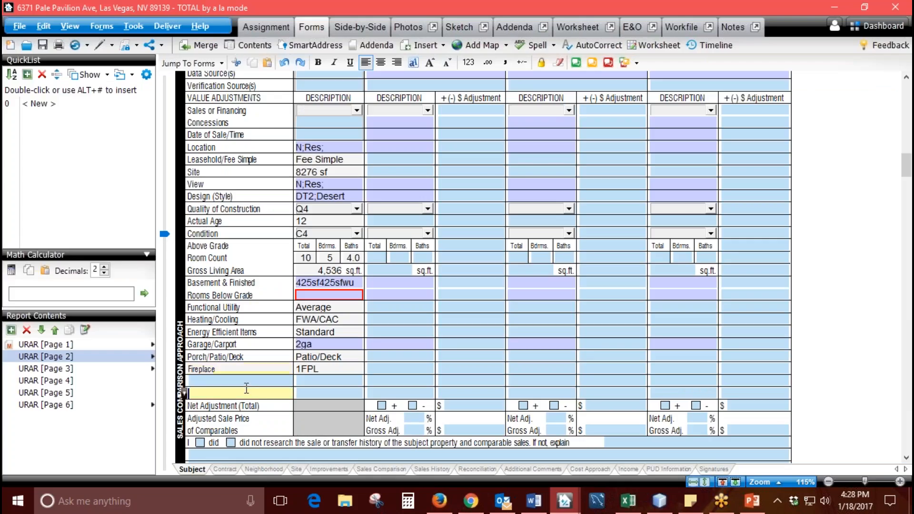
{"action": "left_click", "coordinate": [250, 381]}
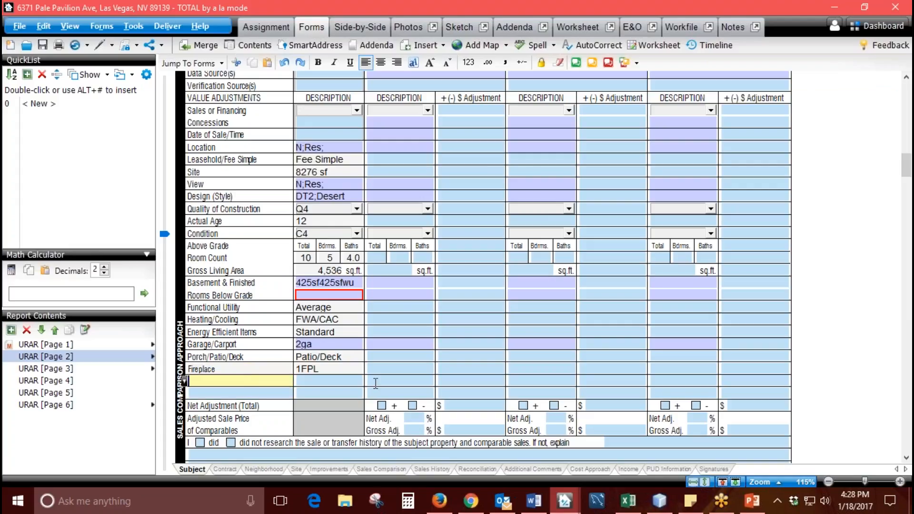
- Return to Appraiser Genie in Chrome and check the Blank Row 2-A options again
{"action": "key", "text": "alt+Tab"}
{"action": "left_click", "coordinate": [440, 190]}
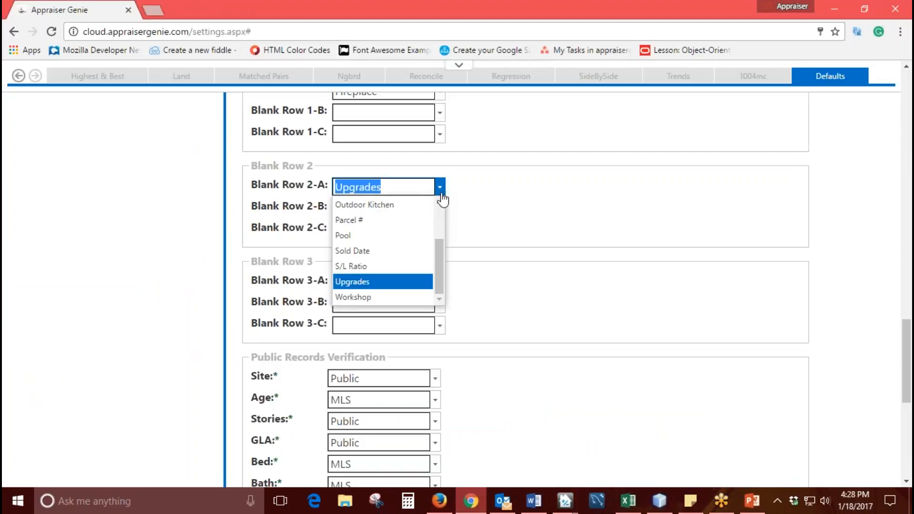
{"action": "left_click", "coordinate": [441, 194]}
{"action": "left_click", "coordinate": [497, 246]}
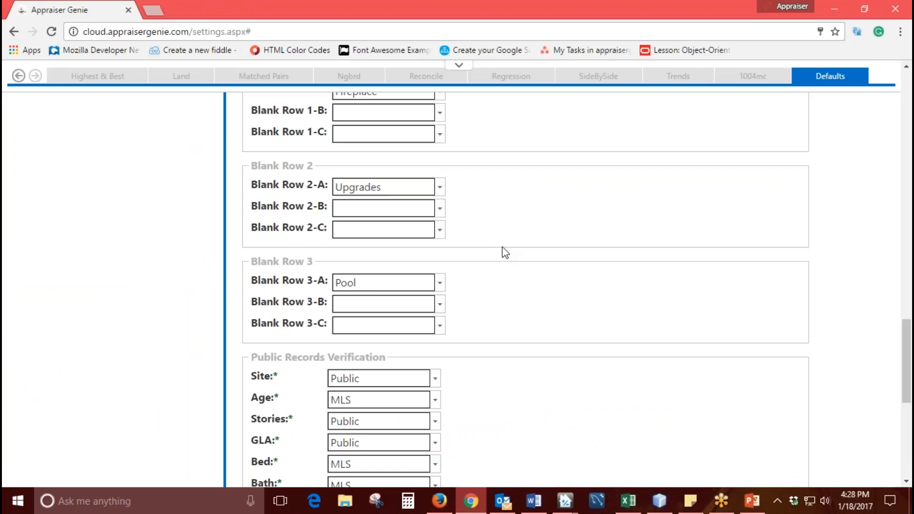
- Examine the source options for Site under Public Records Verification
{"action": "scroll", "coordinate": [494, 270], "scroll_direction": "down", "scroll_amount": 4}
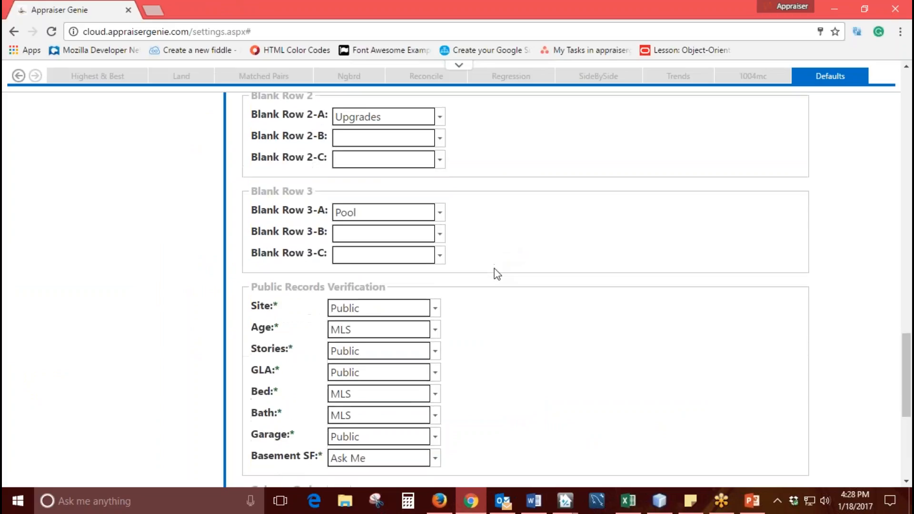
{"action": "left_click_drag", "start_coordinate": [396, 156], "coordinate": [444, 170]}
{"action": "left_click", "coordinate": [486, 170]}
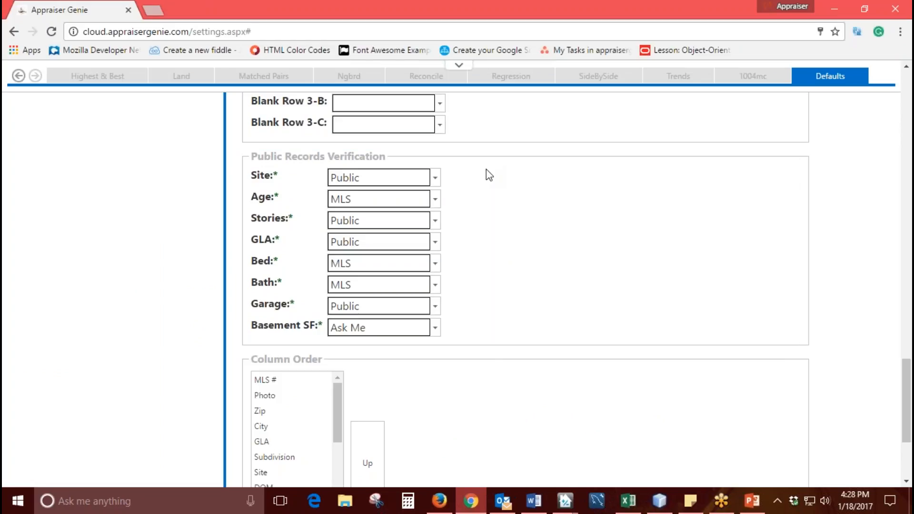
{"action": "left_click", "coordinate": [435, 179]}
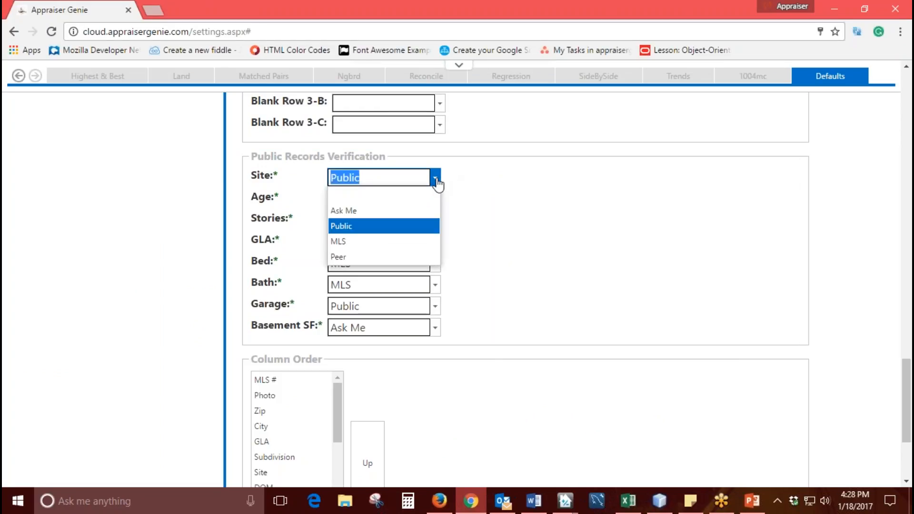
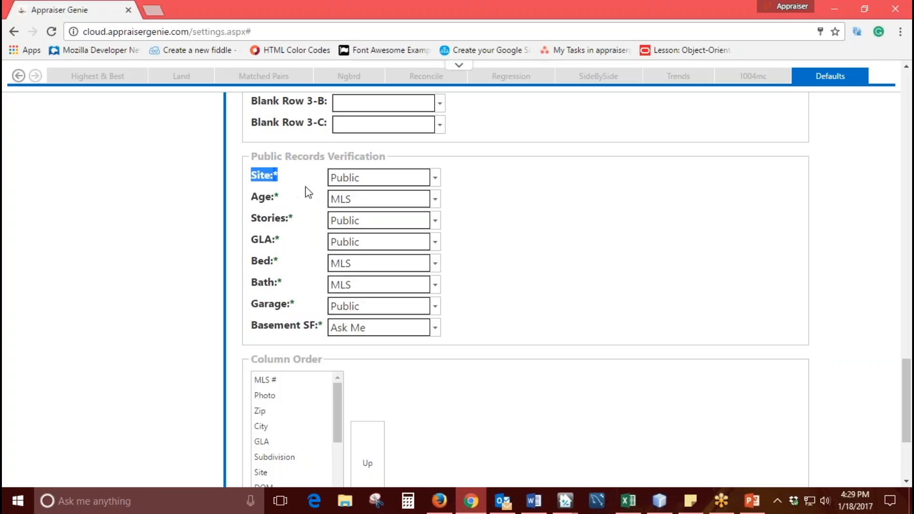
- Review the Site source options under Public Records Verification, keeping Public, and check the Age and Stories sources
{"action": "left_click", "coordinate": [435, 178]}
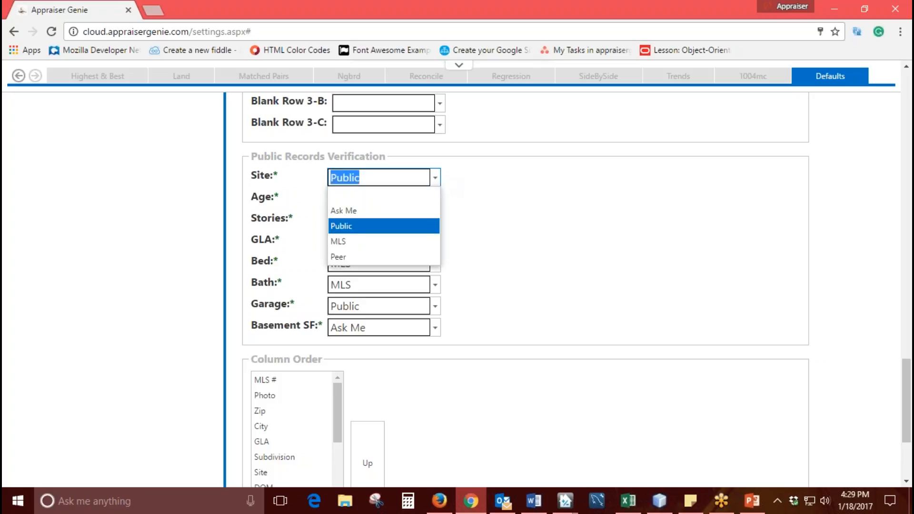
{"action": "left_click", "coordinate": [405, 226]}
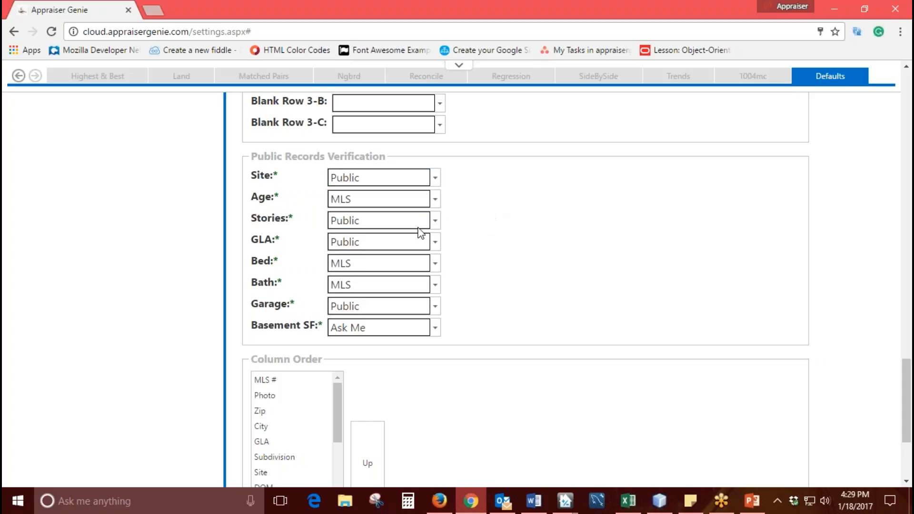
{"action": "left_click", "coordinate": [436, 179]}
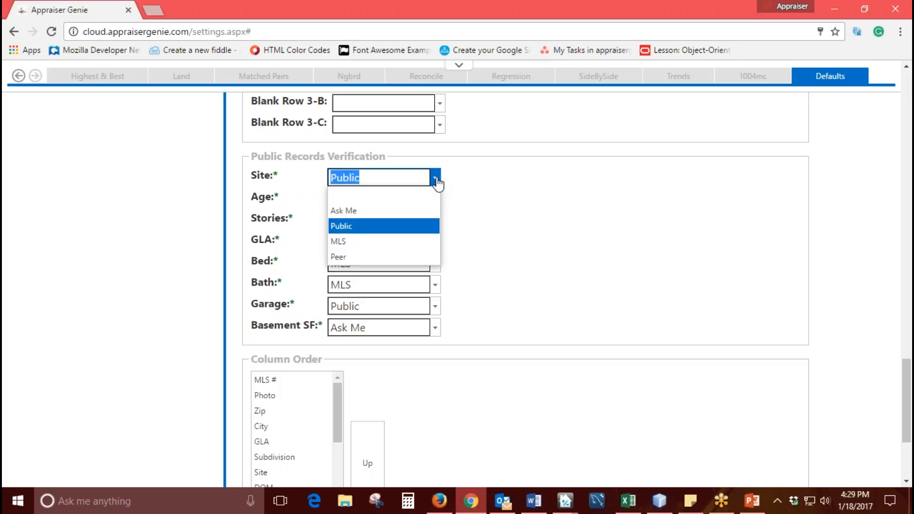
{"action": "left_click", "coordinate": [395, 232]}
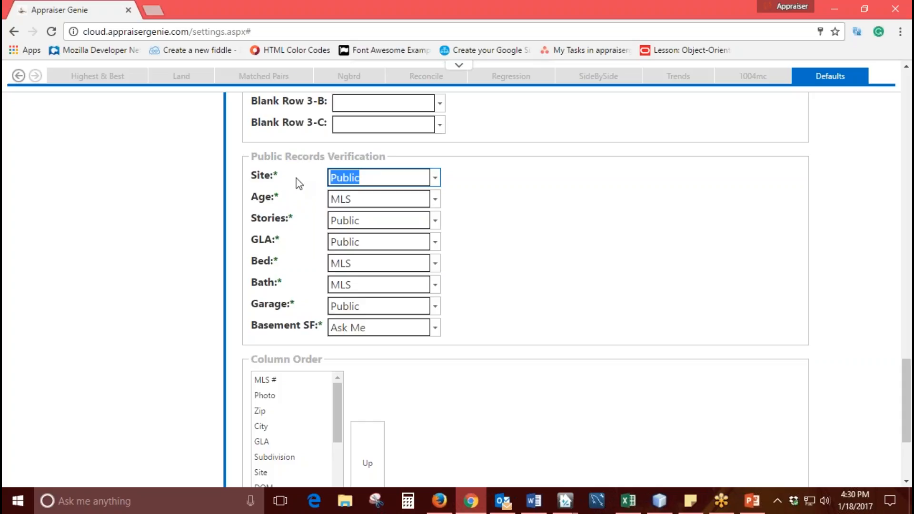
{"action": "left_click_drag", "start_coordinate": [279, 175], "coordinate": [253, 179]}
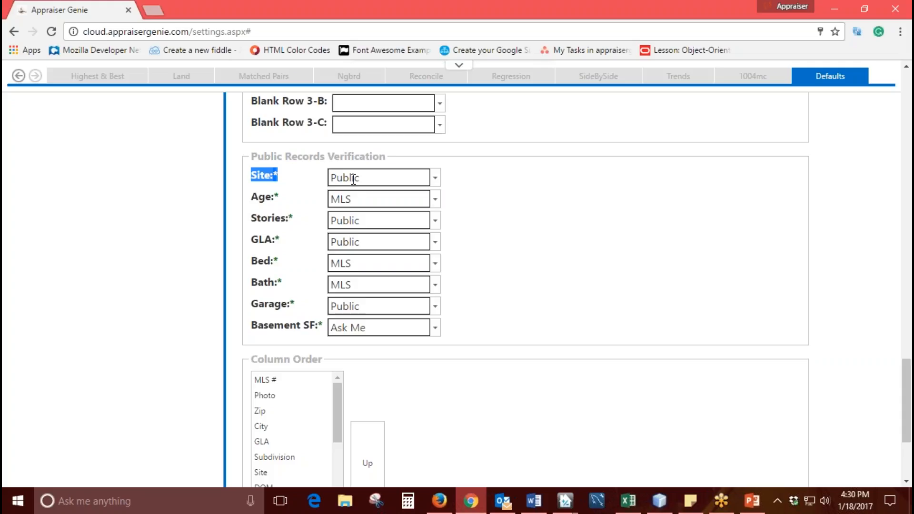
{"action": "left_click_drag", "start_coordinate": [283, 198], "coordinate": [251, 197]}
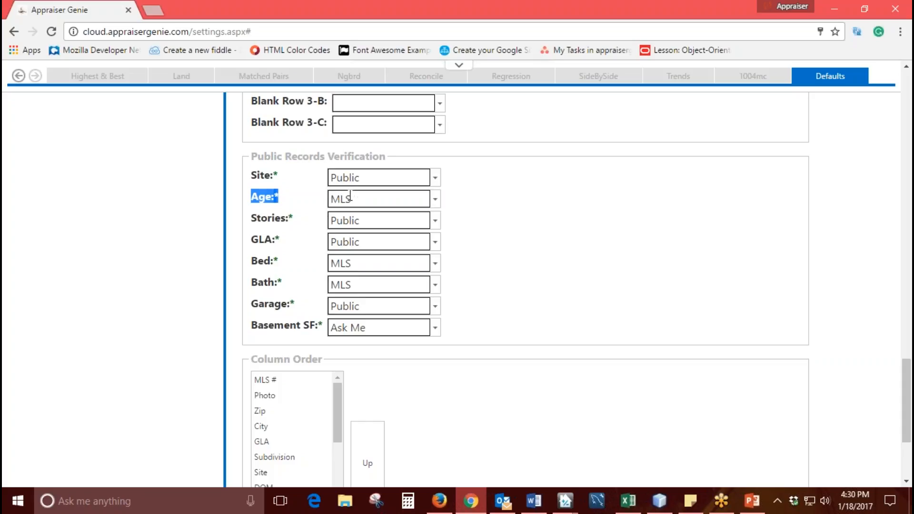
{"action": "left_click_drag", "start_coordinate": [286, 225], "coordinate": [251, 219]}
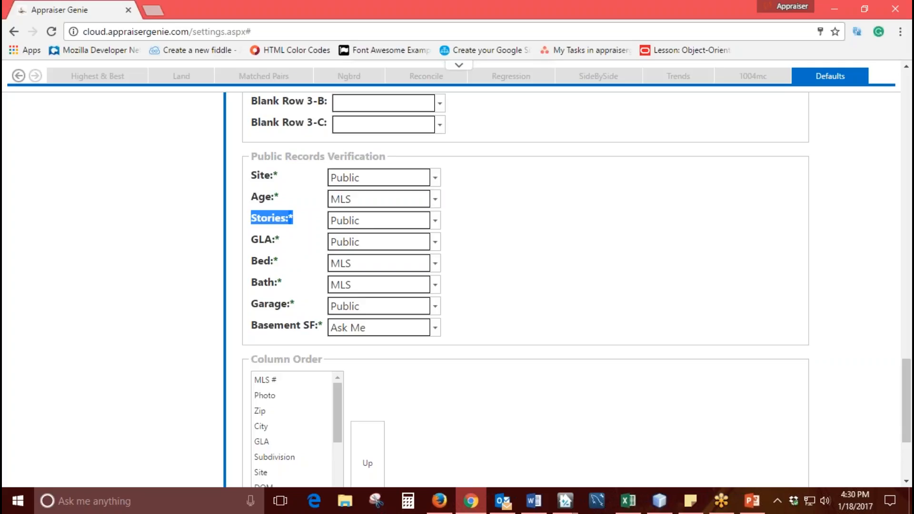
- Try Ask Me as the GLA source under Public Records Verification, review the other options, and set it back to Public
{"action": "left_click", "coordinate": [434, 242]}
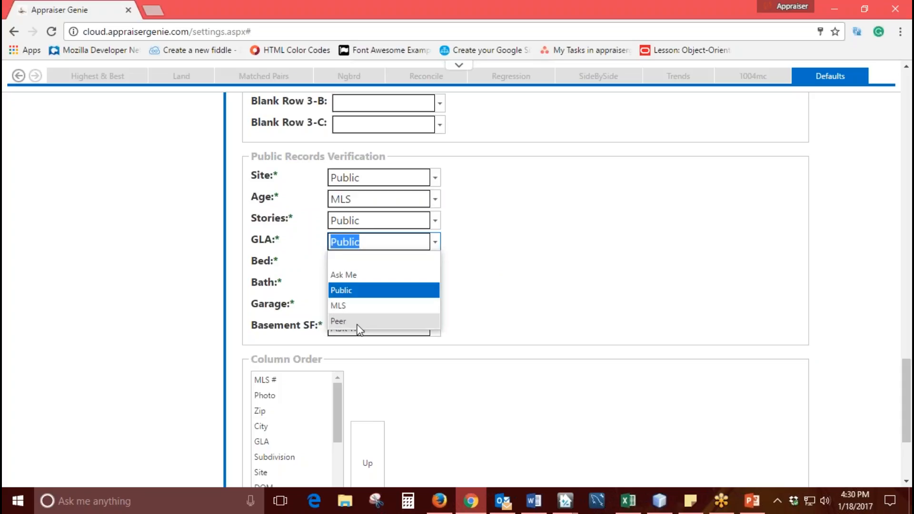
{"action": "left_click", "coordinate": [361, 271]}
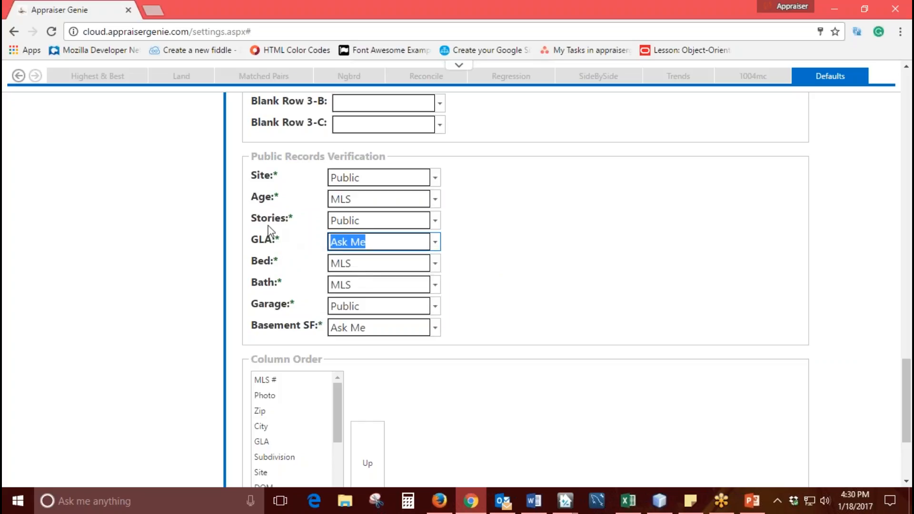
{"action": "left_click_drag", "start_coordinate": [252, 241], "coordinate": [280, 240]}
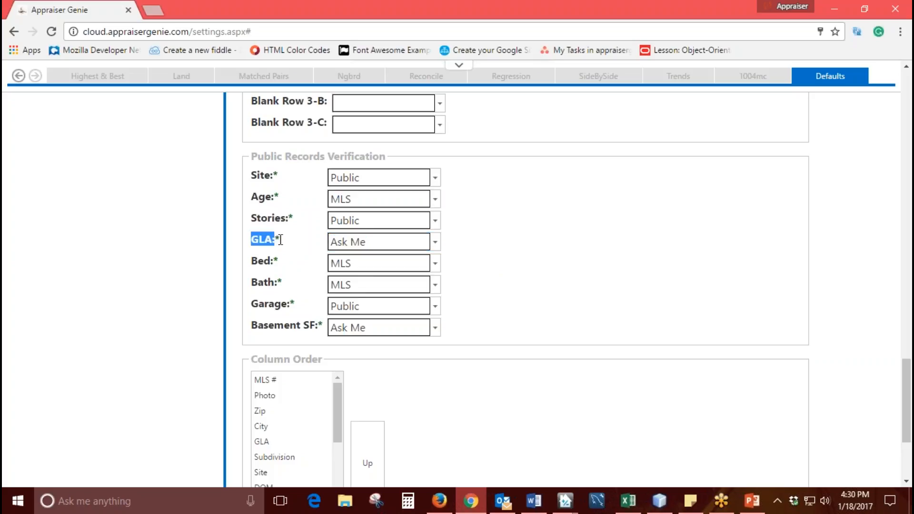
{"action": "left_click", "coordinate": [279, 241]}
{"action": "left_click", "coordinate": [435, 243]}
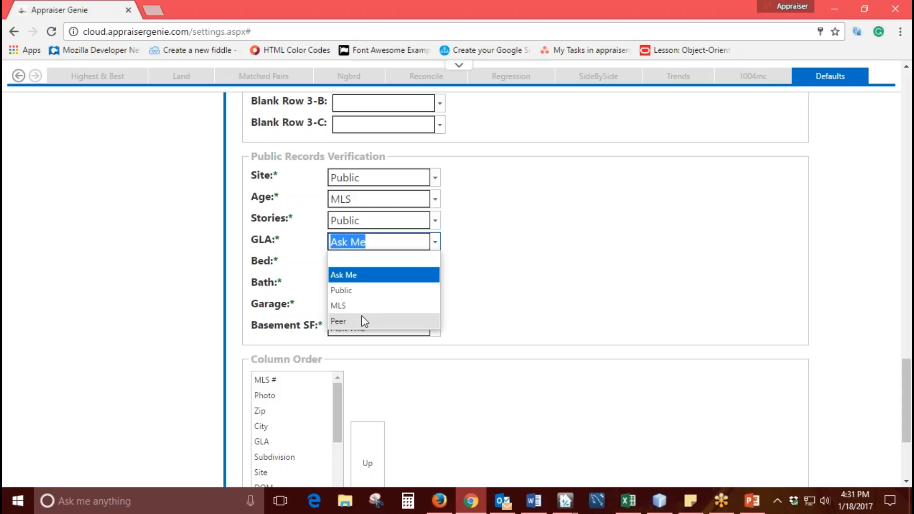
{"action": "left_click", "coordinate": [486, 270]}
{"action": "left_click", "coordinate": [434, 242]}
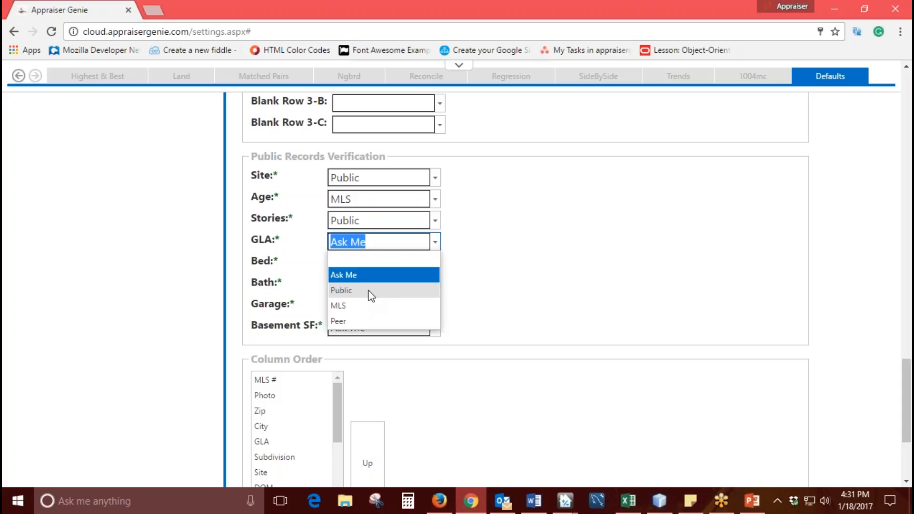
{"action": "left_click", "coordinate": [371, 291]}
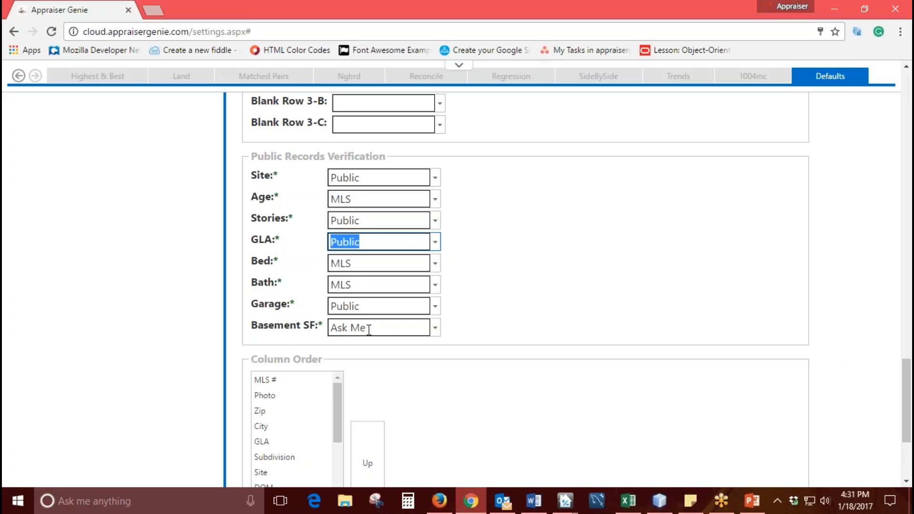
- Check the Basement SF source, and look through the Column Order list, selecting the entries from GLA to DOM in turn
{"action": "left_click_drag", "start_coordinate": [333, 329], "coordinate": [244, 327]}
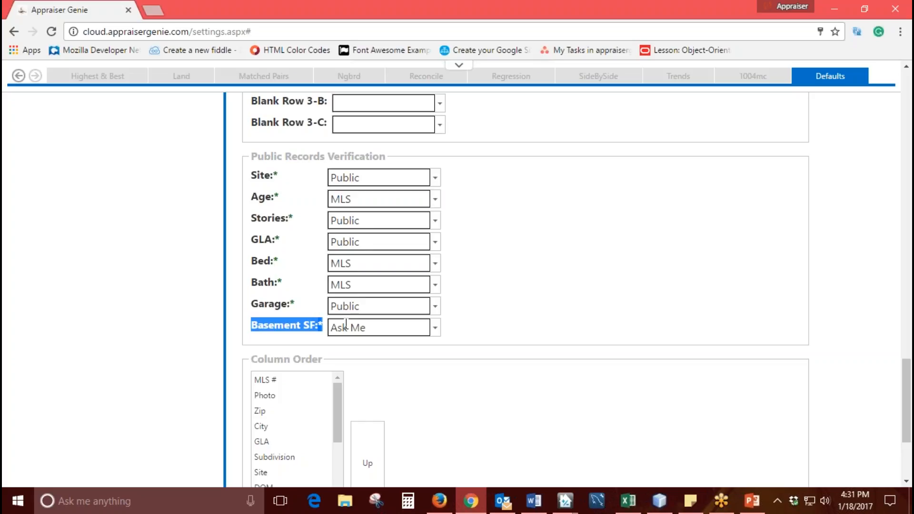
{"action": "left_click", "coordinate": [298, 326]}
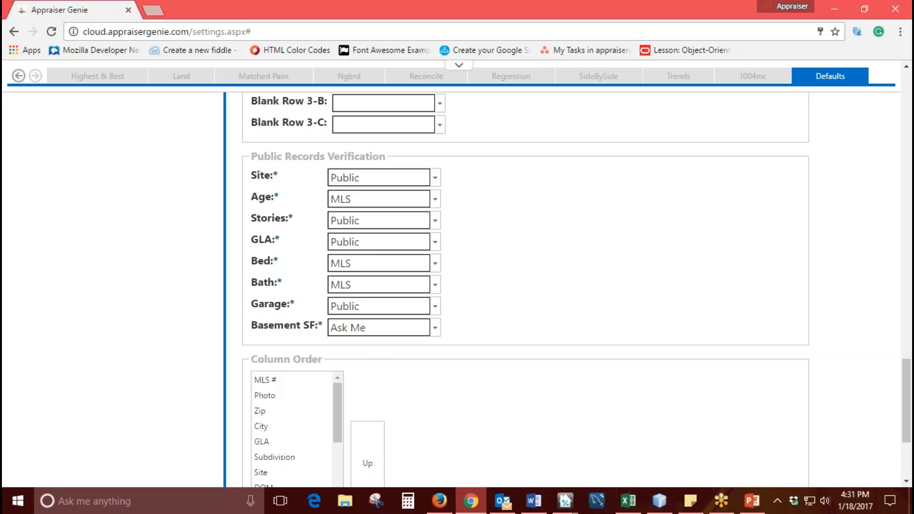
{"action": "scroll", "coordinate": [537, 335], "scroll_direction": "down", "scroll_amount": 4}
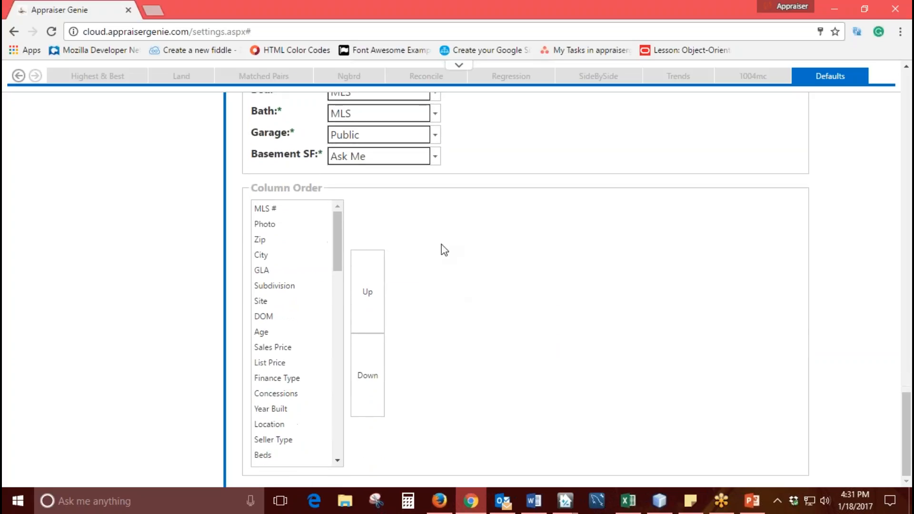
{"action": "left_click_drag", "start_coordinate": [322, 188], "coordinate": [251, 188]}
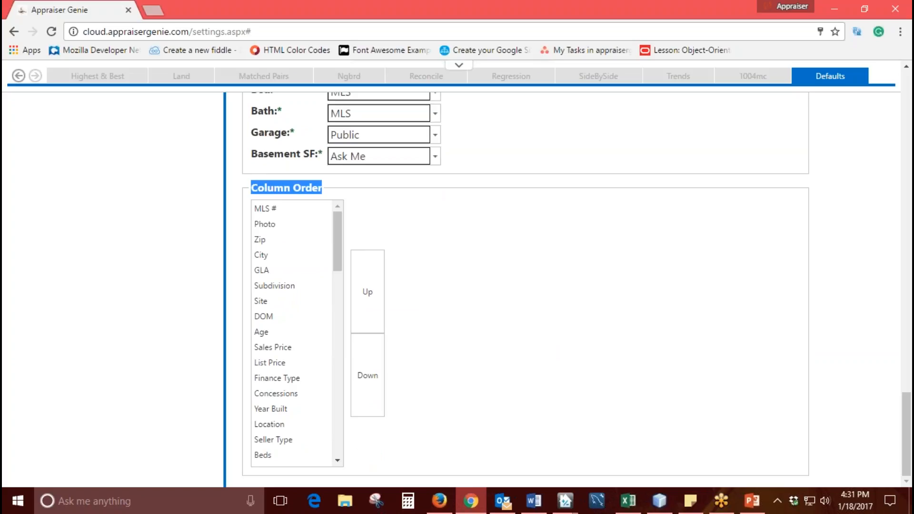
{"action": "mouse_move", "coordinate": [342, 230]}
{"action": "left_mouse_down"}
{"action": "mouse_move", "coordinate": [334, 424]}
{"action": "mouse_move", "coordinate": [344, 220]}
{"action": "left_mouse_up"}
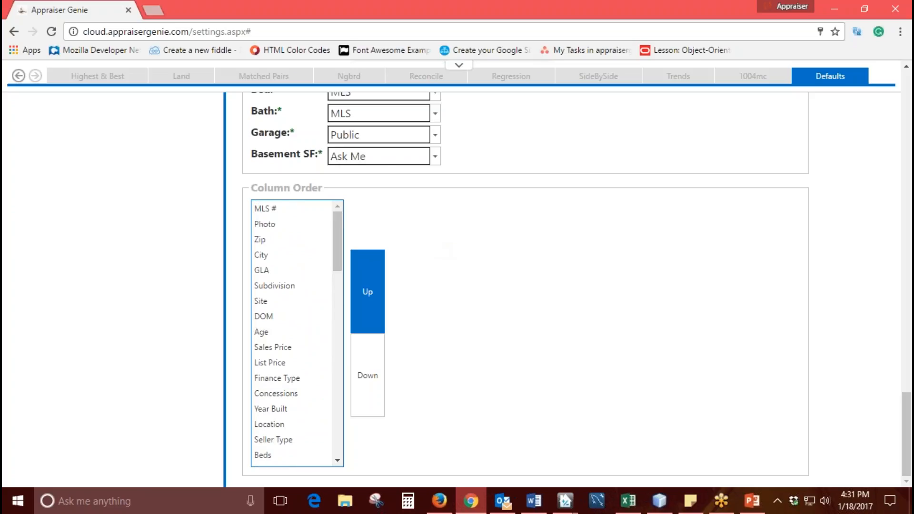
{"action": "left_click", "coordinate": [307, 270]}
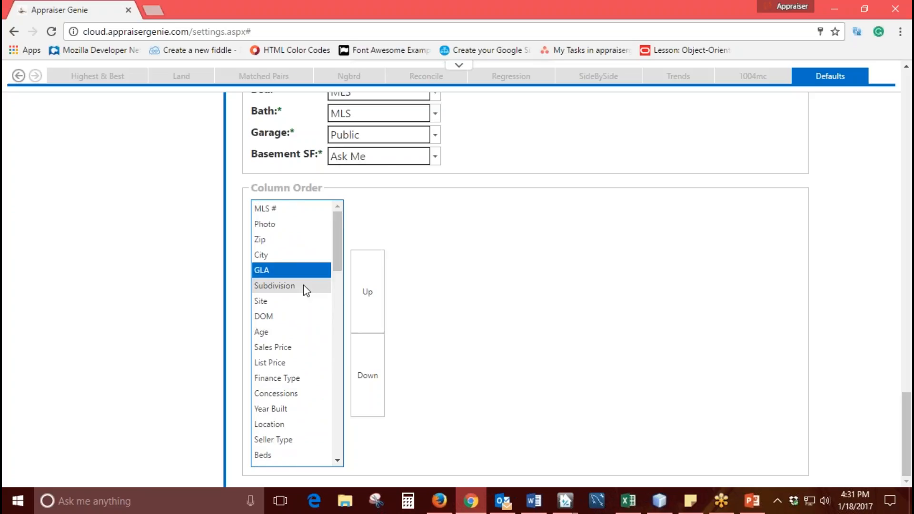
{"action": "left_click", "coordinate": [303, 285]}
{"action": "left_click", "coordinate": [295, 305]}
{"action": "left_click", "coordinate": [291, 317]}
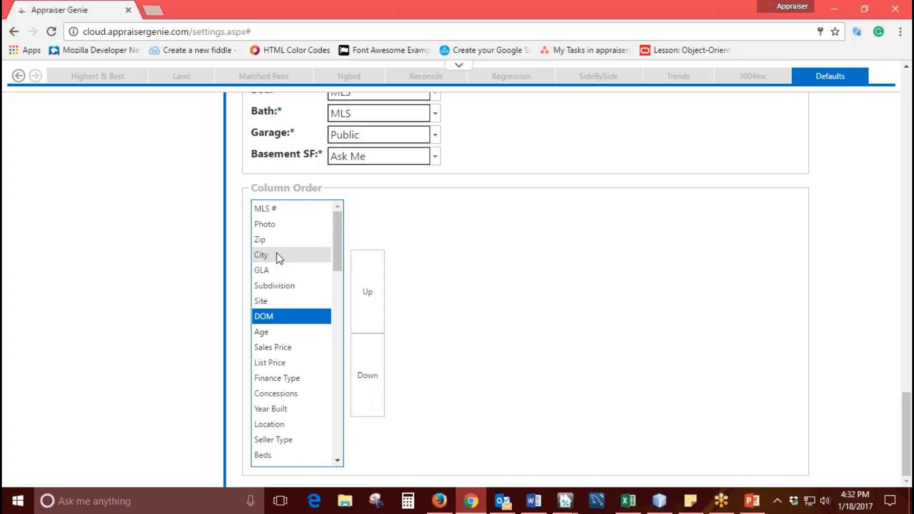
{"action": "left_click", "coordinate": [473, 298]}
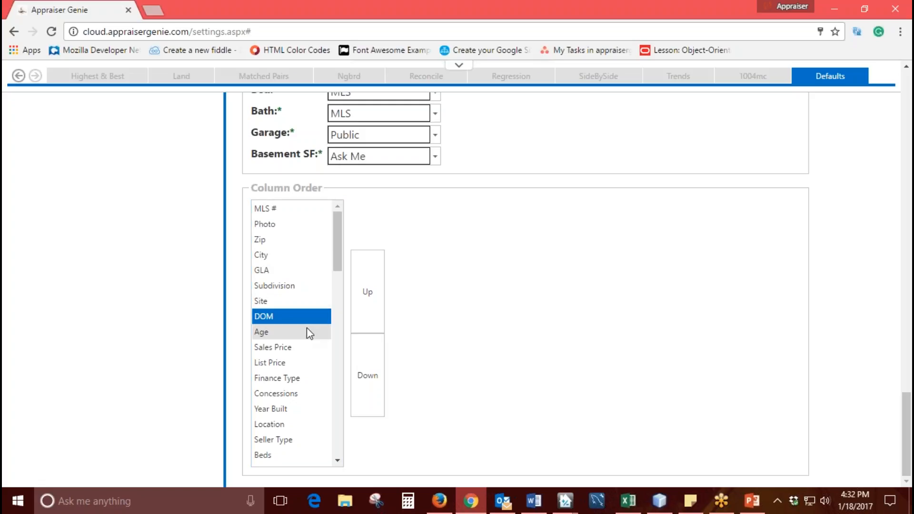
- Save the default settings
{"action": "scroll", "coordinate": [478, 312], "scroll_direction": "up", "scroll_amount": 7}
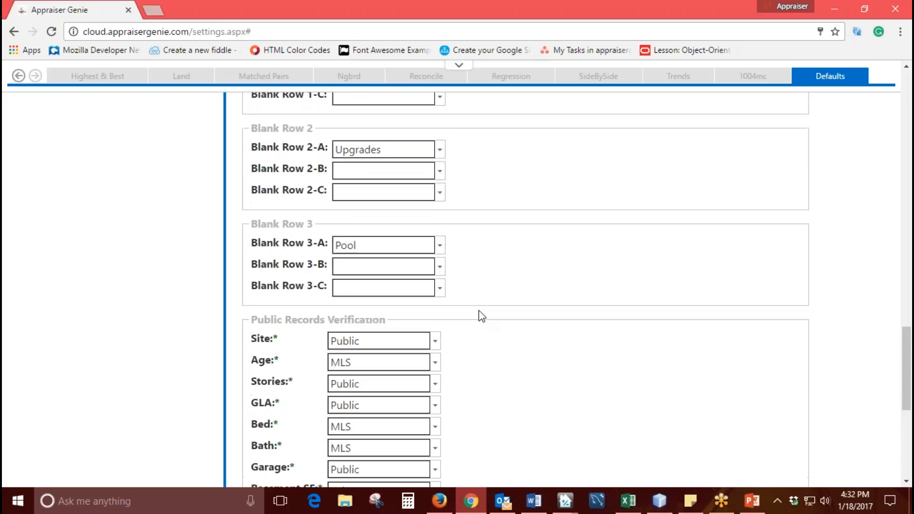
{"action": "scroll", "coordinate": [481, 316], "scroll_direction": "up", "scroll_amount": 6}
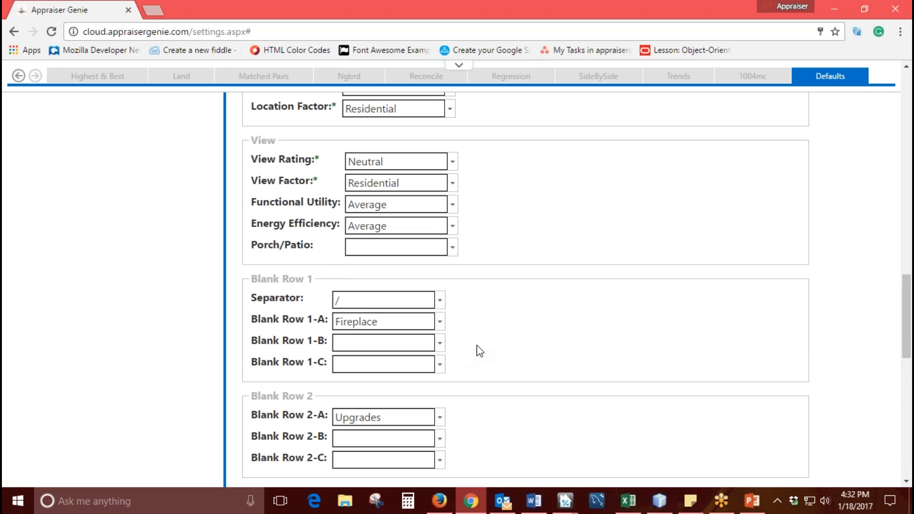
{"action": "scroll", "coordinate": [480, 351], "scroll_direction": "up", "scroll_amount": 9}
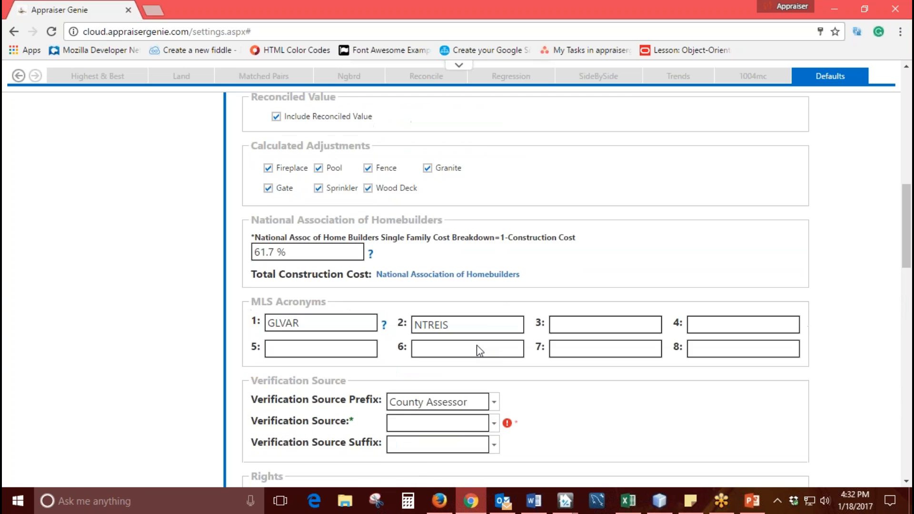
{"action": "scroll", "coordinate": [521, 307], "scroll_direction": "up", "scroll_amount": 8}
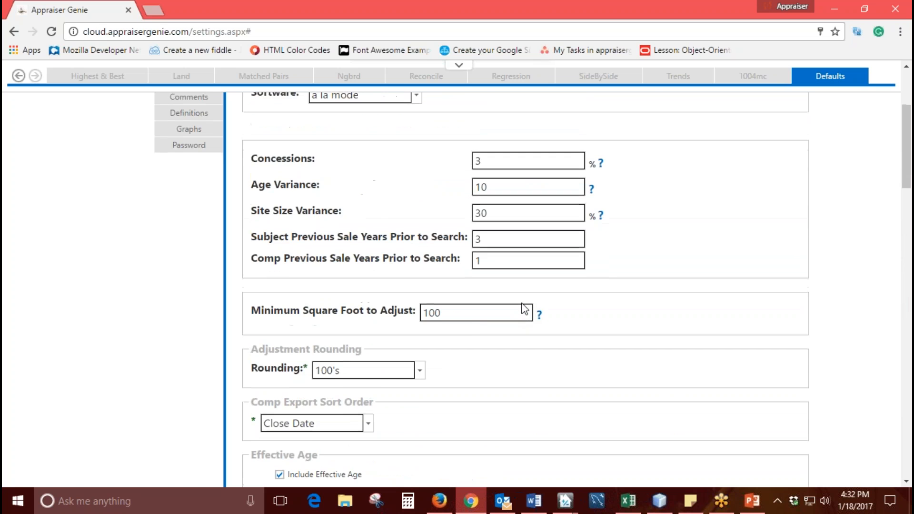
{"action": "scroll", "coordinate": [523, 309], "scroll_direction": "up", "scroll_amount": 3}
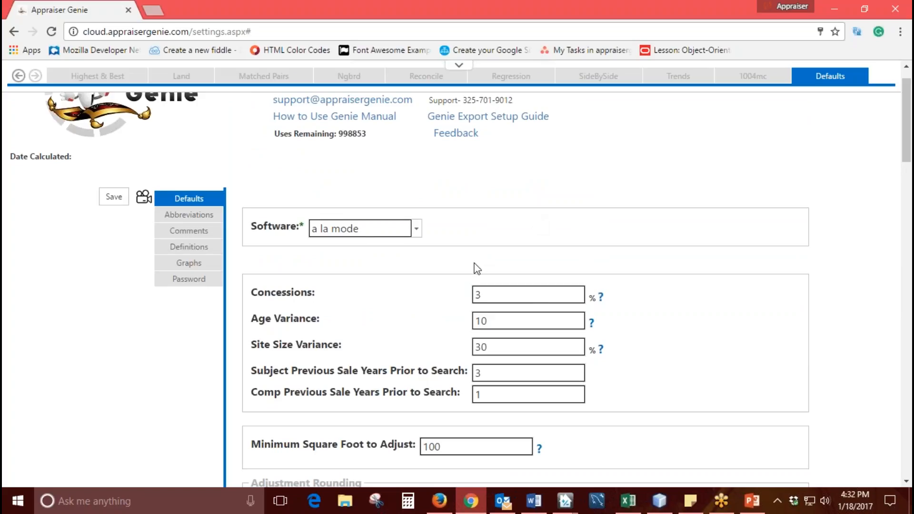
{"action": "left_click", "coordinate": [108, 199]}
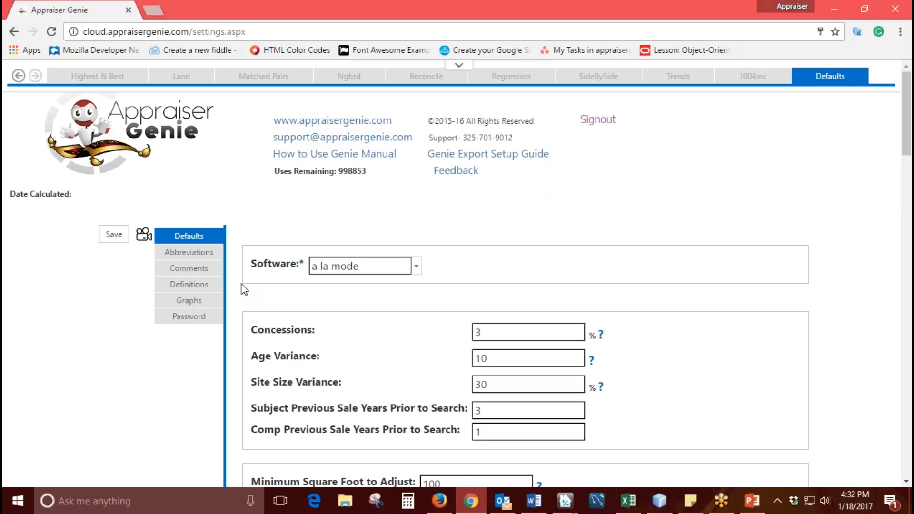
- Open the Comments settings and find the Concession Comments in the 1004MC section
{"action": "left_click", "coordinate": [205, 271]}
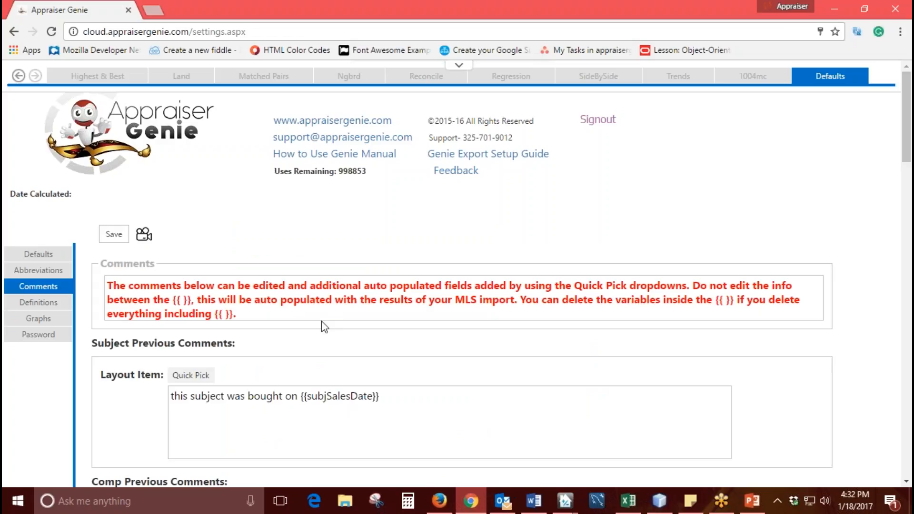
{"action": "scroll", "coordinate": [322, 321], "scroll_direction": "down", "scroll_amount": 10}
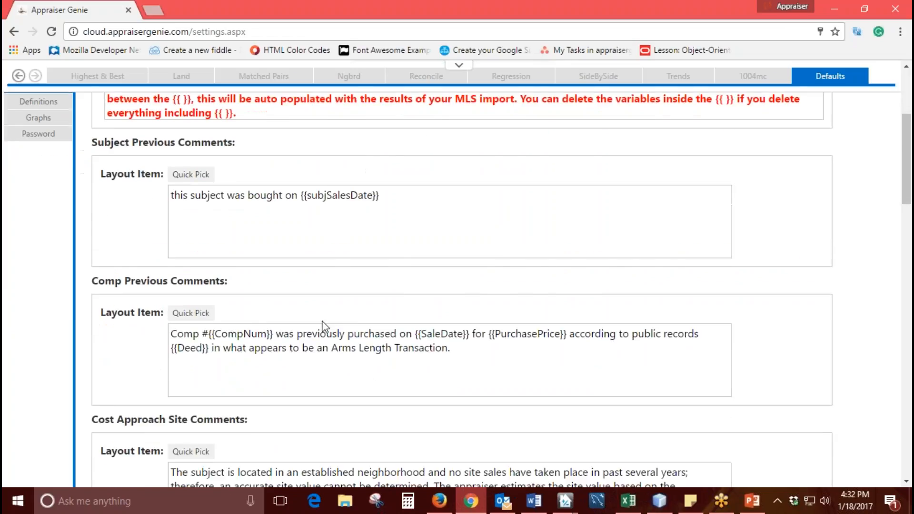
{"action": "scroll", "coordinate": [171, 206], "scroll_direction": "down", "scroll_amount": 3}
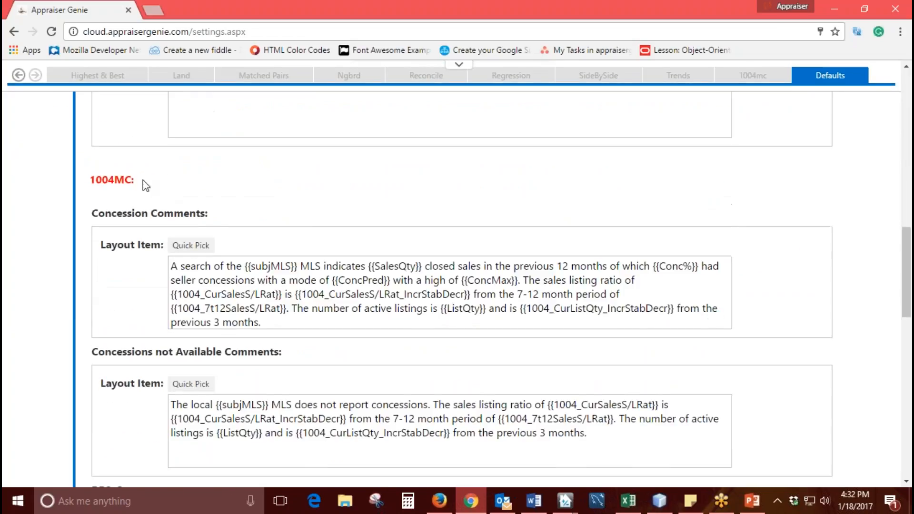
{"action": "left_click_drag", "start_coordinate": [90, 179], "coordinate": [157, 182]}
{"action": "left_click_drag", "start_coordinate": [208, 215], "coordinate": [91, 214]}
- Examine the 1004MC Concession Comments text and its auto-populated variables {{subjMLS}} and {{Conc%}}
{"action": "left_click", "coordinate": [712, 313]}
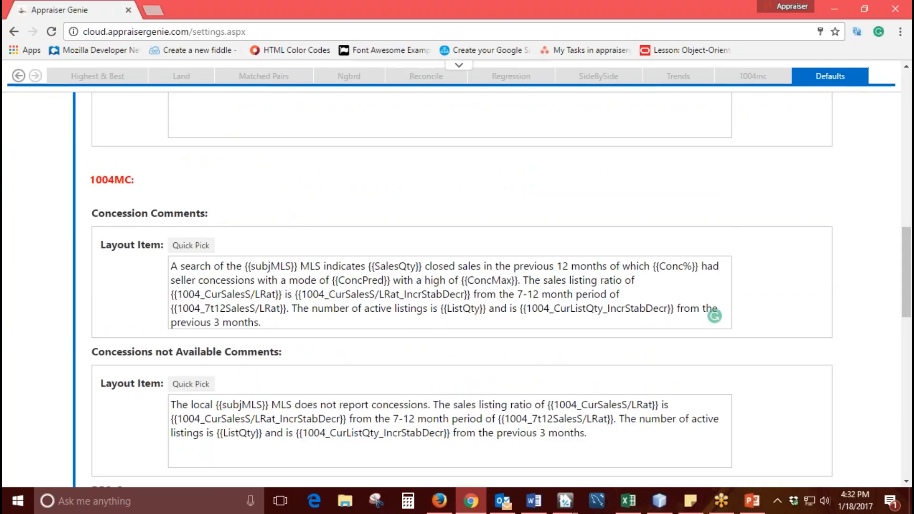
{"action": "left_click_drag", "start_coordinate": [276, 322], "coordinate": [166, 264]}
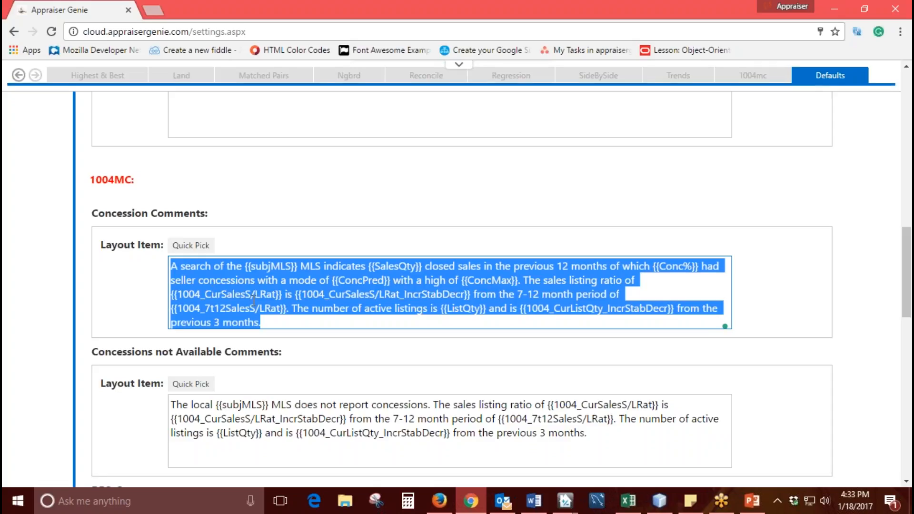
{"action": "left_click", "coordinate": [290, 325]}
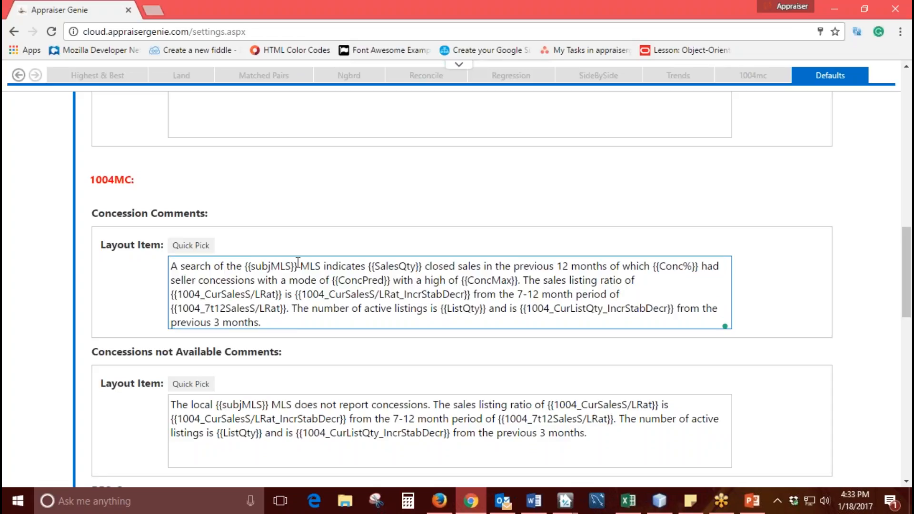
{"action": "left_click_drag", "start_coordinate": [298, 266], "coordinate": [244, 265]}
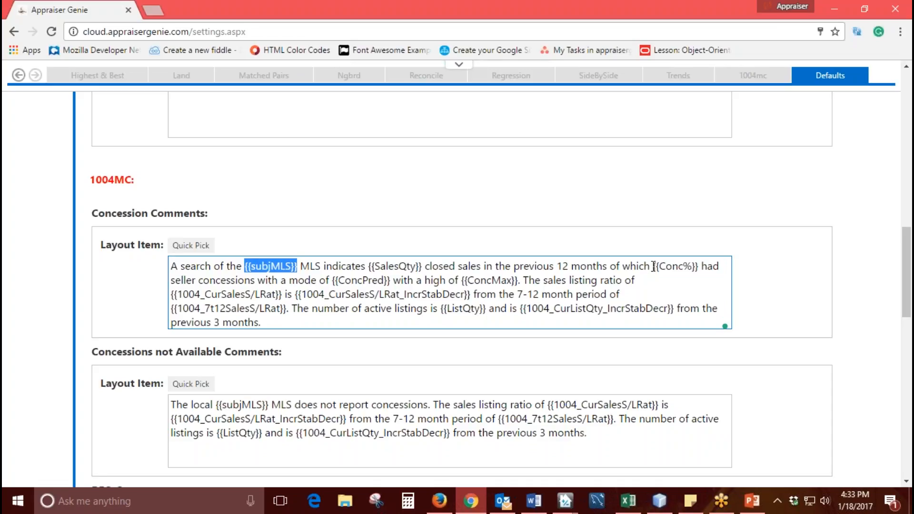
{"action": "left_click_drag", "start_coordinate": [652, 265], "coordinate": [695, 267]}
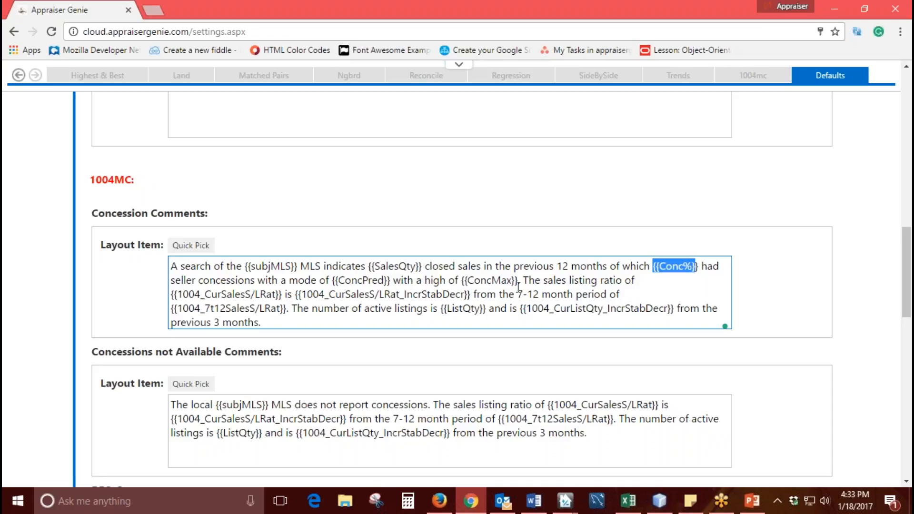
- Examine the {{ConcMax}}, {{ConcPred}} and {{SalesQty}} variables in the 1004MC Concession Comments text
{"action": "left_click_drag", "start_coordinate": [517, 281], "coordinate": [473, 280]}
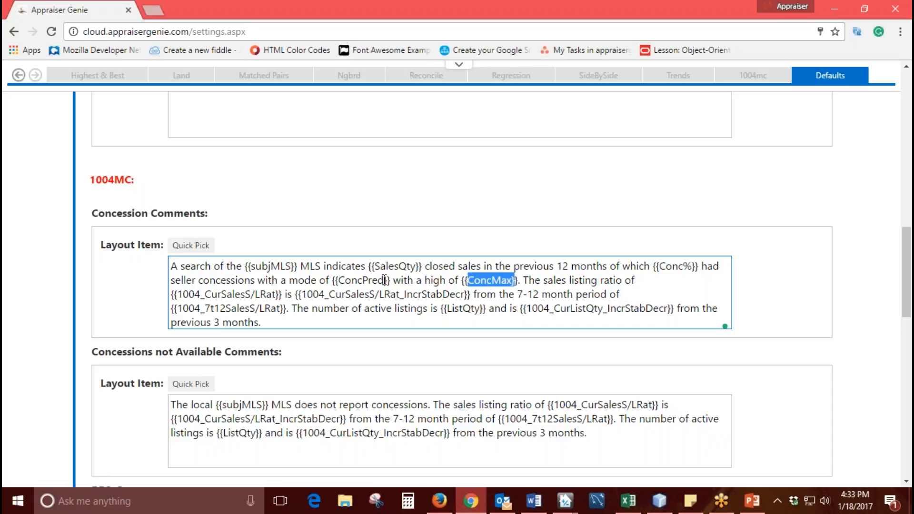
{"action": "left_click_drag", "start_coordinate": [387, 281], "coordinate": [422, 266]}
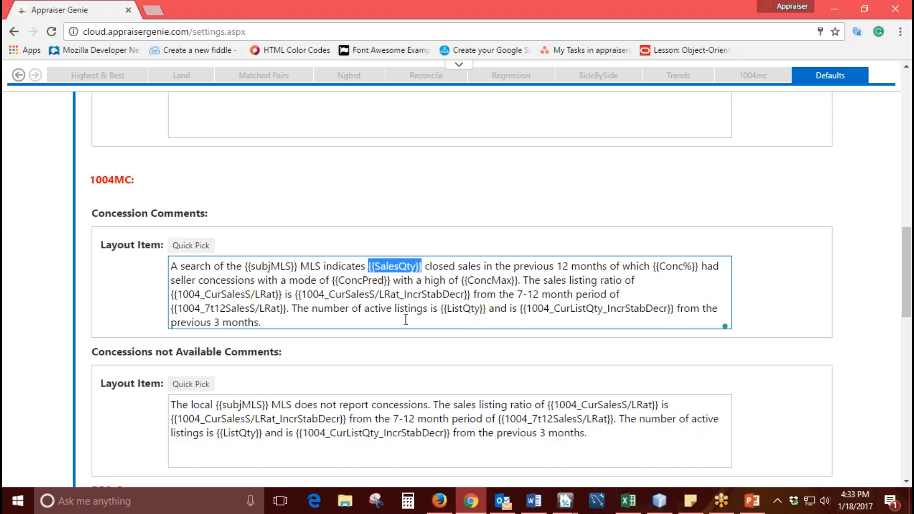
- Insert the 1004 minimum Exposure Time variable at the end of the 1004MC Concession Comments
{"action": "left_click", "coordinate": [379, 321]}
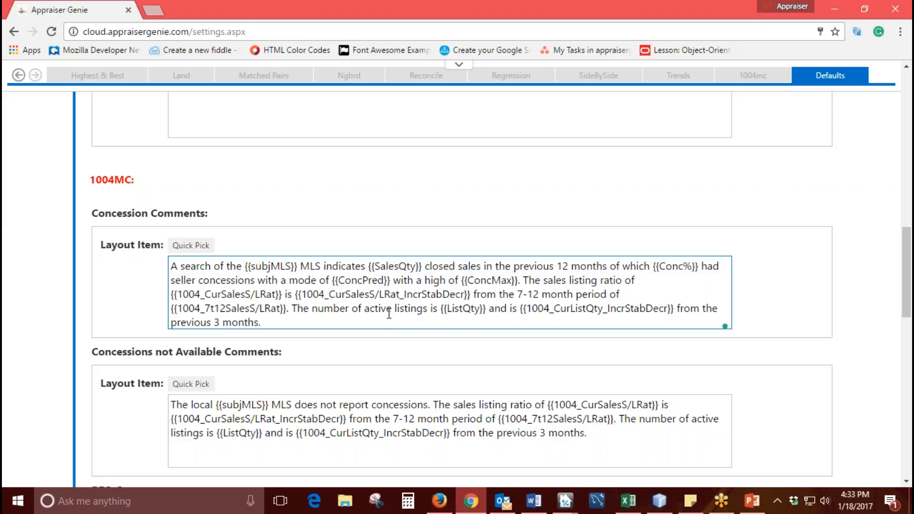
{"action": "left_click", "coordinate": [197, 247]}
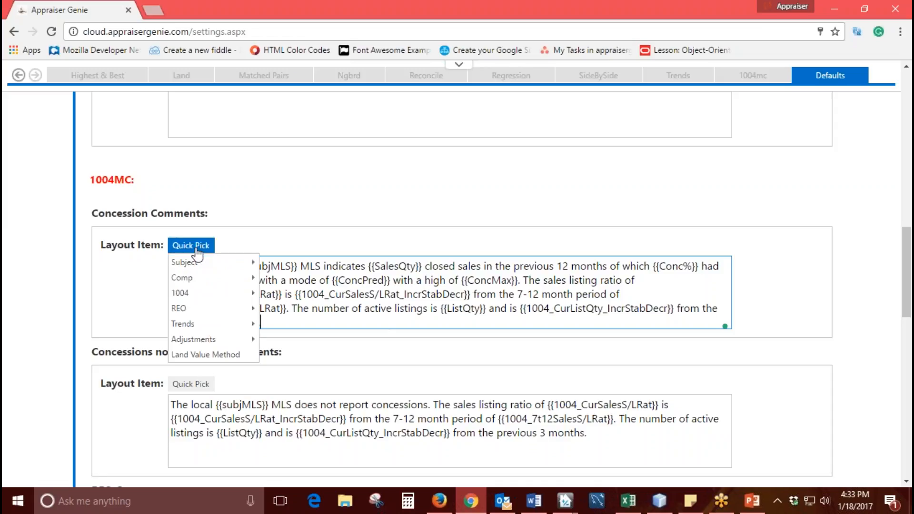
{"action": "mouse_move", "coordinate": [197, 293]}
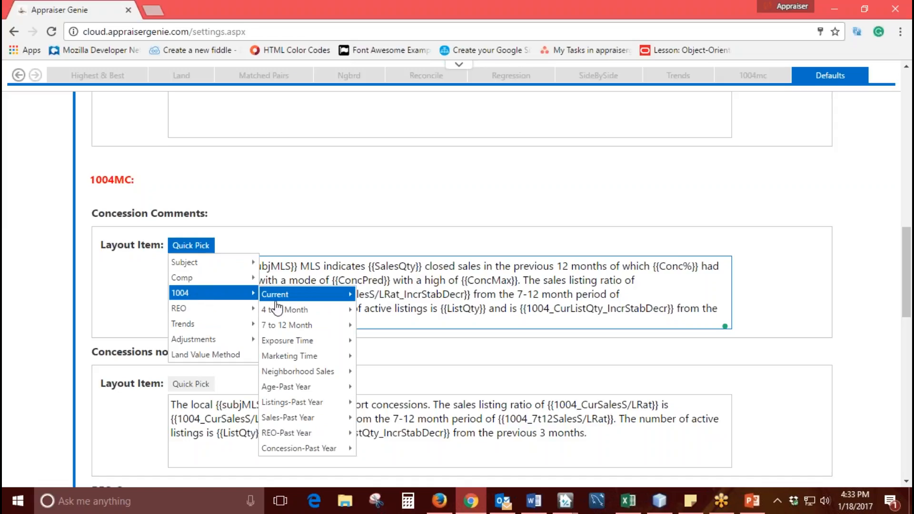
{"action": "mouse_move", "coordinate": [285, 343]}
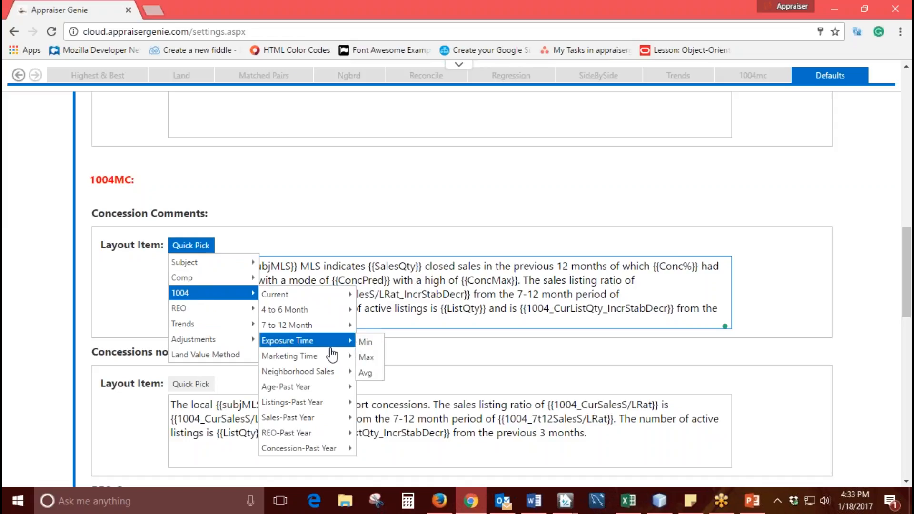
{"action": "left_click", "coordinate": [366, 350]}
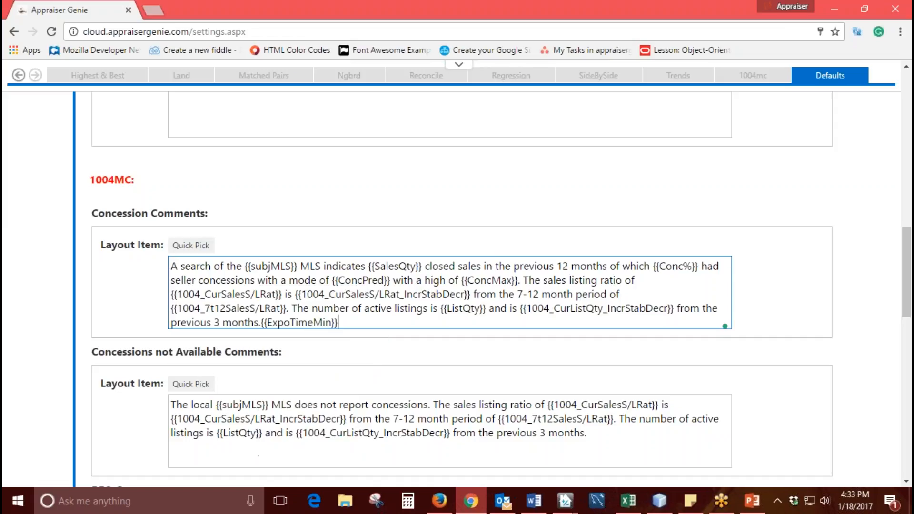
- Delete the whole {{ExpoTimeMin}} variable, including its braces, from the end of the Concession Comments
{"action": "key", "text": "shift+Left"}
{"action": "key", "text": "shift+Left"}
{"action": "key", "text": "shift+Left"}
{"action": "key", "text": "shift+Left"}
{"action": "key", "text": "shift+Left"}
{"action": "key", "text": "shift+Left"}
{"action": "key", "text": "shift+Left"}
{"action": "key", "text": "shift+Left"}
{"action": "key", "text": "shift+Left"}
{"action": "key", "text": "shift+Left"}
{"action": "key", "text": "shift+Left"}
{"action": "key", "text": "shift+Left"}
{"action": "key", "text": "shift+Left"}
{"action": "key", "text": "shift+Left"}
{"action": "key", "text": "shift+Left"}
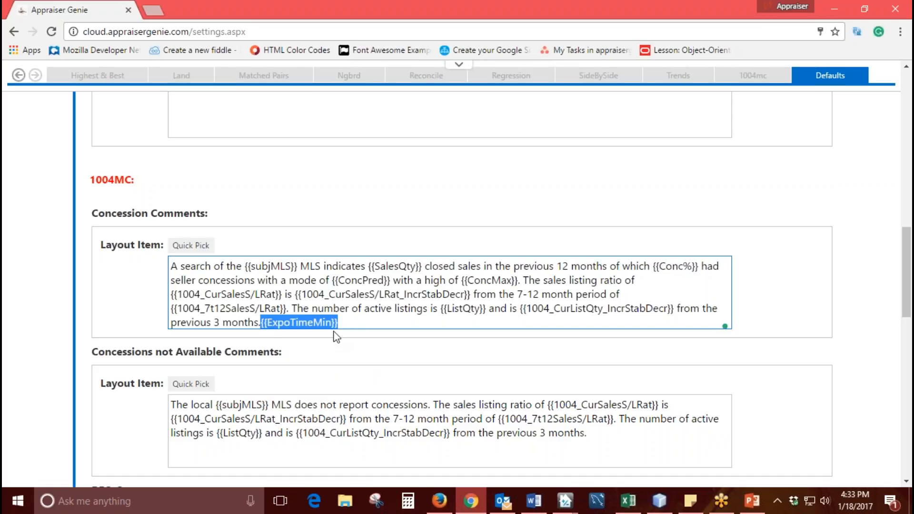
{"action": "left_click", "coordinate": [356, 320]}
{"action": "left_click_drag", "start_coordinate": [337, 321], "coordinate": [260, 323]}
{"action": "key", "text": "BackSpace"}
- Open the Graphs settings and set Graph 1 to the Quarter period with the Histogram graph
{"action": "scroll", "coordinate": [99, 330], "scroll_direction": "up", "scroll_amount": 15}
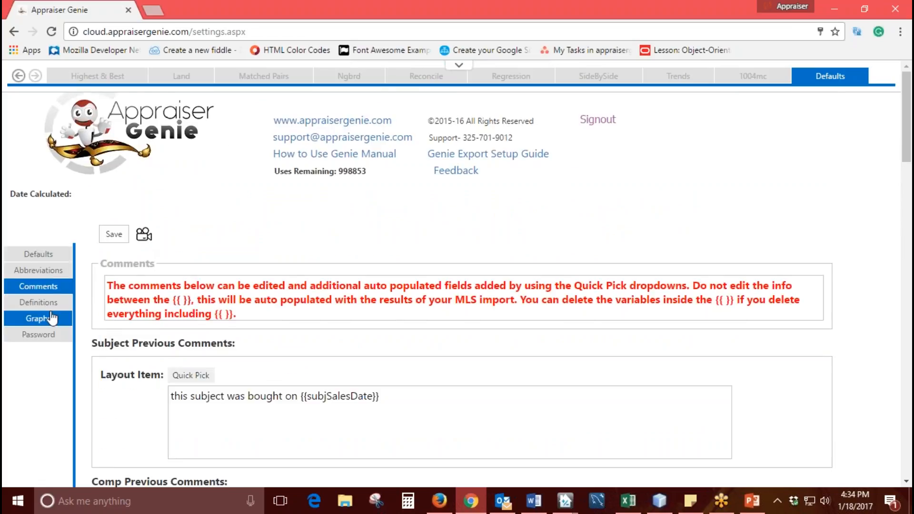
{"action": "left_click", "coordinate": [38, 318]}
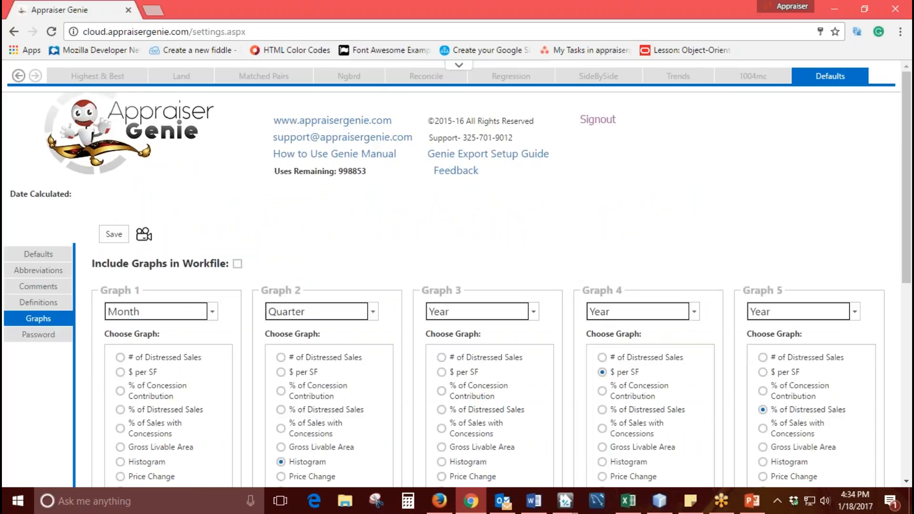
{"action": "scroll", "coordinate": [216, 345], "scroll_direction": "down", "scroll_amount": 7}
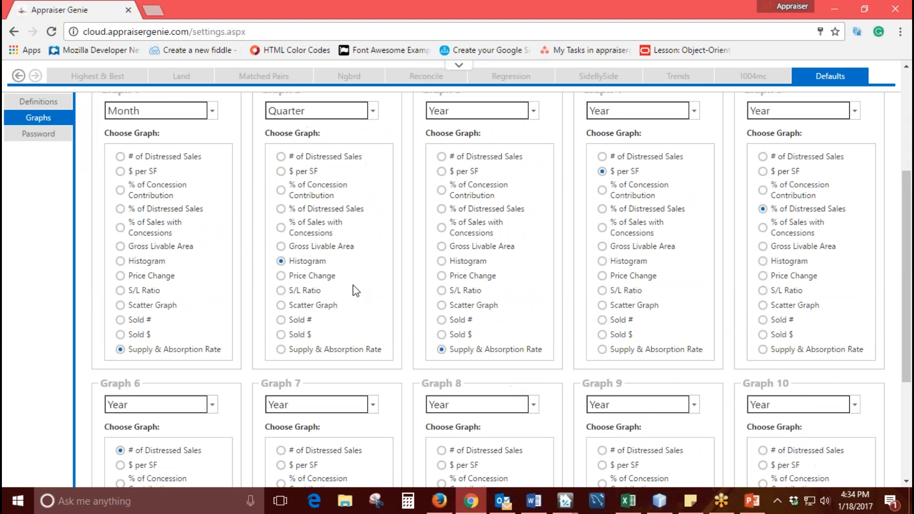
{"action": "scroll", "coordinate": [283, 344], "scroll_direction": "up", "scroll_amount": 5}
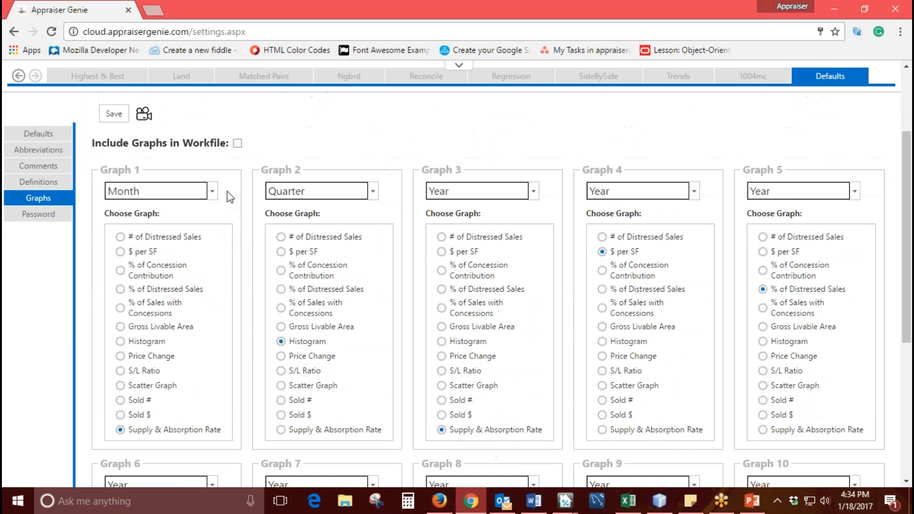
{"action": "left_click", "coordinate": [212, 191]}
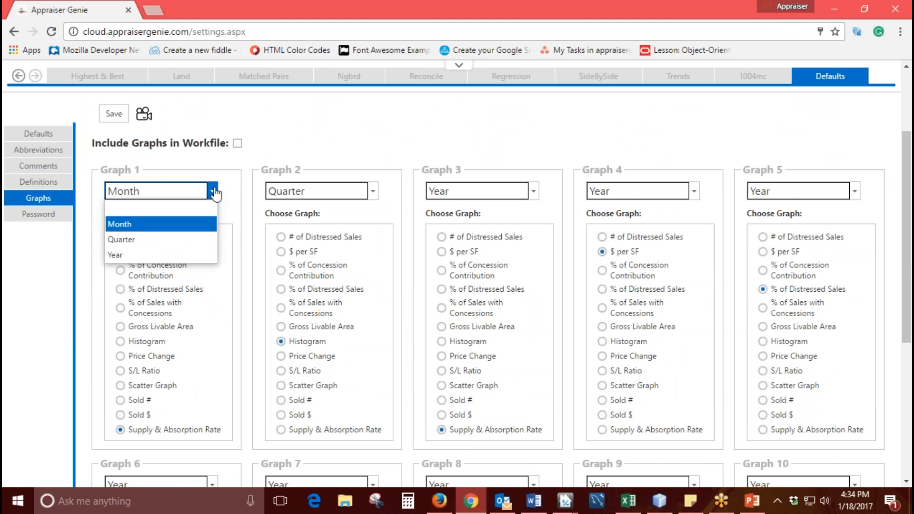
{"action": "left_click", "coordinate": [170, 242]}
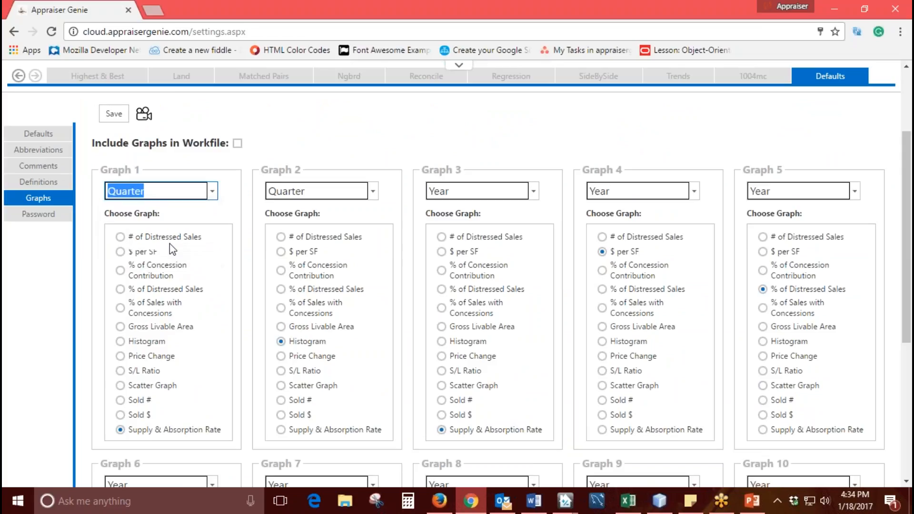
{"action": "left_click", "coordinate": [122, 342]}
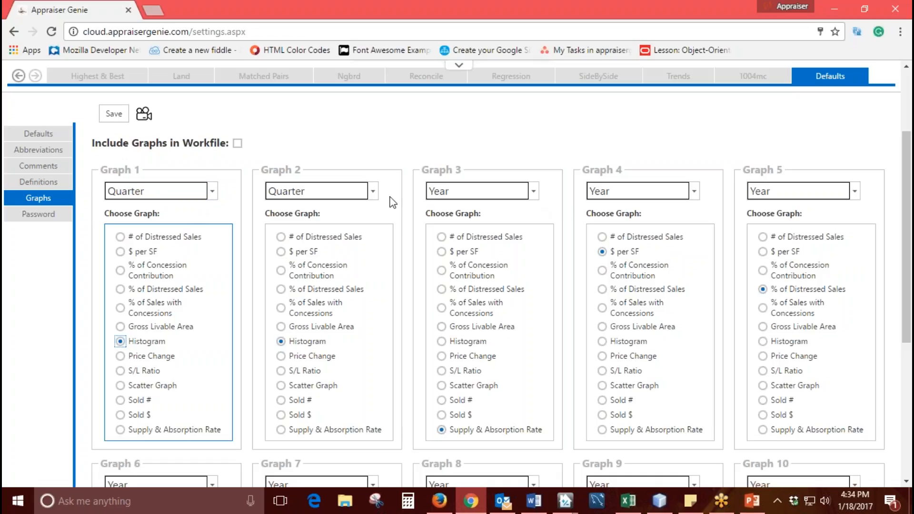
- Set Graph 2 to the Quarter period with the $ per SF graph, and save the graph settings
{"action": "left_click", "coordinate": [373, 192]}
{"action": "left_click", "coordinate": [344, 238]}
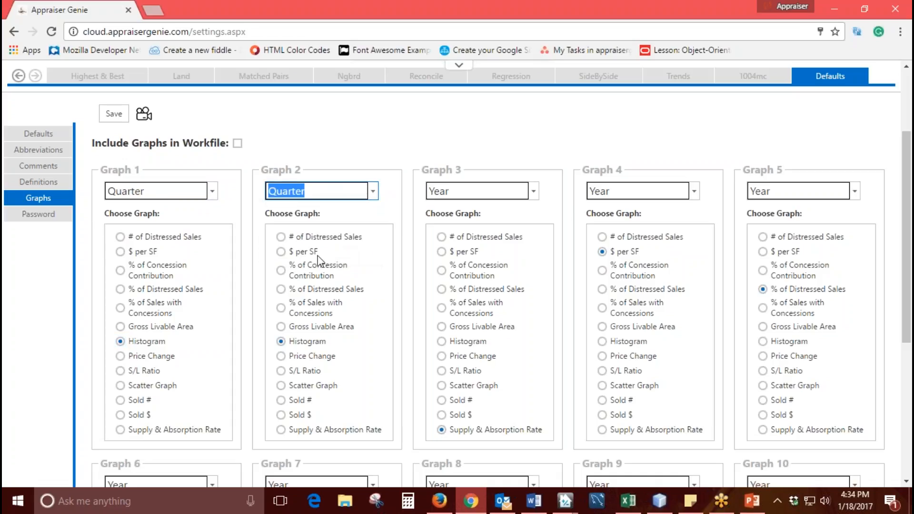
{"action": "left_click", "coordinate": [281, 254]}
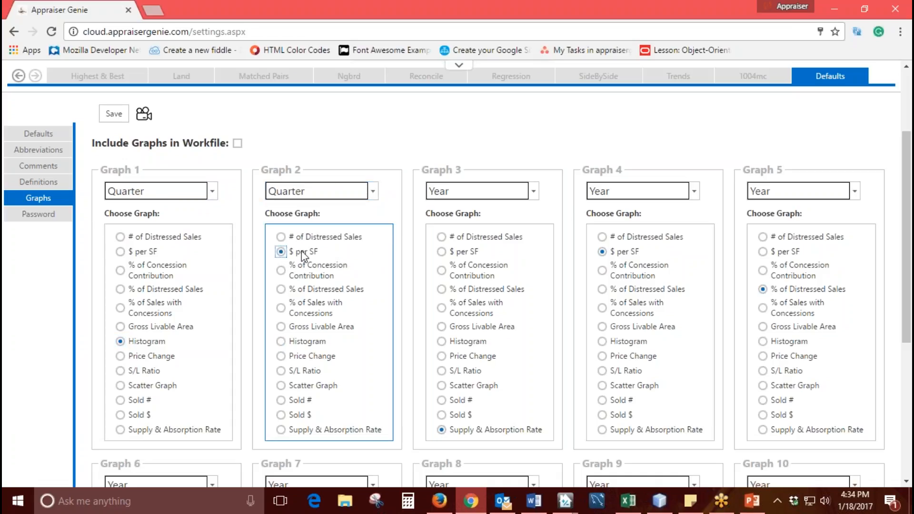
{"action": "left_click", "coordinate": [118, 120]}
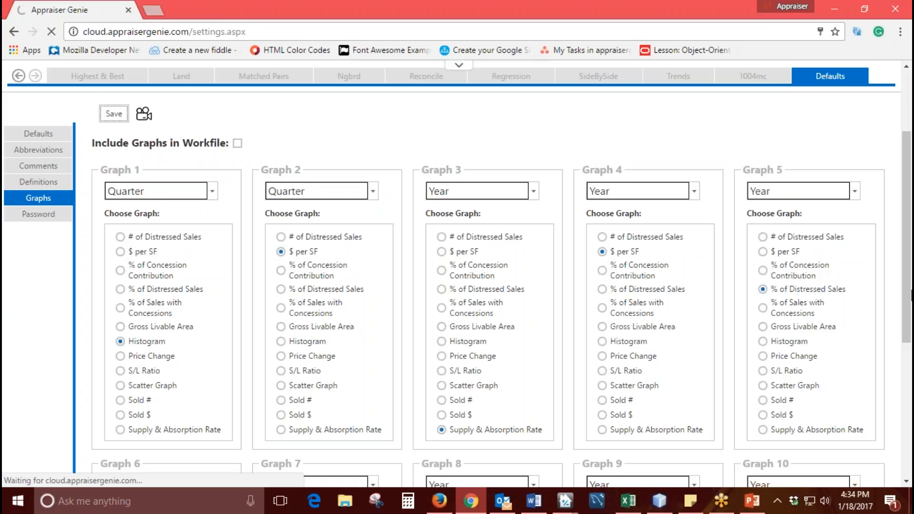
{"action": "left_click", "coordinate": [900, 340]}
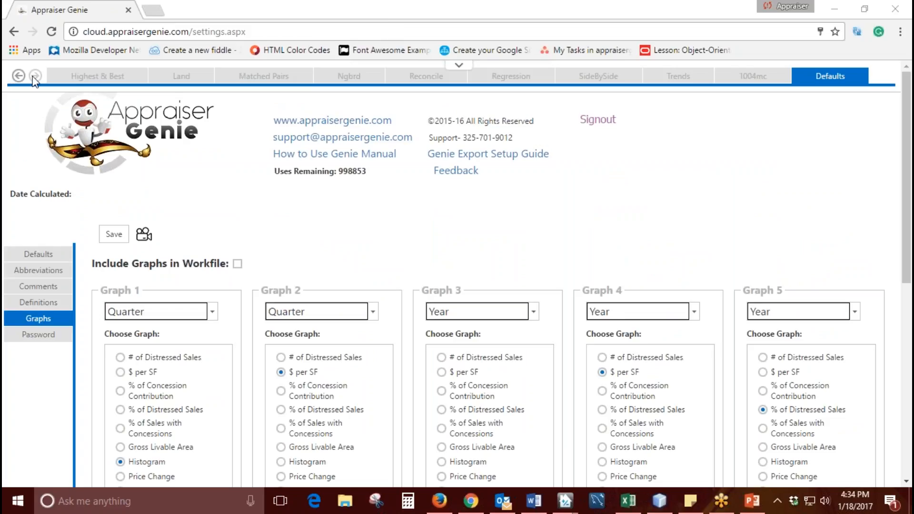
- Leave the settings and open the Input page for the subject property
{"action": "left_click", "coordinate": [19, 78]}
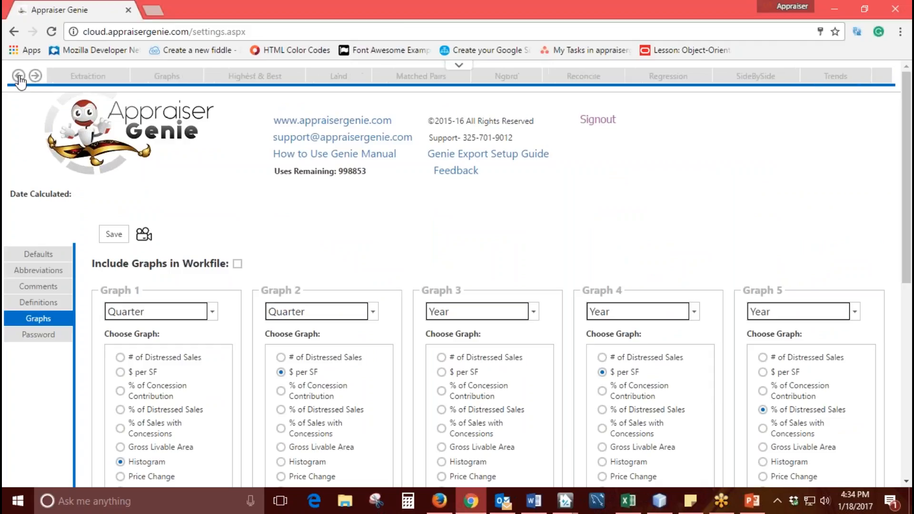
{"action": "left_click", "coordinate": [19, 77]}
{"action": "left_click", "coordinate": [19, 78]}
{"action": "left_click", "coordinate": [19, 78]}
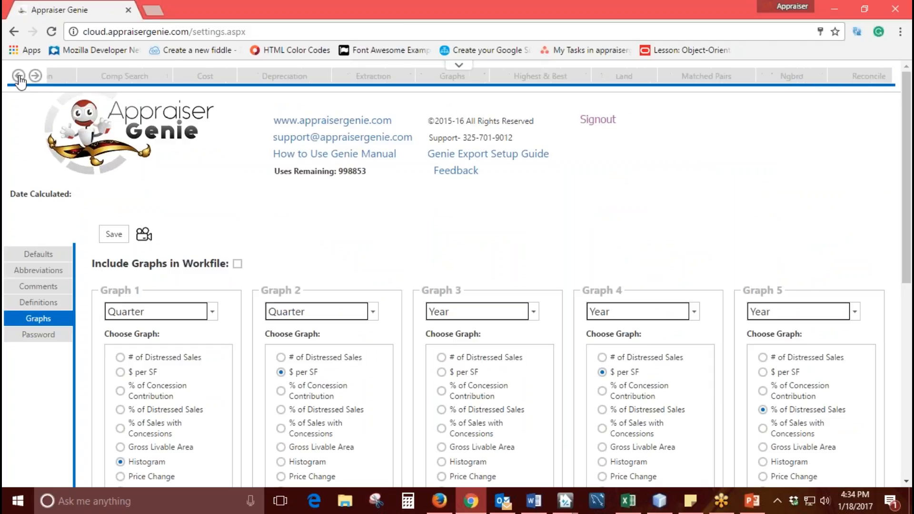
{"action": "left_click", "coordinate": [19, 78]}
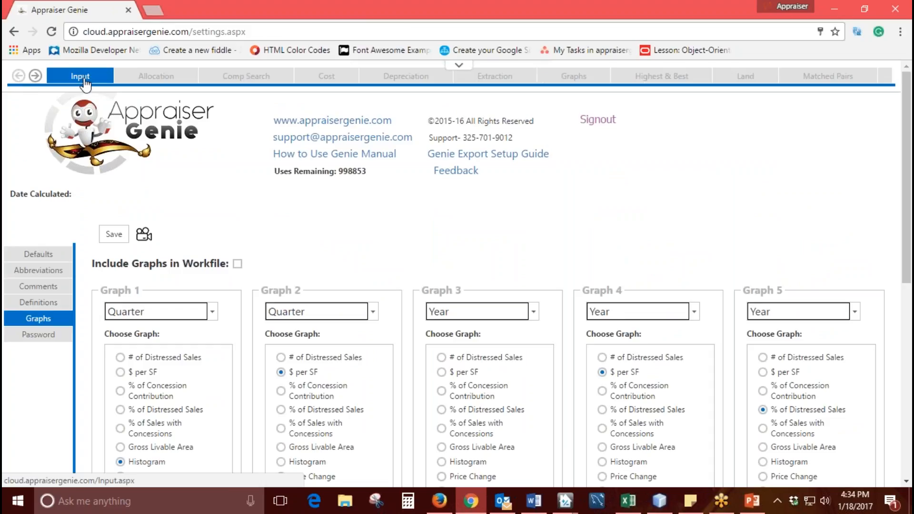
{"action": "left_click", "coordinate": [36, 76]}
{"action": "left_click", "coordinate": [36, 76]}
{"action": "left_click", "coordinate": [36, 76]}
{"action": "left_click", "coordinate": [36, 76]}
{"action": "left_click", "coordinate": [37, 76]}
{"action": "left_click", "coordinate": [36, 76]}
{"action": "left_click", "coordinate": [36, 77]}
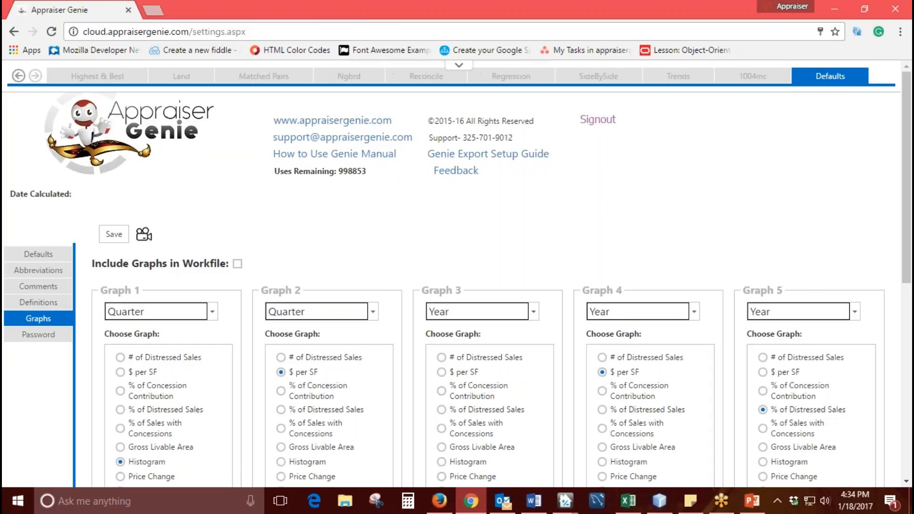
{"action": "left_click", "coordinate": [20, 77]}
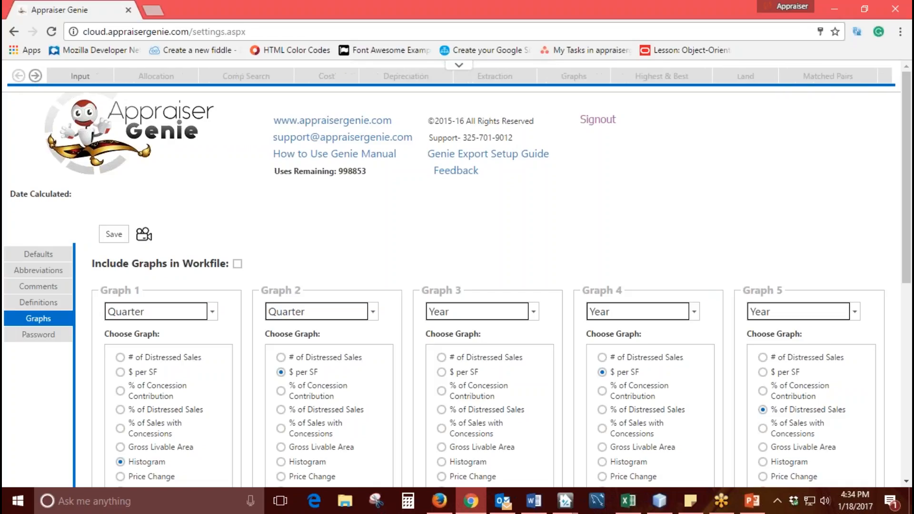
{"action": "left_click", "coordinate": [84, 78]}
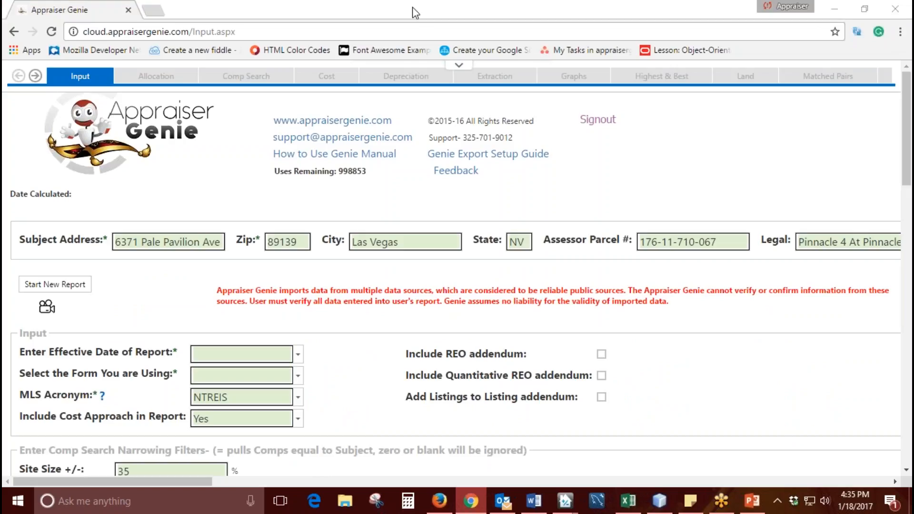
- Review the imported subject data on the Input page, checking the State, Assessor Parcel # and Legal fields
{"action": "left_click", "coordinate": [371, 5]}
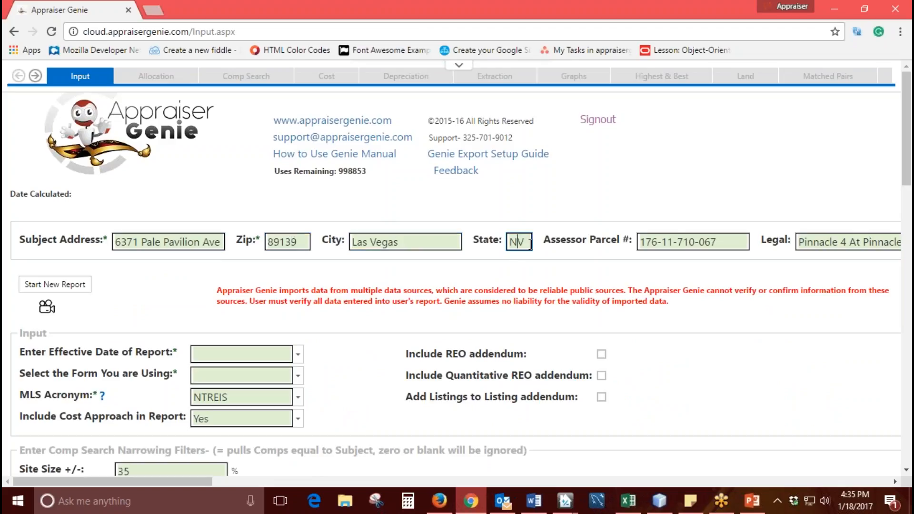
{"action": "left_click", "coordinate": [821, 243]}
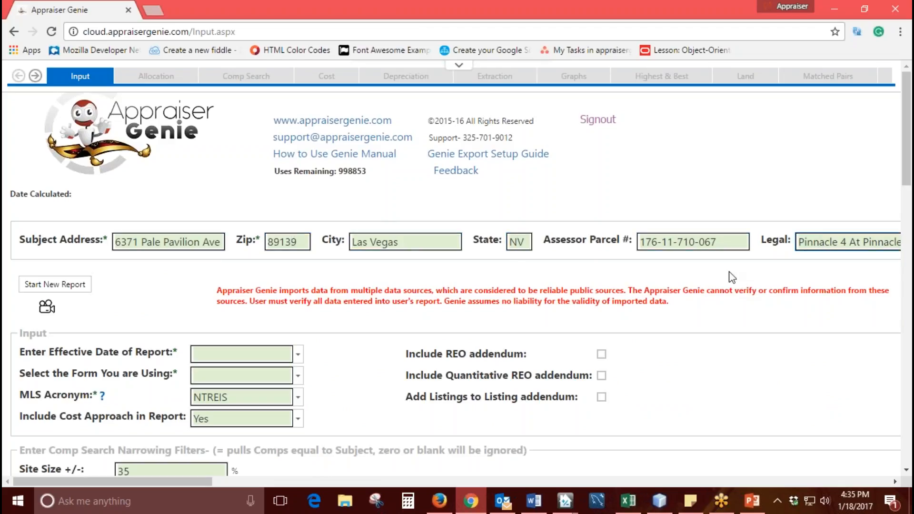
{"action": "left_click_drag", "start_coordinate": [721, 241], "coordinate": [640, 241]}
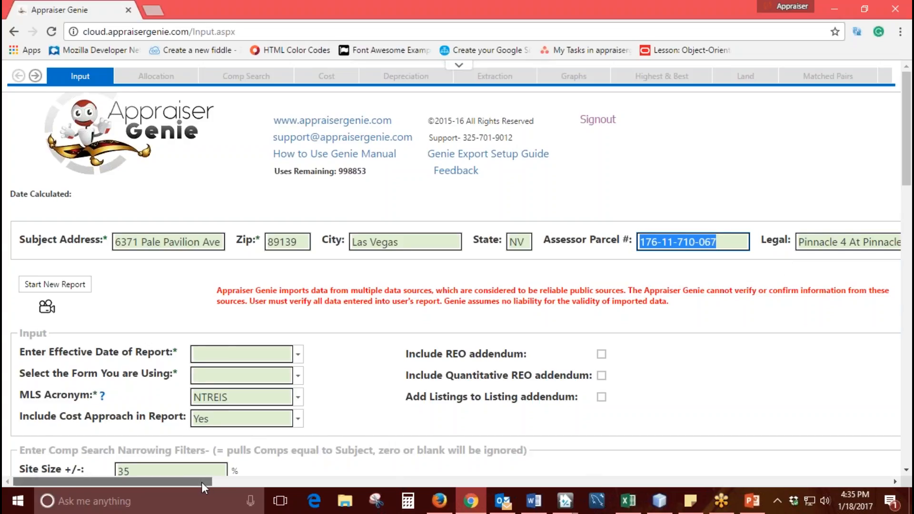
{"action": "left_click_drag", "start_coordinate": [201, 481], "coordinate": [242, 482]}
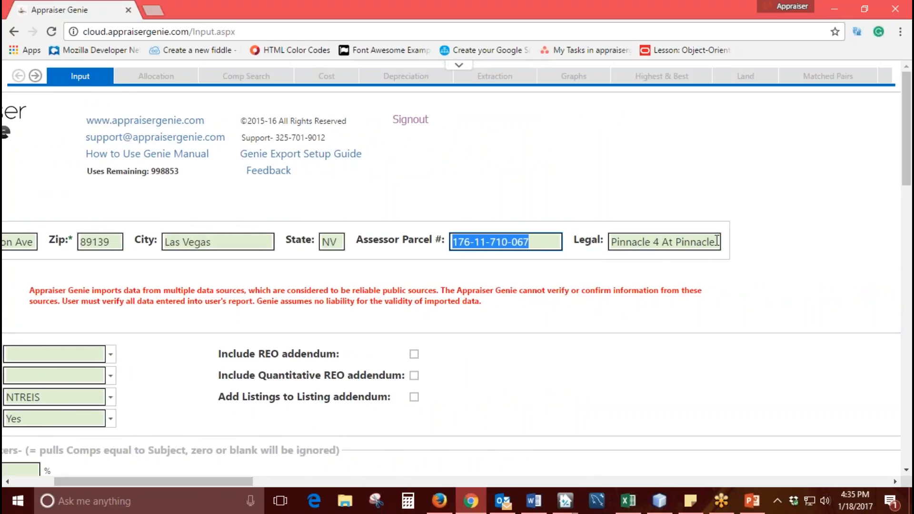
{"action": "left_click_drag", "start_coordinate": [717, 240], "coordinate": [607, 242]}
{"action": "left_click", "coordinate": [574, 271]}
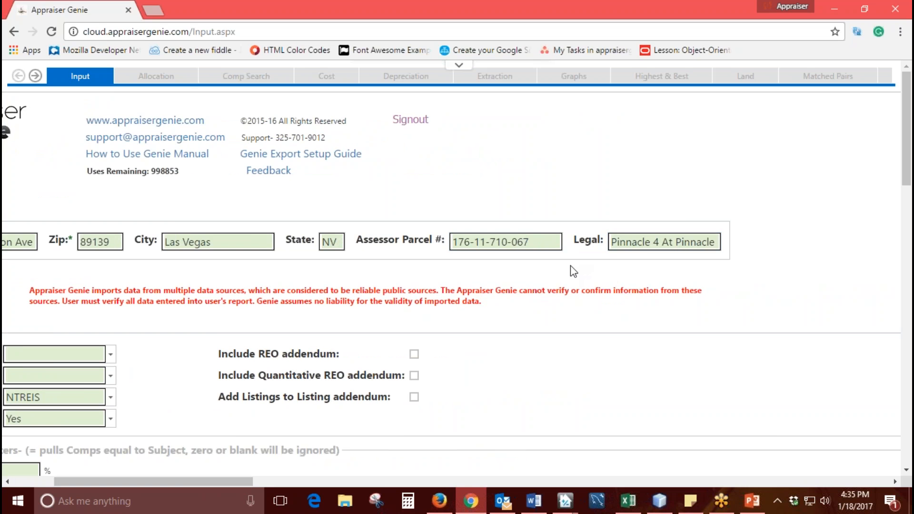
- Switch to TOTAL, check the Legal Description and Assessor's Parcel # fields on URAR Page 1, and return to the Appraiser Genie Input page
{"action": "left_click", "coordinate": [565, 500]}
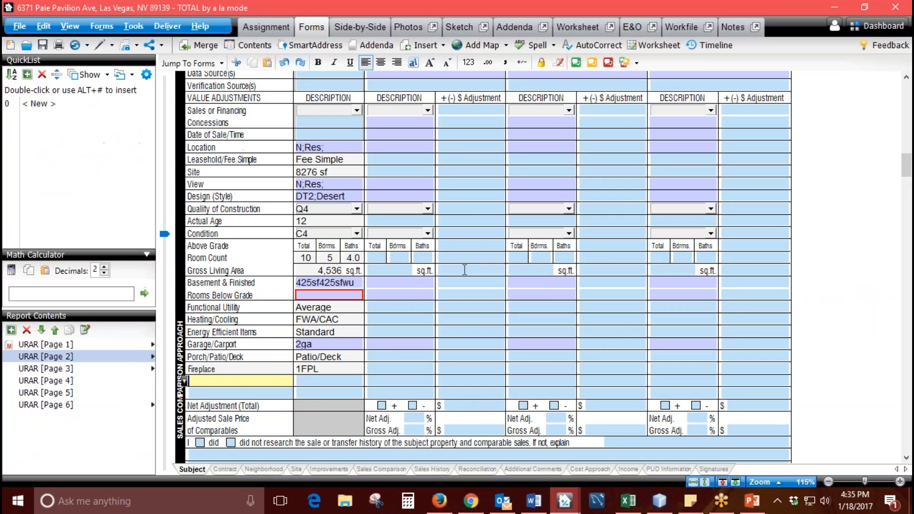
{"action": "left_click", "coordinate": [115, 344]}
{"action": "left_click", "coordinate": [341, 175]}
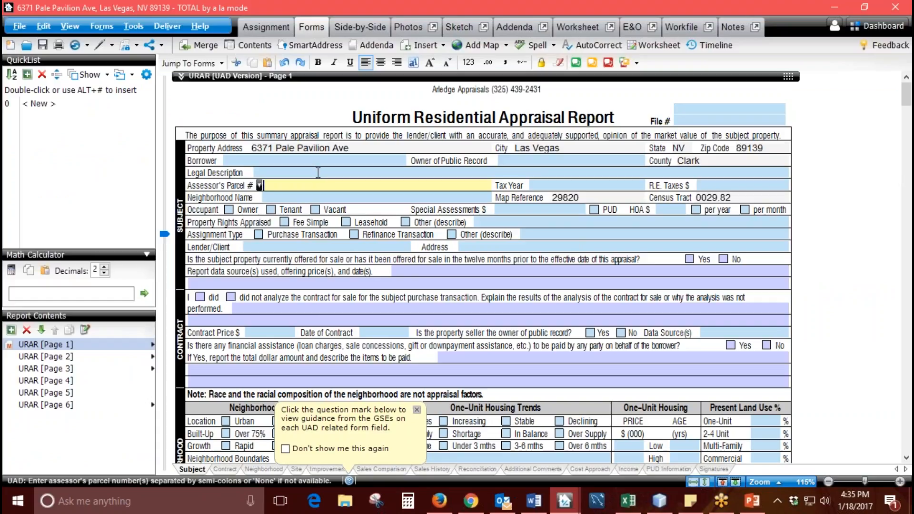
{"action": "left_click", "coordinate": [318, 172]}
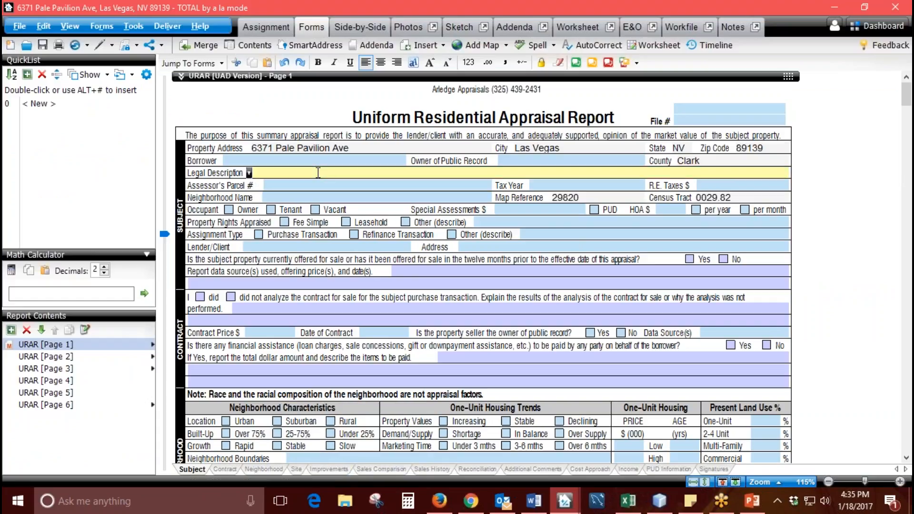
{"action": "key", "text": "Tab"}
{"action": "left_click", "coordinate": [283, 175]}
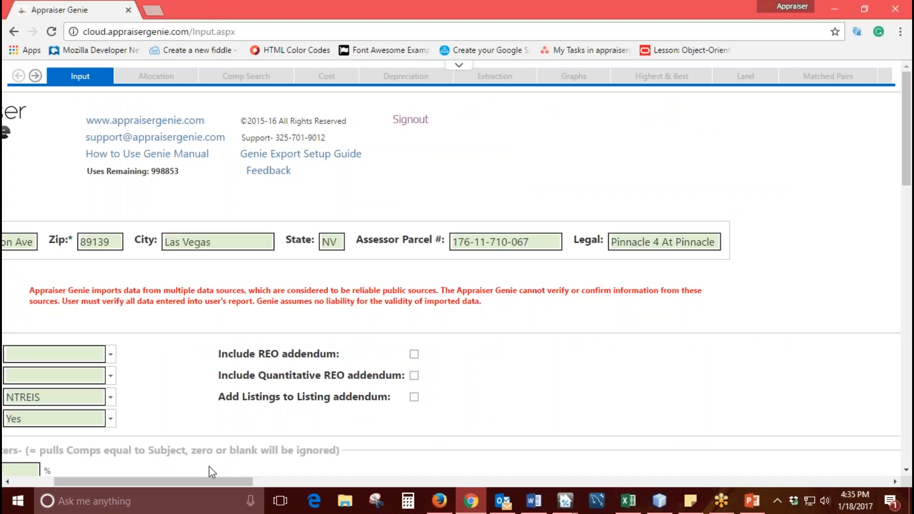
{"action": "left_click_drag", "start_coordinate": [212, 479], "coordinate": [106, 481]}
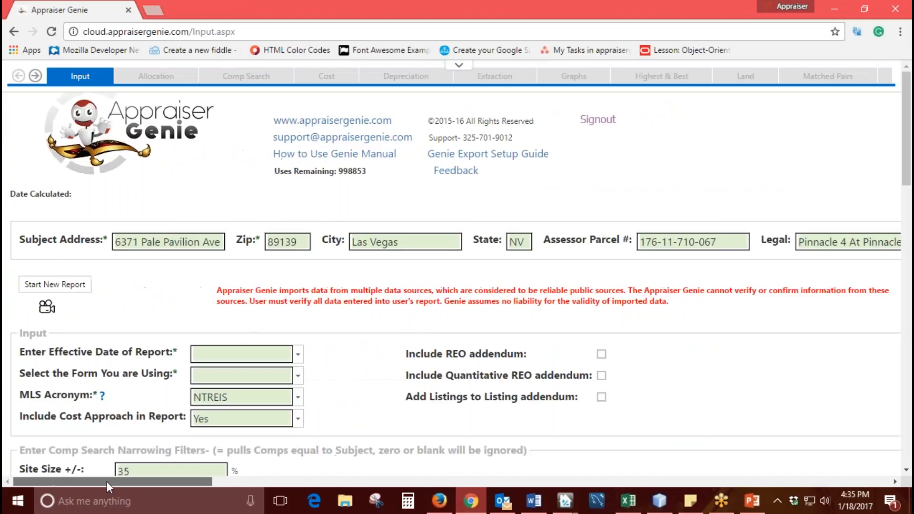
- Set the effective date of the report to today's date, 1/18/2017
{"action": "left_click", "coordinate": [742, 26]}
{"action": "left_click", "coordinate": [309, 287]}
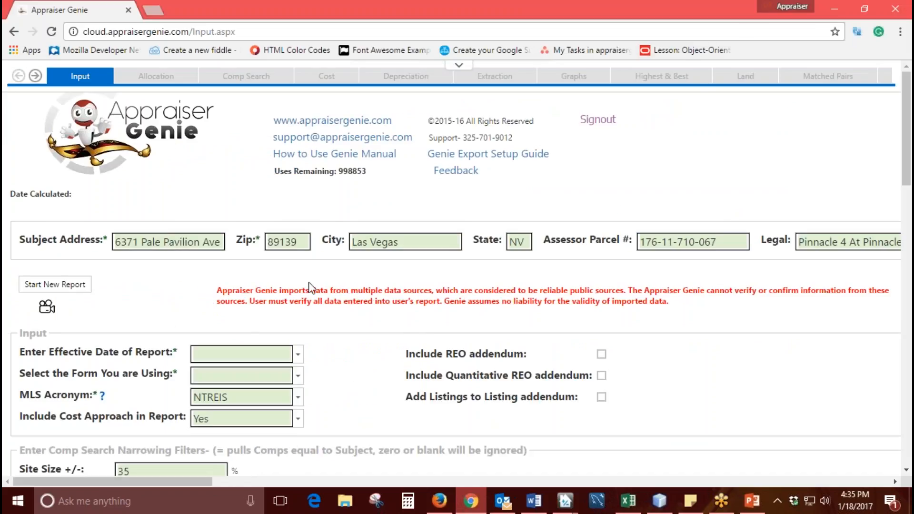
{"action": "scroll", "coordinate": [303, 286], "scroll_direction": "down", "scroll_amount": 3}
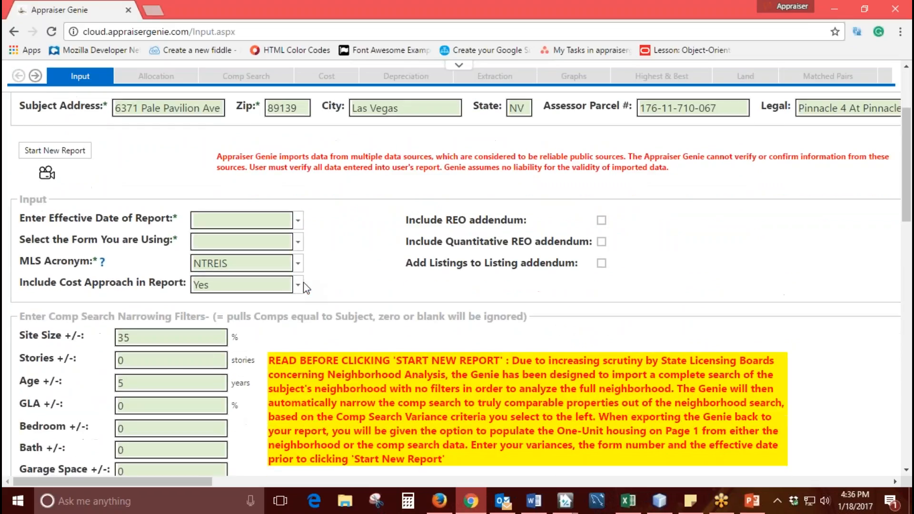
{"action": "left_click_drag", "start_coordinate": [42, 219], "coordinate": [174, 220]}
{"action": "left_click", "coordinate": [297, 220]}
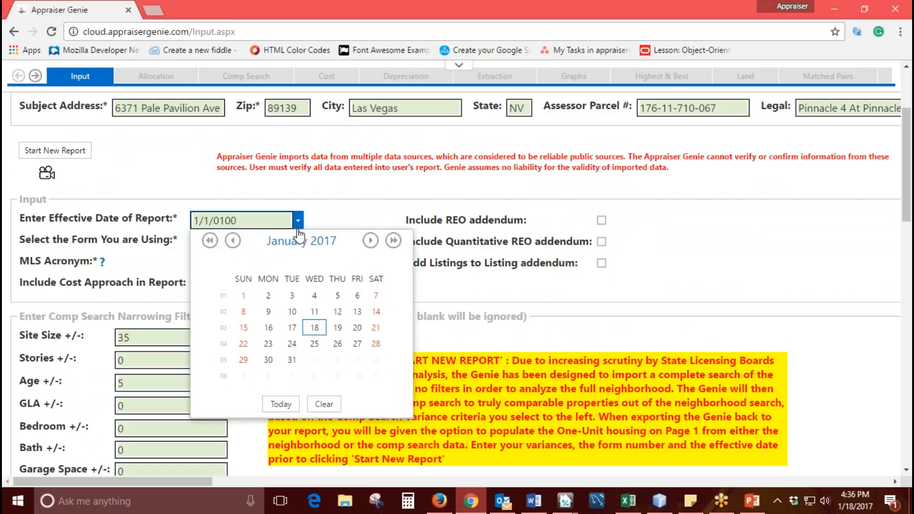
{"action": "left_click", "coordinate": [281, 404]}
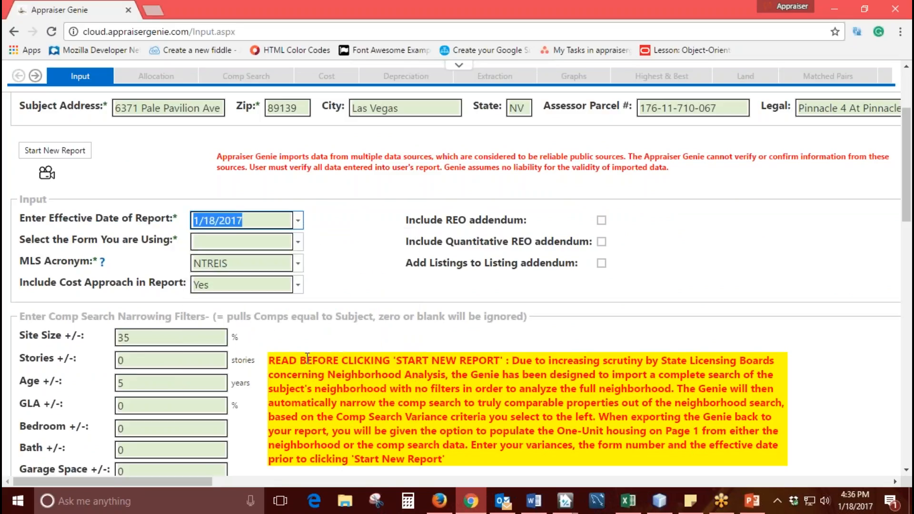
- Look through the available forms and choose 1004UAD - 1 to 4 Family as the form being used
{"action": "left_click_drag", "start_coordinate": [53, 240], "coordinate": [173, 241]}
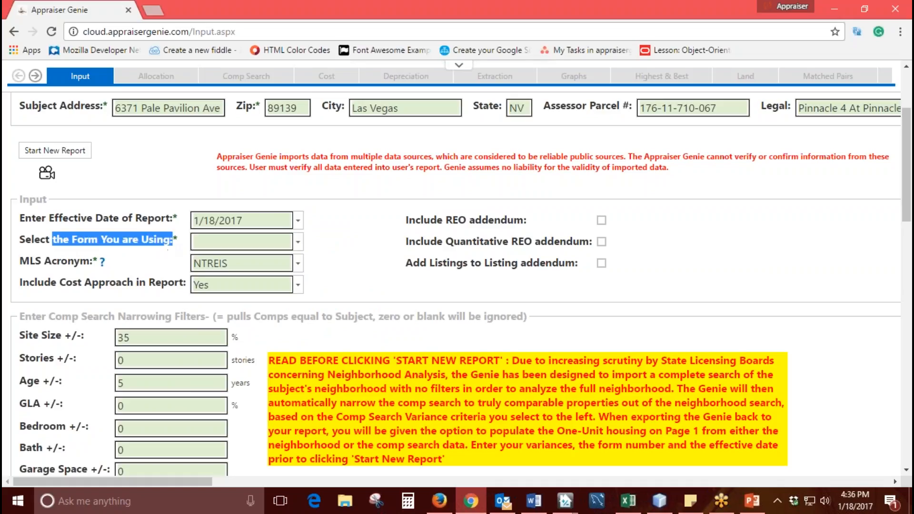
{"action": "left_click", "coordinate": [298, 241]}
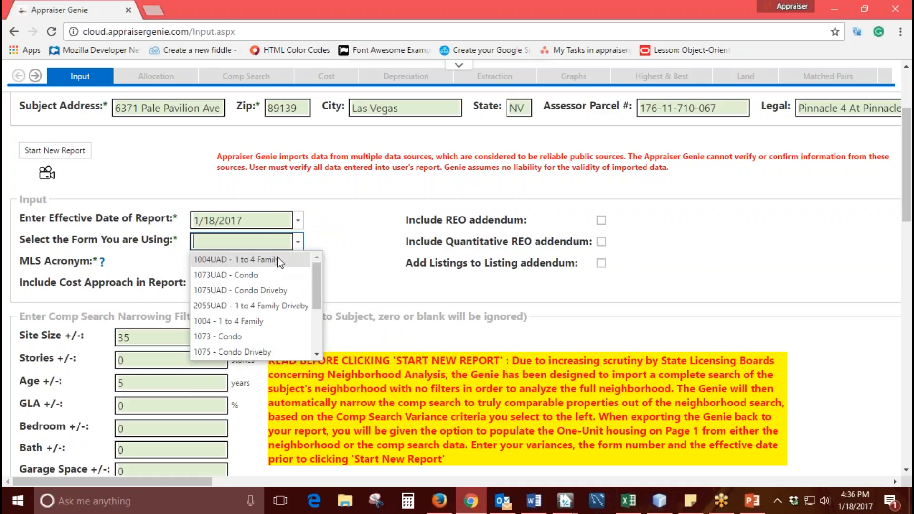
{"action": "left_click_drag", "start_coordinate": [317, 279], "coordinate": [316, 318]}
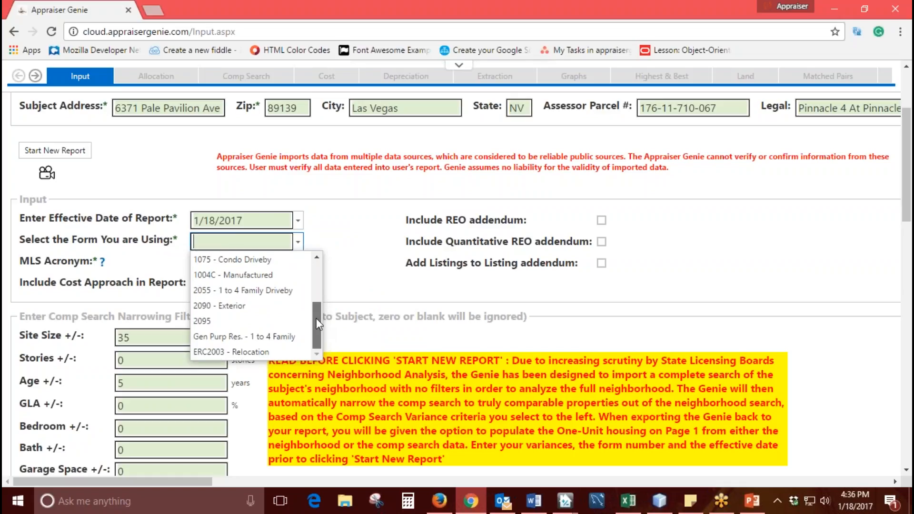
{"action": "left_click_drag", "start_coordinate": [316, 318], "coordinate": [320, 264]}
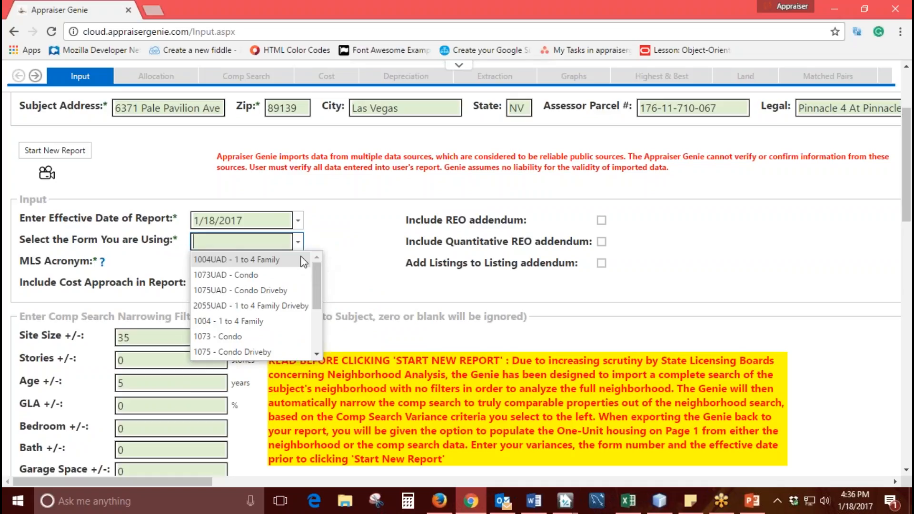
{"action": "left_click", "coordinate": [303, 262]}
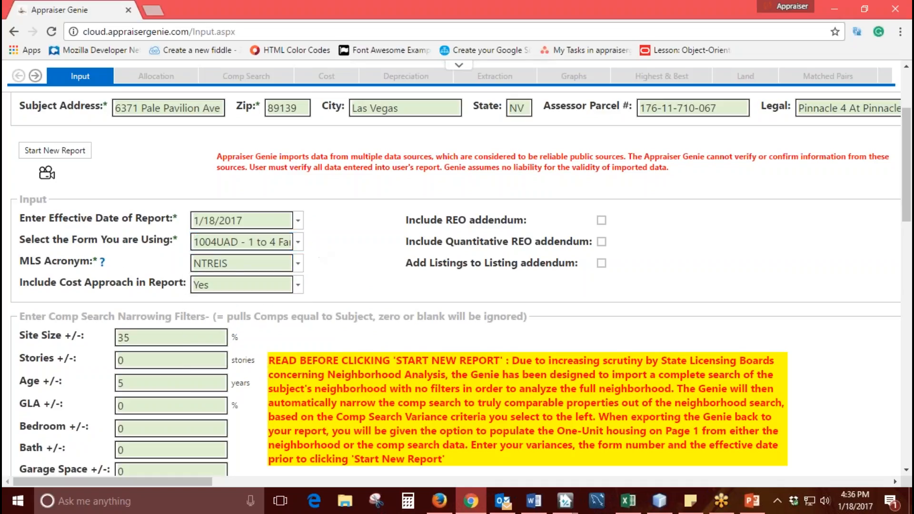
- Set the MLS Acronym to GLVAR and choose Yes for Include Cost Approach in Report
{"action": "left_click_drag", "start_coordinate": [99, 261], "coordinate": [30, 262]}
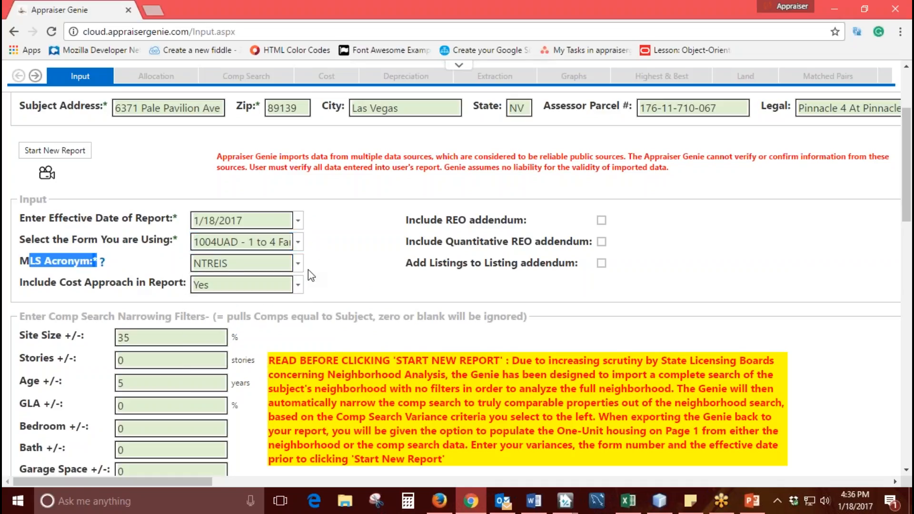
{"action": "left_click", "coordinate": [296, 264]}
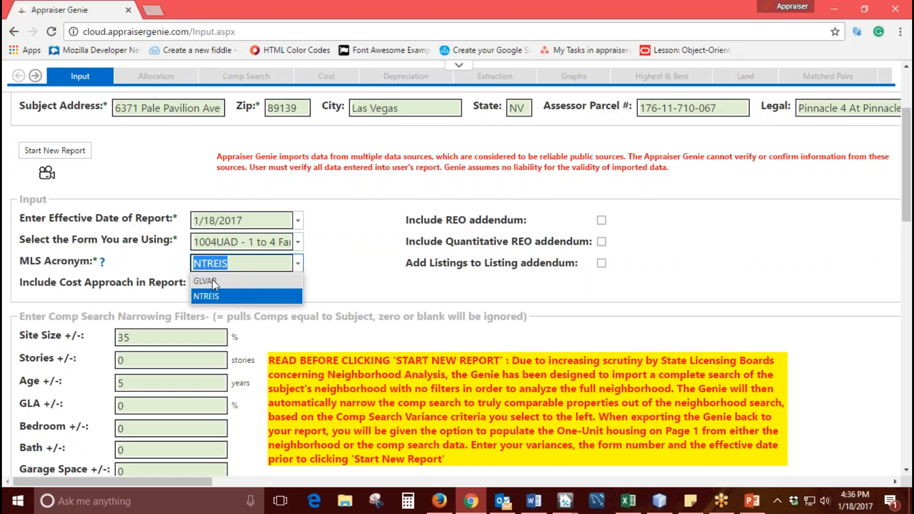
{"action": "left_click", "coordinate": [256, 281]}
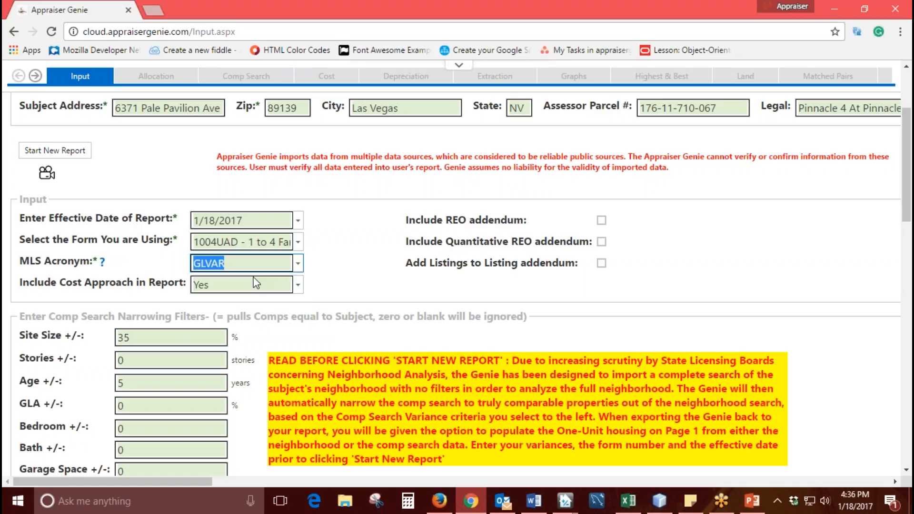
{"action": "left_click_drag", "start_coordinate": [37, 283], "coordinate": [182, 286]}
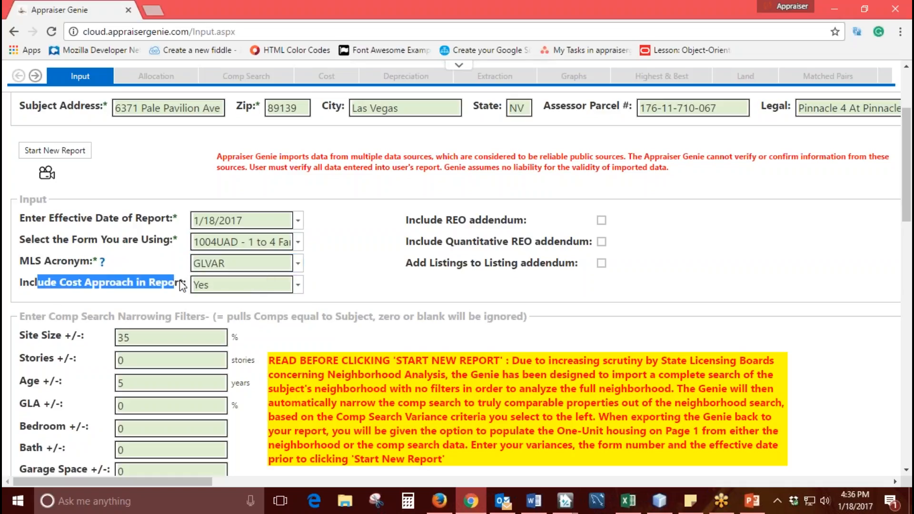
{"action": "left_click", "coordinate": [298, 285]}
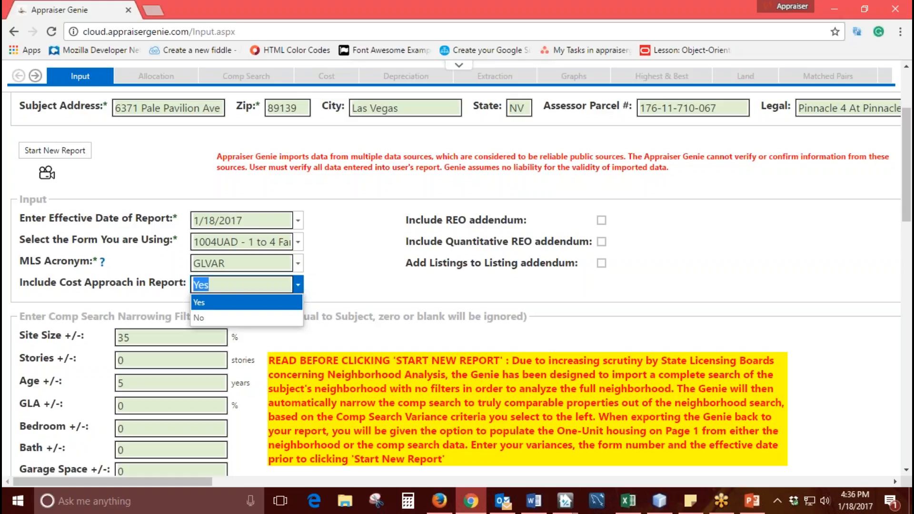
{"action": "left_click", "coordinate": [264, 305]}
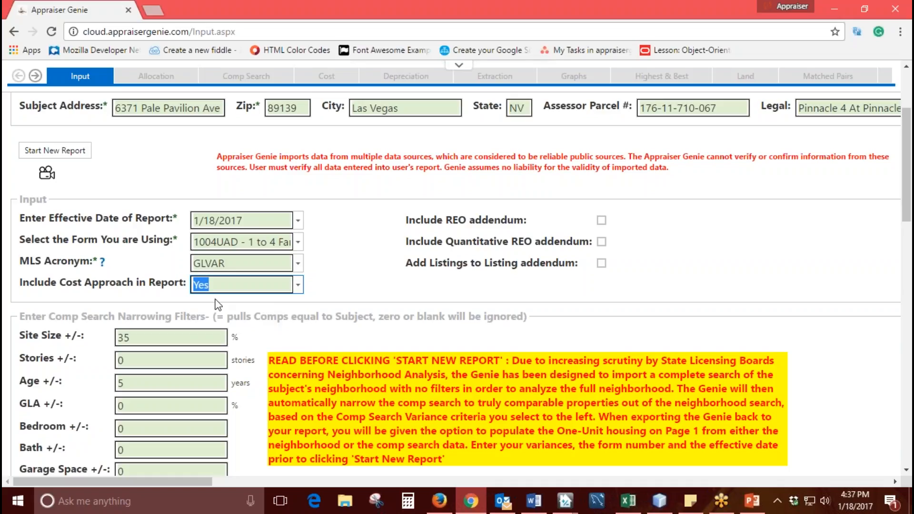
{"action": "left_click", "coordinate": [379, 257]}
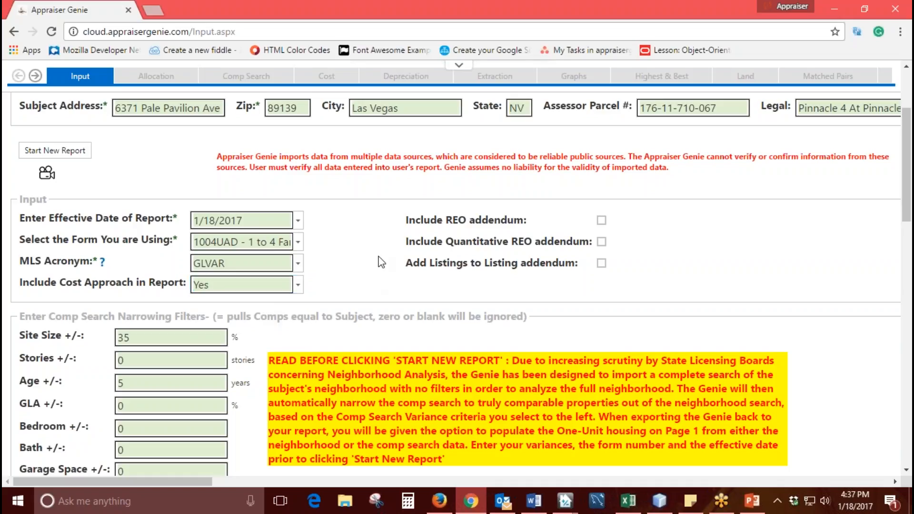
- Review the REO addendum, Quantitative REO addendum and Add Listings to Listing addendum options
{"action": "left_click_drag", "start_coordinate": [415, 220], "coordinate": [523, 222]}
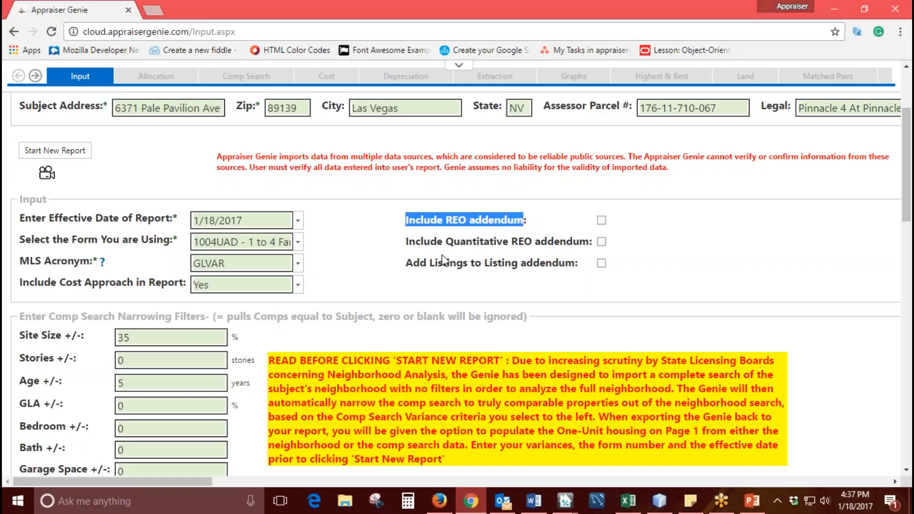
{"action": "left_click_drag", "start_coordinate": [406, 242], "coordinate": [575, 243]}
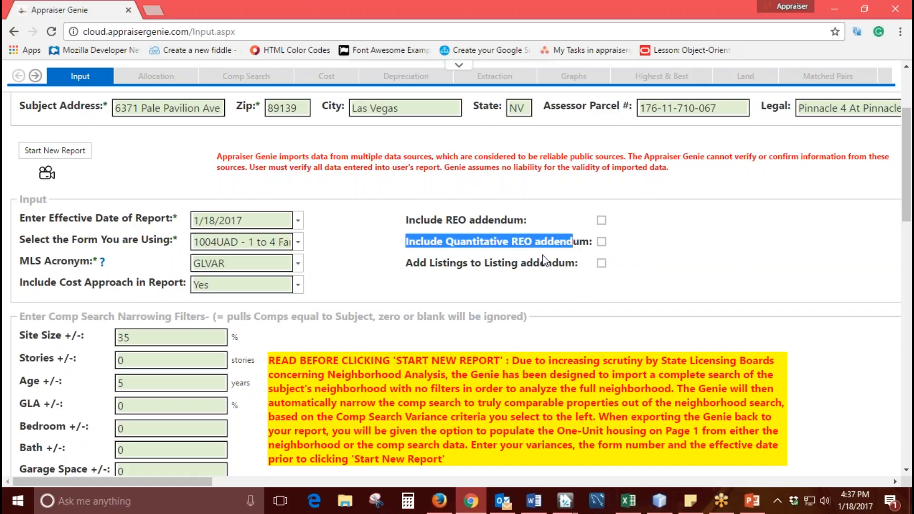
{"action": "left_click_drag", "start_coordinate": [406, 263], "coordinate": [575, 274]}
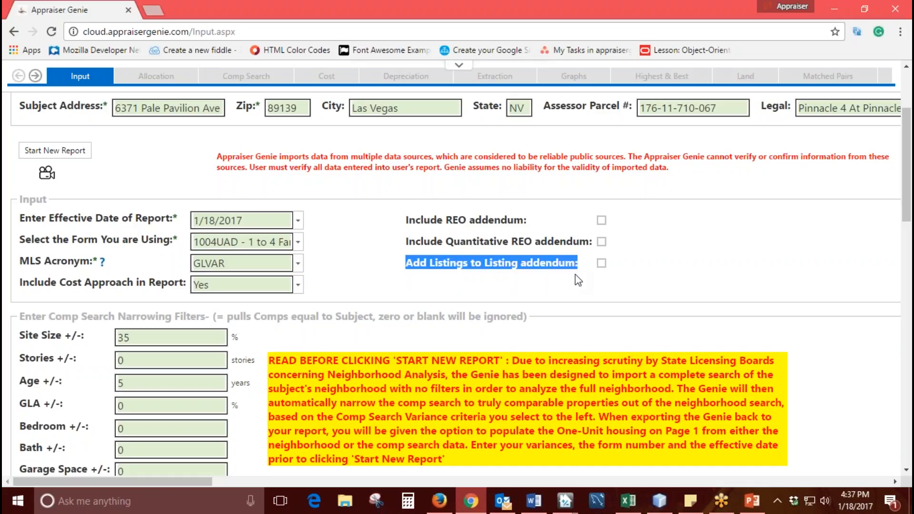
{"action": "left_click", "coordinate": [575, 274]}
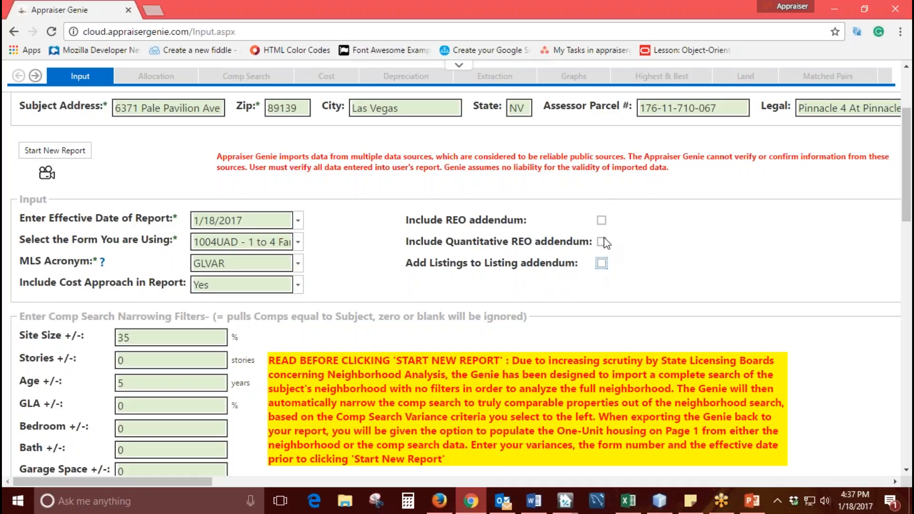
{"action": "left_click", "coordinate": [601, 220]}
{"action": "left_click", "coordinate": [601, 242]}
- Examine the Comp Search Narrowing Filters section and its instruction about how zero or blank values are treated
{"action": "scroll", "coordinate": [364, 271], "scroll_direction": "down", "scroll_amount": 3}
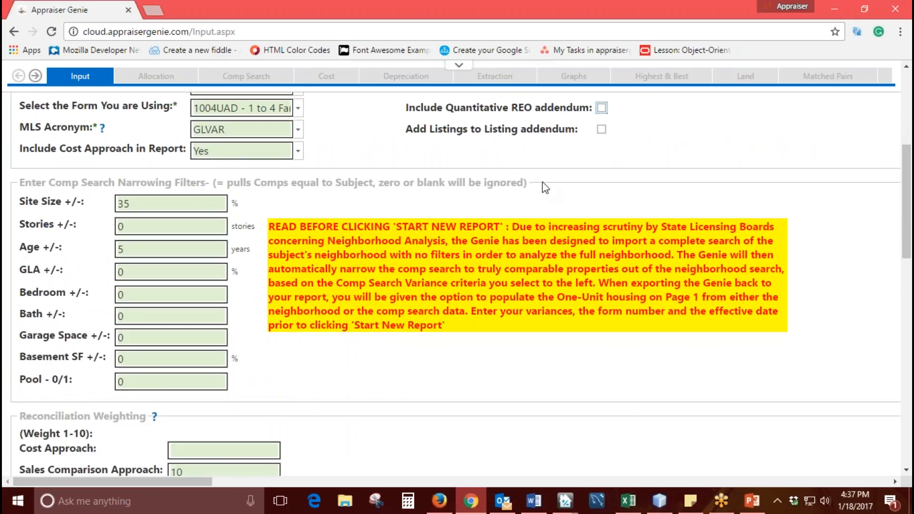
{"action": "left_click_drag", "start_coordinate": [19, 182], "coordinate": [532, 185]}
{"action": "left_click", "coordinate": [537, 196]}
- Look through the list of available forms again and reselect 1004UAD - 1 to 4 Family
{"action": "scroll", "coordinate": [301, 162], "scroll_direction": "up", "scroll_amount": 2}
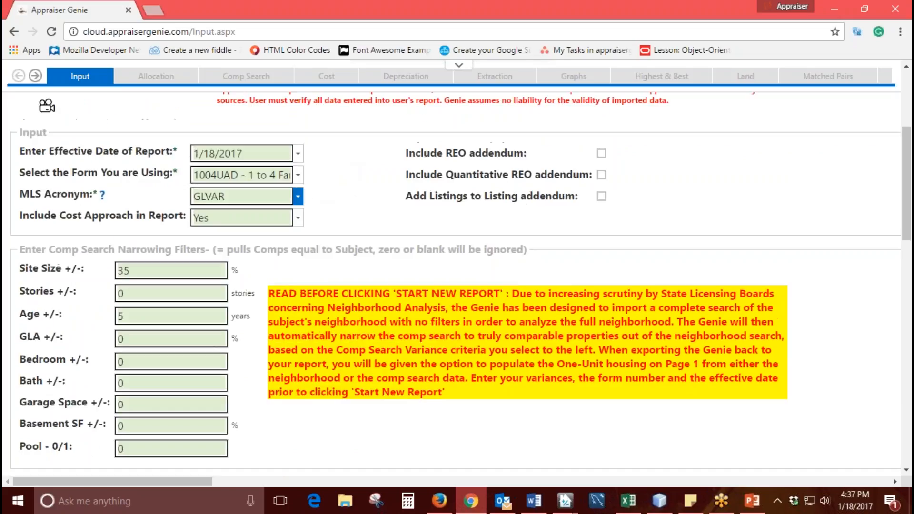
{"action": "left_click", "coordinate": [298, 174]}
{"action": "left_click_drag", "start_coordinate": [315, 210], "coordinate": [315, 256]}
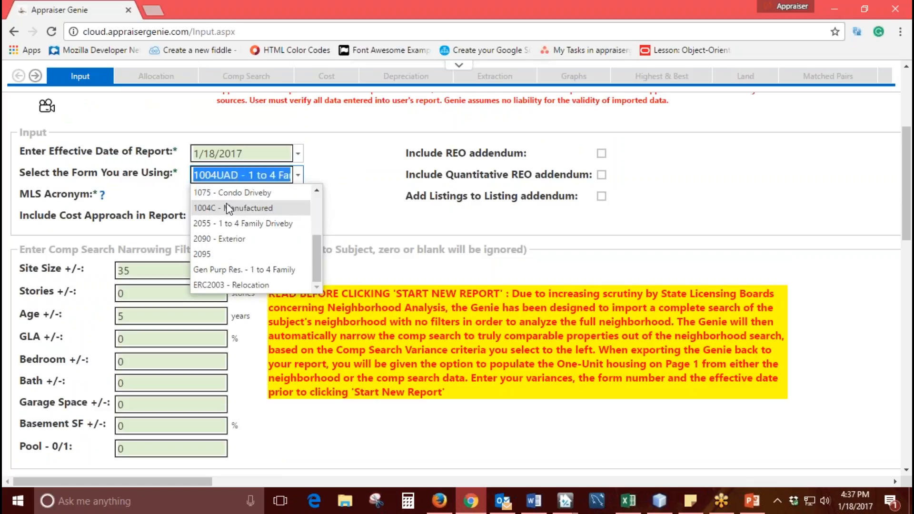
{"action": "left_click_drag", "start_coordinate": [316, 251], "coordinate": [316, 205]}
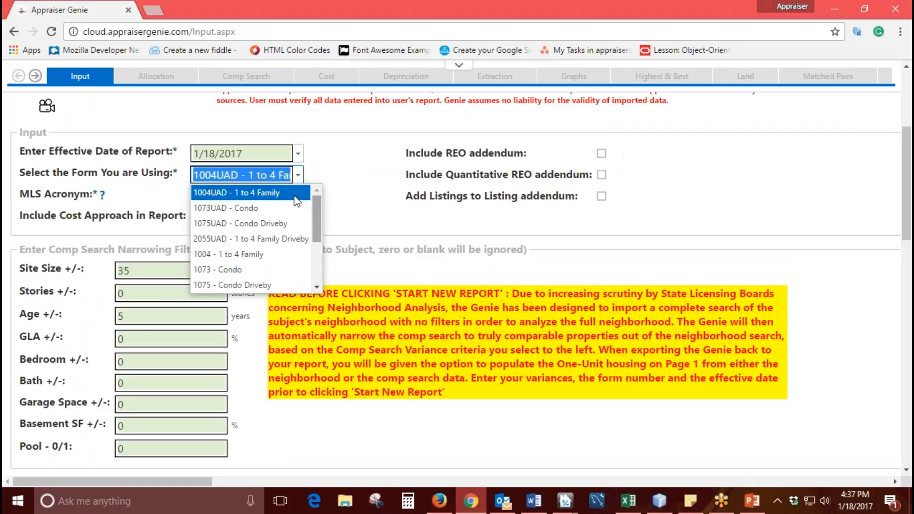
{"action": "left_click", "coordinate": [296, 196]}
{"action": "left_click", "coordinate": [351, 195]}
- Check the Subject Address field and the comp search filter values on the Input page
{"action": "scroll", "coordinate": [351, 196], "scroll_direction": "down", "scroll_amount": 1}
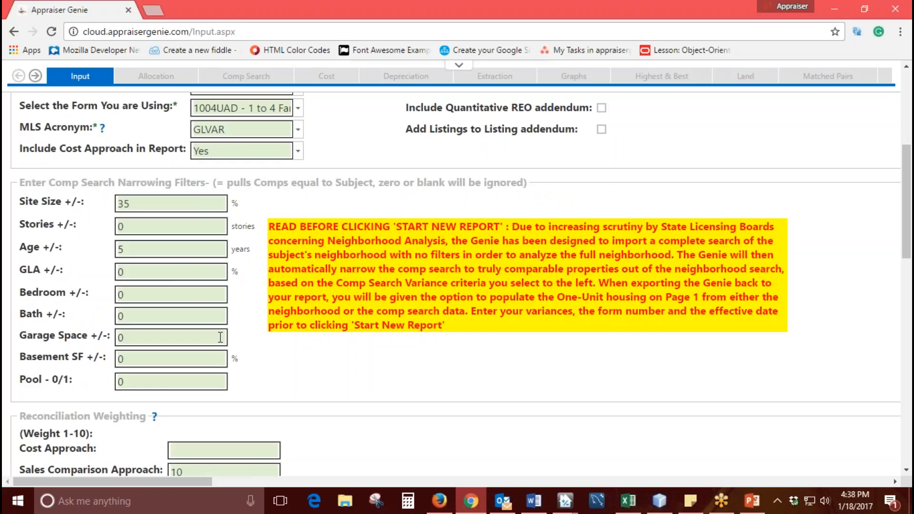
{"action": "scroll", "coordinate": [220, 337], "scroll_direction": "up", "scroll_amount": 2}
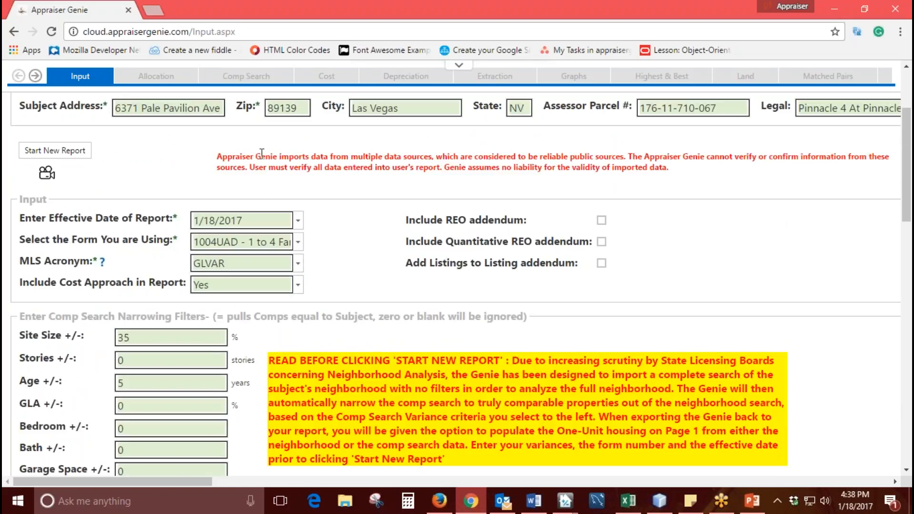
{"action": "left_click", "coordinate": [124, 108]}
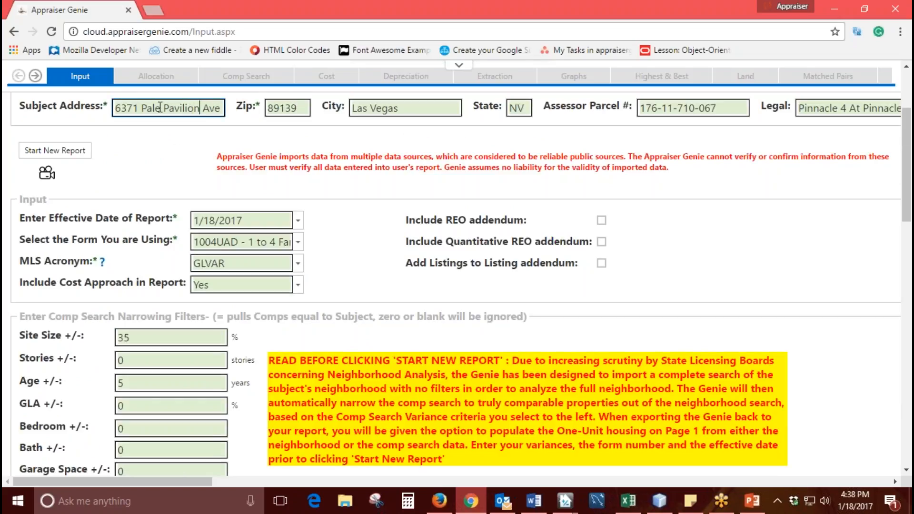
{"action": "scroll", "coordinate": [361, 375], "scroll_direction": "down", "scroll_amount": 1}
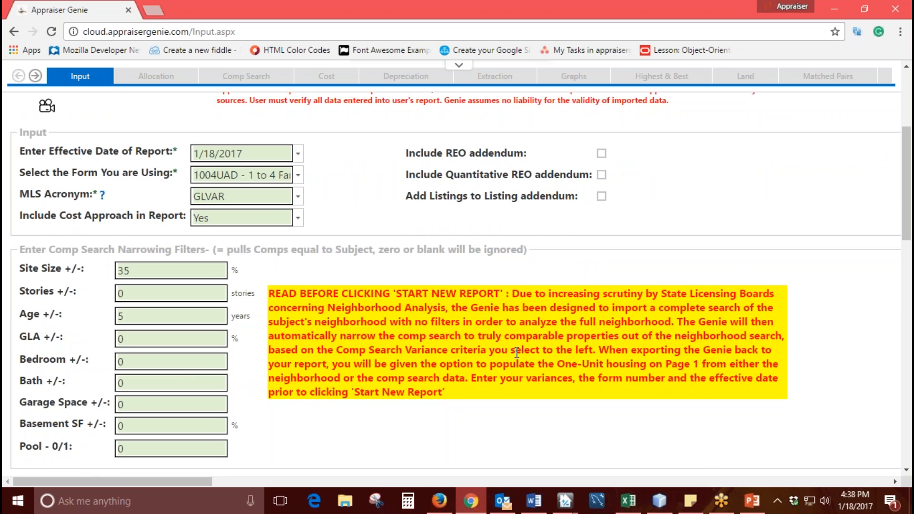
- Switch to the Appraiser Genie (24).csv export in Excel and go to its first row and column
{"action": "left_click", "coordinate": [628, 500]}
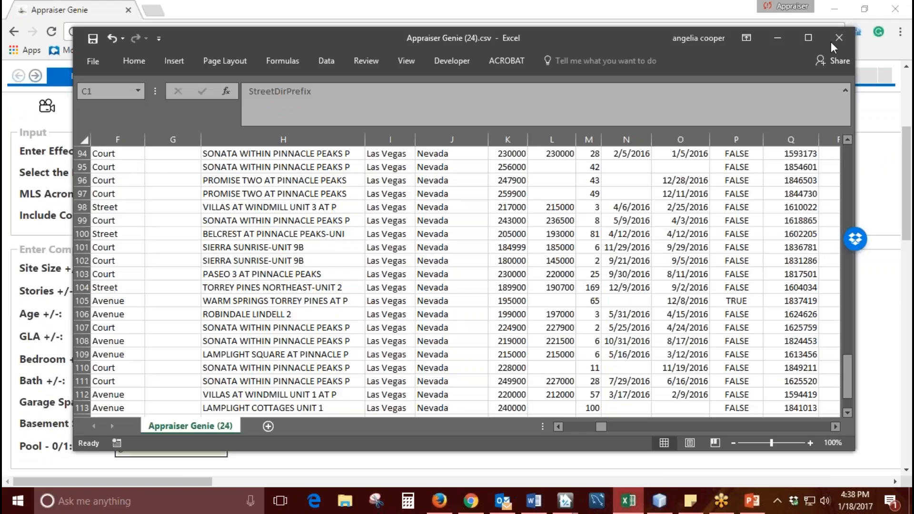
{"action": "left_click", "coordinate": [889, 34]}
{"action": "left_click", "coordinate": [842, 74]}
{"action": "scroll", "coordinate": [270, 298], "scroll_direction": "up", "scroll_amount": 15}
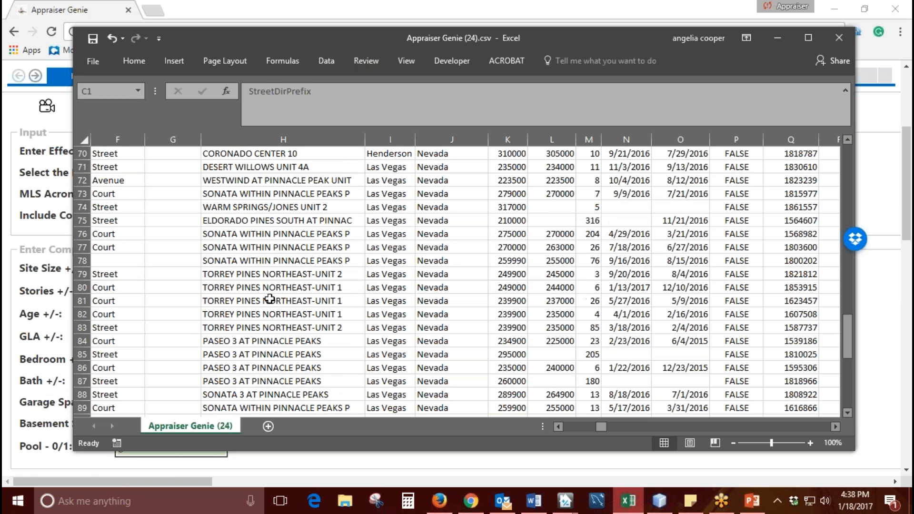
{"action": "scroll", "coordinate": [270, 299], "scroll_direction": "up", "scroll_amount": 16}
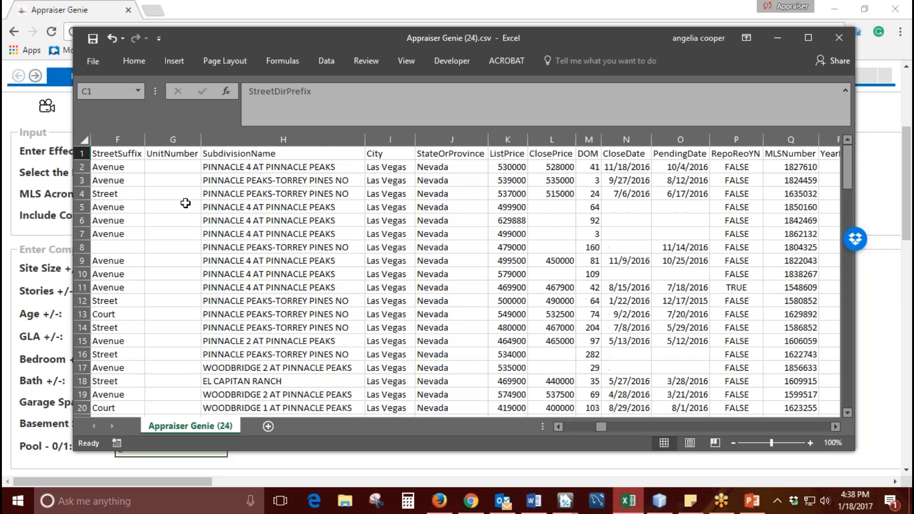
{"action": "left_click_drag", "start_coordinate": [601, 428], "coordinate": [561, 425]}
- Examine the MLS export's column headers from Status through ListOfficeName, and return to the first columns
{"action": "left_click", "coordinate": [107, 153]}
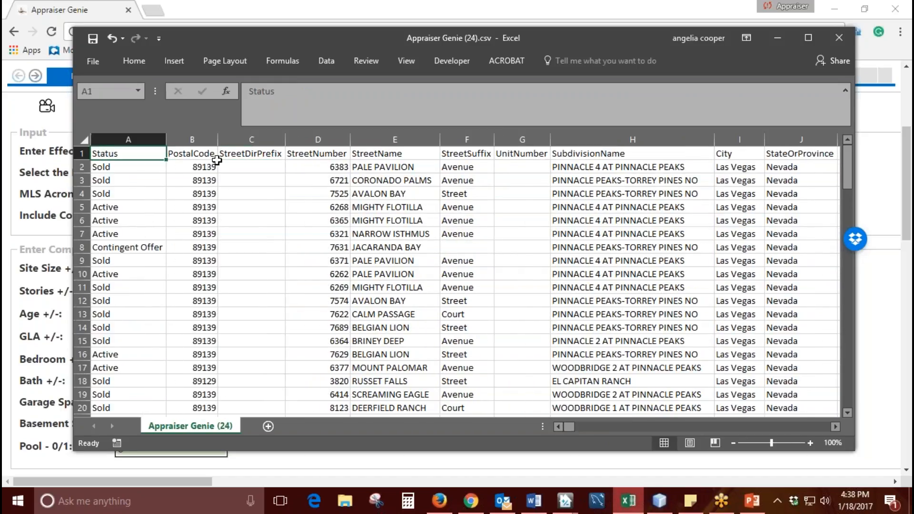
{"action": "left_click", "coordinate": [204, 152]}
{"action": "left_click", "coordinate": [259, 155]}
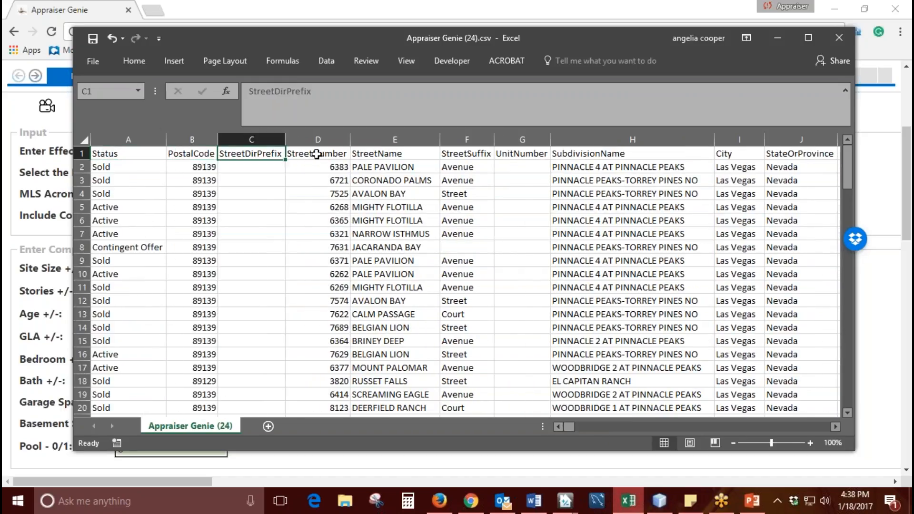
{"action": "left_click", "coordinate": [317, 154]}
{"action": "left_click", "coordinate": [393, 152]}
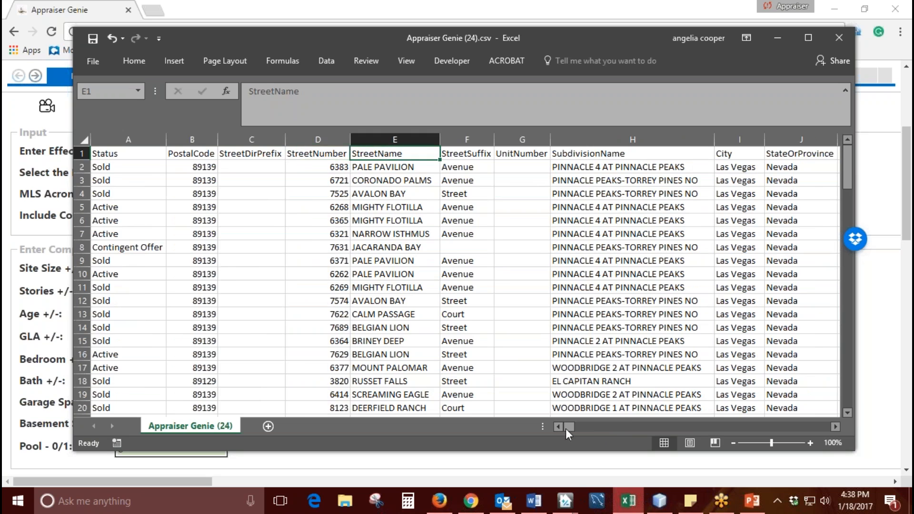
{"action": "left_click_drag", "start_coordinate": [569, 427], "coordinate": [781, 427]}
{"action": "left_click", "coordinate": [780, 153]}
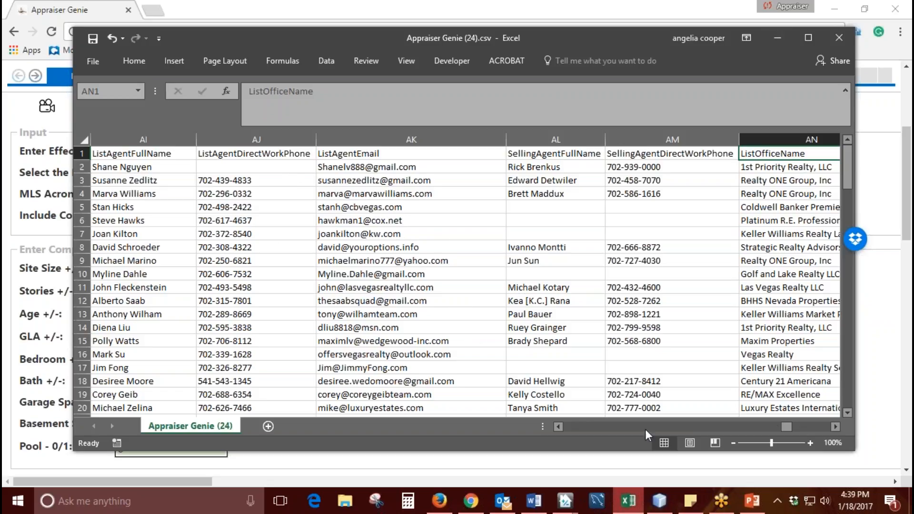
{"action": "left_click_drag", "start_coordinate": [775, 422], "coordinate": [554, 426]}
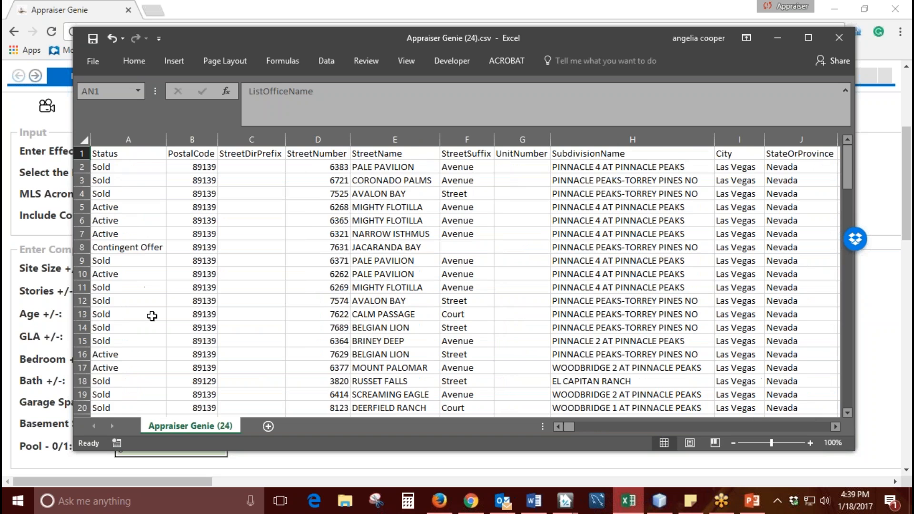
- Look through the MLS export's records down to the last row, then check the first two SubdivisionName entries
{"action": "scroll", "coordinate": [154, 318], "scroll_direction": "down", "scroll_amount": 3}
{"action": "scroll", "coordinate": [154, 318], "scroll_direction": "down", "scroll_amount": 20}
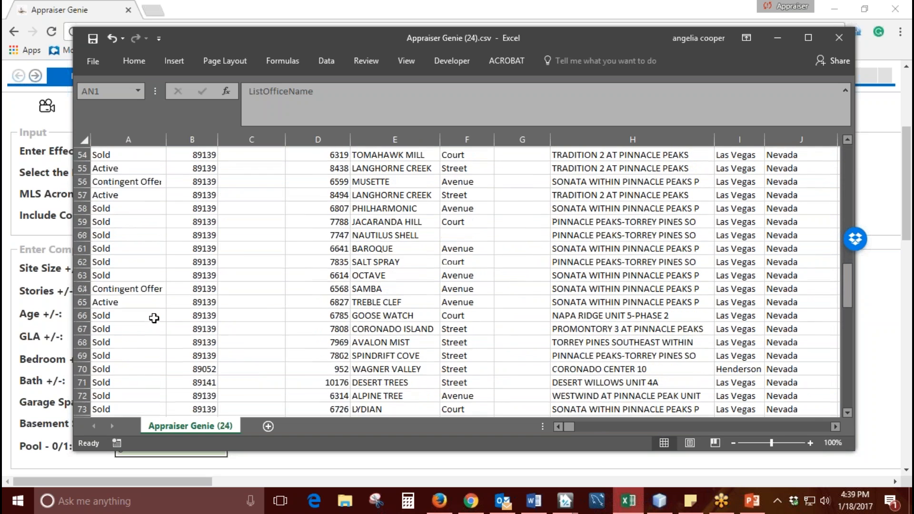
{"action": "scroll", "coordinate": [154, 318], "scroll_direction": "down", "scroll_amount": 11}
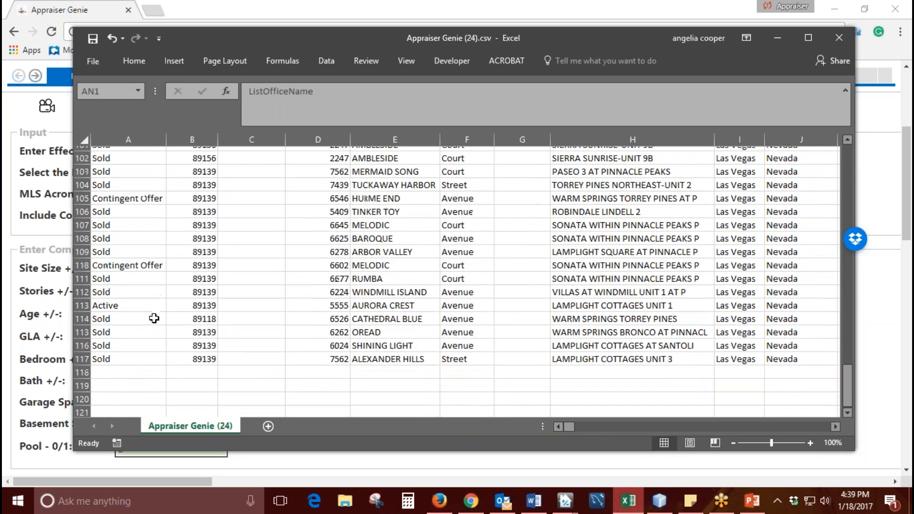
{"action": "left_click", "coordinate": [82, 340]}
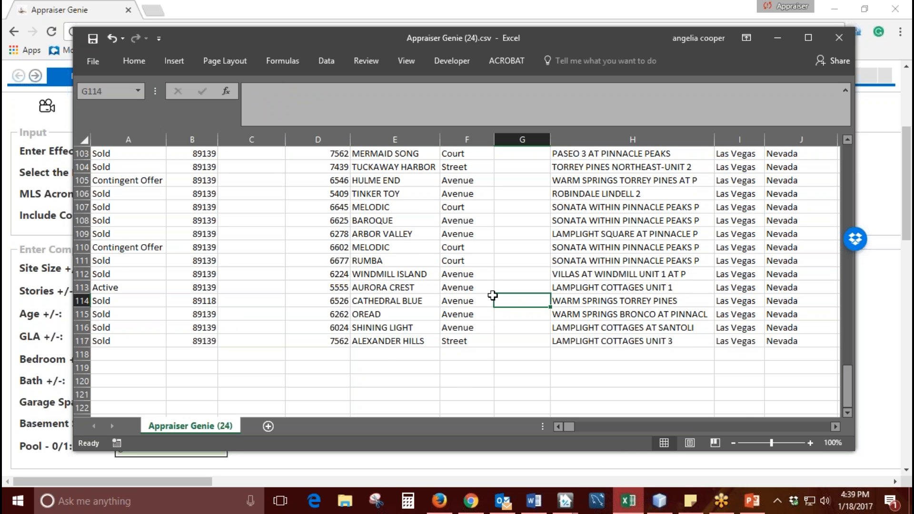
{"action": "scroll", "coordinate": [604, 311], "scroll_direction": "up", "scroll_amount": 20}
{"action": "scroll", "coordinate": [603, 310], "scroll_direction": "up", "scroll_amount": 13}
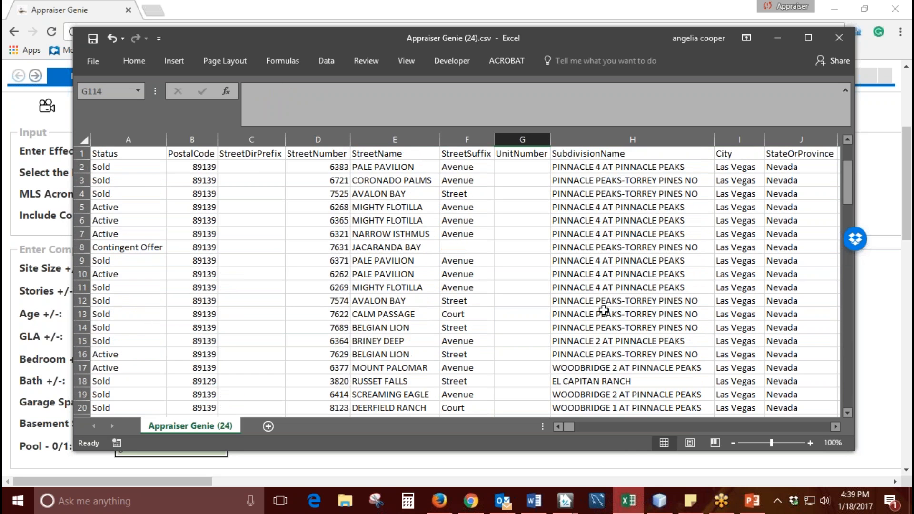
{"action": "left_click", "coordinate": [628, 166]}
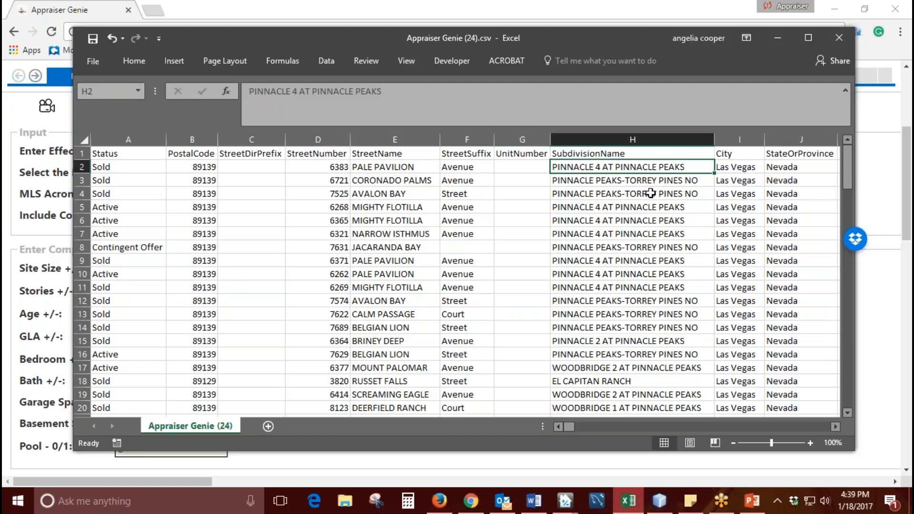
{"action": "left_click", "coordinate": [643, 181]}
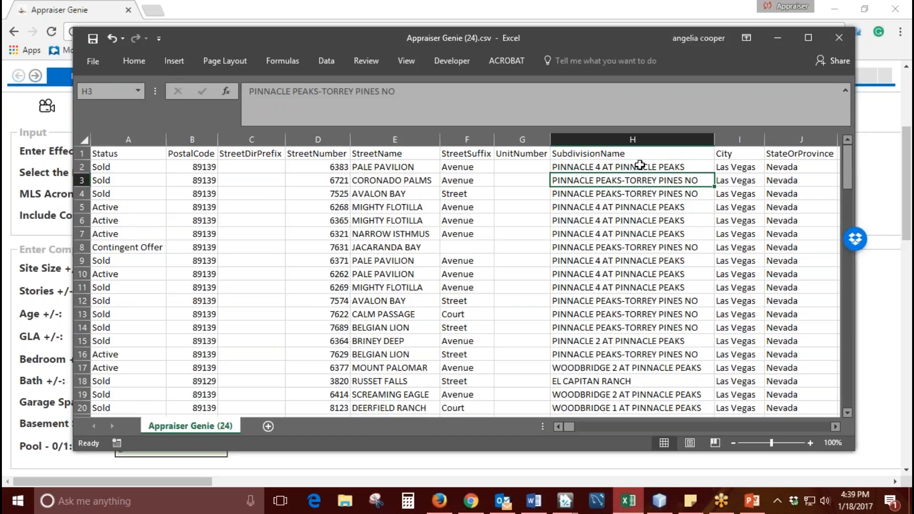
- Switch back to Appraiser Genie's Input page and check the Site Size, Stories and Age comp search filters
{"action": "left_click", "coordinate": [776, 38]}
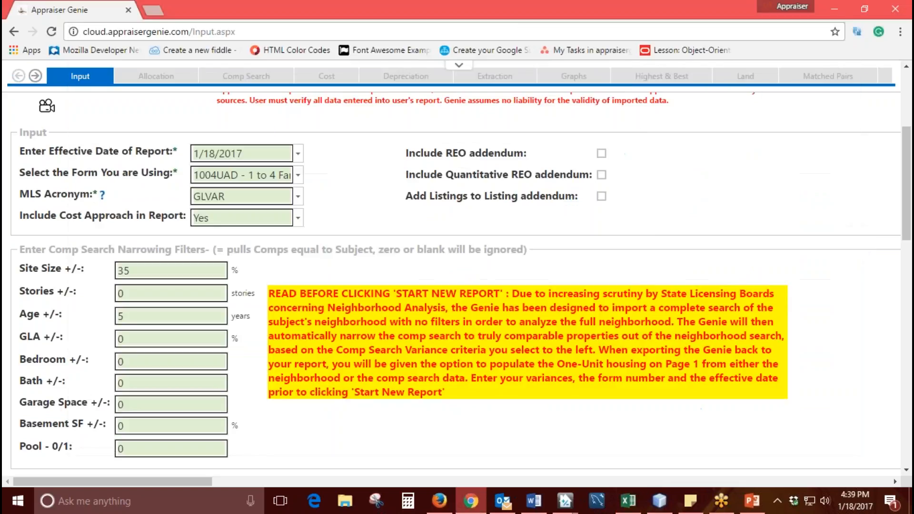
{"action": "left_click_drag", "start_coordinate": [89, 270], "coordinate": [26, 270]}
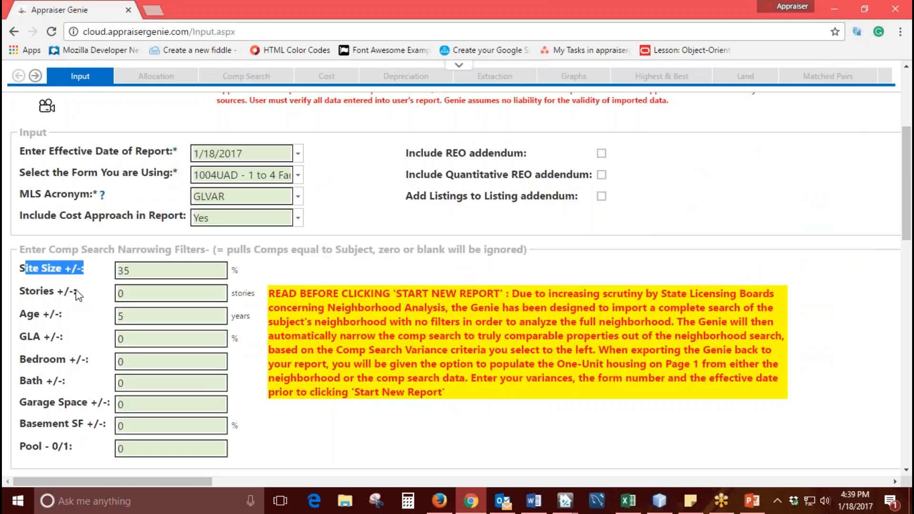
{"action": "left_click_drag", "start_coordinate": [76, 292], "coordinate": [19, 293]}
{"action": "left_click", "coordinate": [81, 302]}
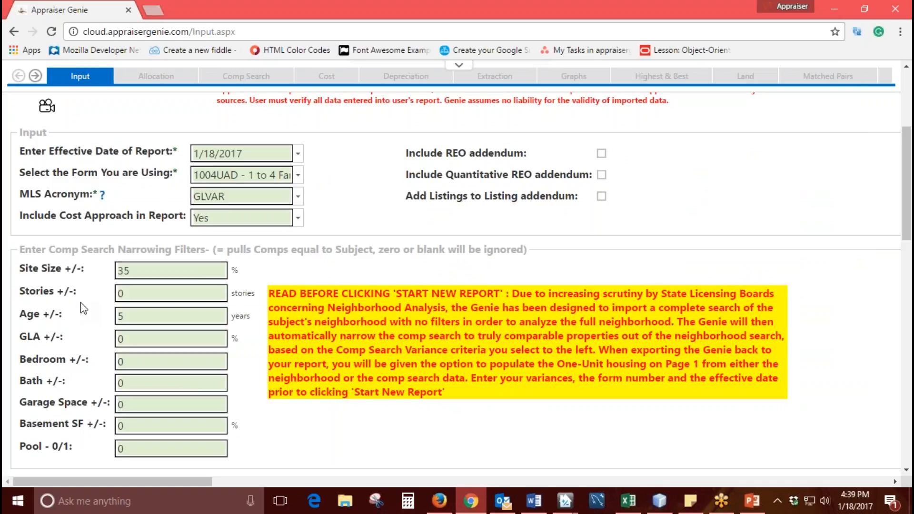
{"action": "scroll", "coordinate": [81, 302], "scroll_direction": "down", "scroll_amount": 1}
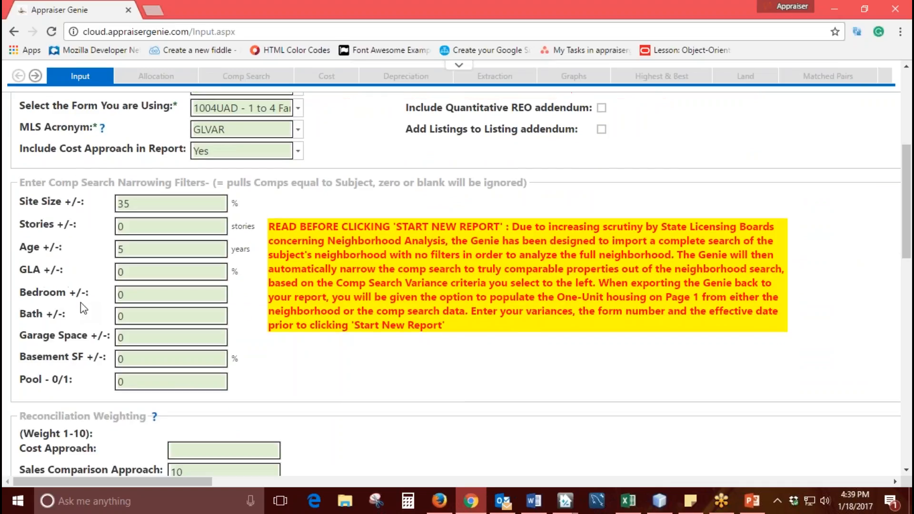
{"action": "left_click_drag", "start_coordinate": [77, 225], "coordinate": [19, 225]}
{"action": "left_click_drag", "start_coordinate": [71, 249], "coordinate": [17, 247]}
{"action": "left_click", "coordinate": [76, 249]}
- Switch to TOTAL, go to the URAR Improvements section, and check the subject site size in the narrowing parameters sticky note
{"action": "left_click", "coordinate": [833, 10]}
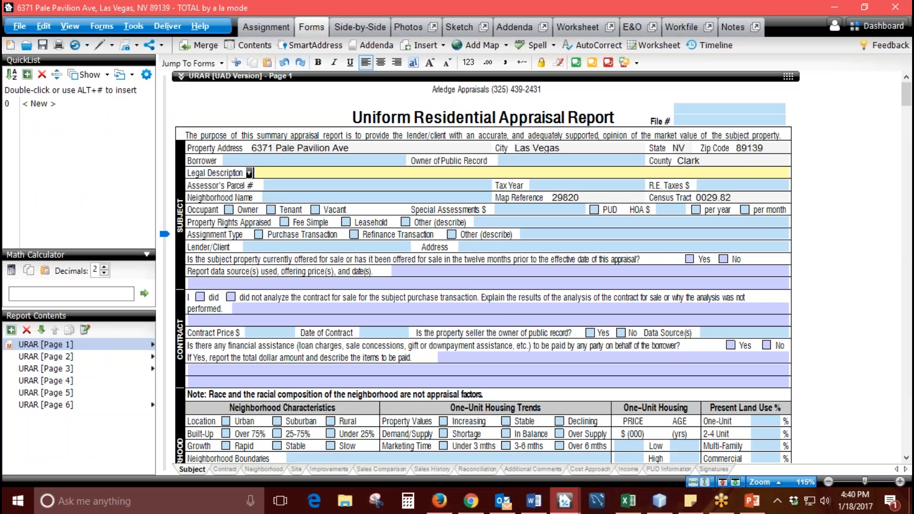
{"action": "scroll", "coordinate": [504, 304], "scroll_direction": "down", "scroll_amount": 8}
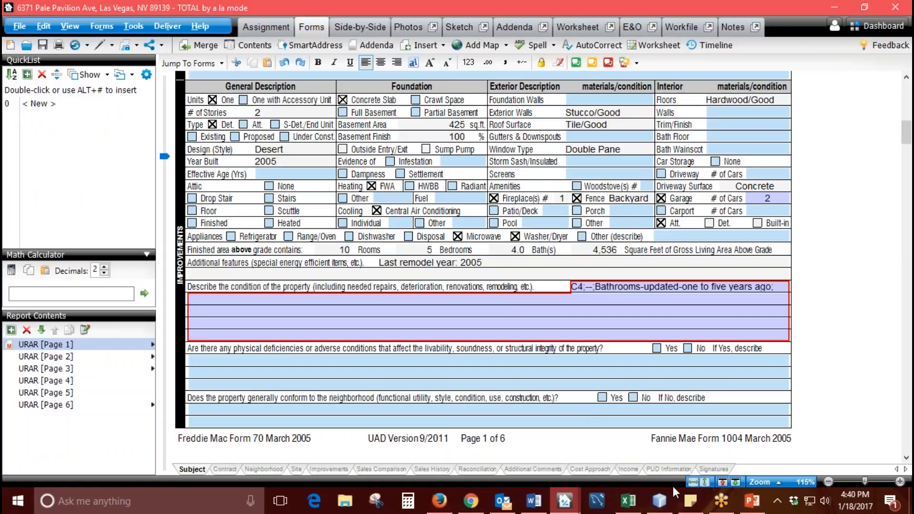
{"action": "left_click", "coordinate": [690, 500]}
{"action": "left_click", "coordinate": [752, 157]}
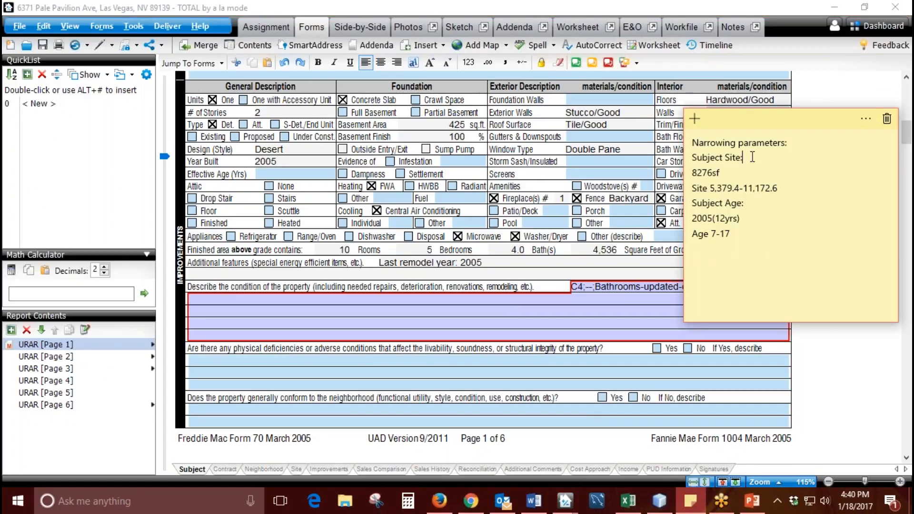
{"action": "left_click_drag", "start_coordinate": [752, 157], "coordinate": [692, 173]}
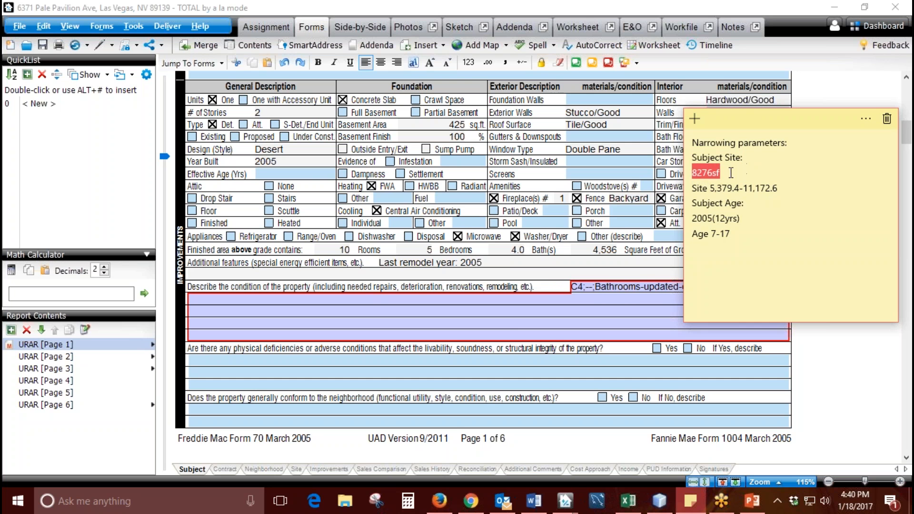
- Switch back to Appraiser Genie and check the Site Size +/- variance among the comp search narrowing filters
{"action": "left_click", "coordinate": [471, 501]}
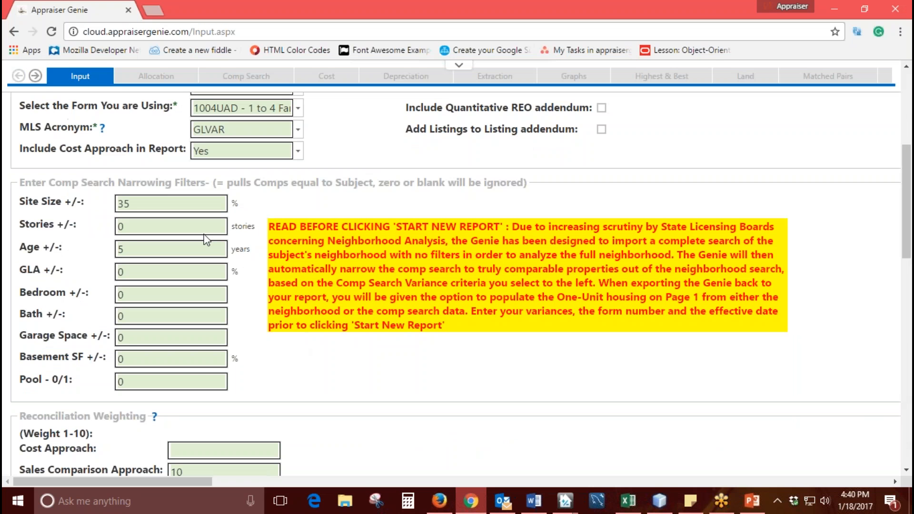
{"action": "left_click", "coordinate": [147, 204]}
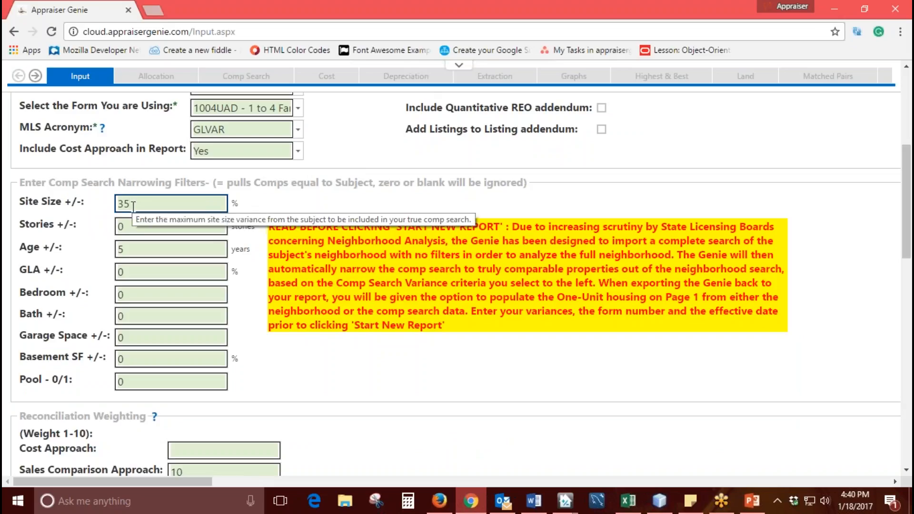
{"action": "left_click_drag", "start_coordinate": [90, 204], "coordinate": [65, 207]}
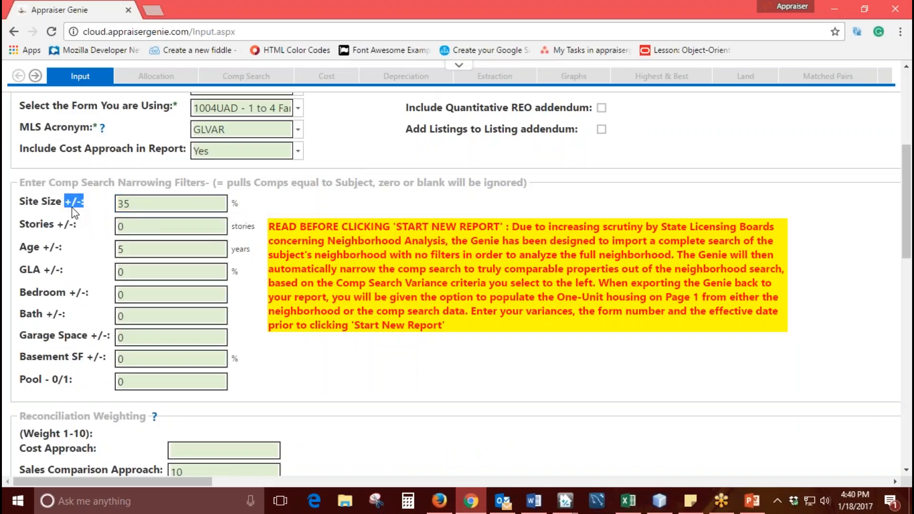
{"action": "left_click", "coordinate": [72, 208]}
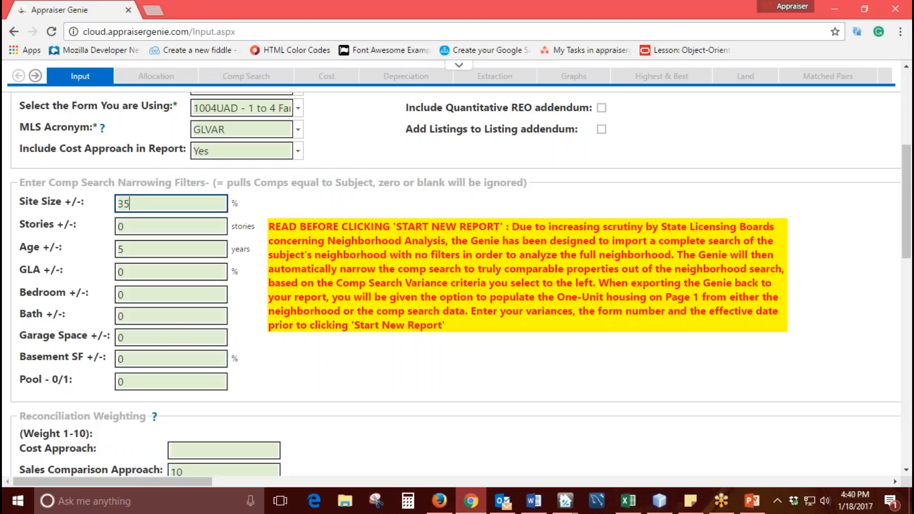
{"action": "left_click", "coordinate": [180, 206]}
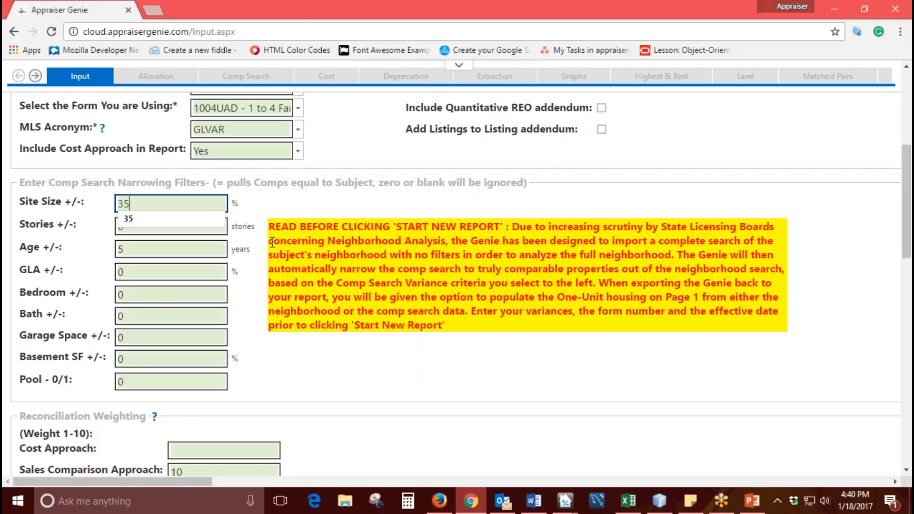
- Reopen the narrowing parameters sticky note, check its site range, subject age and age range, and return to the Input page
{"action": "left_click", "coordinate": [690, 501]}
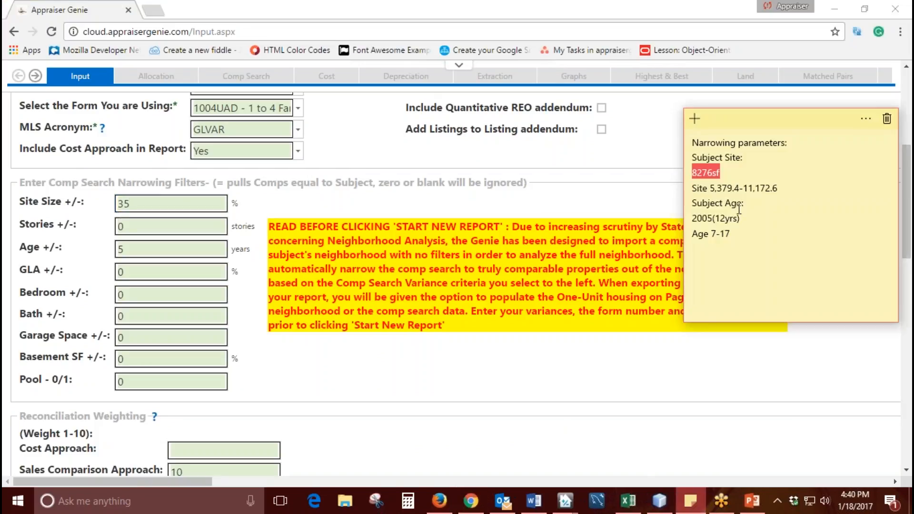
{"action": "left_click_drag", "start_coordinate": [777, 188], "coordinate": [710, 195]}
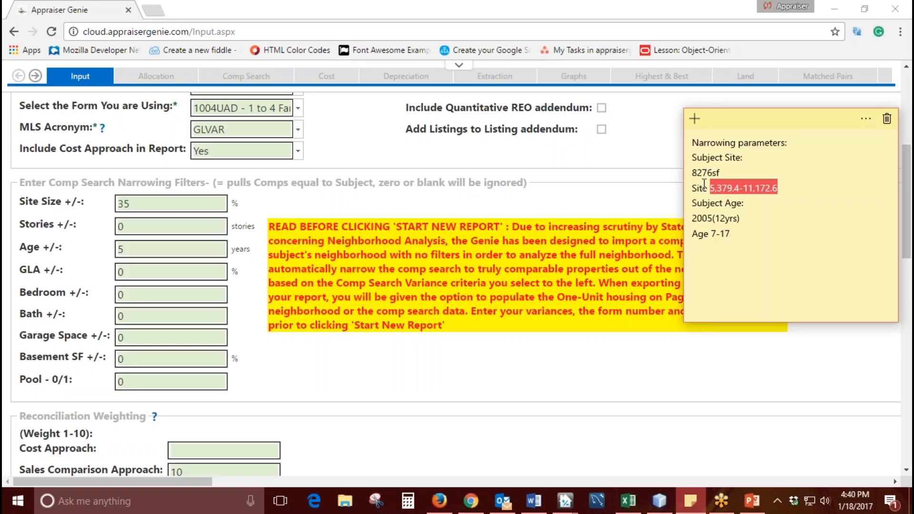
{"action": "left_click", "coordinate": [754, 204]}
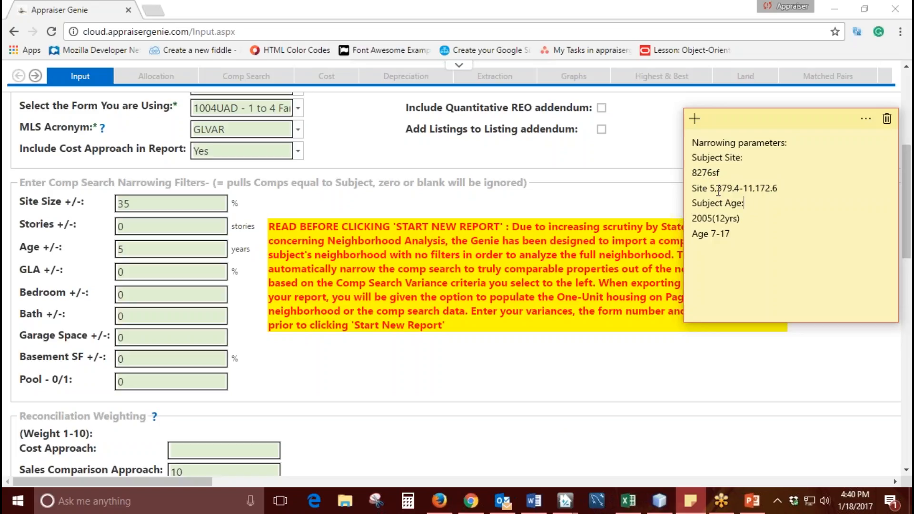
{"action": "left_click_drag", "start_coordinate": [711, 189], "coordinate": [781, 195]}
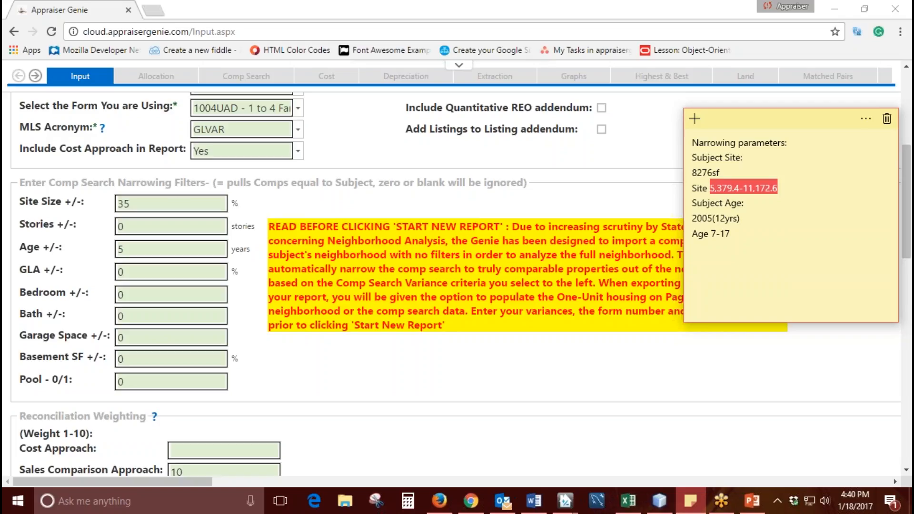
{"action": "left_click_drag", "start_coordinate": [744, 220], "coordinate": [692, 221]}
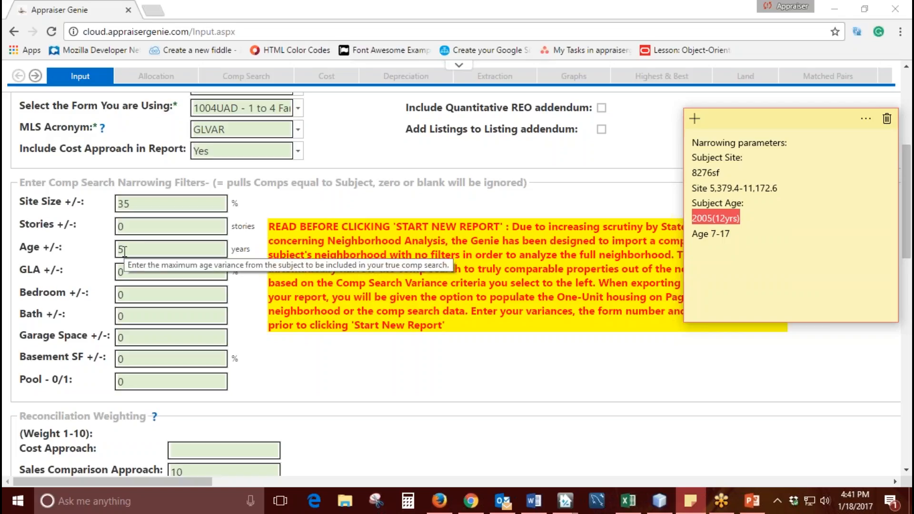
{"action": "left_click", "coordinate": [732, 234]}
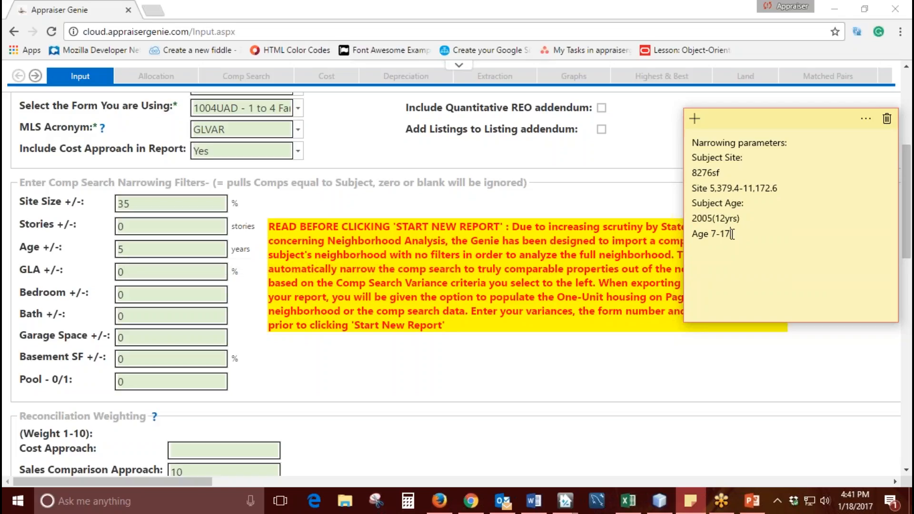
{"action": "mouse_move", "coordinate": [732, 234]}
{"action": "left_mouse_down"}
{"action": "mouse_move", "coordinate": [712, 236]}
{"action": "mouse_move", "coordinate": [733, 237]}
{"action": "left_mouse_up"}
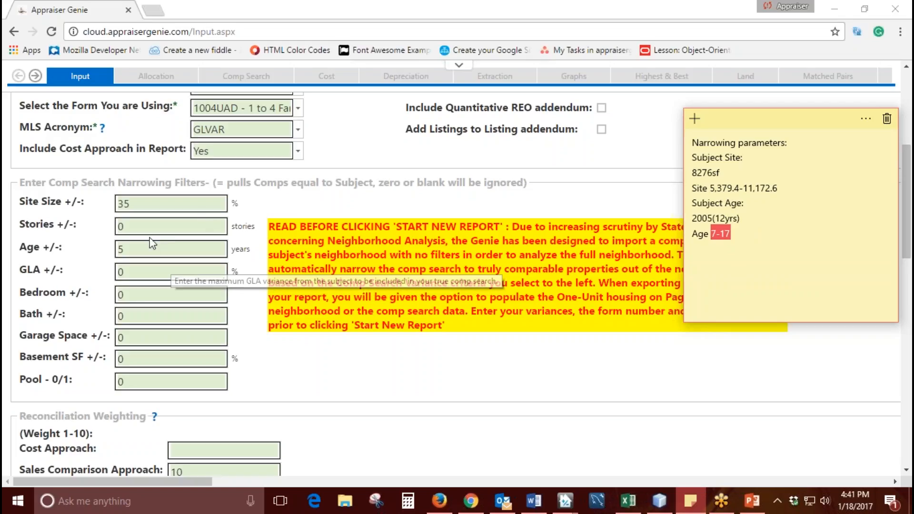
{"action": "left_click", "coordinate": [881, 310]}
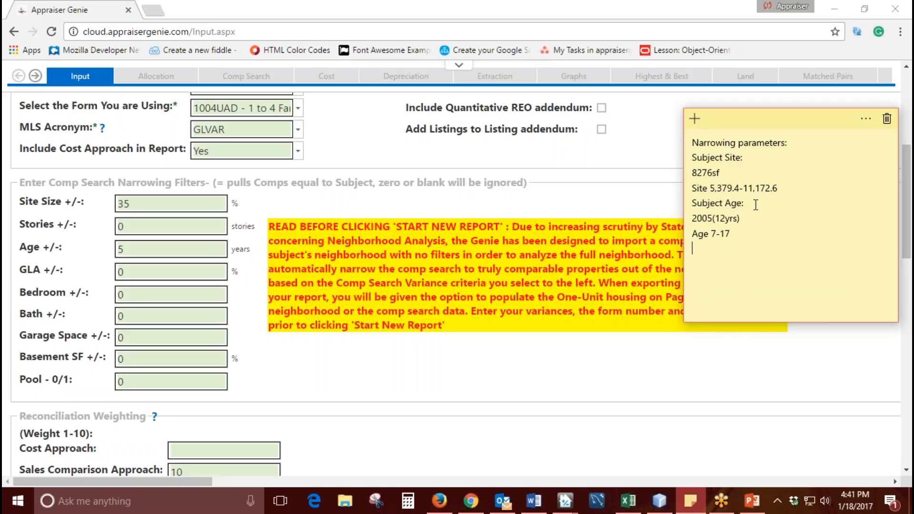
{"action": "left_click", "coordinate": [701, 503]}
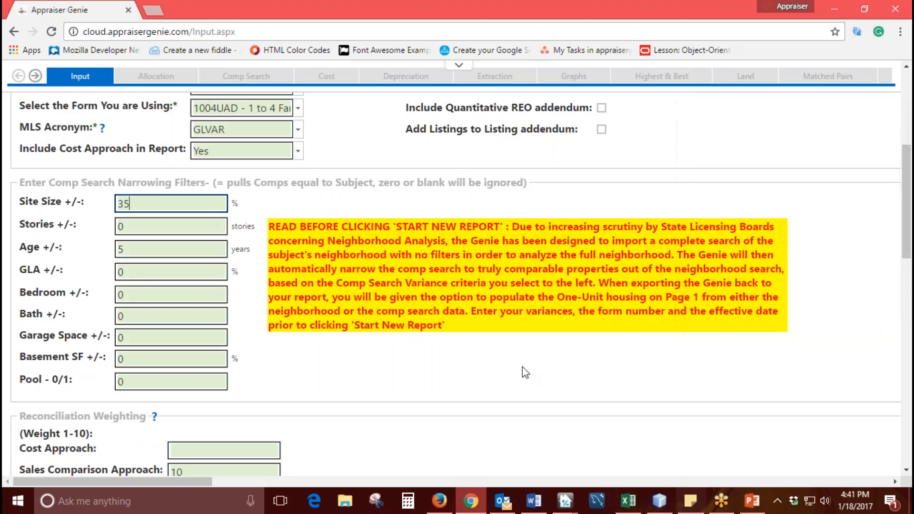
- Set the GLA variance to 0 % and check the Bedroom, Bath, Garage Space, Basement SF and Pool filters
{"action": "left_click", "coordinate": [123, 272]}
{"action": "left_click", "coordinate": [152, 296]}
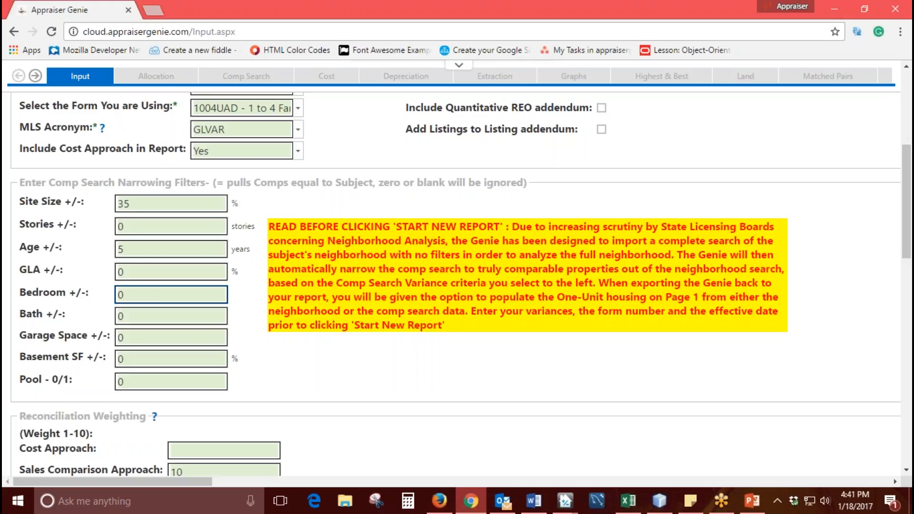
{"action": "left_click", "coordinate": [149, 316]}
{"action": "left_click", "coordinate": [148, 337]}
{"action": "double_click", "coordinate": [127, 272]}
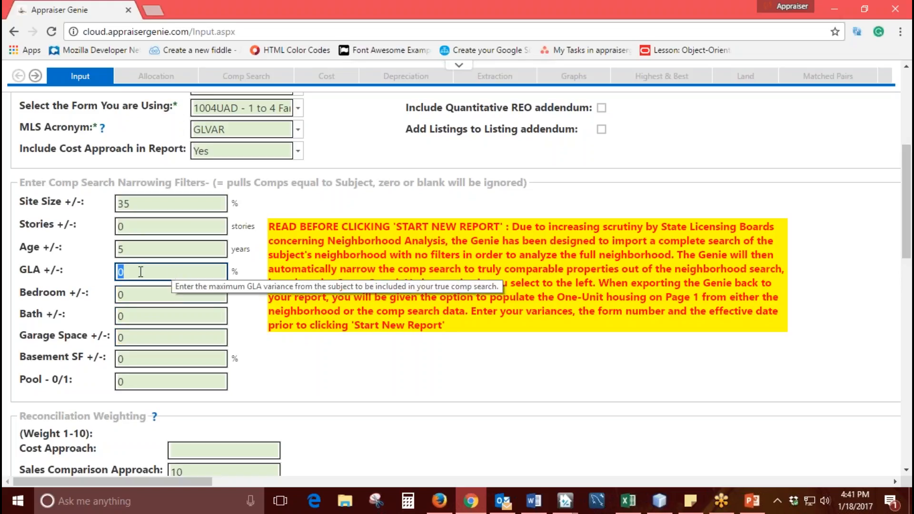
{"action": "type", "text": "0"}
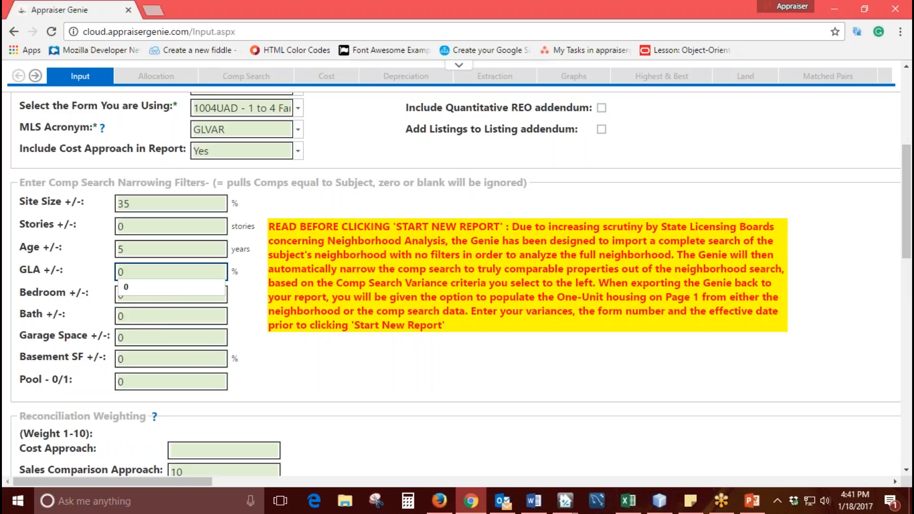
{"action": "left_click", "coordinate": [134, 383]}
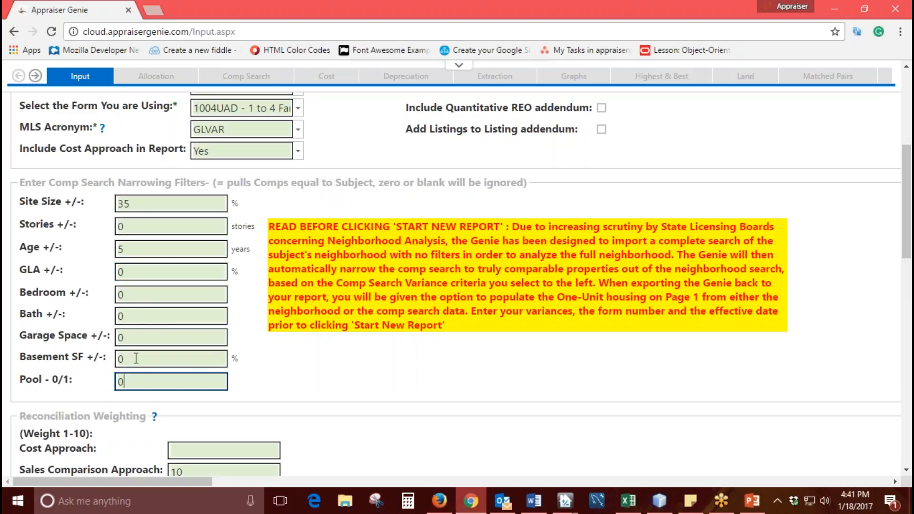
{"action": "left_click", "coordinate": [136, 359]}
{"action": "left_click", "coordinate": [138, 337]}
- Examine the Reconciliation Weighting section with its Cost, Sales Comparison and Income Approach weights
{"action": "scroll", "coordinate": [138, 338], "scroll_direction": "down", "scroll_amount": 1}
{"action": "scroll", "coordinate": [457, 285], "scroll_direction": "down", "scroll_amount": 3}
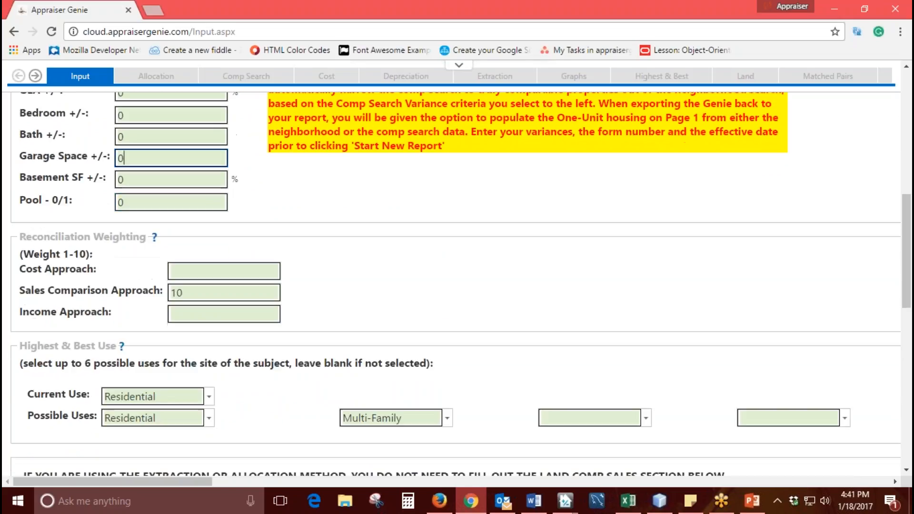
{"action": "left_click_drag", "start_coordinate": [149, 217], "coordinate": [18, 220]}
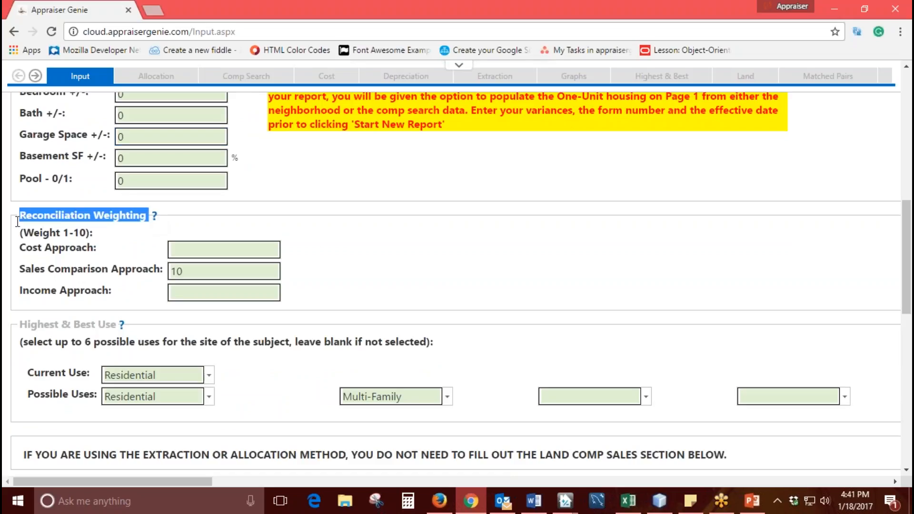
{"action": "left_click", "coordinate": [742, 18]}
{"action": "left_click_drag", "start_coordinate": [26, 248], "coordinate": [88, 248]}
{"action": "left_click_drag", "start_coordinate": [35, 269], "coordinate": [134, 280]}
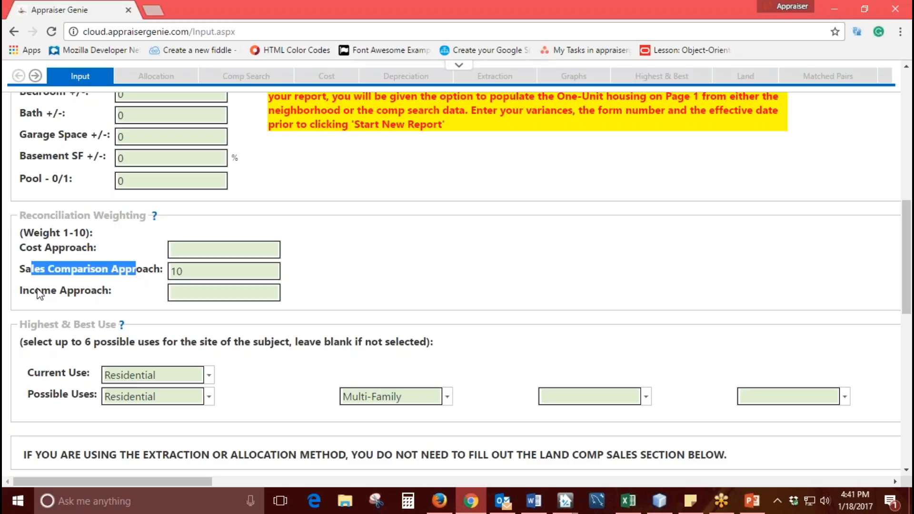
{"action": "left_click_drag", "start_coordinate": [34, 291], "coordinate": [102, 296]}
{"action": "double_click", "coordinate": [190, 273]}
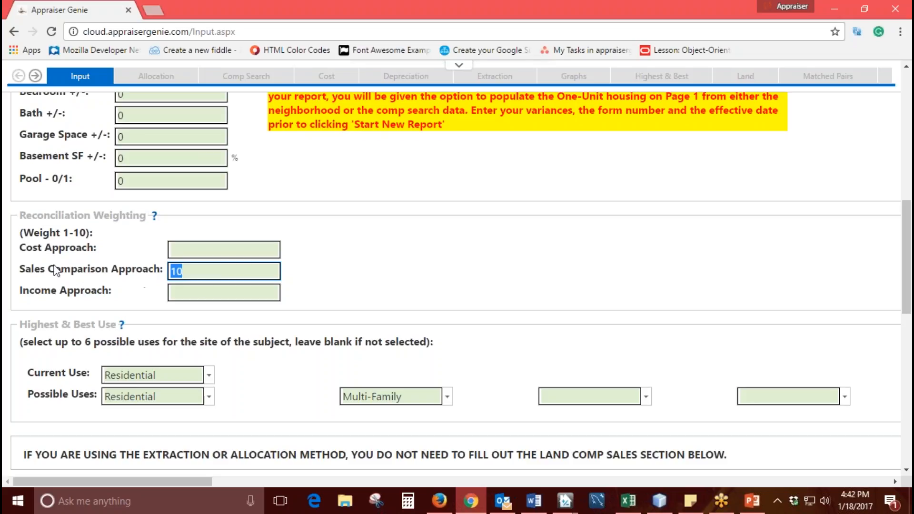
- Try a reconciliation weighting of 8 for the Sales Comparison Approach and 2 for the Cost Approach
{"action": "left_click_drag", "start_coordinate": [54, 270], "coordinate": [198, 265]}
{"action": "double_click", "coordinate": [198, 269]}
{"action": "type", "text": "8"}
{"action": "key", "text": "shift+Tab"}
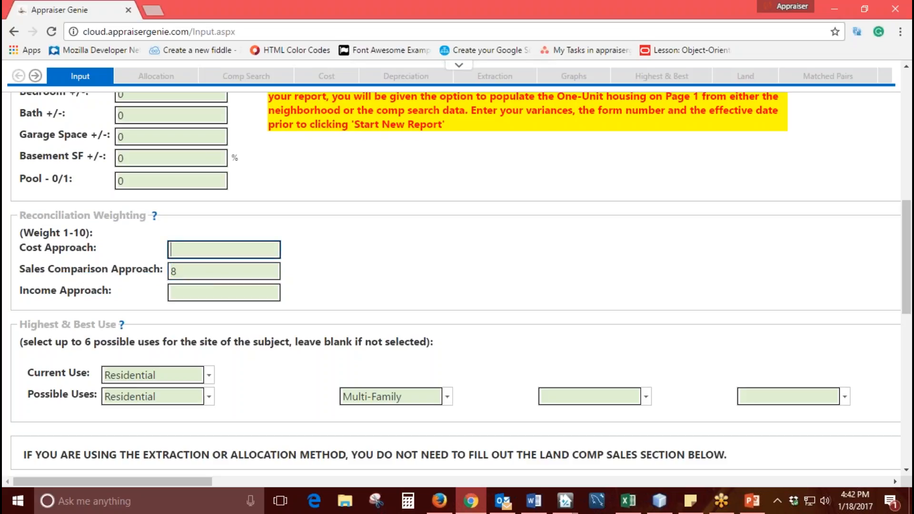
{"action": "type", "text": "2"}
{"action": "left_click", "coordinate": [202, 267]}
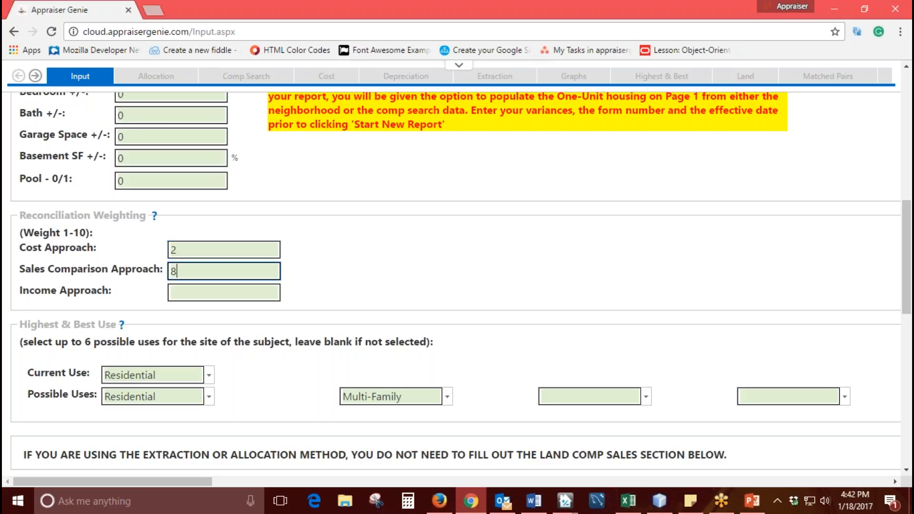
- Clear the Cost Approach weight and set the Sales Comparison Approach weight to 10
{"action": "key", "text": "BackSpace"}
{"action": "key", "text": "shift+Tab"}
{"action": "key", "text": "BackSpace"}
{"action": "key", "text": "Tab"}
{"action": "type", "text": "10"}
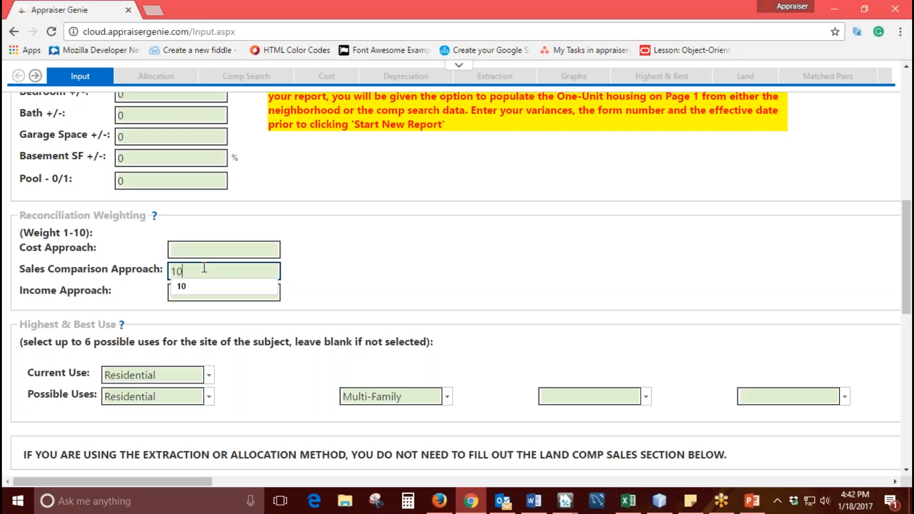
{"action": "left_click", "coordinate": [365, 248]}
- Check the current and possible uses under Highest & Best Use, and blank out the Multi-Family possible use
{"action": "scroll", "coordinate": [365, 249], "scroll_direction": "down", "scroll_amount": 3}
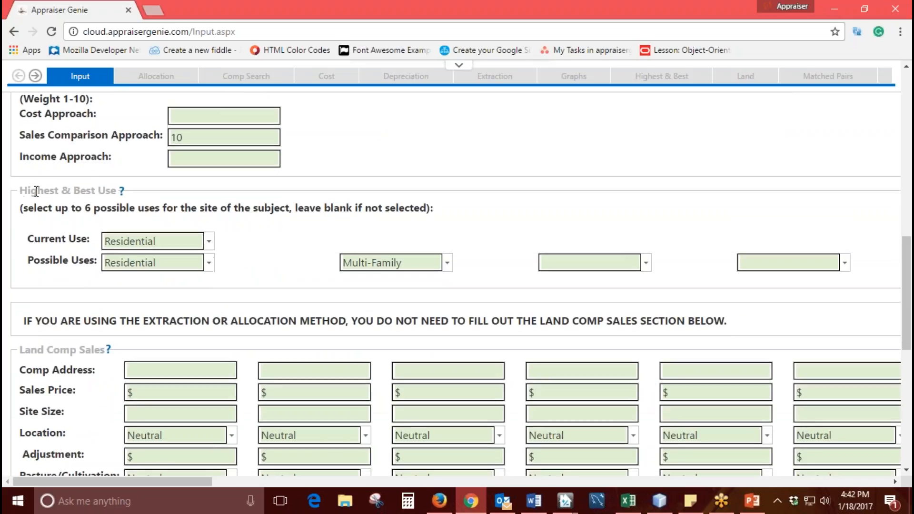
{"action": "left_click_drag", "start_coordinate": [19, 191], "coordinate": [98, 193]}
{"action": "left_click_drag", "start_coordinate": [27, 239], "coordinate": [90, 243]}
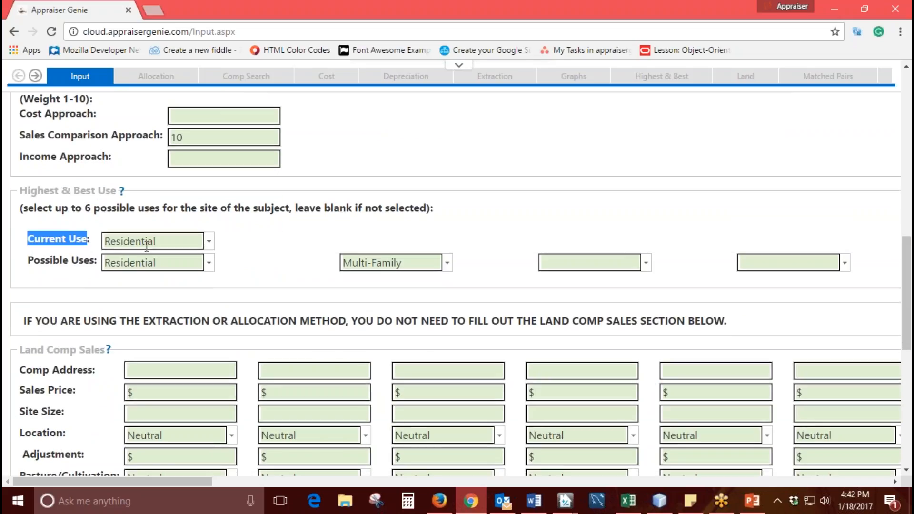
{"action": "left_click_drag", "start_coordinate": [40, 260], "coordinate": [96, 266]}
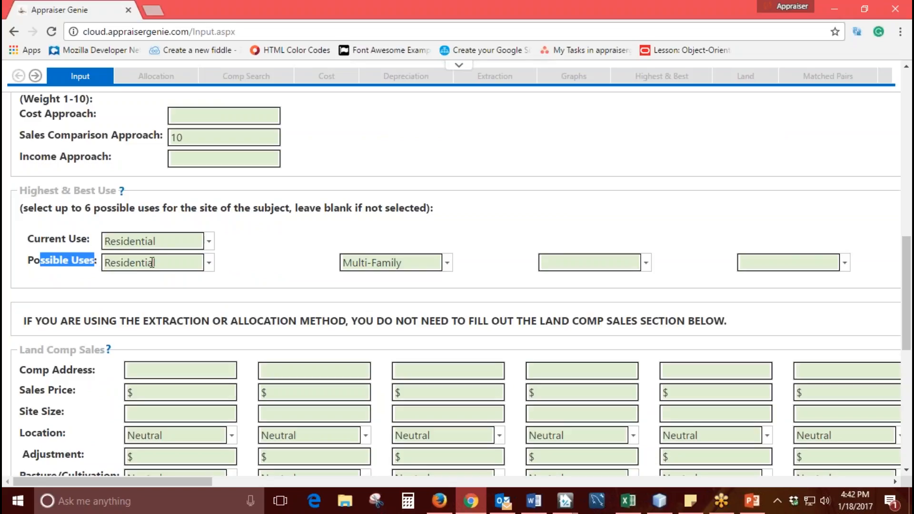
{"action": "left_click", "coordinate": [447, 263]}
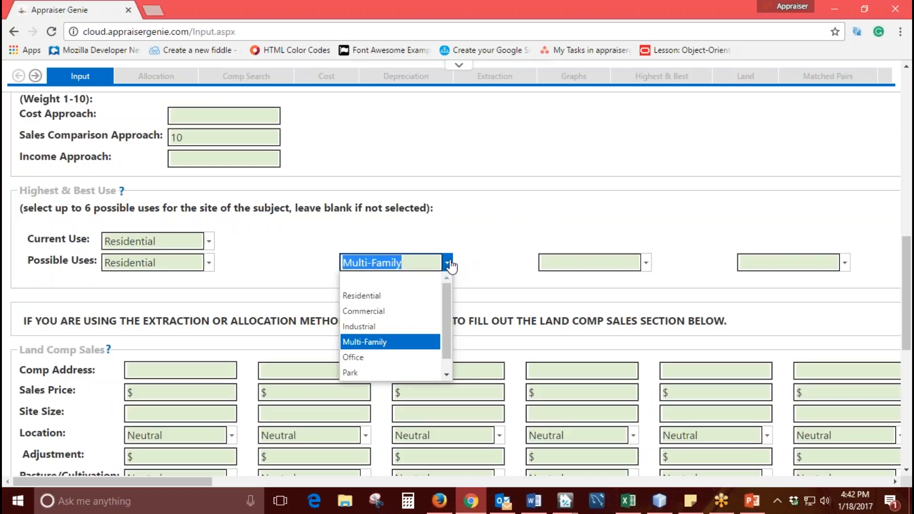
{"action": "left_click", "coordinate": [412, 280]}
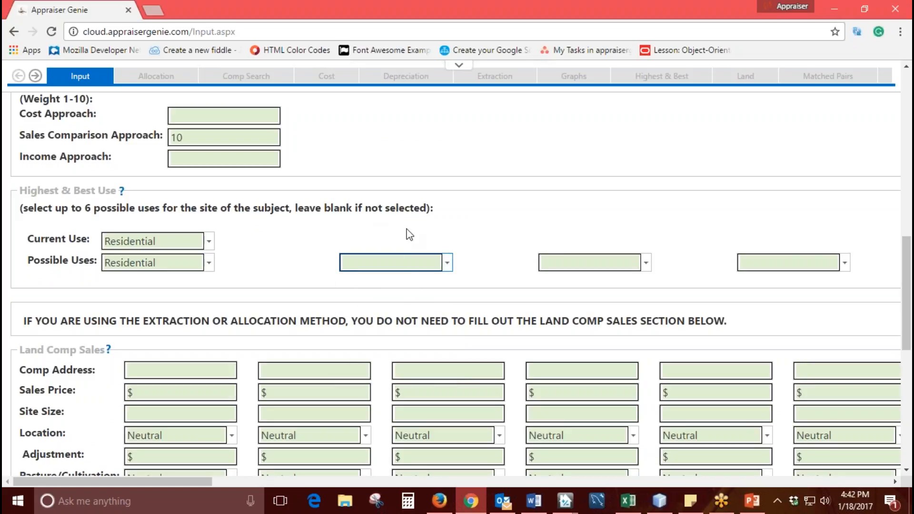
{"action": "left_click", "coordinate": [312, 279]}
- Review the Land Comp Sales section, checking the address, sales price and site size fields of the first two comps
{"action": "scroll", "coordinate": [312, 280], "scroll_direction": "down", "scroll_amount": 3}
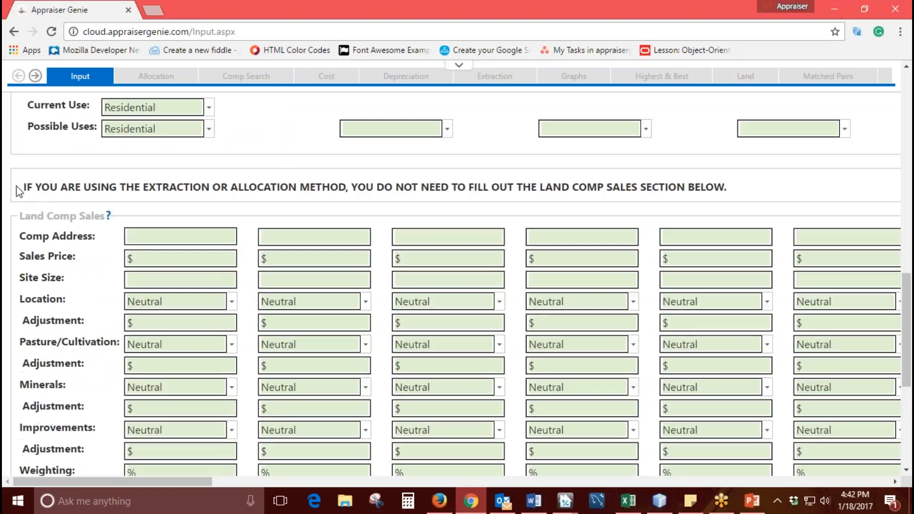
{"action": "left_click_drag", "start_coordinate": [18, 211], "coordinate": [100, 233]}
{"action": "left_click", "coordinate": [102, 250]}
{"action": "scroll", "coordinate": [101, 246], "scroll_direction": "down", "scroll_amount": 1}
{"action": "left_click", "coordinate": [175, 175]}
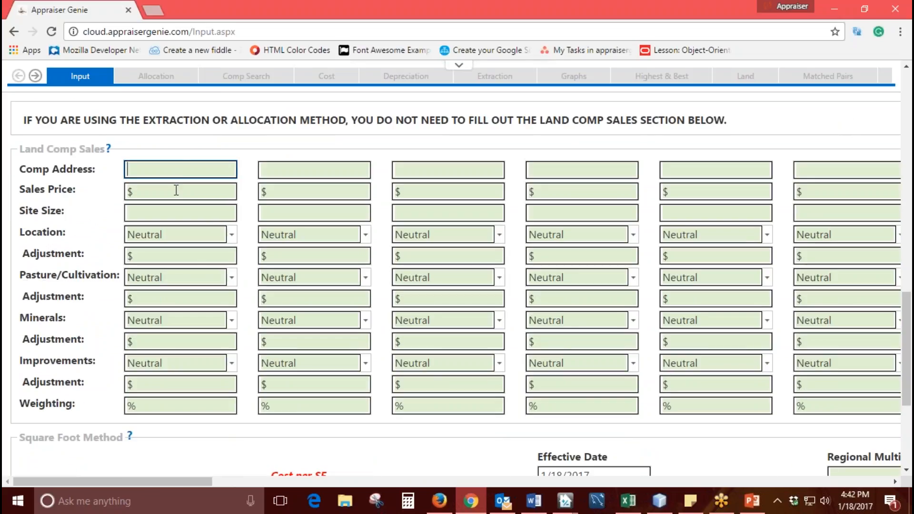
{"action": "left_click", "coordinate": [176, 190]}
{"action": "left_click", "coordinate": [176, 214]}
{"action": "left_click", "coordinate": [324, 175]}
{"action": "left_click", "coordinate": [313, 197]}
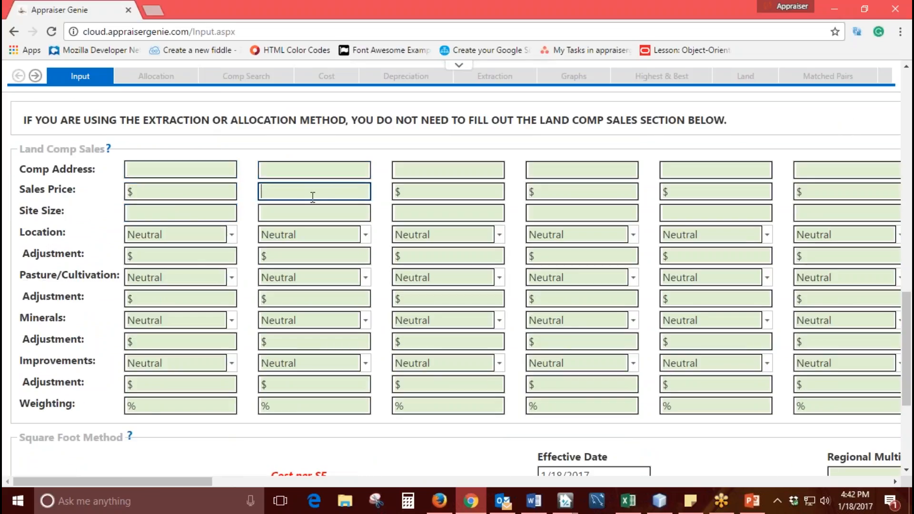
{"action": "left_click", "coordinate": [311, 213]}
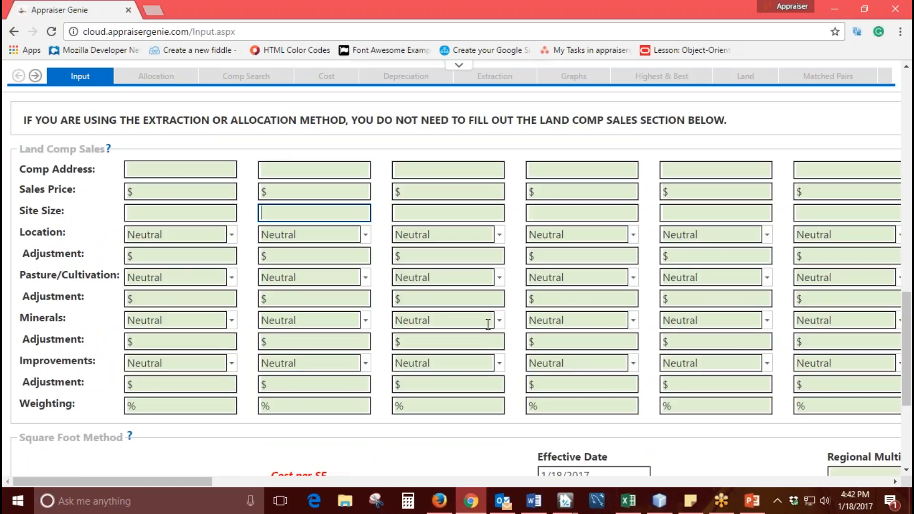
- Try "=" and 1 as the Stories +/- narrowing filter, and return the filter to 0
{"action": "scroll", "coordinate": [485, 319], "scroll_direction": "up", "scroll_amount": 8}
{"action": "scroll", "coordinate": [471, 324], "scroll_direction": "up", "scroll_amount": 3}
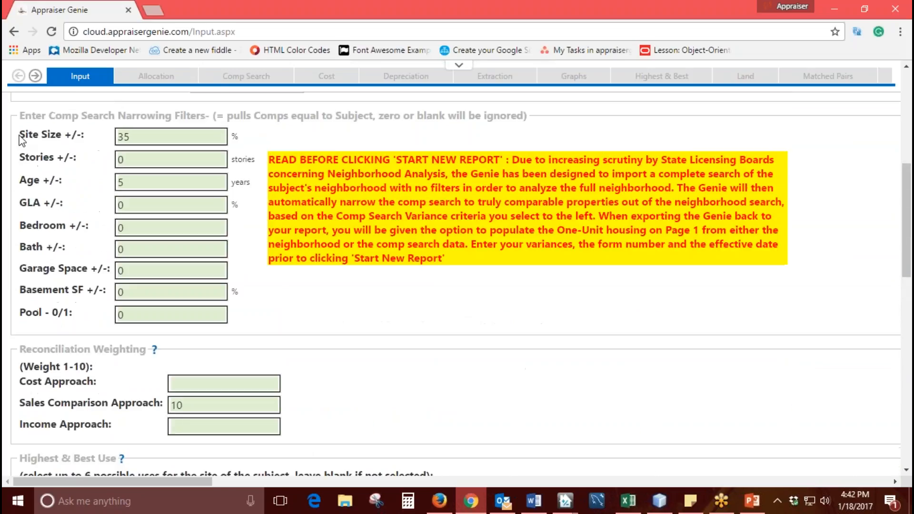
{"action": "left_click_drag", "start_coordinate": [77, 160], "coordinate": [19, 162]}
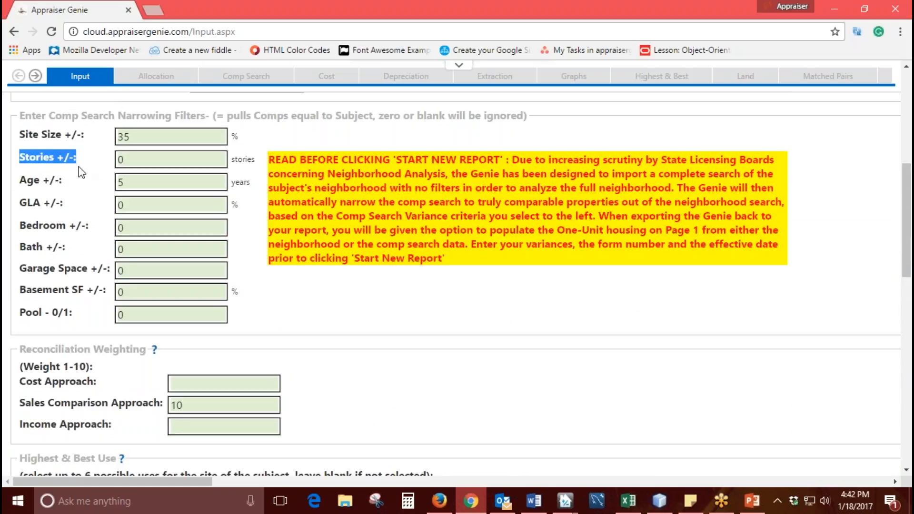
{"action": "left_click", "coordinate": [122, 160]}
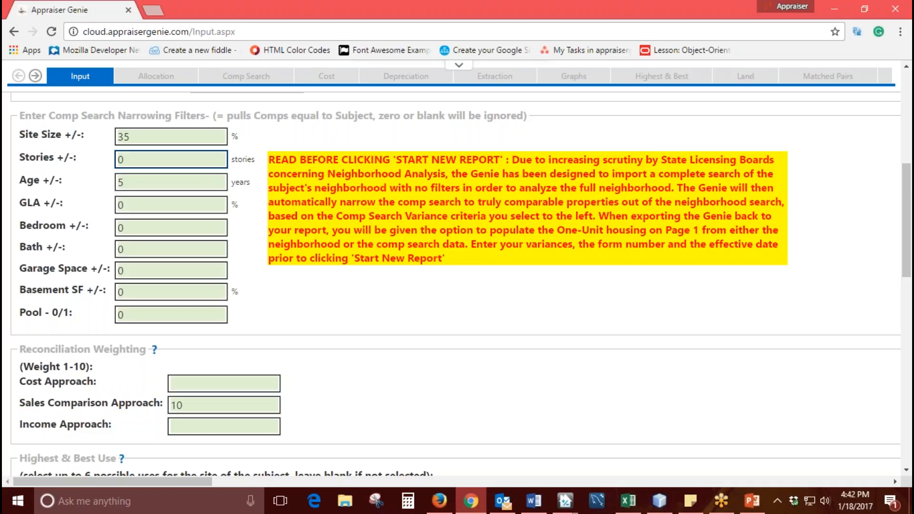
{"action": "key", "text": "BackSpace"}
{"action": "type", "text": "="}
{"action": "key", "text": "BackSpace"}
{"action": "type", "text": "1"}
{"action": "key", "text": "BackSpace"}
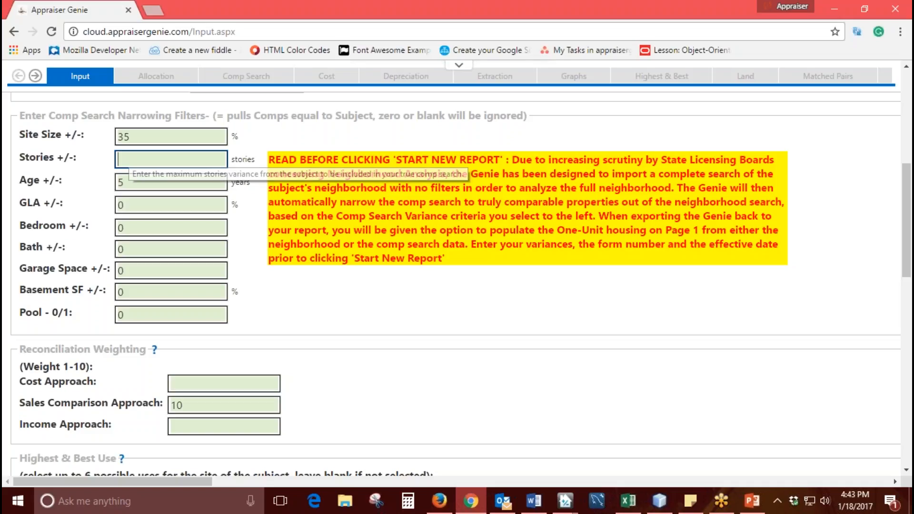
{"action": "type", "text": "0"}
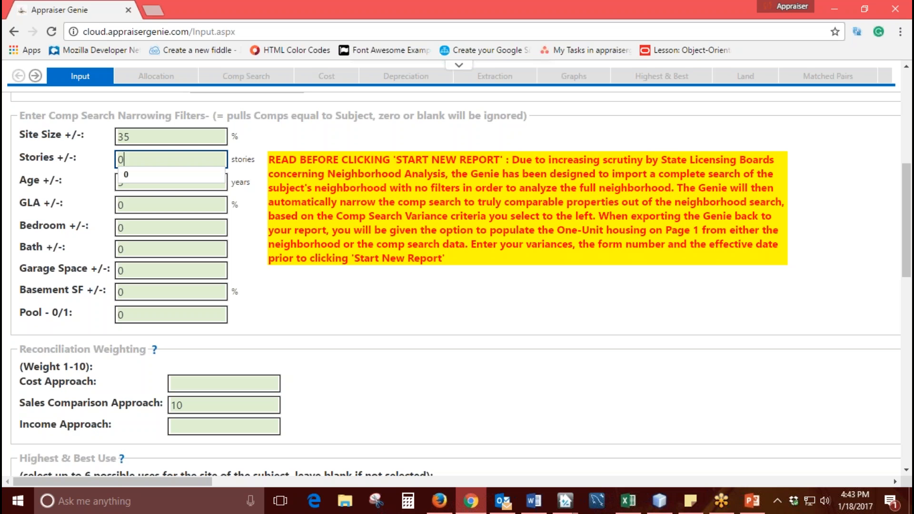
{"action": "left_click", "coordinate": [259, 314]}
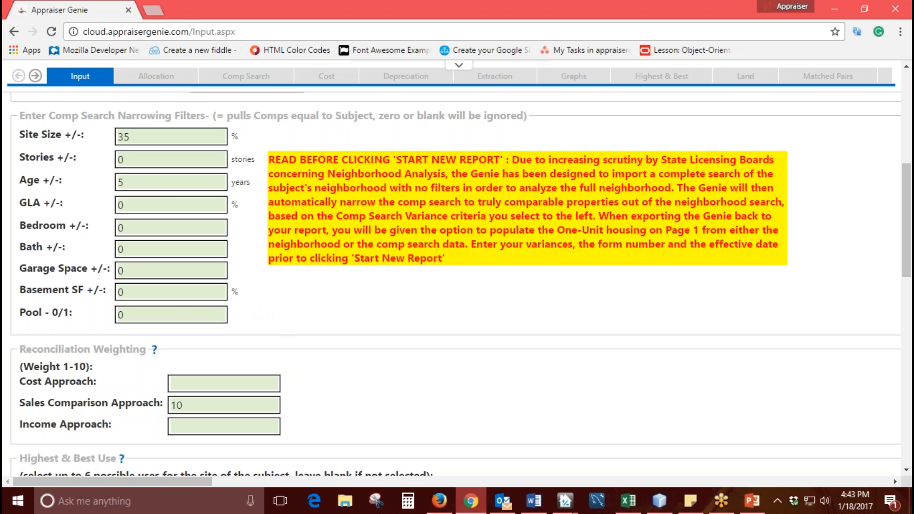
- Read the Land Comp Sales help note, close it, and check the first land comp's address, price and site size fields
{"action": "scroll", "coordinate": [233, 263], "scroll_direction": "down", "scroll_amount": 10}
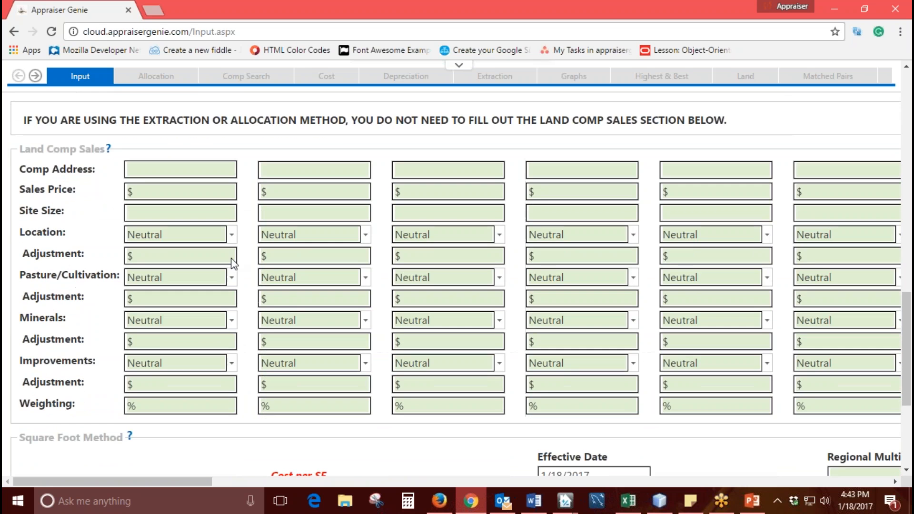
{"action": "left_click", "coordinate": [109, 150]}
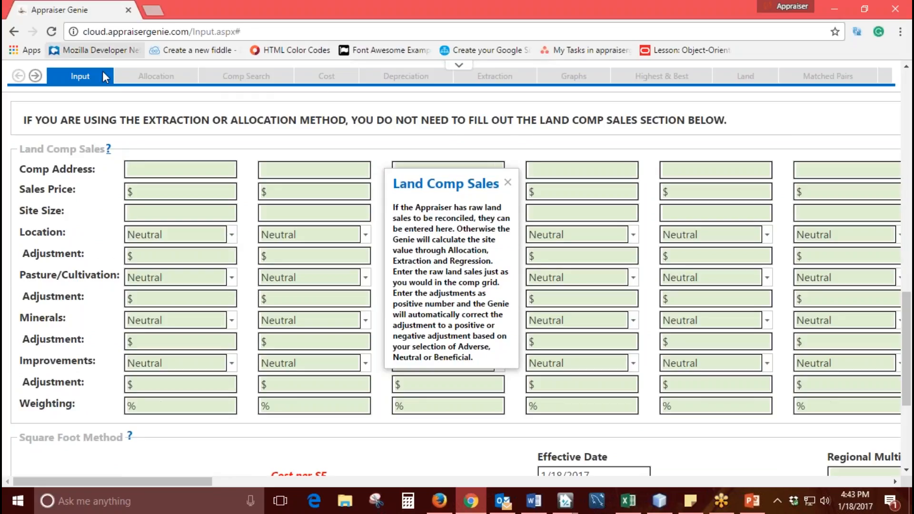
{"action": "left_click_drag", "start_coordinate": [405, 179], "coordinate": [216, 152]}
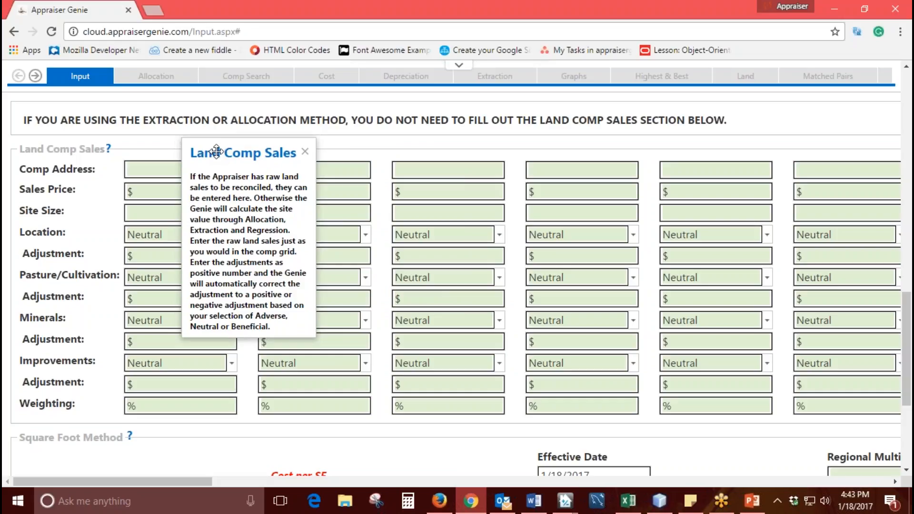
{"action": "left_click", "coordinate": [305, 151]}
{"action": "left_click", "coordinate": [156, 165]}
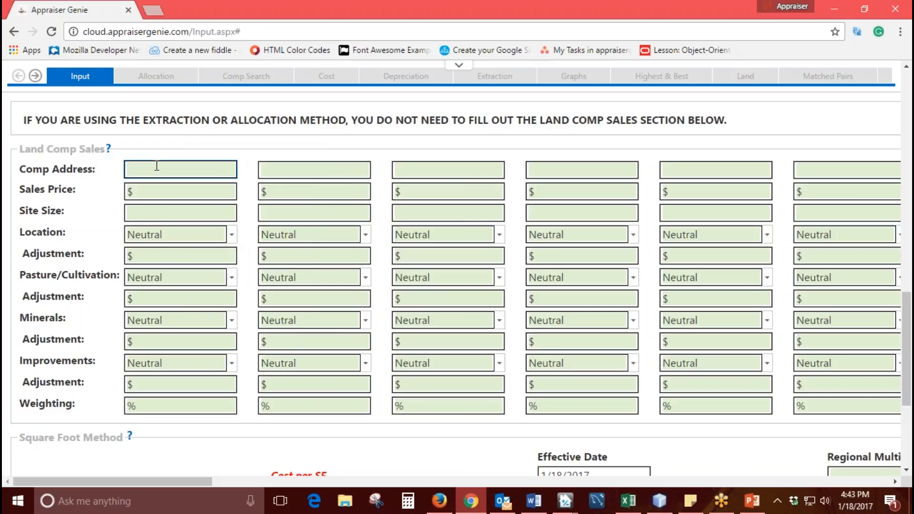
{"action": "key", "text": "Tab"}
{"action": "key", "text": "Tab"}
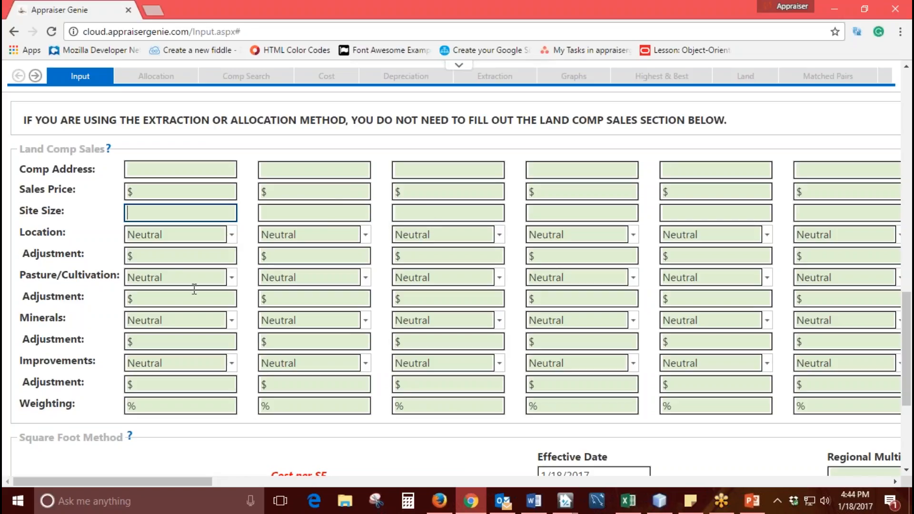
- Examine the Square Foot Method section, checking the Quality rating and the cost per SF fields for GLA, roof and floor coverings
{"action": "scroll", "coordinate": [109, 333], "scroll_direction": "down", "scroll_amount": 4}
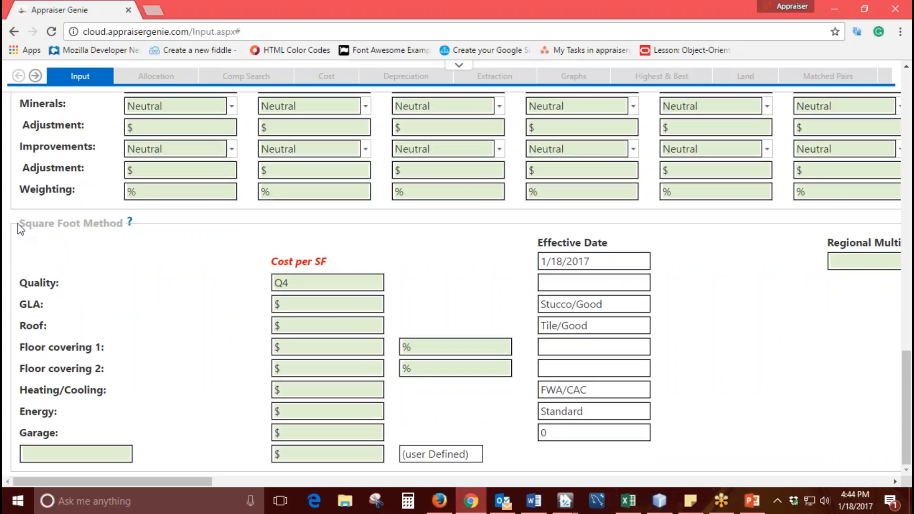
{"action": "left_click_drag", "start_coordinate": [18, 224], "coordinate": [122, 222]}
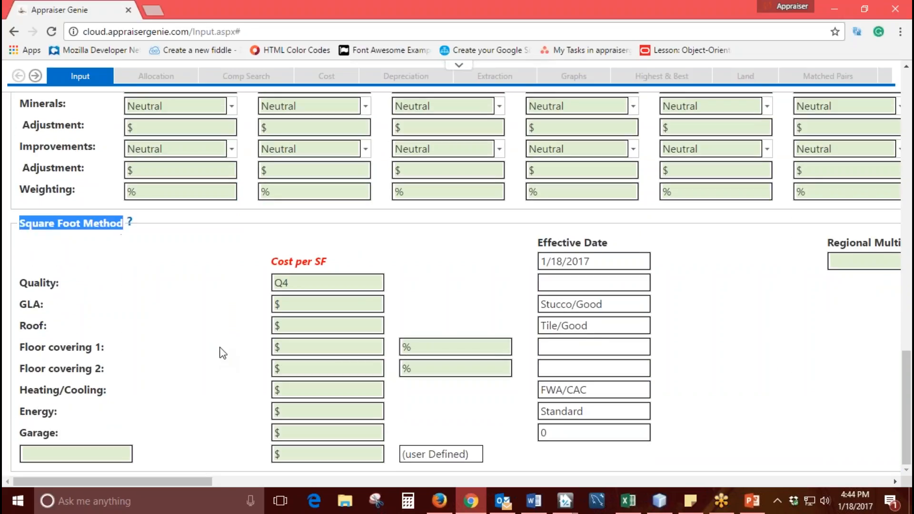
{"action": "left_click", "coordinate": [319, 303]}
{"action": "left_click", "coordinate": [319, 326]}
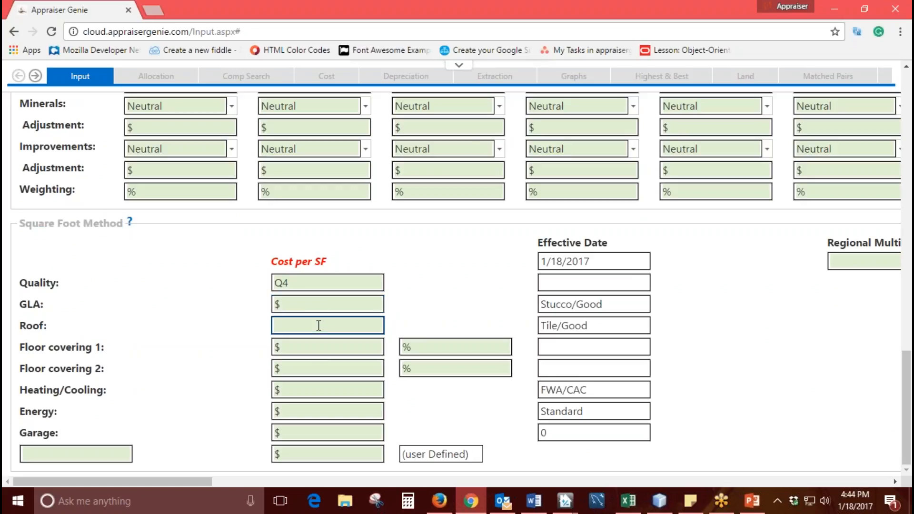
{"action": "left_click", "coordinate": [316, 349]}
{"action": "left_click", "coordinate": [321, 366]}
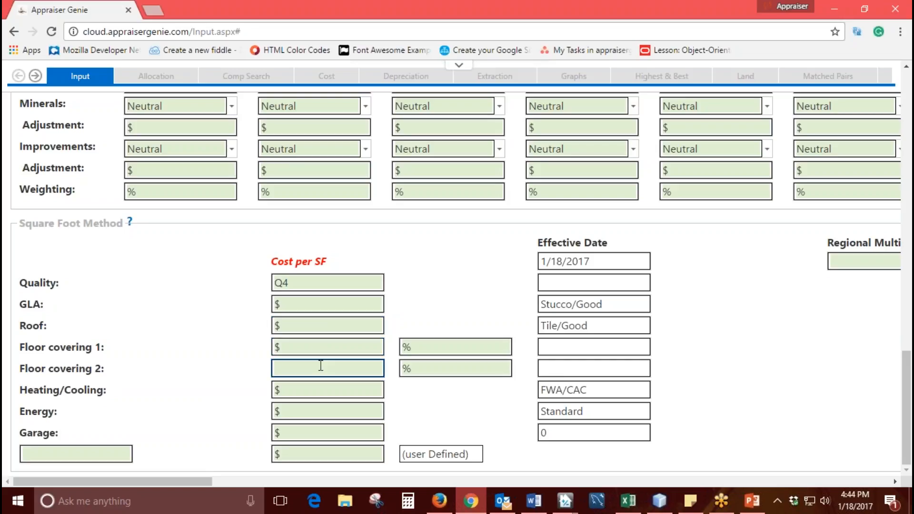
{"action": "left_click", "coordinate": [312, 305]}
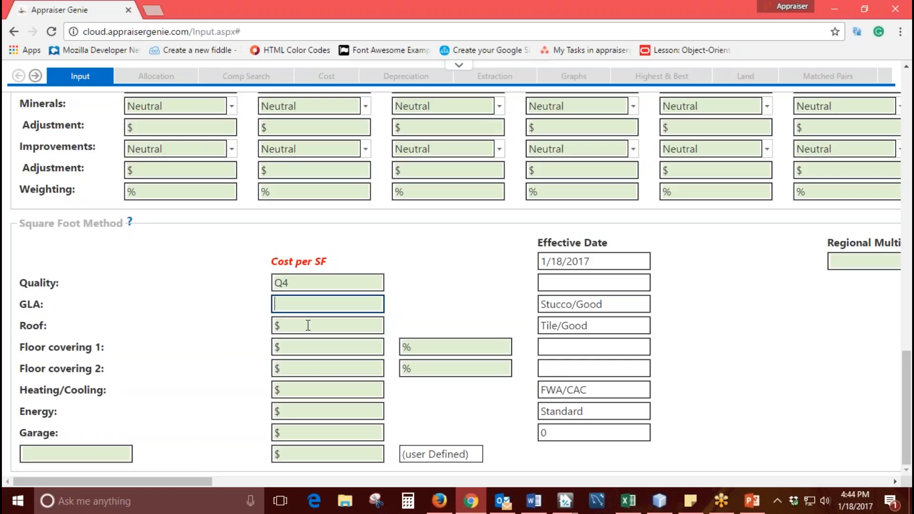
{"action": "left_click_drag", "start_coordinate": [18, 308], "coordinate": [44, 307]}
{"action": "left_click", "coordinate": [288, 307]}
{"action": "left_click", "coordinate": [294, 328]}
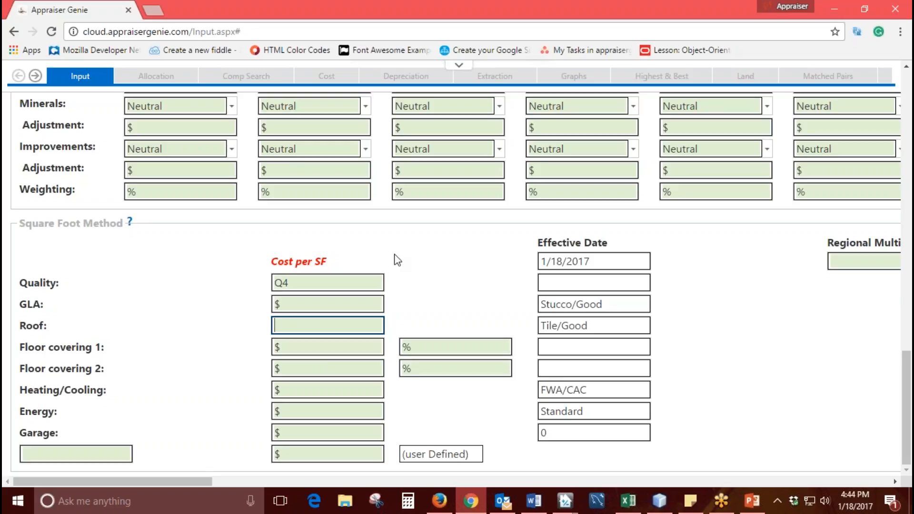
{"action": "left_click", "coordinate": [439, 407]}
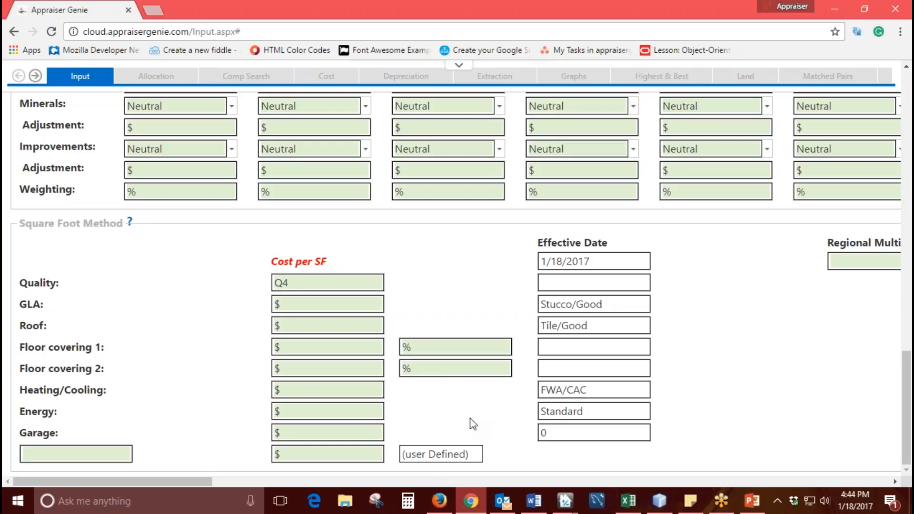
{"action": "double_click", "coordinate": [299, 282]}
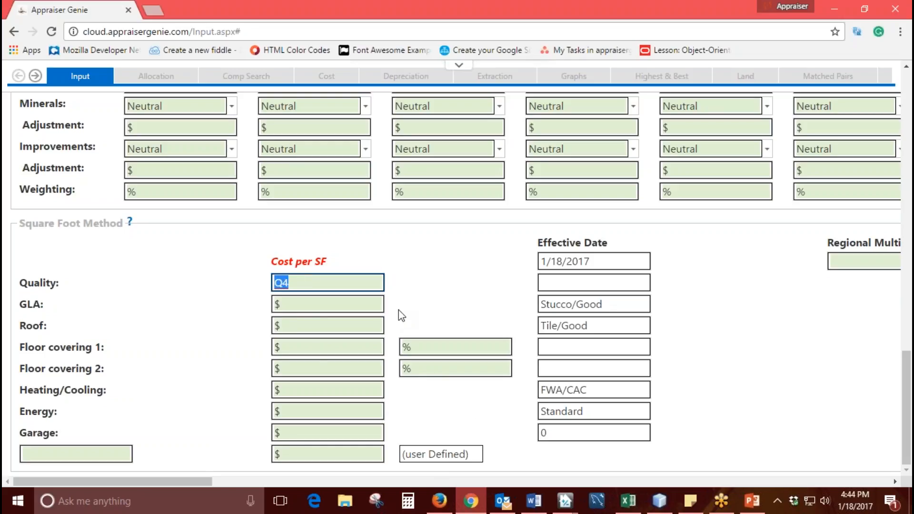
- Enter Q4 as the Square Foot Method quality rating, checking it against the subject column on URAR page 2 in TOTAL
{"action": "type", "text": "Q4"}
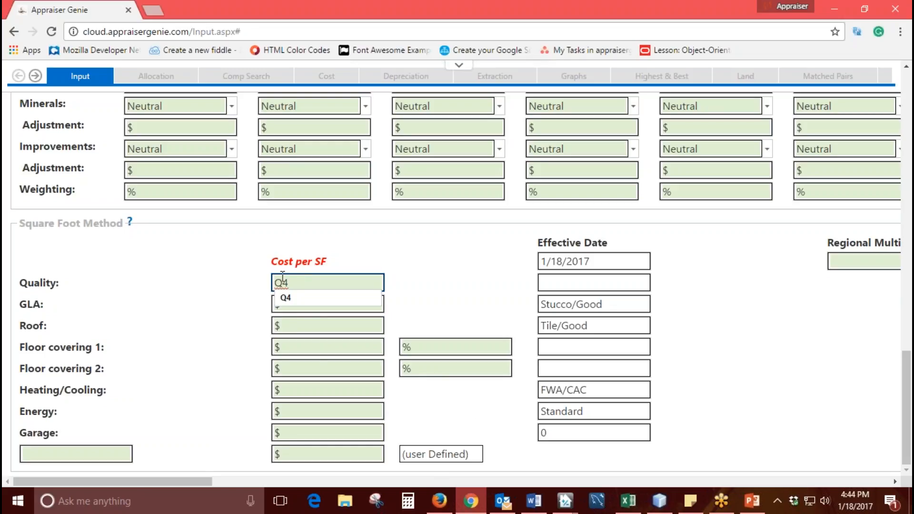
{"action": "left_click", "coordinate": [565, 500]}
{"action": "left_click", "coordinate": [568, 464]}
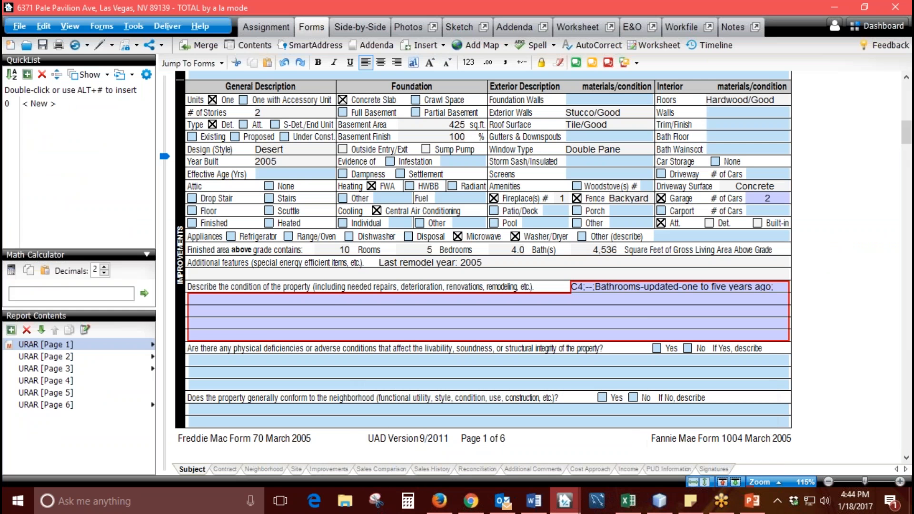
{"action": "left_click", "coordinate": [71, 356]}
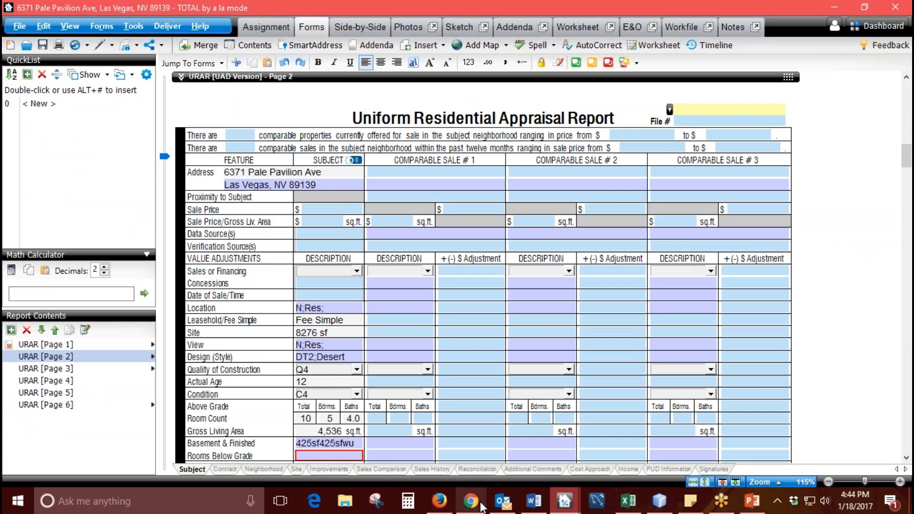
{"action": "left_click", "coordinate": [470, 501]}
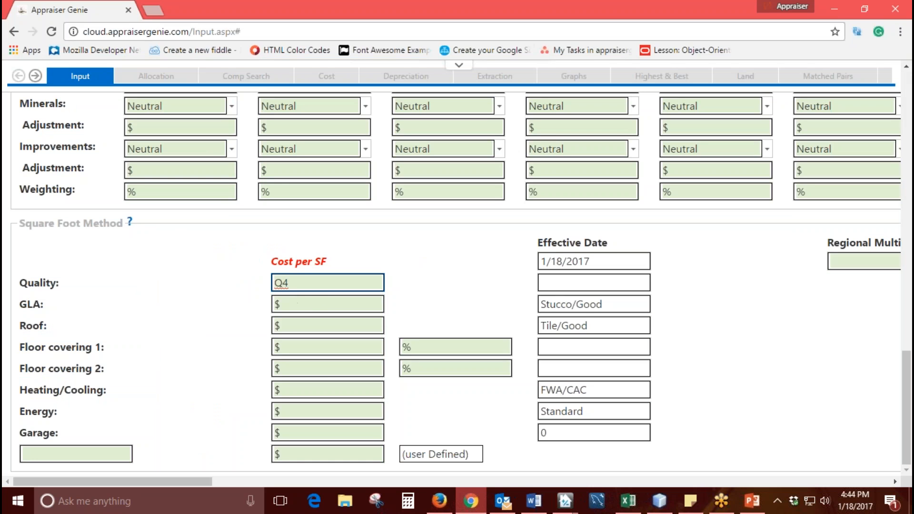
{"action": "left_click", "coordinate": [467, 291]}
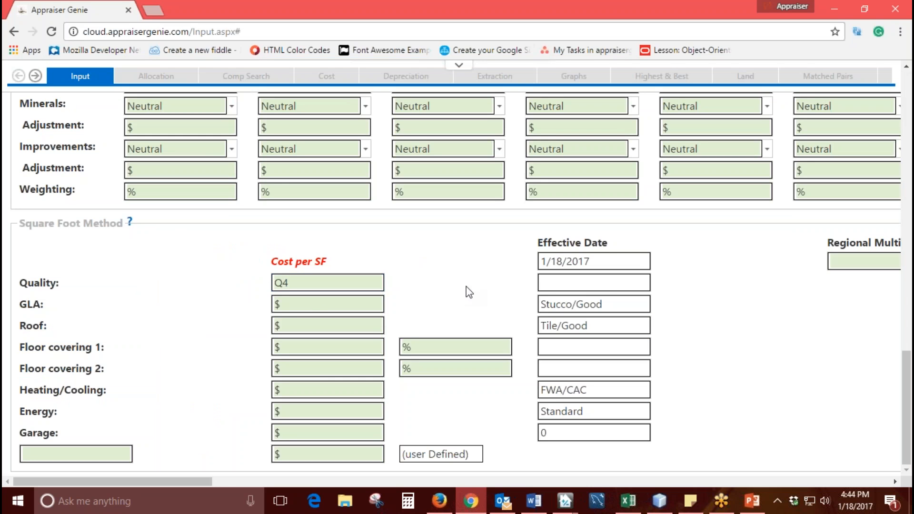
- Start a new report with the comp data file Appraiser Genie (24).csv from the WebinarStuff folder
{"action": "scroll", "coordinate": [467, 290], "scroll_direction": "up", "scroll_amount": 3}
{"action": "scroll", "coordinate": [467, 291], "scroll_direction": "up", "scroll_amount": 5}
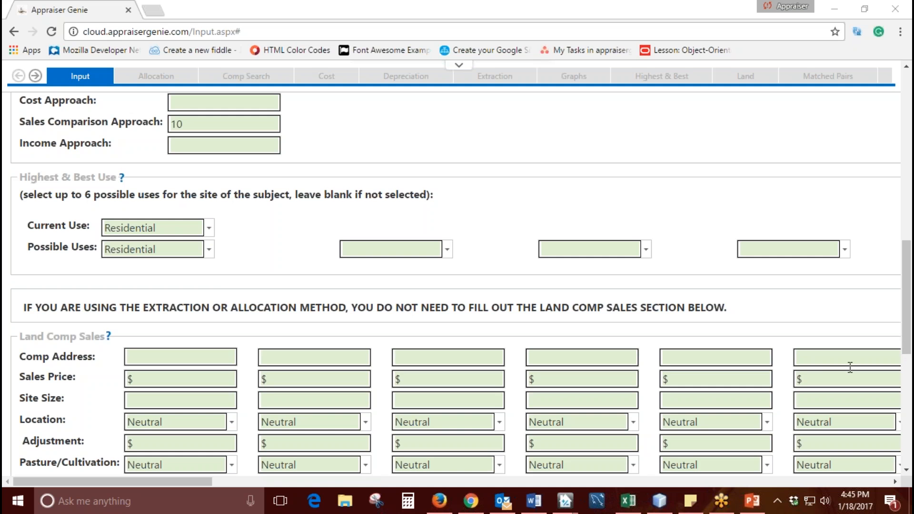
{"action": "scroll", "coordinate": [295, 310], "scroll_direction": "up", "scroll_amount": 1}
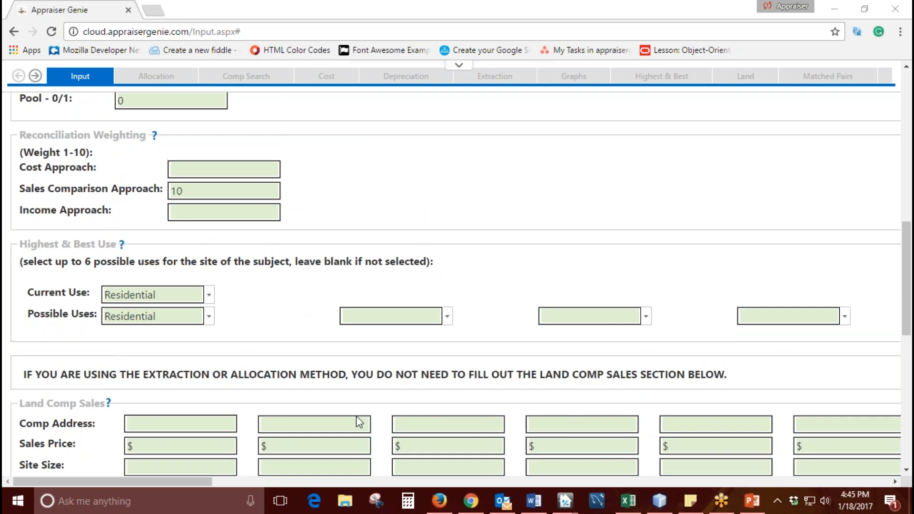
{"action": "scroll", "coordinate": [357, 418], "scroll_direction": "down", "scroll_amount": 6}
{"action": "scroll", "coordinate": [335, 446], "scroll_direction": "down", "scroll_amount": 3}
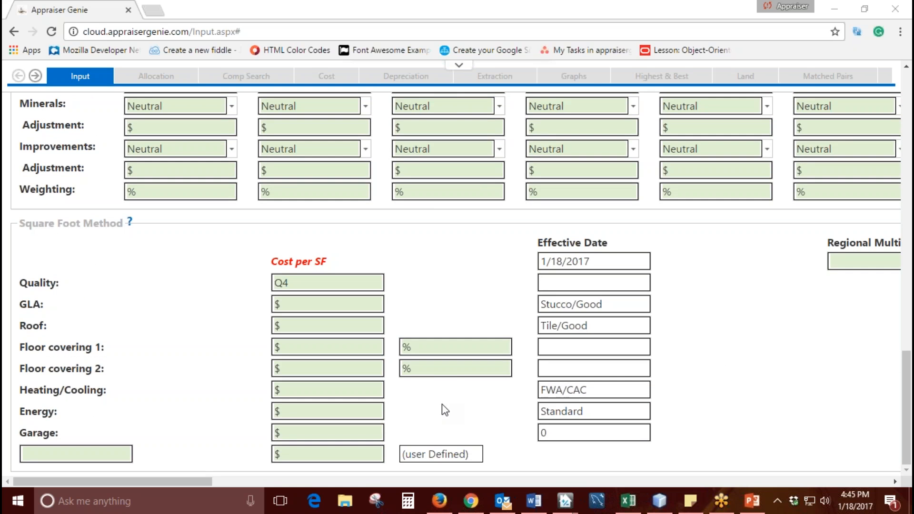
{"action": "scroll", "coordinate": [416, 415], "scroll_direction": "up", "scroll_amount": 10}
{"action": "scroll", "coordinate": [417, 415], "scroll_direction": "up", "scroll_amount": 12}
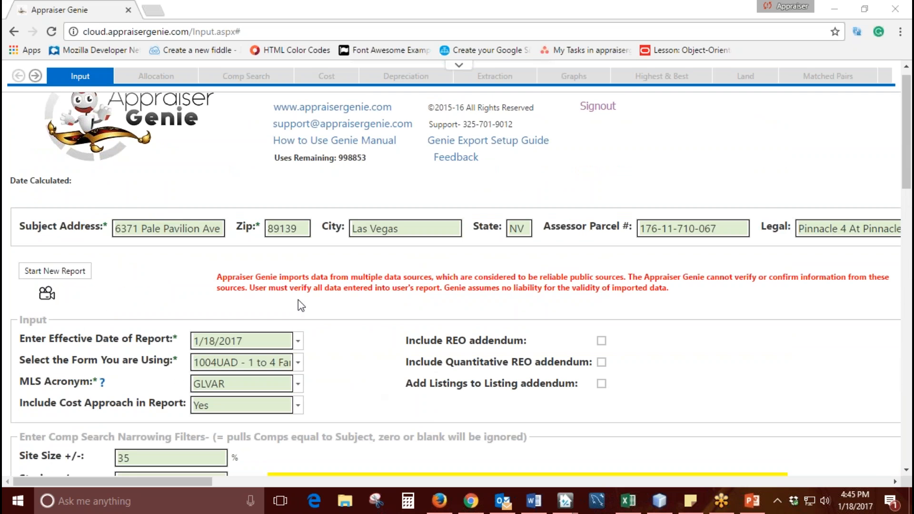
{"action": "left_click", "coordinate": [67, 281]}
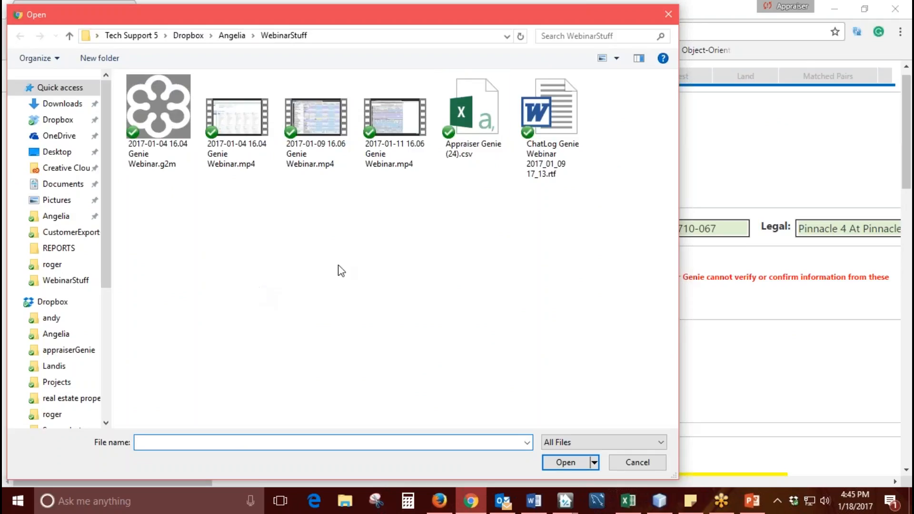
{"action": "left_click", "coordinate": [471, 140]}
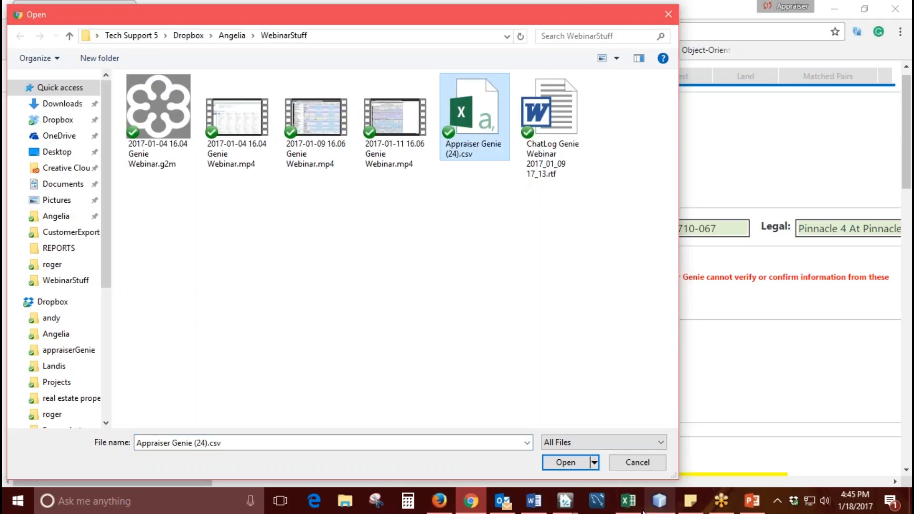
{"action": "left_click", "coordinate": [638, 507]}
{"action": "left_click", "coordinate": [628, 500]}
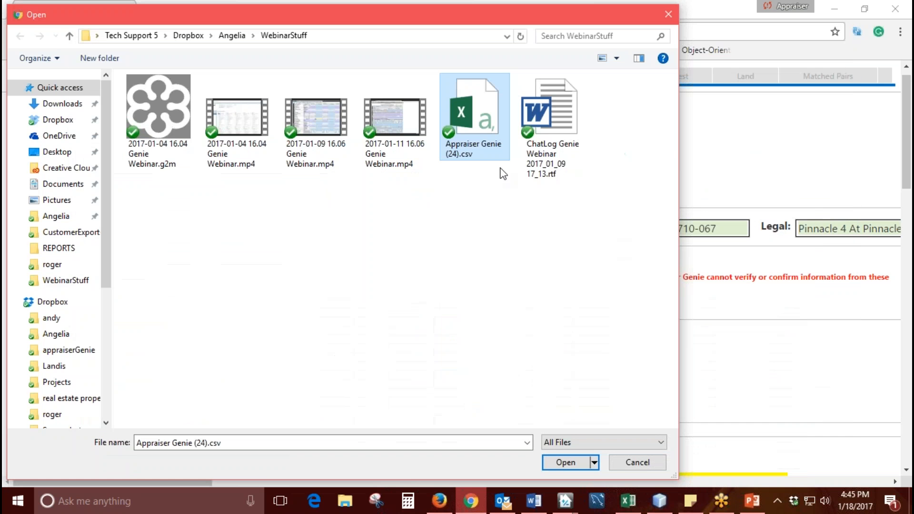
{"action": "double_click", "coordinate": [467, 141]}
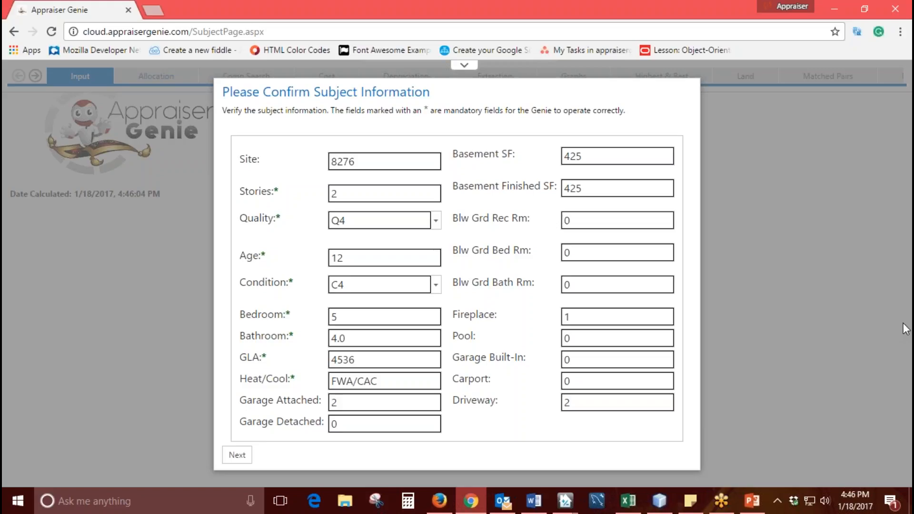
- Compare the values awaiting confirmation in the subject information dialog with the subject column on URAR page 2 in TOTAL
{"action": "left_click", "coordinate": [903, 338]}
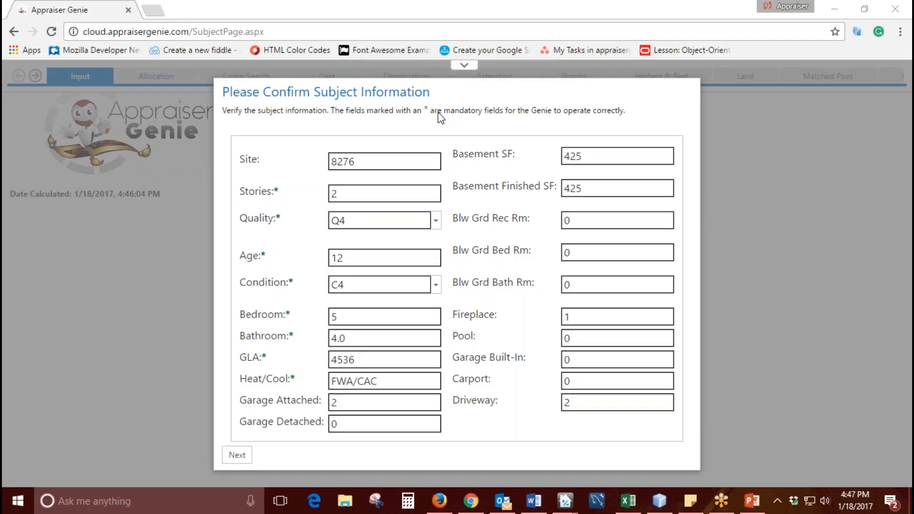
{"action": "left_click_drag", "start_coordinate": [442, 99], "coordinate": [406, 95]}
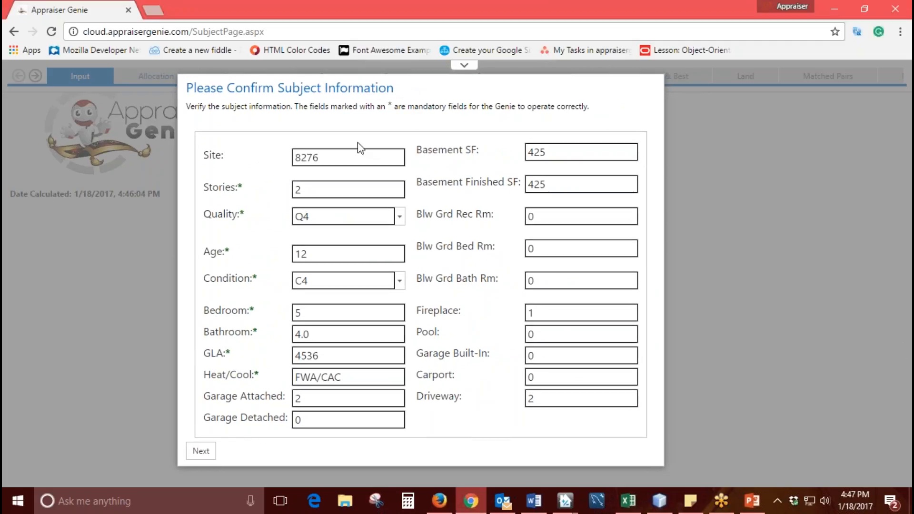
{"action": "left_click", "coordinate": [566, 502]}
{"action": "left_click", "coordinate": [579, 459]}
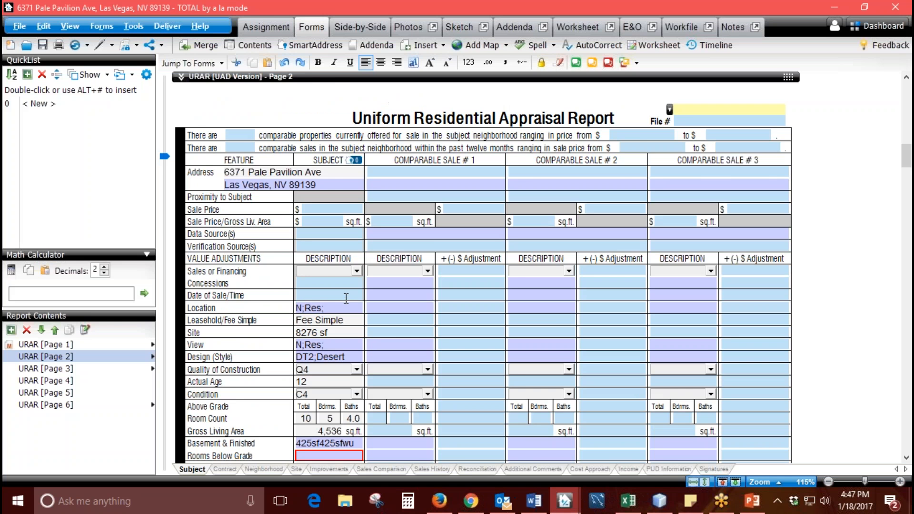
{"action": "left_click", "coordinate": [476, 507]}
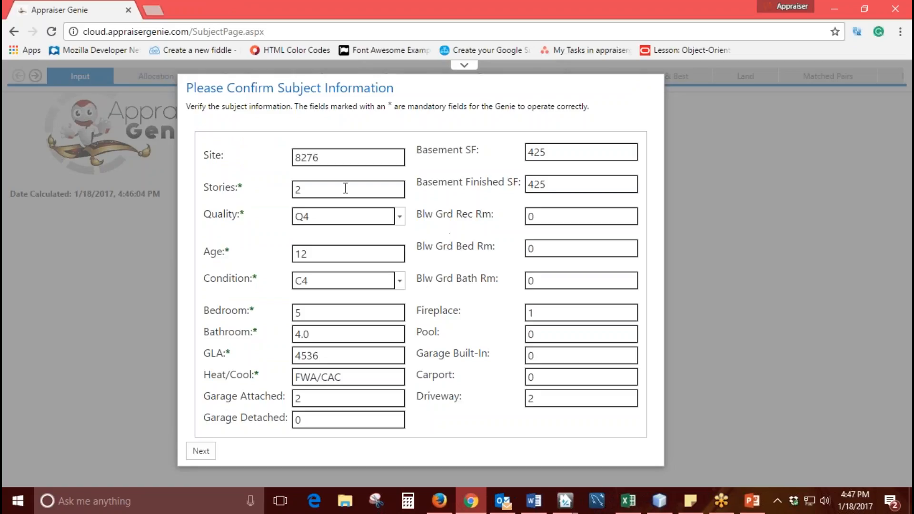
- Try 0 and 2 as the subject's fireplace count, and return it to 1
{"action": "left_click", "coordinate": [574, 316]}
{"action": "key", "text": "BackSpace"}
{"action": "type", "text": "0"}
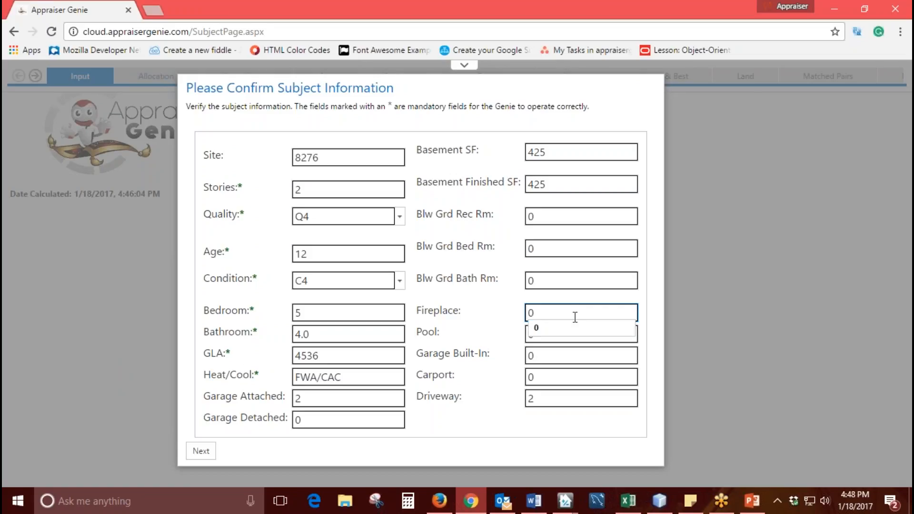
{"action": "key", "text": "BackSpace"}
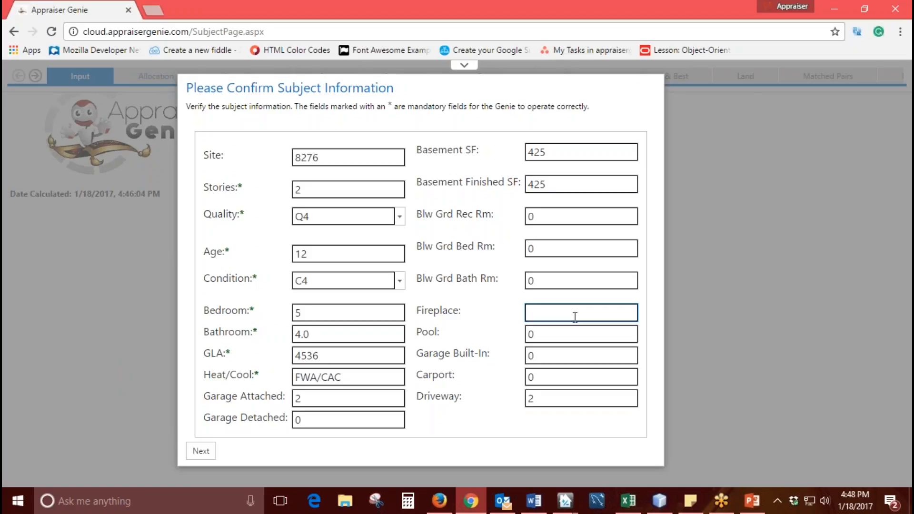
{"action": "type", "text": "2"}
{"action": "key", "text": "BackSpace"}
{"action": "type", "text": "1"}
{"action": "left_click", "coordinate": [466, 258]}
- Confirm the subject information, check the CSV-to-Genie header mapping including the BathsHalf column, and close the mapping
{"action": "left_click", "coordinate": [202, 457]}
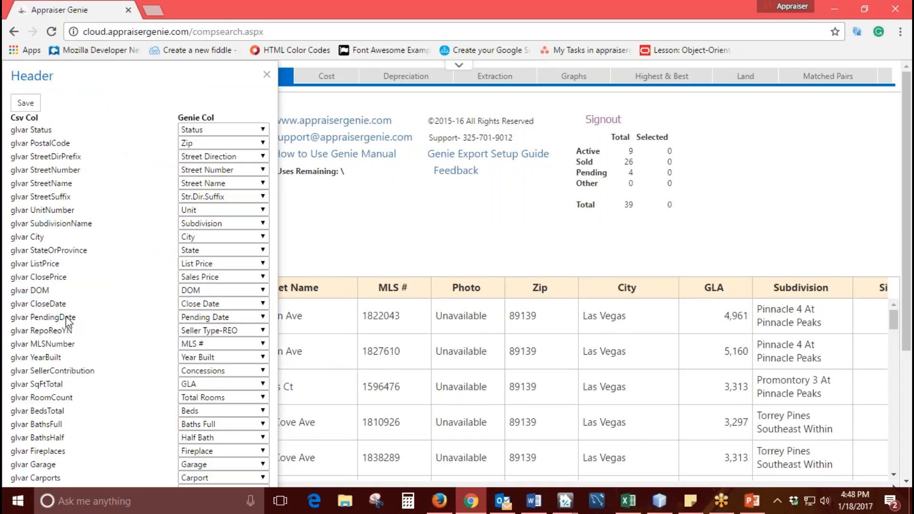
{"action": "scroll", "coordinate": [137, 303], "scroll_direction": "down", "scroll_amount": 4}
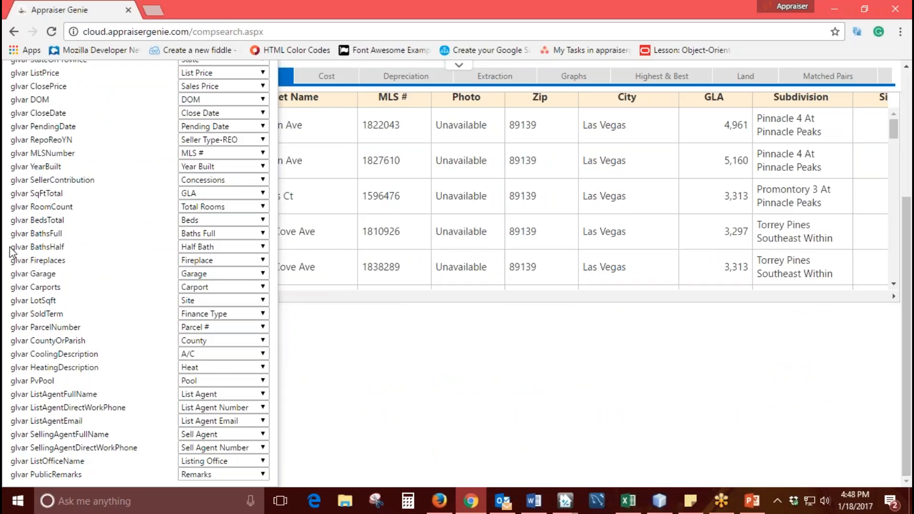
{"action": "double_click", "coordinate": [19, 246]}
{"action": "left_click", "coordinate": [90, 249]}
{"action": "left_click_drag", "start_coordinate": [31, 247], "coordinate": [48, 247]}
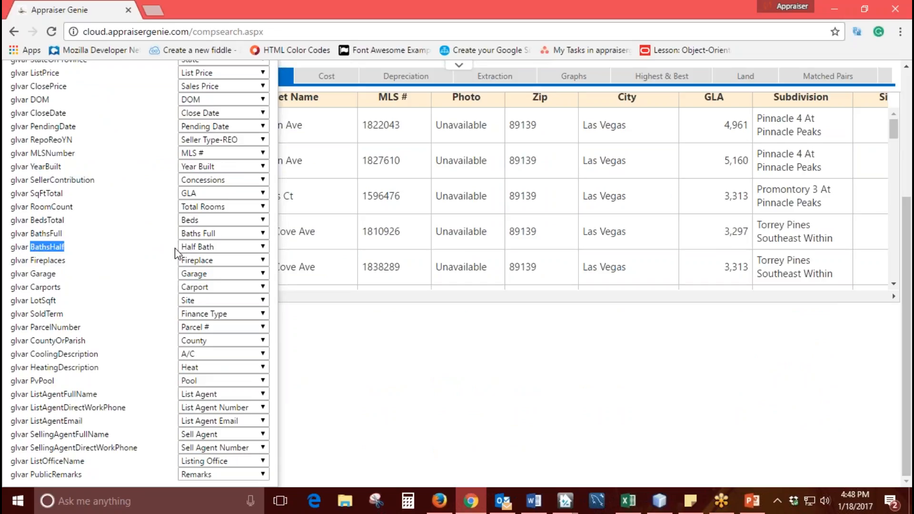
{"action": "scroll", "coordinate": [171, 251], "scroll_direction": "up", "scroll_amount": 4}
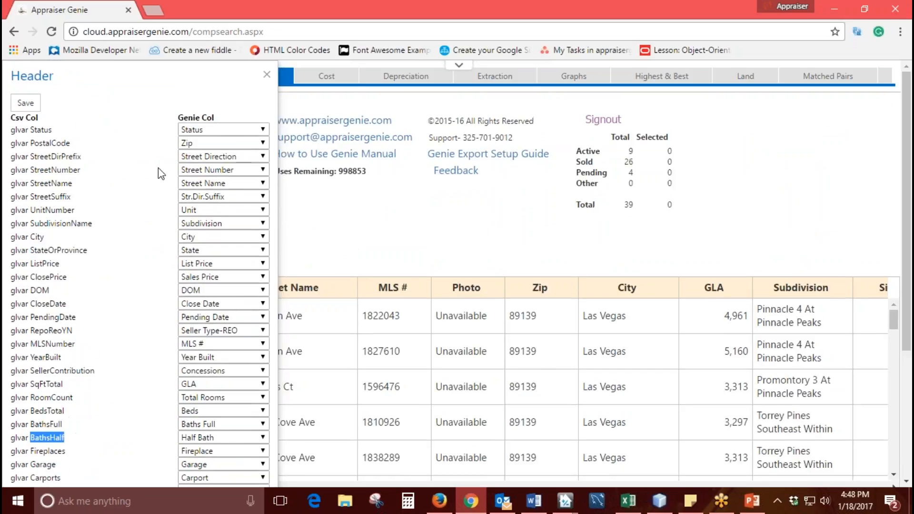
{"action": "left_click", "coordinate": [267, 77]}
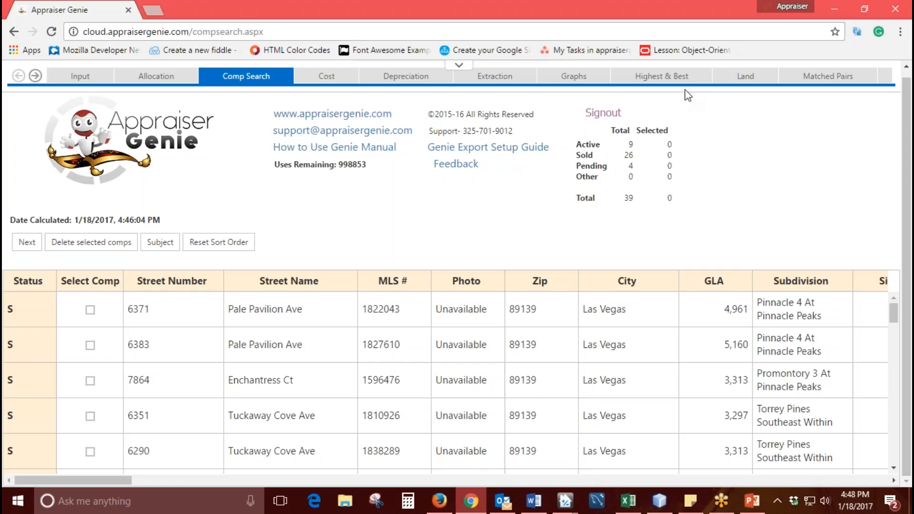
- Check the overall, sold and pending comp totals in the Comp Search summary
{"action": "double_click", "coordinate": [628, 198]}
{"action": "double_click", "coordinate": [629, 155]}
{"action": "double_click", "coordinate": [630, 166]}
{"action": "left_click", "coordinate": [639, 169]}
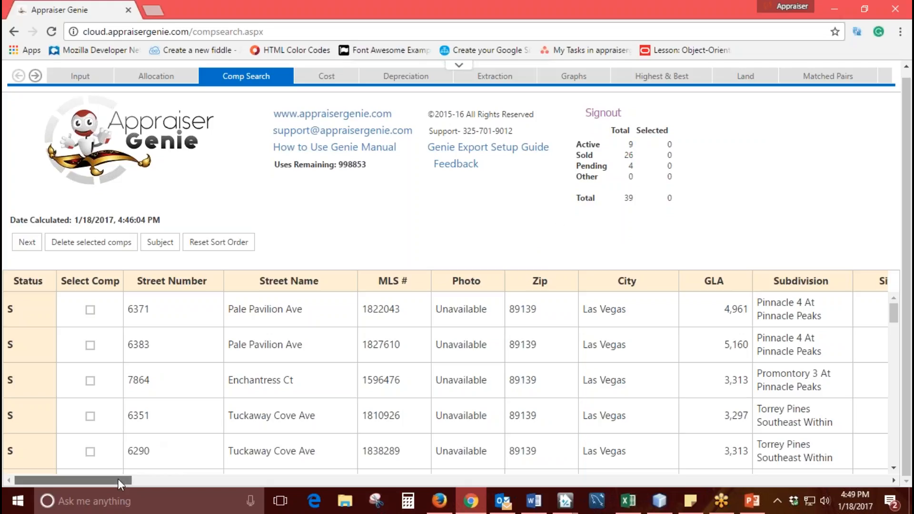
- Examine the comp table's columns from MLS # through site, DOM, age and prices to finance type
{"action": "left_click_drag", "start_coordinate": [118, 478], "coordinate": [182, 475]}
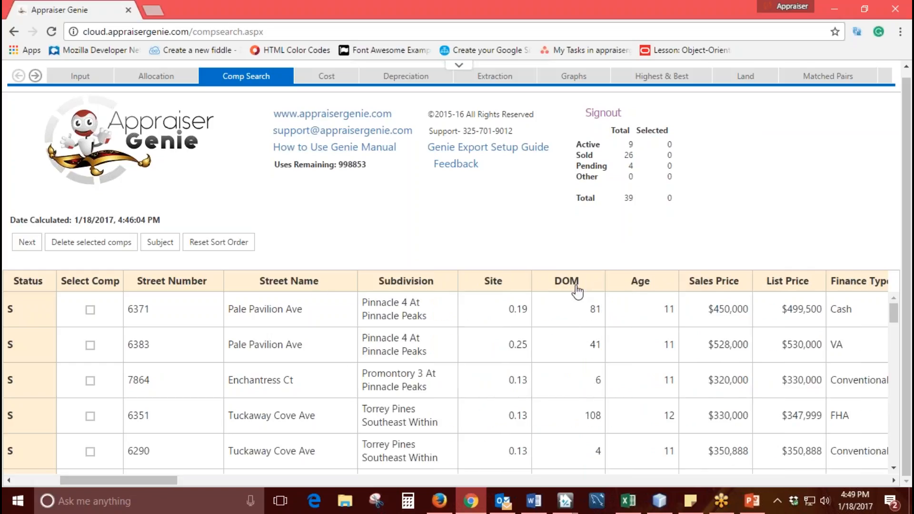
{"action": "left_click_drag", "start_coordinate": [150, 479], "coordinate": [98, 476]}
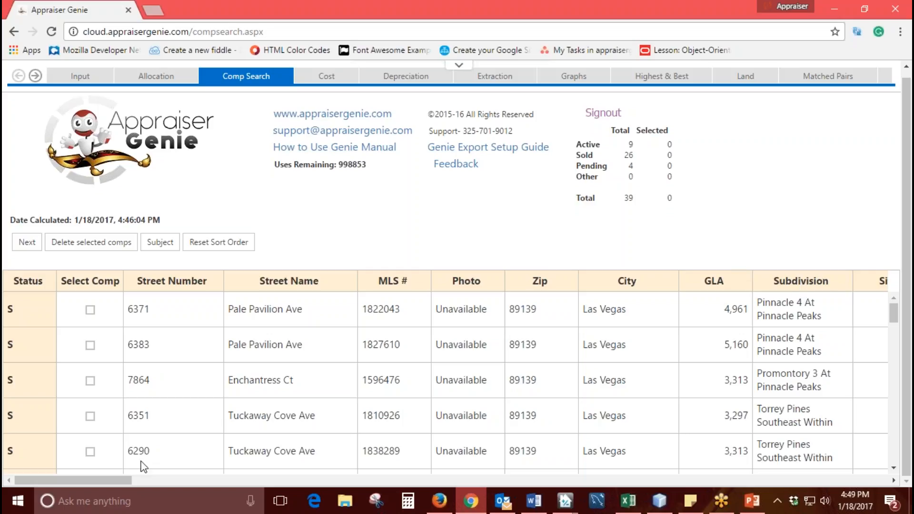
{"action": "left_click_drag", "start_coordinate": [124, 477], "coordinate": [154, 478]}
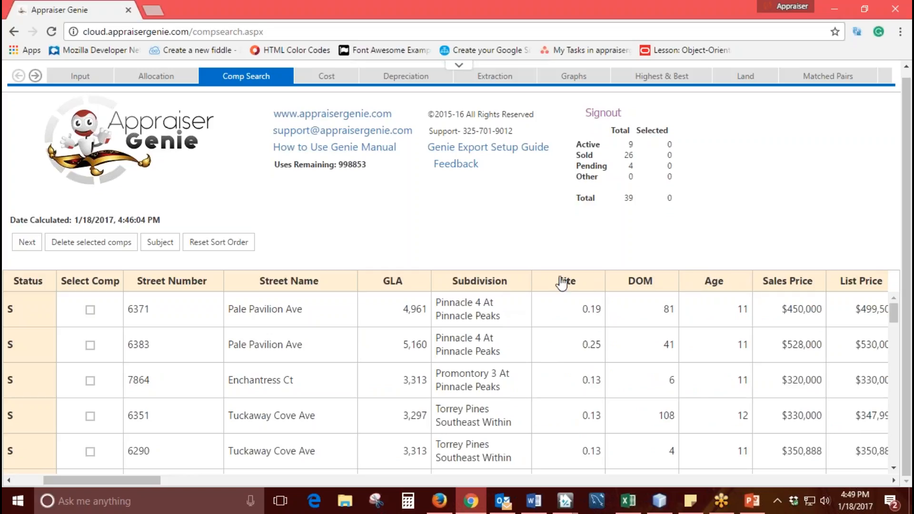
{"action": "left_click_drag", "start_coordinate": [157, 480], "coordinate": [128, 479]}
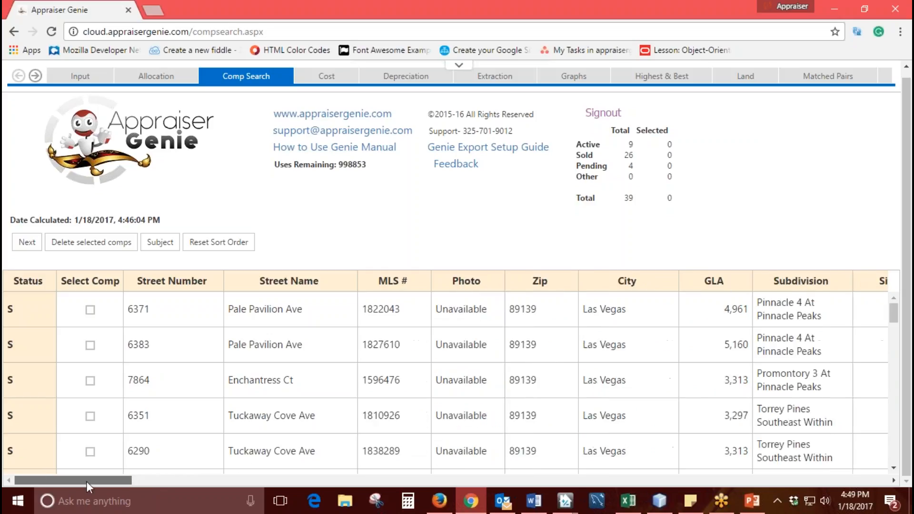
{"action": "left_click", "coordinate": [745, 77]}
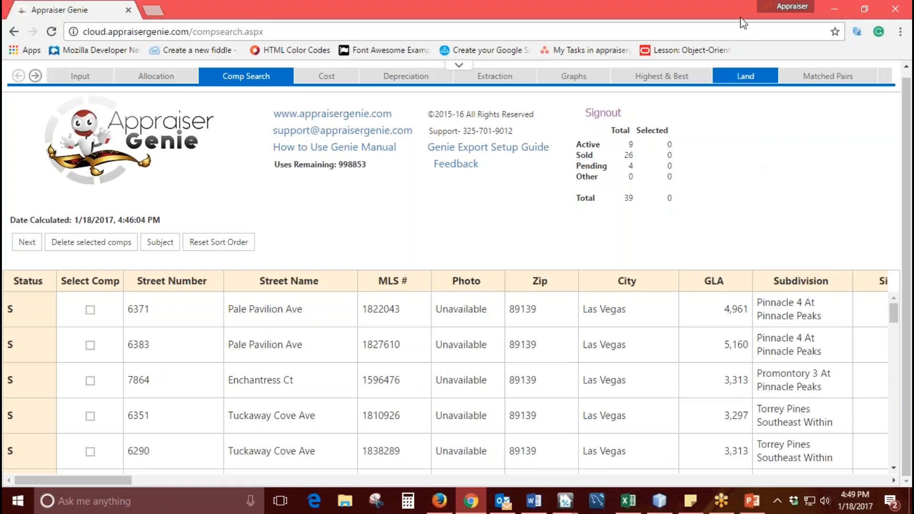
{"action": "left_click", "coordinate": [749, 124]}
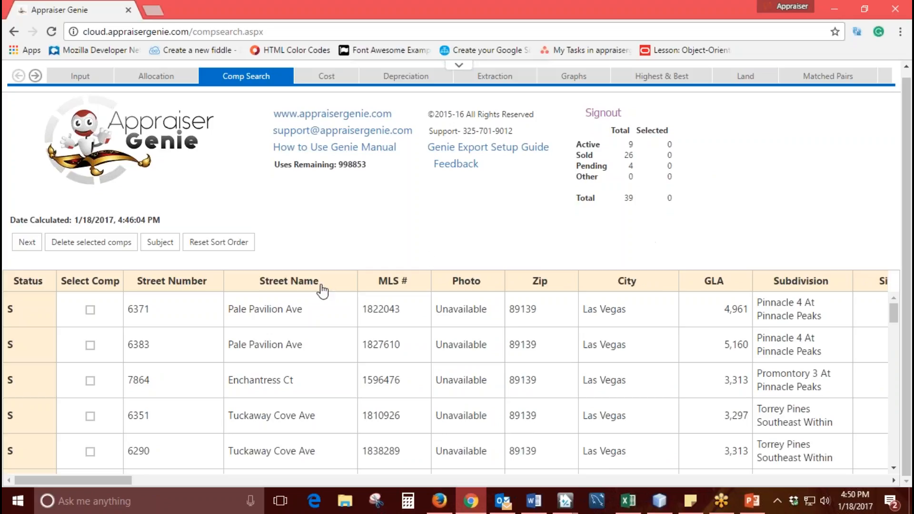
- Check the street names of the first two sold comps and the overall comp total
{"action": "left_click_drag", "start_coordinate": [312, 309], "coordinate": [243, 310]}
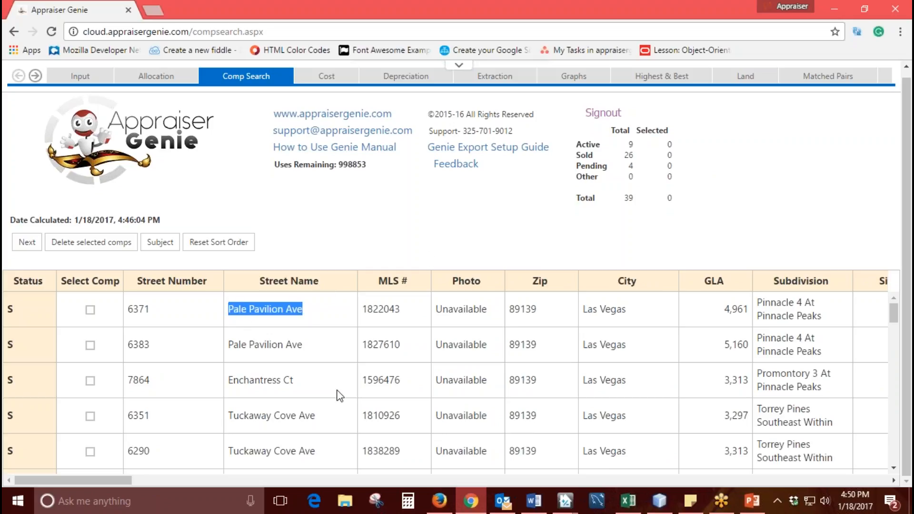
{"action": "left_click", "coordinate": [366, 242]}
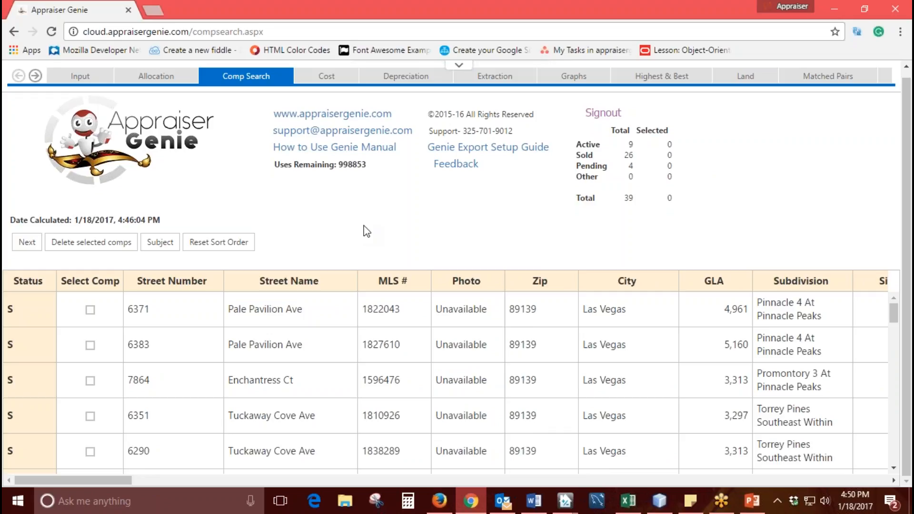
{"action": "double_click", "coordinate": [635, 199]}
{"action": "left_click", "coordinate": [627, 226]}
{"action": "left_click_drag", "start_coordinate": [302, 345], "coordinate": [225, 348]}
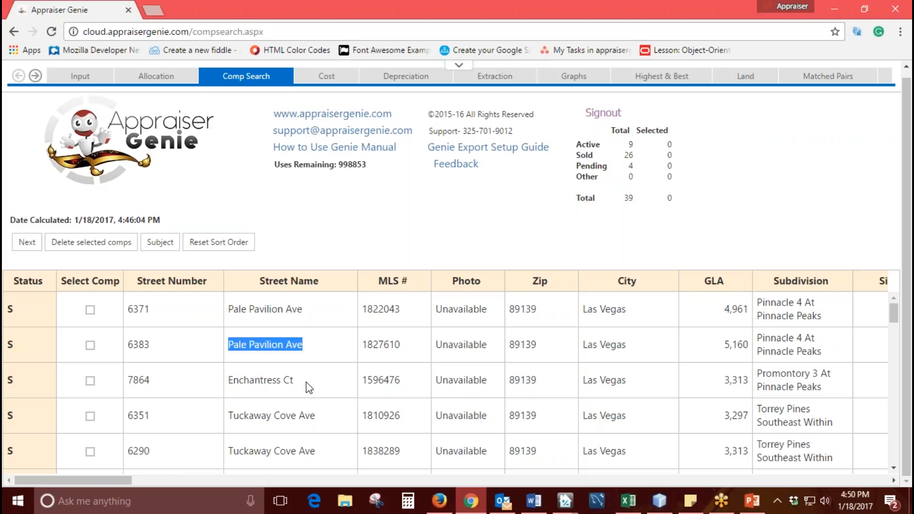
- Check the street names of the third and fourth sold comps and the first sold comp's street number and name
{"action": "left_click_drag", "start_coordinate": [297, 380], "coordinate": [227, 380]}
{"action": "left_click_drag", "start_coordinate": [328, 417], "coordinate": [230, 410]}
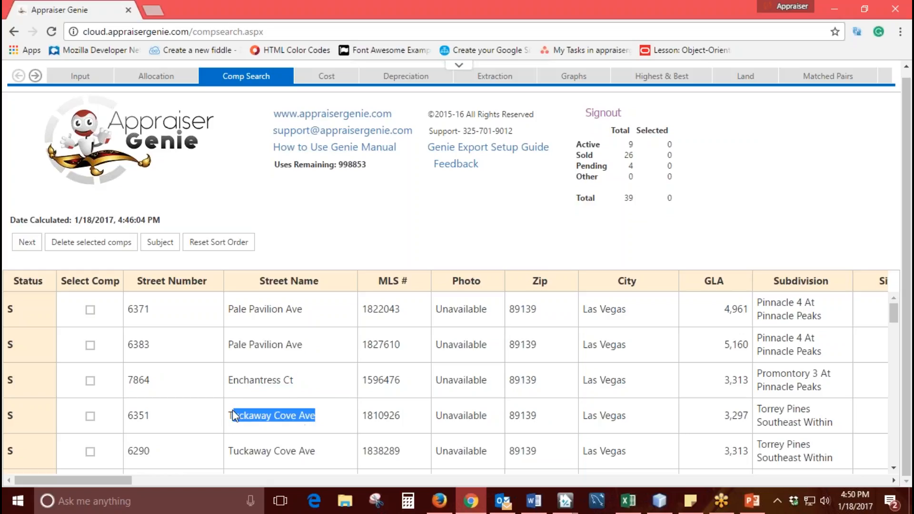
{"action": "left_click_drag", "start_coordinate": [322, 308], "coordinate": [126, 314]}
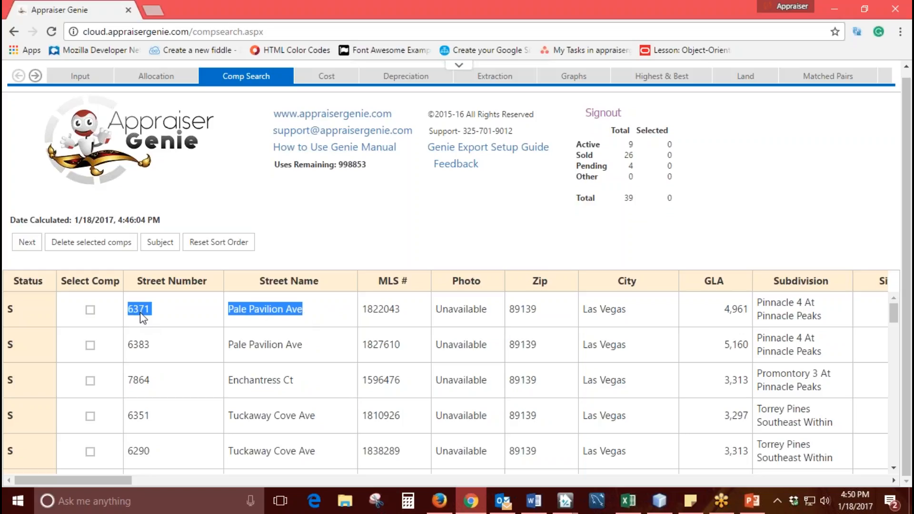
{"action": "left_click", "coordinate": [343, 340]}
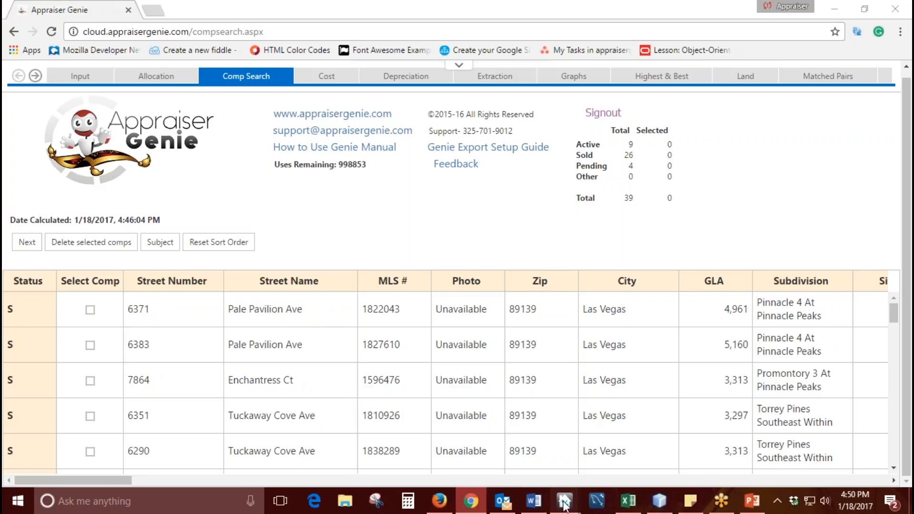
{"action": "mouse_move", "coordinate": [561, 504]}
{"action": "mouse_move", "coordinate": [570, 443]}
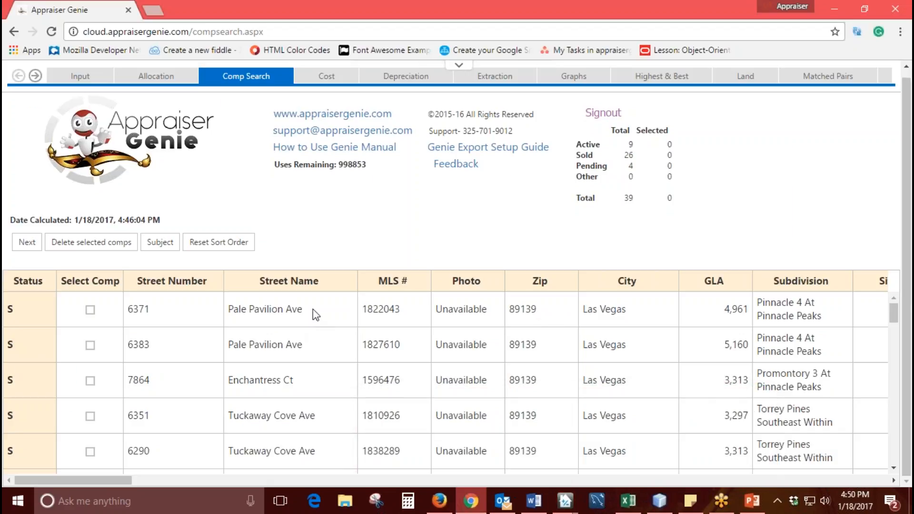
{"action": "left_click_drag", "start_coordinate": [303, 310], "coordinate": [228, 312]}
{"action": "left_click_drag", "start_coordinate": [163, 314], "coordinate": [125, 310]}
{"action": "left_click", "coordinate": [352, 250]}
- Sort the comp table by GLA in ascending and descending order, and by Subdivision in ascending order
{"action": "left_click_drag", "start_coordinate": [116, 479], "coordinate": [152, 478]}
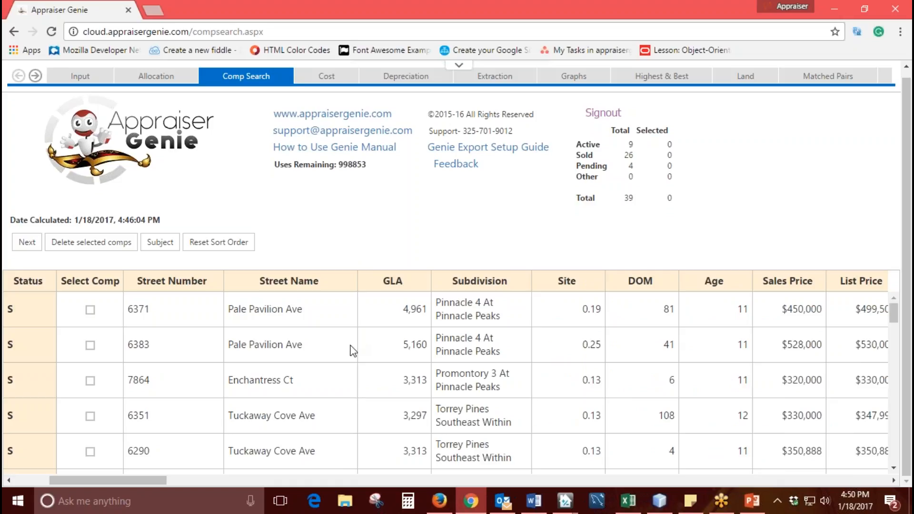
{"action": "left_click", "coordinate": [393, 285]}
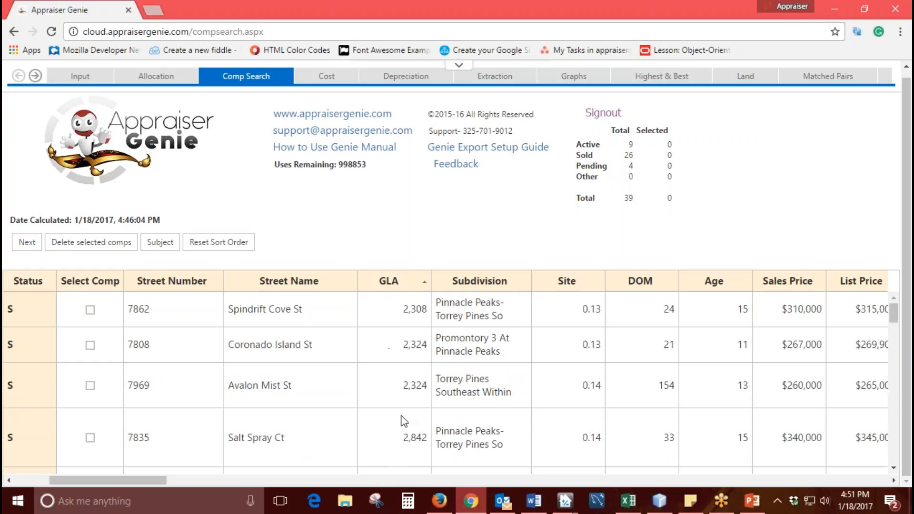
{"action": "left_click", "coordinate": [424, 285]}
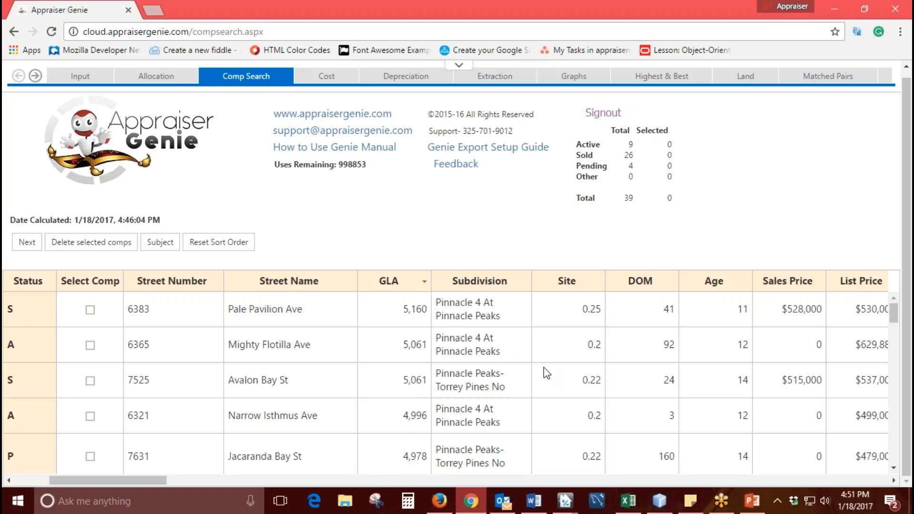
{"action": "left_click", "coordinate": [487, 289]}
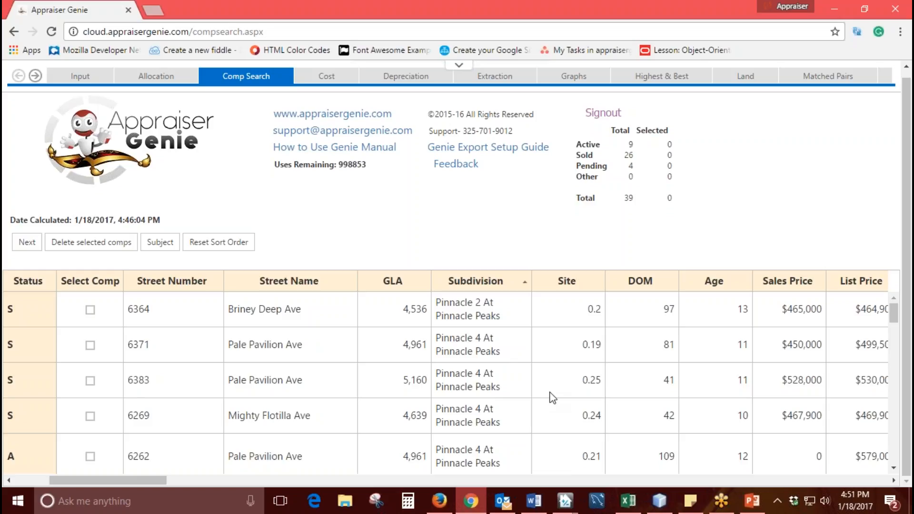
- Reset the comp table's sort order and check the street number and name in its first row
{"action": "left_click", "coordinate": [217, 244]}
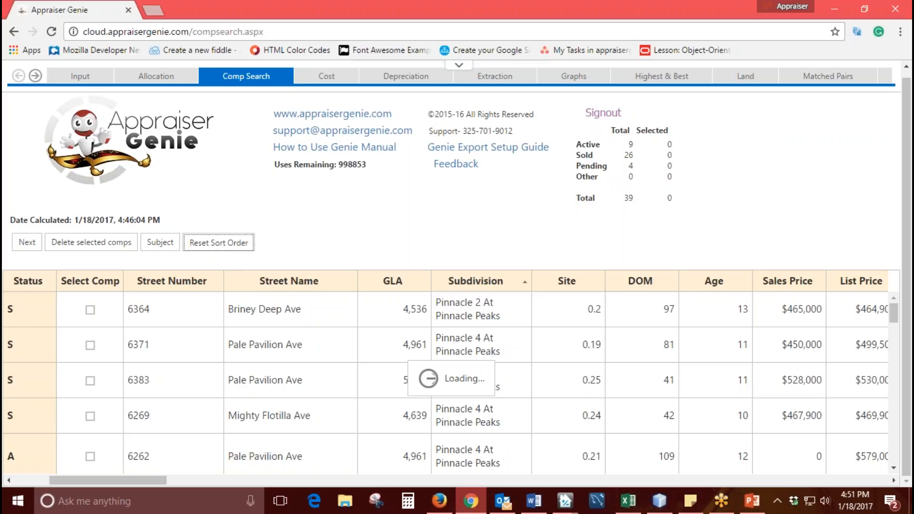
{"action": "left_click_drag", "start_coordinate": [302, 309], "coordinate": [127, 317]}
{"action": "left_click", "coordinate": [332, 325]}
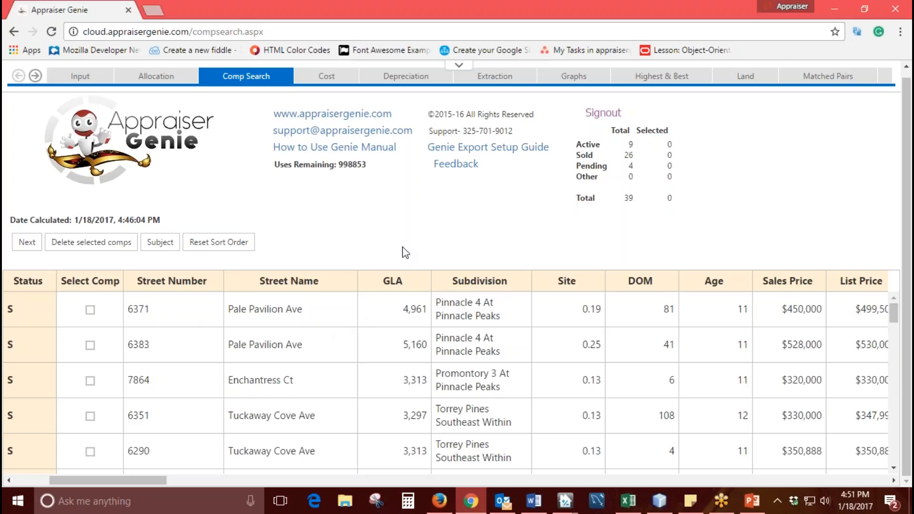
- Examine the Status column of the whole comp list, from the sold comps through the active and pending ones
{"action": "left_click_drag", "start_coordinate": [15, 311], "coordinate": [6, 342]}
{"action": "left_click", "coordinate": [16, 379]}
{"action": "double_click", "coordinate": [16, 378]}
{"action": "scroll", "coordinate": [30, 358], "scroll_direction": "down", "scroll_amount": 8}
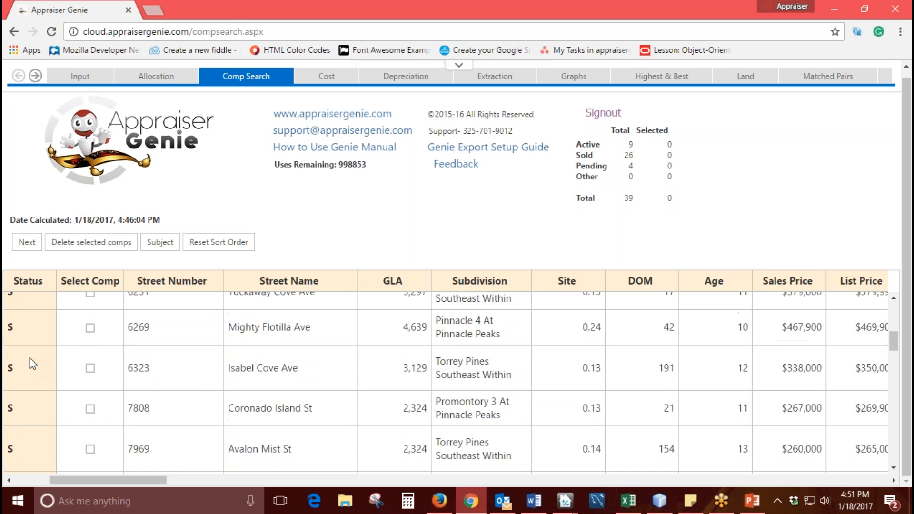
{"action": "scroll", "coordinate": [29, 358], "scroll_direction": "down", "scroll_amount": 13}
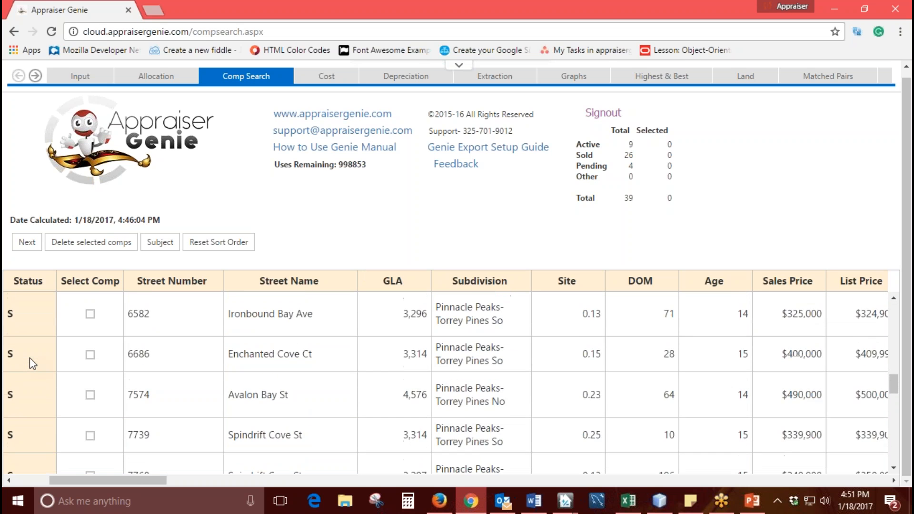
{"action": "scroll", "coordinate": [29, 357], "scroll_direction": "down", "scroll_amount": 5}
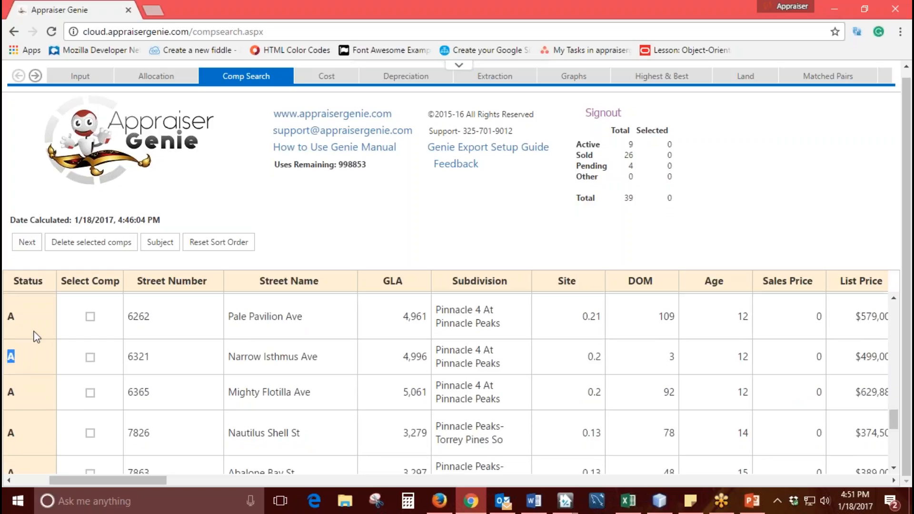
{"action": "scroll", "coordinate": [30, 324], "scroll_direction": "down", "scroll_amount": 5}
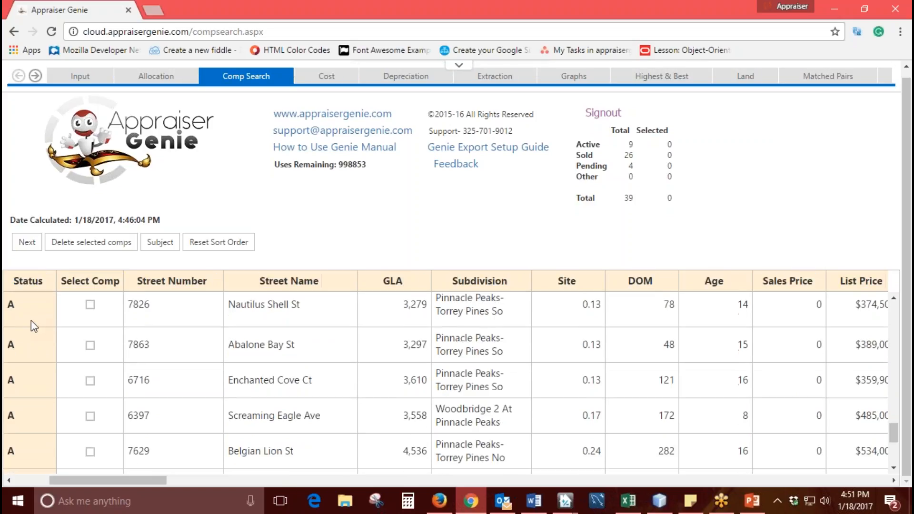
{"action": "scroll", "coordinate": [31, 323], "scroll_direction": "down", "scroll_amount": 2}
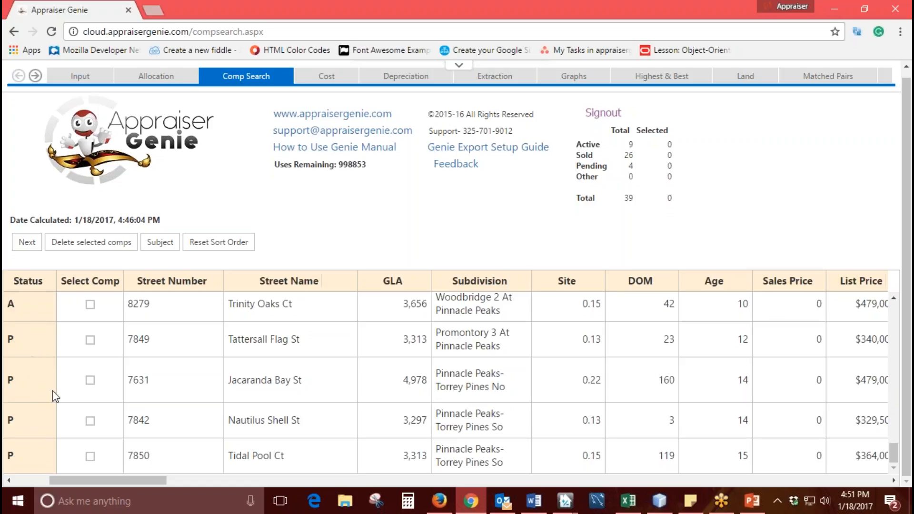
{"action": "scroll", "coordinate": [28, 391], "scroll_direction": "up", "scroll_amount": 3}
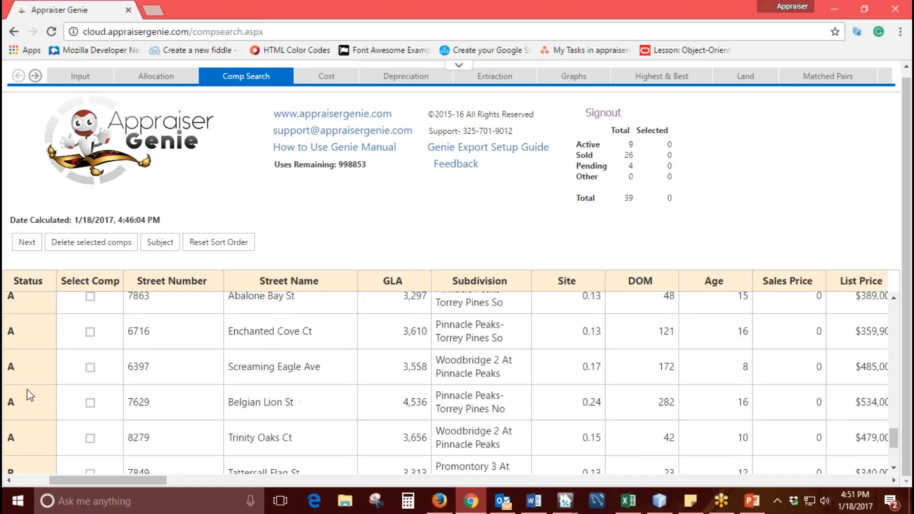
{"action": "scroll", "coordinate": [30, 395], "scroll_direction": "up", "scroll_amount": 10}
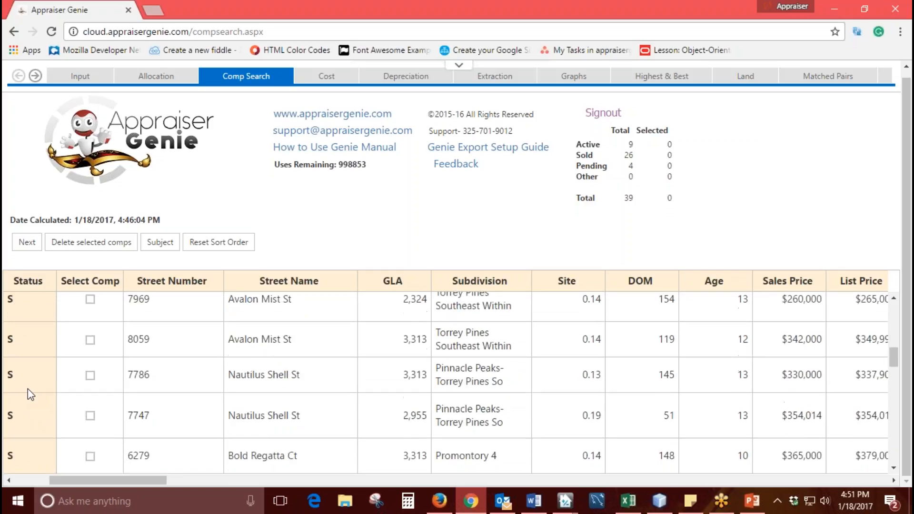
{"action": "scroll", "coordinate": [28, 388], "scroll_direction": "up", "scroll_amount": 8}
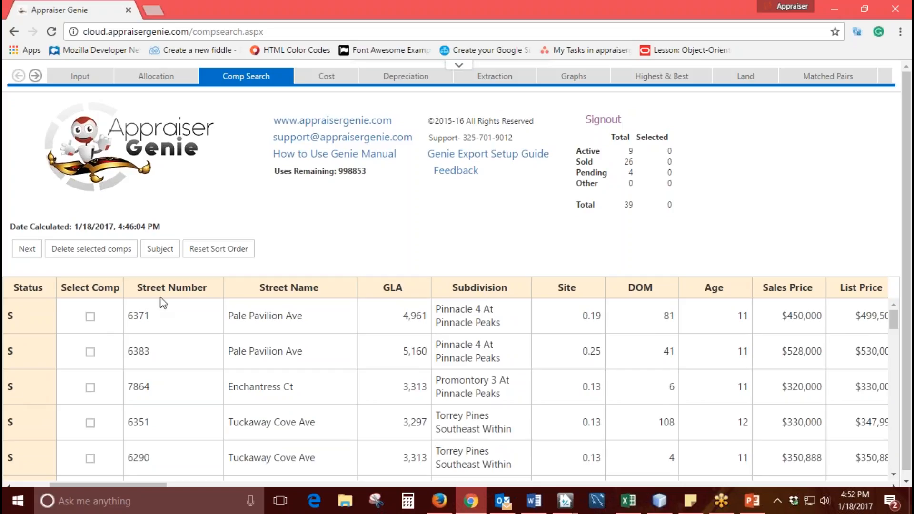
- Reopen the subject information, compare it with the Subject column of the URAR in TOTAL, and confirm it back in Appraiser Genie
{"action": "left_click", "coordinate": [168, 249]}
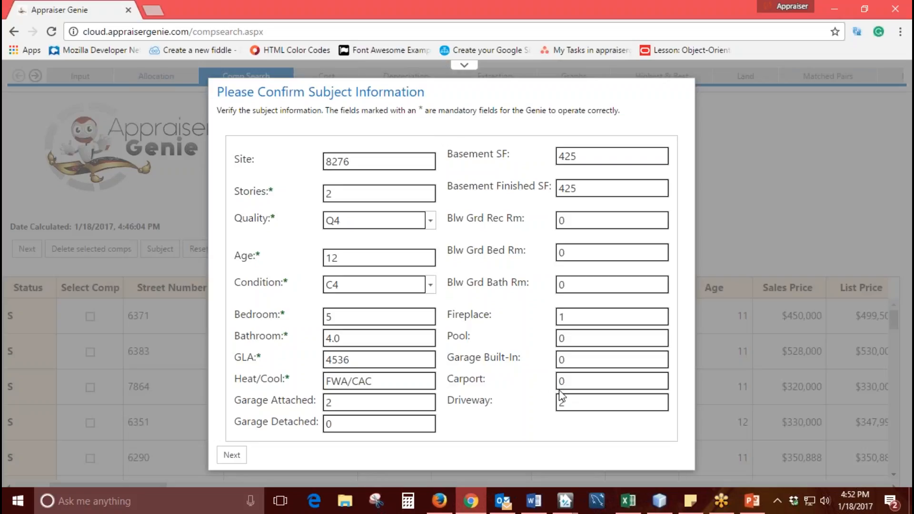
{"action": "mouse_move", "coordinate": [573, 511]}
{"action": "left_click", "coordinate": [557, 443]}
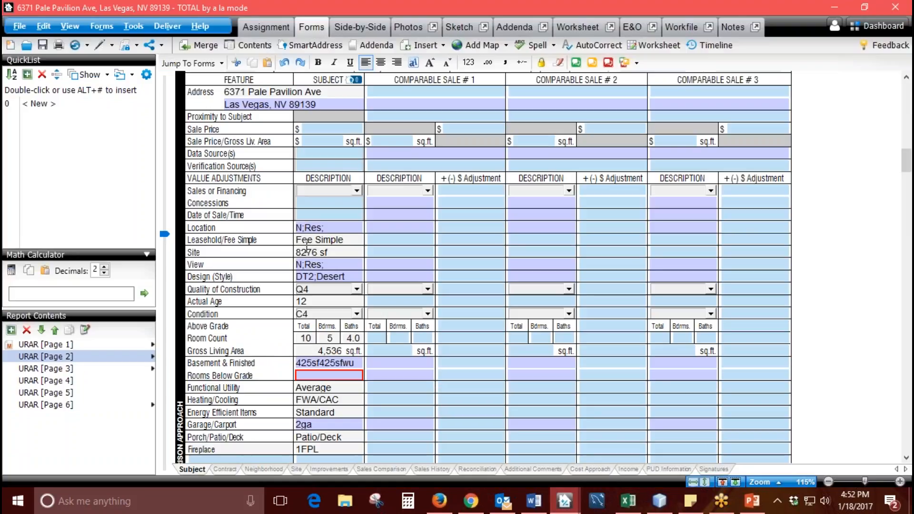
{"action": "left_click", "coordinate": [470, 500]}
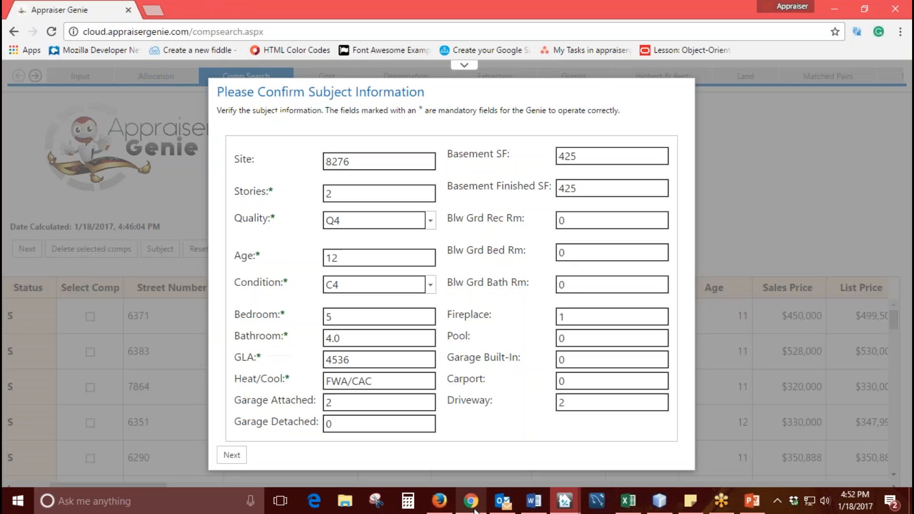
{"action": "left_click", "coordinate": [232, 455]}
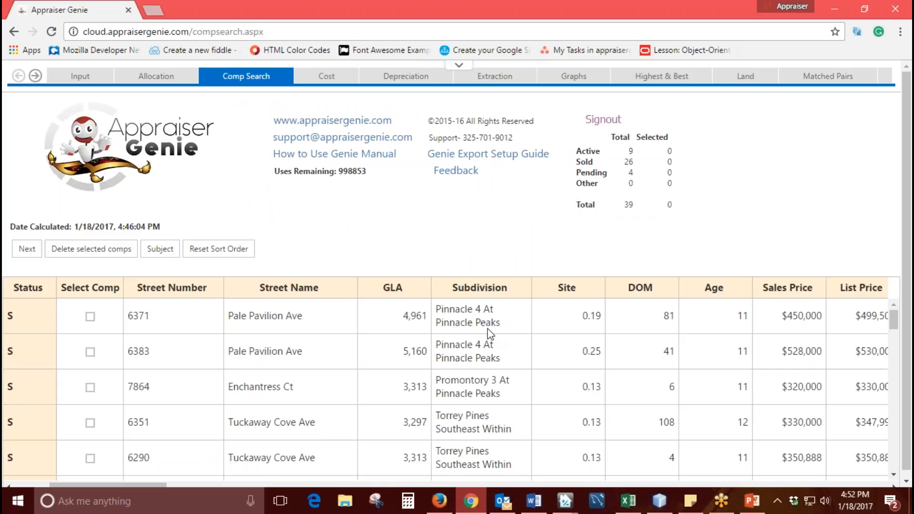
- Try deleting the second and third sold comps, decline the removal and deselect both
{"action": "left_click", "coordinate": [90, 352]}
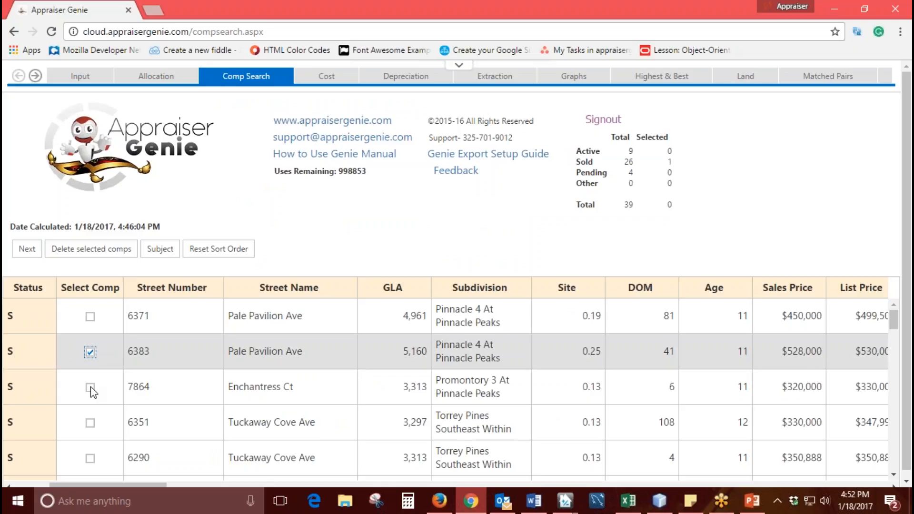
{"action": "left_click", "coordinate": [90, 387]}
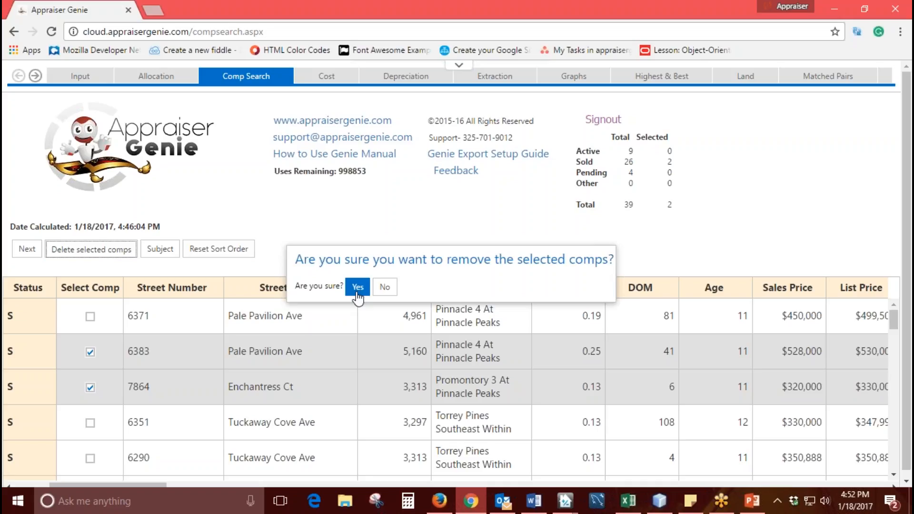
{"action": "left_click", "coordinate": [385, 286]}
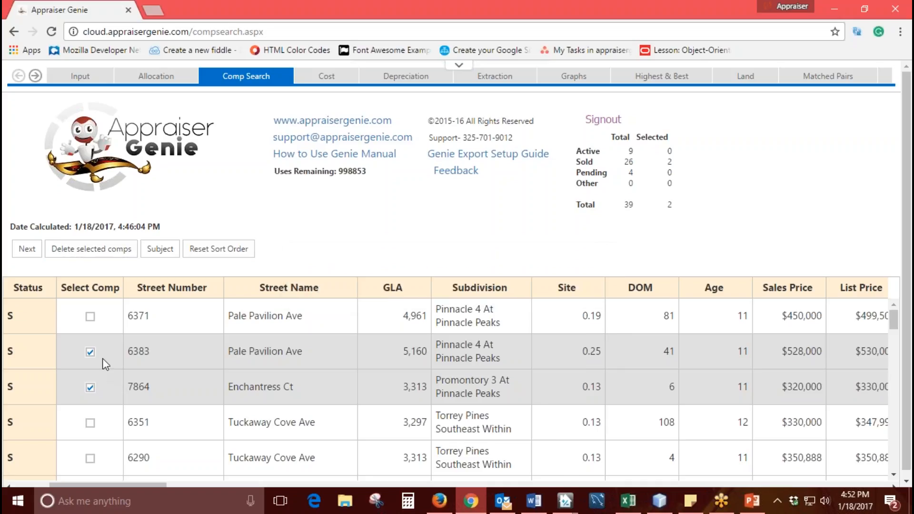
{"action": "left_click", "coordinate": [90, 352]}
{"action": "left_click", "coordinate": [90, 388]}
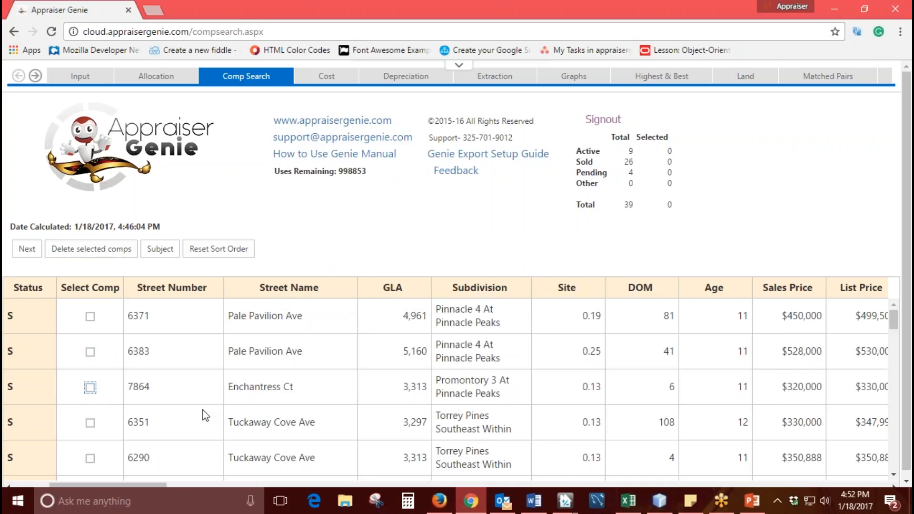
- Select the second, third and fourth sold comps in the comp list
{"action": "scroll", "coordinate": [91, 413], "scroll_direction": "down", "scroll_amount": 10}
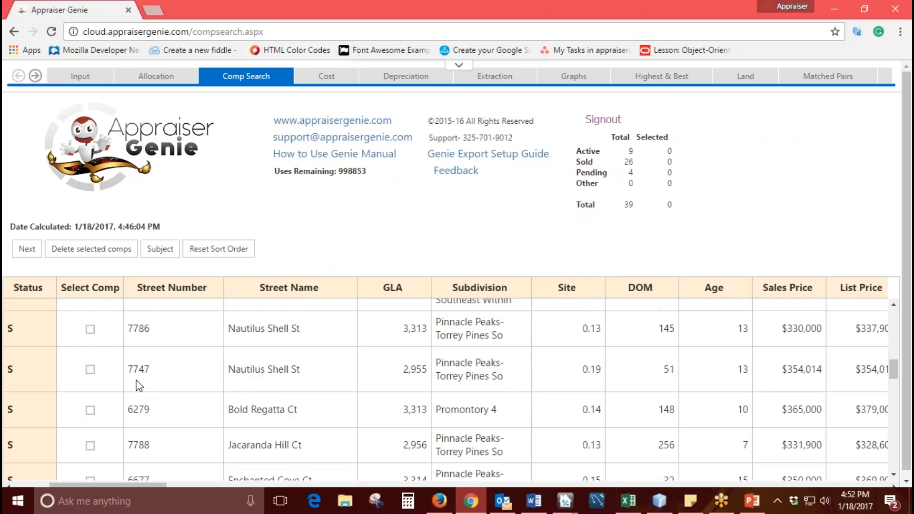
{"action": "scroll", "coordinate": [139, 386], "scroll_direction": "up", "scroll_amount": 10}
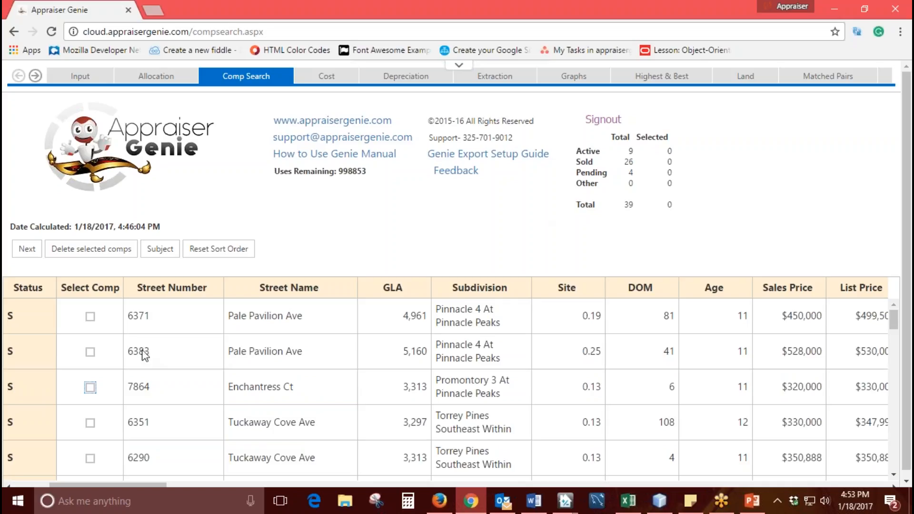
{"action": "left_click", "coordinate": [88, 352]}
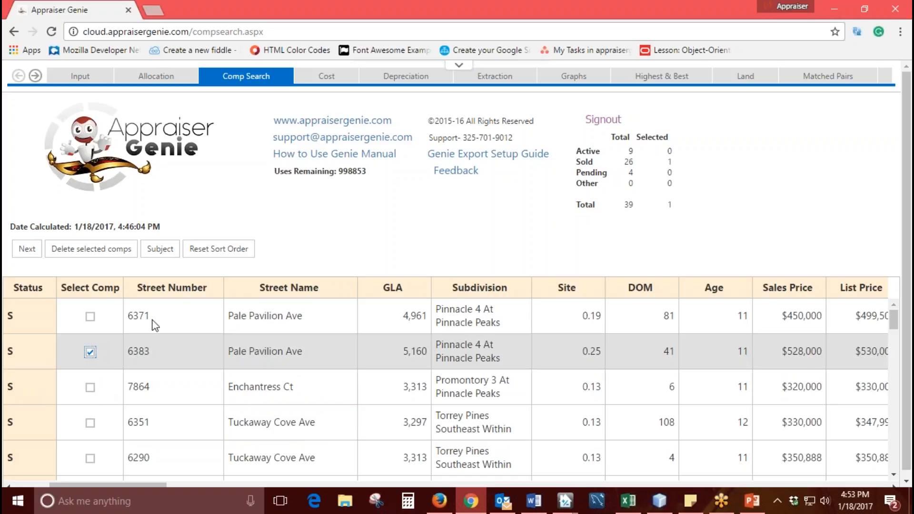
{"action": "left_click", "coordinate": [90, 386]}
{"action": "left_click", "coordinate": [90, 422]}
- Add the active comp on Abalone Bay St to the selection and proceed with the selected comps
{"action": "scroll", "coordinate": [38, 397], "scroll_direction": "down", "scroll_amount": 1}
{"action": "scroll", "coordinate": [38, 397], "scroll_direction": "down", "scroll_amount": 15}
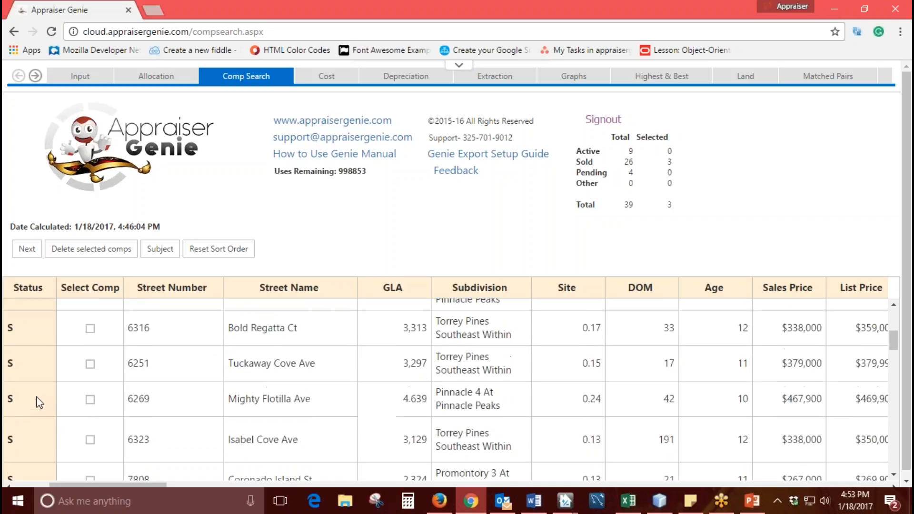
{"action": "scroll", "coordinate": [36, 396], "scroll_direction": "down", "scroll_amount": 8}
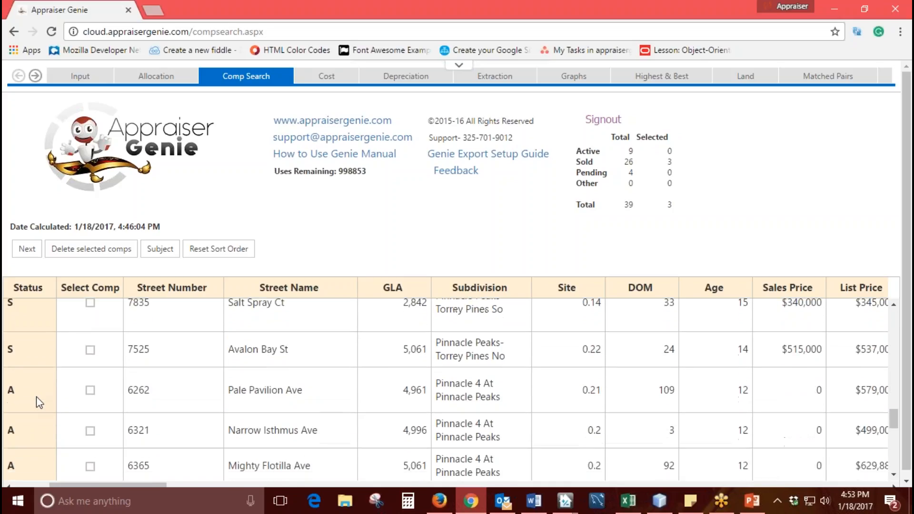
{"action": "left_click", "coordinate": [90, 347]}
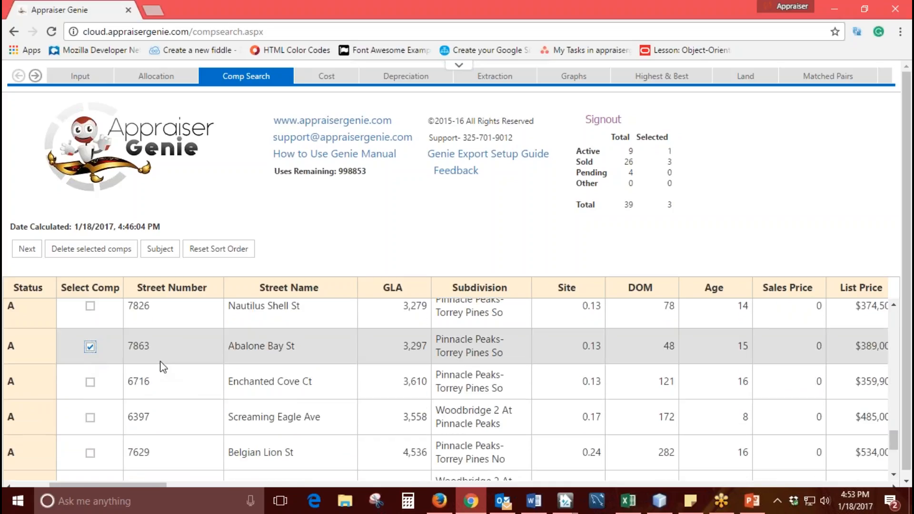
{"action": "scroll", "coordinate": [204, 380], "scroll_direction": "up", "scroll_amount": 5}
{"action": "scroll", "coordinate": [204, 381], "scroll_direction": "up", "scroll_amount": 5}
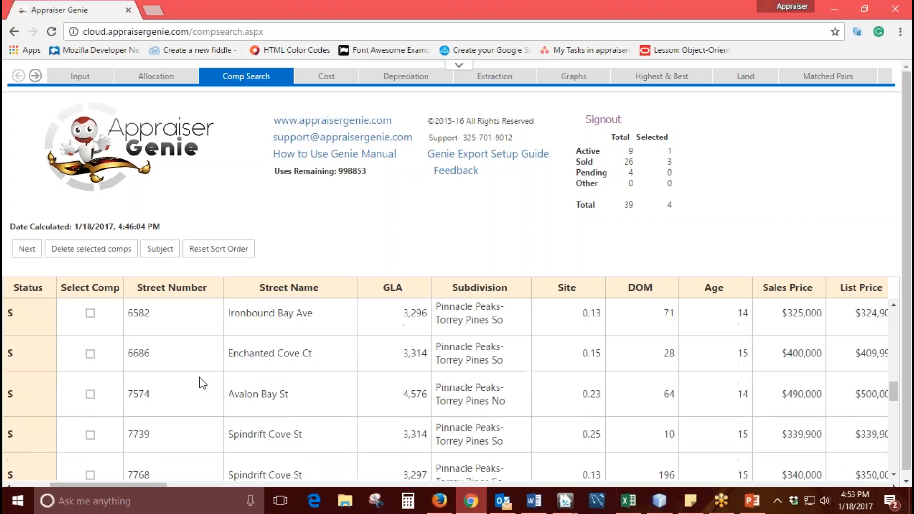
{"action": "scroll", "coordinate": [303, 374], "scroll_direction": "up", "scroll_amount": 5}
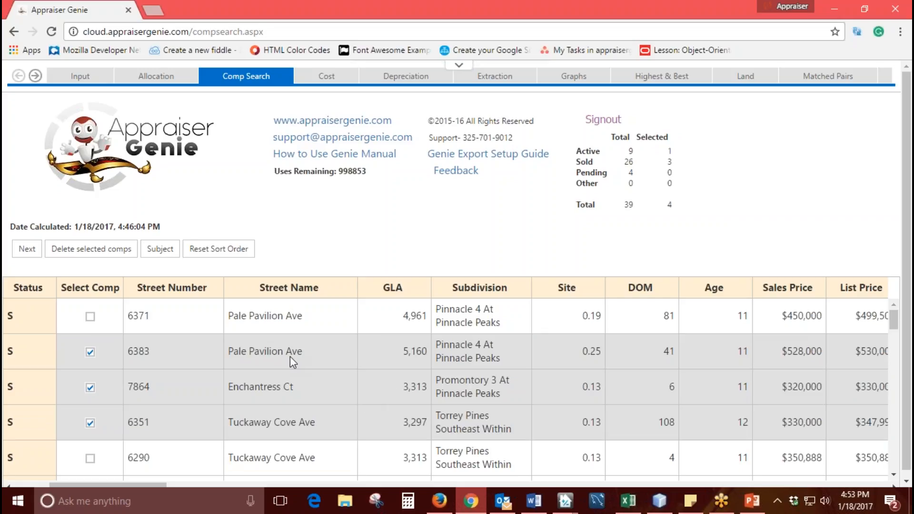
{"action": "left_click", "coordinate": [28, 249]}
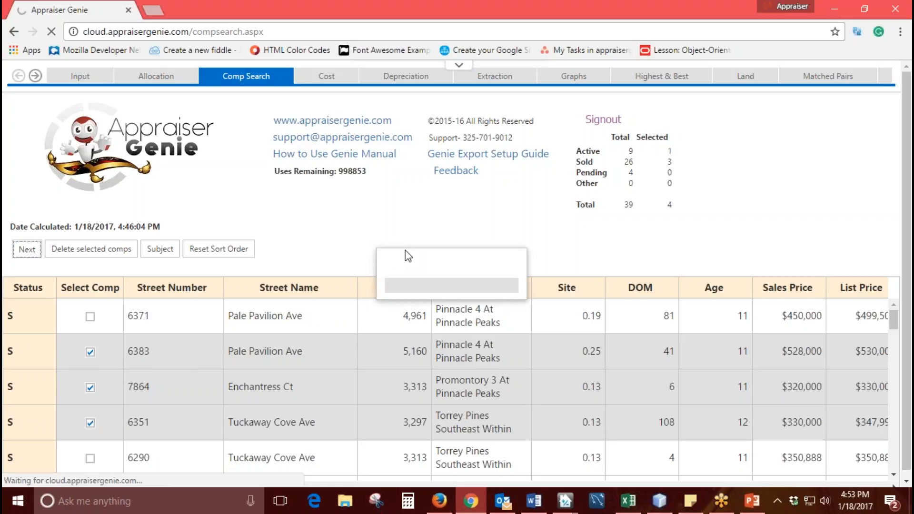
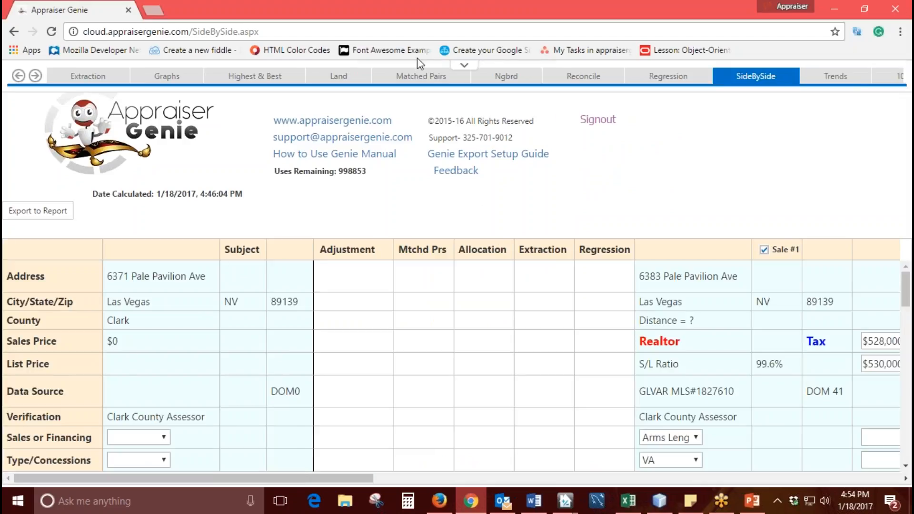
- Compare the subject's address and city/state/zip in the side-by-side grid with the Subject column of the URAR in TOTAL
{"action": "scroll", "coordinate": [459, 386], "scroll_direction": "down", "scroll_amount": 3}
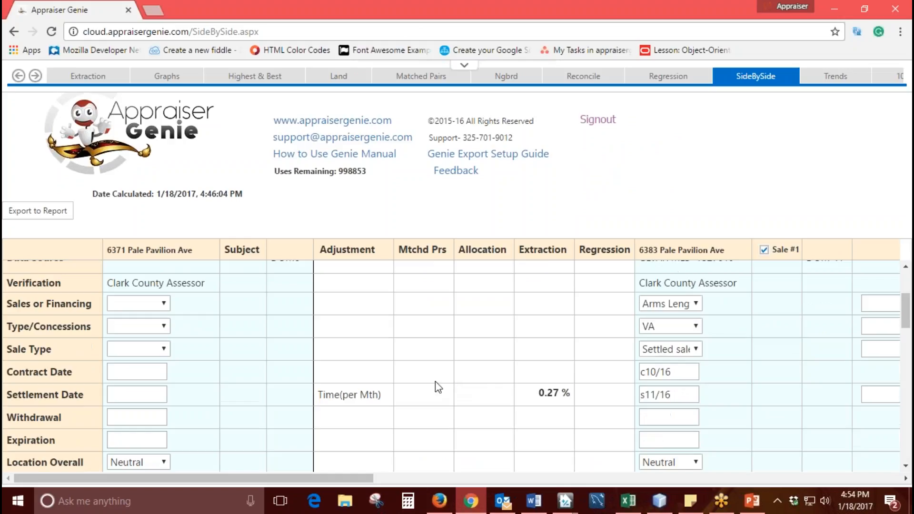
{"action": "scroll", "coordinate": [435, 383], "scroll_direction": "up", "scroll_amount": 3}
{"action": "left_click_drag", "start_coordinate": [212, 278], "coordinate": [107, 282]}
{"action": "left_click_drag", "start_coordinate": [157, 303], "coordinate": [106, 302]}
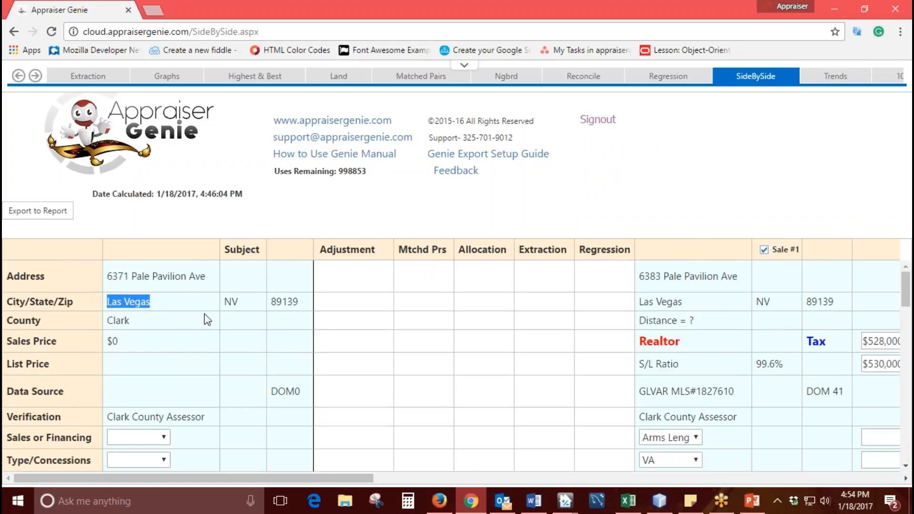
{"action": "left_click", "coordinate": [564, 500]}
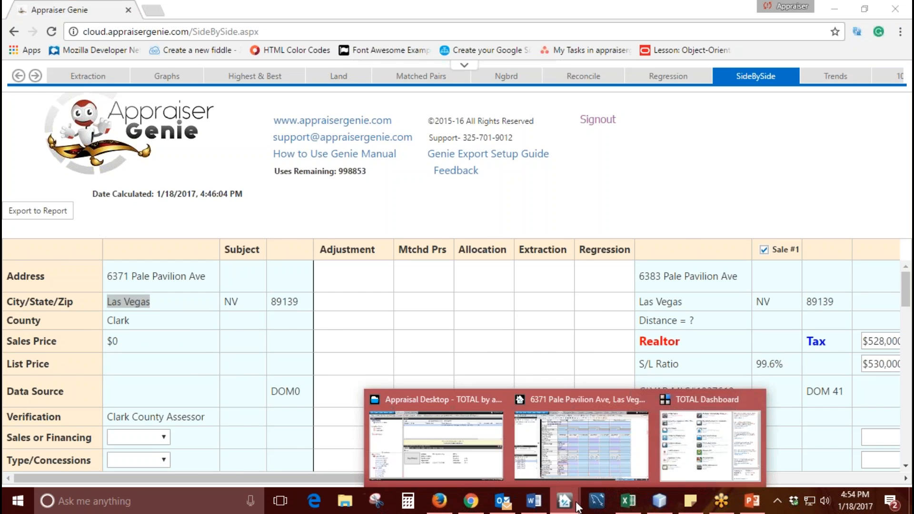
{"action": "left_click", "coordinate": [587, 470]}
{"action": "left_click", "coordinate": [323, 105]}
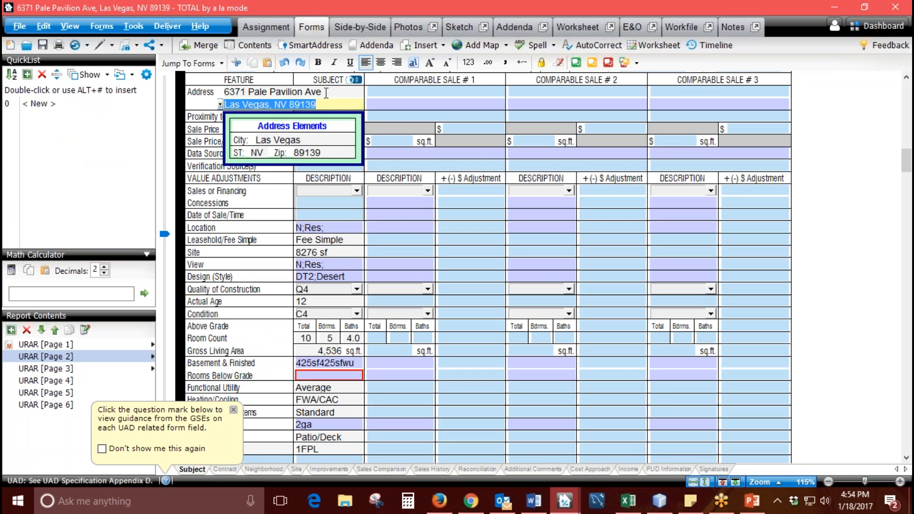
{"action": "left_click", "coordinate": [471, 500]}
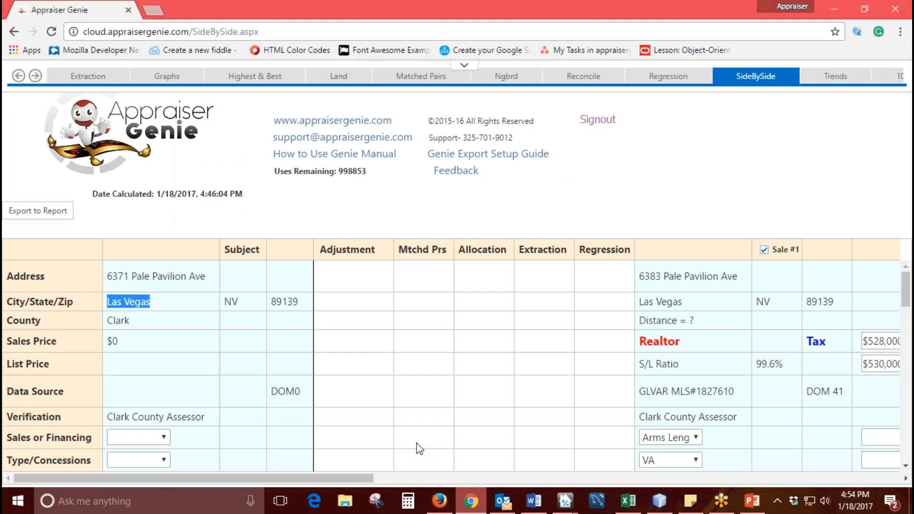
- Review the subject's location, site, quality, rooms, GLA, garage, porch/patio and fireplace entries in Appraiser Genie's side-by-side grid
{"action": "scroll", "coordinate": [223, 295], "scroll_direction": "down", "scroll_amount": 6}
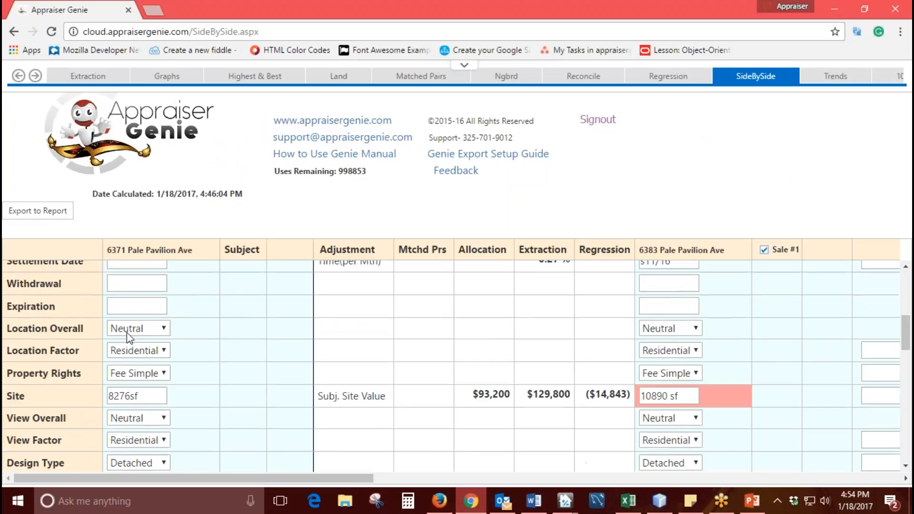
{"action": "scroll", "coordinate": [200, 394], "scroll_direction": "down", "scroll_amount": 1}
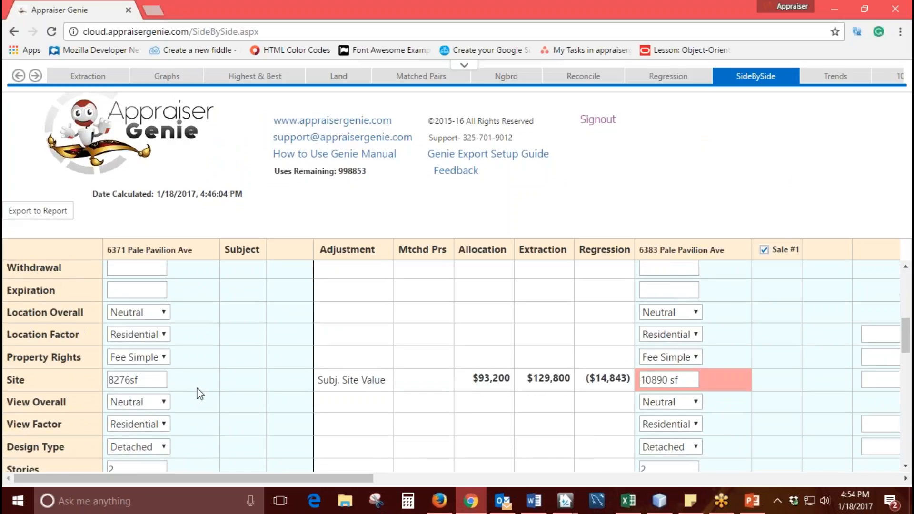
{"action": "scroll", "coordinate": [200, 394], "scroll_direction": "down", "scroll_amount": 4}
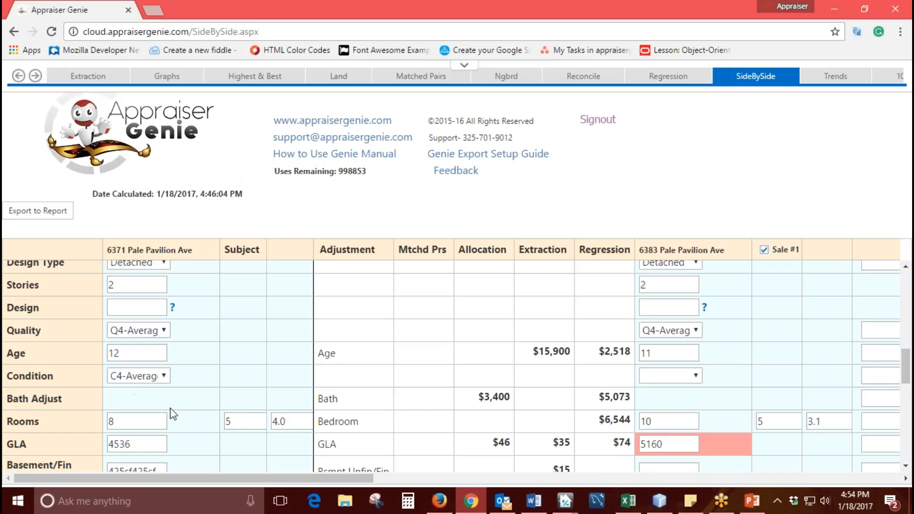
{"action": "scroll", "coordinate": [194, 402], "scroll_direction": "down", "scroll_amount": 5}
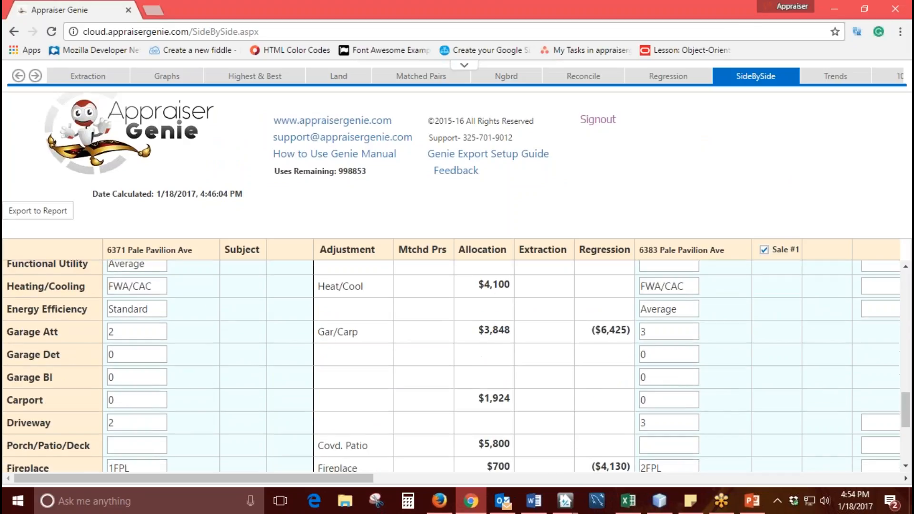
{"action": "scroll", "coordinate": [141, 360], "scroll_direction": "down", "scroll_amount": 3}
{"action": "left_click", "coordinate": [143, 375]}
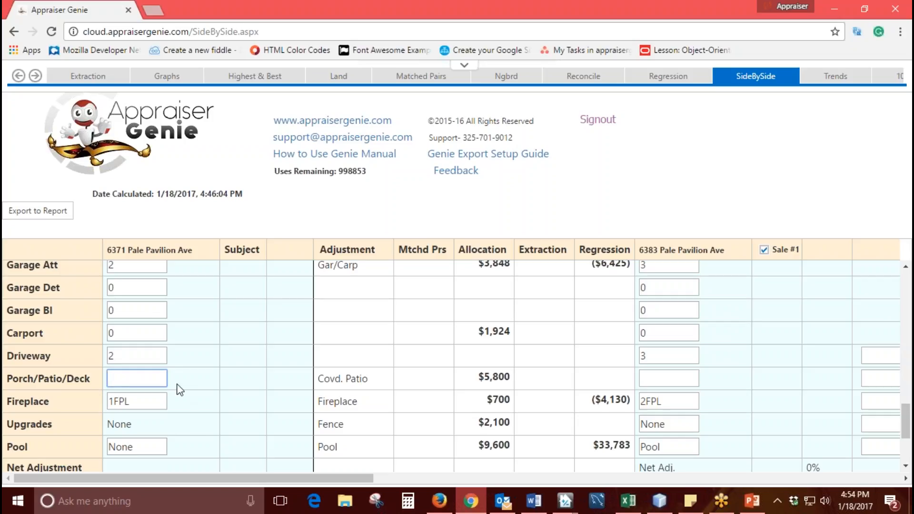
{"action": "scroll", "coordinate": [199, 363], "scroll_direction": "up", "scroll_amount": 3}
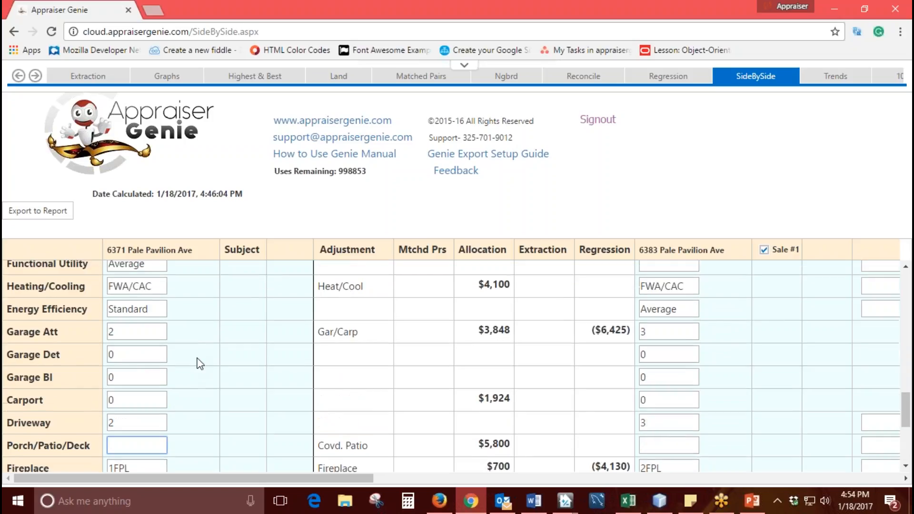
{"action": "scroll", "coordinate": [199, 363], "scroll_direction": "up", "scroll_amount": 8}
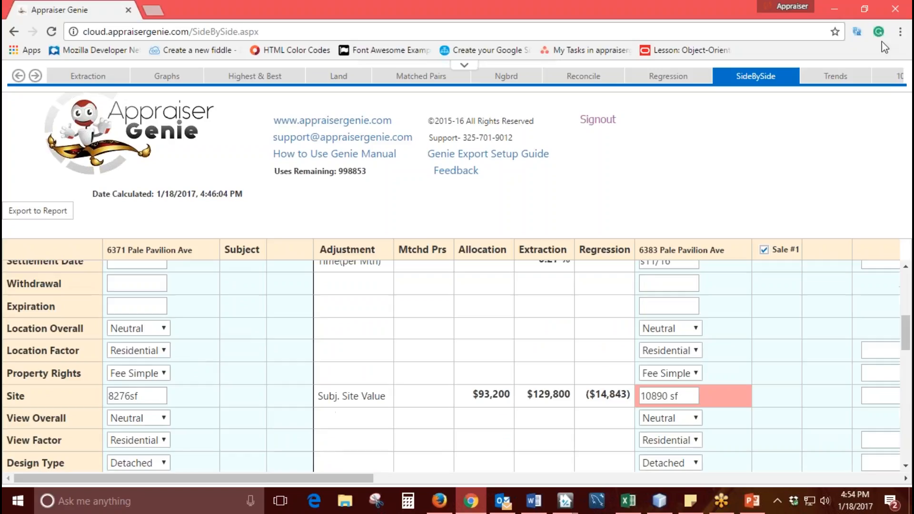
- Check the property addresses heading the Sale #1 to Sale #4 columns of the side-by-side grid
{"action": "left_click", "coordinate": [194, 480]}
{"action": "left_click_drag", "start_coordinate": [723, 250], "coordinate": [641, 261]}
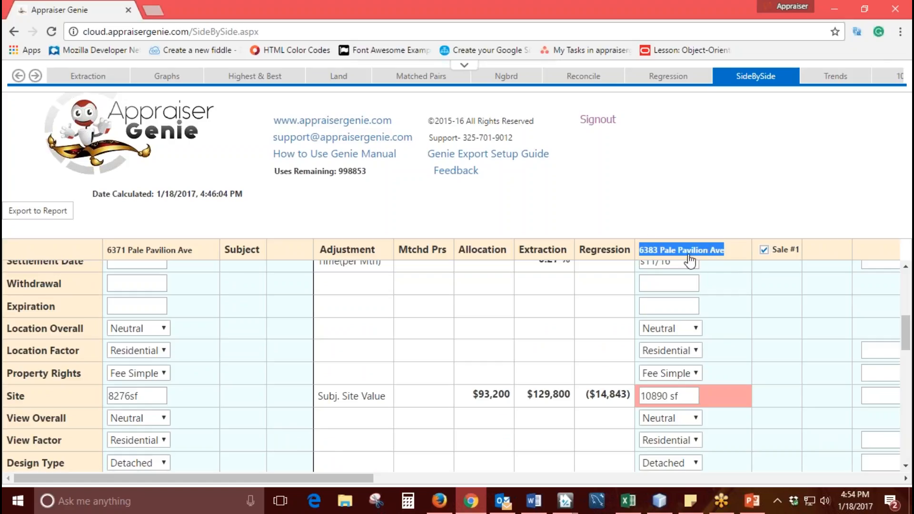
{"action": "left_click_drag", "start_coordinate": [252, 477], "coordinate": [390, 483]}
{"action": "left_click_drag", "start_coordinate": [637, 251], "coordinate": [556, 260]}
{"action": "left_click_drag", "start_coordinate": [438, 480], "coordinate": [596, 475]}
{"action": "left_click_drag", "start_coordinate": [603, 250], "coordinate": [505, 259]}
{"action": "left_click_drag", "start_coordinate": [521, 477], "coordinate": [646, 481]}
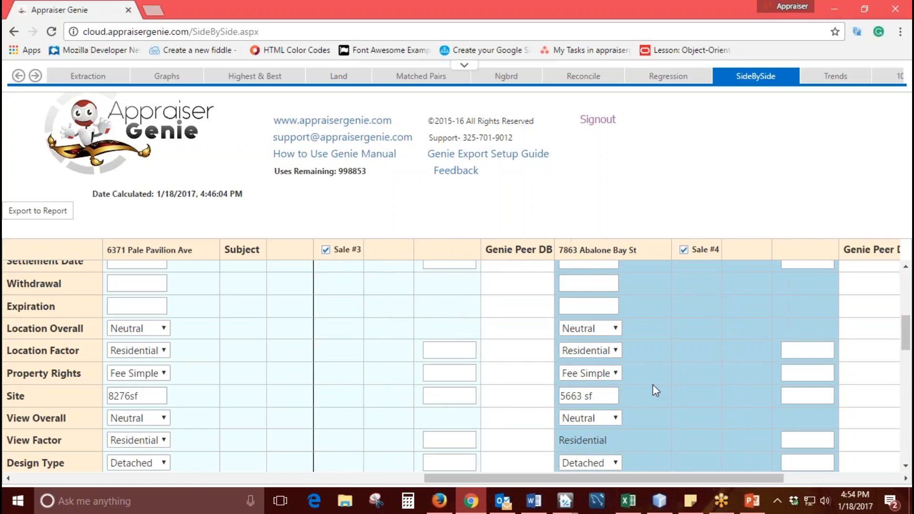
{"action": "left_click_drag", "start_coordinate": [637, 253], "coordinate": [560, 261]}
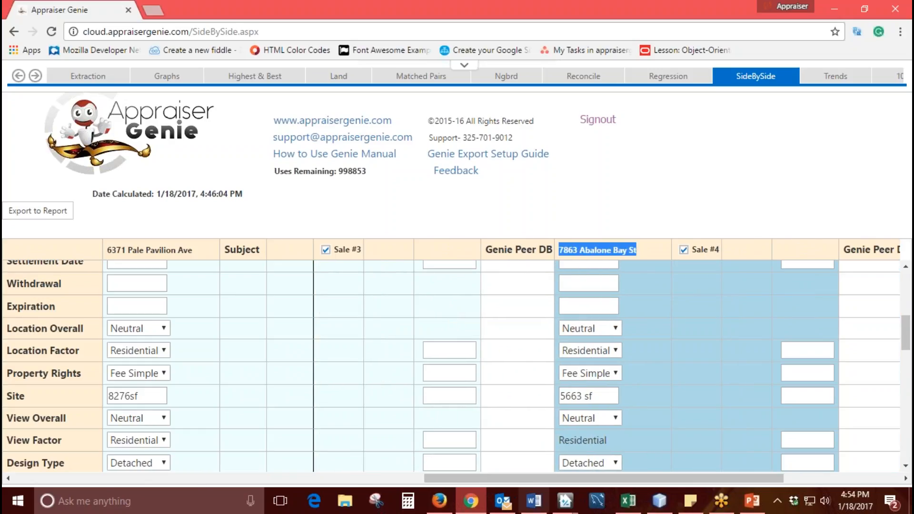
{"action": "left_click_drag", "start_coordinate": [531, 478], "coordinate": [661, 478]}
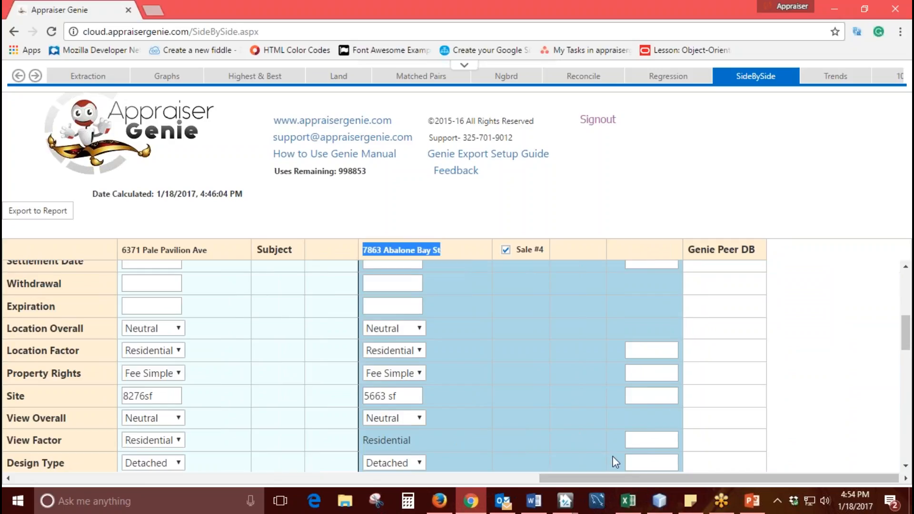
- Examine the sale type of the active comp in Sale #4 and the property characteristics listed for Sale #3
{"action": "scroll", "coordinate": [560, 447], "scroll_direction": "down", "scroll_amount": 2}
{"action": "scroll", "coordinate": [553, 446], "scroll_direction": "up", "scroll_amount": 3}
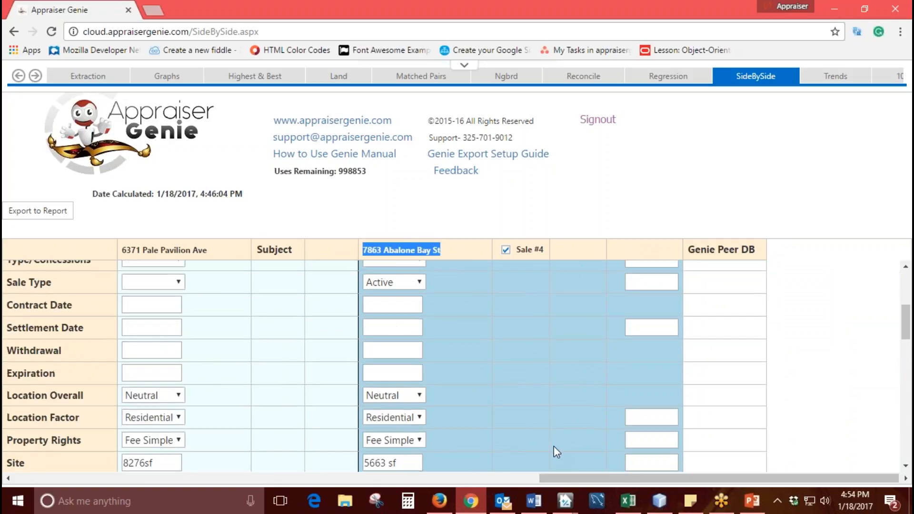
{"action": "scroll", "coordinate": [552, 447], "scroll_direction": "up", "scroll_amount": 3}
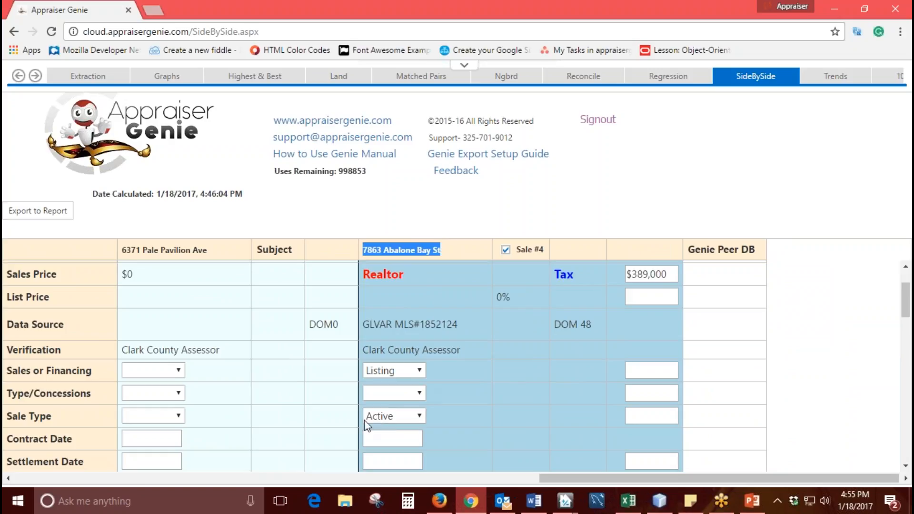
{"action": "left_click_drag", "start_coordinate": [566, 478], "coordinate": [367, 477]}
{"action": "scroll", "coordinate": [490, 416], "scroll_direction": "down", "scroll_amount": 1}
{"action": "scroll", "coordinate": [539, 361], "scroll_direction": "down", "scroll_amount": 3}
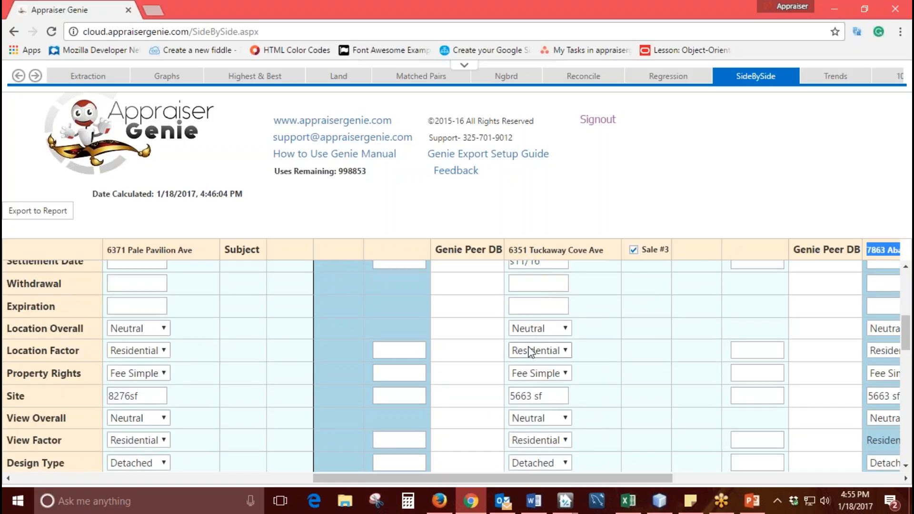
{"action": "scroll", "coordinate": [528, 361], "scroll_direction": "down", "scroll_amount": 4}
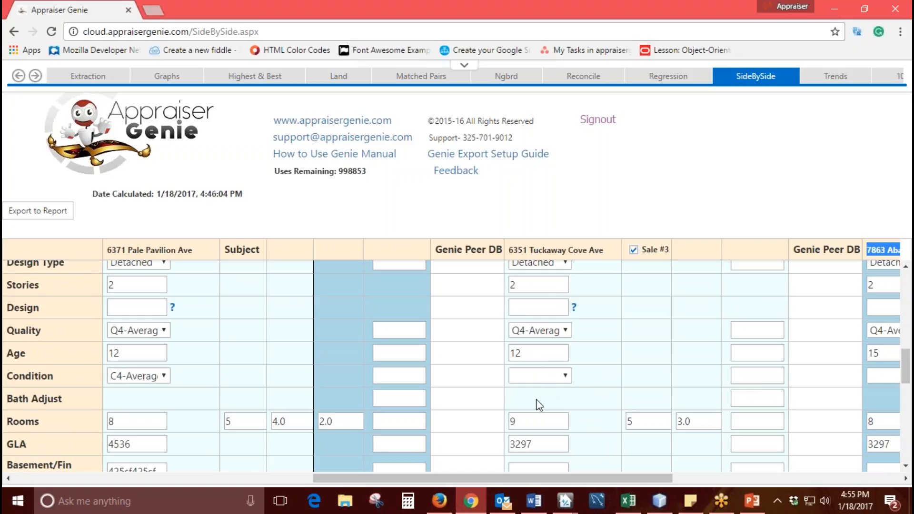
{"action": "scroll", "coordinate": [538, 404], "scroll_direction": "down", "scroll_amount": 6}
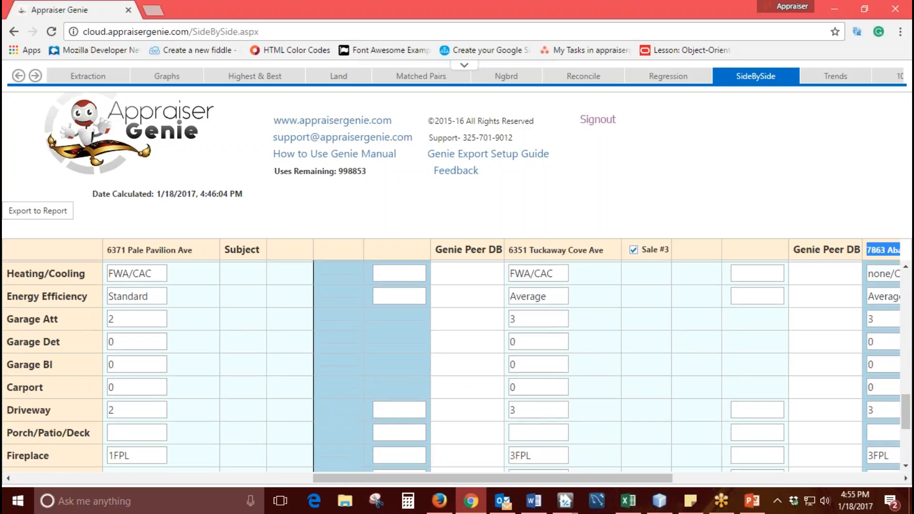
{"action": "scroll", "coordinate": [539, 404], "scroll_direction": "down", "scroll_amount": 3}
- Return to the adjustment columns and review the time, subject site value, age and bath adjustment rows
{"action": "left_click_drag", "start_coordinate": [536, 478], "coordinate": [210, 478]}
{"action": "scroll", "coordinate": [385, 401], "scroll_direction": "up", "scroll_amount": 2}
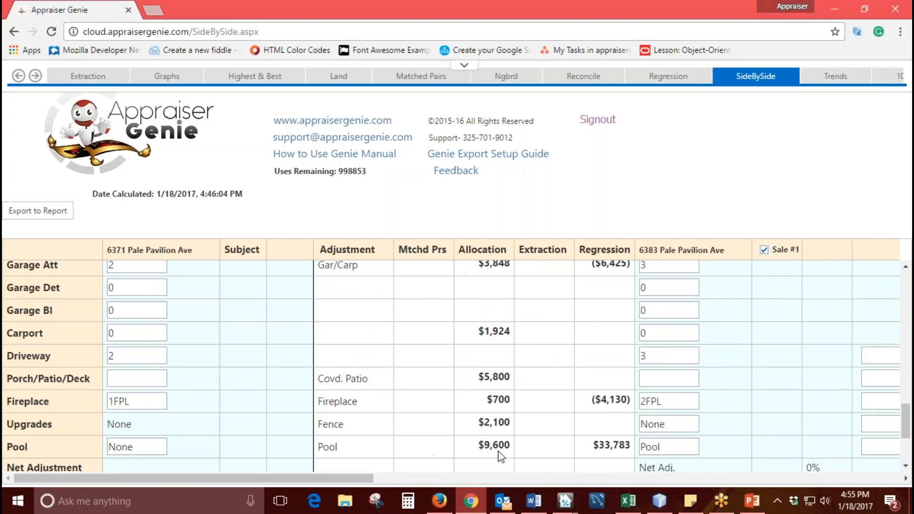
{"action": "scroll", "coordinate": [499, 418], "scroll_direction": "up", "scroll_amount": 7}
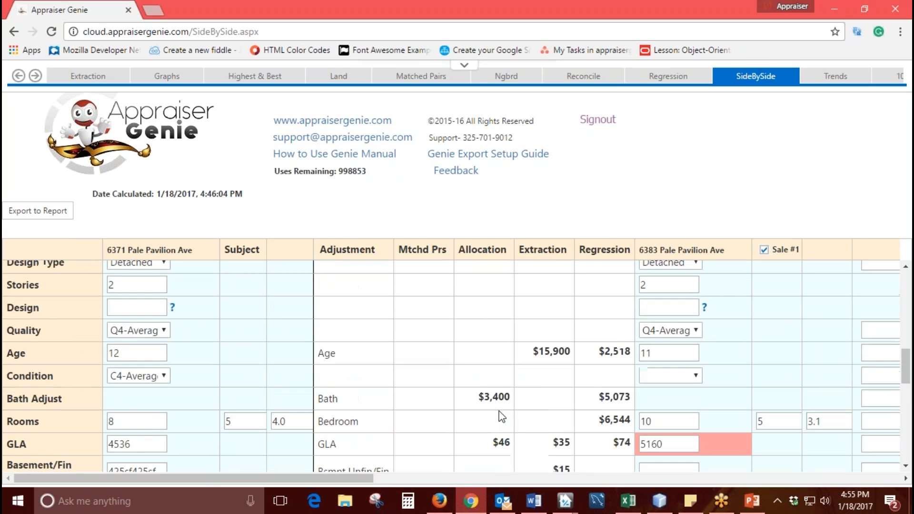
{"action": "scroll", "coordinate": [500, 417], "scroll_direction": "up", "scroll_amount": 6}
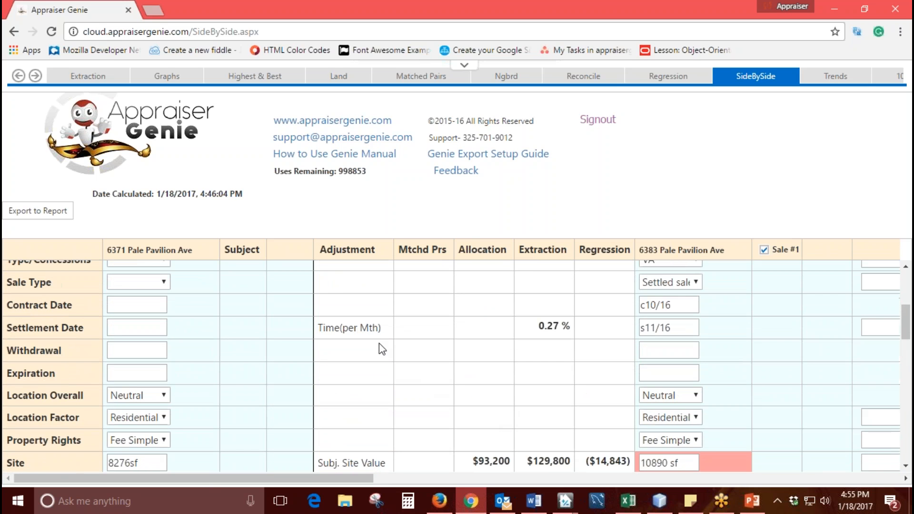
{"action": "left_click_drag", "start_coordinate": [387, 330], "coordinate": [316, 333]}
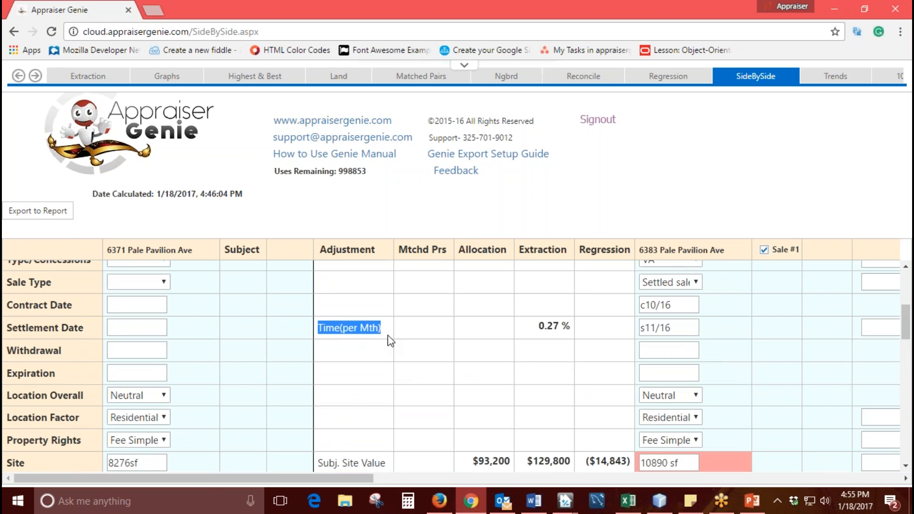
{"action": "scroll", "coordinate": [387, 341], "scroll_direction": "down", "scroll_amount": 3}
{"action": "scroll", "coordinate": [389, 339], "scroll_direction": "down", "scroll_amount": 3}
{"action": "left_click_drag", "start_coordinate": [388, 332], "coordinate": [320, 328]}
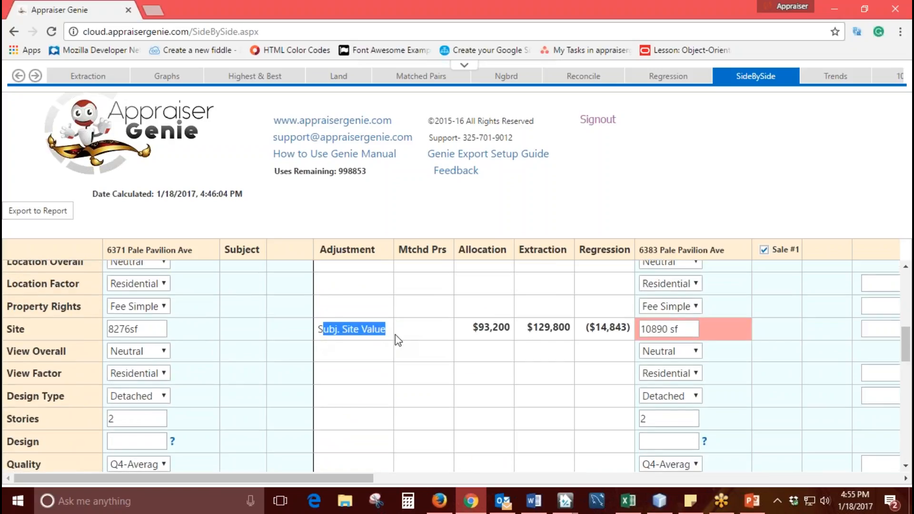
{"action": "left_click_drag", "start_coordinate": [394, 338], "coordinate": [342, 320]}
{"action": "scroll", "coordinate": [375, 335], "scroll_direction": "down", "scroll_amount": 6}
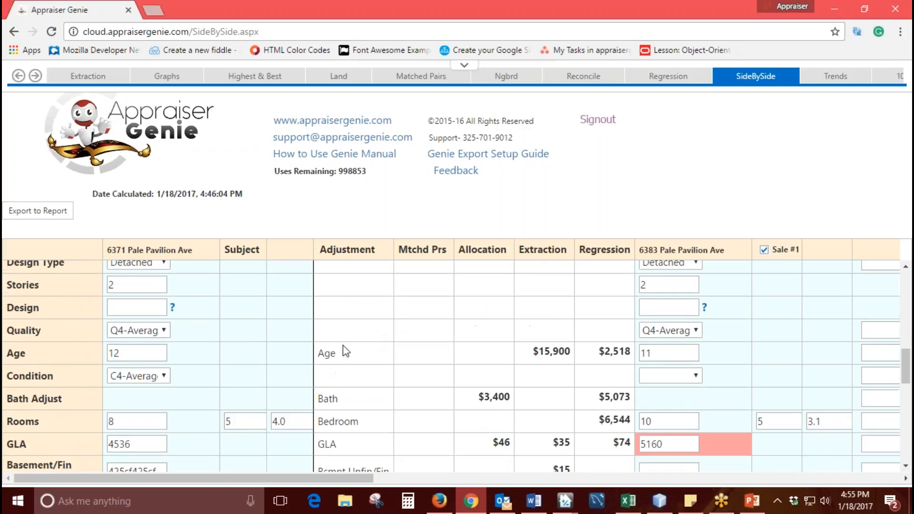
{"action": "left_click_drag", "start_coordinate": [343, 352], "coordinate": [319, 360]}
{"action": "left_click_drag", "start_coordinate": [339, 402], "coordinate": [323, 403]}
{"action": "scroll", "coordinate": [329, 405], "scroll_direction": "down", "scroll_amount": 6}
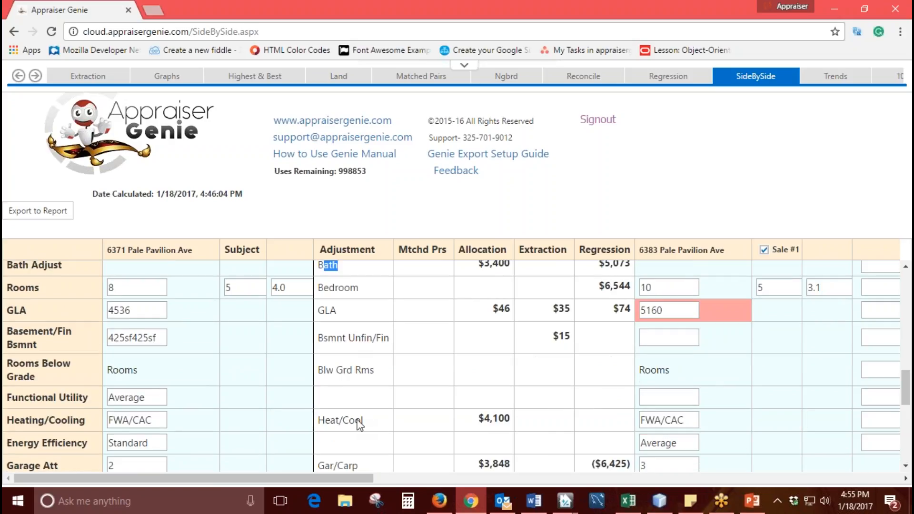
- Review the fireplace, covered patio and fence adjustment rows near the end of the grid
{"action": "scroll", "coordinate": [360, 423], "scroll_direction": "down", "scroll_amount": 3}
{"action": "scroll", "coordinate": [361, 424], "scroll_direction": "down", "scroll_amount": 6}
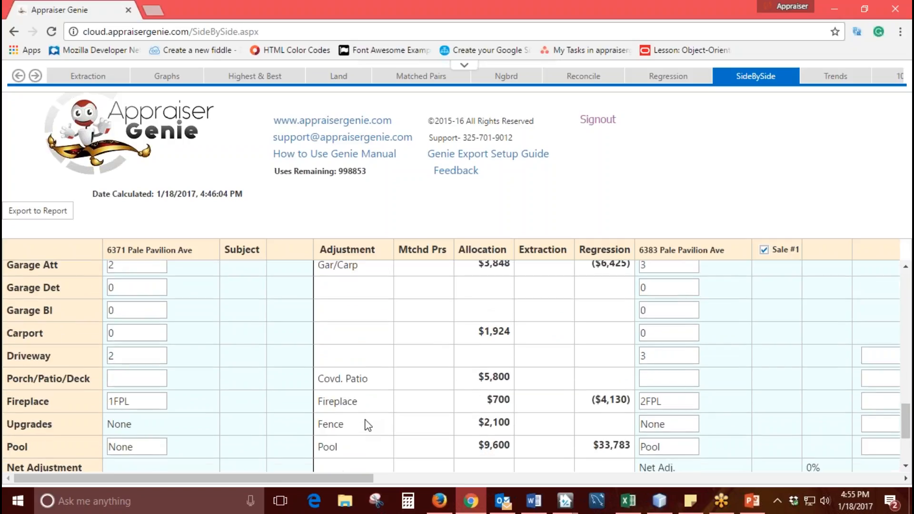
{"action": "left_click_drag", "start_coordinate": [360, 401], "coordinate": [317, 402]}
{"action": "left_click_drag", "start_coordinate": [370, 381], "coordinate": [317, 381]}
{"action": "left_click_drag", "start_coordinate": [350, 425], "coordinate": [315, 424]}
- Apply the 0.27 % Extraction value for the Time(per Mth) adjustment in the settlement date row
{"action": "scroll", "coordinate": [369, 430], "scroll_direction": "up", "scroll_amount": 6}
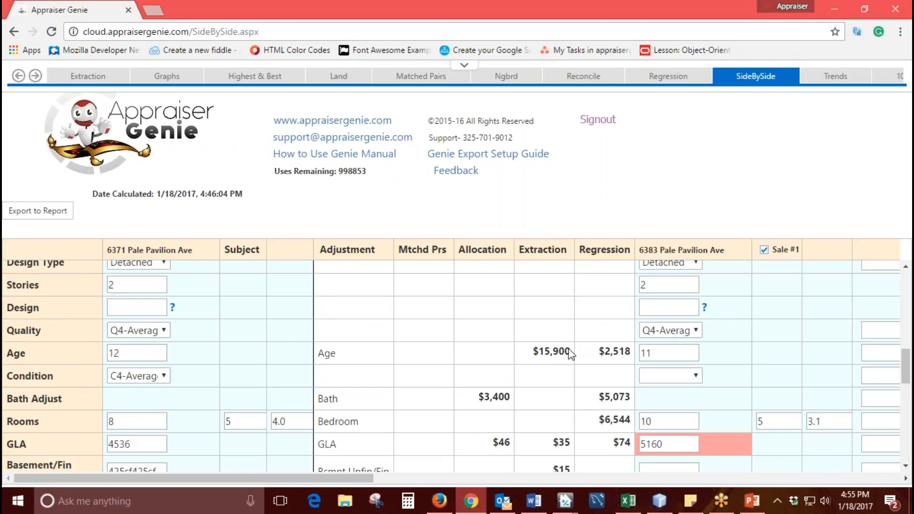
{"action": "scroll", "coordinate": [530, 390], "scroll_direction": "up", "scroll_amount": 6}
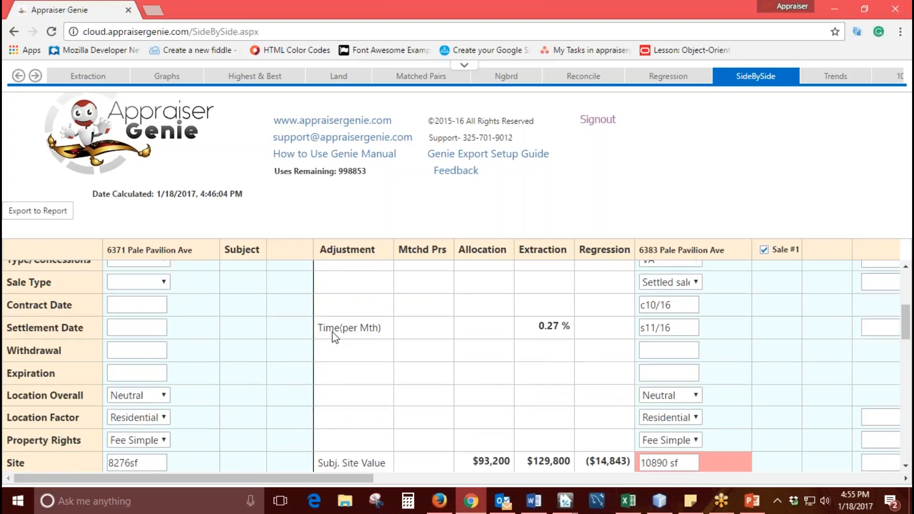
{"action": "left_click_drag", "start_coordinate": [316, 329], "coordinate": [379, 334]}
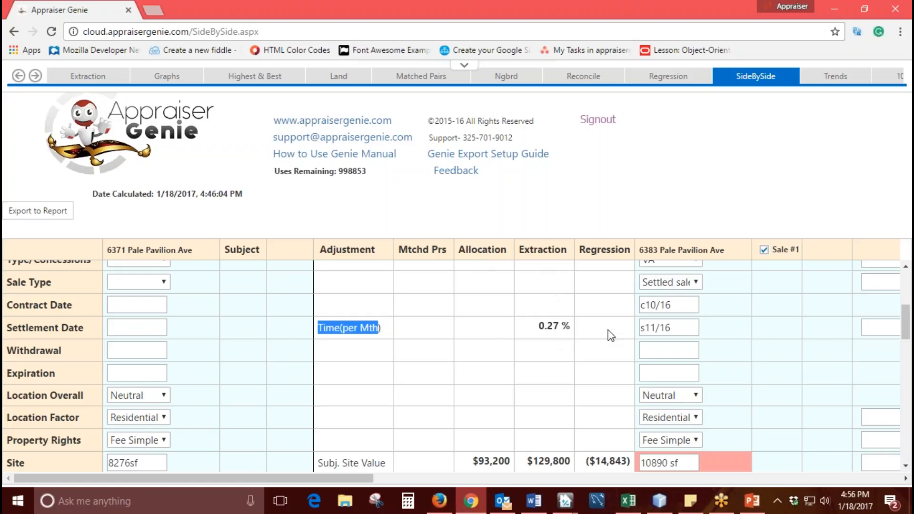
{"action": "left_click", "coordinate": [593, 204]}
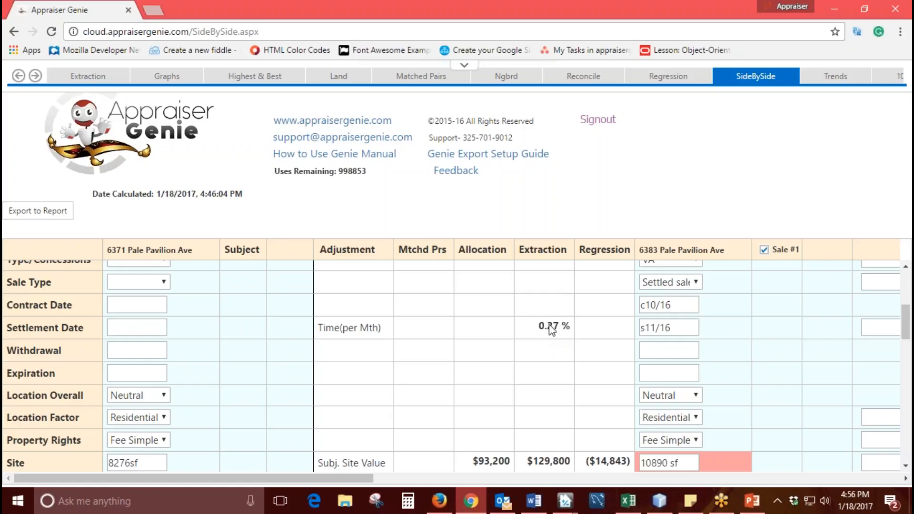
{"action": "left_click", "coordinate": [550, 328]}
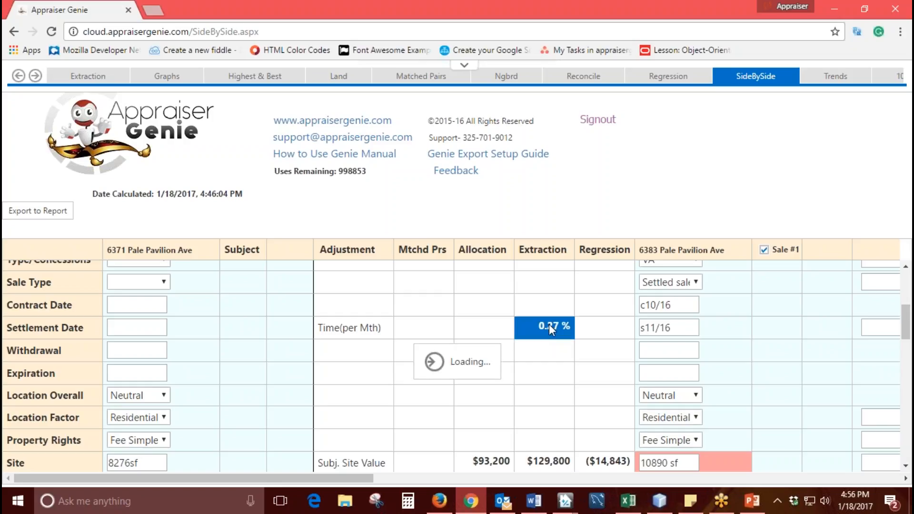
{"action": "left_click_drag", "start_coordinate": [335, 476], "coordinate": [381, 459]}
{"action": "left_click", "coordinate": [537, 326]}
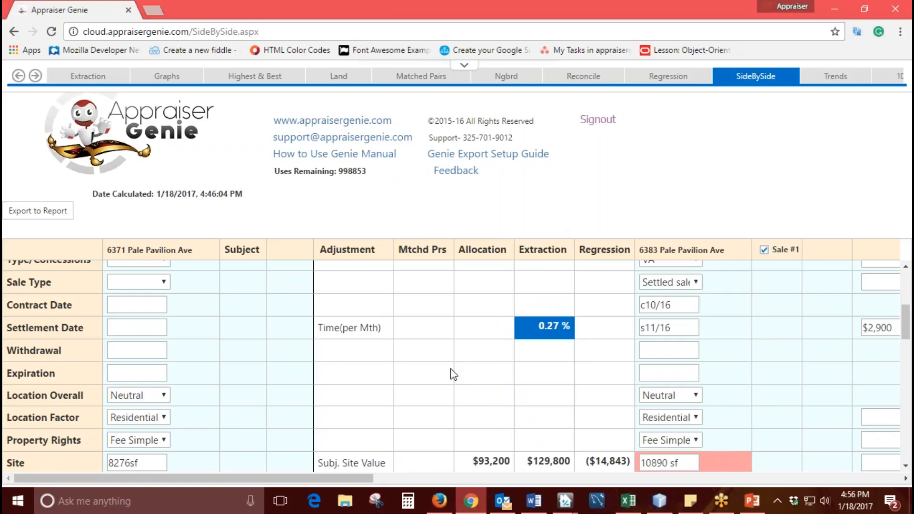
- Examine the settlement date of Sale #1 and the time adjustment calculated for it
{"action": "left_click_drag", "start_coordinate": [282, 480], "coordinate": [182, 485]}
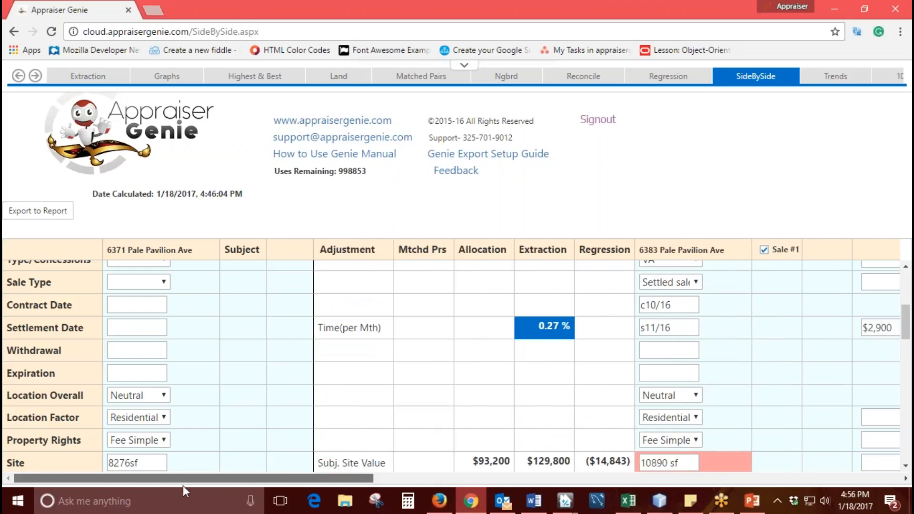
{"action": "left_click", "coordinate": [735, 21]}
{"action": "left_click", "coordinate": [617, 235]}
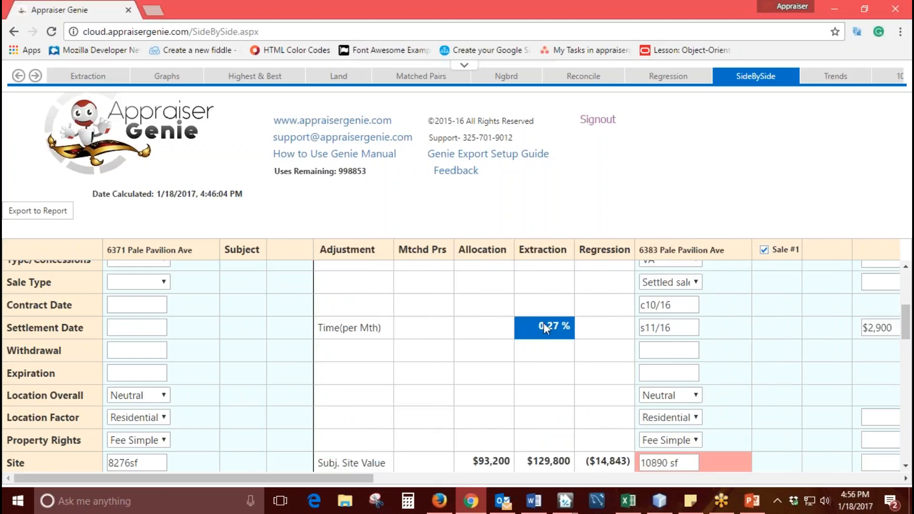
{"action": "left_click_drag", "start_coordinate": [358, 481], "coordinate": [397, 480]}
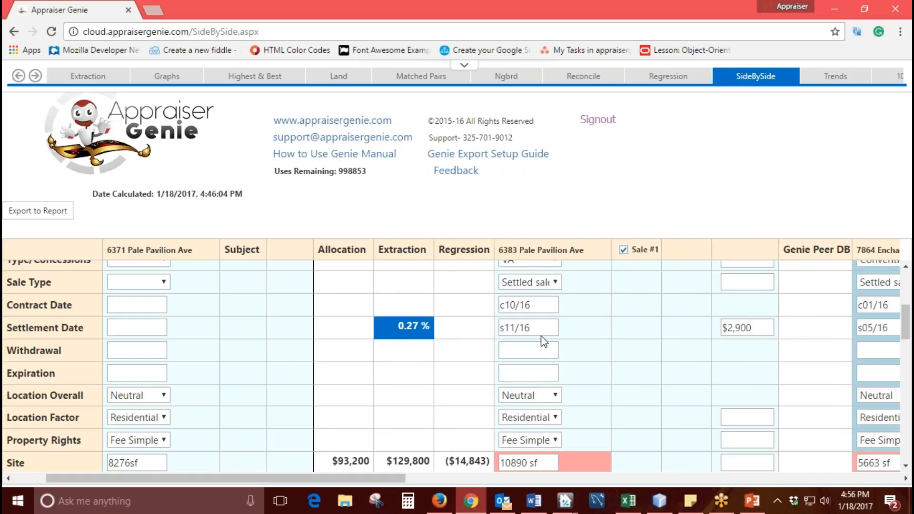
{"action": "left_click_drag", "start_coordinate": [545, 327], "coordinate": [500, 328]}
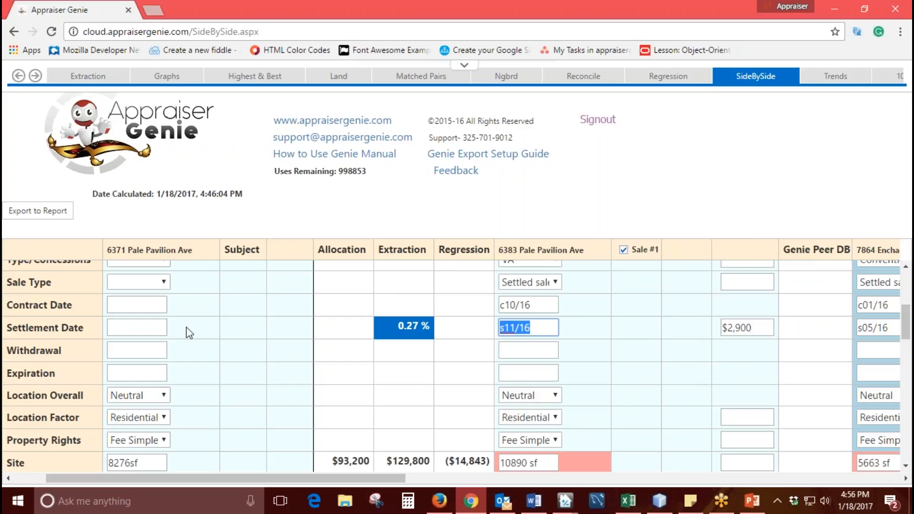
{"action": "left_click_drag", "start_coordinate": [89, 331], "coordinate": [14, 333]}
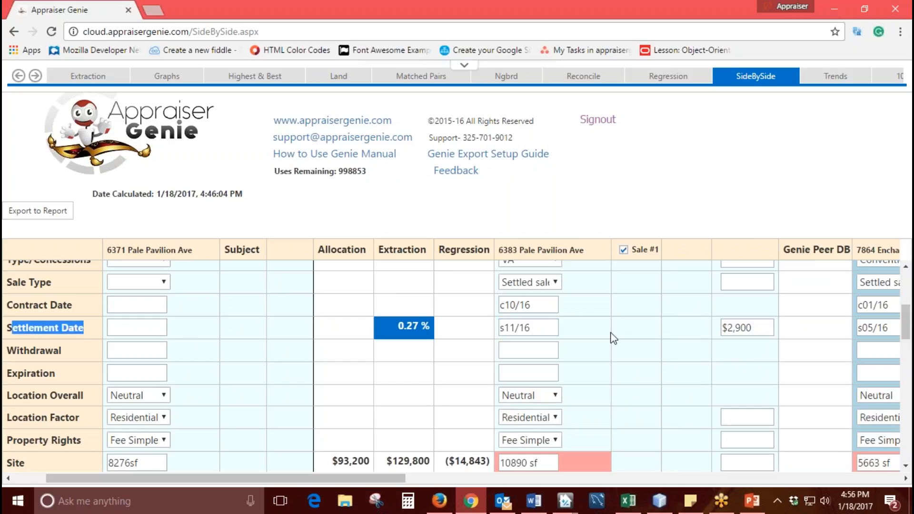
{"action": "left_click_drag", "start_coordinate": [531, 328], "coordinate": [498, 329]}
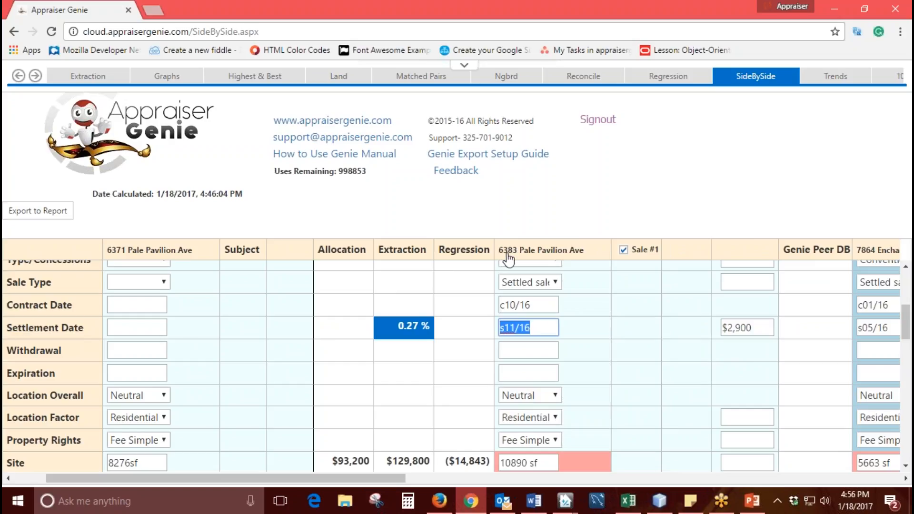
{"action": "left_click_drag", "start_coordinate": [334, 478], "coordinate": [389, 479]}
{"action": "left_click_drag", "start_coordinate": [639, 329], "coordinate": [600, 329]}
{"action": "left_click", "coordinate": [649, 329]}
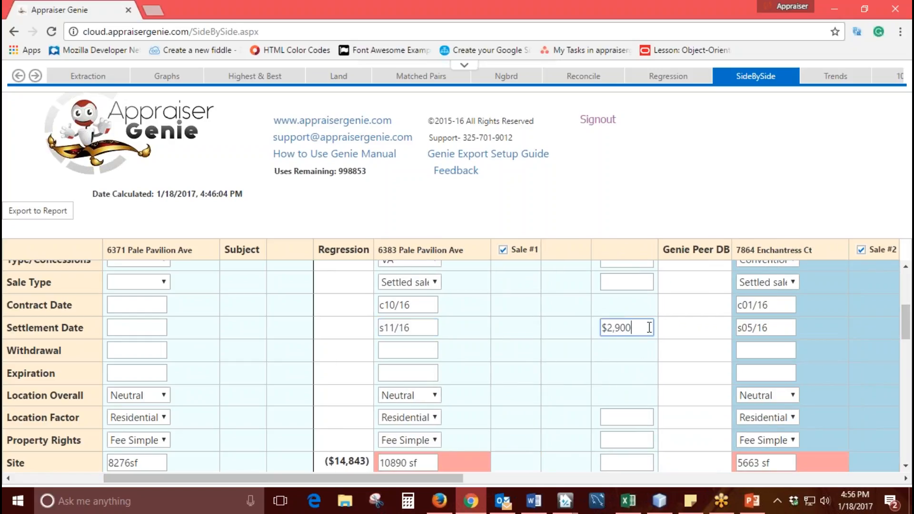
- Review the settlement dates and time adjustments for Sale #2, Sale #3 and the active comp in Sale #4
{"action": "left_click_drag", "start_coordinate": [444, 483], "coordinate": [516, 479]}
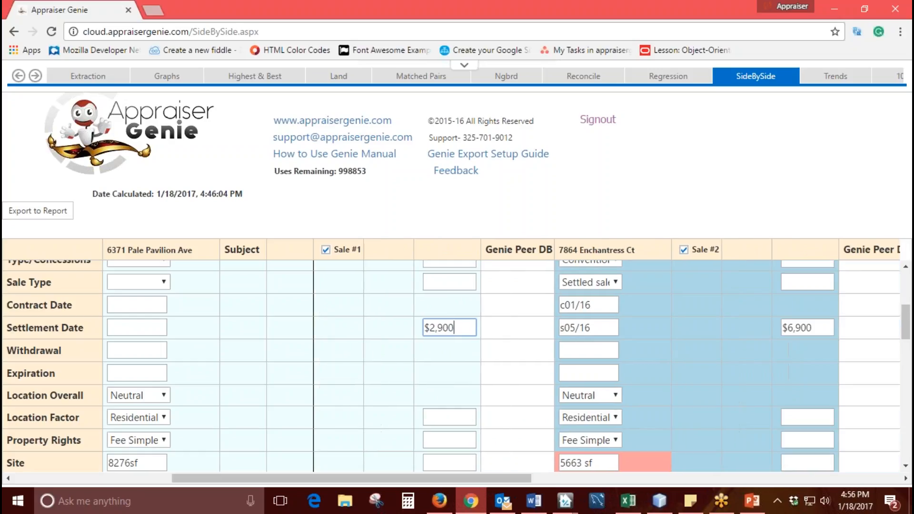
{"action": "left_click_drag", "start_coordinate": [604, 329], "coordinate": [560, 328]}
{"action": "left_click_drag", "start_coordinate": [634, 250], "coordinate": [558, 261]}
{"action": "left_click_drag", "start_coordinate": [478, 482], "coordinate": [539, 478]}
{"action": "left_click_drag", "start_coordinate": [713, 327], "coordinate": [681, 328]}
{"action": "left_click_drag", "start_coordinate": [521, 478], "coordinate": [644, 487]}
{"action": "left_click_drag", "start_coordinate": [712, 327], "coordinate": [681, 327]}
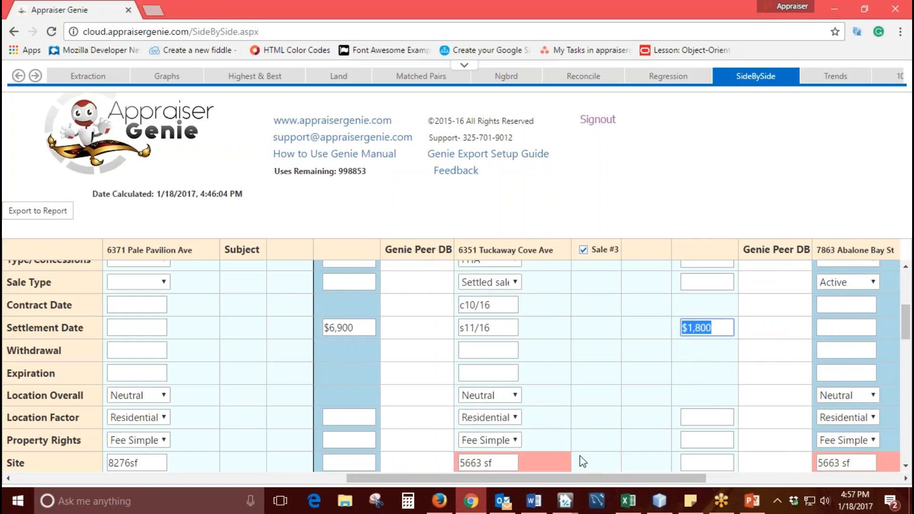
{"action": "left_click_drag", "start_coordinate": [568, 475], "coordinate": [698, 486]}
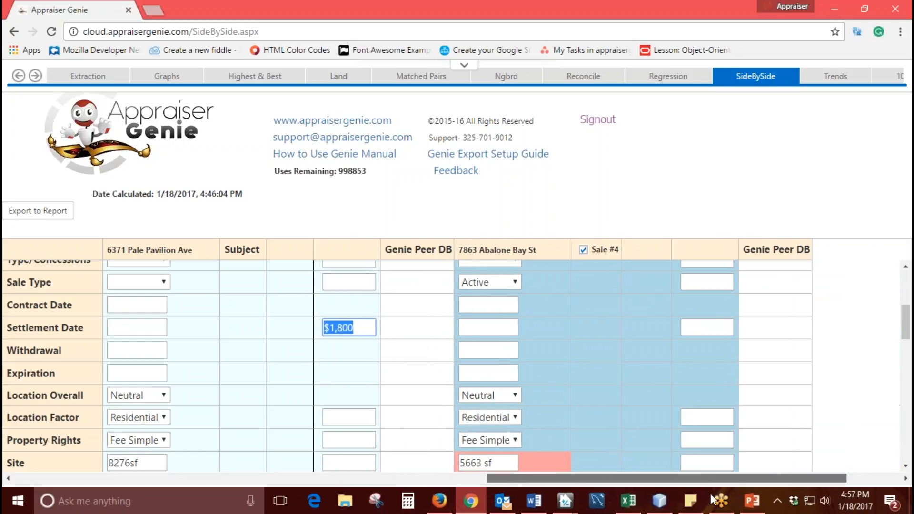
{"action": "left_click", "coordinate": [706, 331]}
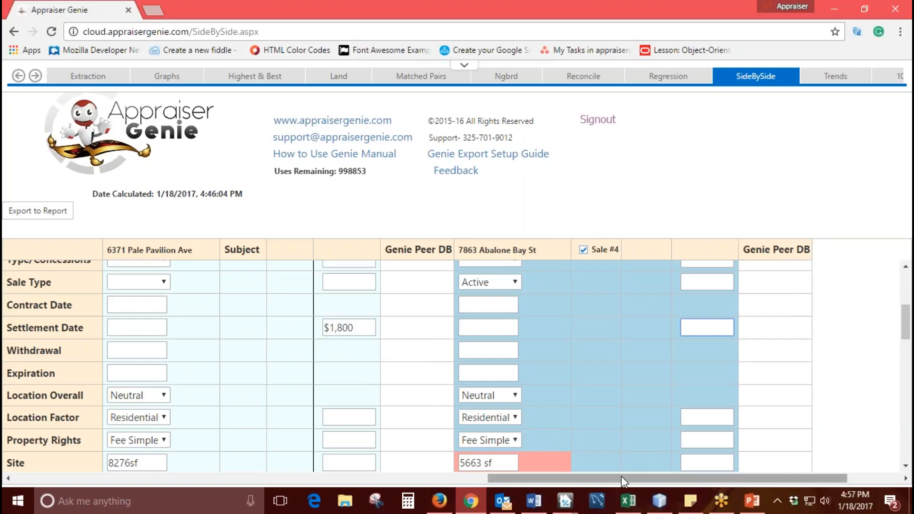
- Return to the adjustment columns and compare the allocation, extraction and regression figures for the subject site value
{"action": "left_click_drag", "start_coordinate": [621, 476], "coordinate": [152, 481]}
{"action": "scroll", "coordinate": [322, 430], "scroll_direction": "down", "scroll_amount": 3}
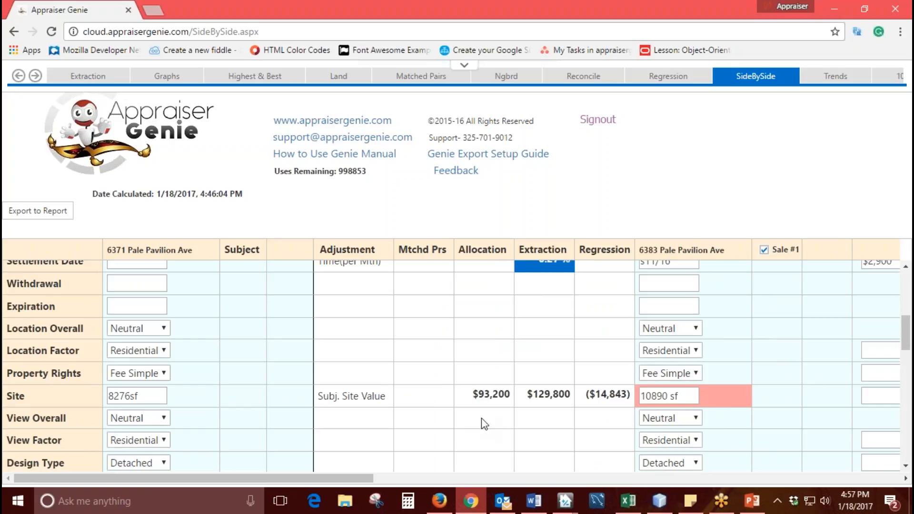
{"action": "left_click_drag", "start_coordinate": [384, 397], "coordinate": [318, 399]}
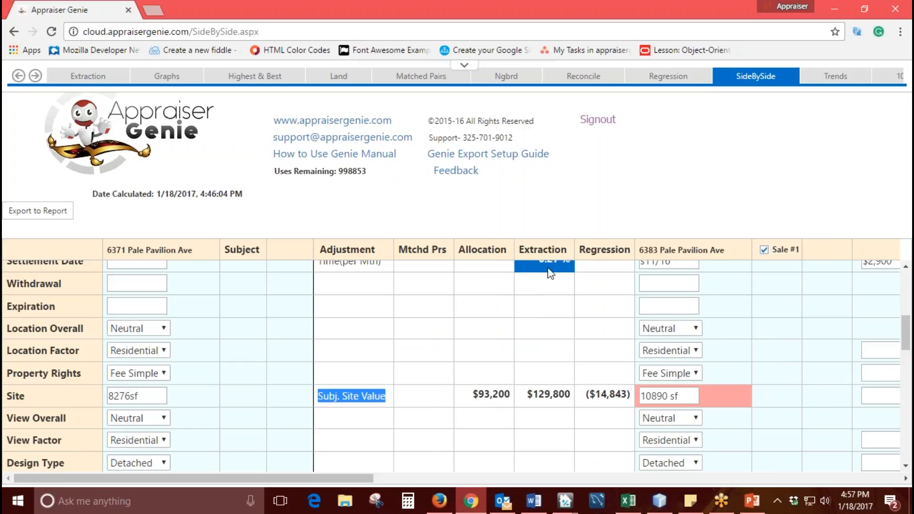
{"action": "left_click", "coordinate": [613, 406]}
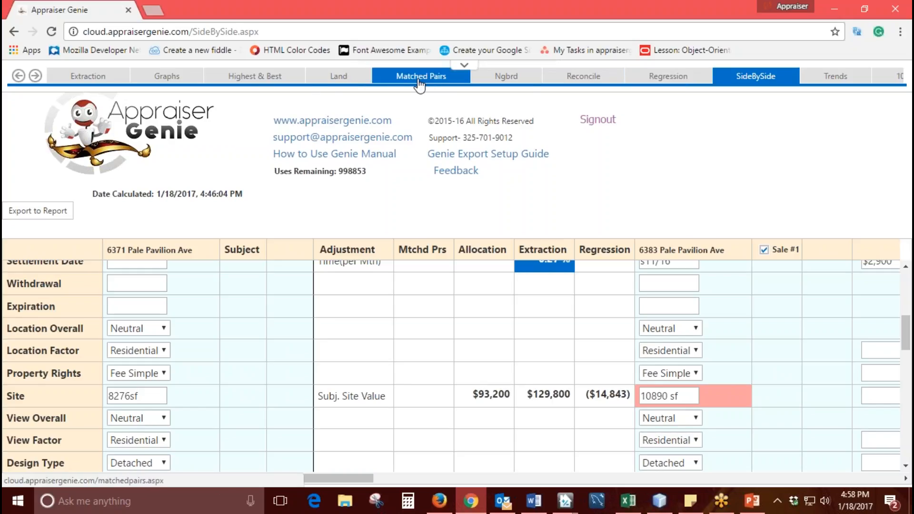
- Open the Land page and examine the Land Extraction Method table behind the extracted site value
{"action": "left_click", "coordinate": [343, 83]}
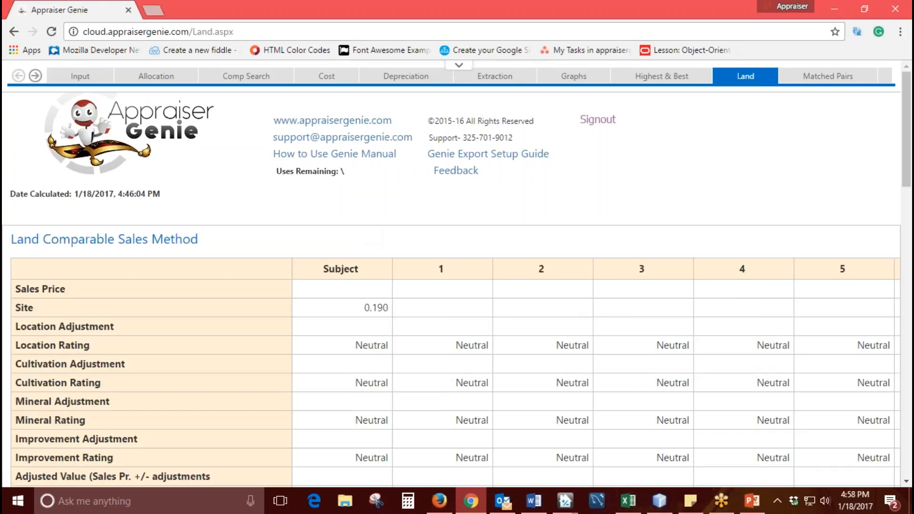
{"action": "scroll", "coordinate": [272, 257], "scroll_direction": "down", "scroll_amount": 9}
{"action": "scroll", "coordinate": [271, 259], "scroll_direction": "down", "scroll_amount": 1}
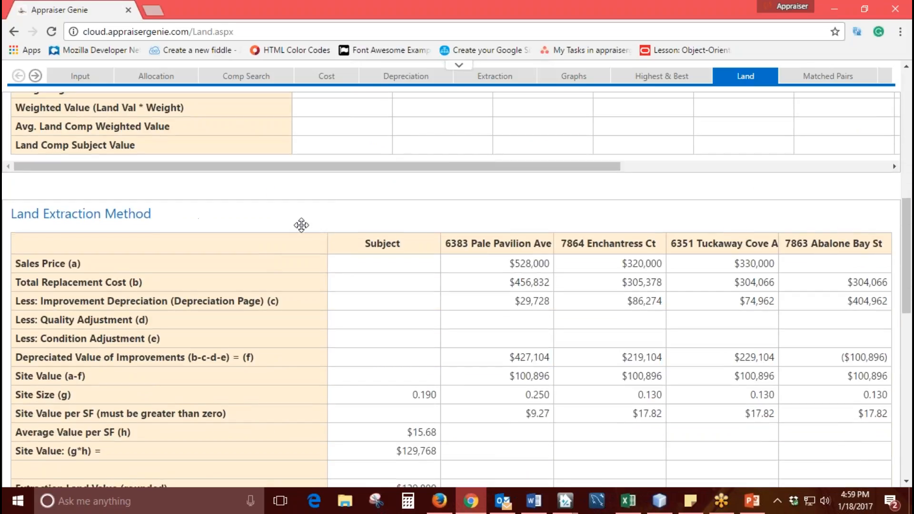
{"action": "scroll", "coordinate": [301, 224], "scroll_direction": "down", "scroll_amount": 1}
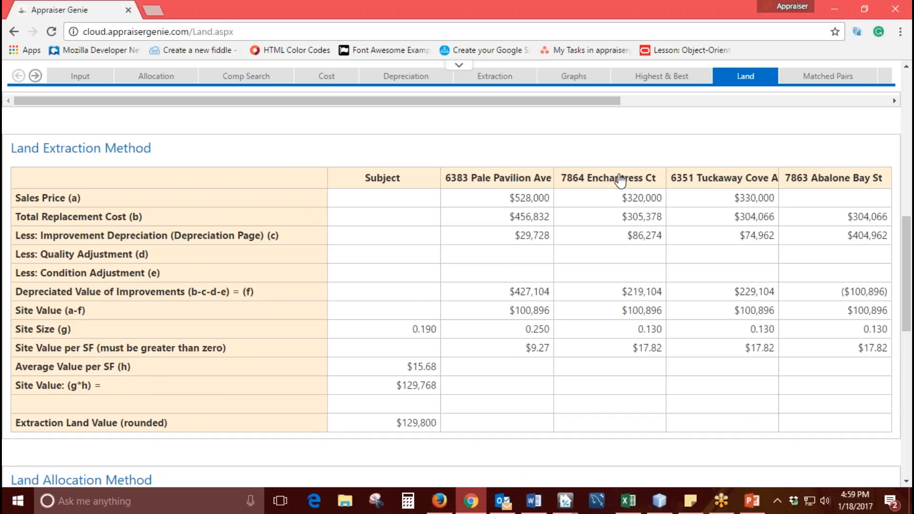
{"action": "left_click", "coordinate": [900, 34]}
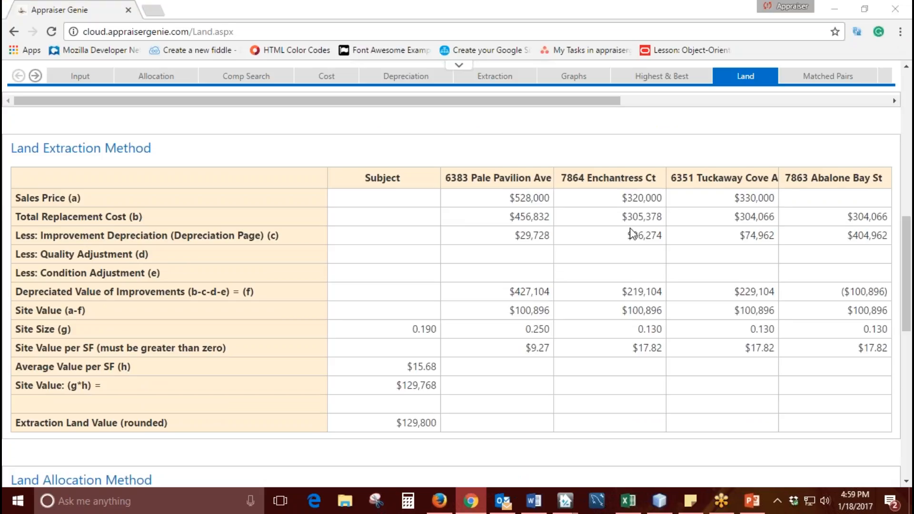
{"action": "left_click", "coordinate": [536, 165]}
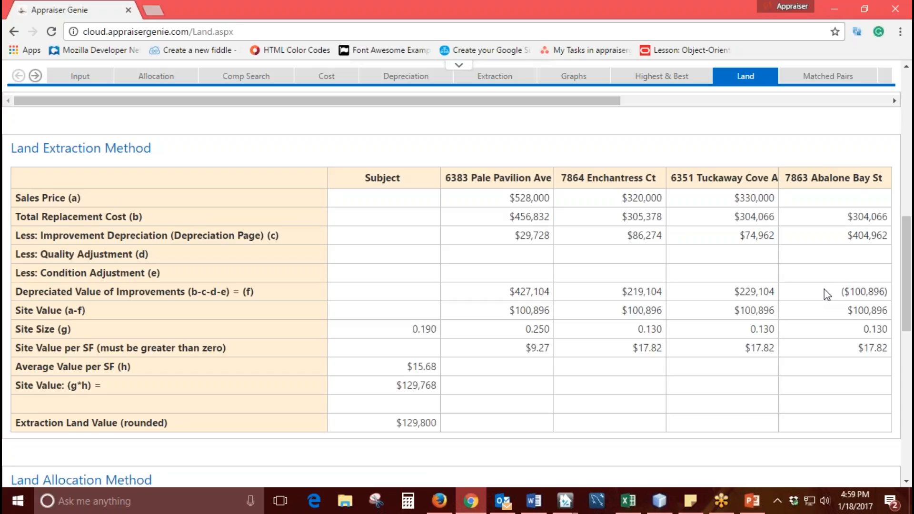
- Go to the Land Allocation Method table and review its assessor total, improvement and land value rows
{"action": "scroll", "coordinate": [409, 385], "scroll_direction": "down", "scroll_amount": 4}
{"action": "scroll", "coordinate": [409, 385], "scroll_direction": "down", "scroll_amount": 4}
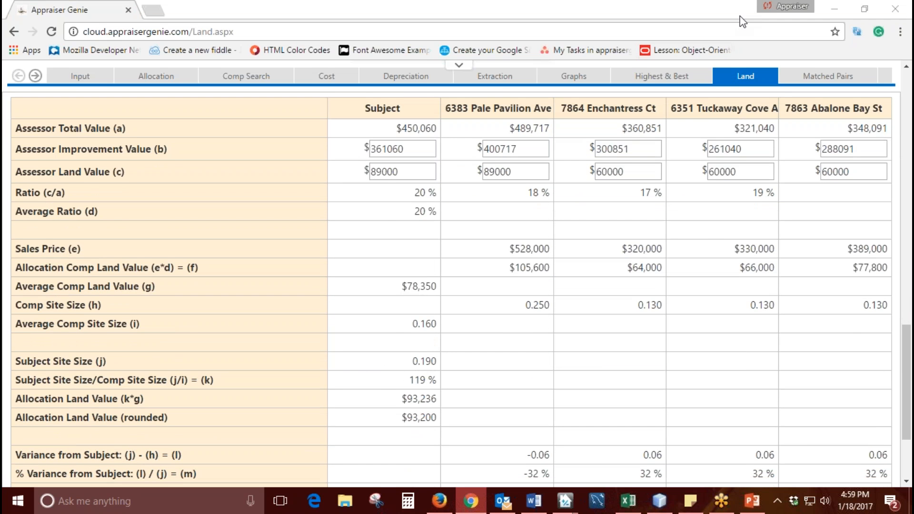
{"action": "scroll", "coordinate": [136, 128], "scroll_direction": "up", "scroll_amount": 1}
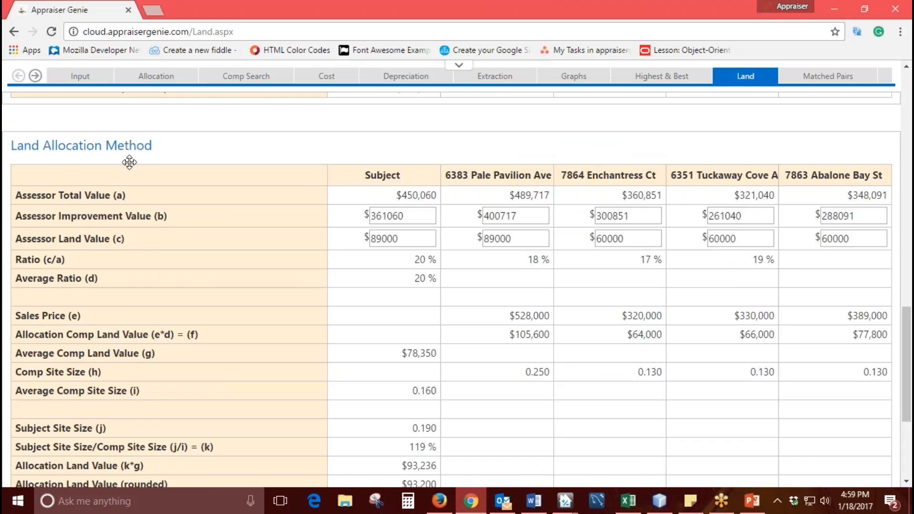
{"action": "left_click_drag", "start_coordinate": [127, 196], "coordinate": [22, 197]}
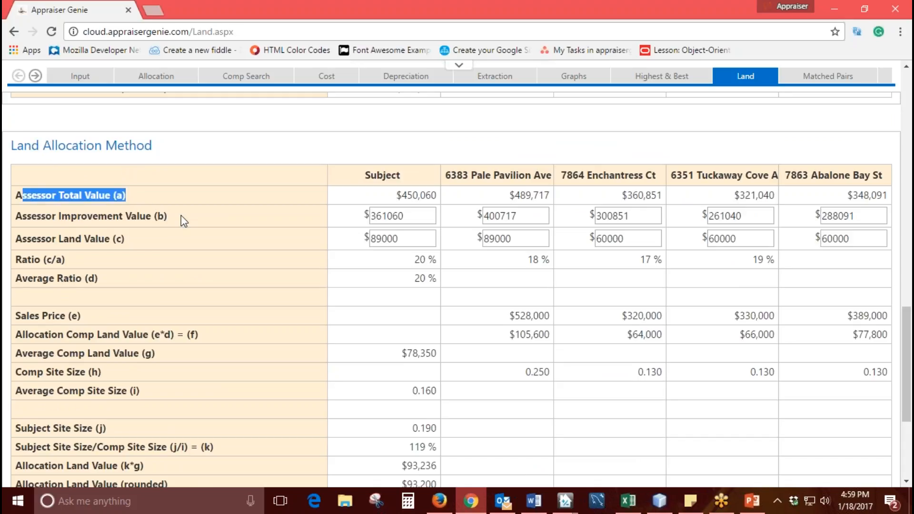
{"action": "left_click_drag", "start_coordinate": [181, 216], "coordinate": [37, 215]}
{"action": "left_click_drag", "start_coordinate": [131, 239], "coordinate": [30, 238]}
- Check the assessor improvement and land value entries for the subject and each of the four comps
{"action": "left_click", "coordinate": [407, 194]}
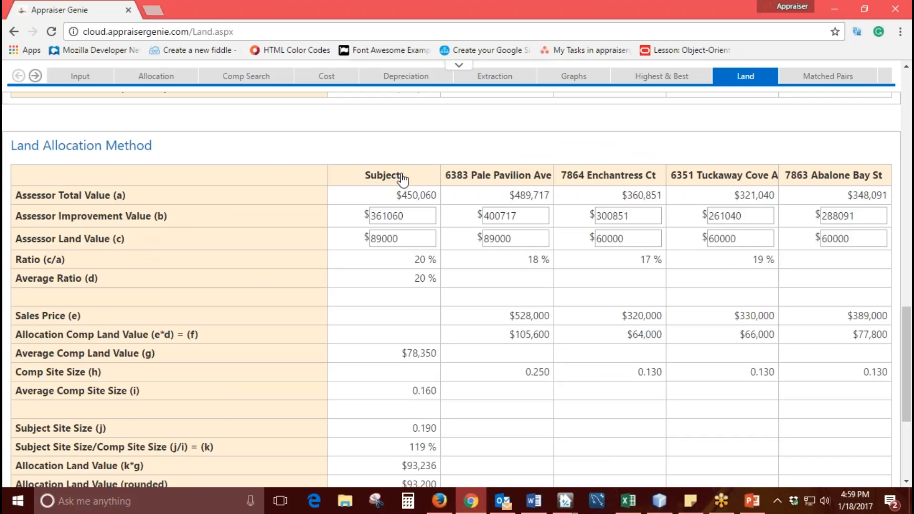
{"action": "left_click", "coordinate": [408, 235]}
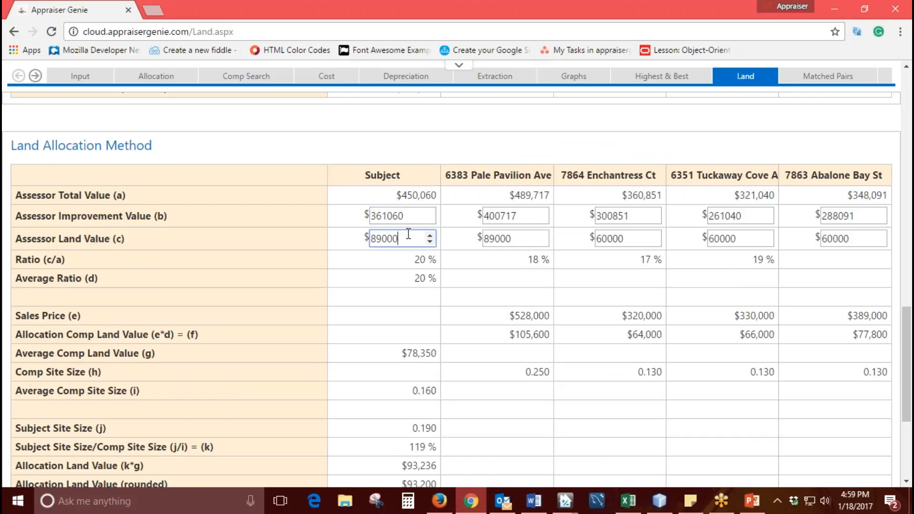
{"action": "left_click", "coordinate": [507, 216]}
{"action": "left_click", "coordinate": [533, 238]}
{"action": "left_click", "coordinate": [612, 216]}
{"action": "left_click", "coordinate": [615, 240]}
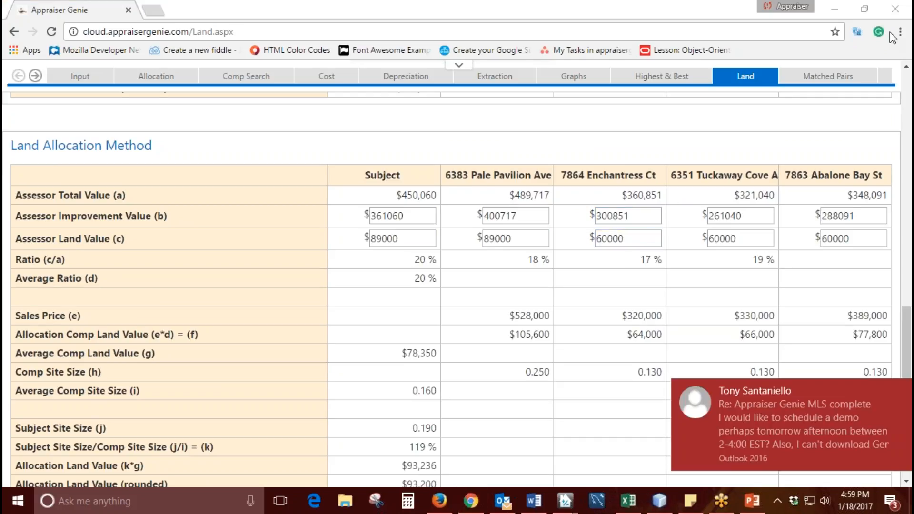
{"action": "left_click", "coordinate": [751, 216]}
{"action": "left_click", "coordinate": [737, 239]}
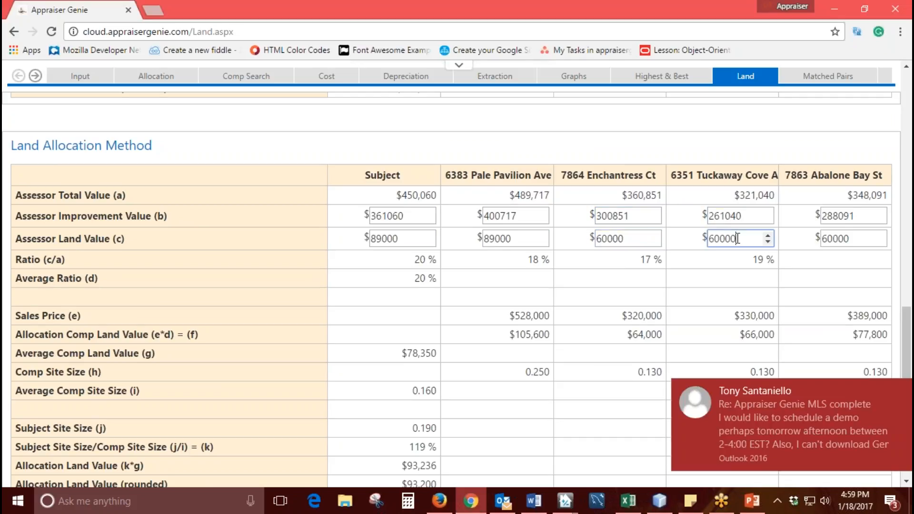
{"action": "left_click", "coordinate": [846, 218]}
{"action": "left_click", "coordinate": [847, 238]}
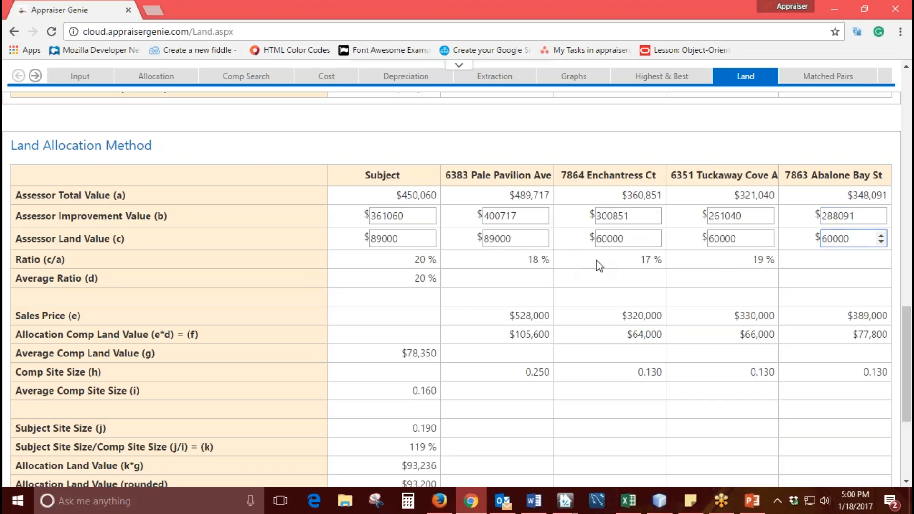
- Compare the subject's assessor improvement and land values with those of the first comp
{"action": "left_click", "coordinate": [405, 216]}
{"action": "left_click", "coordinate": [404, 239]}
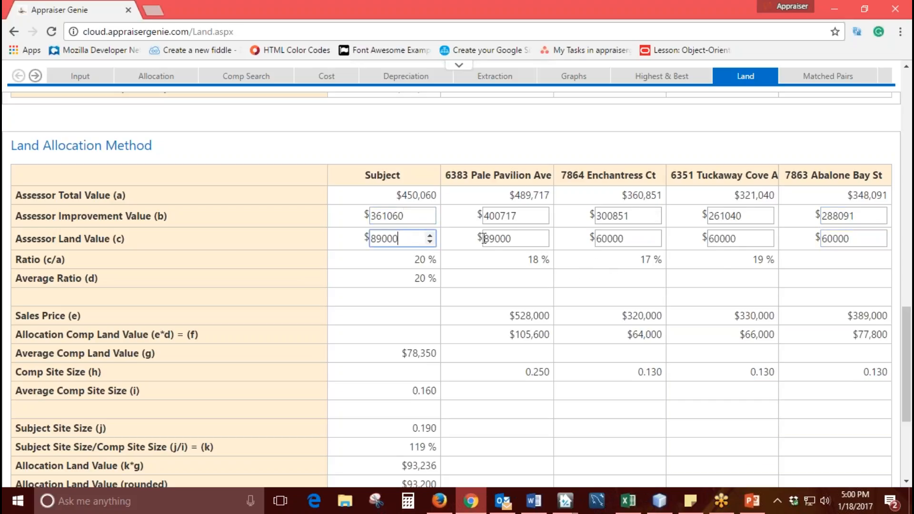
{"action": "left_click", "coordinate": [519, 216]}
{"action": "left_click", "coordinate": [516, 238]}
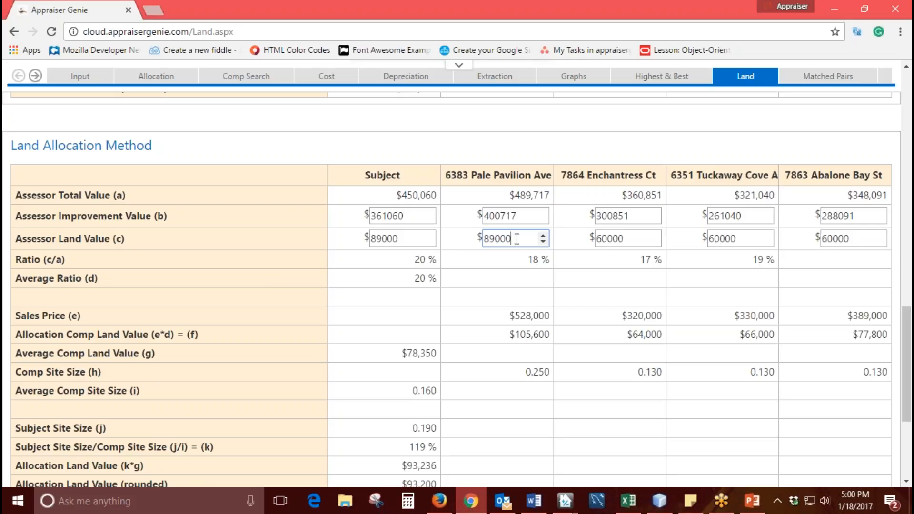
{"action": "left_click_drag", "start_coordinate": [125, 238], "coordinate": [215, 214]}
{"action": "left_click", "coordinate": [214, 214]}
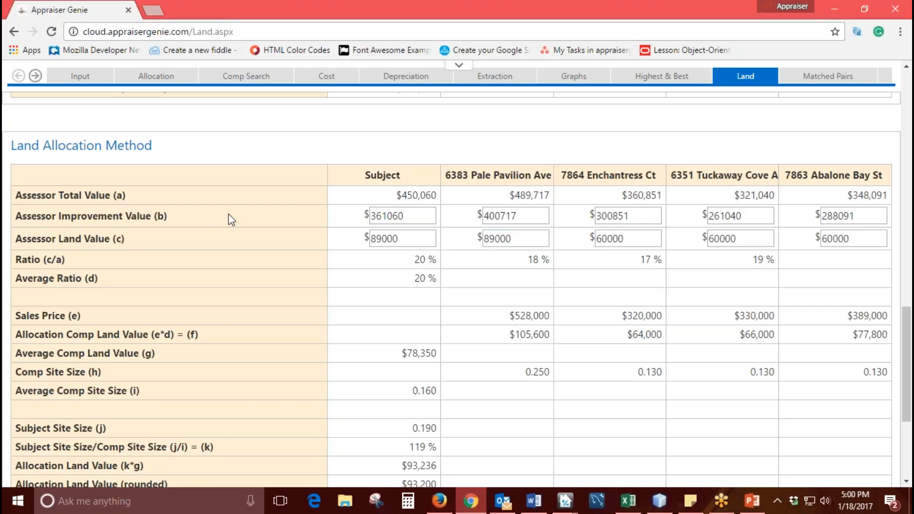
{"action": "left_click", "coordinate": [417, 239]}
{"action": "double_click", "coordinate": [418, 239]}
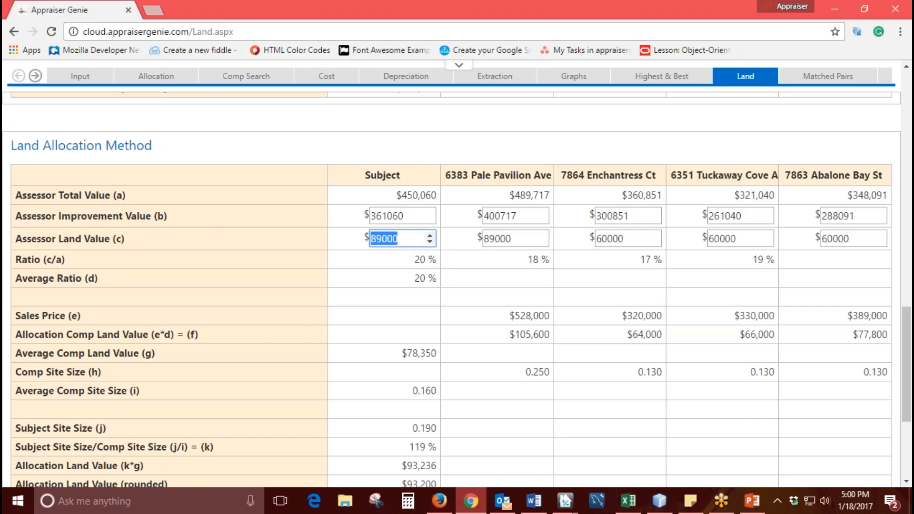
{"action": "double_click", "coordinate": [534, 236]}
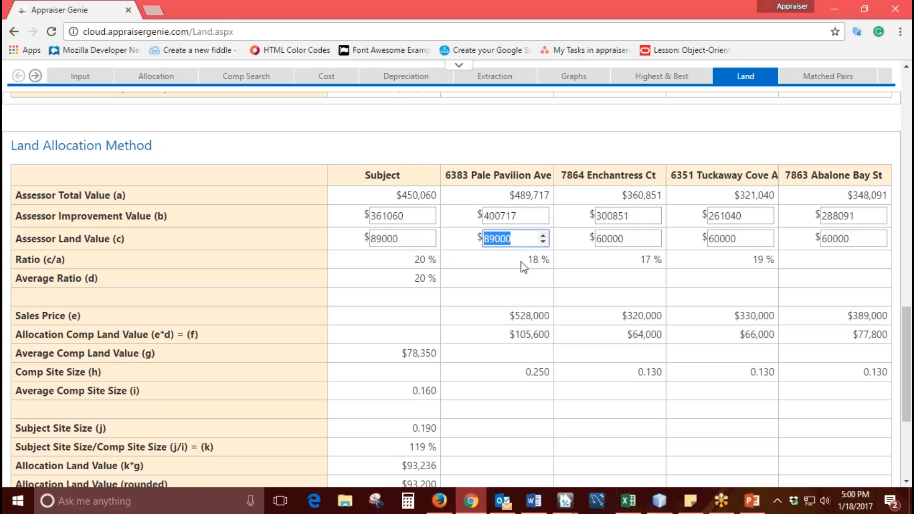
{"action": "left_click", "coordinate": [571, 273]}
- Examine the allocation land value rows for the subject, including the rounded value
{"action": "scroll", "coordinate": [443, 400], "scroll_direction": "down", "scroll_amount": 2}
{"action": "scroll", "coordinate": [442, 399], "scroll_direction": "down", "scroll_amount": 1}
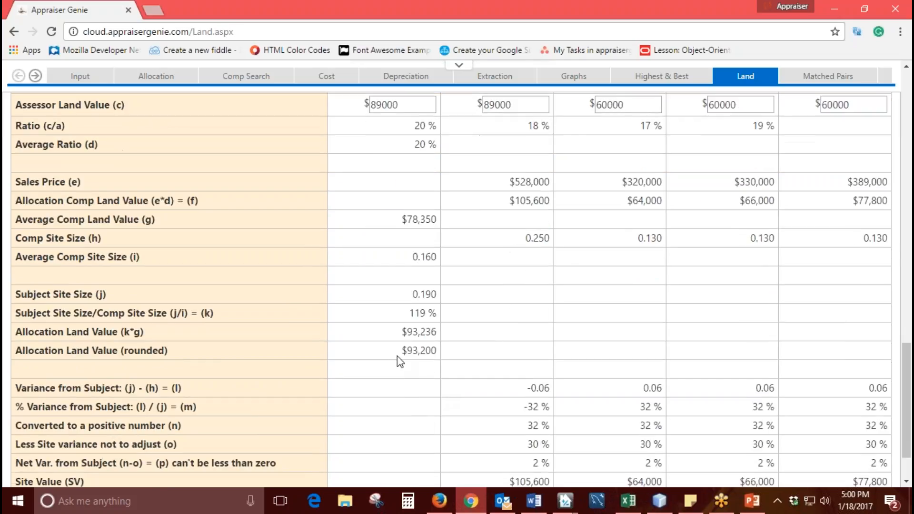
{"action": "left_click_drag", "start_coordinate": [399, 358], "coordinate": [436, 353]}
{"action": "left_click", "coordinate": [437, 357]}
{"action": "left_click", "coordinate": [255, 334]}
{"action": "scroll", "coordinate": [249, 342], "scroll_direction": "up", "scroll_amount": 5}
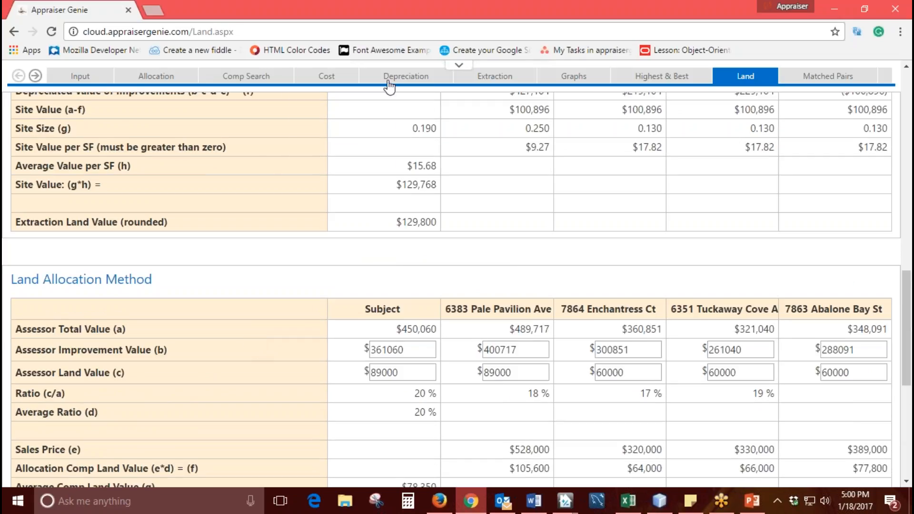
- Open the Allocation page and review the percentages allocated to total value and to each interior amenity
{"action": "left_click", "coordinate": [156, 76]}
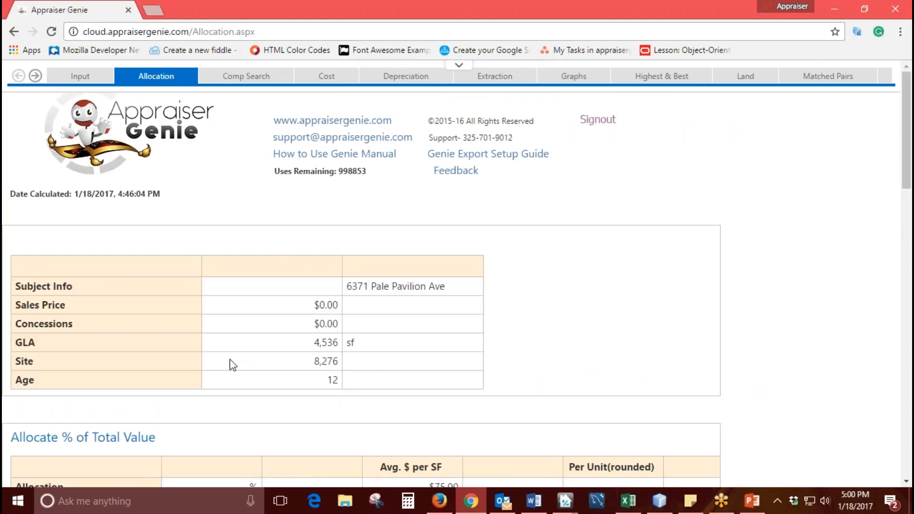
{"action": "scroll", "coordinate": [237, 379], "scroll_direction": "down", "scroll_amount": 4}
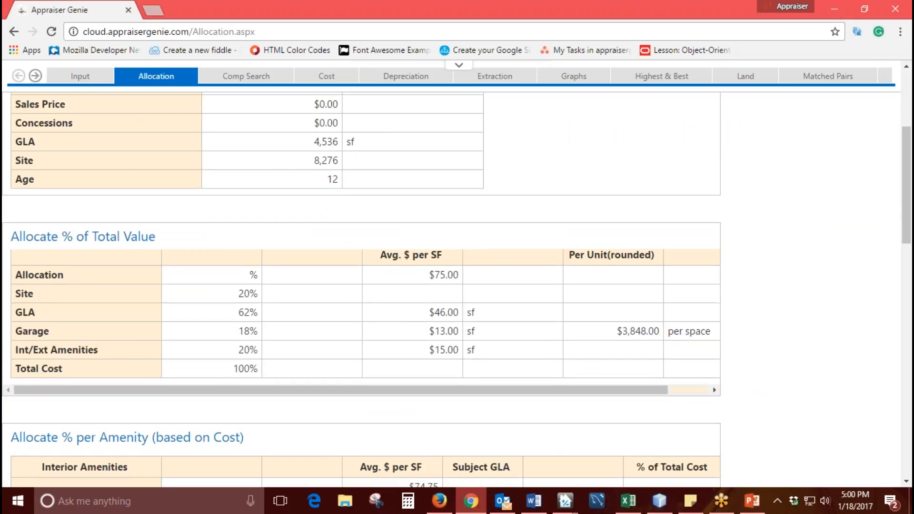
{"action": "scroll", "coordinate": [271, 408], "scroll_direction": "down", "scroll_amount": 4}
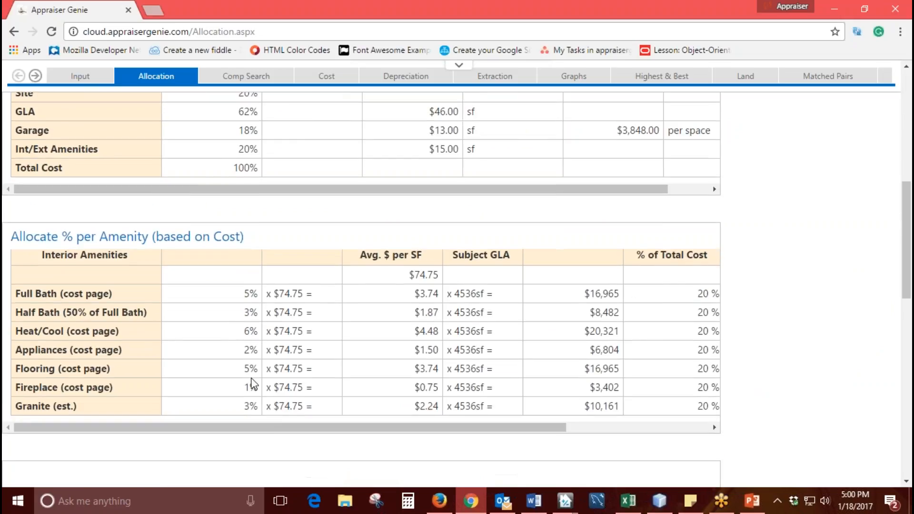
- Review the interior and exterior amenity percentages and the resulting amounts on the Allocation page
{"action": "left_click_drag", "start_coordinate": [301, 428], "coordinate": [194, 407]}
{"action": "scroll", "coordinate": [147, 373], "scroll_direction": "down", "scroll_amount": 3}
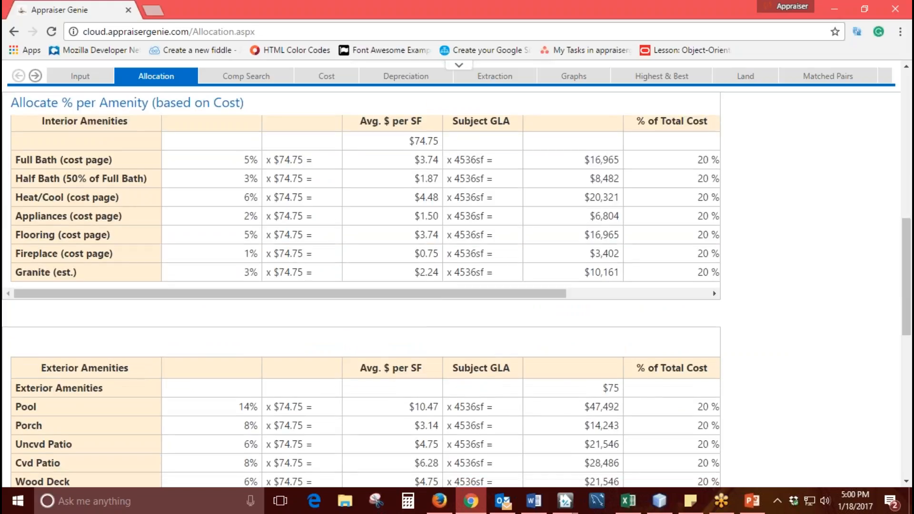
{"action": "scroll", "coordinate": [147, 373], "scroll_direction": "down", "scroll_amount": 4}
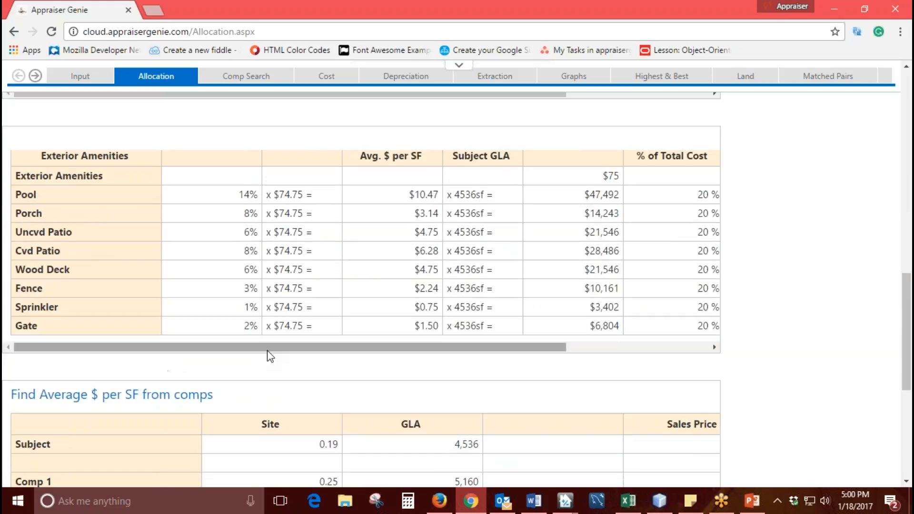
{"action": "left_click_drag", "start_coordinate": [277, 349], "coordinate": [215, 351]}
{"action": "scroll", "coordinate": [206, 373], "scroll_direction": "down", "scroll_amount": 1}
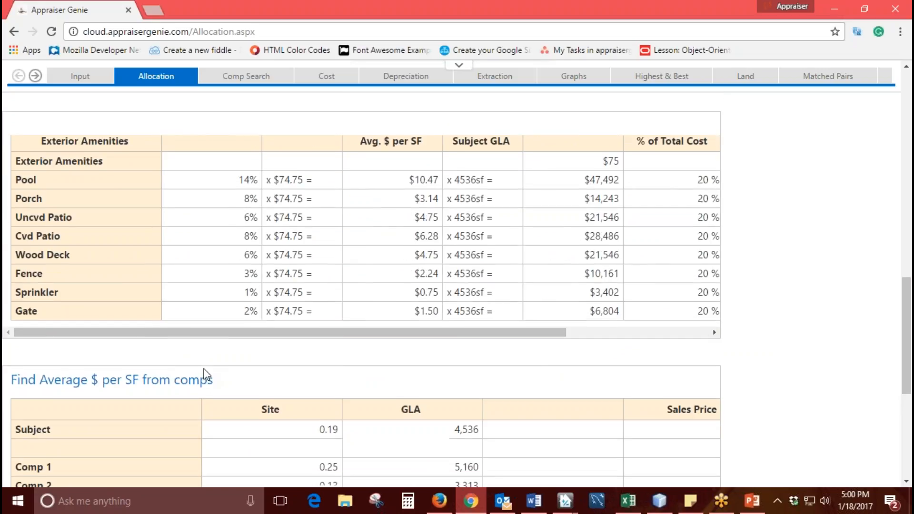
{"action": "scroll", "coordinate": [205, 373], "scroll_direction": "down", "scroll_amount": 4}
{"action": "scroll", "coordinate": [204, 374], "scroll_direction": "up", "scroll_amount": 7}
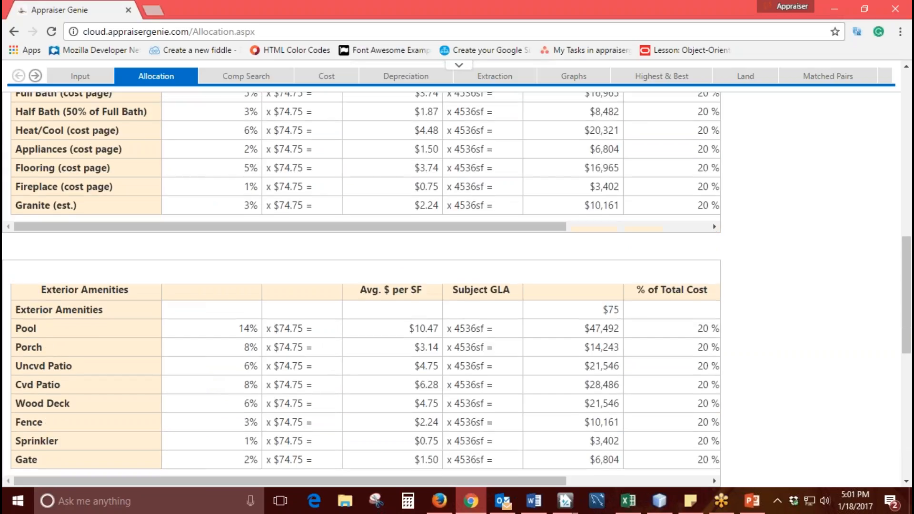
- Return to the SideBySide comparison page of the subject and comps
{"action": "left_click", "coordinate": [35, 76]}
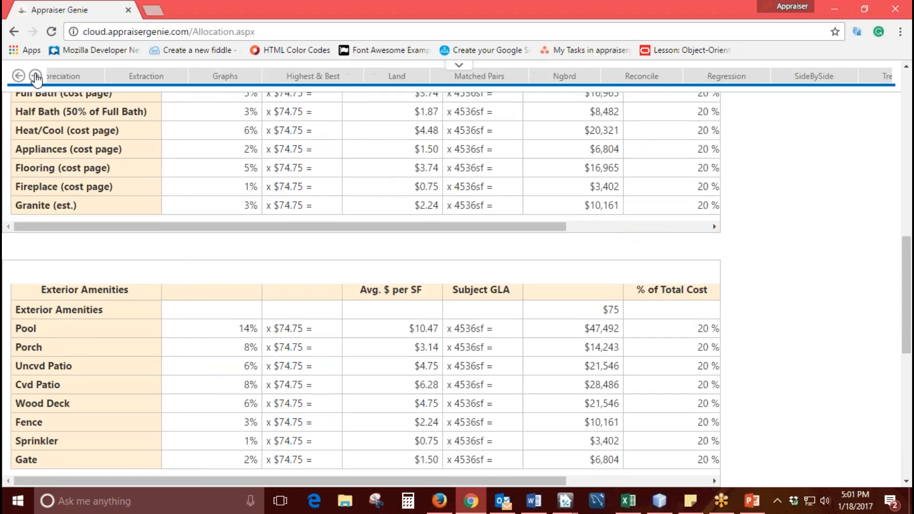
{"action": "left_click", "coordinate": [35, 76]}
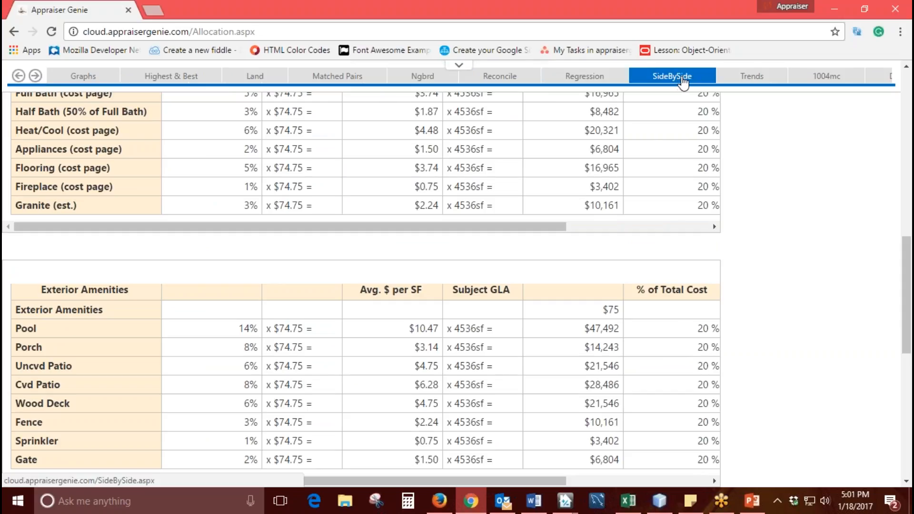
{"action": "left_click", "coordinate": [683, 83]}
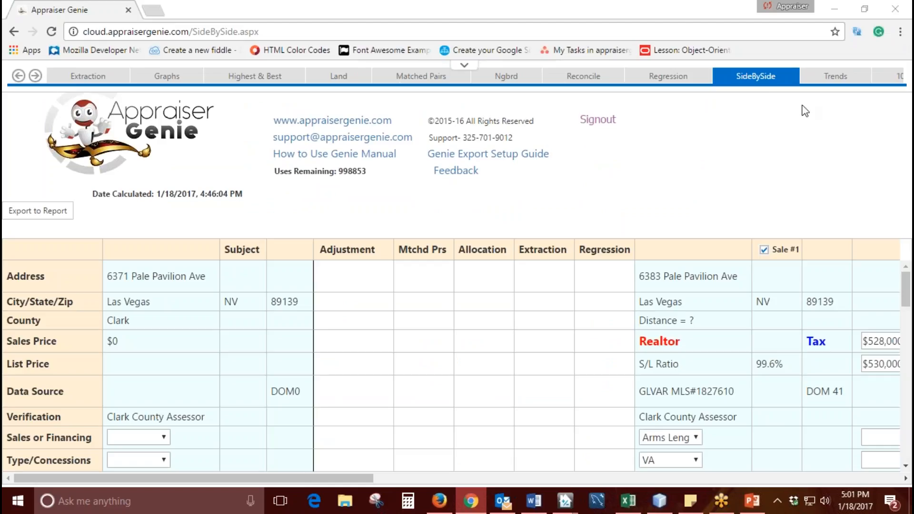
- Choose the Allocation figure of $93,200 as the subject site value to support the site adjustments
{"action": "scroll", "coordinate": [417, 288], "scroll_direction": "down", "scroll_amount": 4}
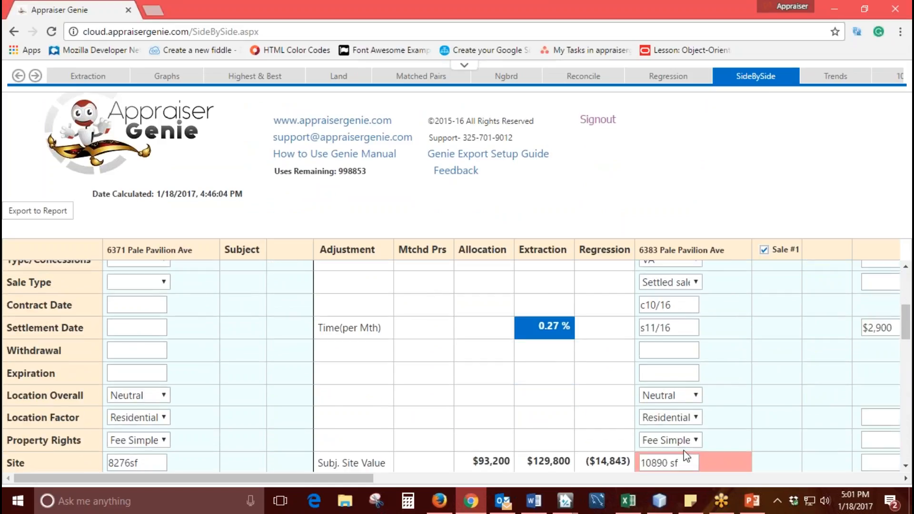
{"action": "scroll", "coordinate": [764, 425], "scroll_direction": "down", "scroll_amount": 3}
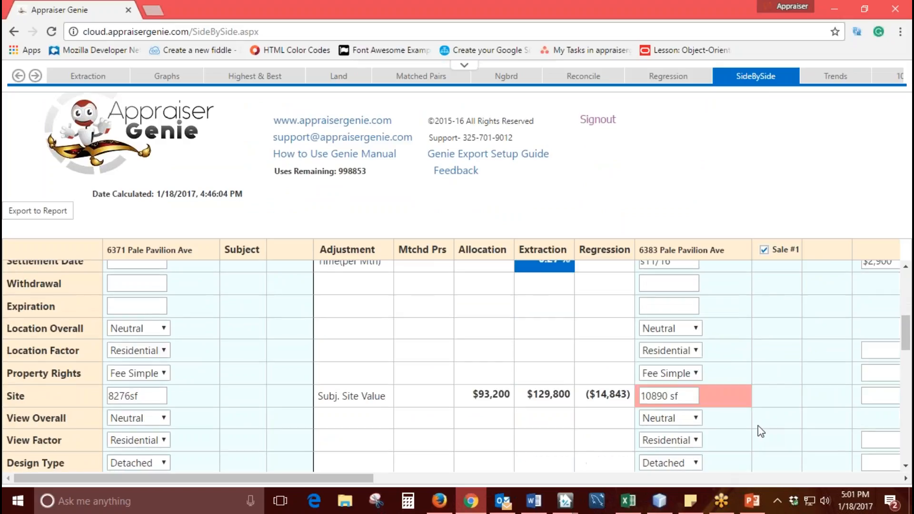
{"action": "triple_click", "coordinate": [683, 401]}
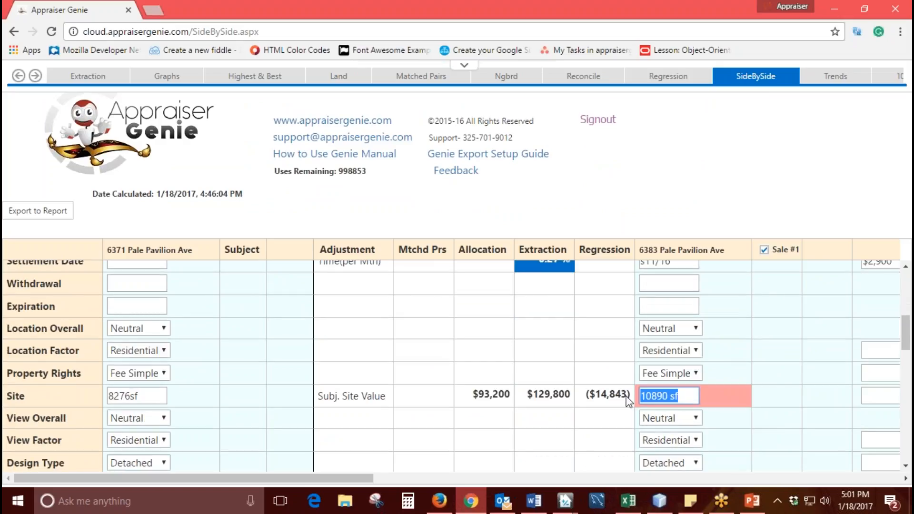
{"action": "double_click", "coordinate": [36, 398]}
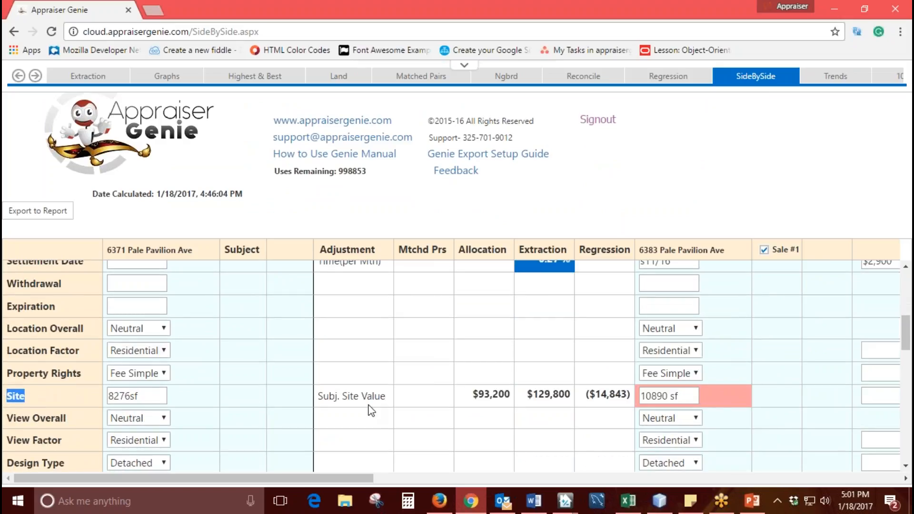
{"action": "left_click", "coordinate": [679, 395]}
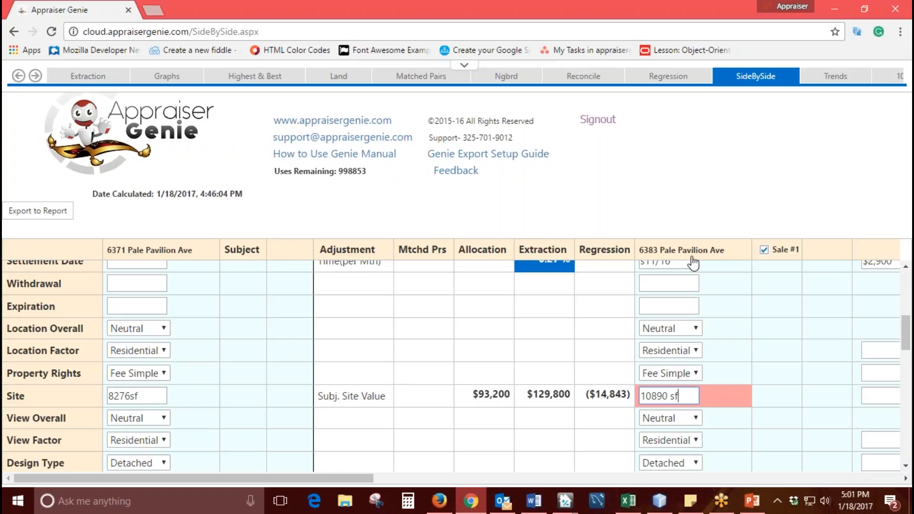
{"action": "left_click", "coordinate": [495, 391]}
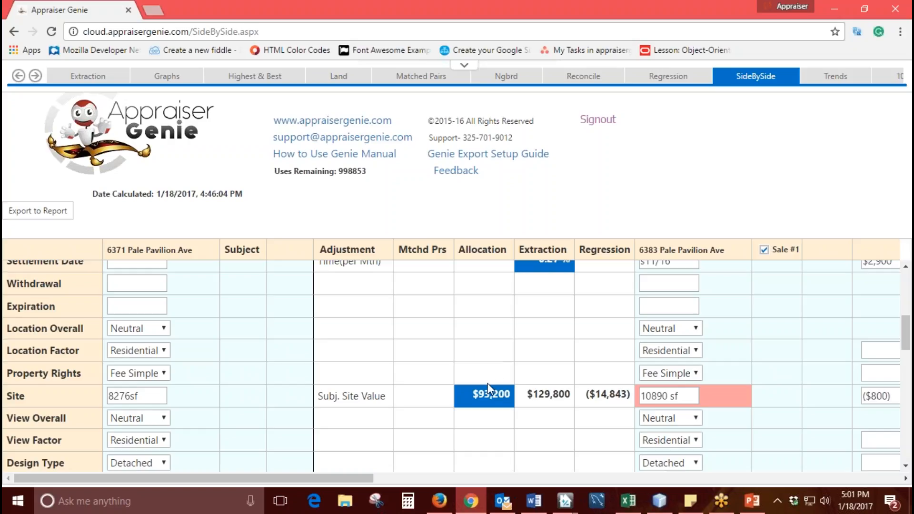
- Check the site size of Sale #1 and the site adjustment calculated for it
{"action": "left_click_drag", "start_coordinate": [359, 480], "coordinate": [408, 478]}
{"action": "left_click", "coordinate": [502, 395]}
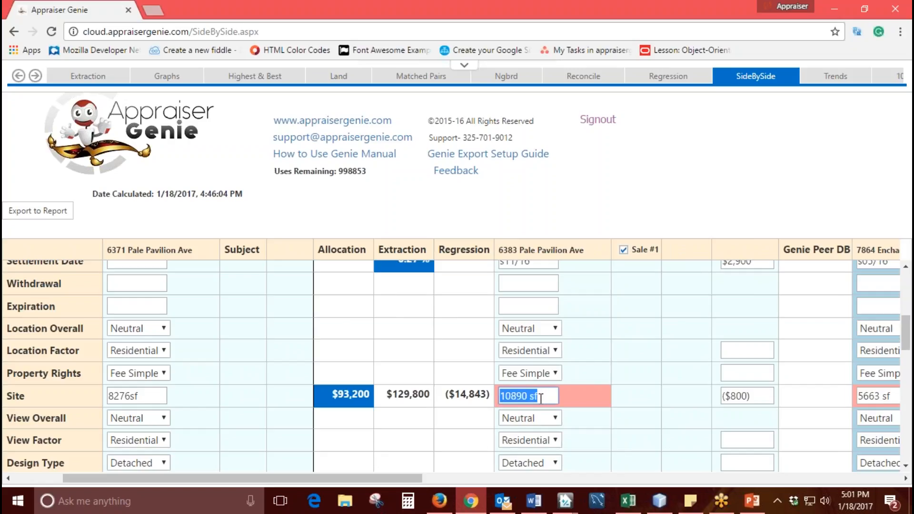
{"action": "left_click_drag", "start_coordinate": [586, 251], "coordinate": [498, 257]}
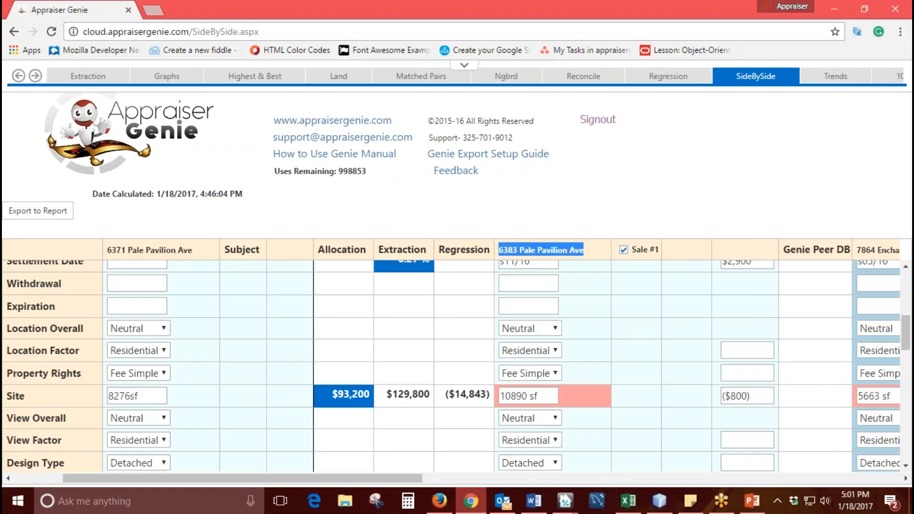
{"action": "left_click", "coordinate": [554, 397]}
{"action": "left_click", "coordinate": [751, 396]}
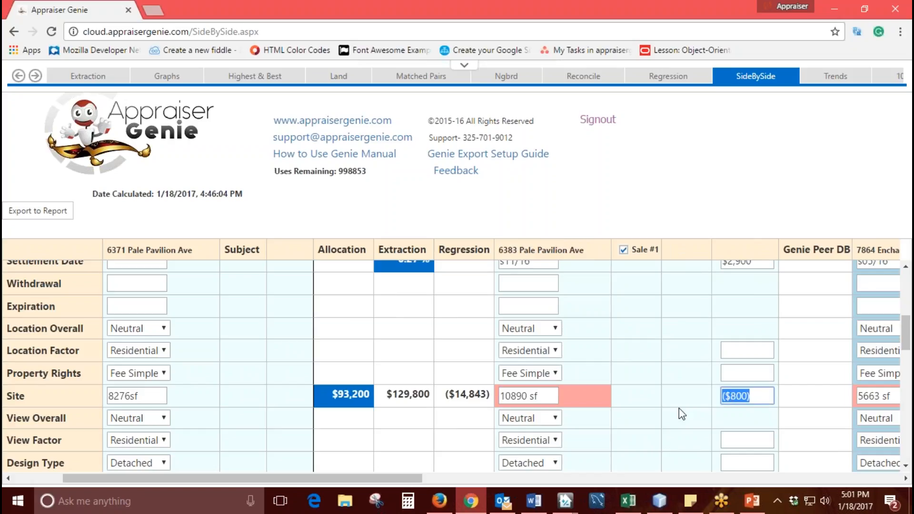
- Review the site adjustments calculated for Sales #2, #3 and #4
{"action": "scroll", "coordinate": [415, 479], "scroll_direction": "right", "scroll_amount": 1}
{"action": "left_click_drag", "start_coordinate": [416, 478], "coordinate": [678, 480]}
{"action": "left_click", "coordinate": [762, 396]}
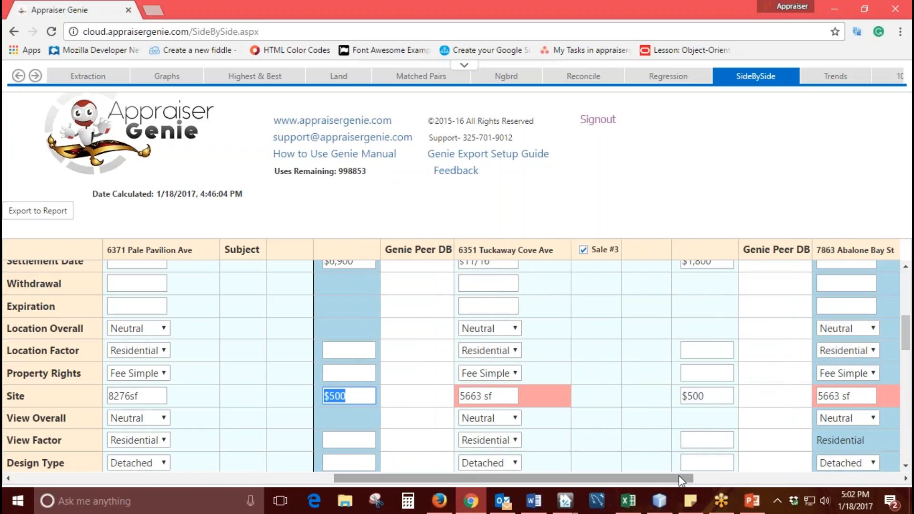
{"action": "left_click", "coordinate": [712, 394]}
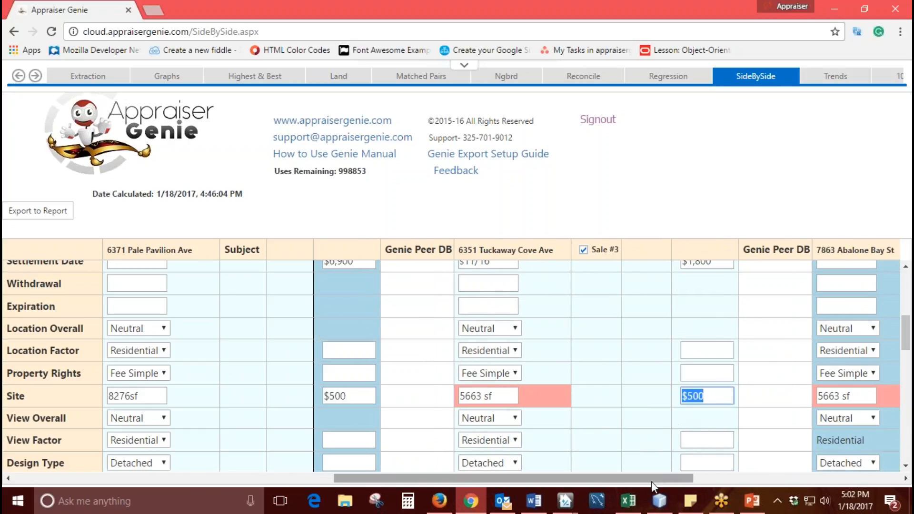
{"action": "left_click_drag", "start_coordinate": [651, 481], "coordinate": [740, 482]}
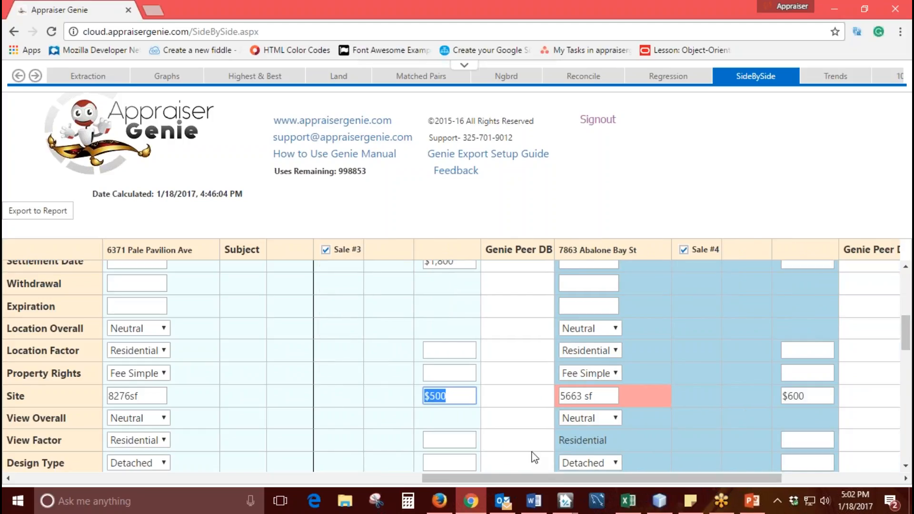
{"action": "left_click_drag", "start_coordinate": [822, 397], "coordinate": [783, 398]}
{"action": "left_click", "coordinate": [732, 412]}
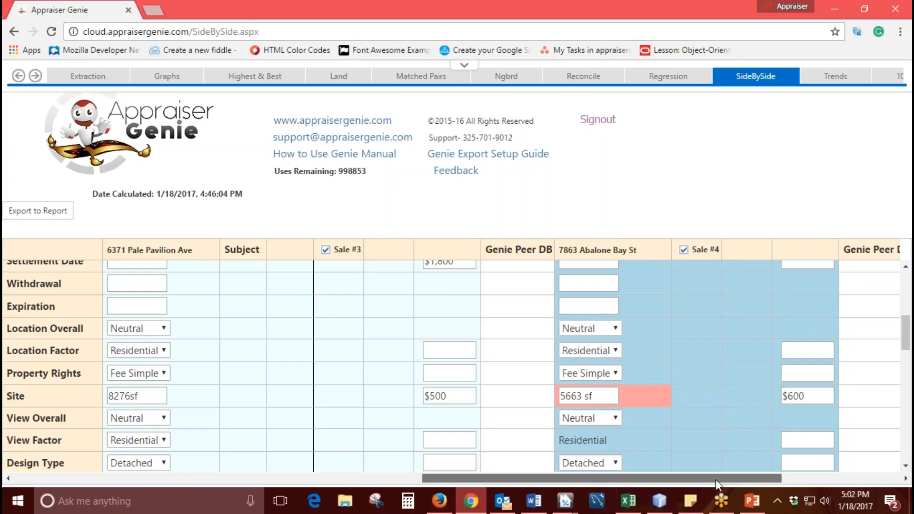
{"action": "left_click_drag", "start_coordinate": [715, 479], "coordinate": [282, 482]}
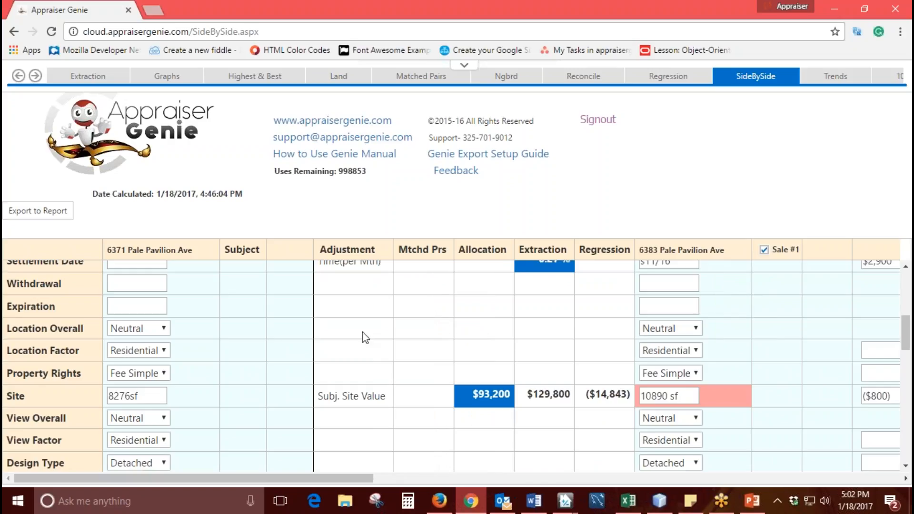
- Re-examine Sale #1's site size against the subject's lot and the chosen site value
{"action": "scroll", "coordinate": [404, 375], "scroll_direction": "down", "scroll_amount": 1}
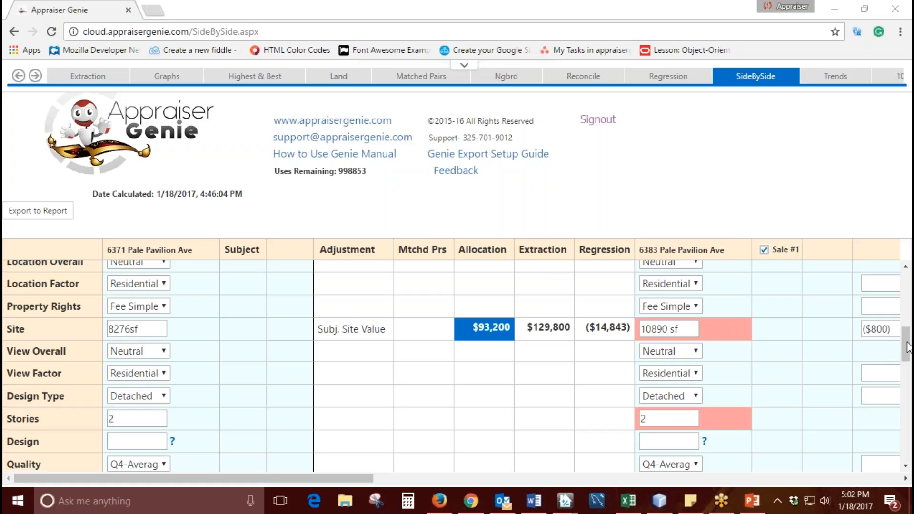
{"action": "left_click", "coordinate": [677, 195]}
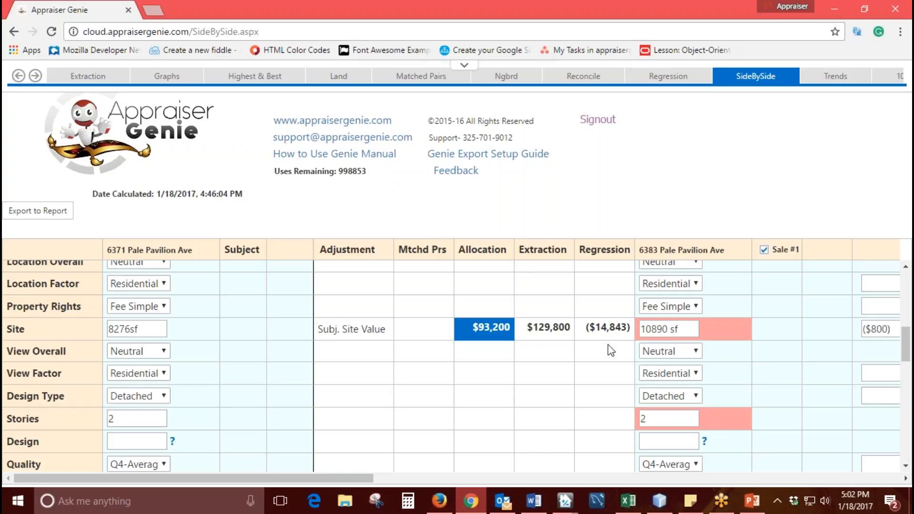
{"action": "left_click", "coordinate": [681, 330]}
{"action": "mouse_move", "coordinate": [337, 478]}
{"action": "left_mouse_down"}
{"action": "mouse_move", "coordinate": [529, 479]}
{"action": "mouse_move", "coordinate": [335, 478]}
{"action": "left_mouse_up"}
{"action": "key", "text": "Tab"}
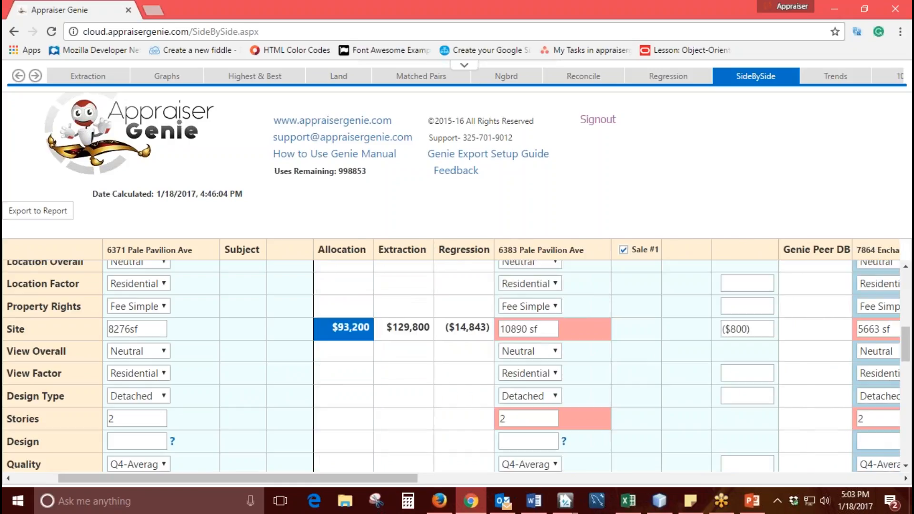
{"action": "left_click_drag", "start_coordinate": [544, 329], "coordinate": [500, 339]}
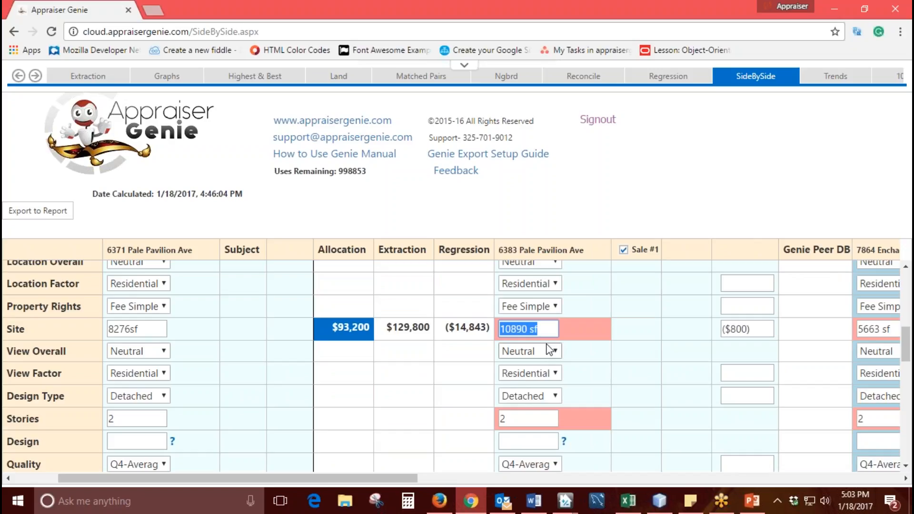
{"action": "left_click", "coordinate": [547, 328]}
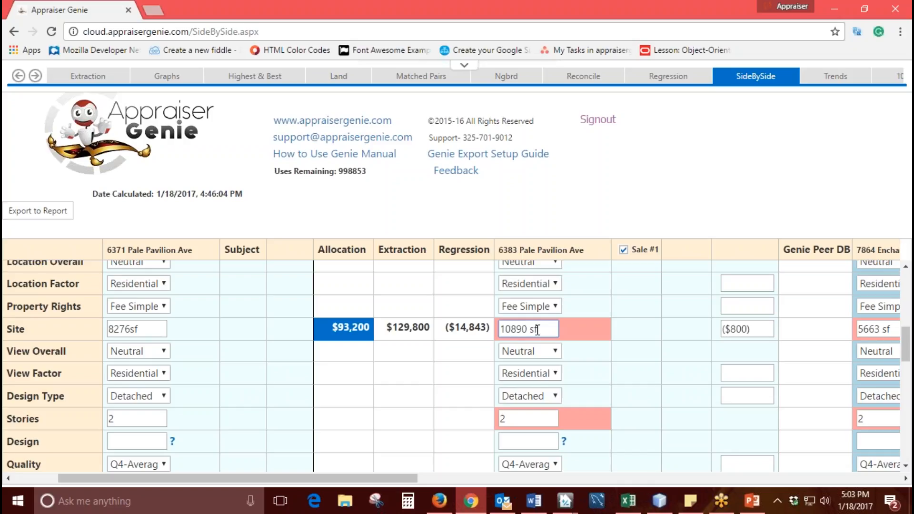
{"action": "left_click_drag", "start_coordinate": [538, 328], "coordinate": [501, 331]}
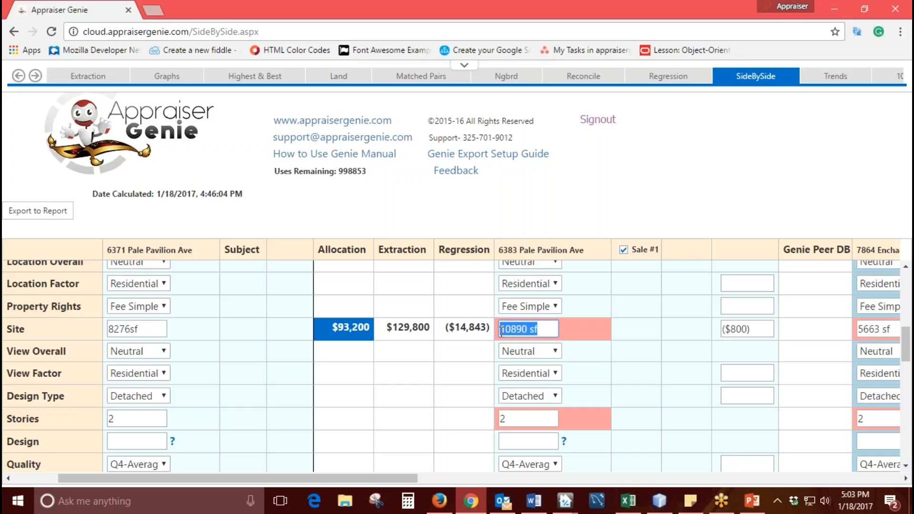
{"action": "left_click", "coordinate": [574, 326]}
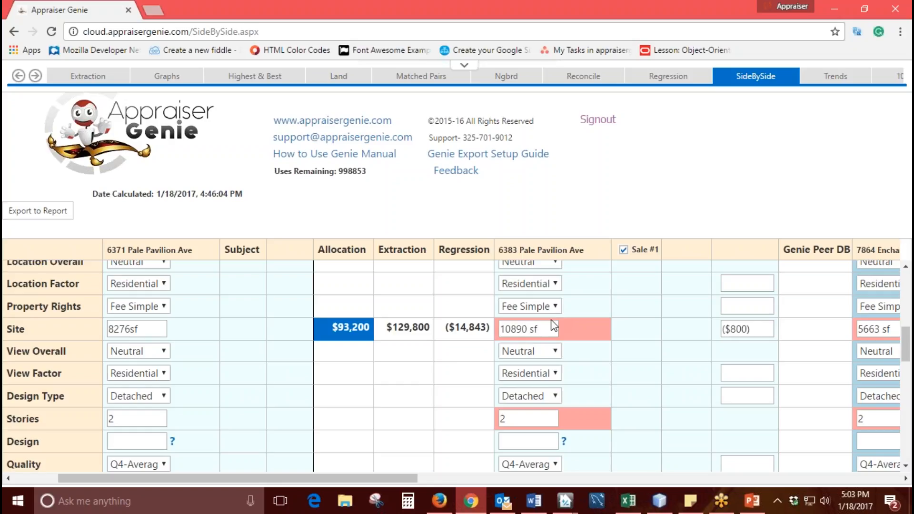
- Choose the Allocation rate of $46 for the GLA adjustment and dismiss the e-mail notification
{"action": "left_click_drag", "start_coordinate": [404, 480], "coordinate": [355, 481]}
{"action": "scroll", "coordinate": [477, 407], "scroll_direction": "down", "scroll_amount": 1}
{"action": "scroll", "coordinate": [477, 406], "scroll_direction": "down", "scroll_amount": 6}
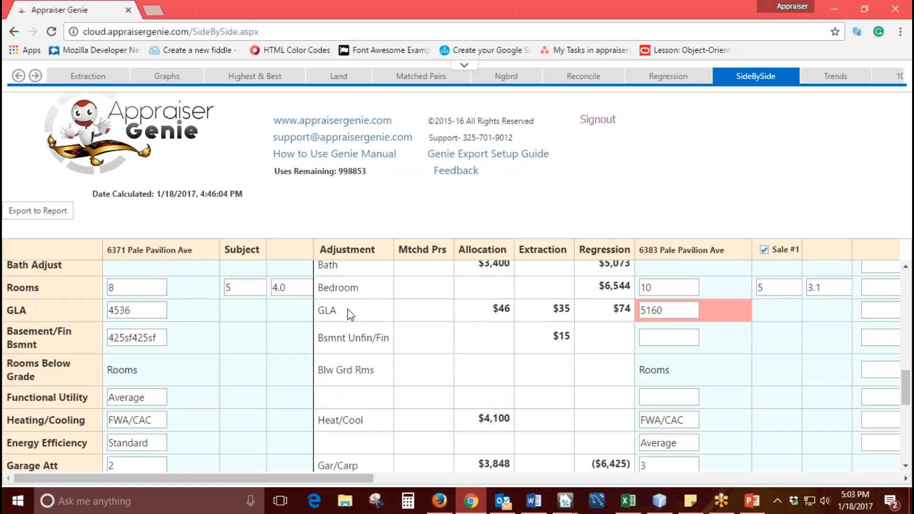
{"action": "double_click", "coordinate": [327, 310]}
{"action": "left_click", "coordinate": [386, 325]}
{"action": "left_click", "coordinate": [499, 311]}
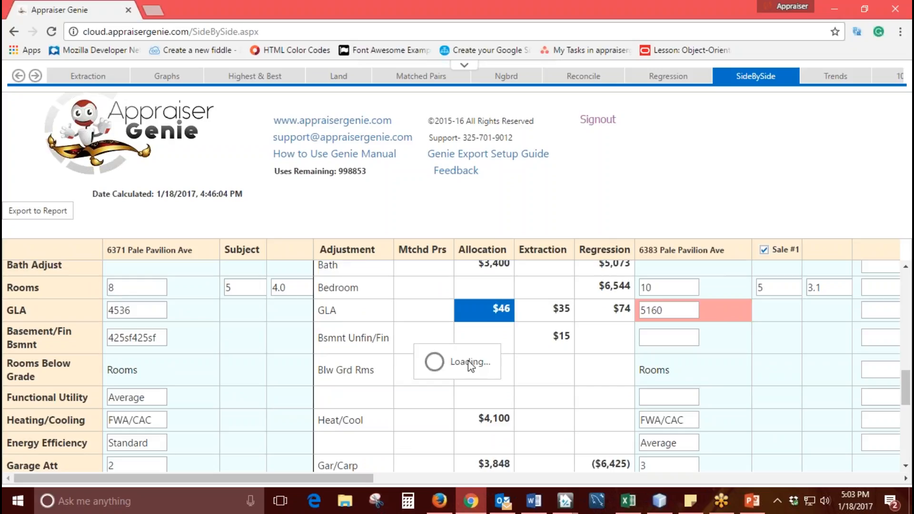
{"action": "mouse_move", "coordinate": [369, 476]}
{"action": "left_mouse_down"}
{"action": "mouse_move", "coordinate": [422, 481]}
{"action": "mouse_move", "coordinate": [351, 482]}
{"action": "left_mouse_up"}
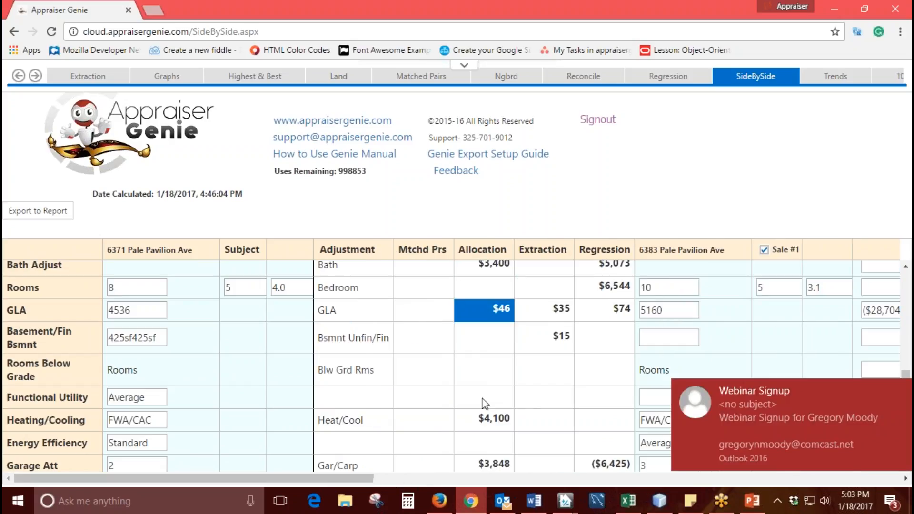
{"action": "left_click", "coordinate": [896, 390]}
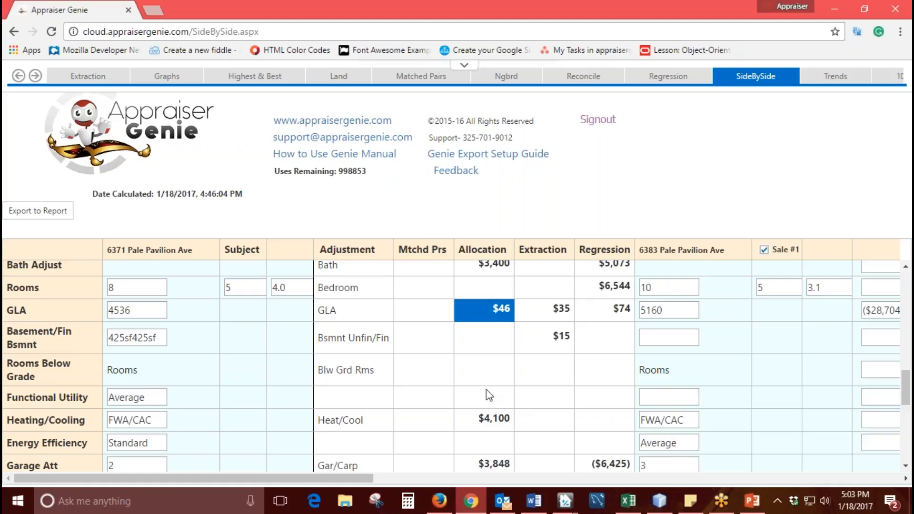
- Compare the subject's heating/cooling entry with those of the comparable sales and the Heat/Cool adjustment value
{"action": "scroll", "coordinate": [476, 382], "scroll_direction": "down", "scroll_amount": 3}
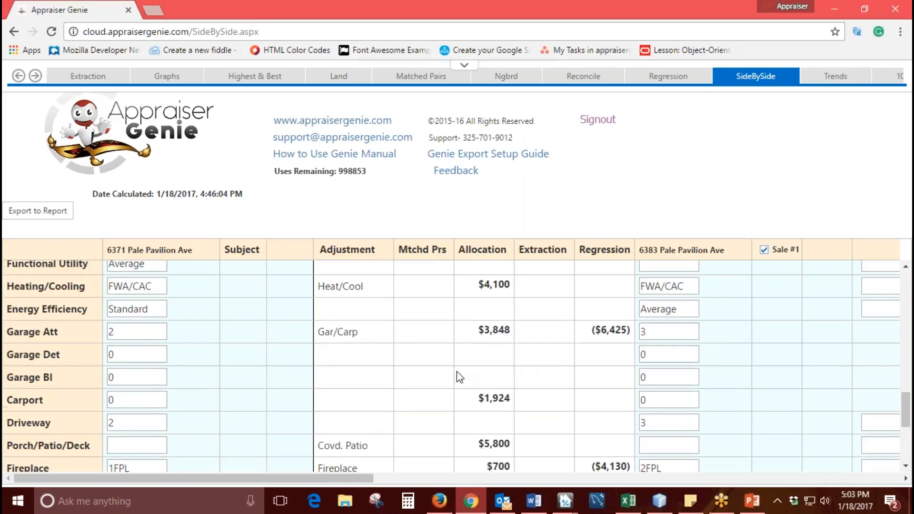
{"action": "left_click_drag", "start_coordinate": [84, 289], "coordinate": [12, 289]}
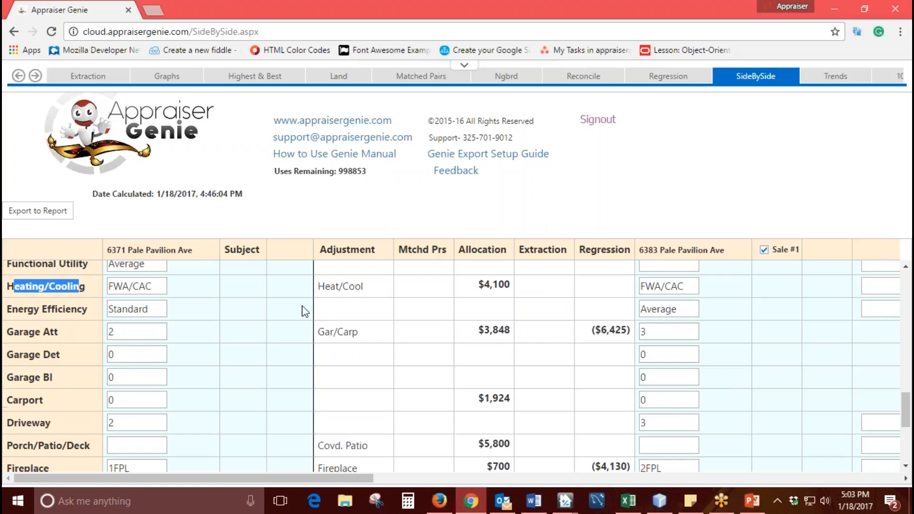
{"action": "left_click_drag", "start_coordinate": [317, 287], "coordinate": [372, 296]}
{"action": "left_click_drag", "start_coordinate": [684, 286], "coordinate": [639, 286]}
{"action": "left_click_drag", "start_coordinate": [347, 477], "coordinate": [799, 510]}
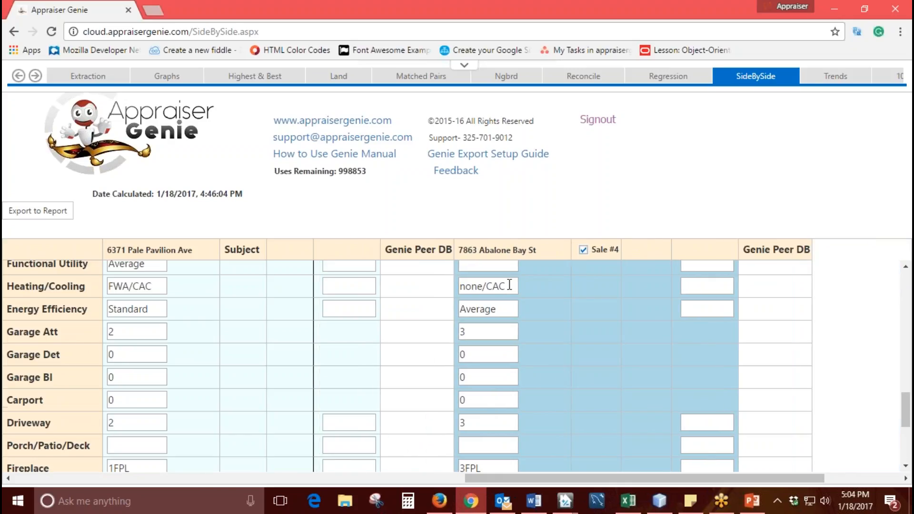
{"action": "left_click_drag", "start_coordinate": [510, 285], "coordinate": [449, 288]}
{"action": "left_click_drag", "start_coordinate": [579, 476], "coordinate": [119, 483]}
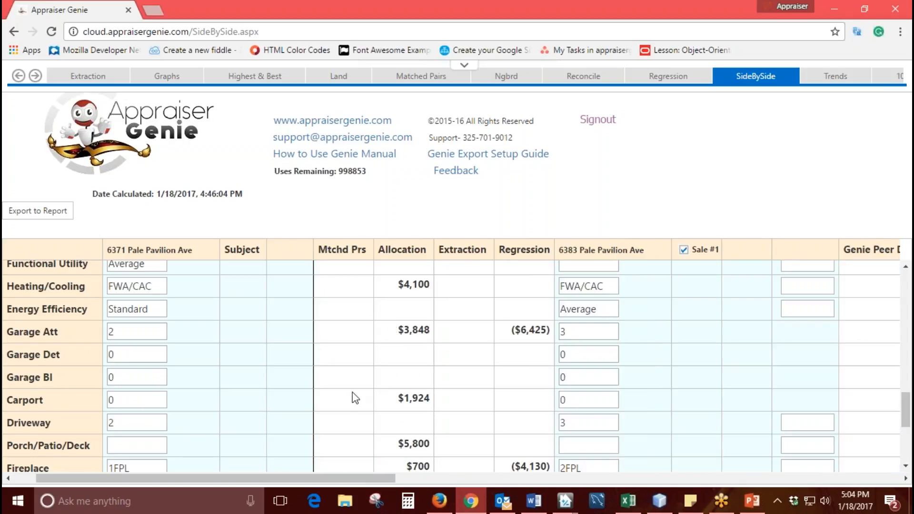
{"action": "left_click_drag", "start_coordinate": [307, 478], "coordinate": [302, 479]}
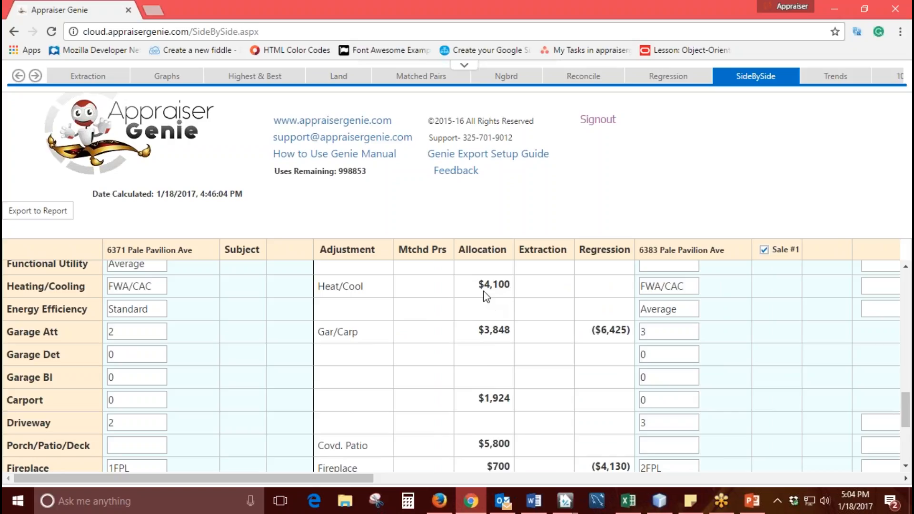
- Examine the fireplace, upgrades and pool rows, comparing the subject's fireplace count with the sales and the fireplace adjustment values
{"action": "scroll", "coordinate": [486, 291], "scroll_direction": "down", "scroll_amount": 2}
{"action": "scroll", "coordinate": [485, 291], "scroll_direction": "down", "scroll_amount": 1}
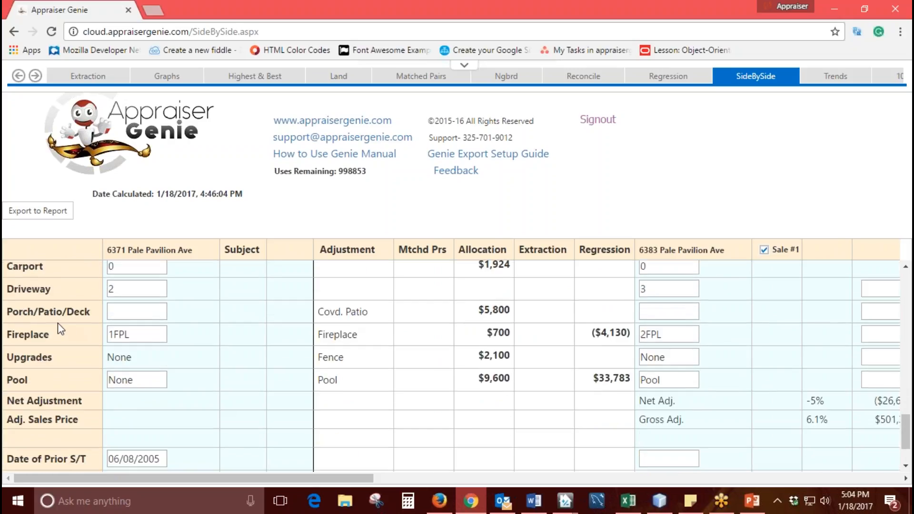
{"action": "left_click_drag", "start_coordinate": [23, 333], "coordinate": [7, 334]}
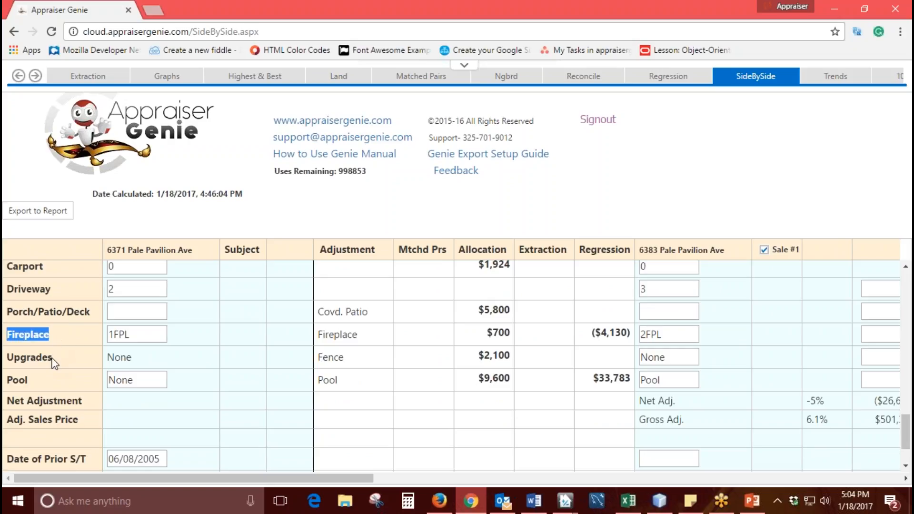
{"action": "left_click_drag", "start_coordinate": [53, 357], "coordinate": [8, 380]}
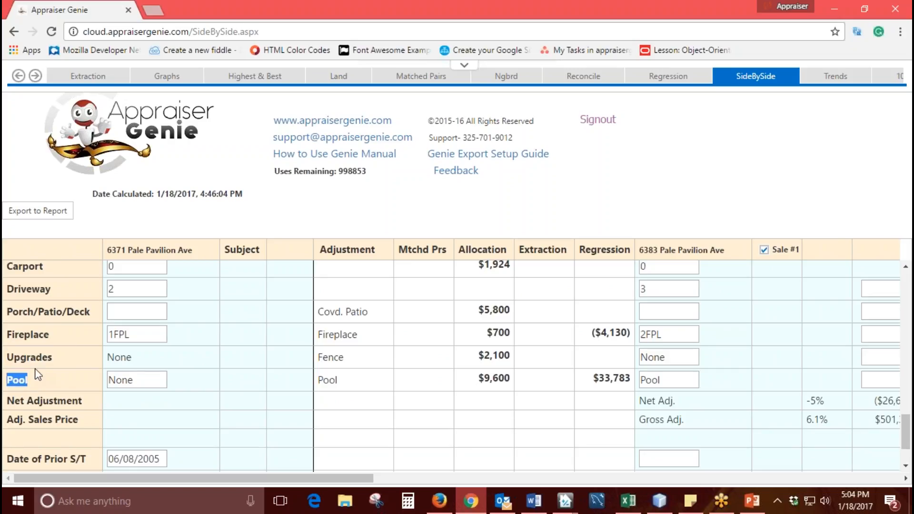
{"action": "left_click_drag", "start_coordinate": [8, 336], "coordinate": [55, 332]}
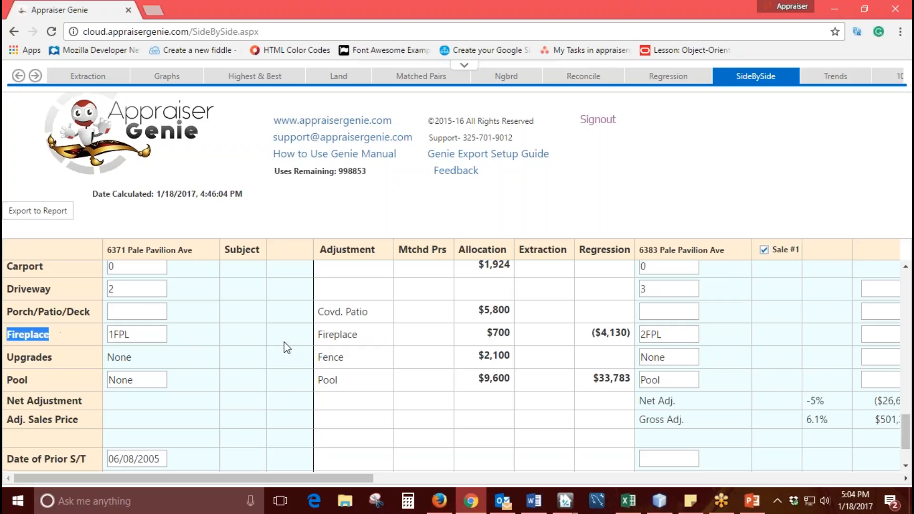
{"action": "left_click_drag", "start_coordinate": [316, 337], "coordinate": [370, 339]}
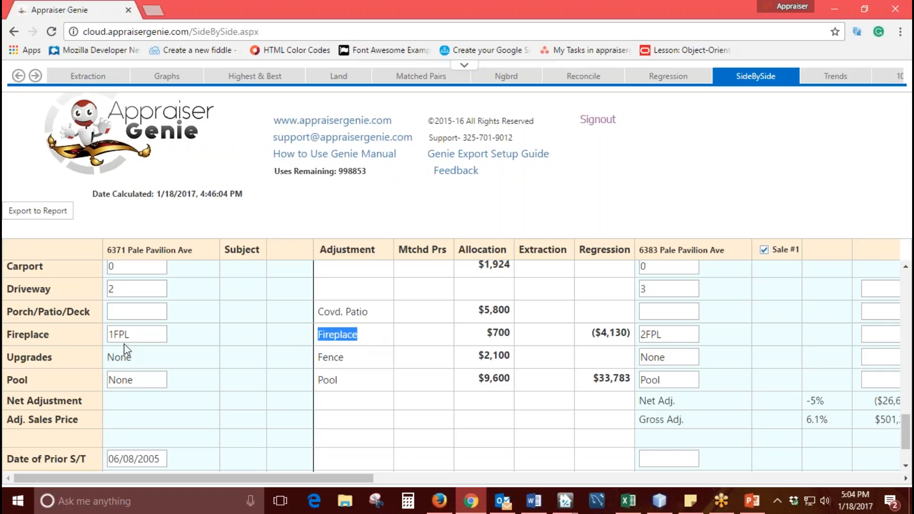
{"action": "left_click", "coordinate": [369, 335]}
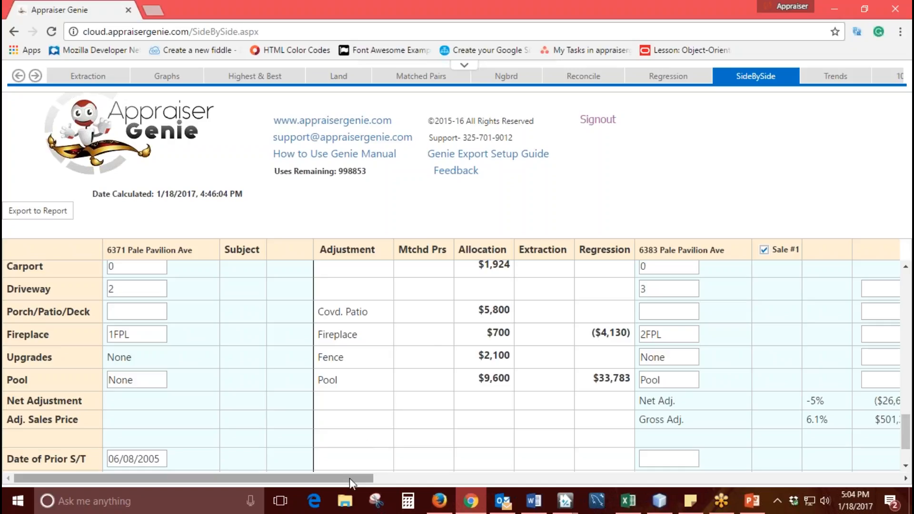
{"action": "left_click_drag", "start_coordinate": [349, 478], "coordinate": [259, 481]}
{"action": "left_click", "coordinate": [548, 336]}
{"action": "left_click", "coordinate": [598, 334]}
- Compare the subject's pool entry with the pool entries of the comparable sales
{"action": "left_click", "coordinate": [159, 380]}
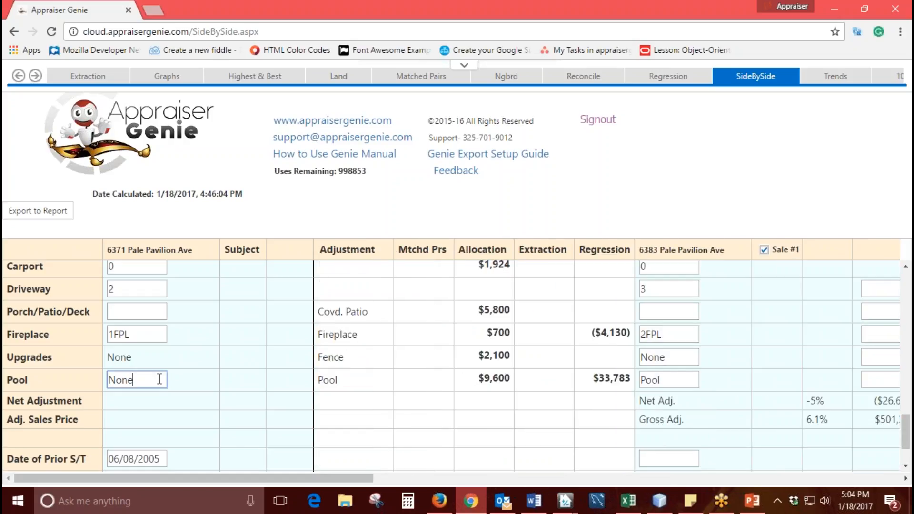
{"action": "left_click_drag", "start_coordinate": [339, 380], "coordinate": [322, 381]}
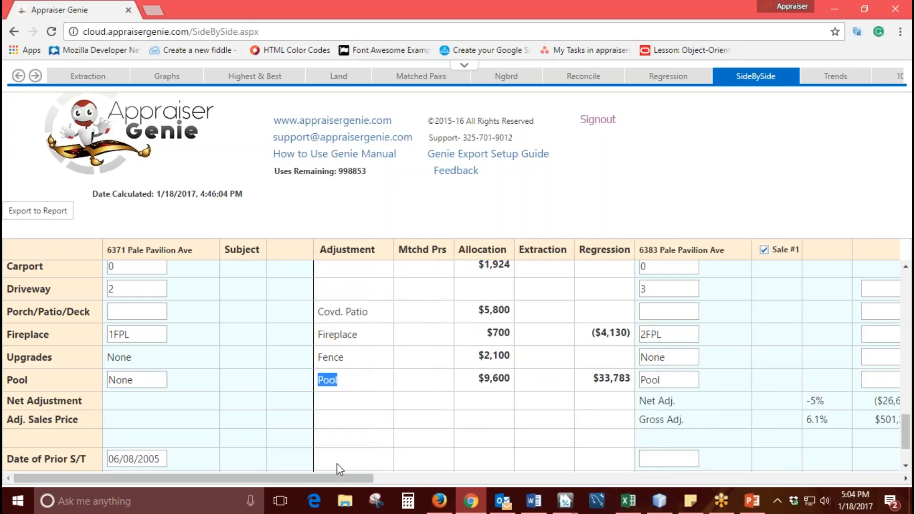
{"action": "left_click_drag", "start_coordinate": [339, 478], "coordinate": [569, 481]}
{"action": "left_click", "coordinate": [429, 378]}
{"action": "left_click_drag", "start_coordinate": [446, 481], "coordinate": [554, 481]}
{"action": "left_click", "coordinate": [501, 379]}
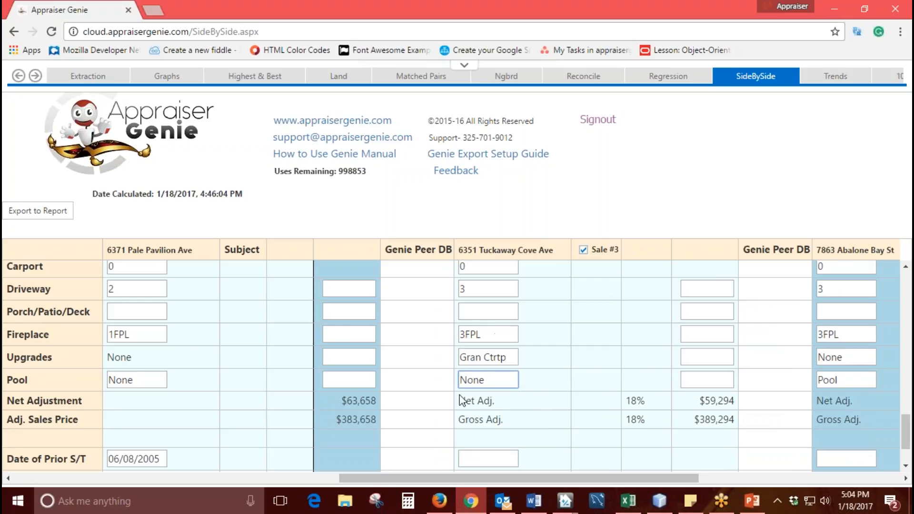
{"action": "left_click_drag", "start_coordinate": [468, 478], "coordinate": [144, 475]}
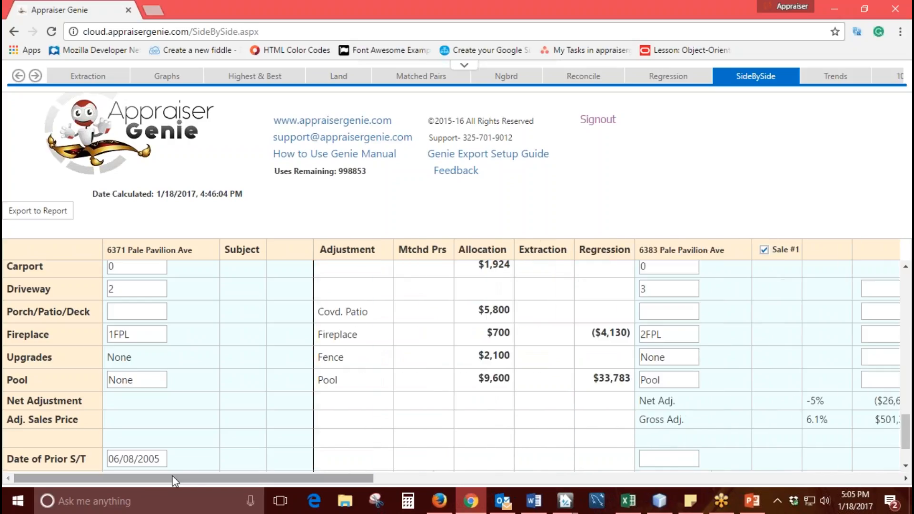
- Choose the Allocation value of $9,600 for the Pool adjustment and check the pool adjustments across the sales
{"action": "left_click", "coordinate": [503, 379]}
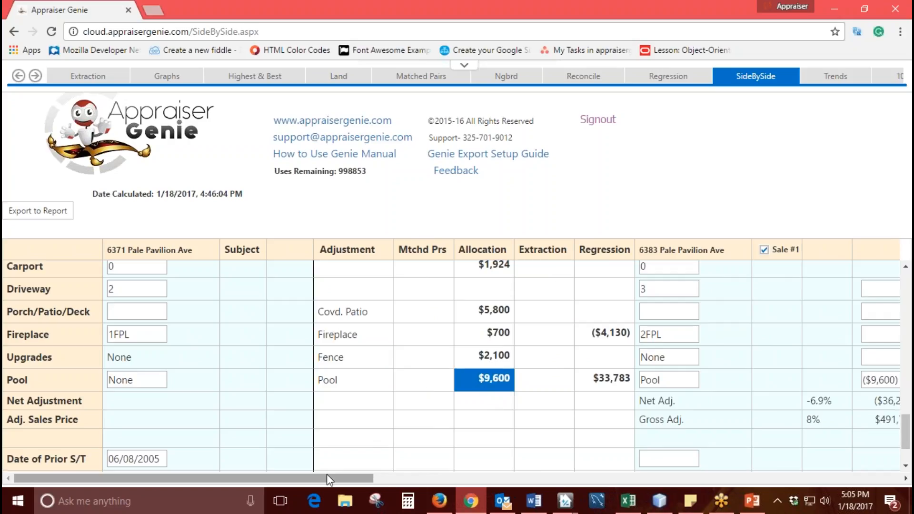
{"action": "left_click_drag", "start_coordinate": [327, 475], "coordinate": [649, 478]}
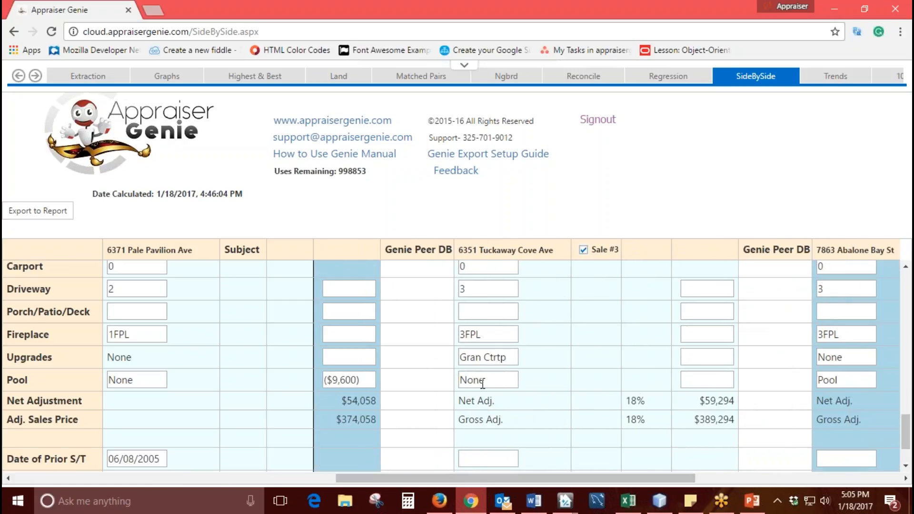
{"action": "left_click", "coordinate": [706, 380]}
{"action": "left_click", "coordinate": [145, 380]}
{"action": "left_click_drag", "start_coordinate": [410, 481], "coordinate": [58, 479]}
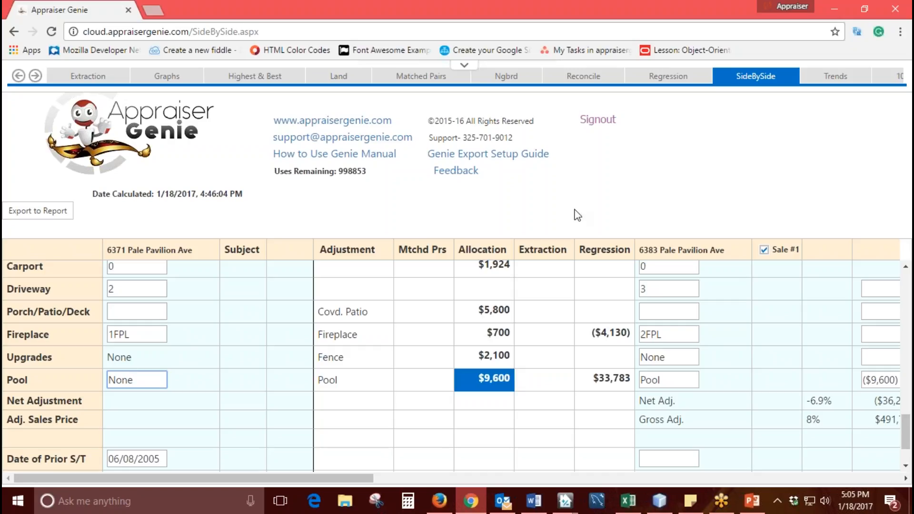
- Open Sale #2's Realtor details, review the list and sell agent information and the listing remarks, and close them
{"action": "left_click_drag", "start_coordinate": [280, 478], "coordinate": [496, 439]}
{"action": "scroll", "coordinate": [496, 439], "scroll_direction": "up", "scroll_amount": 15}
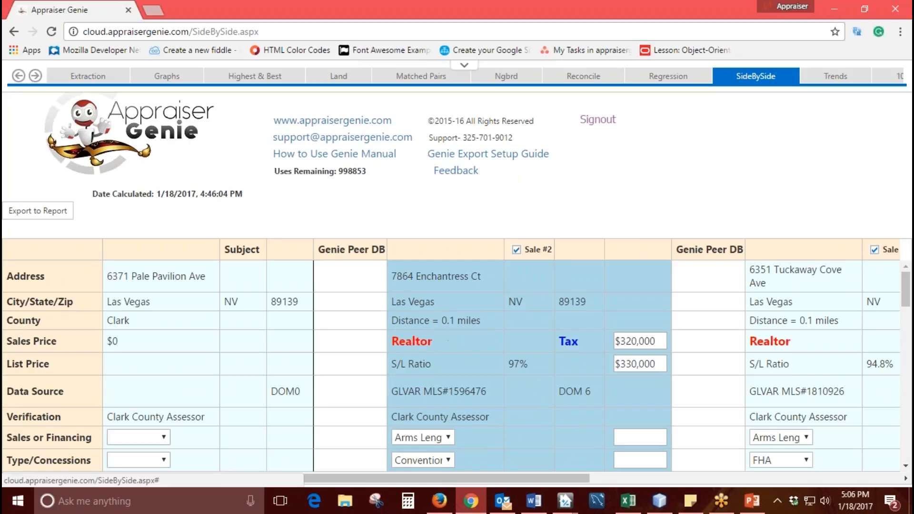
{"action": "left_click", "coordinate": [426, 341]}
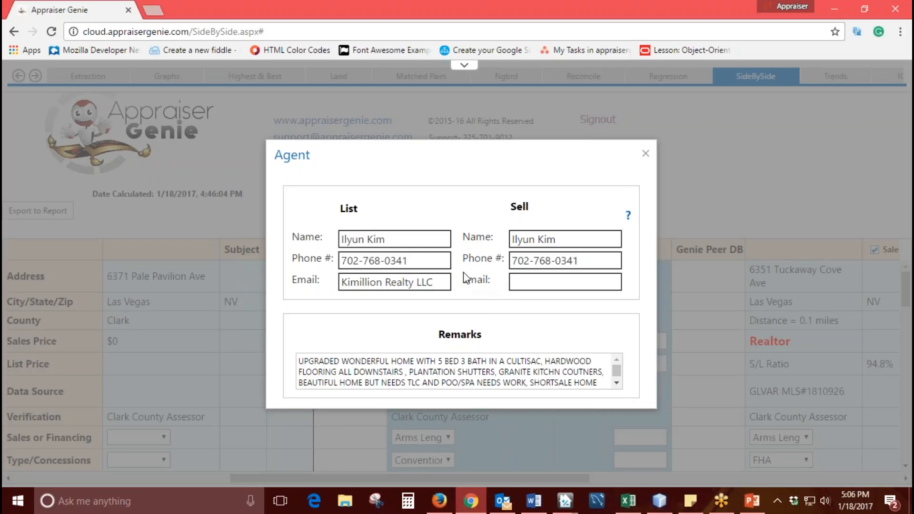
{"action": "left_click_drag", "start_coordinate": [368, 218], "coordinate": [350, 208]}
{"action": "left_click_drag", "start_coordinate": [527, 211], "coordinate": [507, 214]}
{"action": "left_click_drag", "start_coordinate": [488, 336], "coordinate": [430, 334]}
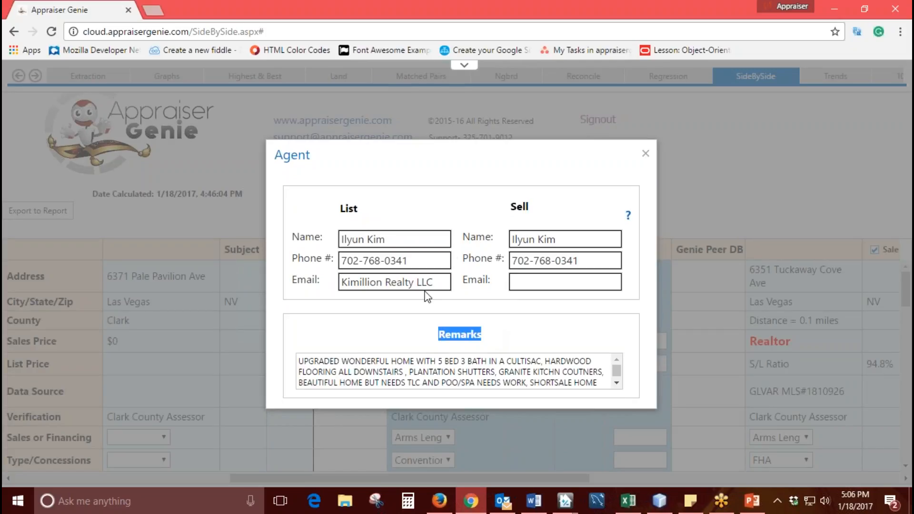
{"action": "scroll", "coordinate": [424, 374], "scroll_direction": "down", "scroll_amount": 1}
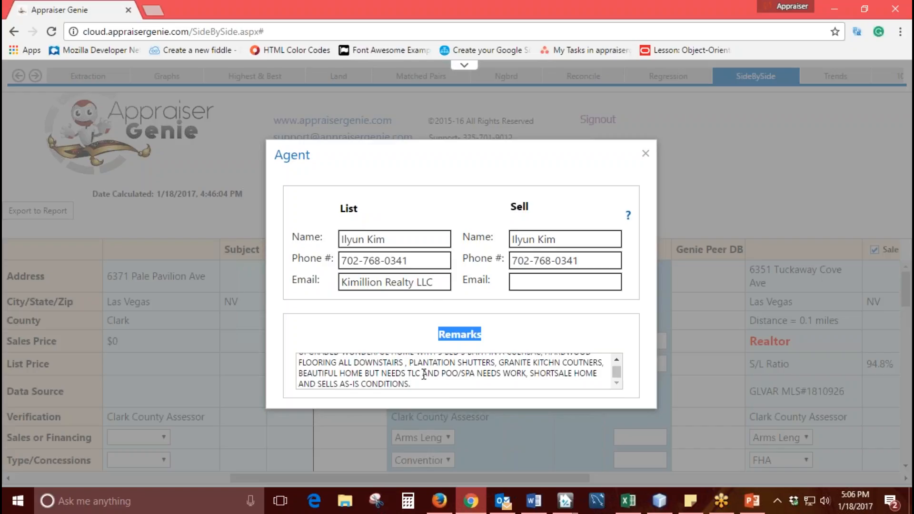
{"action": "left_click_drag", "start_coordinate": [415, 389], "coordinate": [285, 357]}
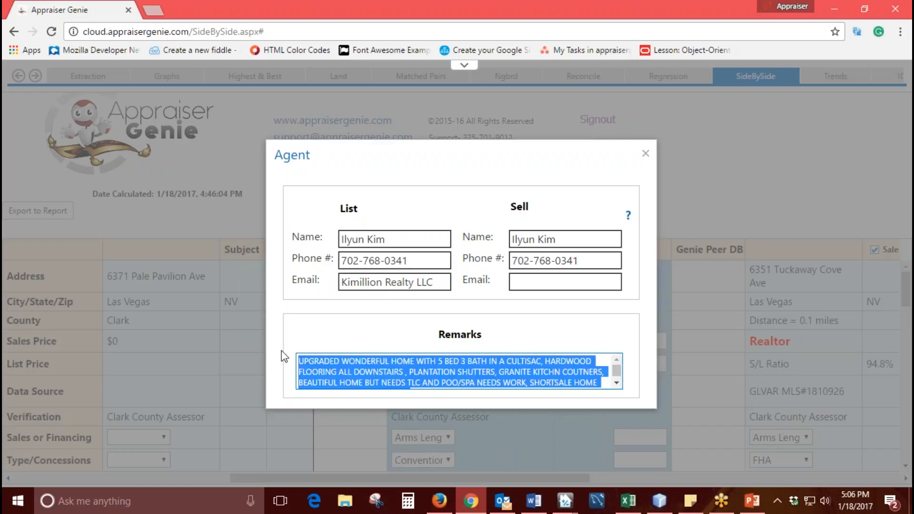
{"action": "left_click", "coordinate": [414, 341]}
{"action": "left_click", "coordinate": [646, 160]}
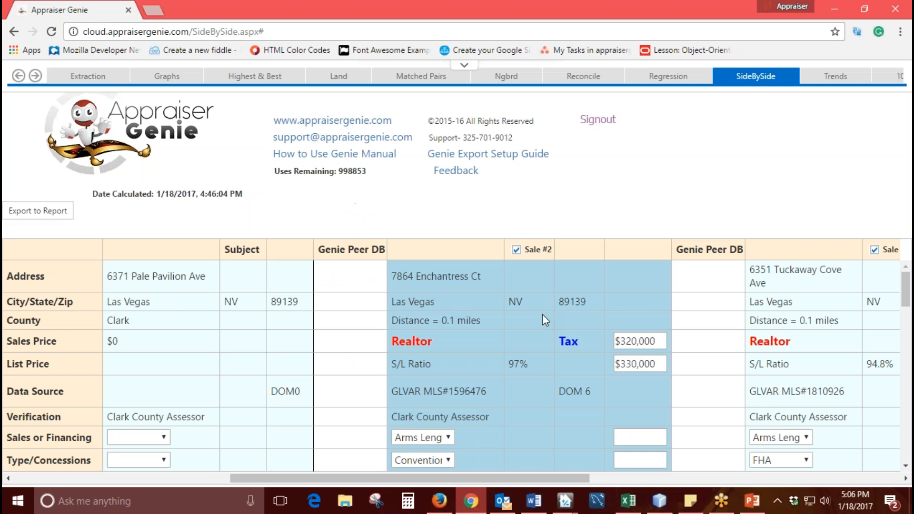
- View Sale #2's tax record, close it and return to Sale #1
{"action": "left_click", "coordinate": [570, 344]}
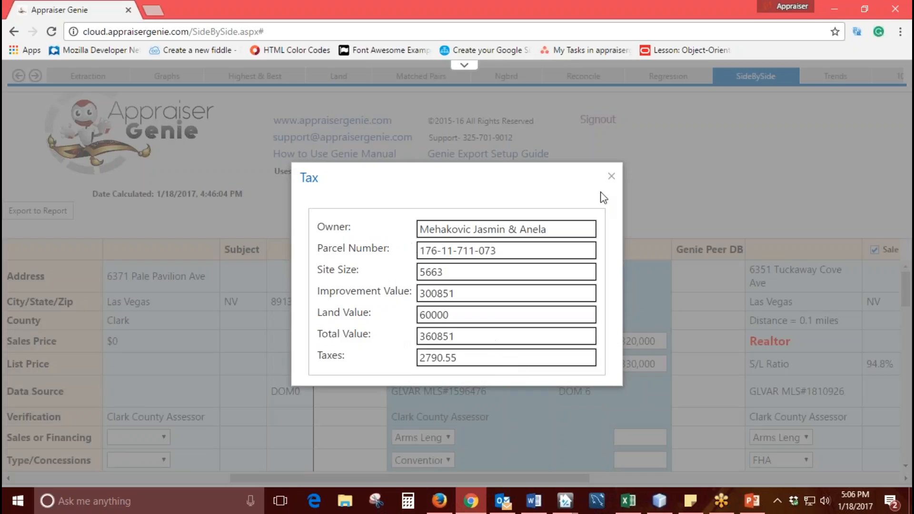
{"action": "left_click", "coordinate": [611, 176]}
{"action": "left_click_drag", "start_coordinate": [453, 476], "coordinate": [241, 478]}
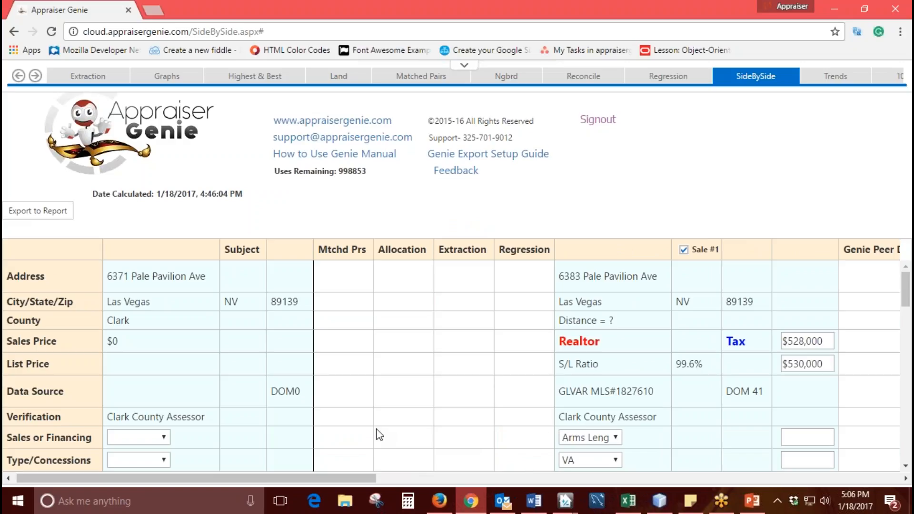
- Recheck the selected site adjustment, export the grid to the report and bring the Data Import dialog to the front
{"action": "scroll", "coordinate": [378, 434], "scroll_direction": "down", "scroll_amount": 6}
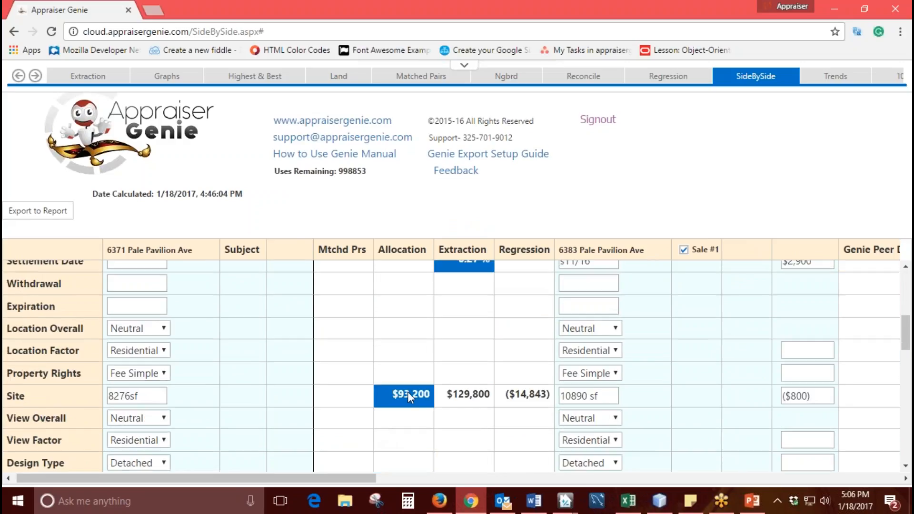
{"action": "scroll", "coordinate": [405, 394], "scroll_direction": "down", "scroll_amount": 2}
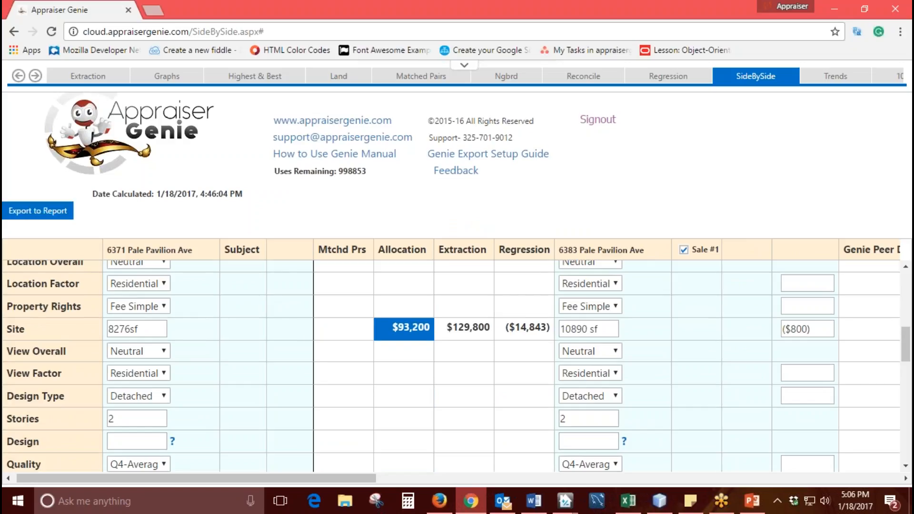
{"action": "left_click", "coordinate": [38, 210]}
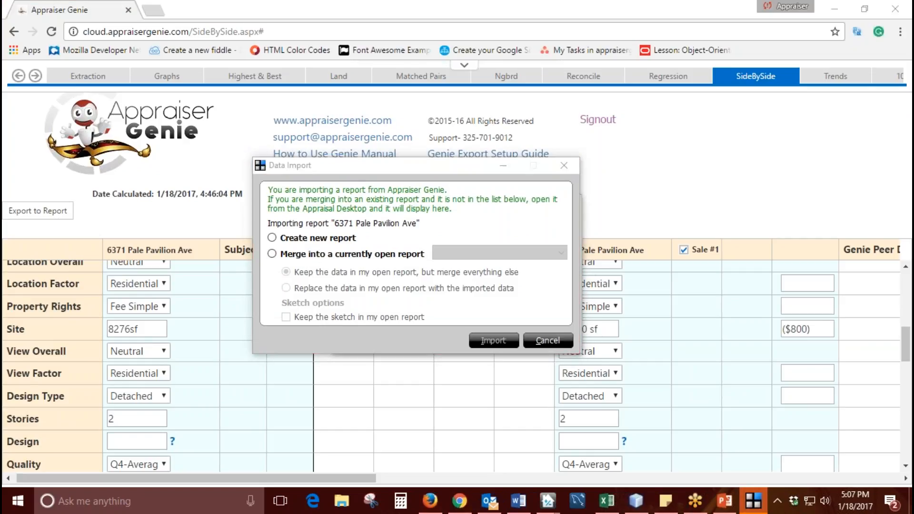
{"action": "key", "text": "alt+Tab"}
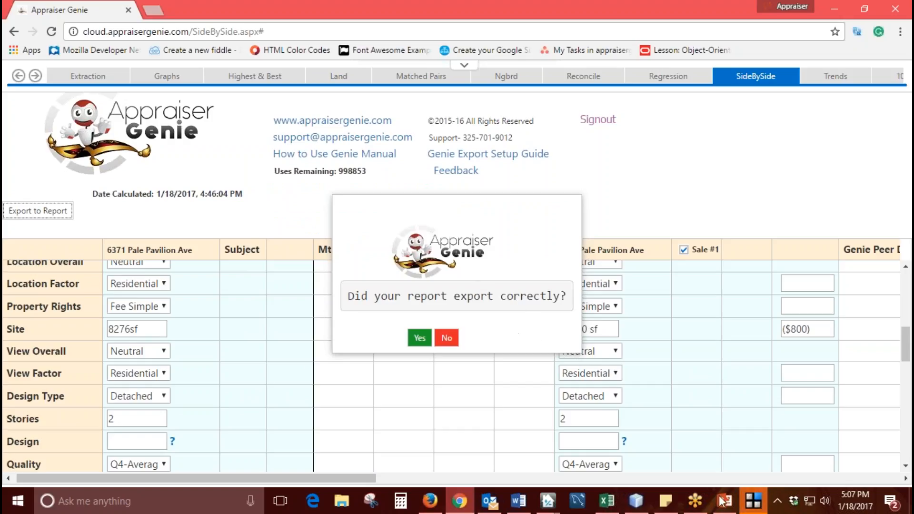
{"action": "left_click", "coordinate": [756, 509]}
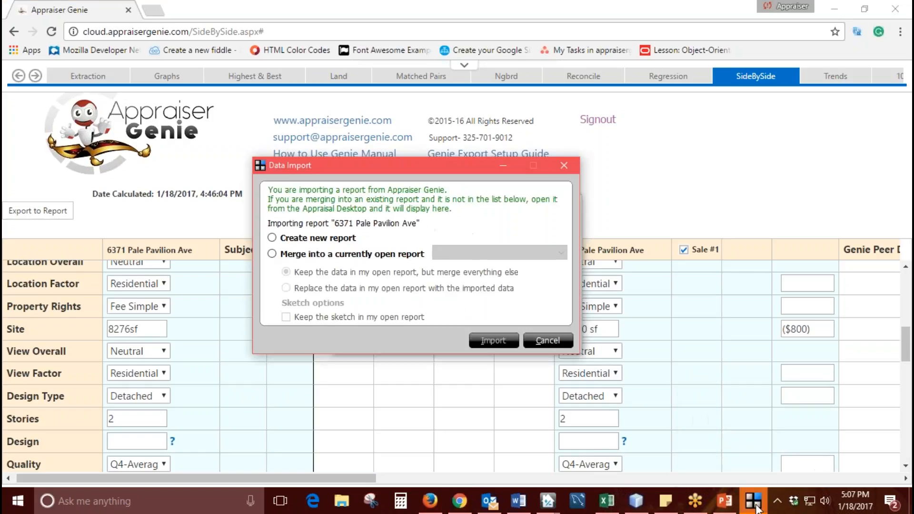
- Import by merging into the currently open report, replacing its data with the imported data and keeping its sketch
{"action": "left_click", "coordinate": [361, 257]}
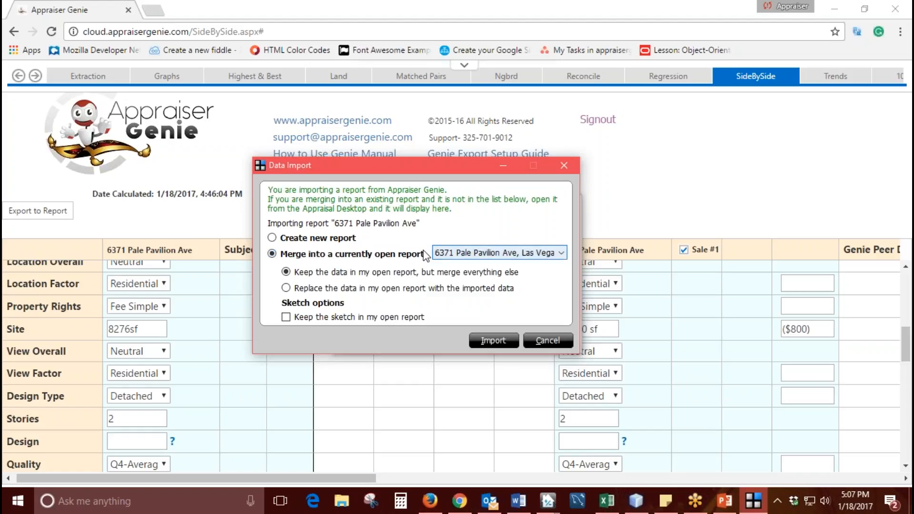
{"action": "left_click", "coordinate": [490, 255]}
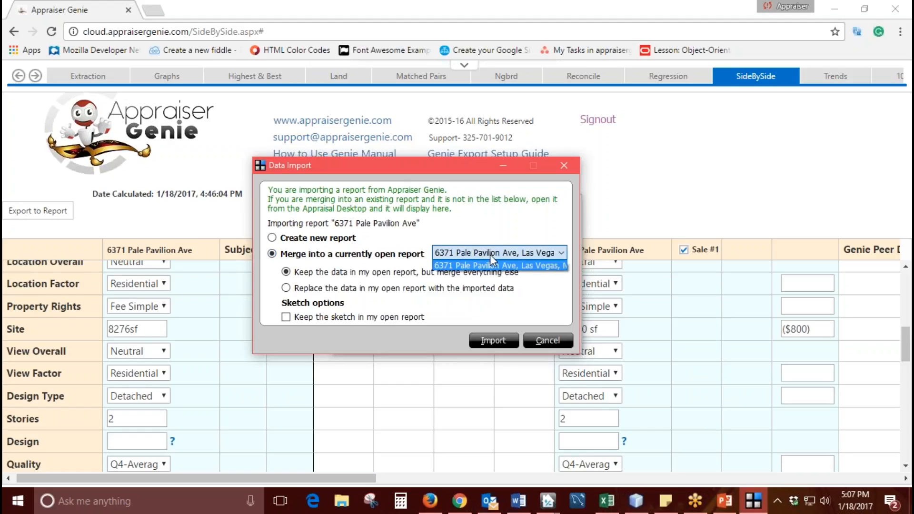
{"action": "left_click", "coordinate": [489, 254]}
{"action": "left_click", "coordinate": [327, 292]}
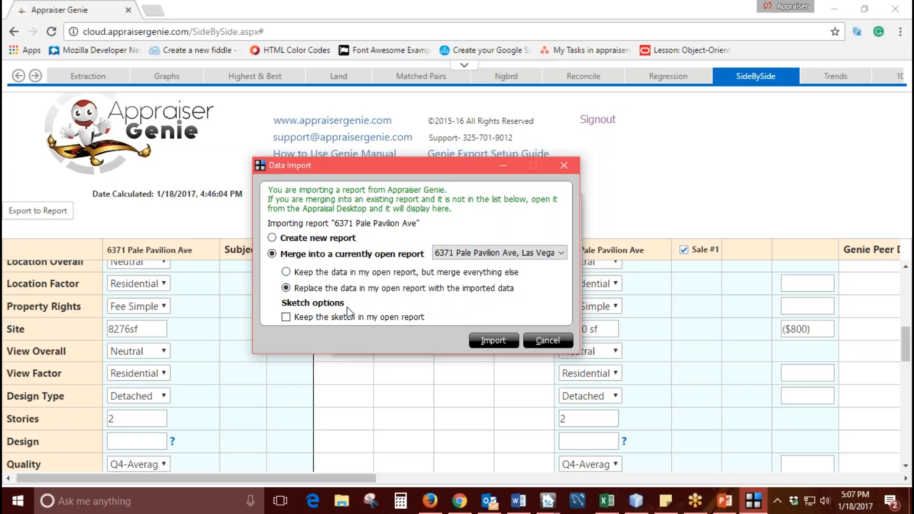
{"action": "left_click", "coordinate": [284, 321]}
{"action": "left_click", "coordinate": [486, 339]}
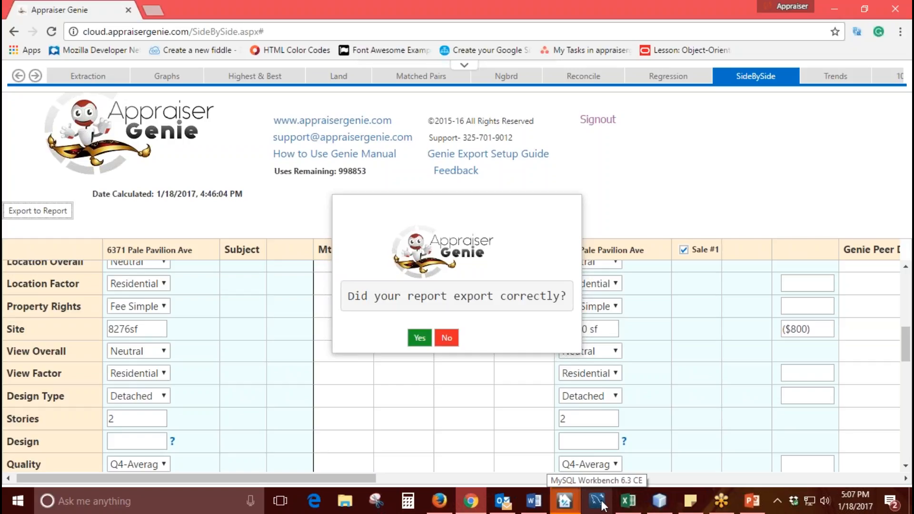
- Confirm that the report exported correctly and close the finished Appraiser Genie window
{"action": "left_click_drag", "start_coordinate": [348, 296], "coordinate": [569, 301]}
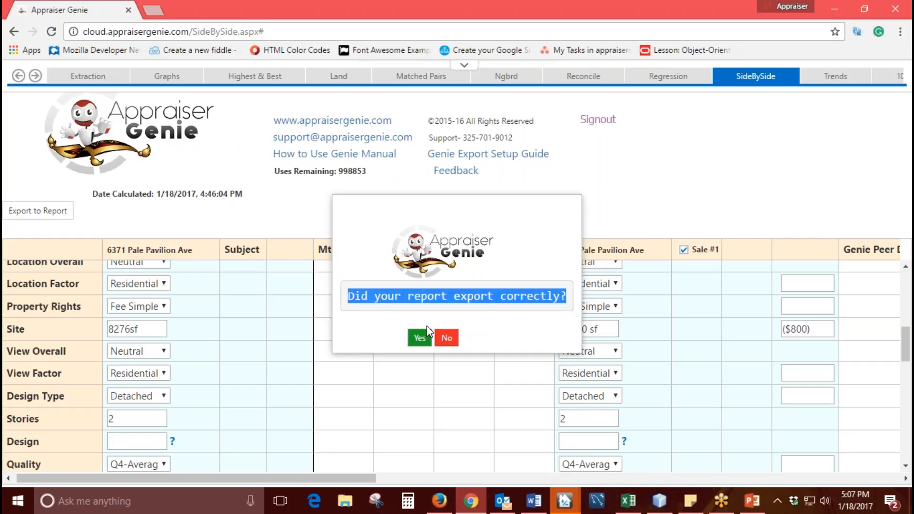
{"action": "left_click", "coordinate": [421, 336]}
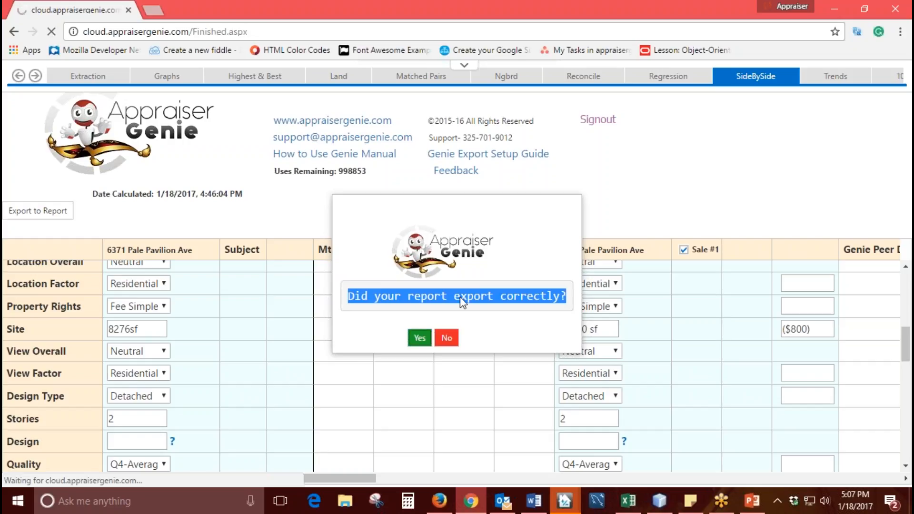
{"action": "left_click_drag", "start_coordinate": [618, 240], "coordinate": [304, 240]}
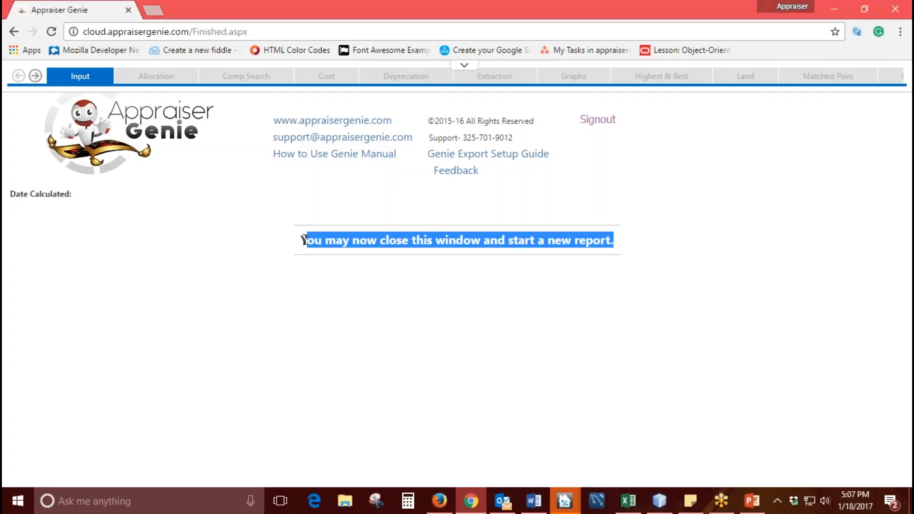
{"action": "left_click", "coordinate": [507, 196]}
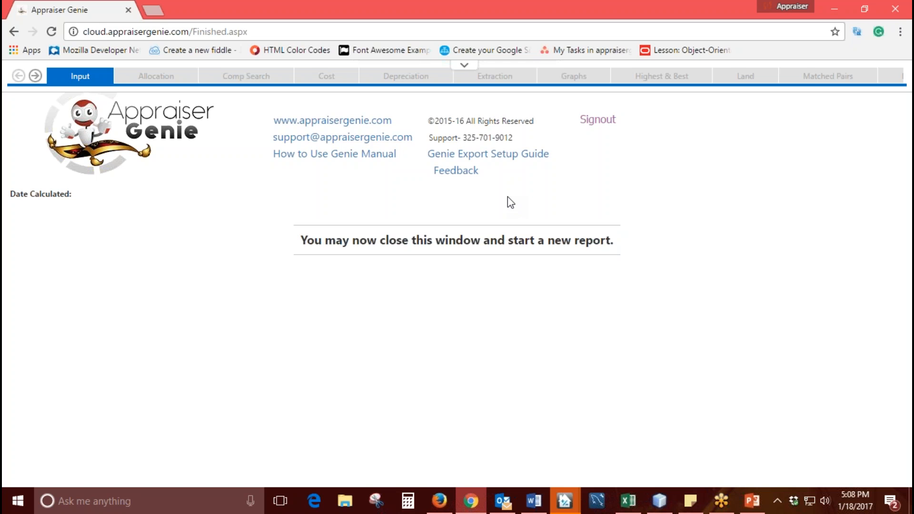
{"action": "left_click", "coordinate": [906, 6]}
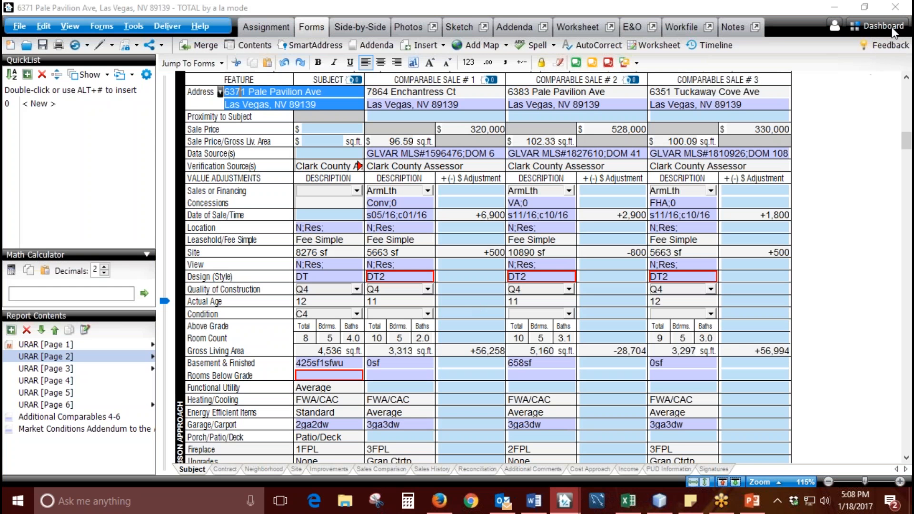
- Inspect Comparable Sale #1's Design (Style) entry in the sales comparison grid, checking its number of stories and design abbreviation fields
{"action": "left_click", "coordinate": [468, 155]}
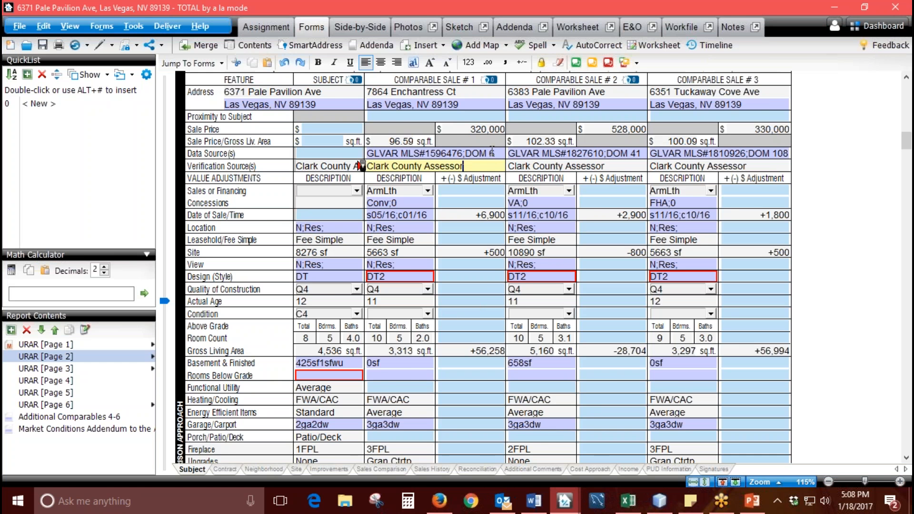
{"action": "scroll", "coordinate": [433, 284], "scroll_direction": "down", "scroll_amount": 3}
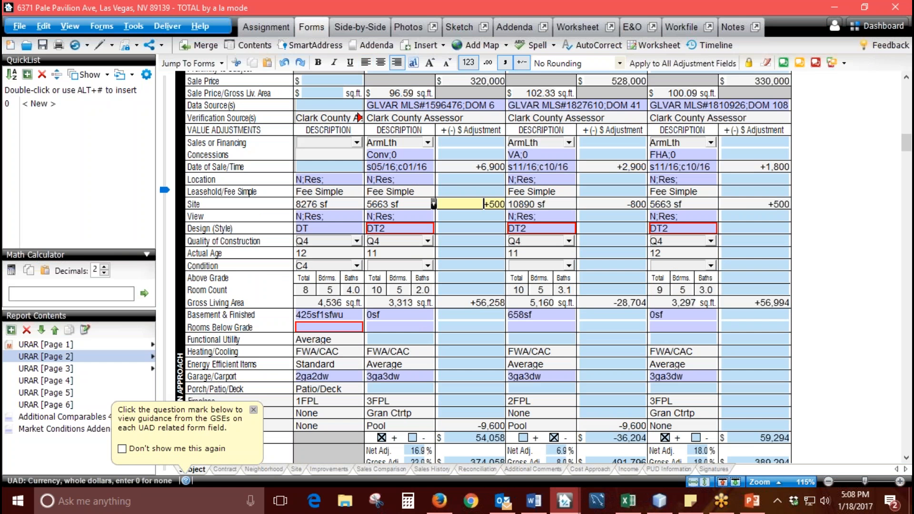
{"action": "left_click", "coordinate": [411, 229]}
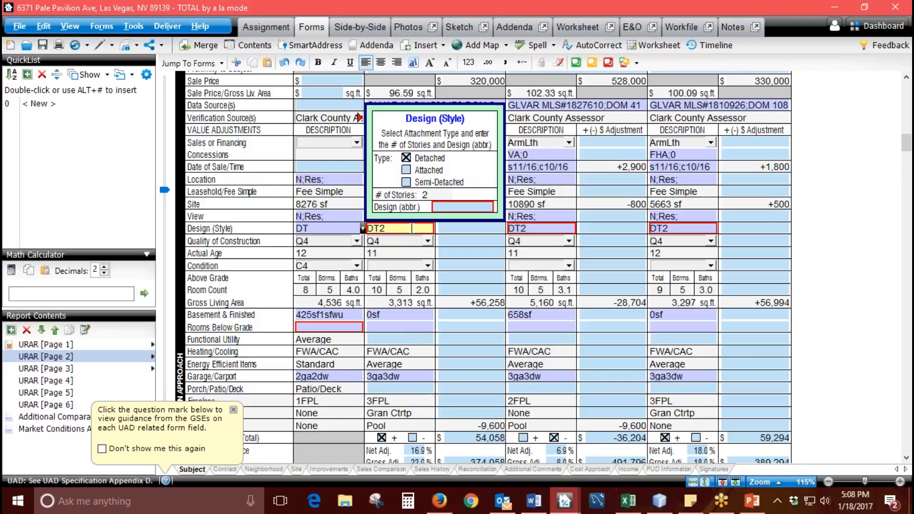
{"action": "left_click", "coordinate": [428, 195]}
{"action": "left_click", "coordinate": [459, 206]}
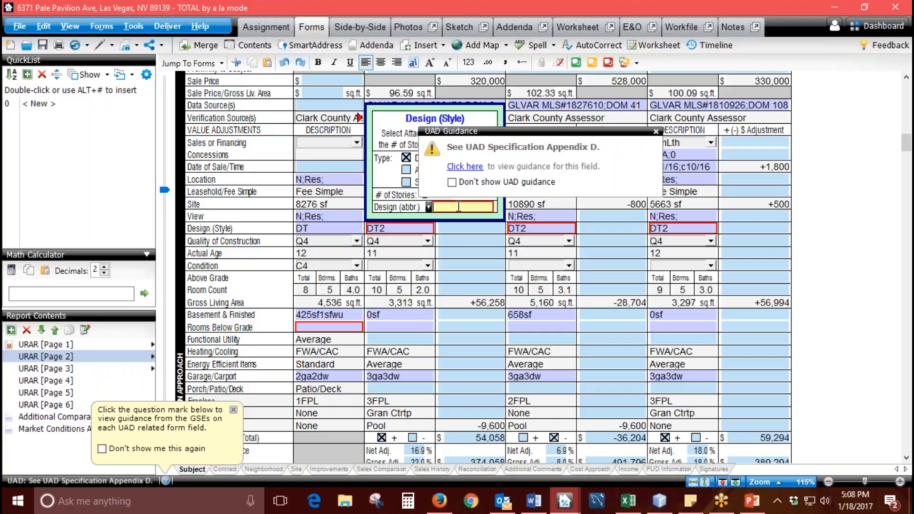
{"action": "left_click", "coordinate": [482, 244]}
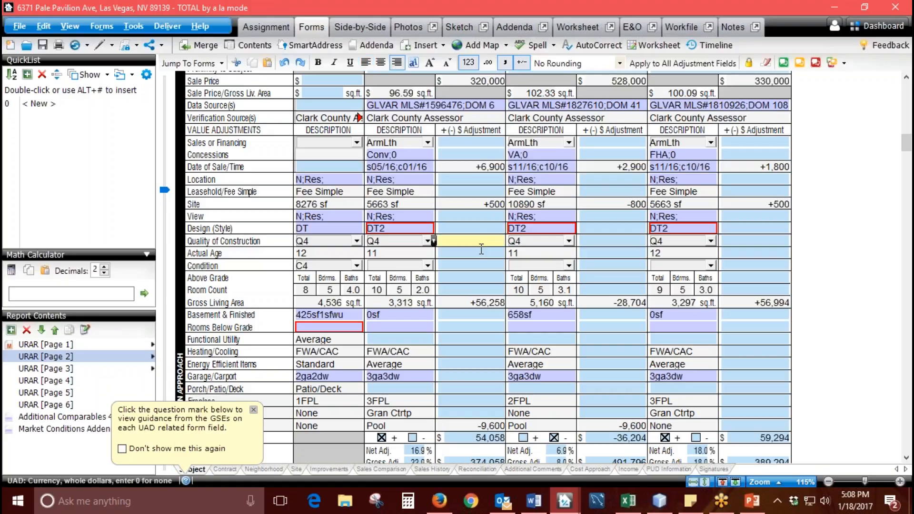
- Check the Rooms Below Grade room counts for Comparable Sales #1, #2 and #3
{"action": "scroll", "coordinate": [464, 252], "scroll_direction": "down", "scroll_amount": 2}
{"action": "left_click", "coordinate": [405, 246]}
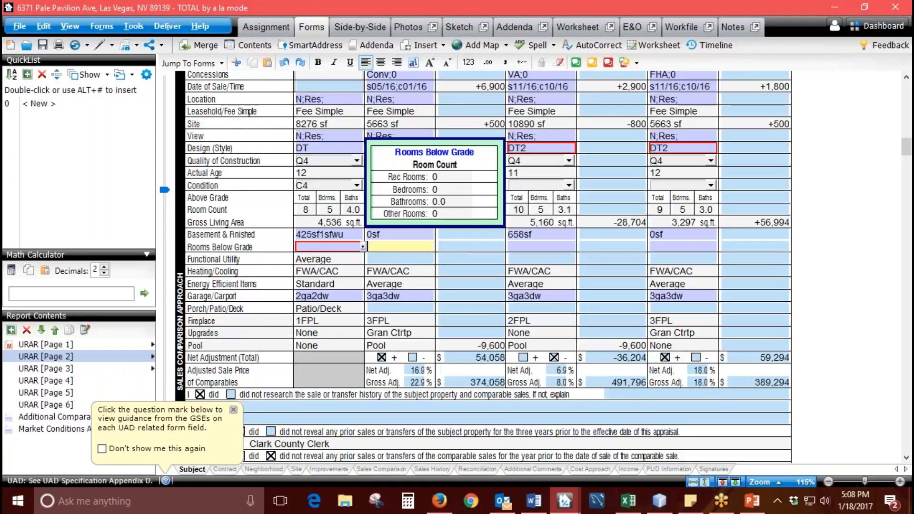
{"action": "left_click", "coordinate": [528, 246]}
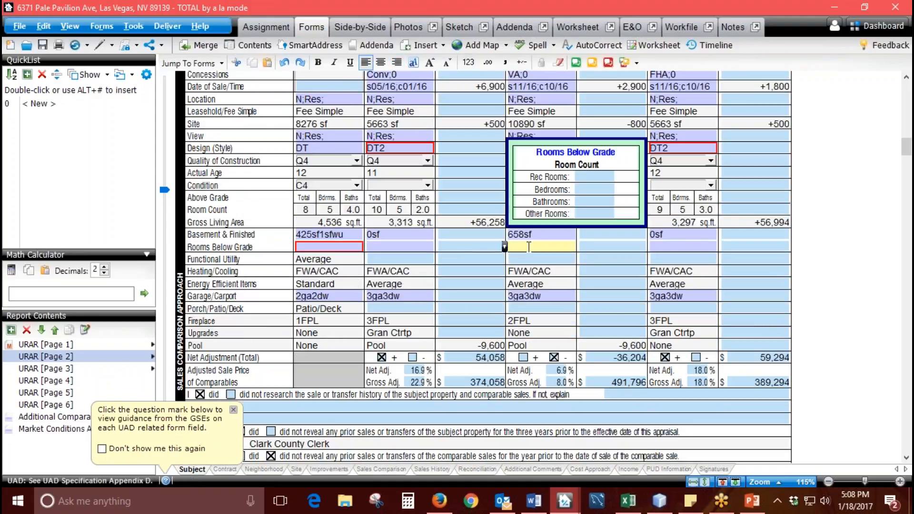
{"action": "left_click", "coordinate": [669, 246]}
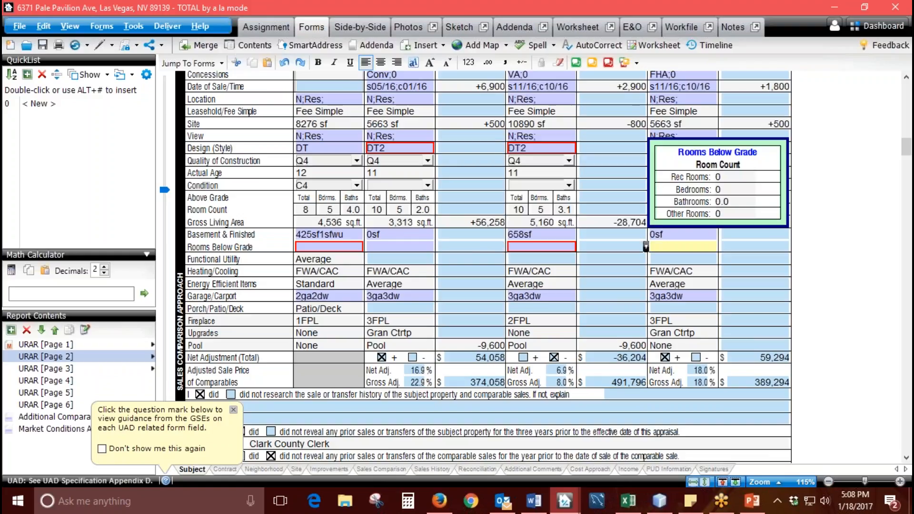
{"action": "left_click", "coordinate": [394, 244]}
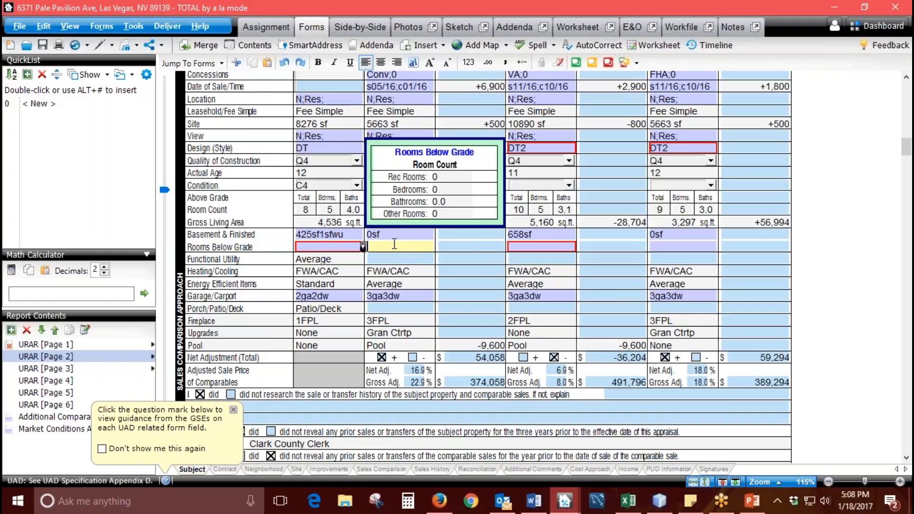
{"action": "left_click", "coordinate": [532, 246]}
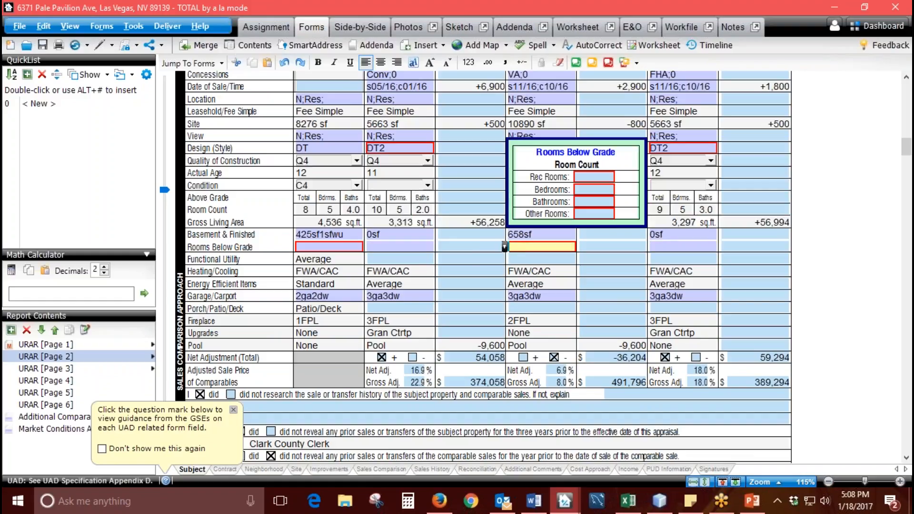
- Review the imported Fireplace, Upgrades and Pool rows in the sales comparison grid for the subject and the comparables
{"action": "left_click", "coordinate": [222, 323]}
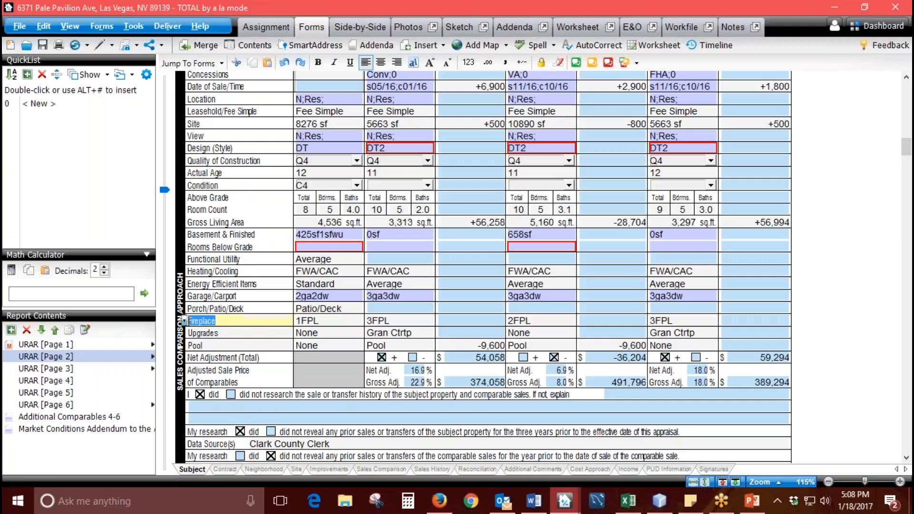
{"action": "left_click", "coordinate": [738, 16]}
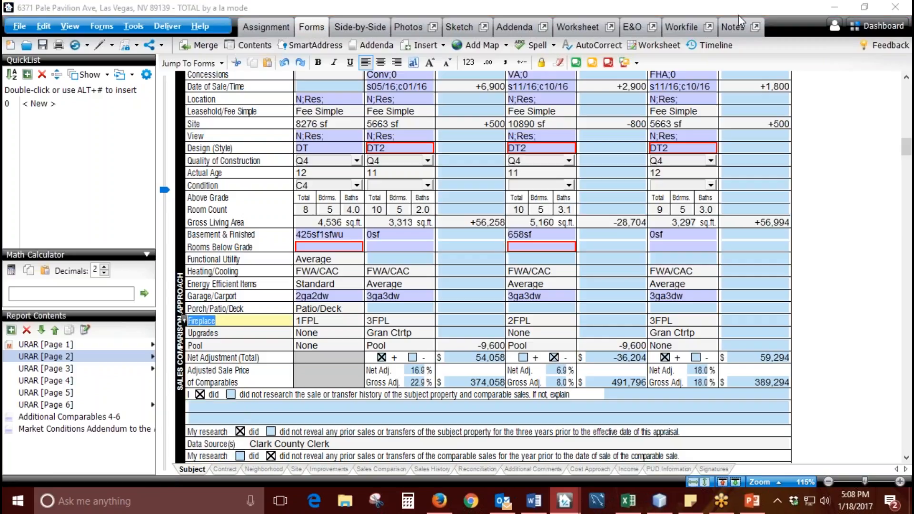
{"action": "left_click", "coordinate": [215, 336]}
{"action": "left_click", "coordinate": [208, 347]}
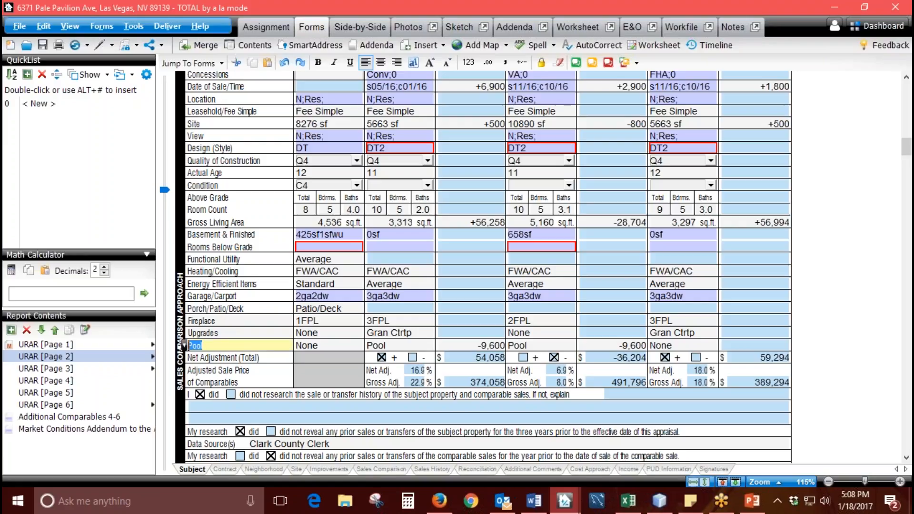
{"action": "left_click", "coordinate": [324, 321]}
{"action": "left_click", "coordinate": [403, 321]}
{"action": "left_click", "coordinate": [540, 318]}
{"action": "left_click", "coordinate": [681, 321]}
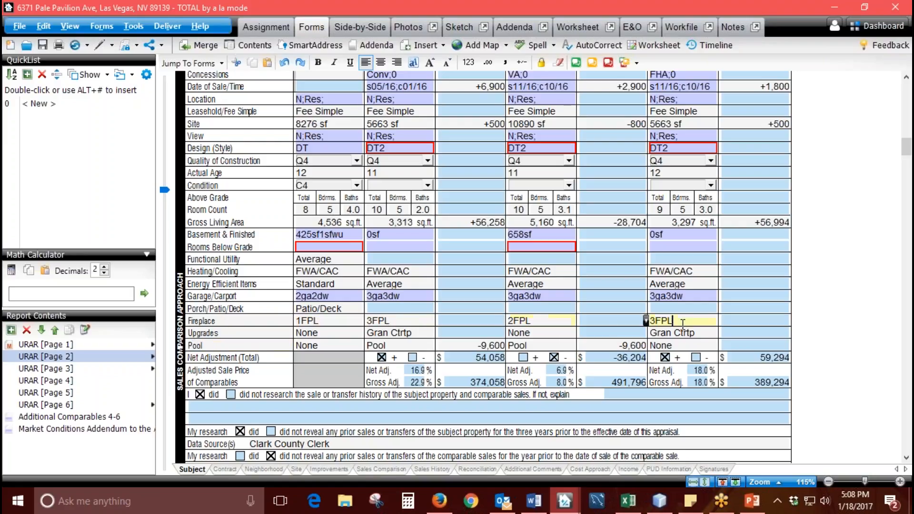
{"action": "left_click", "coordinate": [425, 347]}
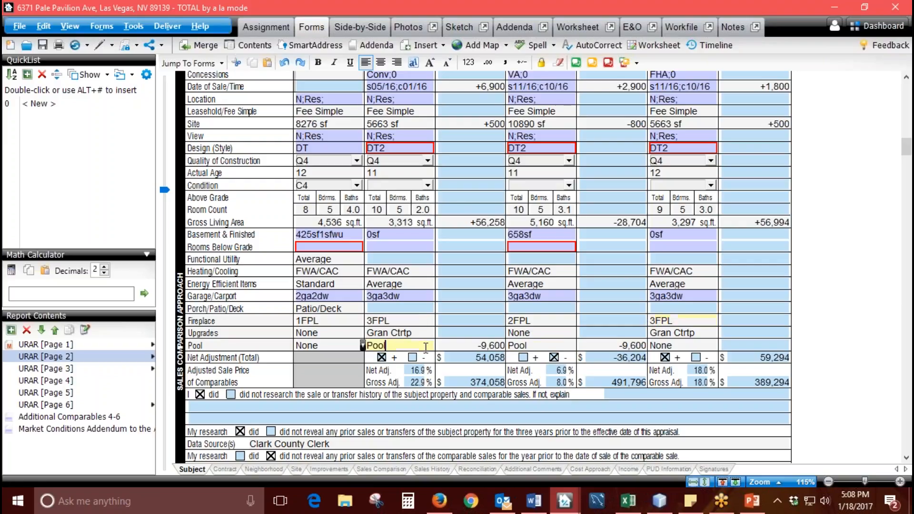
{"action": "left_click", "coordinate": [572, 346]}
{"action": "left_click", "coordinate": [663, 346]}
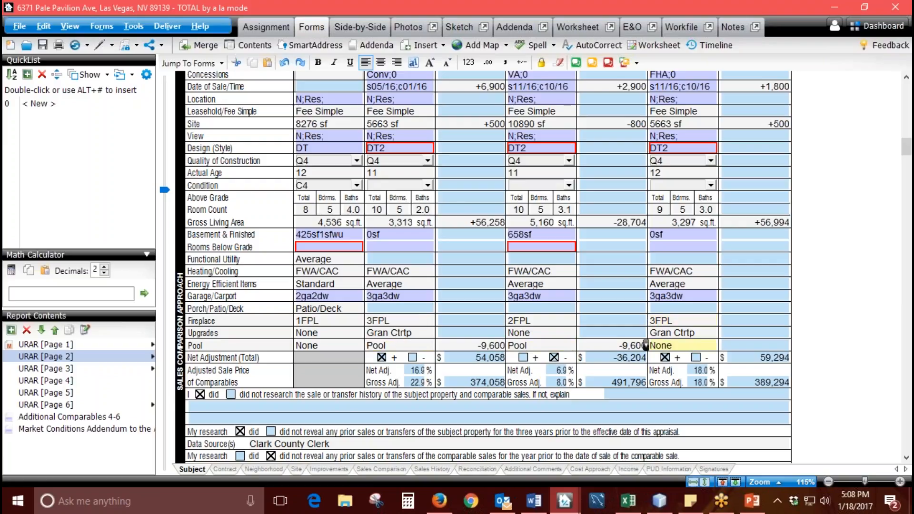
- Open the Market Conditions Addendum and review its trend figures and the seller concessions commentary
{"action": "left_click", "coordinate": [89, 429]}
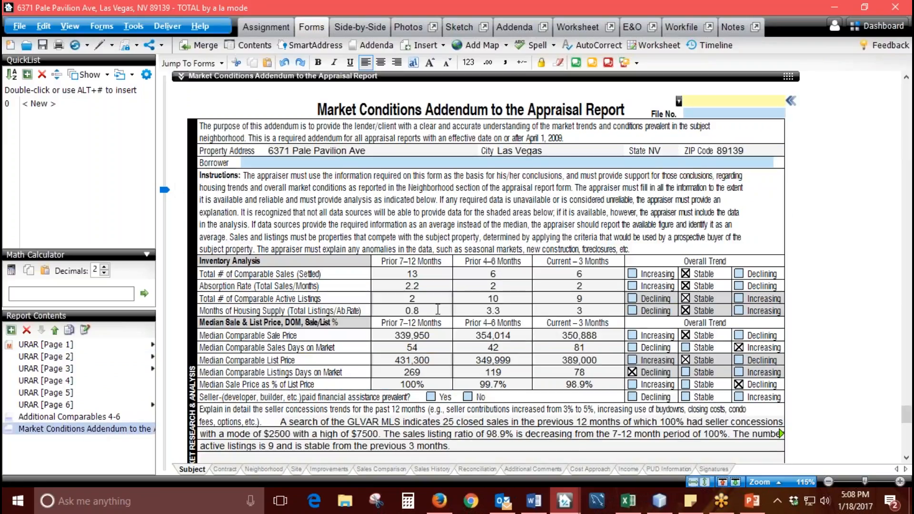
{"action": "scroll", "coordinate": [437, 307], "scroll_direction": "down", "scroll_amount": 2}
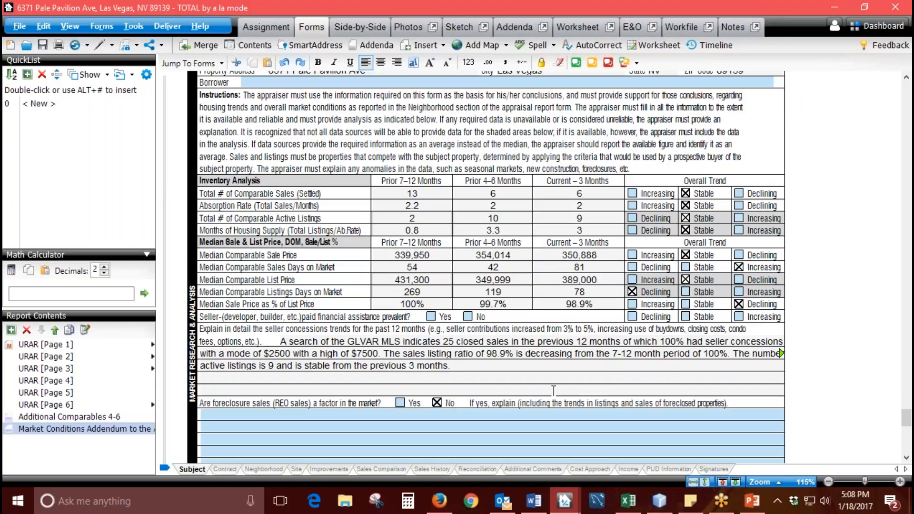
{"action": "left_click_drag", "start_coordinate": [454, 366], "coordinate": [282, 341]}
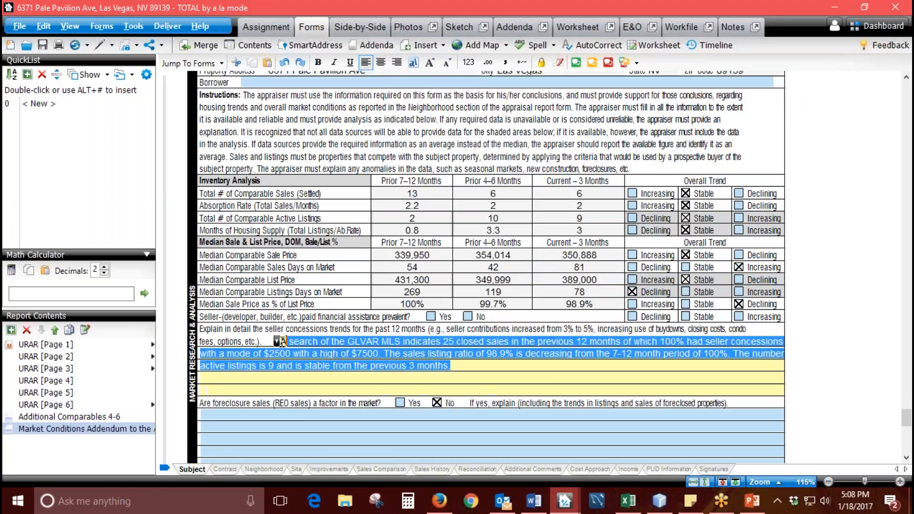
{"action": "left_click", "coordinate": [499, 365]}
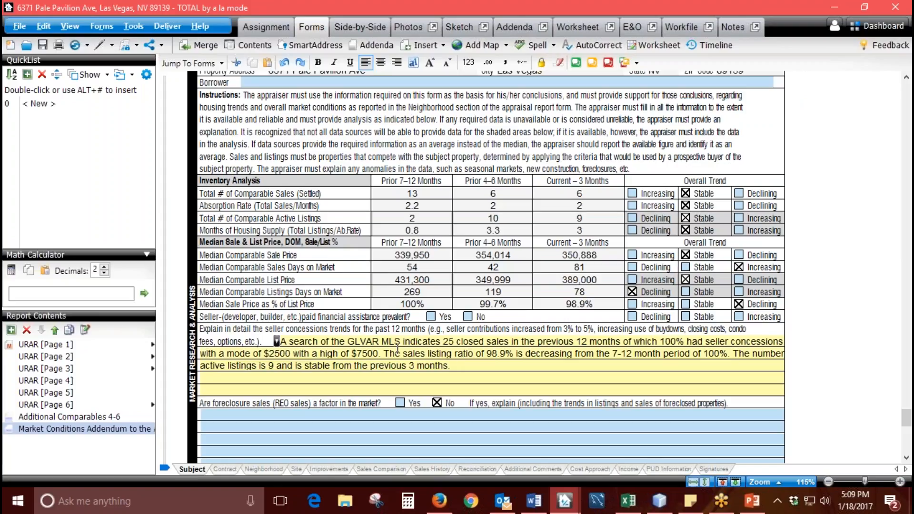
{"action": "left_click_drag", "start_coordinate": [486, 353], "coordinate": [516, 354]}
{"action": "left_click_drag", "start_coordinate": [458, 367], "coordinate": [305, 343]}
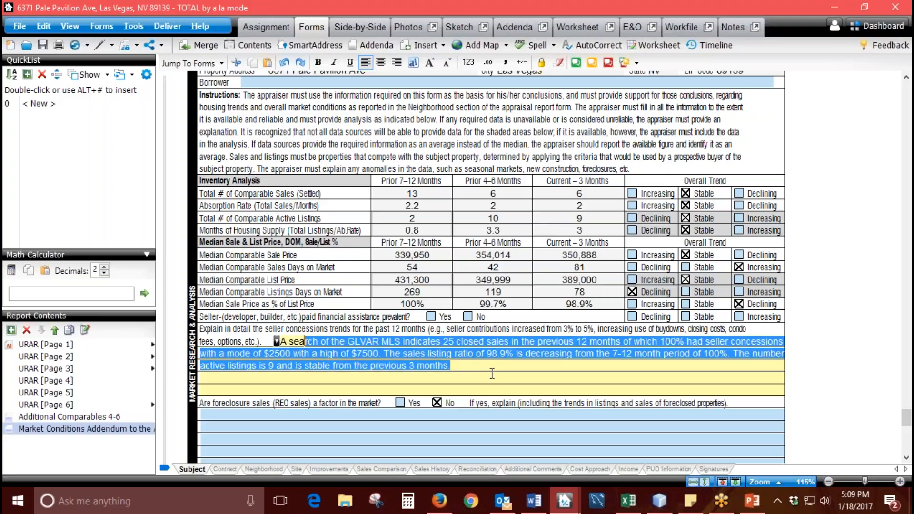
{"action": "left_click", "coordinate": [469, 366]}
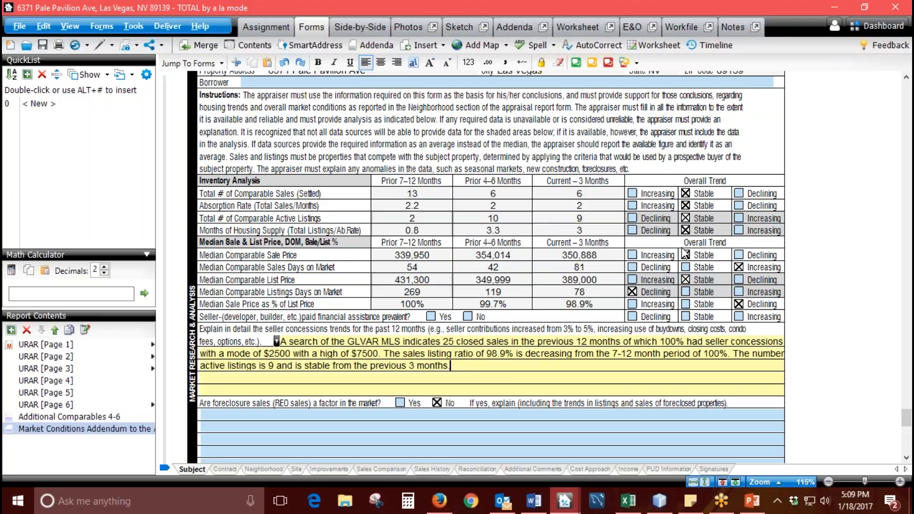
- Open URAR page 3 and review the cost approach's data source, quality rating, effective date and comments field
{"action": "left_click", "coordinate": [112, 368]}
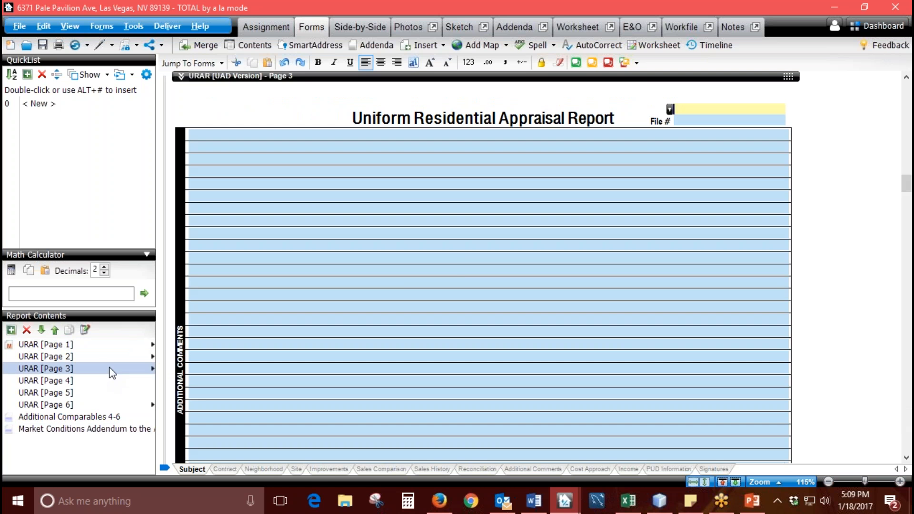
{"action": "scroll", "coordinate": [463, 274], "scroll_direction": "down", "scroll_amount": 10}
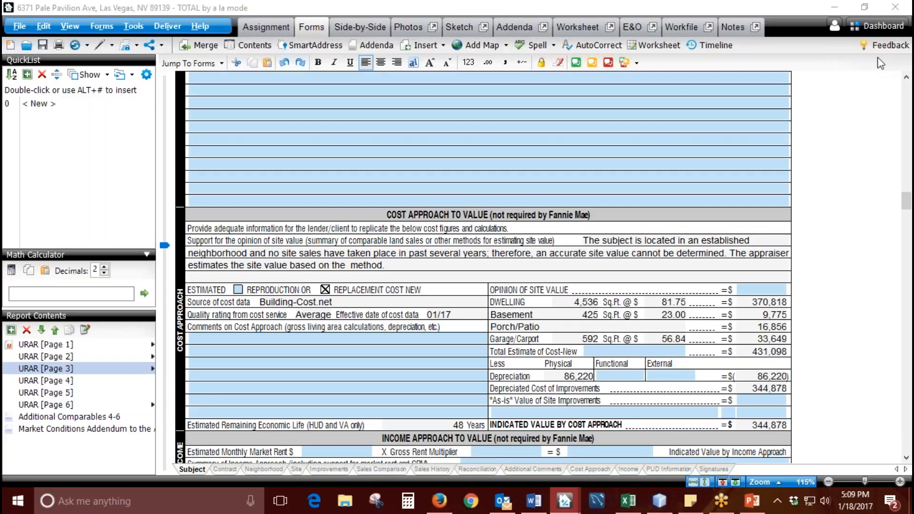
{"action": "scroll", "coordinate": [483, 267], "scroll_direction": "down", "scroll_amount": 3}
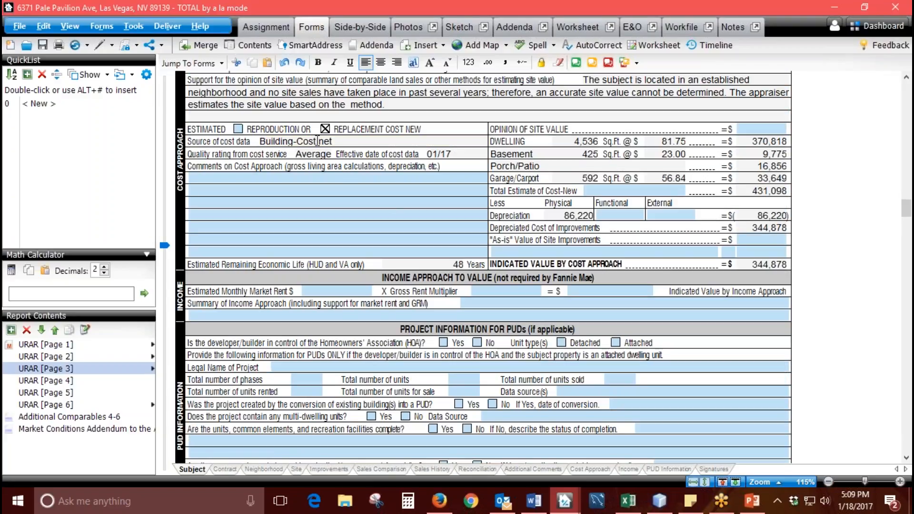
{"action": "left_click", "coordinate": [317, 141]}
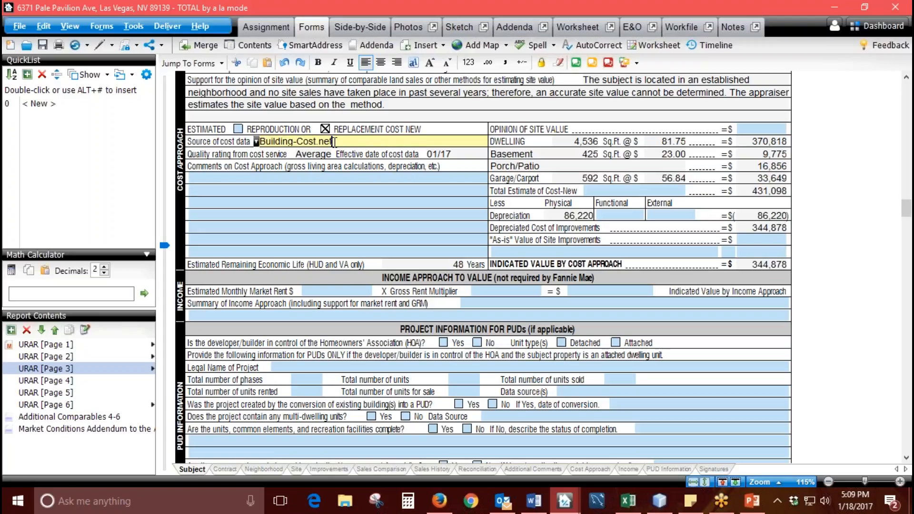
{"action": "left_click_drag", "start_coordinate": [335, 142], "coordinate": [257, 142]}
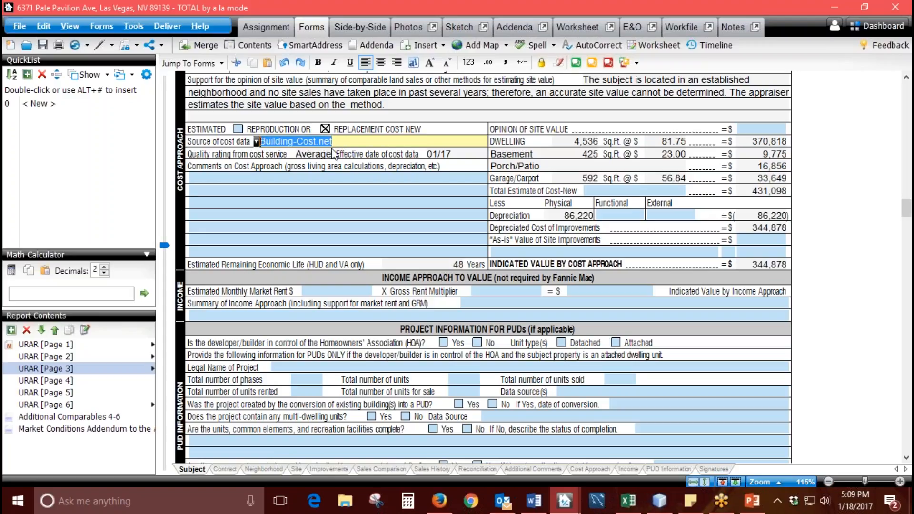
{"action": "left_click", "coordinate": [299, 154]}
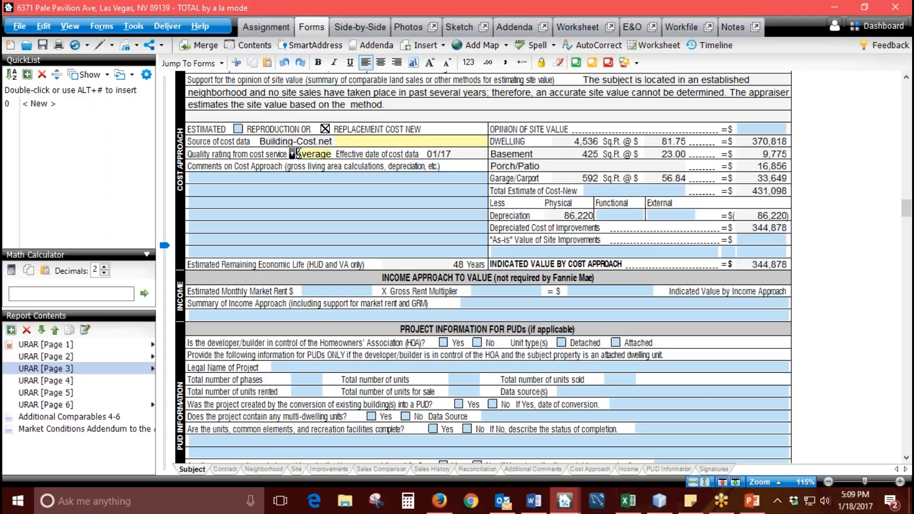
{"action": "left_click_drag", "start_coordinate": [298, 153], "coordinate": [332, 153]}
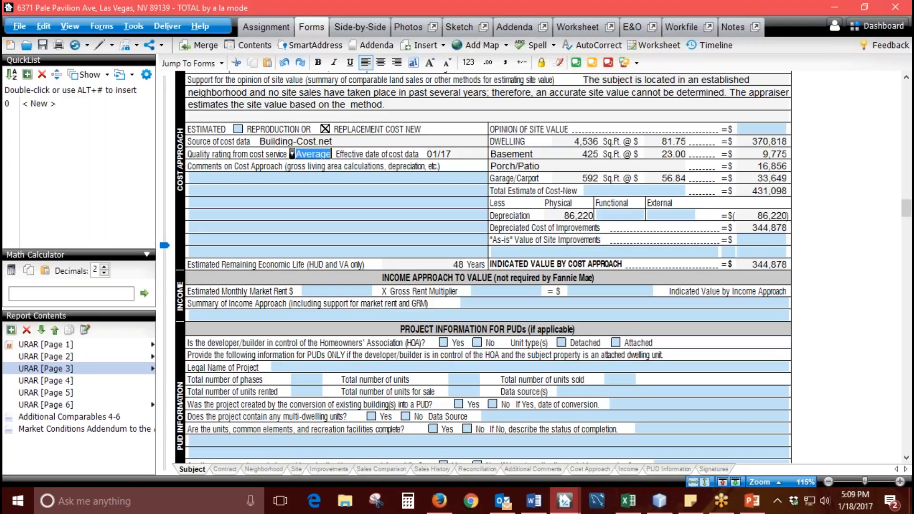
{"action": "key", "text": "Tab"}
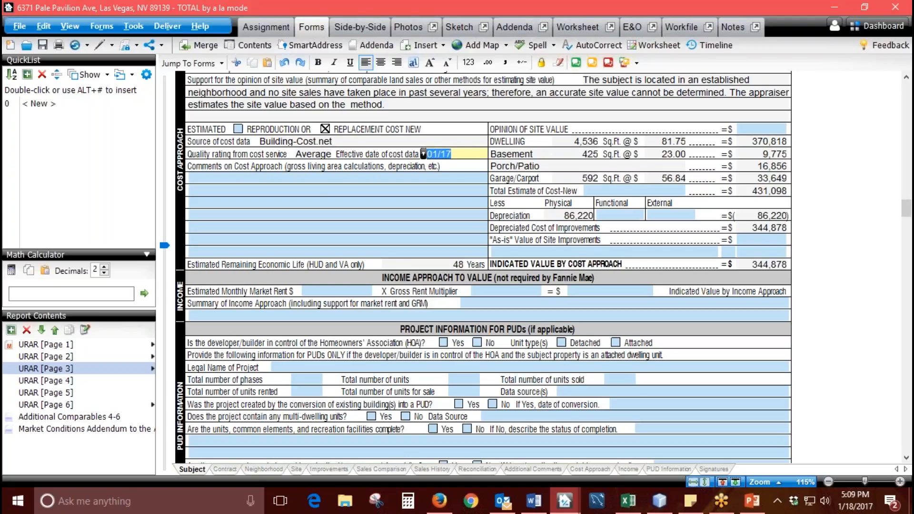
{"action": "left_click", "coordinate": [306, 178]}
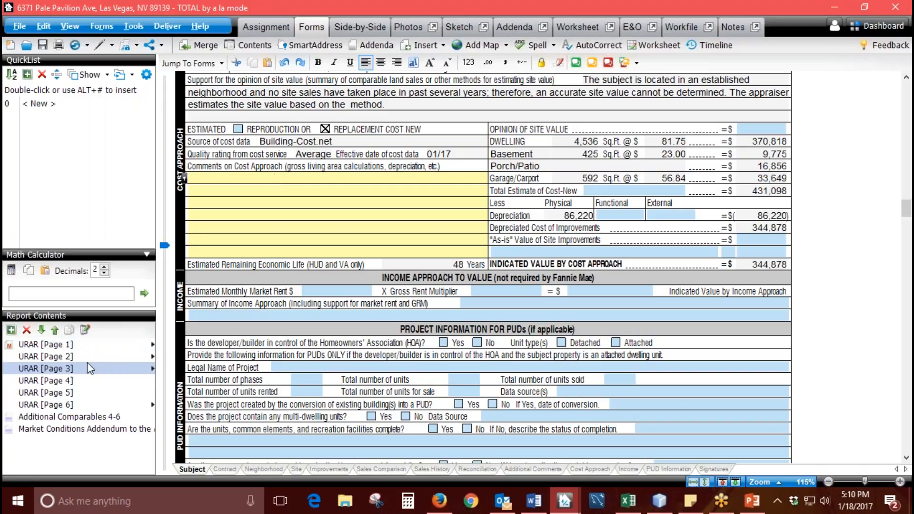
- Open the report's workfile and preview the 1004mc PDF
{"action": "left_click", "coordinate": [741, 15]}
{"action": "left_click", "coordinate": [685, 26]}
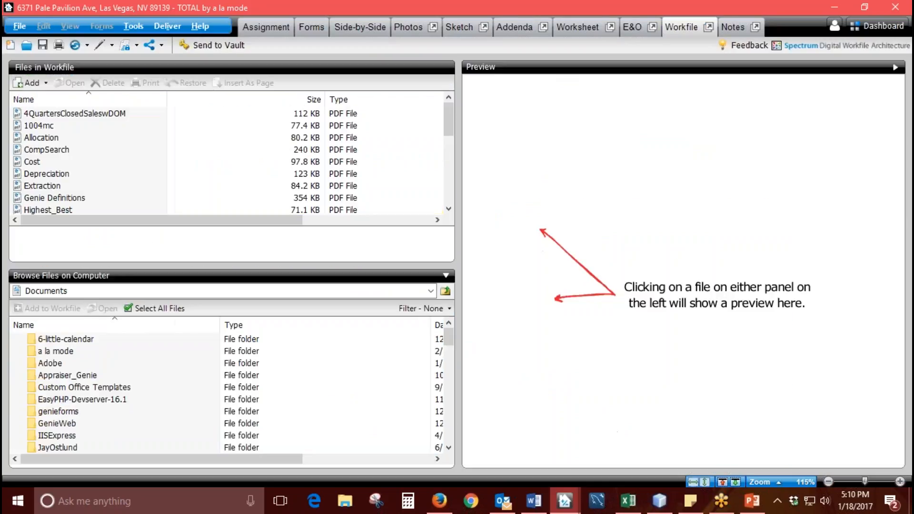
{"action": "left_click", "coordinate": [77, 129]}
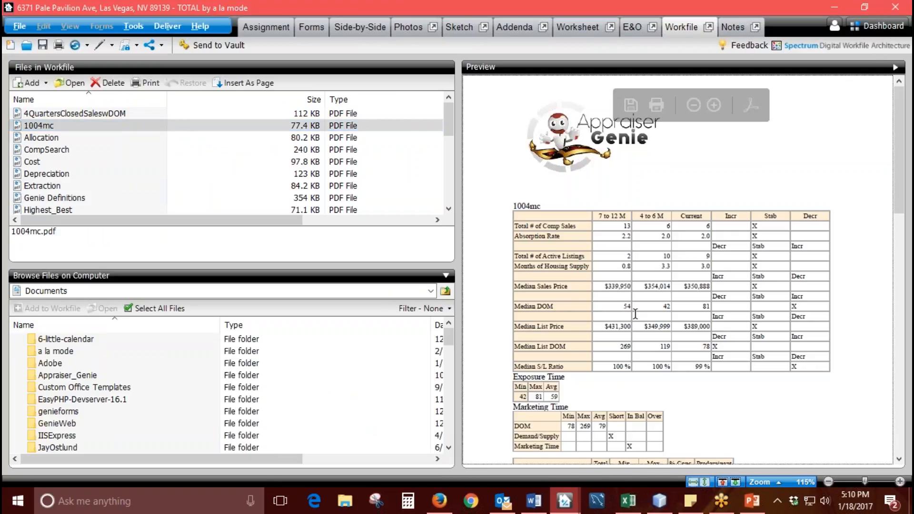
- Review the exposure time and marketing time tables in the 1004mc preview, dismissing the Acrobat Reader default prompt
{"action": "scroll", "coordinate": [635, 314], "scroll_direction": "down", "scroll_amount": 2}
{"action": "scroll", "coordinate": [635, 314], "scroll_direction": "down", "scroll_amount": 2}
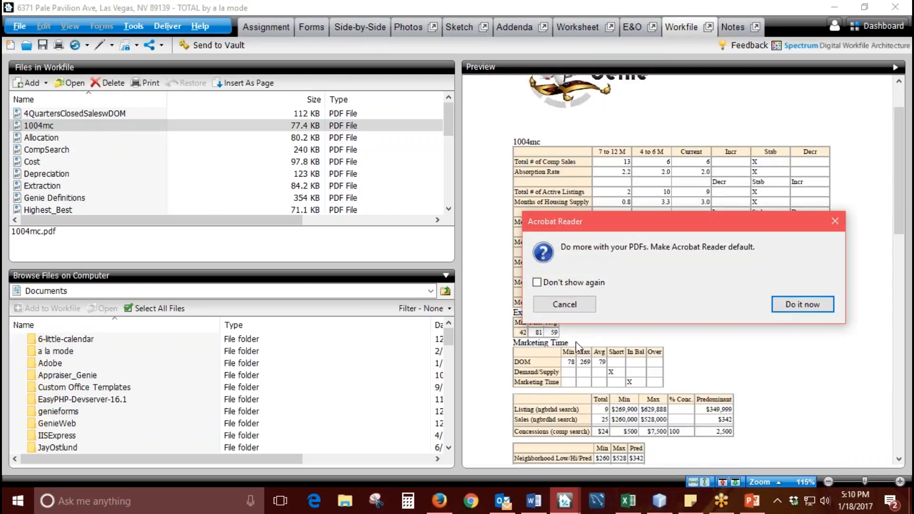
{"action": "left_click", "coordinate": [790, 306]}
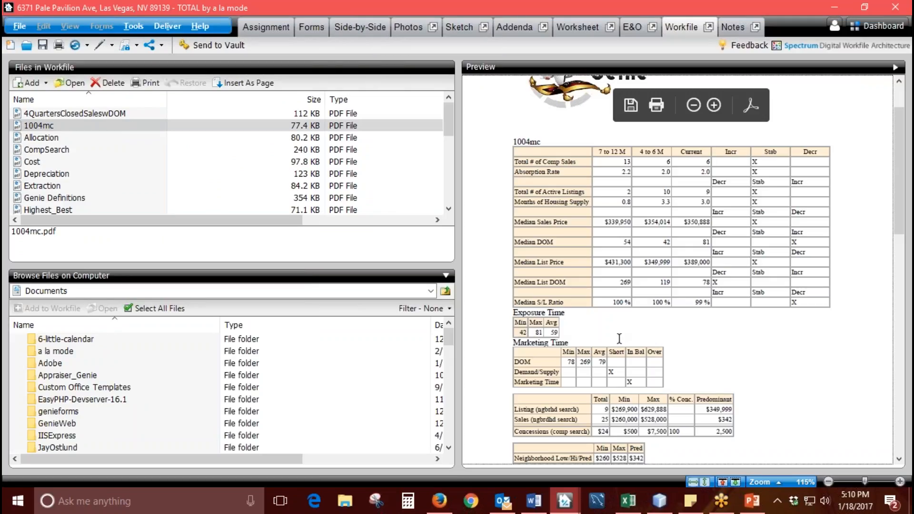
{"action": "left_click_drag", "start_coordinate": [570, 342], "coordinate": [512, 342]}
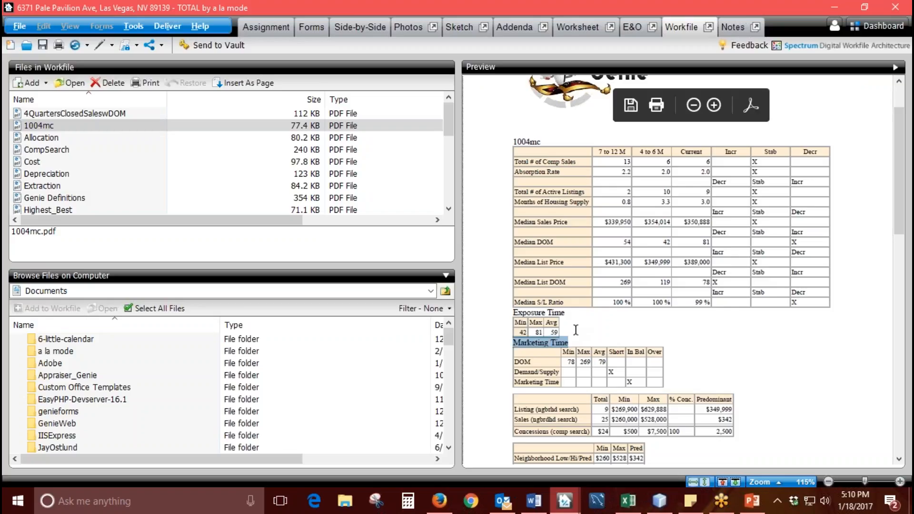
{"action": "scroll", "coordinate": [575, 333], "scroll_direction": "down", "scroll_amount": 2}
{"action": "scroll", "coordinate": [591, 328], "scroll_direction": "down", "scroll_amount": 1}
{"action": "left_click_drag", "start_coordinate": [530, 299], "coordinate": [515, 317]}
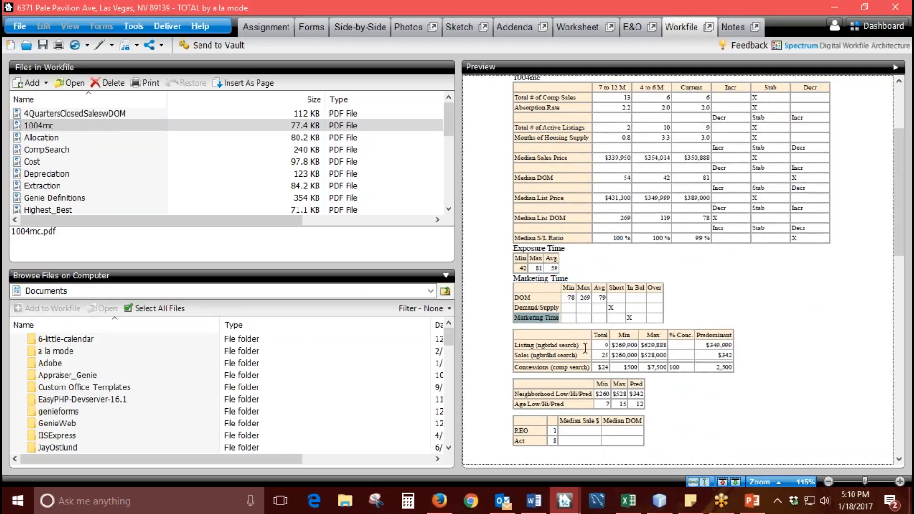
- Examine the neighborhood listing and sales rows and the low/high/predominant price and age rows in the 1004mc preview
{"action": "left_click_drag", "start_coordinate": [578, 354], "coordinate": [514, 346]}
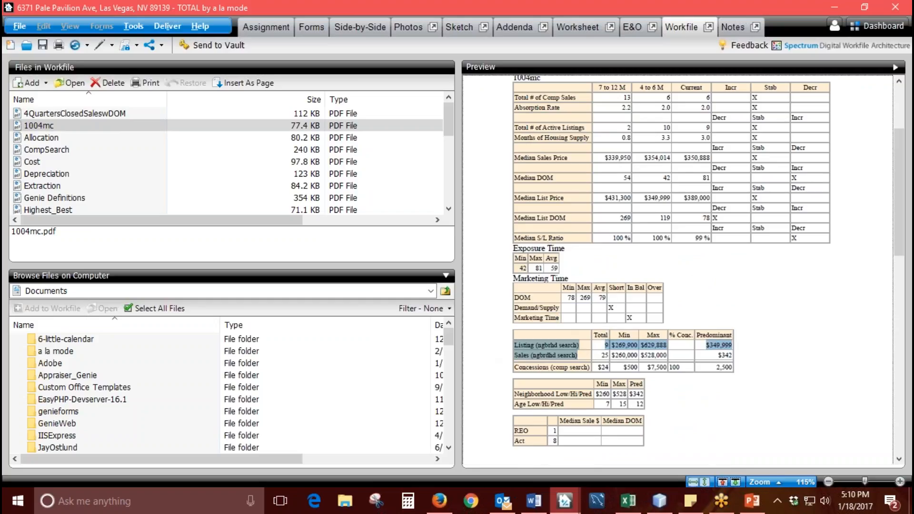
{"action": "left_click", "coordinate": [514, 346]}
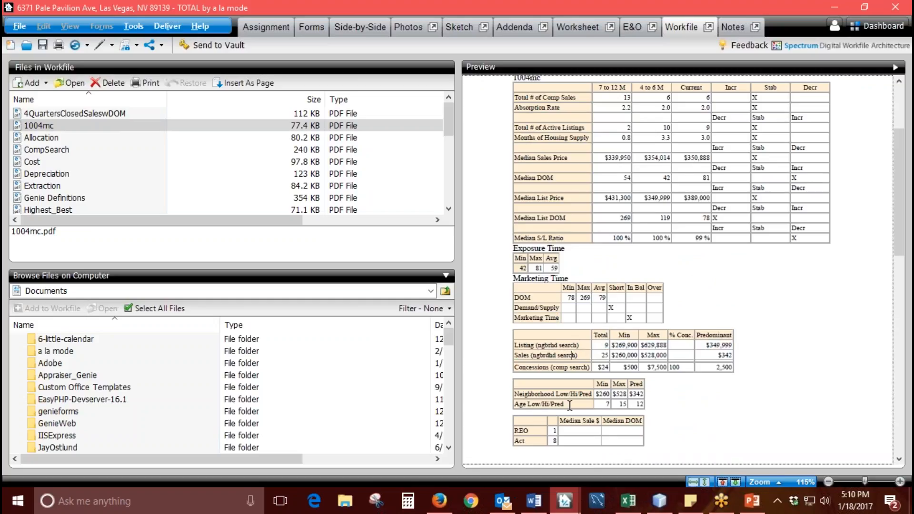
{"action": "left_click_drag", "start_coordinate": [572, 404], "coordinate": [555, 393]}
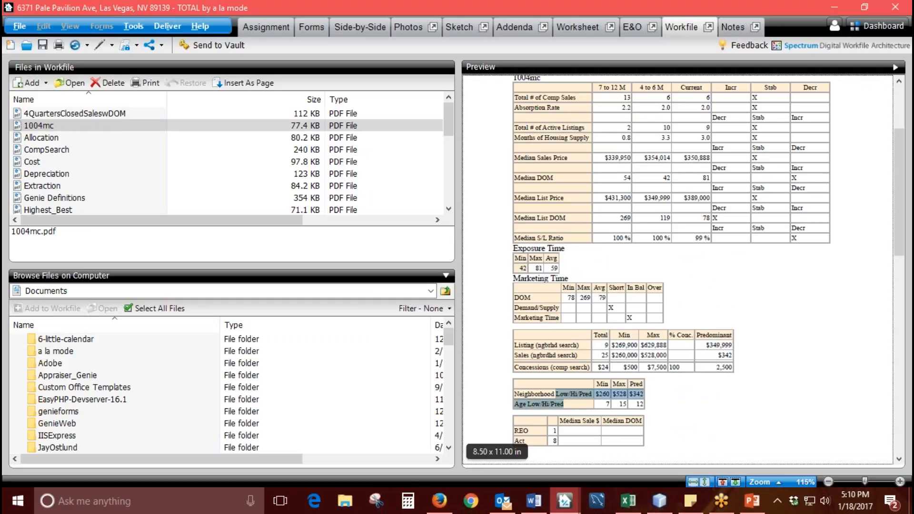
- Open URAR page 1 and review its neighborhood housing trends, price and age ranges, site and improvements sections
{"action": "left_click", "coordinate": [317, 35]}
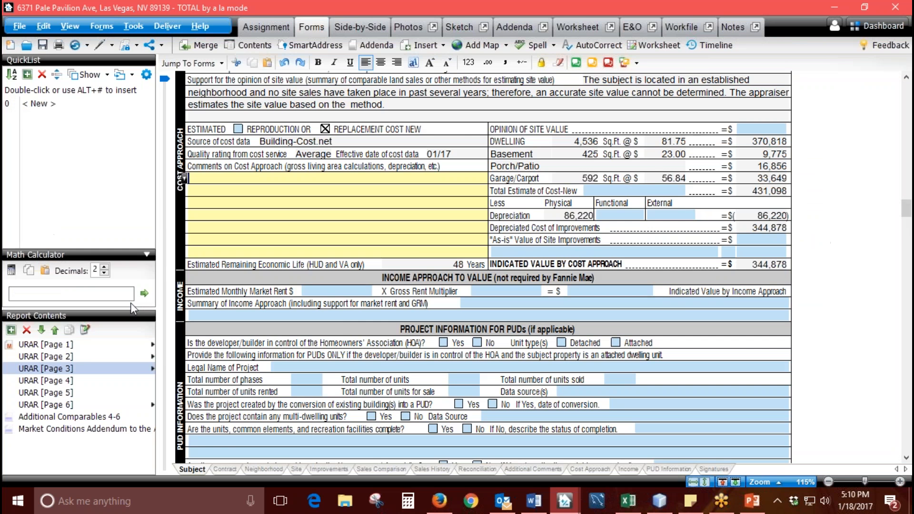
{"action": "left_click", "coordinate": [74, 344]}
{"action": "scroll", "coordinate": [440, 353], "scroll_direction": "down", "scroll_amount": 2}
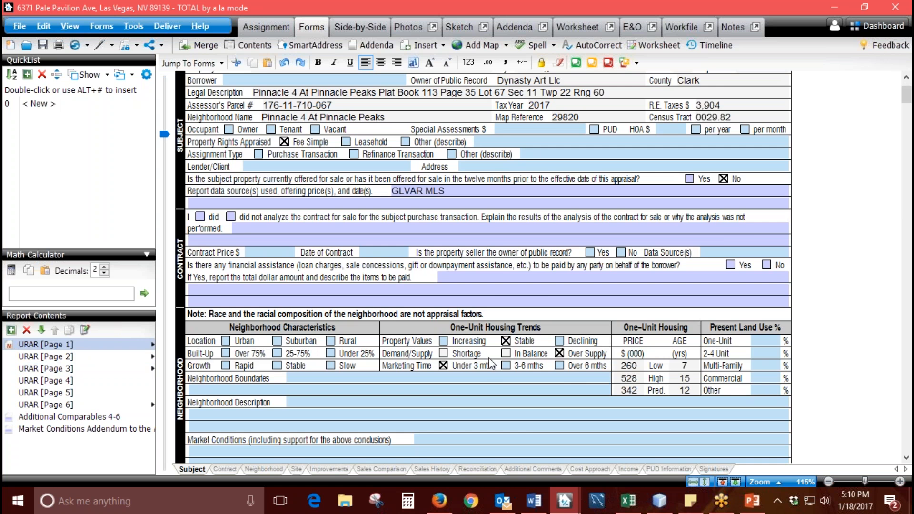
{"action": "scroll", "coordinate": [498, 351], "scroll_direction": "down", "scroll_amount": 5}
{"action": "scroll", "coordinate": [498, 351], "scroll_direction": "down", "scroll_amount": 4}
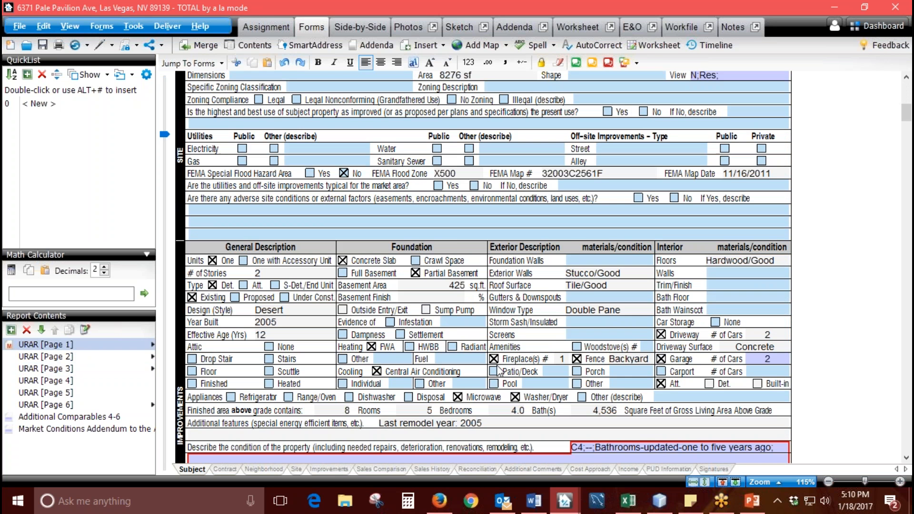
{"action": "scroll", "coordinate": [461, 309], "scroll_direction": "up", "scroll_amount": 4}
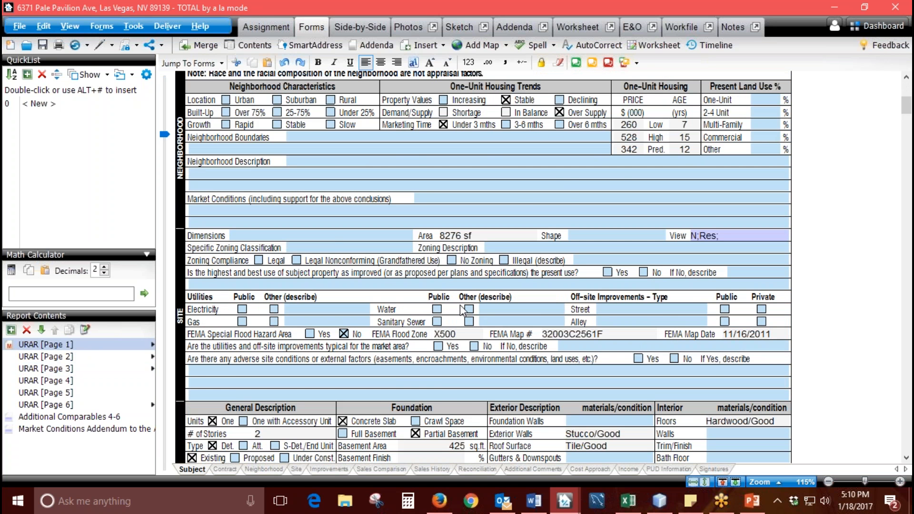
{"action": "scroll", "coordinate": [460, 309], "scroll_direction": "up", "scroll_amount": 2}
{"action": "scroll", "coordinate": [460, 307], "scroll_direction": "up", "scroll_amount": 3}
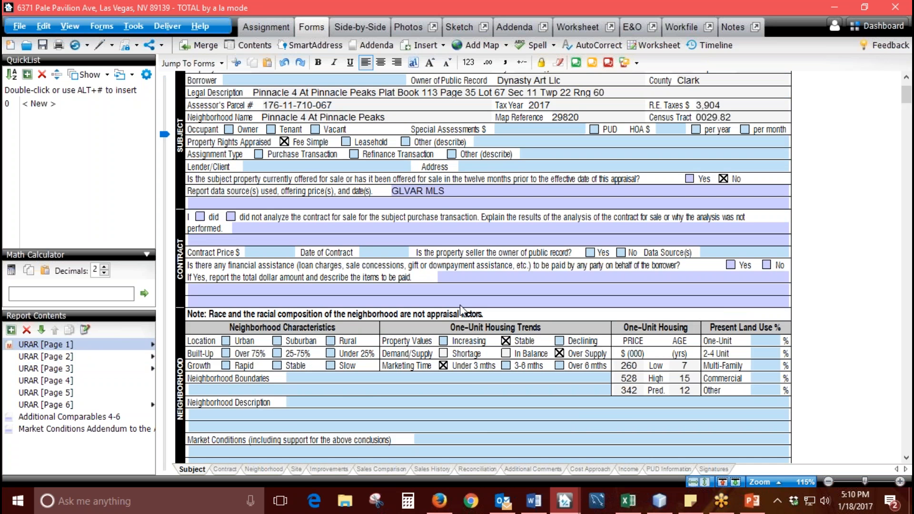
{"action": "scroll", "coordinate": [460, 304], "scroll_direction": "up", "scroll_amount": 2}
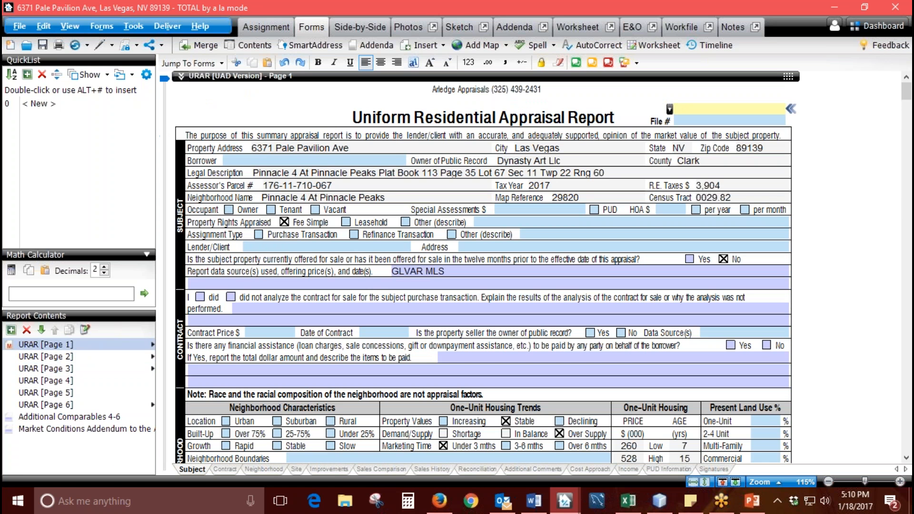
- Check the URAR subject section's neighborhood name, parcel number, legal description, owner of record, R.E. taxes and census tract fields
{"action": "left_click", "coordinate": [342, 196]}
{"action": "left_click", "coordinate": [341, 186]}
{"action": "left_click", "coordinate": [343, 175]}
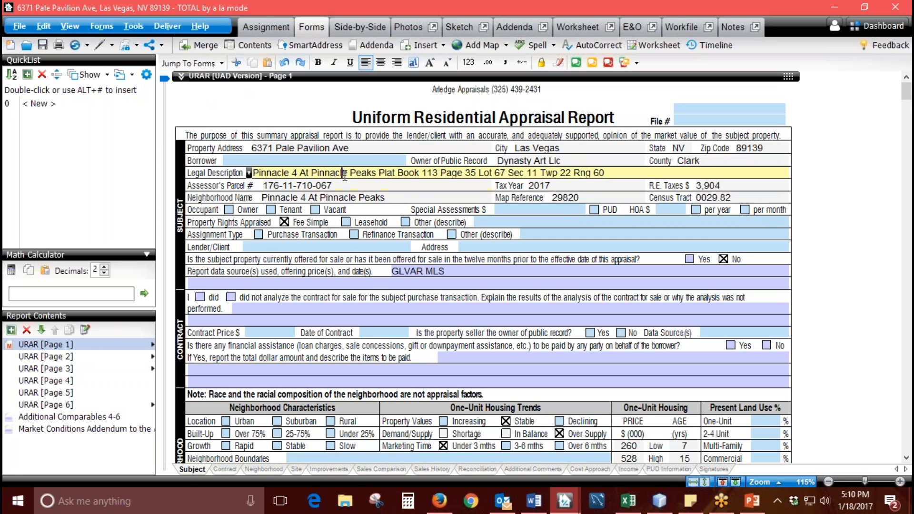
{"action": "left_click", "coordinate": [548, 161]}
{"action": "left_click", "coordinate": [700, 186]}
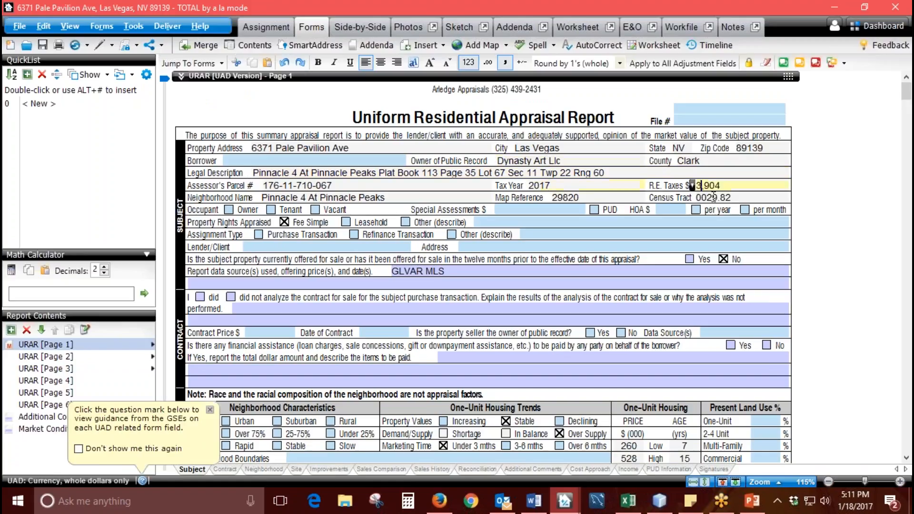
{"action": "left_click", "coordinate": [713, 197]}
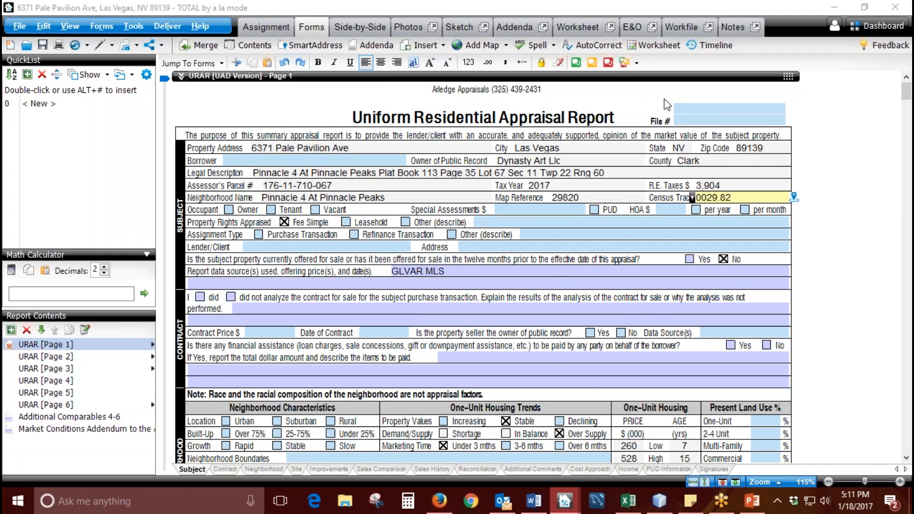
- Return to the workfile and preview the Allocation PDF down to its amenity allocation table
{"action": "left_click", "coordinate": [681, 27]}
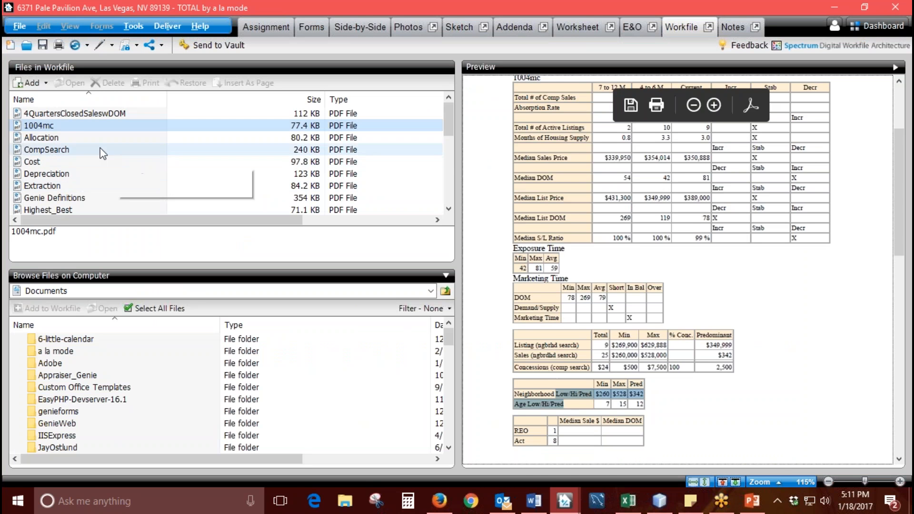
{"action": "left_click", "coordinate": [83, 138]}
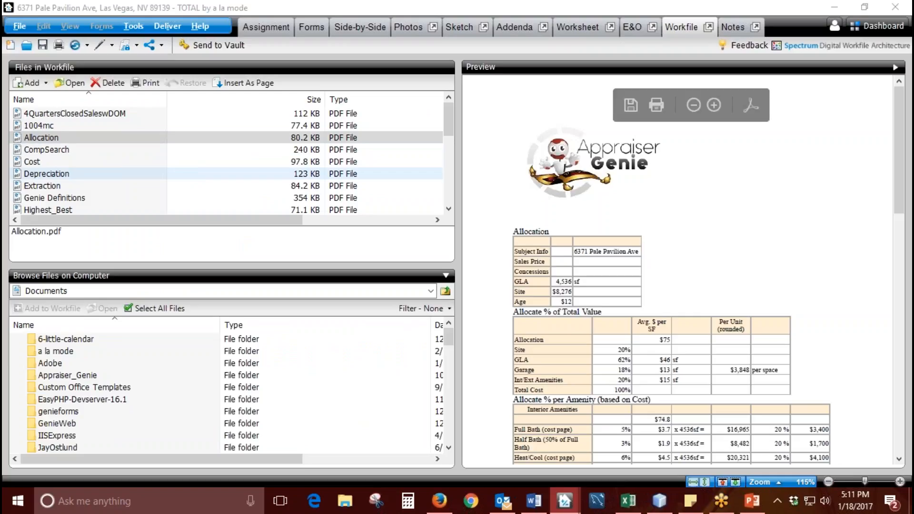
{"action": "scroll", "coordinate": [613, 367], "scroll_direction": "down", "scroll_amount": 1}
{"action": "scroll", "coordinate": [614, 367], "scroll_direction": "down", "scroll_amount": 1}
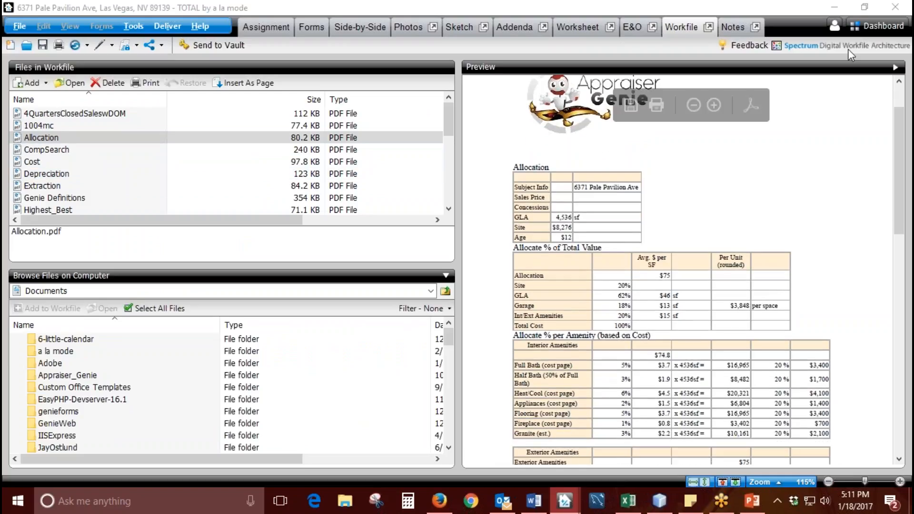
{"action": "left_click", "coordinate": [853, 93]}
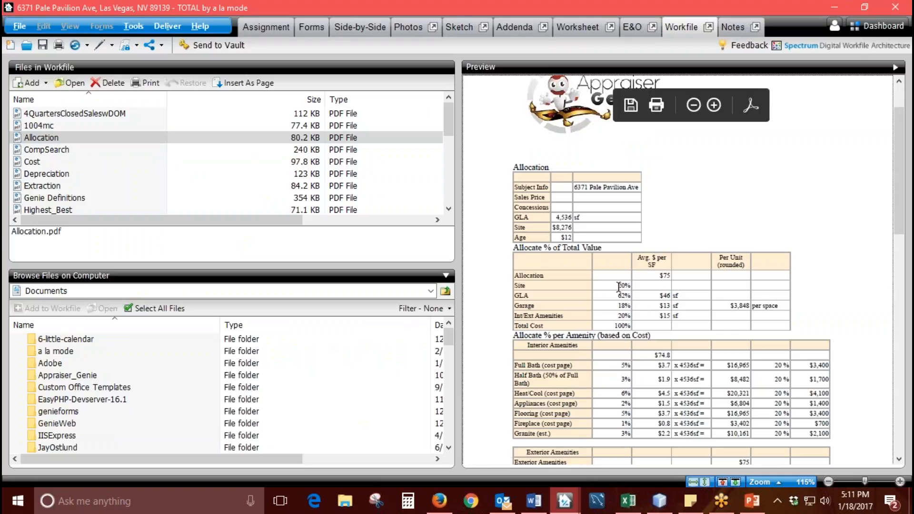
- Examine the site, GLA, garage, amenities and total cost percentages in the Allocate % of Total Value table
{"action": "left_click_drag", "start_coordinate": [617, 286], "coordinate": [632, 285]}
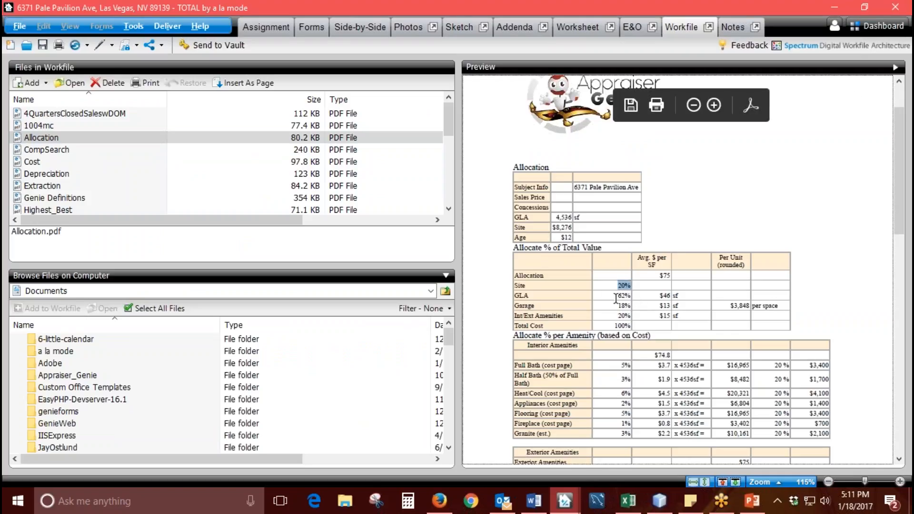
{"action": "left_click_drag", "start_coordinate": [617, 305], "coordinate": [631, 316]}
{"action": "double_click", "coordinate": [617, 327]}
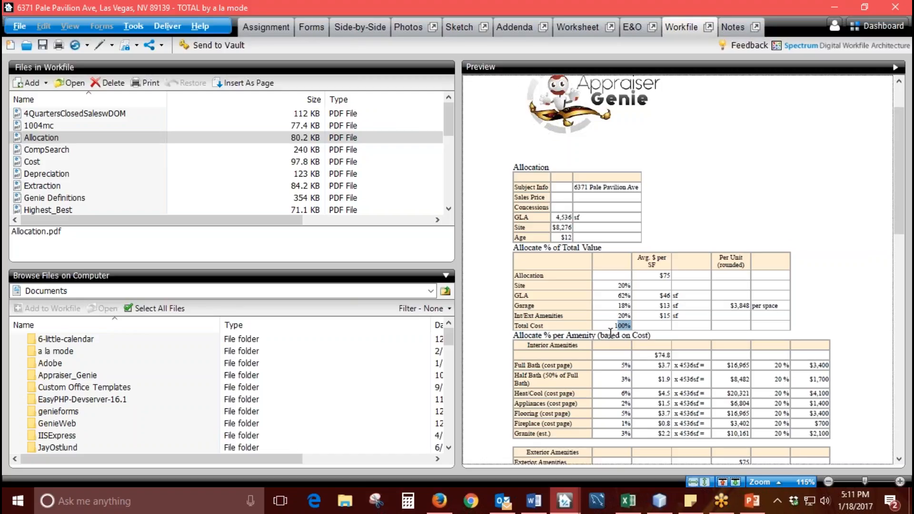
{"action": "double_click", "coordinate": [619, 295]}
{"action": "double_click", "coordinate": [664, 275]}
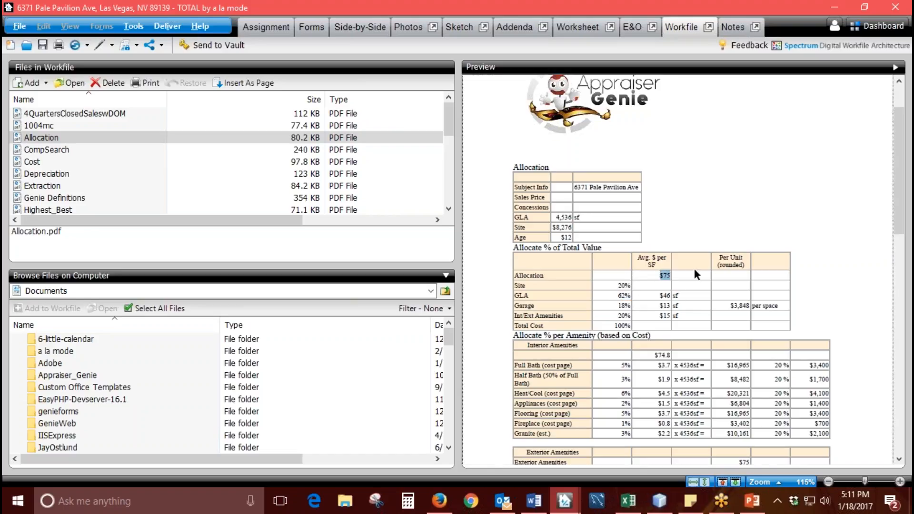
{"action": "double_click", "coordinate": [620, 295]}
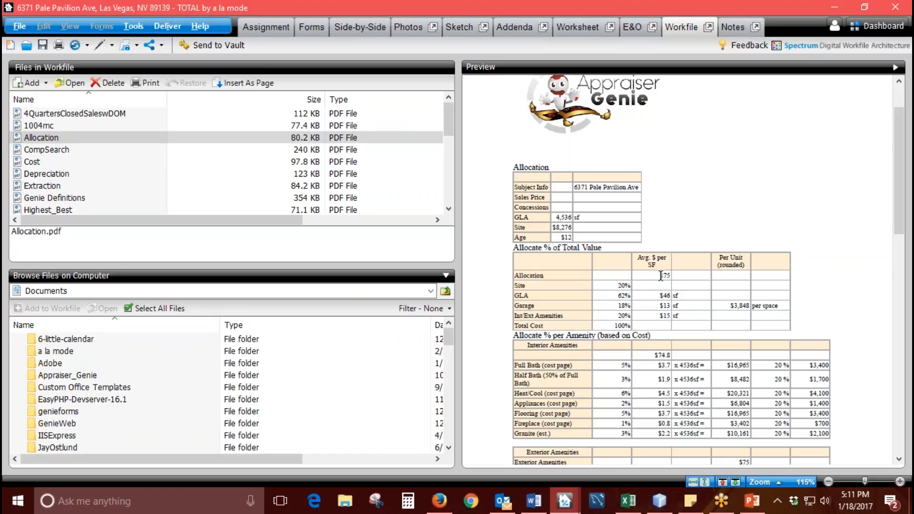
- Examine the overall, GLA and garage averages per square foot and the garage's per-space amount in the allocation table
{"action": "double_click", "coordinate": [664, 275]}
{"action": "left_click_drag", "start_coordinate": [660, 295], "coordinate": [671, 295]}
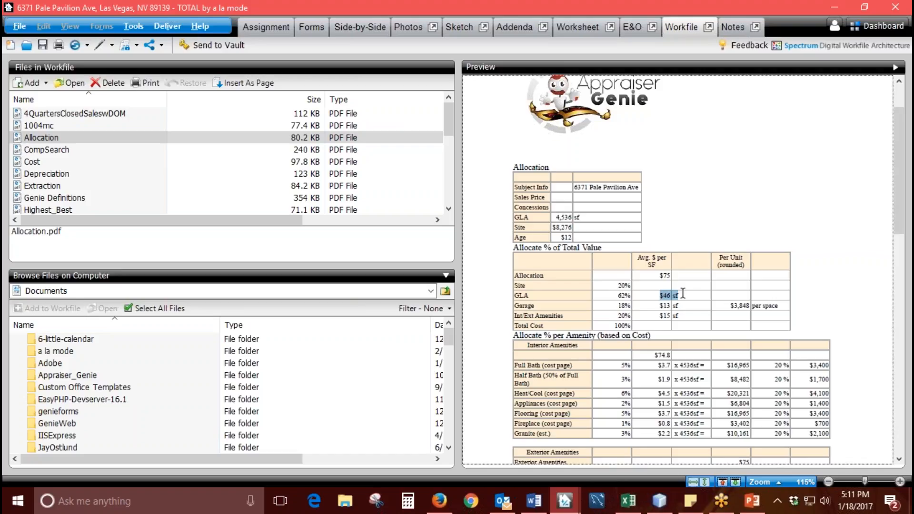
{"action": "left_click", "coordinate": [682, 293]}
{"action": "mouse_move", "coordinate": [684, 293]}
{"action": "left_mouse_down"}
{"action": "mouse_move", "coordinate": [632, 306]}
{"action": "mouse_move", "coordinate": [685, 306]}
{"action": "left_mouse_up"}
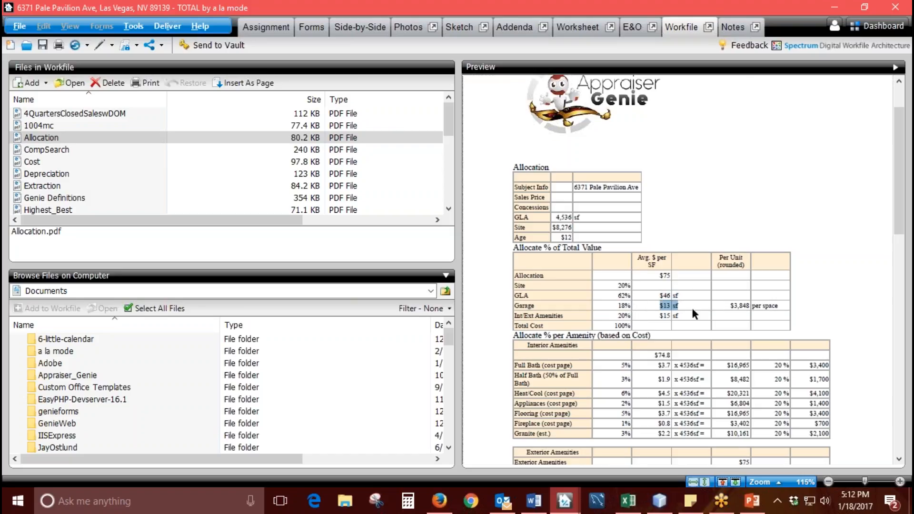
{"action": "left_click_drag", "start_coordinate": [732, 305], "coordinate": [790, 305]}
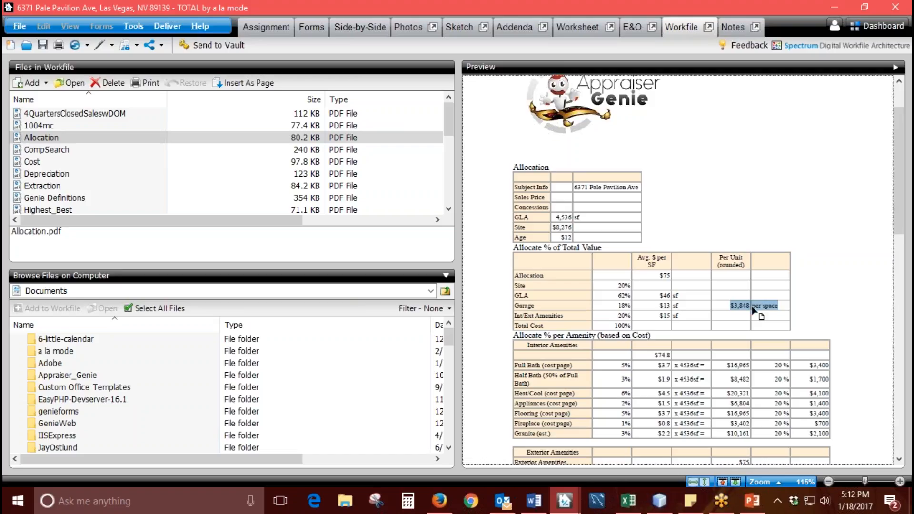
- Review the Interior Amenities allocation table, tracing the Fireplace row from its percentage and per-square-foot cost to its final amount
{"action": "scroll", "coordinate": [713, 304], "scroll_direction": "down", "scroll_amount": 3}
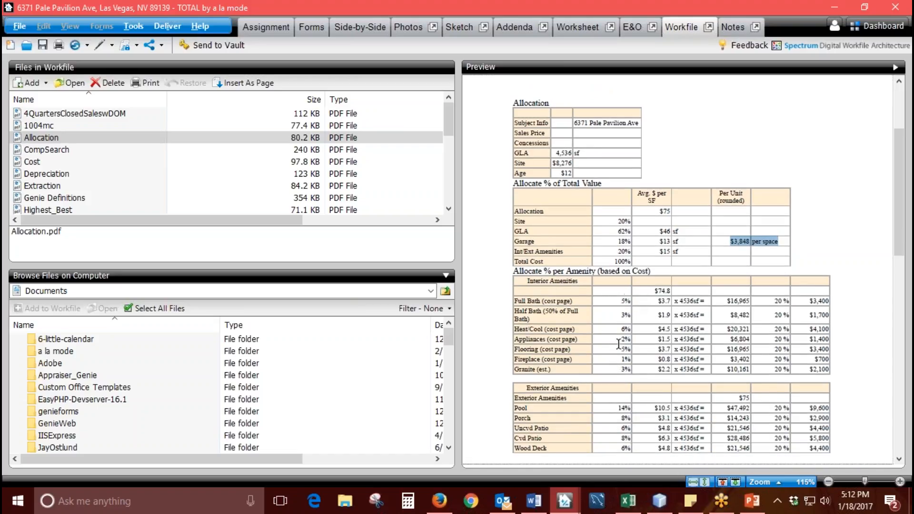
{"action": "scroll", "coordinate": [582, 348], "scroll_direction": "down", "scroll_amount": 2}
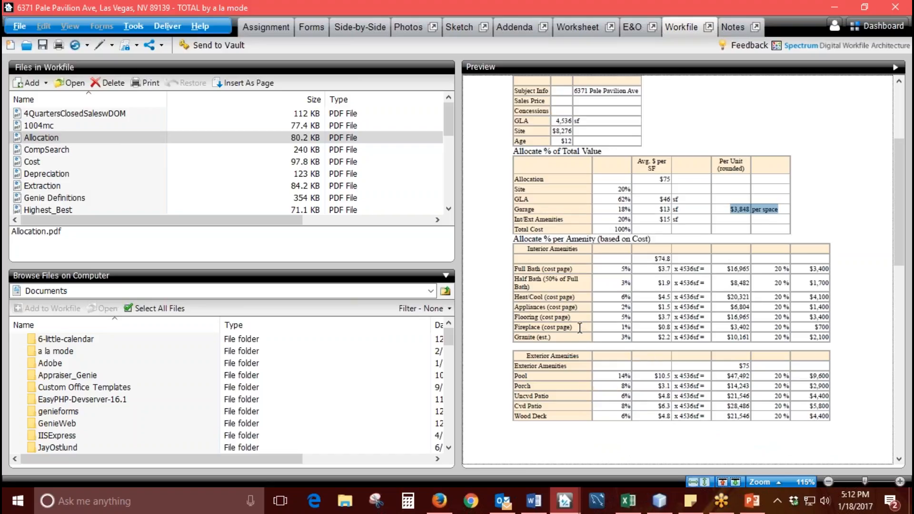
{"action": "left_click_drag", "start_coordinate": [580, 327], "coordinate": [513, 327]}
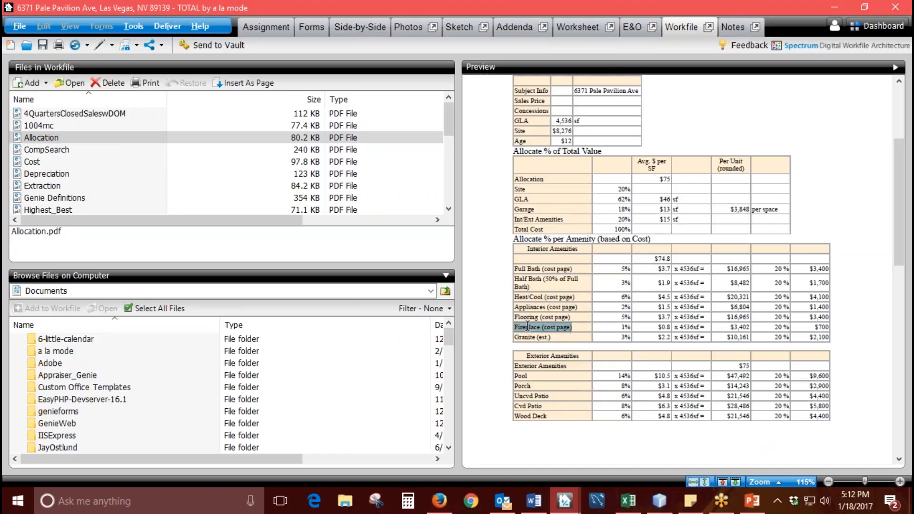
{"action": "left_click", "coordinate": [737, 17]}
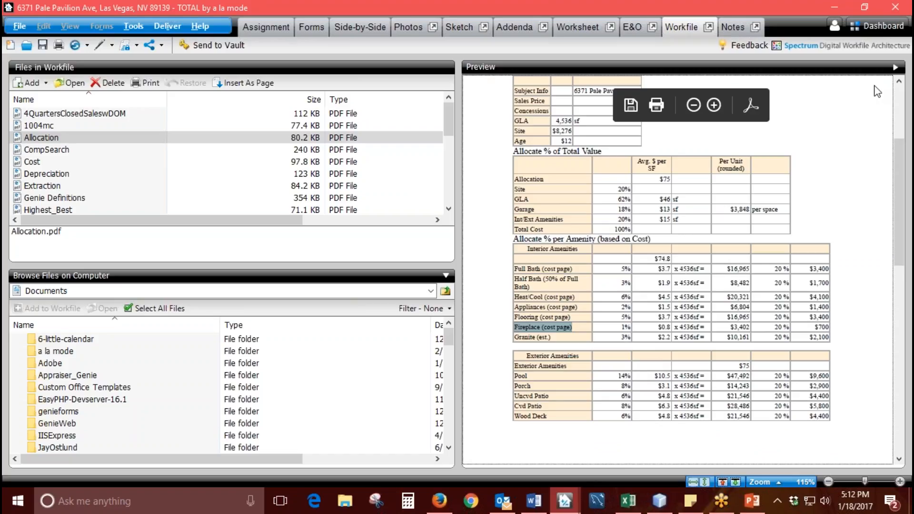
{"action": "left_click", "coordinate": [888, 33]}
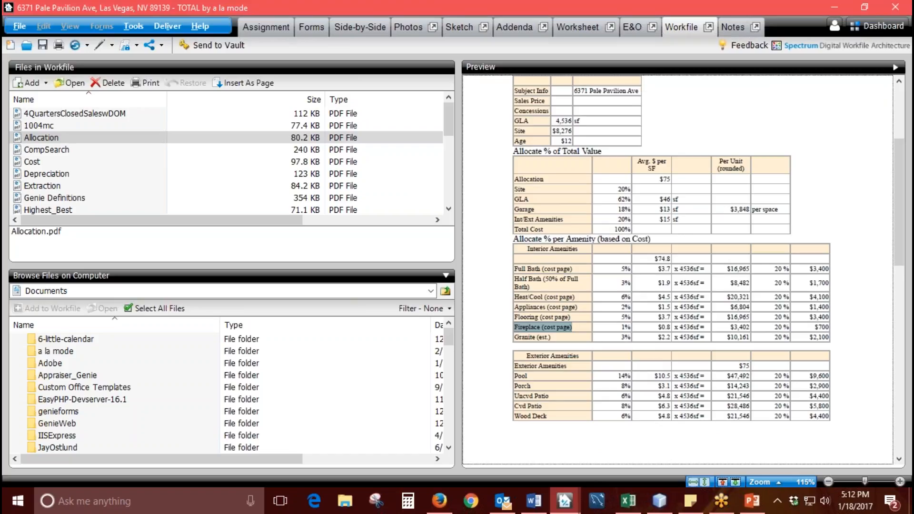
{"action": "left_click_drag", "start_coordinate": [622, 327], "coordinate": [672, 326]}
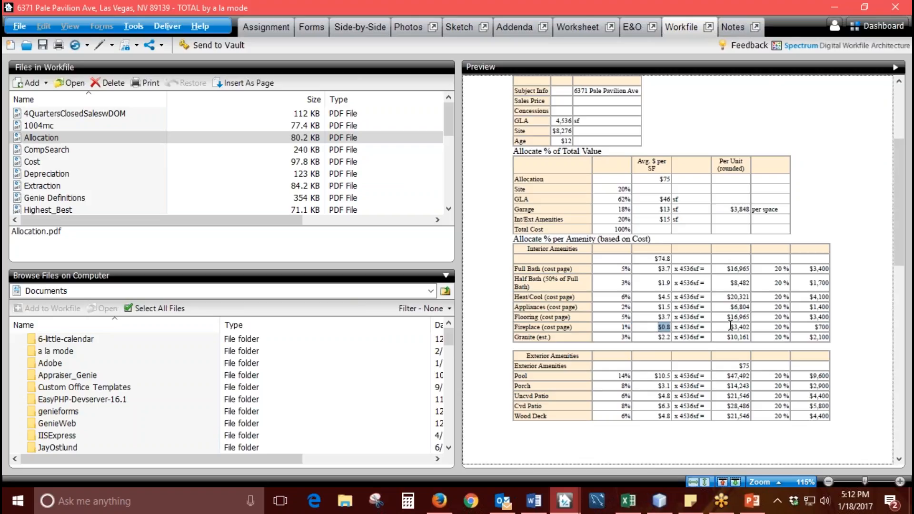
{"action": "left_click", "coordinate": [813, 327]}
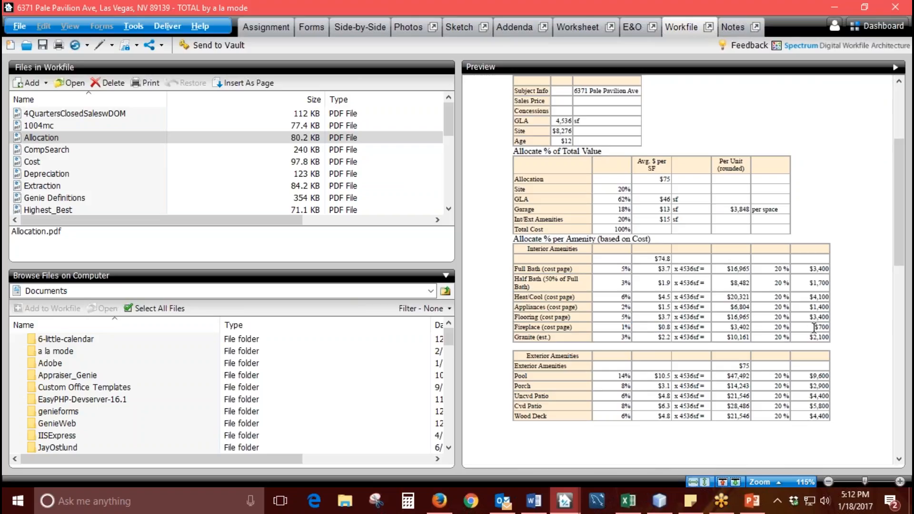
{"action": "left_click_drag", "start_coordinate": [813, 327], "coordinate": [829, 327]}
{"action": "left_click", "coordinate": [830, 328]}
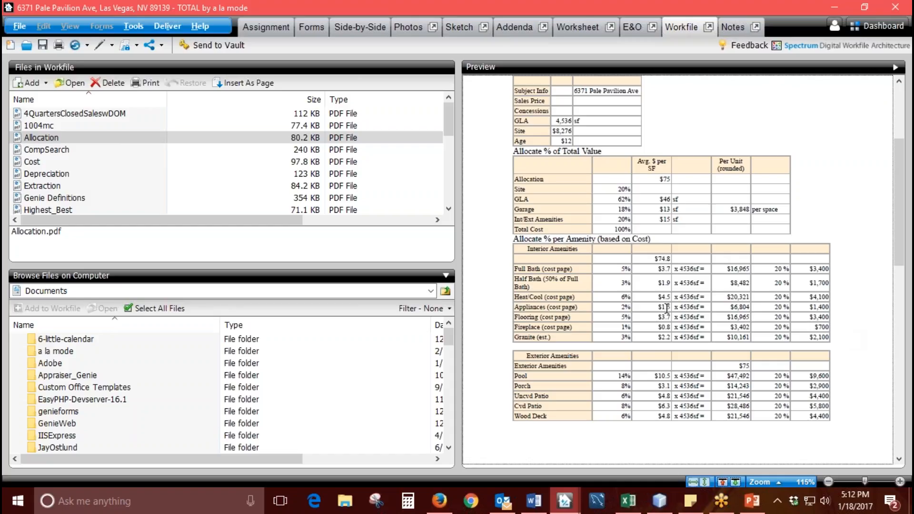
{"action": "triple_click", "coordinate": [585, 250]}
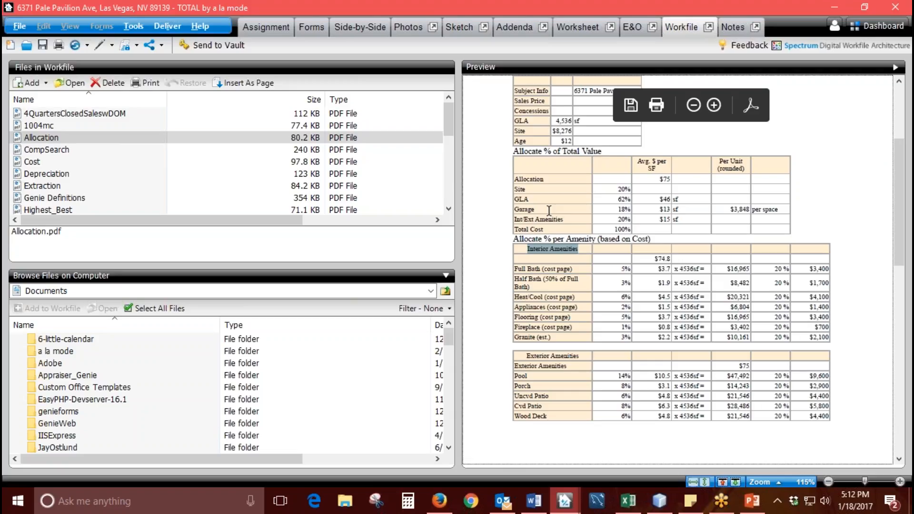
- Review the Exterior Amenities listed in the allocation table, from the Pool row through the Wood Deck row
{"action": "left_click", "coordinate": [507, 268]}
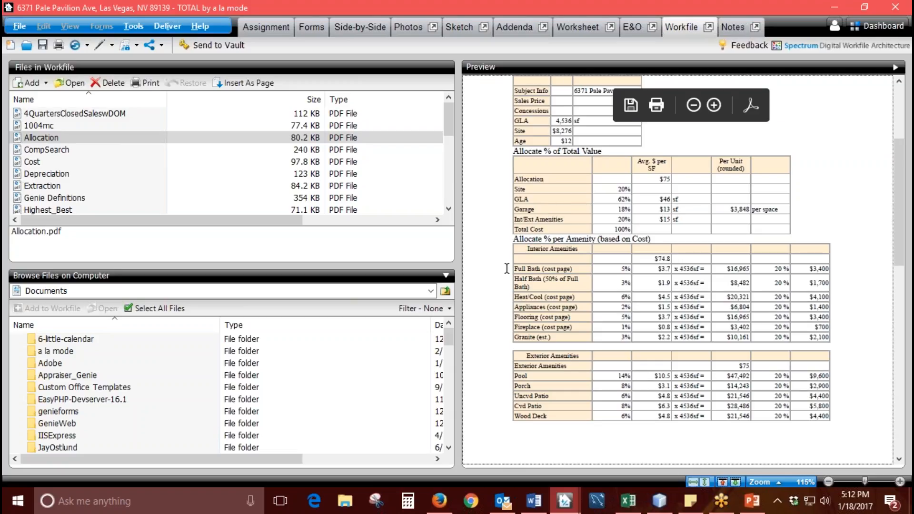
{"action": "scroll", "coordinate": [543, 271], "scroll_direction": "down", "scroll_amount": 2}
{"action": "triple_click", "coordinate": [587, 292]}
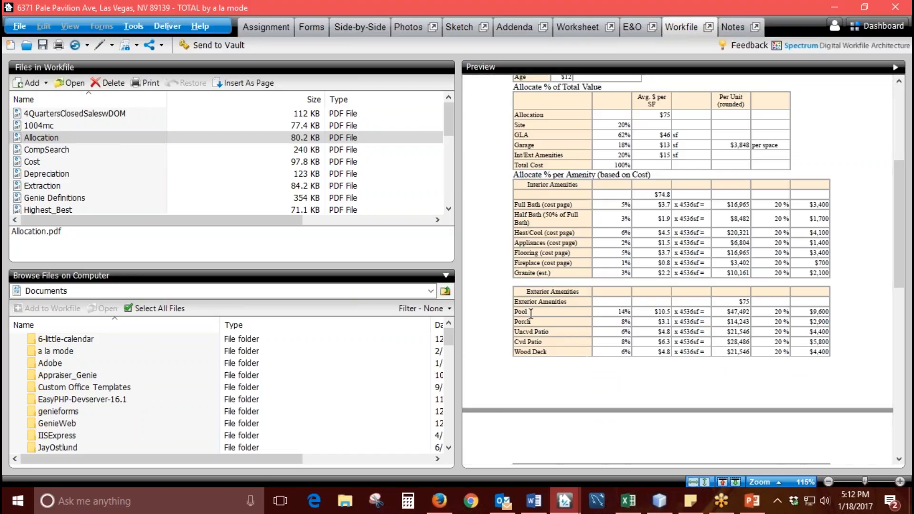
{"action": "triple_click", "coordinate": [510, 312]}
{"action": "left_click", "coordinate": [536, 307]}
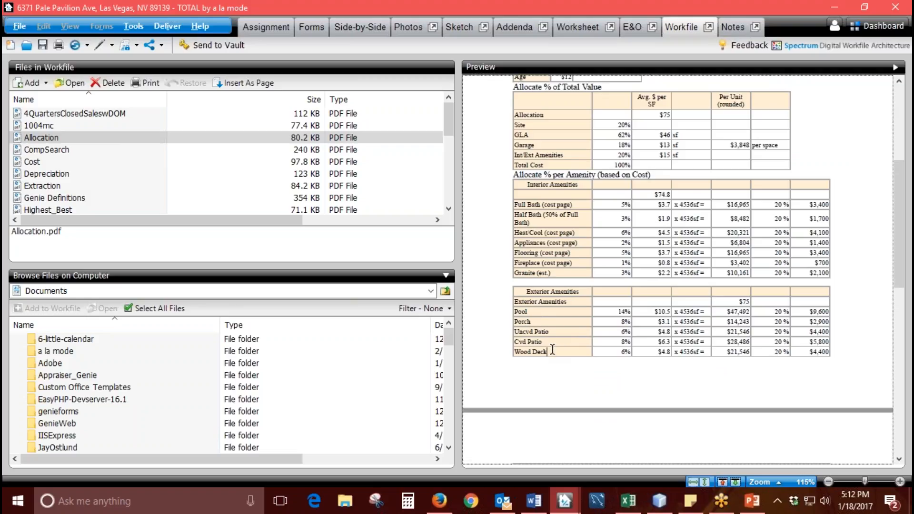
{"action": "scroll", "coordinate": [552, 350], "scroll_direction": "down", "scroll_amount": 2}
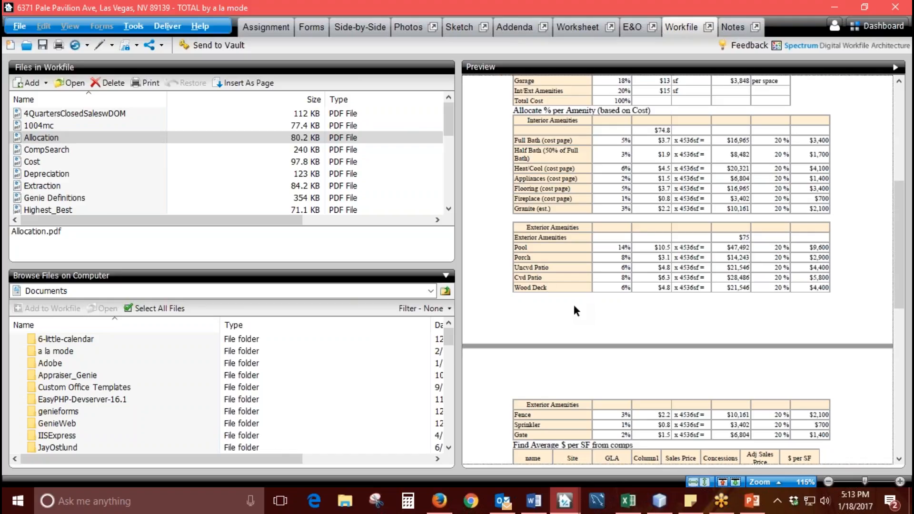
- Examine the Pool and Porch percentages in the Exterior Amenities table and trace the Pool row to its final amount
{"action": "left_click_drag", "start_coordinate": [620, 247], "coordinate": [631, 246]}
{"action": "left_click", "coordinate": [618, 258]}
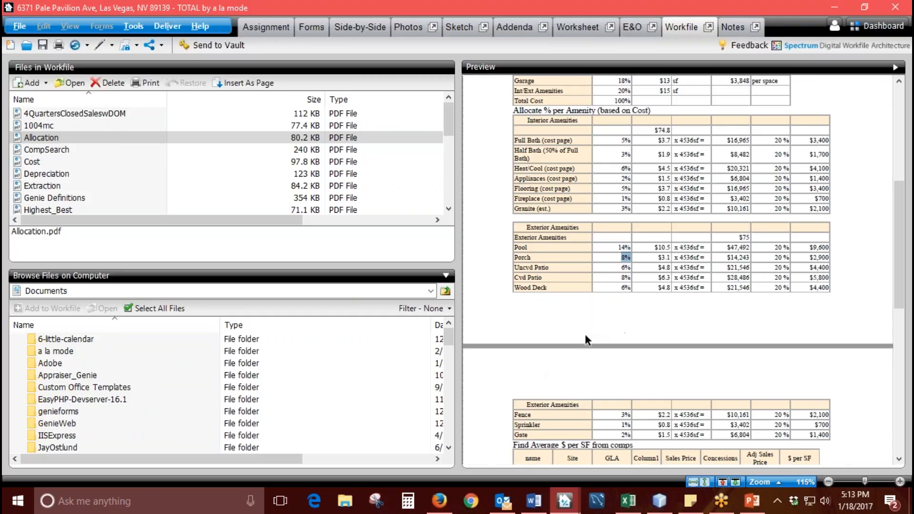
{"action": "left_click", "coordinate": [596, 313]}
{"action": "left_click_drag", "start_coordinate": [533, 252], "coordinate": [514, 248]}
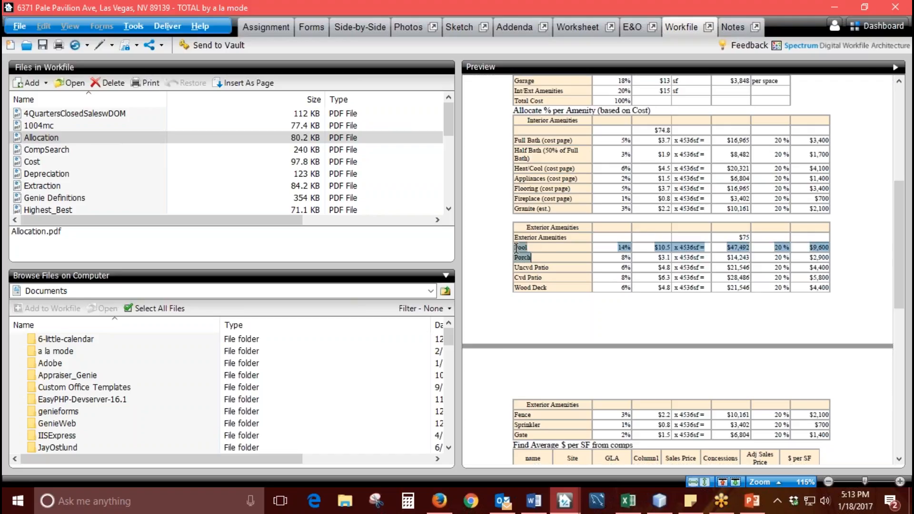
{"action": "left_click_drag", "start_coordinate": [618, 247], "coordinate": [635, 247]}
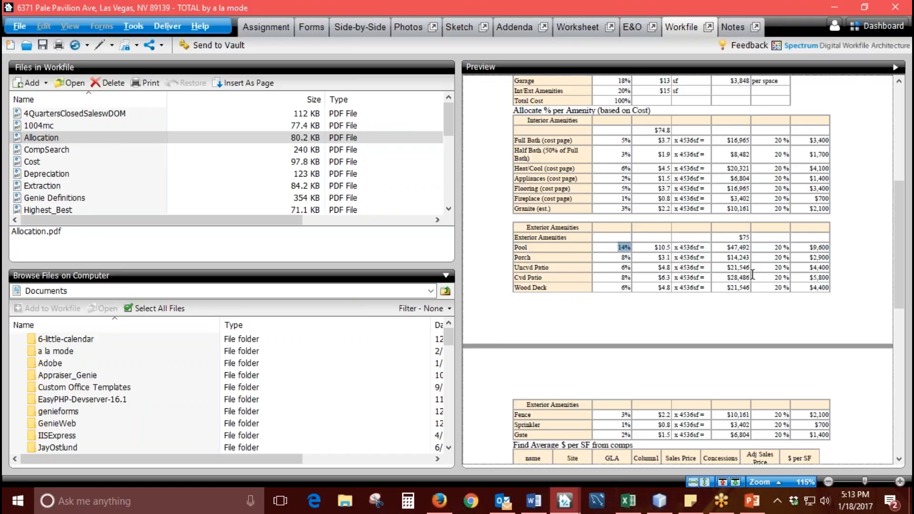
{"action": "left_click_drag", "start_coordinate": [809, 247], "coordinate": [828, 248]}
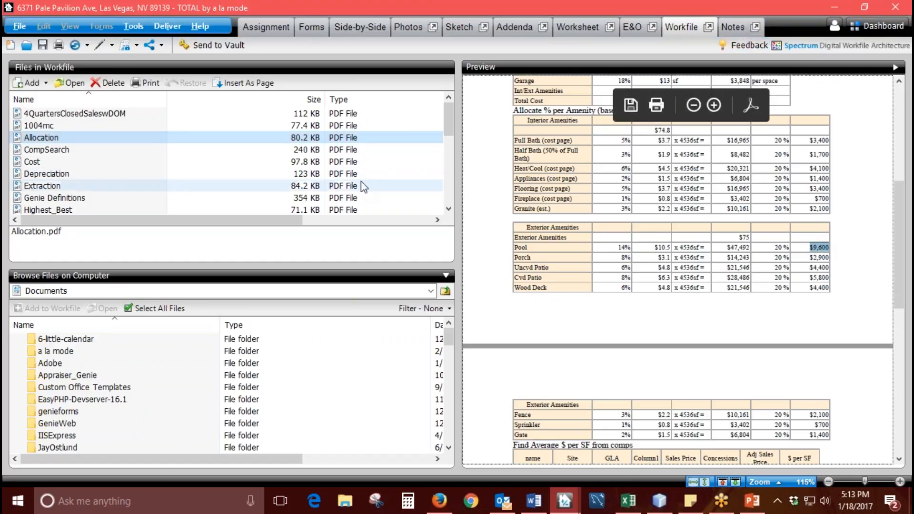
- Preview the Cost PDF from the workfile and examine its Cost Approach Value section
{"action": "left_click", "coordinate": [108, 162]}
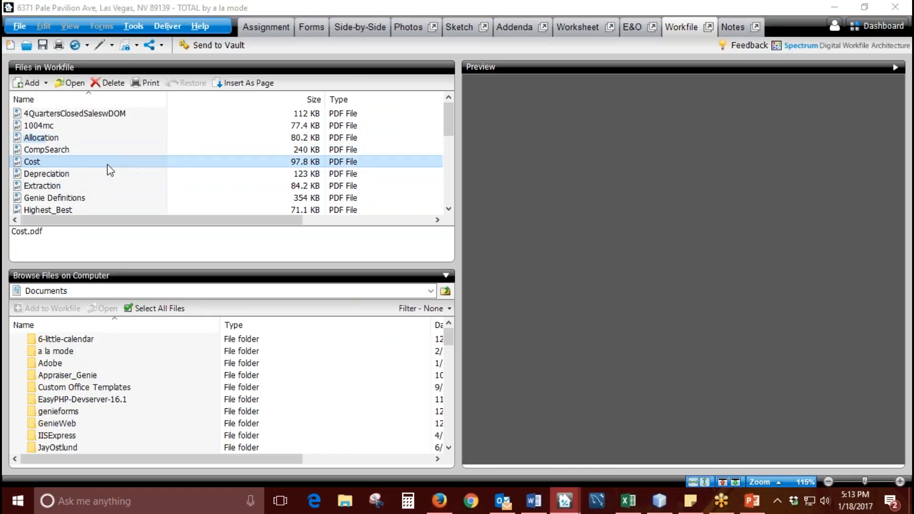
{"action": "scroll", "coordinate": [583, 285], "scroll_direction": "down", "scroll_amount": 5}
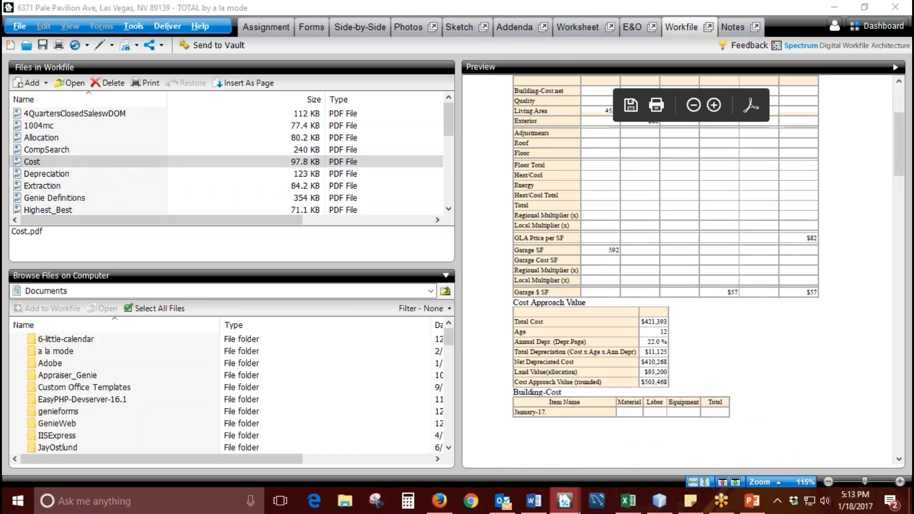
{"action": "left_click_drag", "start_coordinate": [588, 303], "coordinate": [514, 305]}
{"action": "scroll", "coordinate": [514, 305], "scroll_direction": "down", "scroll_amount": 5}
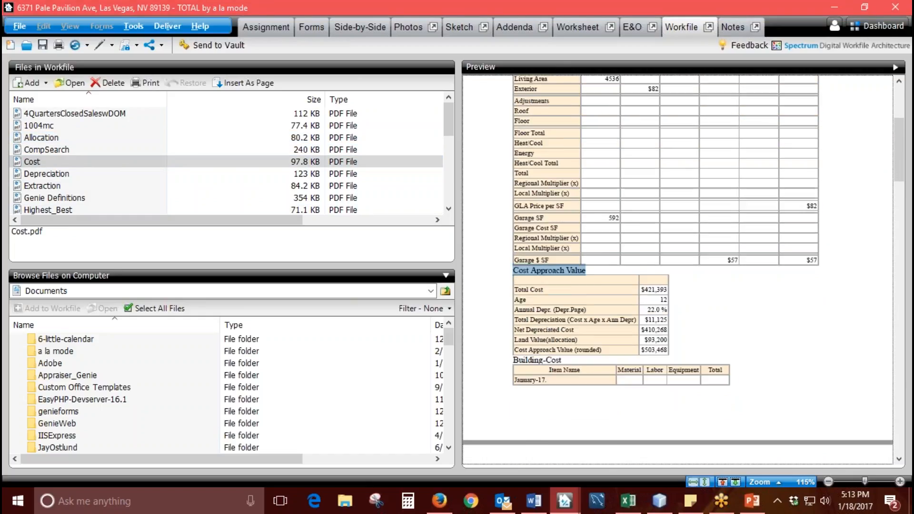
- Review the Building-Cost table's location line, material, labor, equipment and total columns, and item rows through to the Allocation breakdown
{"action": "left_click_drag", "start_coordinate": [589, 319], "coordinate": [513, 317]}
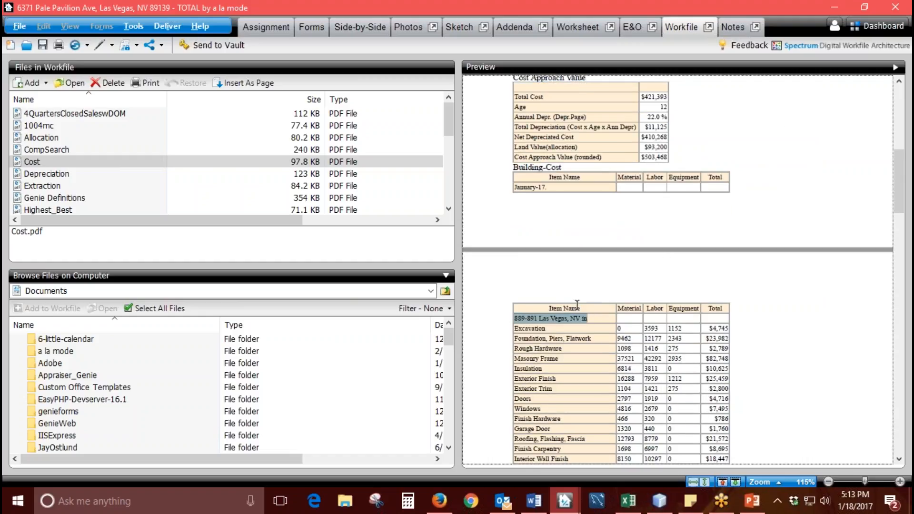
{"action": "scroll", "coordinate": [576, 304], "scroll_direction": "down", "scroll_amount": 2}
{"action": "left_click_drag", "start_coordinate": [620, 244], "coordinate": [717, 244]}
{"action": "scroll", "coordinate": [648, 272], "scroll_direction": "down", "scroll_amount": 2}
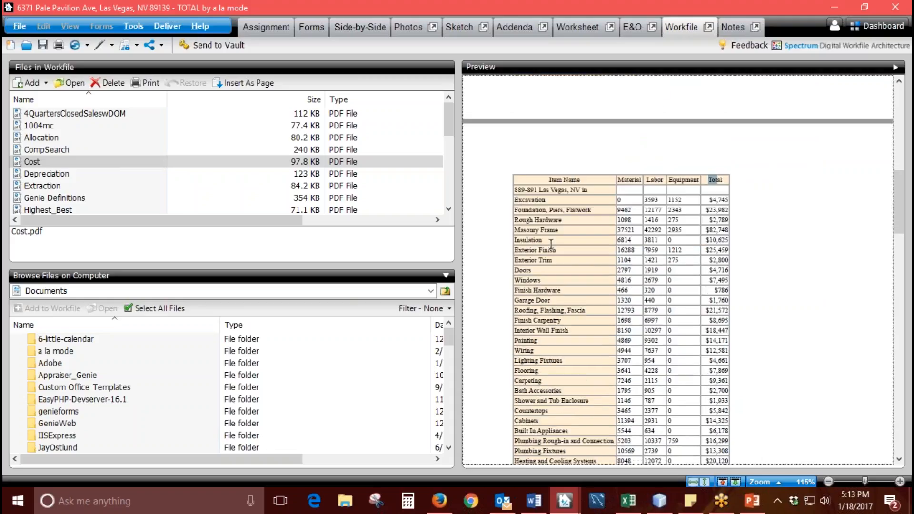
{"action": "left_click_drag", "start_coordinate": [548, 241], "coordinate": [514, 261]}
{"action": "scroll", "coordinate": [636, 276], "scroll_direction": "down", "scroll_amount": 15}
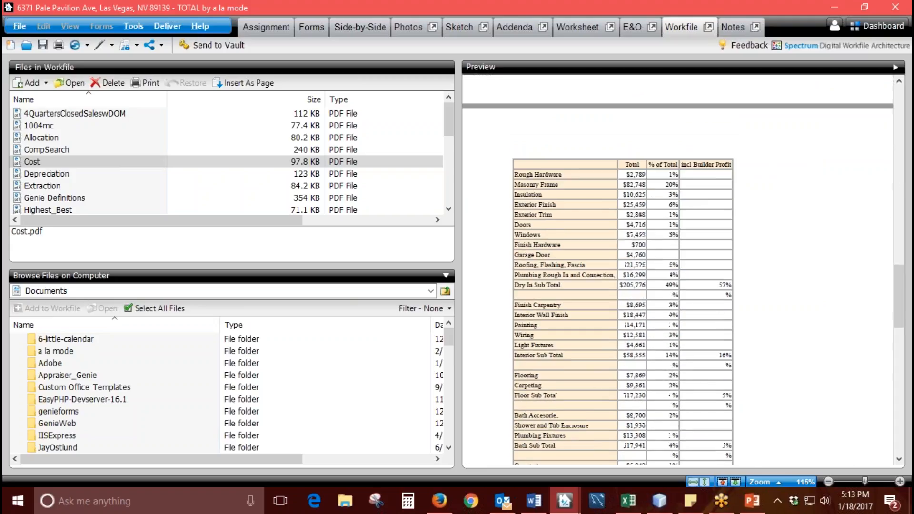
{"action": "scroll", "coordinate": [676, 266], "scroll_direction": "up", "scroll_amount": 10}
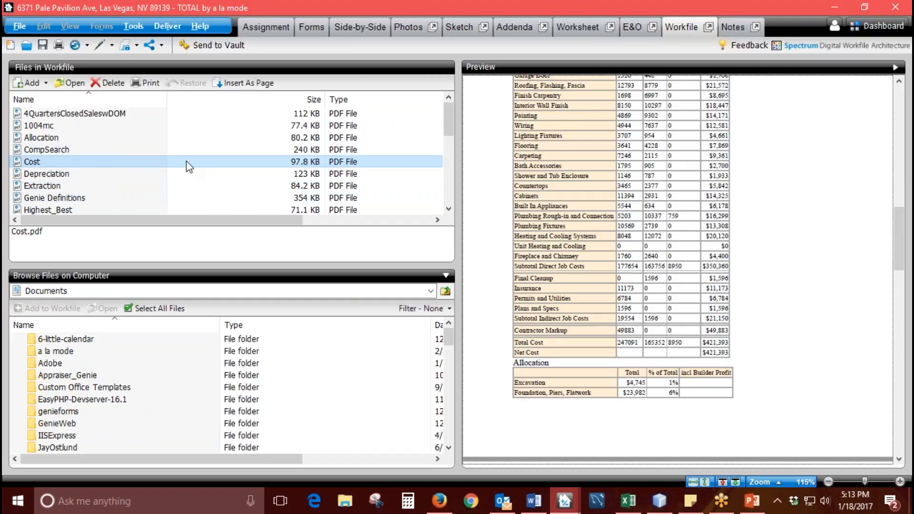
- Preview the 4QuartersClosedSaleswDOM PDF from the workfile
{"action": "left_click", "coordinate": [106, 115]}
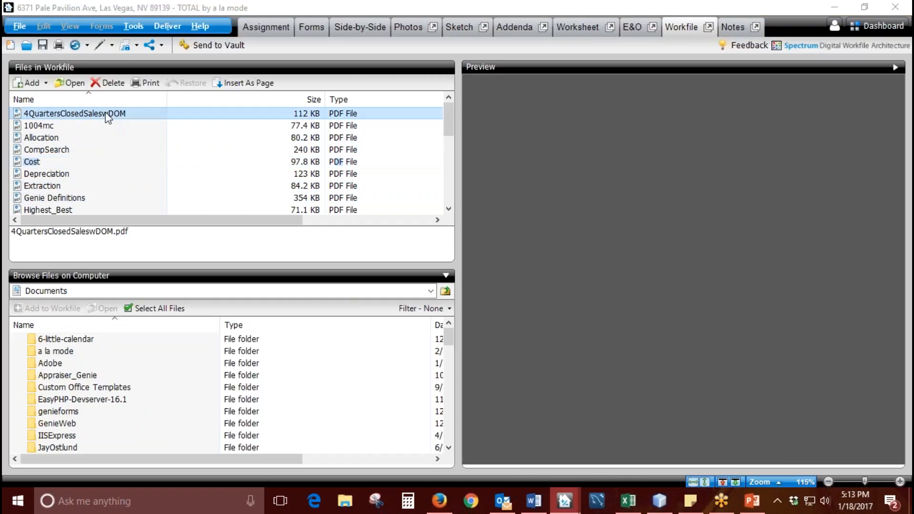
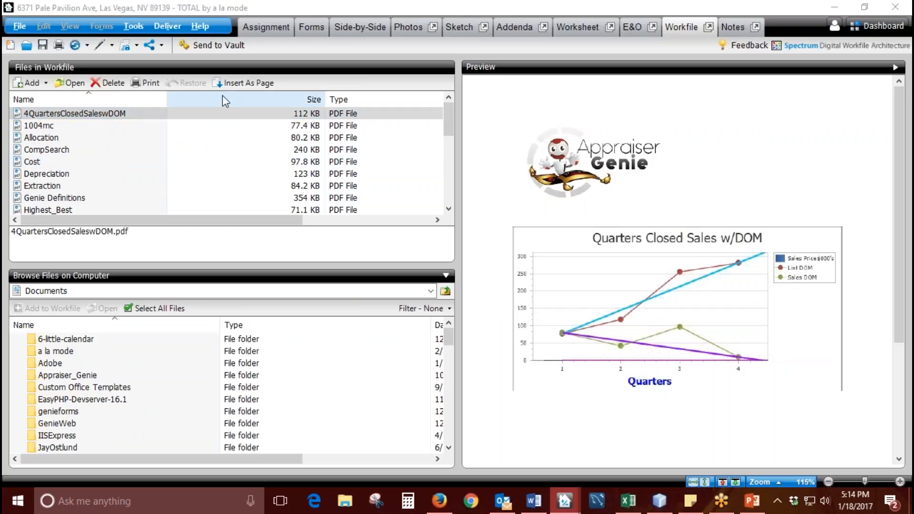
- Insert the 4QuartersClosedSaleswDOM PDF into the report as a Full Page Legal Document titled 4QuartersClosed
{"action": "left_click", "coordinate": [243, 83]}
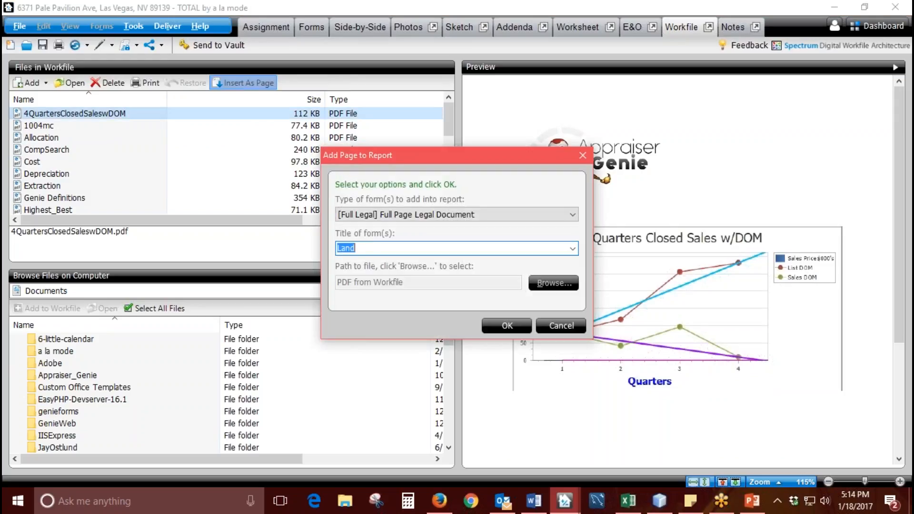
{"action": "type", "text": "$Q"}
{"action": "type", "text": "uarters"}
{"action": "type", "text": "Close"}
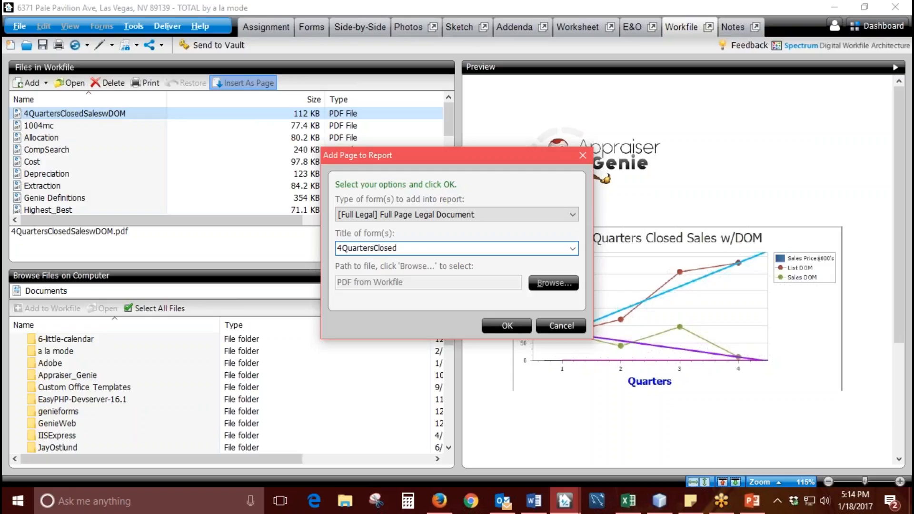
{"action": "left_click", "coordinate": [483, 326]}
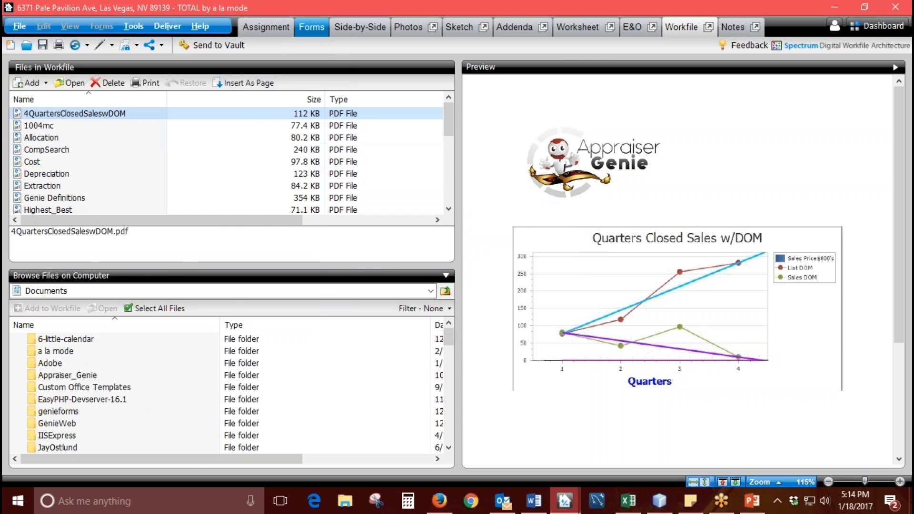
- Show the 4QuartersClosed page among the report forms and check its Quarters Closed Sales w/DOM chart
{"action": "left_click", "coordinate": [313, 29]}
{"action": "left_click", "coordinate": [49, 441]}
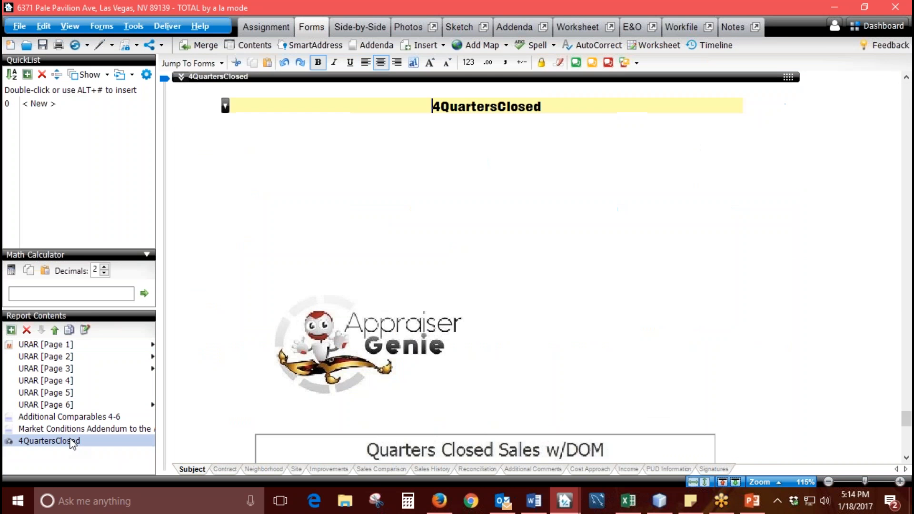
{"action": "scroll", "coordinate": [321, 373], "scroll_direction": "down", "scroll_amount": 5}
{"action": "scroll", "coordinate": [321, 376], "scroll_direction": "up", "scroll_amount": 5}
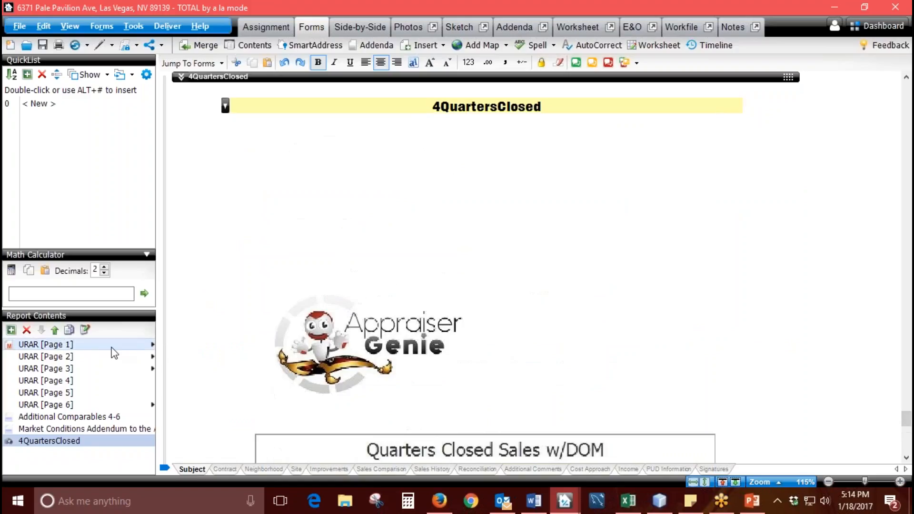
- Review the URAR from the page 2 sales comparison through the Cost Approach to the page 3 PUD information
{"action": "left_click", "coordinate": [103, 358]}
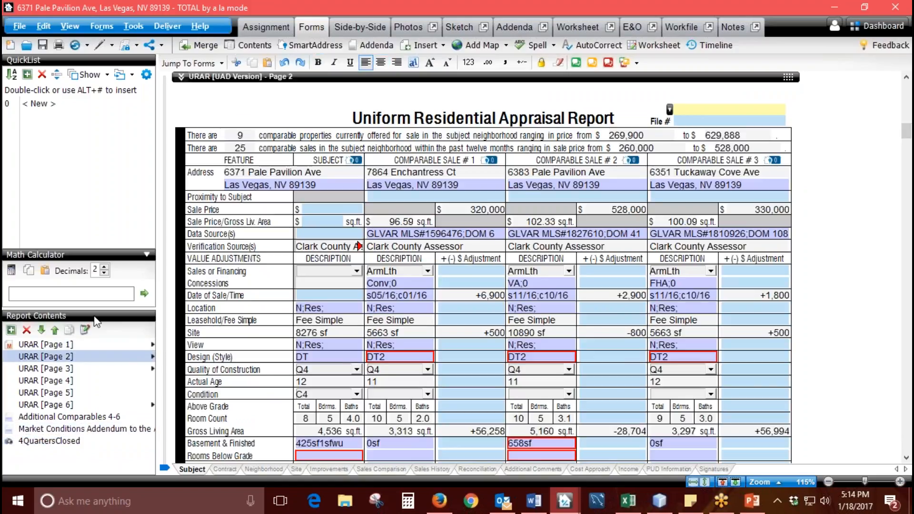
{"action": "scroll", "coordinate": [295, 321], "scroll_direction": "down", "scroll_amount": 20}
{"action": "scroll", "coordinate": [483, 267], "scroll_direction": "down", "scroll_amount": 15}
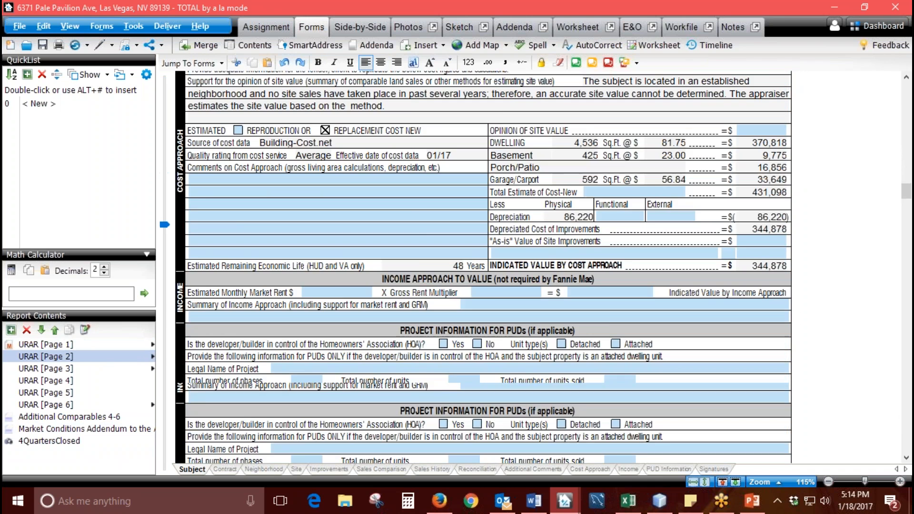
{"action": "scroll", "coordinate": [255, 345], "scroll_direction": "down", "scroll_amount": 6}
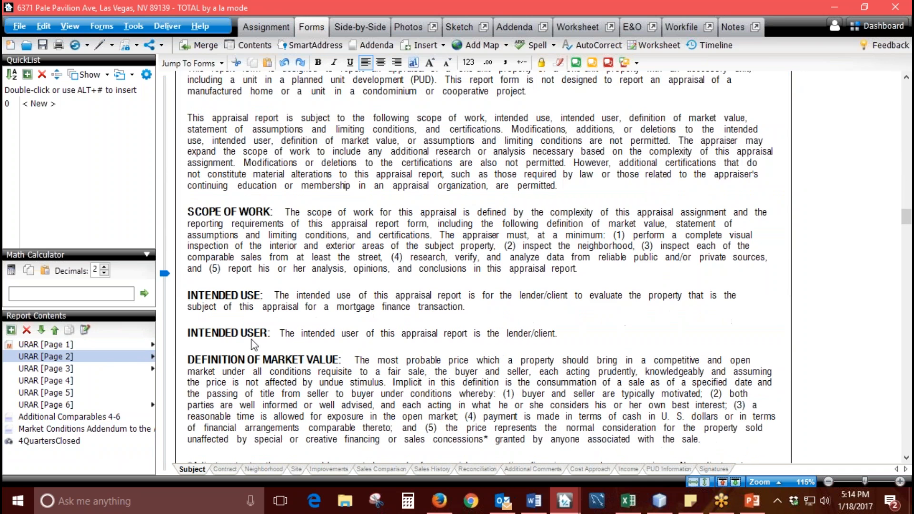
{"action": "scroll", "coordinate": [336, 323], "scroll_direction": "up", "scroll_amount": 6}
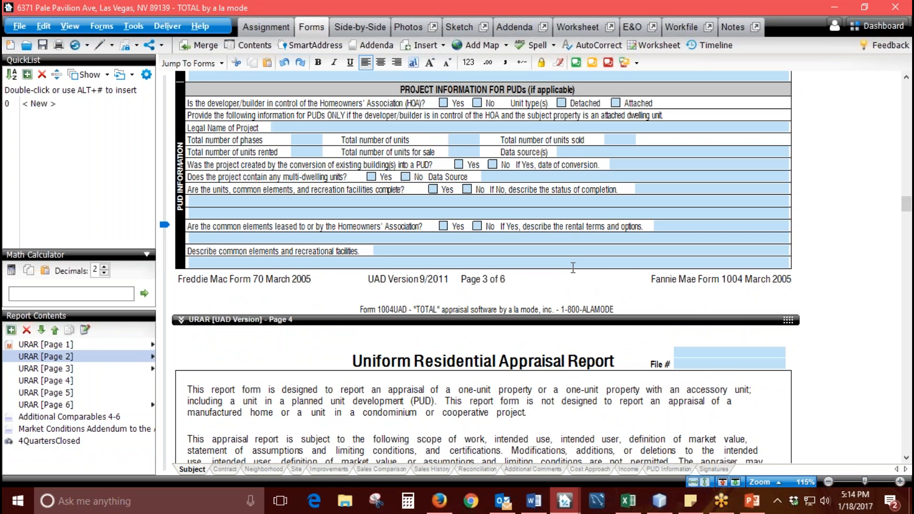
- Switch to File Explorer and open the Appraiser_Genie folder inside Documents
{"action": "left_click", "coordinate": [345, 501]}
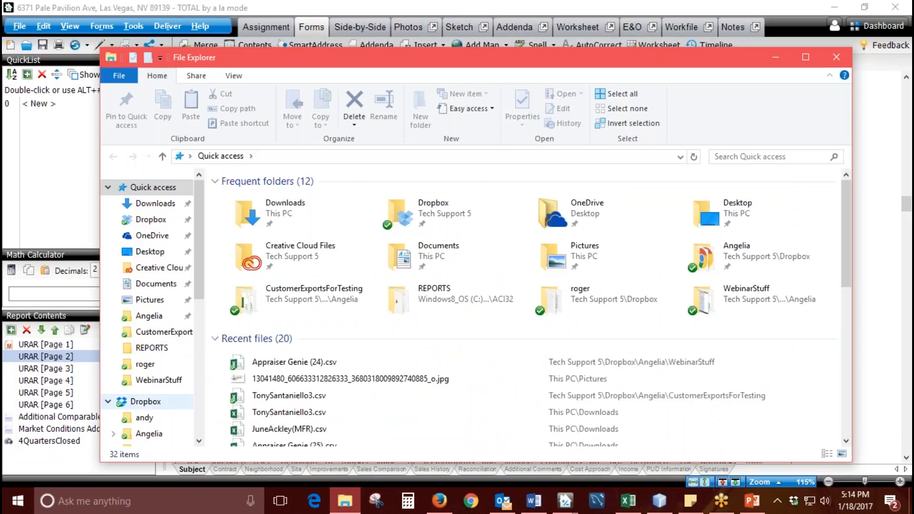
{"action": "scroll", "coordinate": [157, 359], "scroll_direction": "down", "scroll_amount": 2}
{"action": "scroll", "coordinate": [160, 361], "scroll_direction": "down", "scroll_amount": 1}
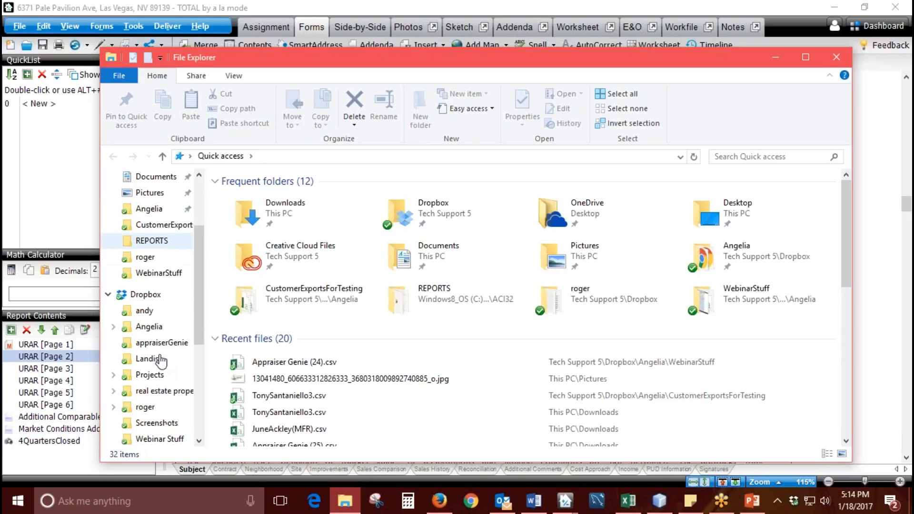
{"action": "scroll", "coordinate": [162, 302], "scroll_direction": "up", "scroll_amount": 1}
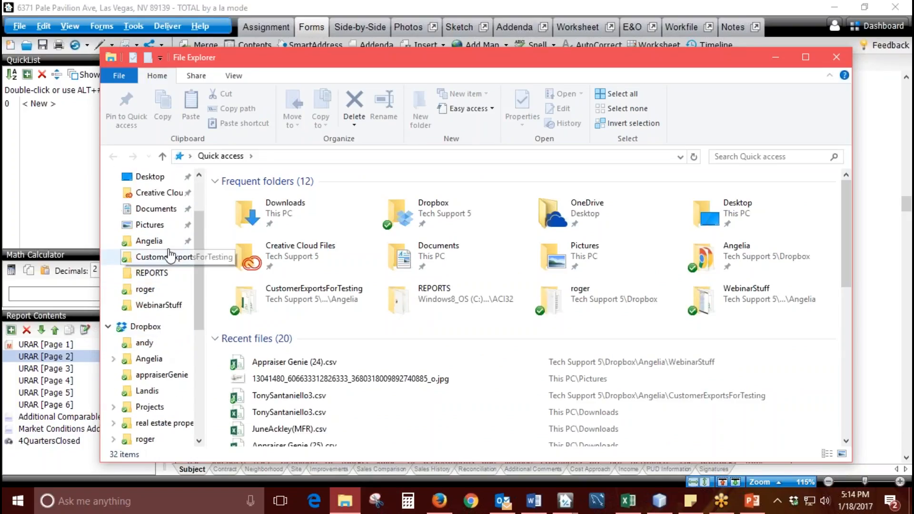
{"action": "left_click", "coordinate": [156, 208]}
{"action": "scroll", "coordinate": [390, 301], "scroll_direction": "down", "scroll_amount": 1}
{"action": "scroll", "coordinate": [390, 301], "scroll_direction": "down", "scroll_amount": 10}
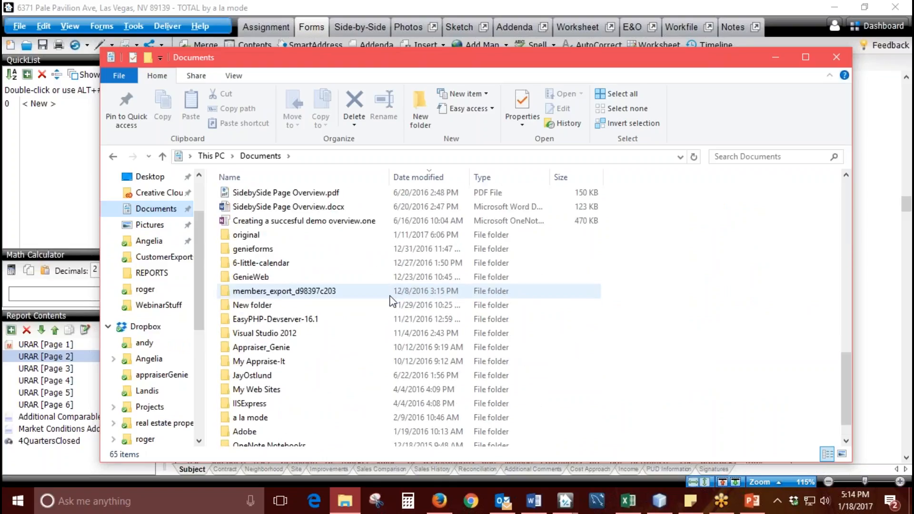
{"action": "double_click", "coordinate": [323, 347]}
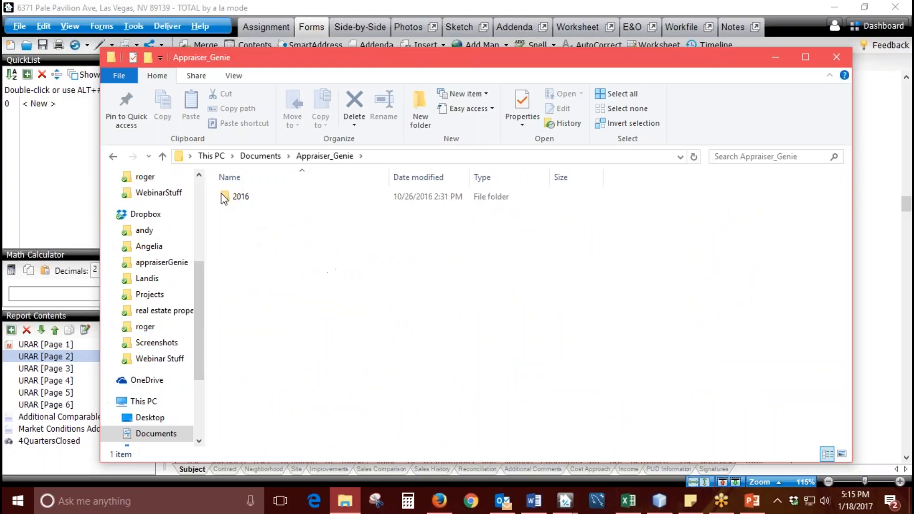
- Open the workfile subfolder of the first property in the 2016 folder and look through its PDFs
{"action": "left_click", "coordinate": [245, 201]}
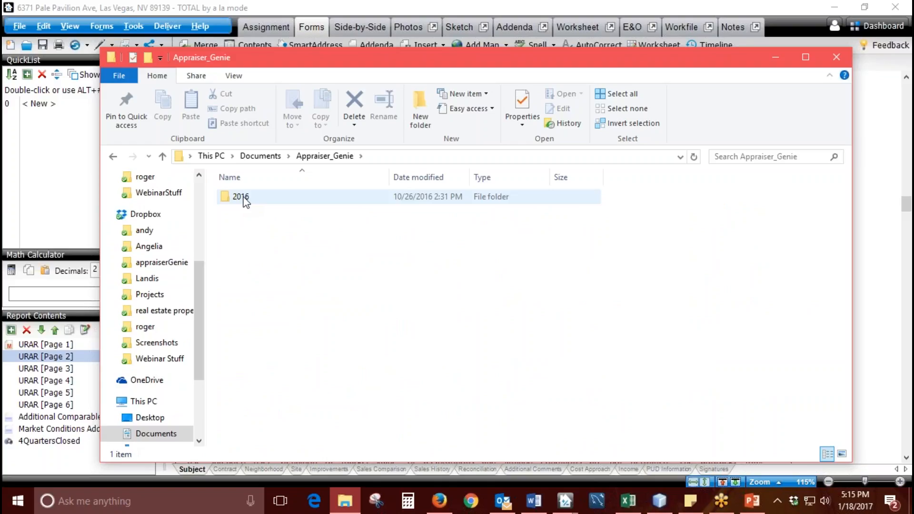
{"action": "double_click", "coordinate": [245, 201]}
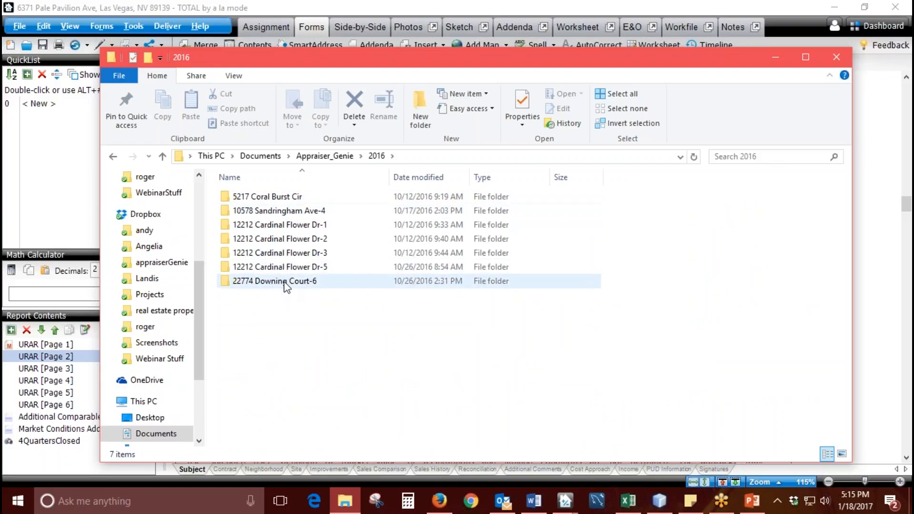
{"action": "double_click", "coordinate": [281, 196]}
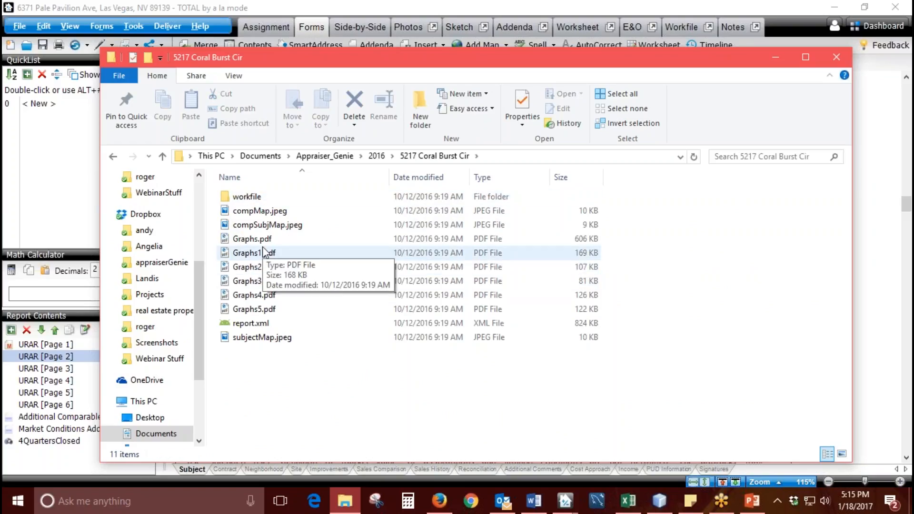
{"action": "double_click", "coordinate": [248, 198]}
{"action": "scroll", "coordinate": [363, 347], "scroll_direction": "down", "scroll_amount": 2}
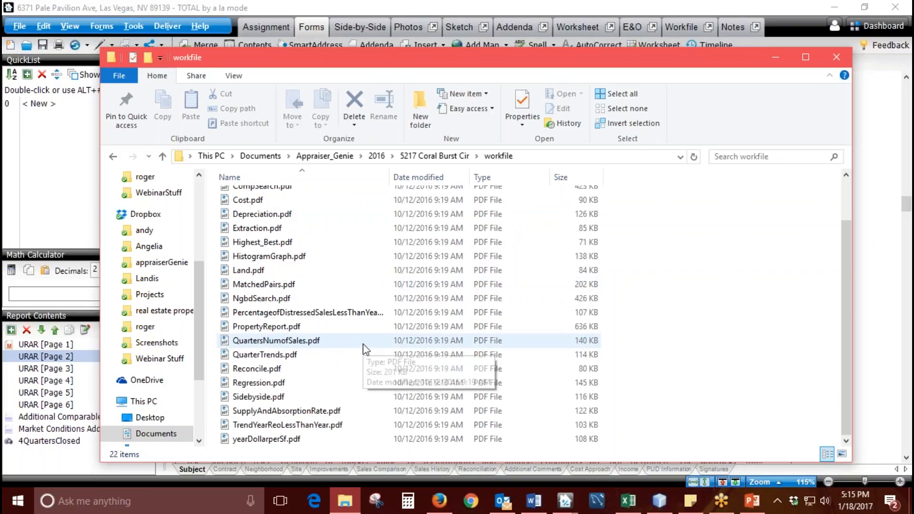
- Open Land.pdf, examine its Land Comparable Sales and Land Extraction Method tables, and close it
{"action": "double_click", "coordinate": [264, 270]}
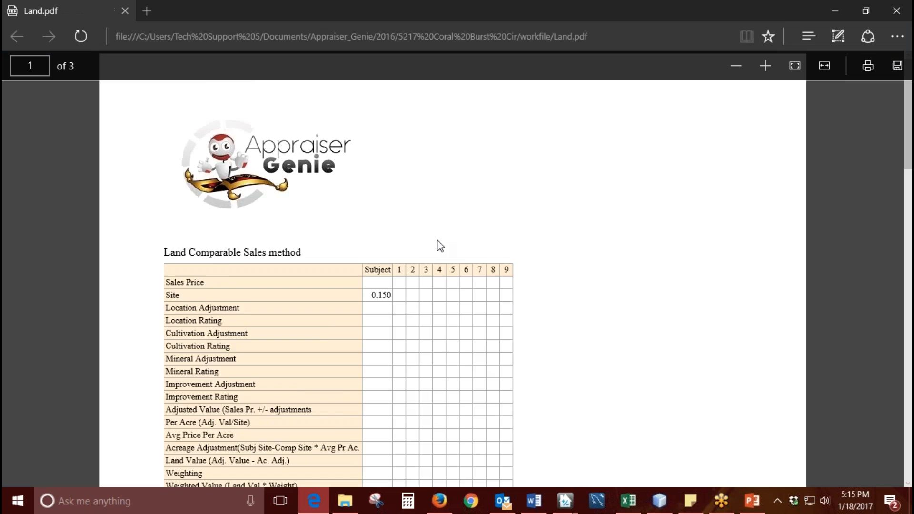
{"action": "scroll", "coordinate": [438, 245], "scroll_direction": "down", "scroll_amount": 8}
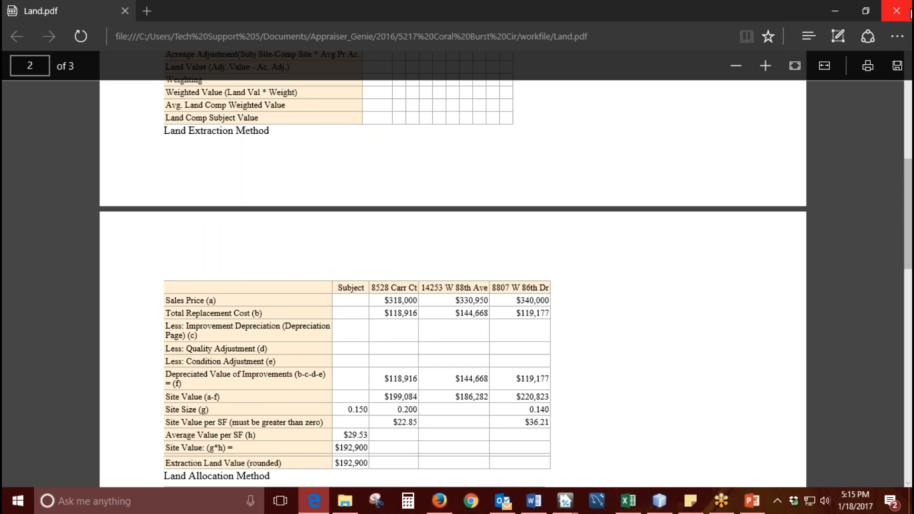
{"action": "left_click", "coordinate": [910, 13]}
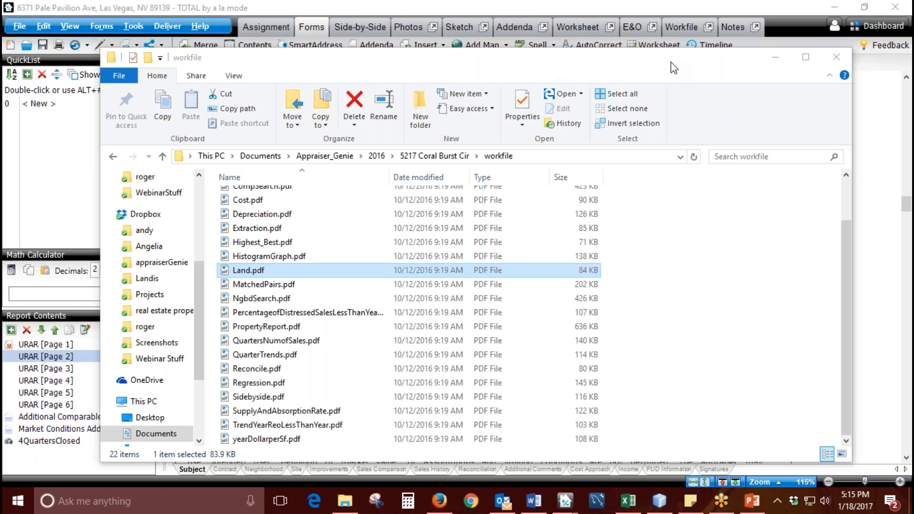
- Return to the TOTAL report and review the URAR Cost Approach and Sales Comparison sections
{"action": "left_click_drag", "start_coordinate": [670, 62], "coordinate": [438, 66]}
{"action": "left_click", "coordinate": [601, 63]}
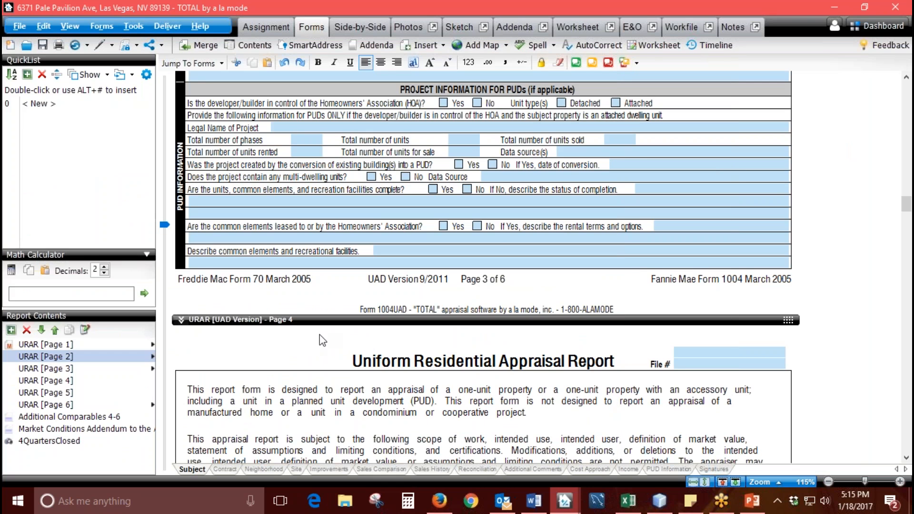
{"action": "scroll", "coordinate": [323, 340], "scroll_direction": "up", "scroll_amount": 20}
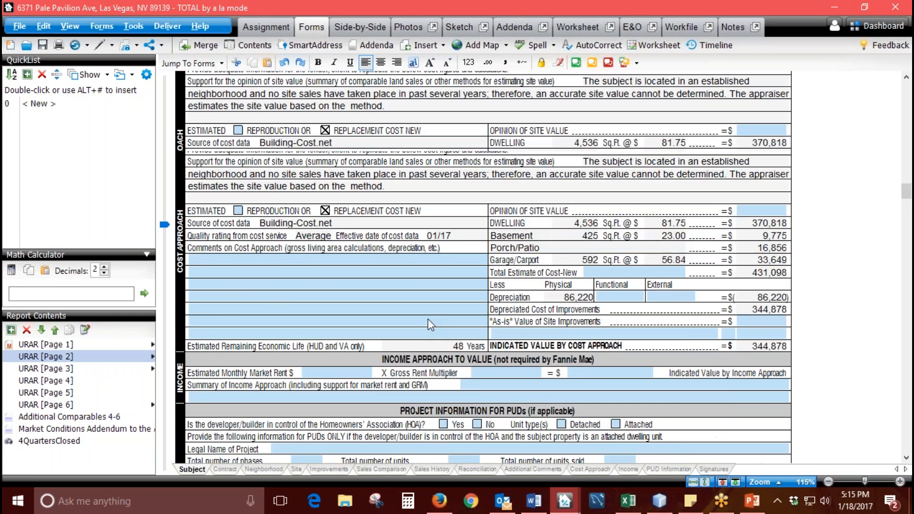
{"action": "scroll", "coordinate": [485, 267], "scroll_direction": "down", "scroll_amount": 5}
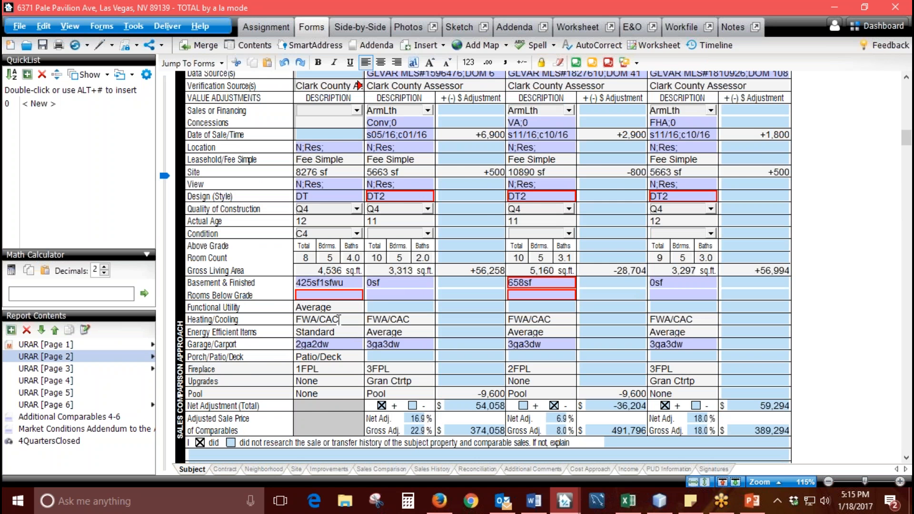
{"action": "scroll", "coordinate": [352, 219], "scroll_direction": "up", "scroll_amount": 2}
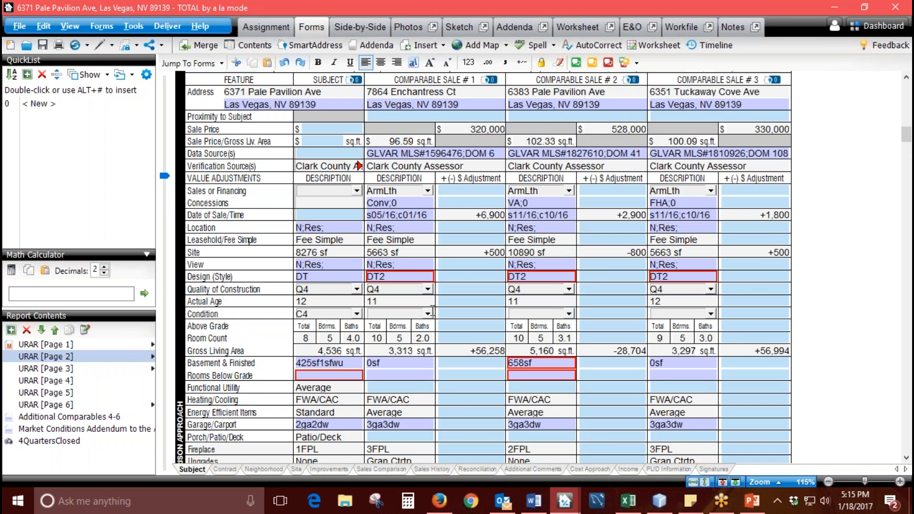
{"action": "scroll", "coordinate": [432, 312], "scroll_direction": "up", "scroll_amount": 3}
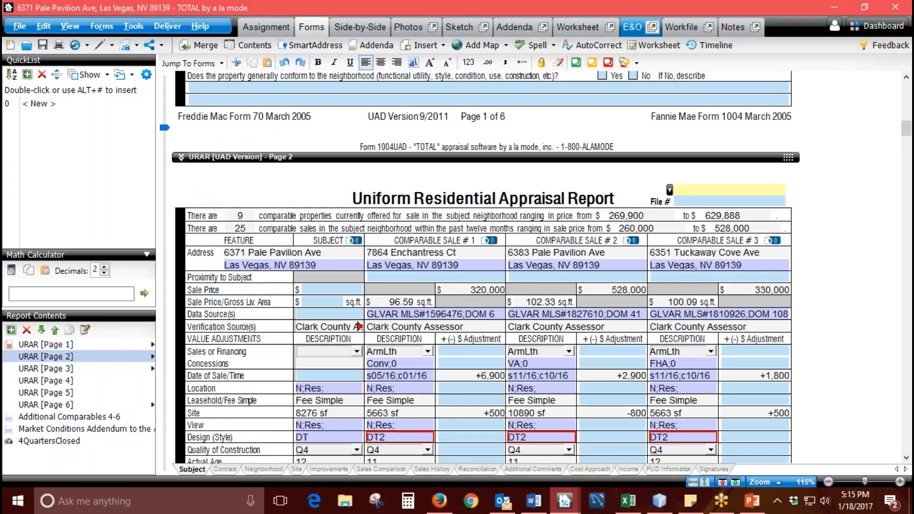
- Minimize the report, TOTAL Dashboard, PowerPoint and Appraisal Desktop windows to clear the desktop
{"action": "left_click", "coordinate": [833, 8]}
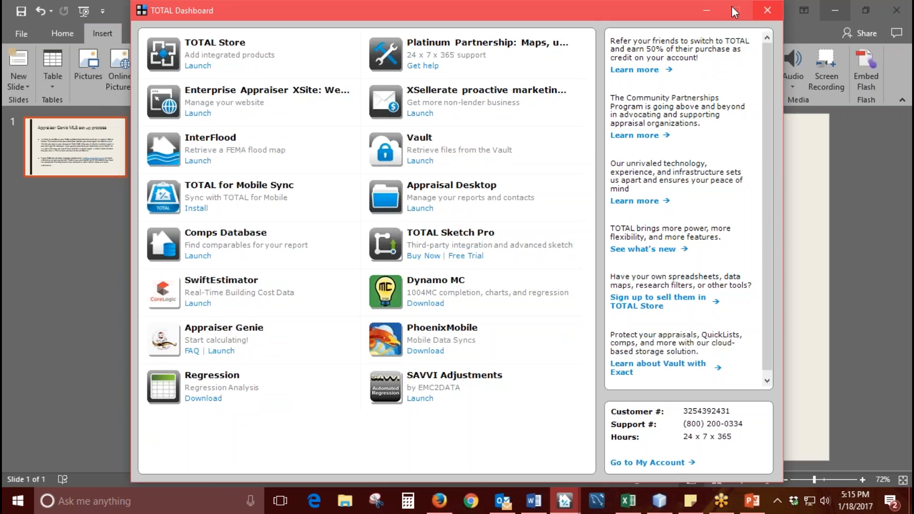
{"action": "left_click", "coordinate": [707, 7]}
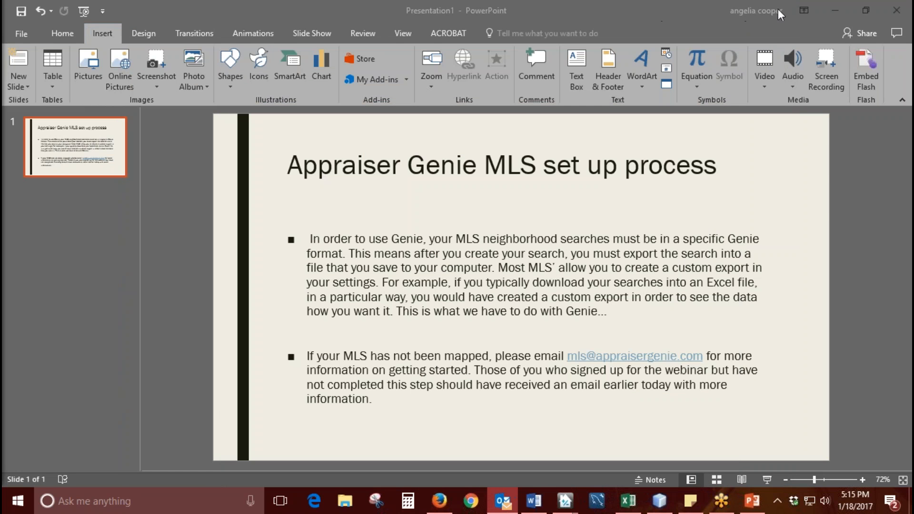
{"action": "left_click", "coordinate": [834, 10]}
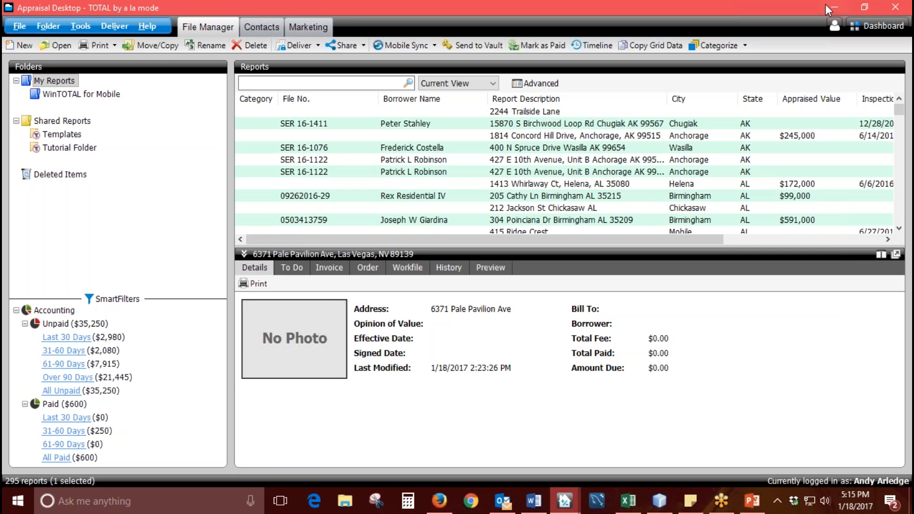
{"action": "left_click", "coordinate": [827, 6]}
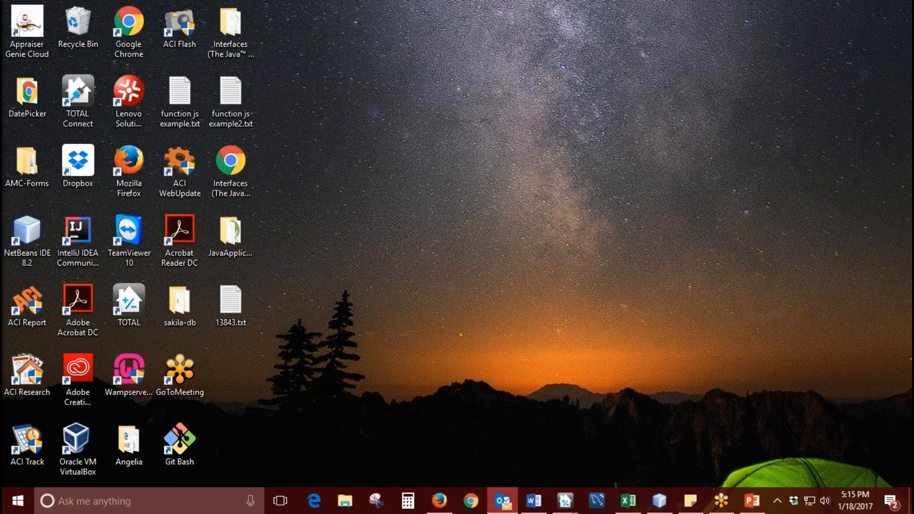
- Bring the TOTAL report window back and open the Regression PDF from its workfile
{"action": "left_click", "coordinate": [571, 503]}
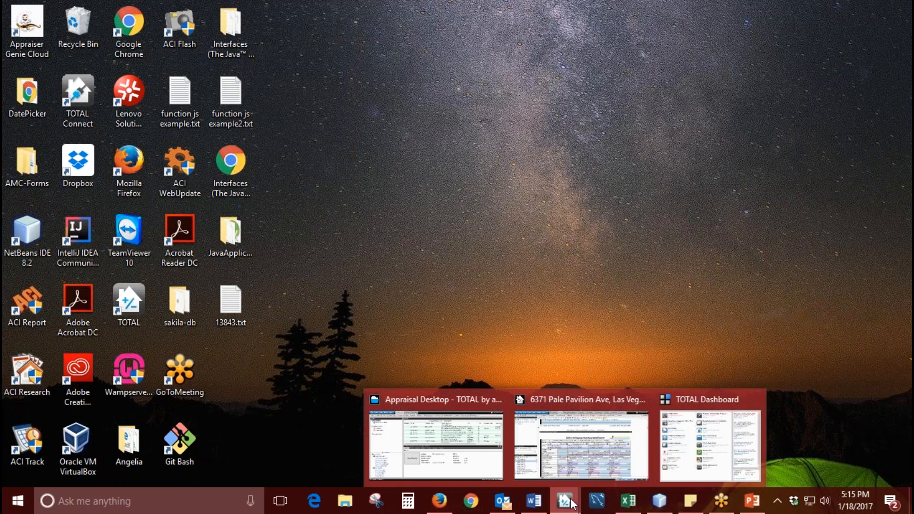
{"action": "left_click", "coordinate": [582, 431]}
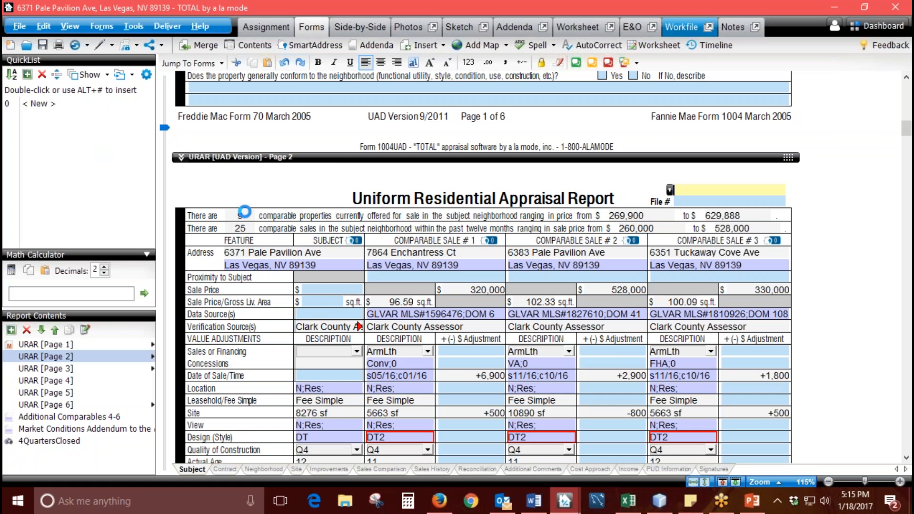
{"action": "left_click", "coordinate": [682, 29]}
{"action": "scroll", "coordinate": [71, 157], "scroll_direction": "down", "scroll_amount": 2}
{"action": "scroll", "coordinate": [72, 158], "scroll_direction": "down", "scroll_amount": 2}
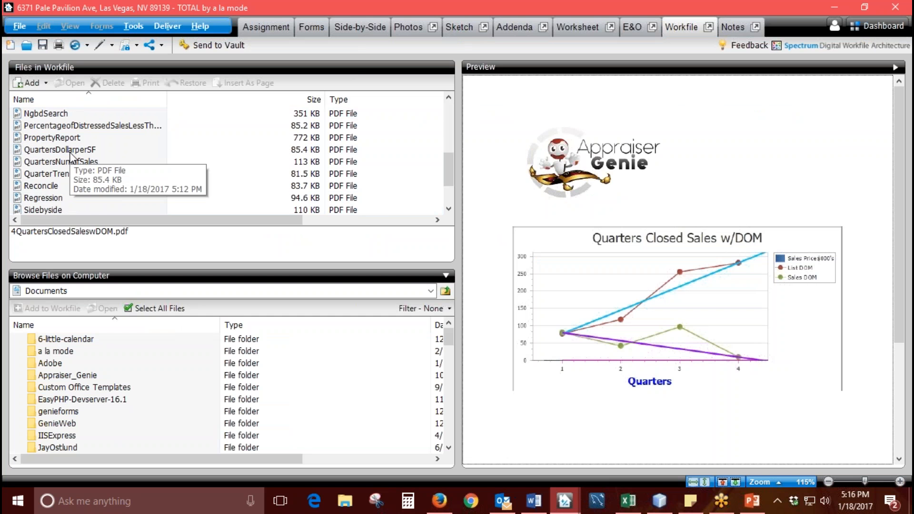
{"action": "left_click", "coordinate": [133, 198]}
{"action": "double_click", "coordinate": [53, 198]}
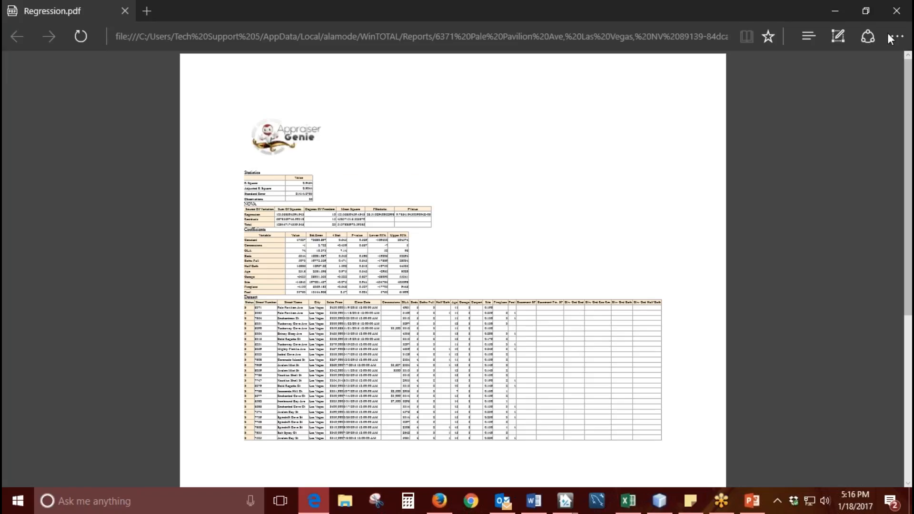
{"action": "mouse_move", "coordinate": [506, 277]}
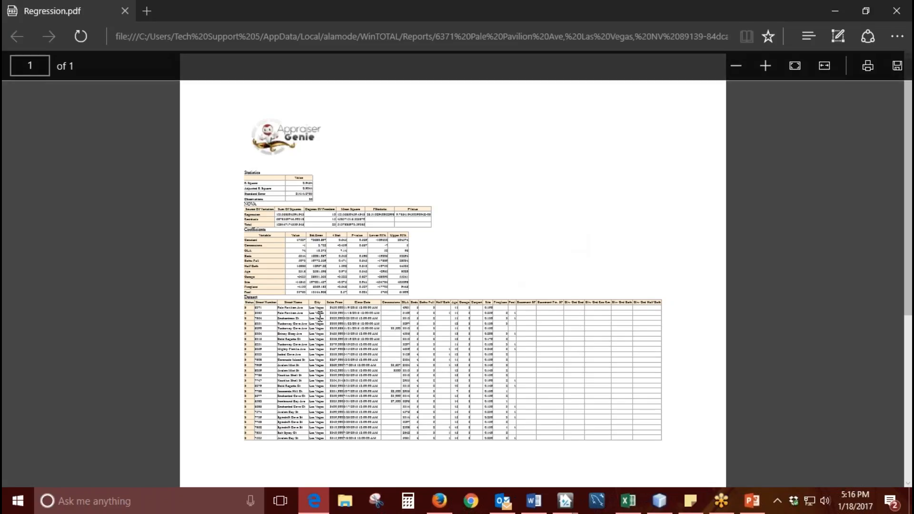
- Enlarge the Regression PDF and examine its Statistics, NOVA and Coefficients tables
{"action": "left_click", "coordinate": [772, 64]}
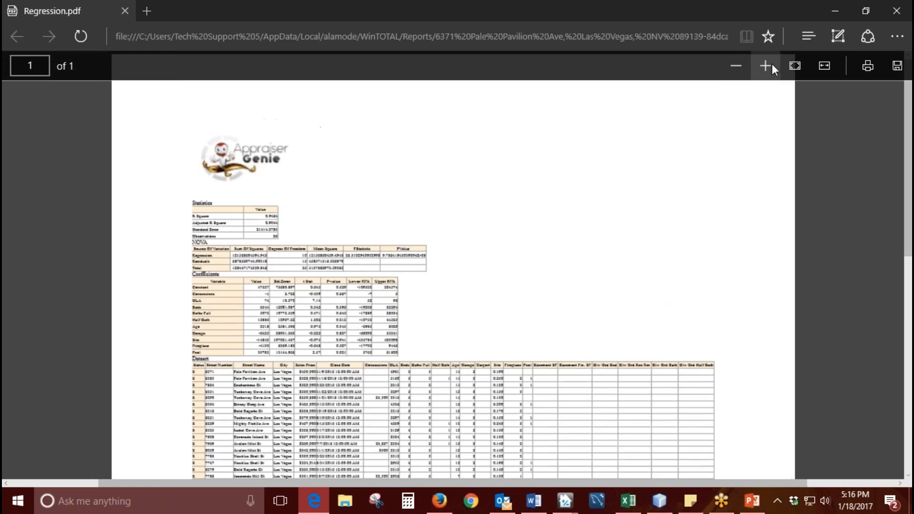
{"action": "left_click", "coordinate": [771, 64]}
{"action": "scroll", "coordinate": [391, 355], "scroll_direction": "down", "scroll_amount": 3}
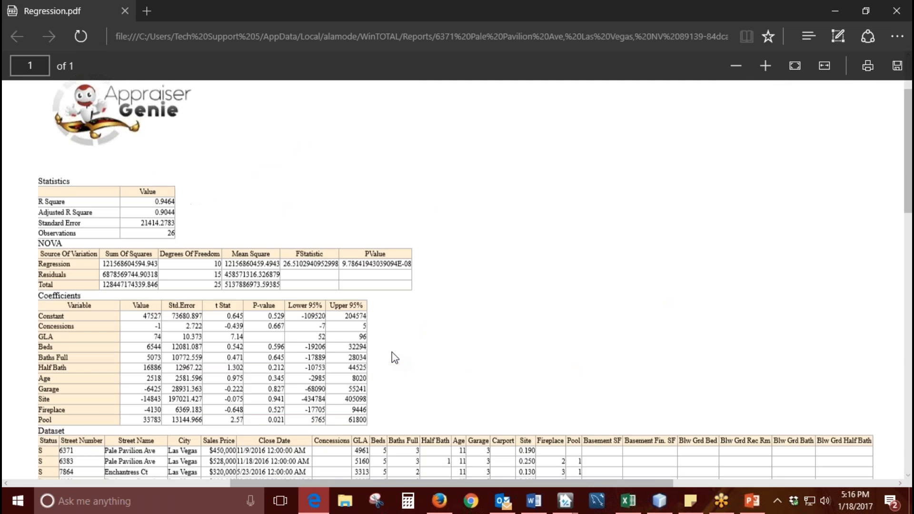
{"action": "left_click_drag", "start_coordinate": [77, 164], "coordinate": [36, 166]}
{"action": "left_click", "coordinate": [36, 166]}
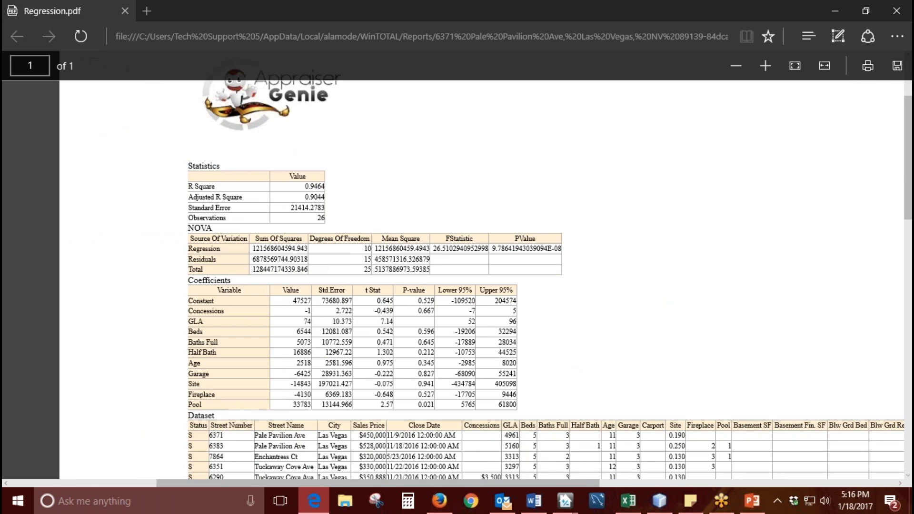
{"action": "left_click_drag", "start_coordinate": [208, 228], "coordinate": [188, 228]}
{"action": "left_click_drag", "start_coordinate": [231, 280], "coordinate": [188, 280]}
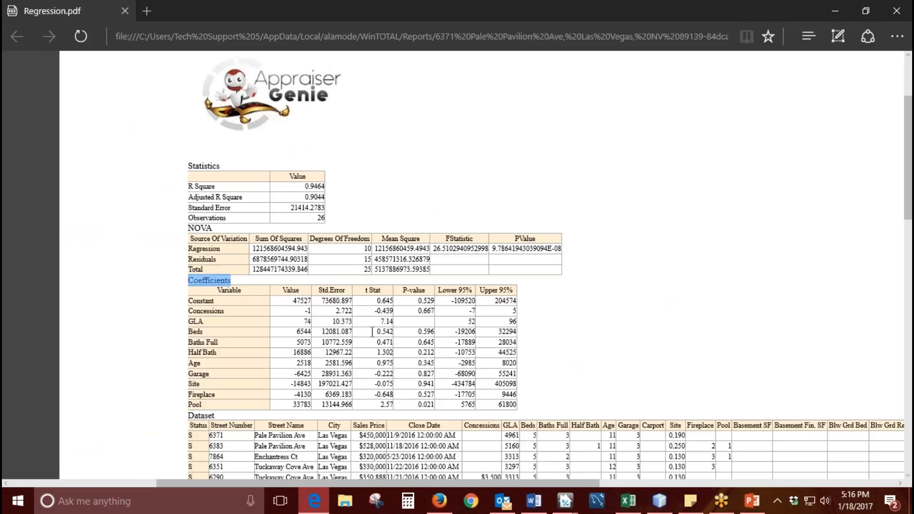
- Examine the Dataset table of comparable sales in the Regression PDF and compare it with the coefficients above
{"action": "scroll", "coordinate": [372, 331], "scroll_direction": "down", "scroll_amount": 4}
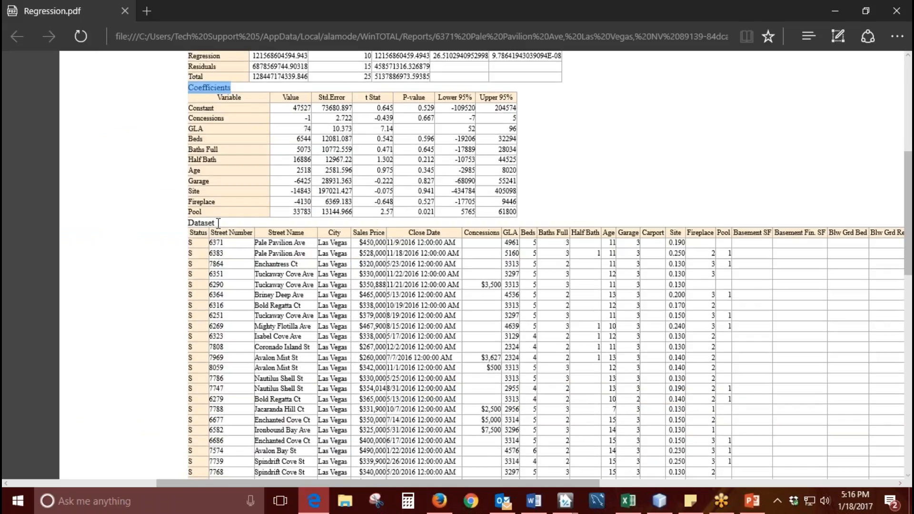
{"action": "left_click_drag", "start_coordinate": [218, 222], "coordinate": [190, 223]}
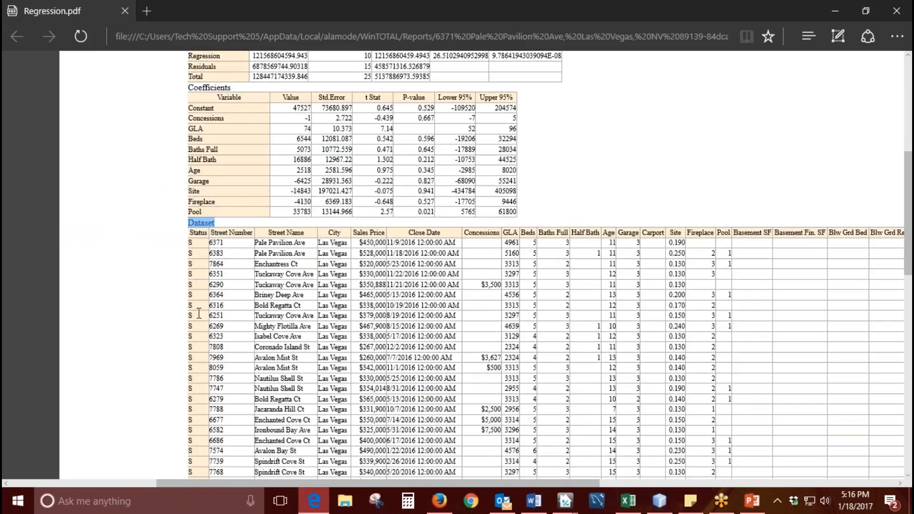
{"action": "scroll", "coordinate": [200, 361], "scroll_direction": "down", "scroll_amount": 4}
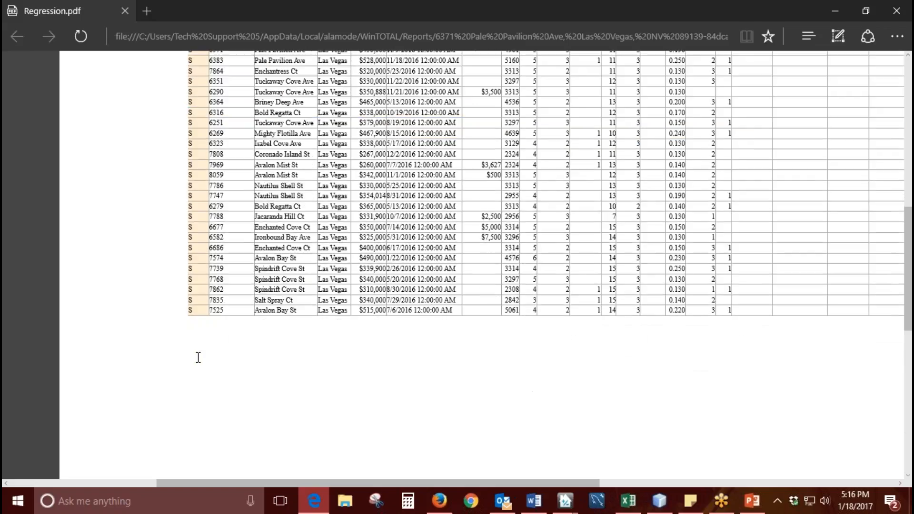
{"action": "scroll", "coordinate": [198, 356], "scroll_direction": "up", "scroll_amount": 7}
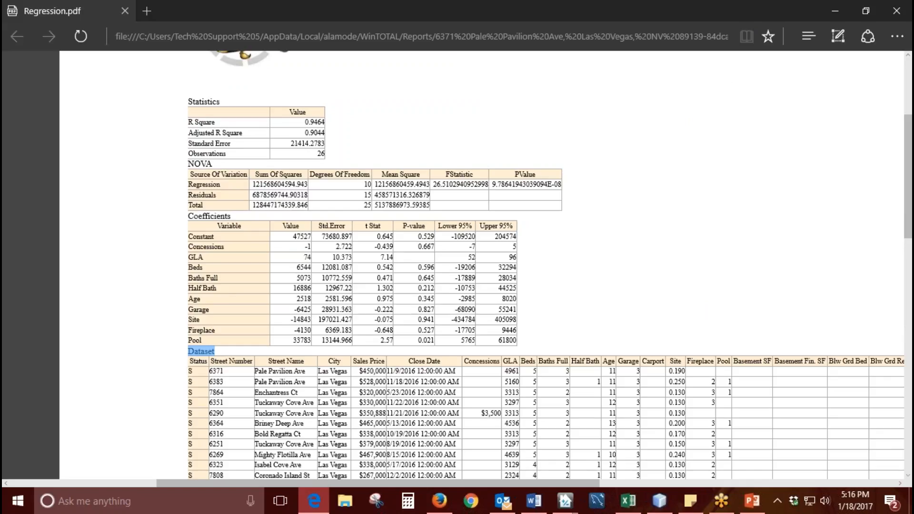
{"action": "scroll", "coordinate": [542, 297], "scroll_direction": "down", "scroll_amount": 7}
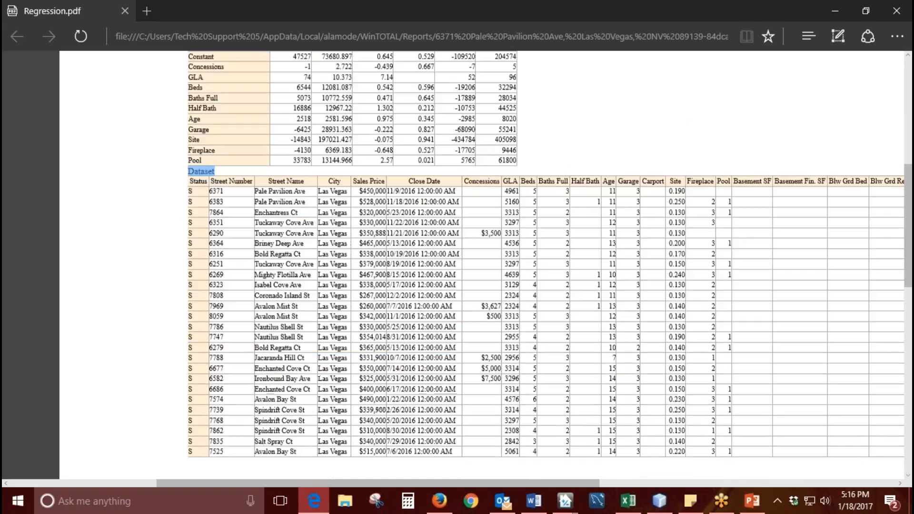
{"action": "scroll", "coordinate": [542, 297], "scroll_direction": "up", "scroll_amount": 5}
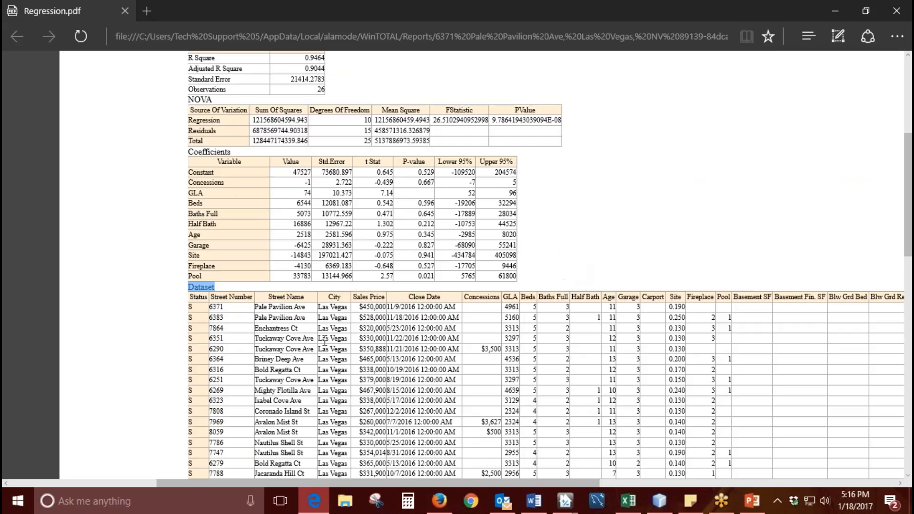
{"action": "scroll", "coordinate": [583, 251], "scroll_direction": "up", "scroll_amount": 1}
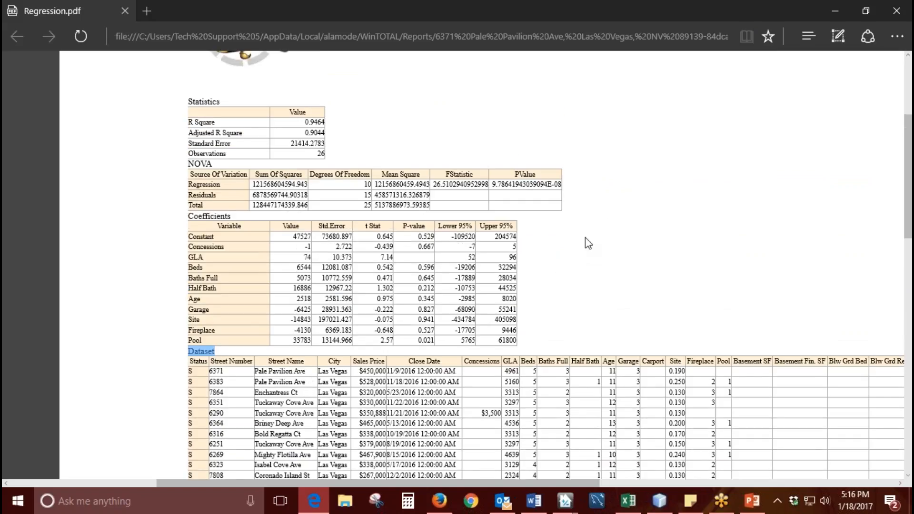
- Minimize the Regression PDF and TOTAL windows, and launch Appraiser Genie Cloud with a la mode as the software
{"action": "left_click", "coordinate": [834, 10]}
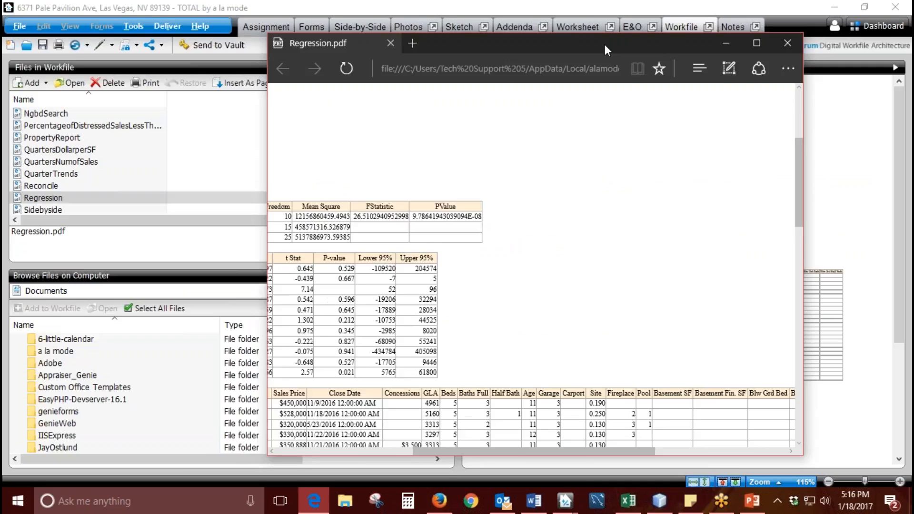
{"action": "left_click", "coordinate": [834, 7]}
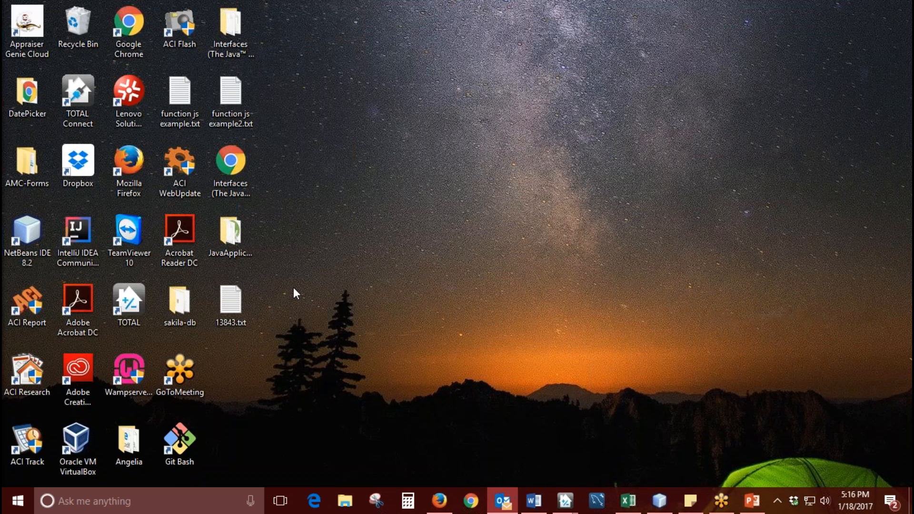
{"action": "double_click", "coordinate": [41, 31]}
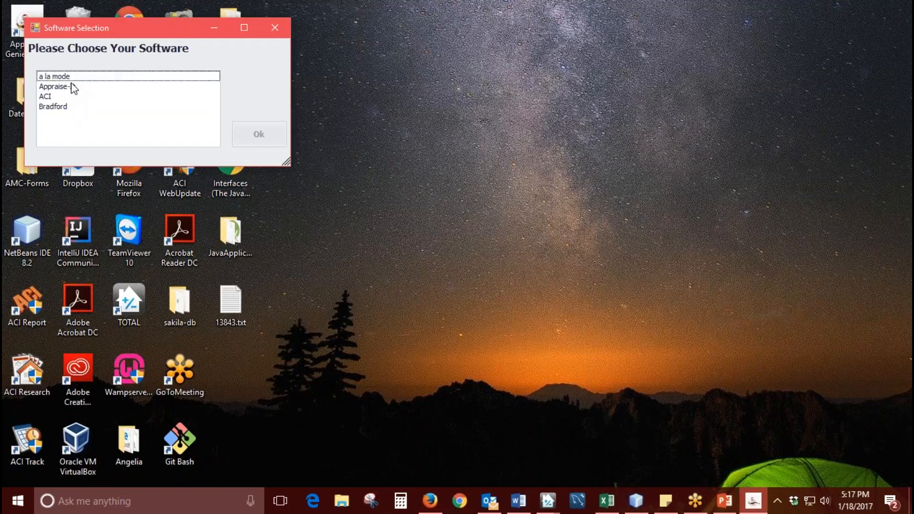
{"action": "left_click", "coordinate": [72, 76]}
{"action": "left_click", "coordinate": [272, 134]}
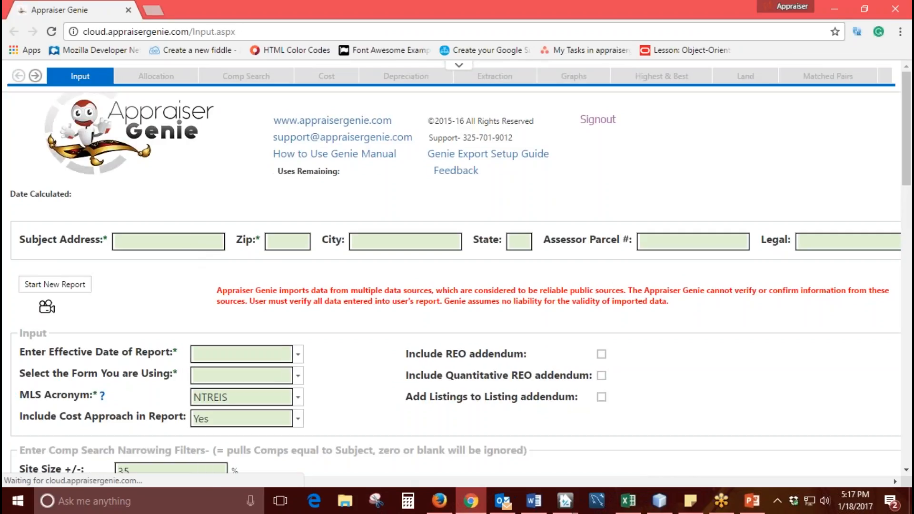
- Enter the subject property's street address and ZIP code in the Appraiser Genie input form, and proceed to the assessor parcel field
{"action": "left_click", "coordinate": [201, 242]}
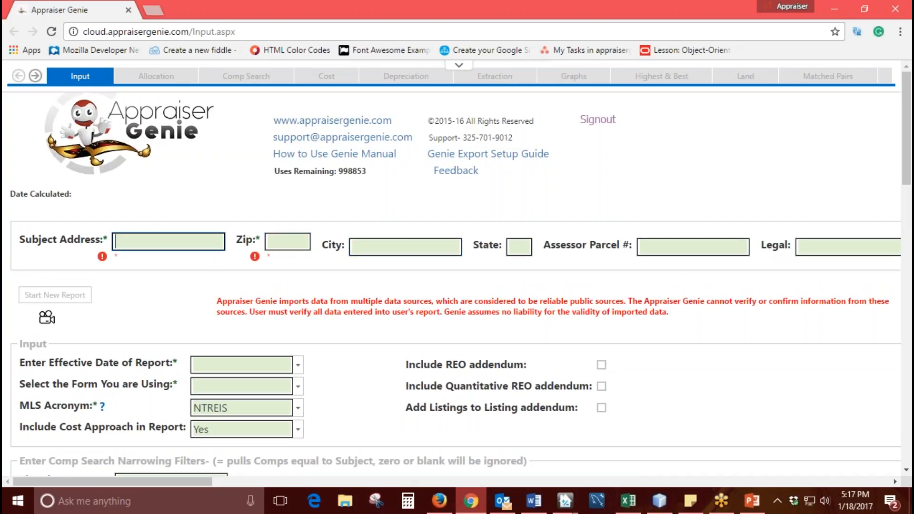
{"action": "left_click", "coordinate": [220, 245]}
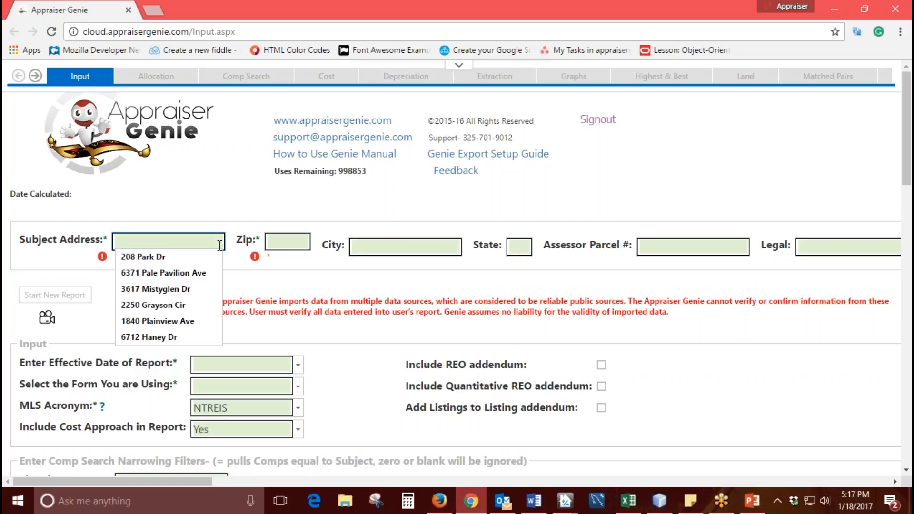
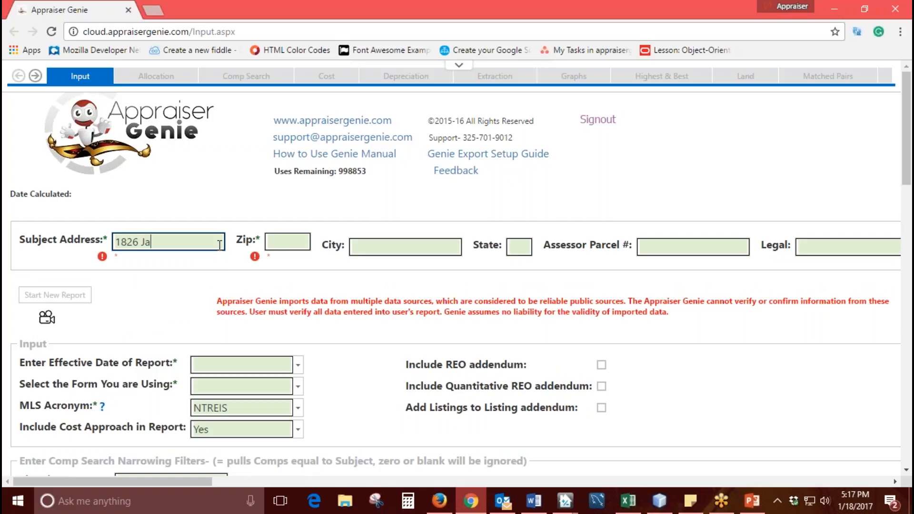
{"action": "key", "text": "Tab"}
{"action": "type", "text": "79602"}
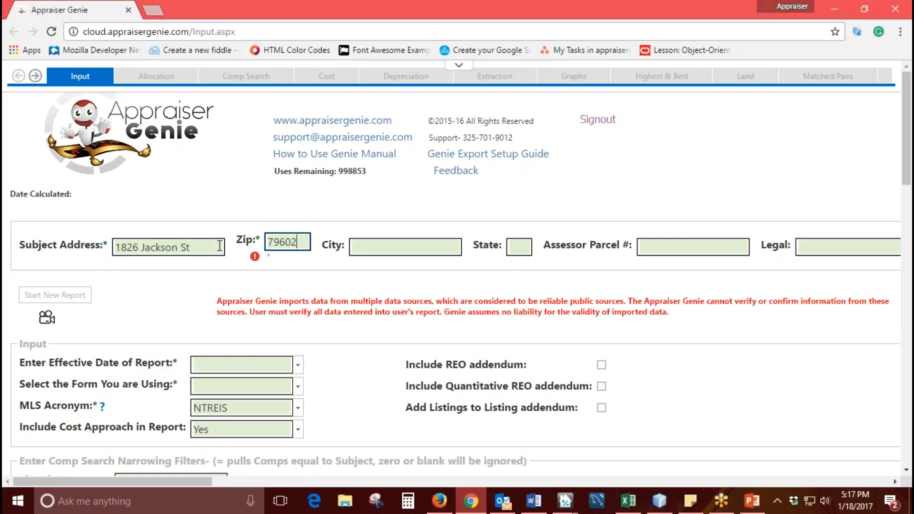
{"action": "key", "text": "Tab"}
{"action": "key", "text": "Tab"}
{"action": "key", "text": "Tab"}
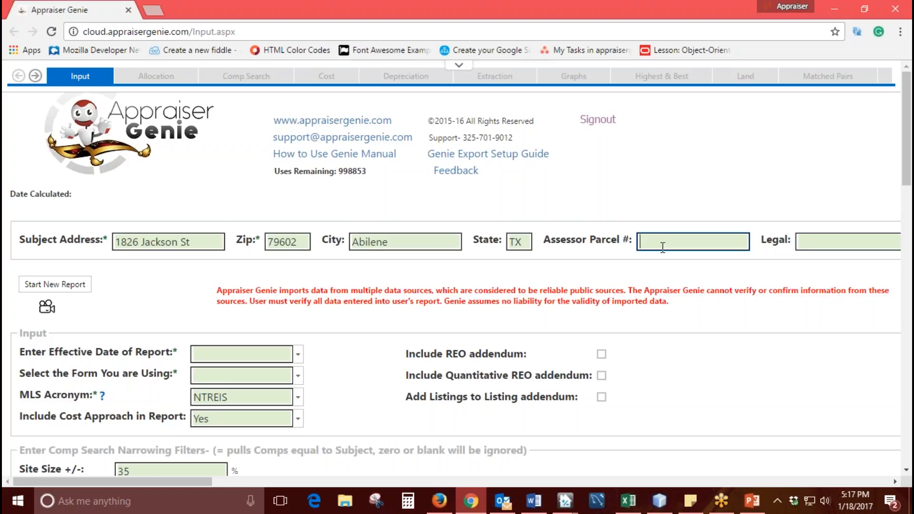
- Review the comp search narrowing filters, start a new report to view the file selection dialog, and close that dialog
{"action": "scroll", "coordinate": [662, 247], "scroll_direction": "down", "scroll_amount": 5}
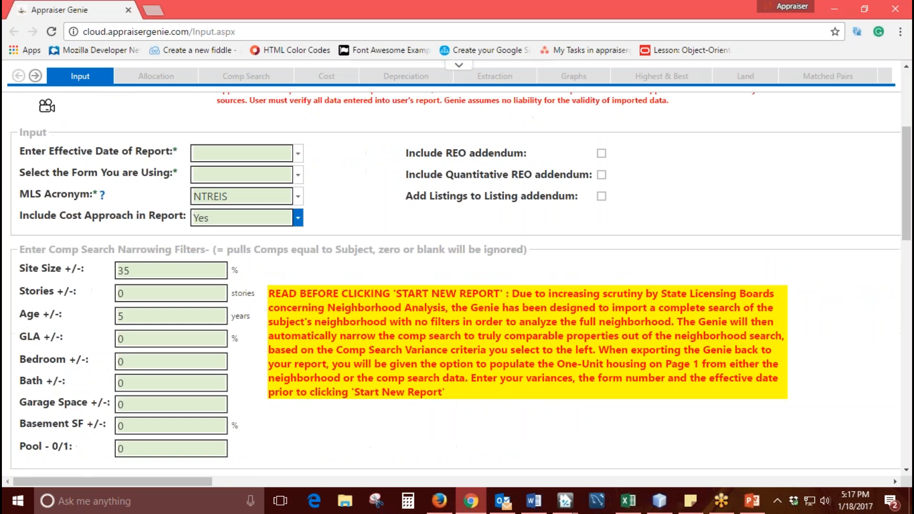
{"action": "scroll", "coordinate": [348, 349], "scroll_direction": "down", "scroll_amount": 8}
{"action": "scroll", "coordinate": [348, 349], "scroll_direction": "up", "scroll_amount": 11}
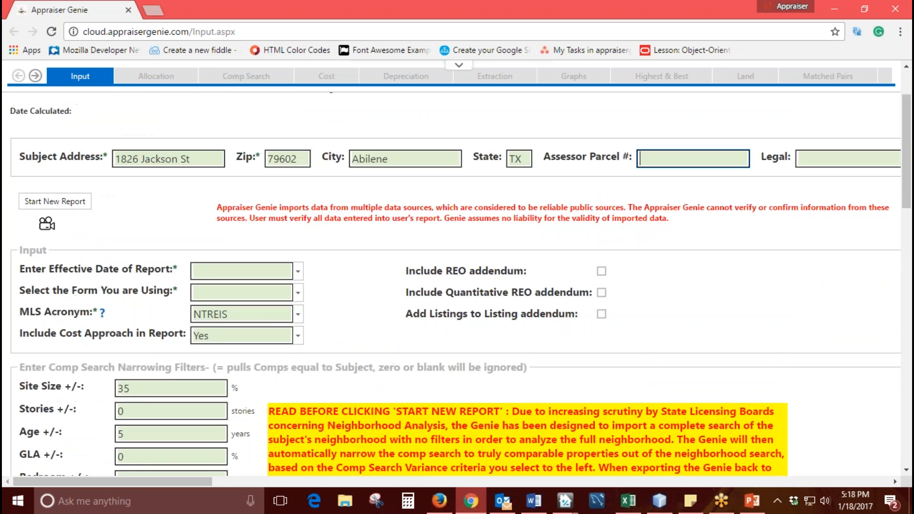
{"action": "left_click", "coordinate": [55, 217]}
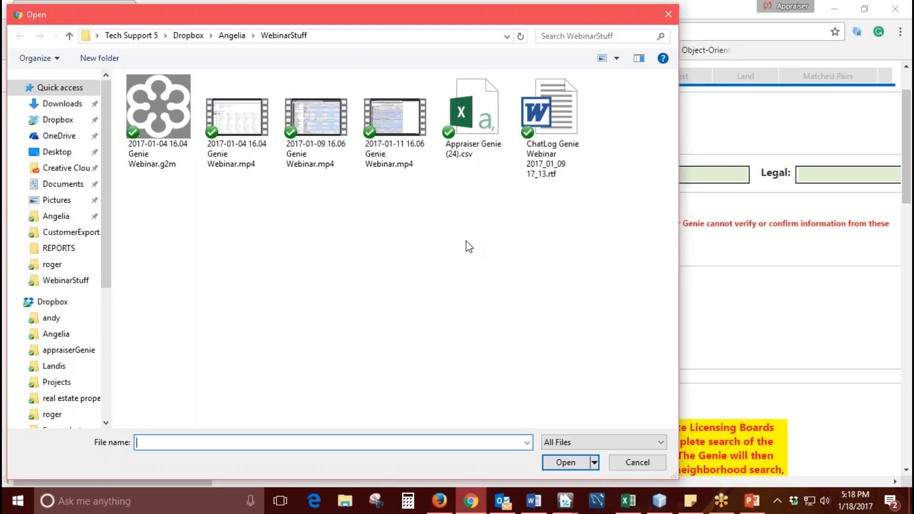
{"action": "left_click", "coordinate": [668, 14]}
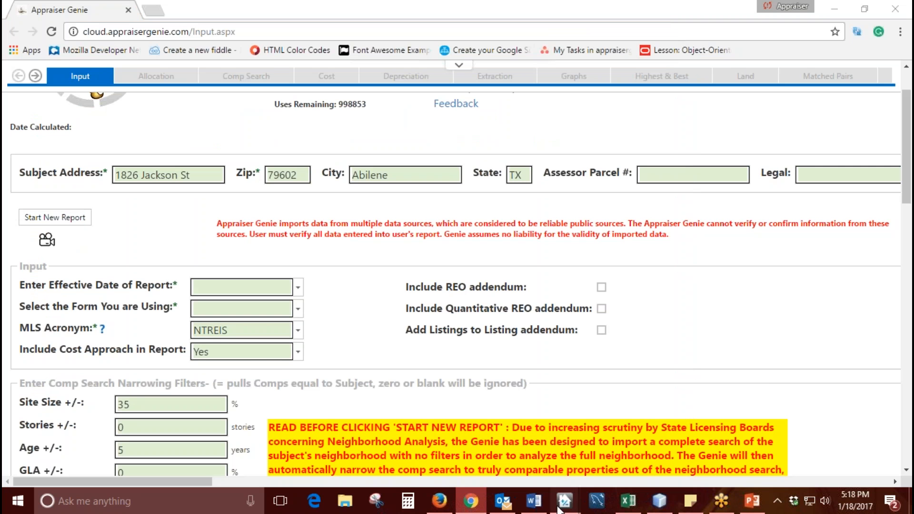
- Switch back to the TOTAL report's forms and review the URAR site details and Sales Comparison grid
{"action": "mouse_move", "coordinate": [565, 501]}
{"action": "left_click", "coordinate": [552, 452]}
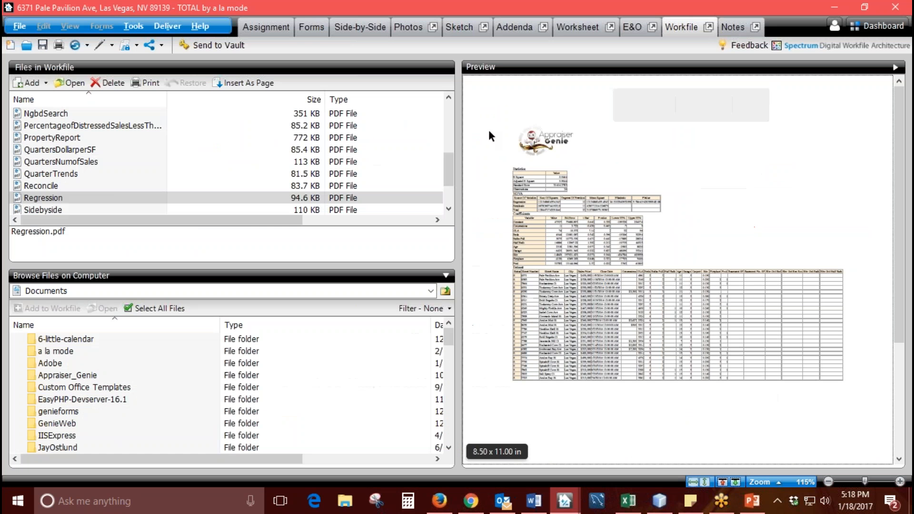
{"action": "left_click", "coordinate": [321, 28]}
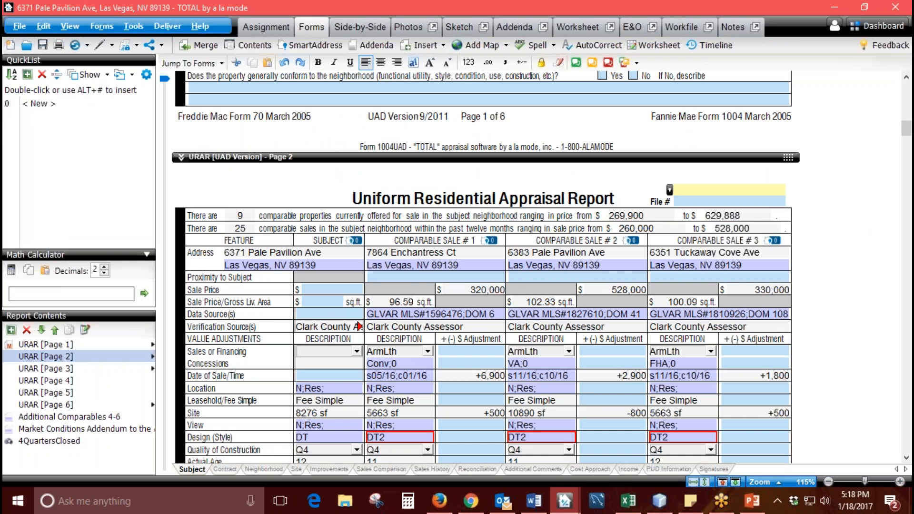
{"action": "scroll", "coordinate": [358, 326], "scroll_direction": "up", "scroll_amount": 5}
{"action": "scroll", "coordinate": [511, 195], "scroll_direction": "up", "scroll_amount": 10}
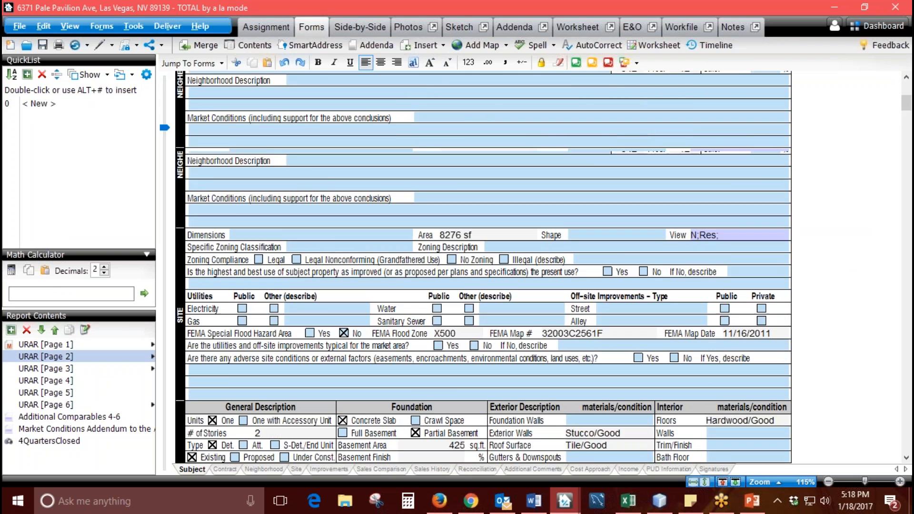
{"action": "scroll", "coordinate": [511, 195], "scroll_direction": "down", "scroll_amount": 17}
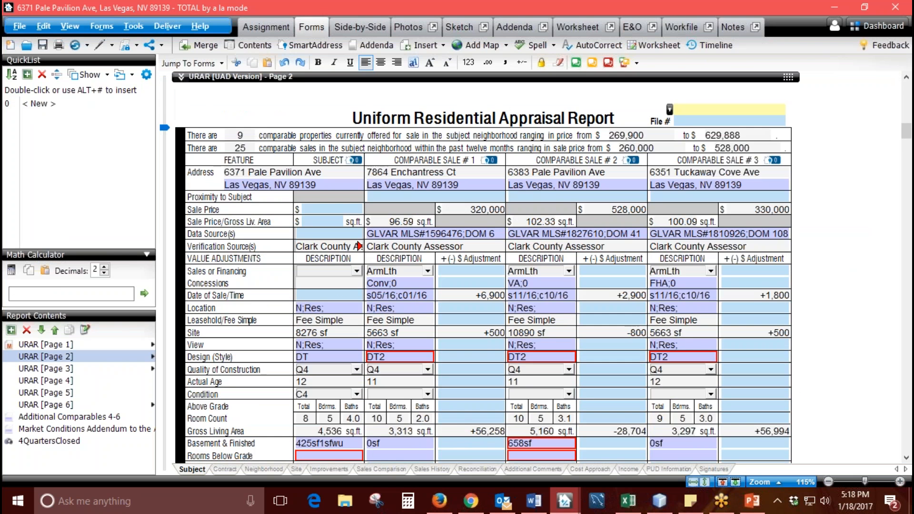
{"action": "scroll", "coordinate": [473, 393], "scroll_direction": "down", "scroll_amount": 3}
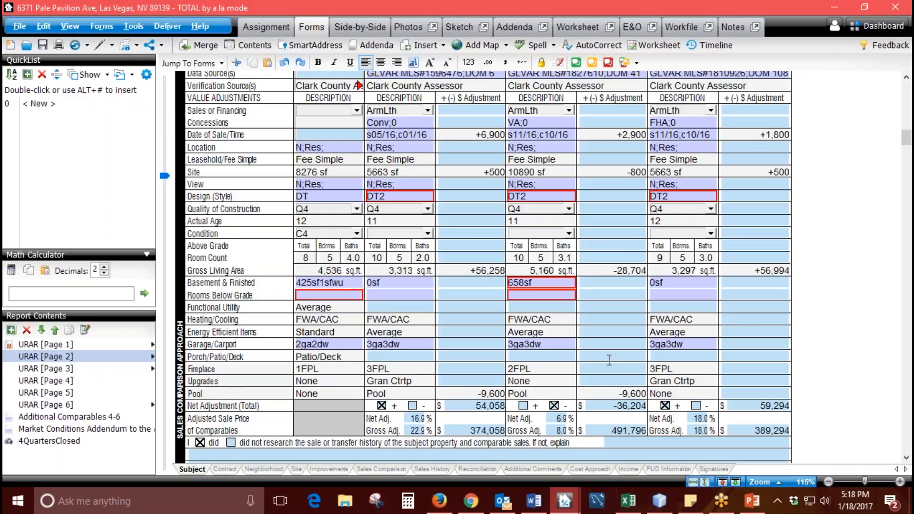
{"action": "left_click", "coordinate": [905, 329]}
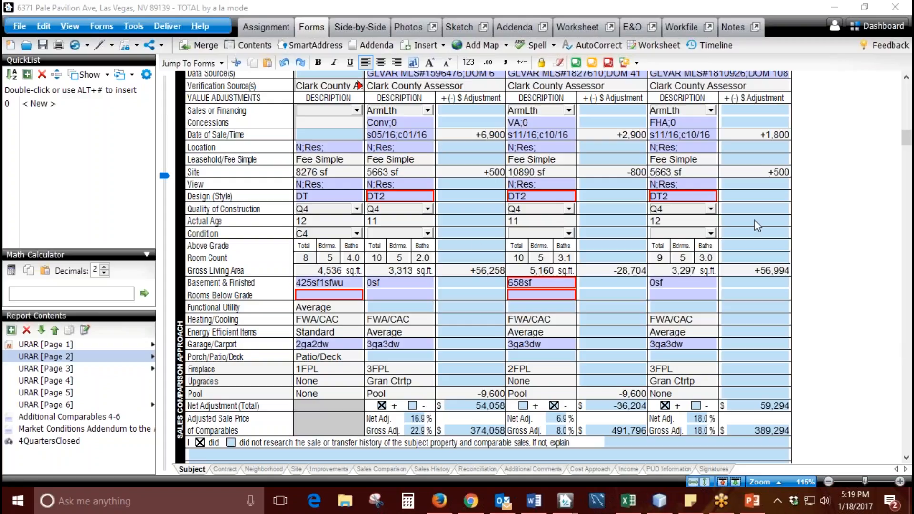
{"action": "left_click", "coordinate": [473, 5]}
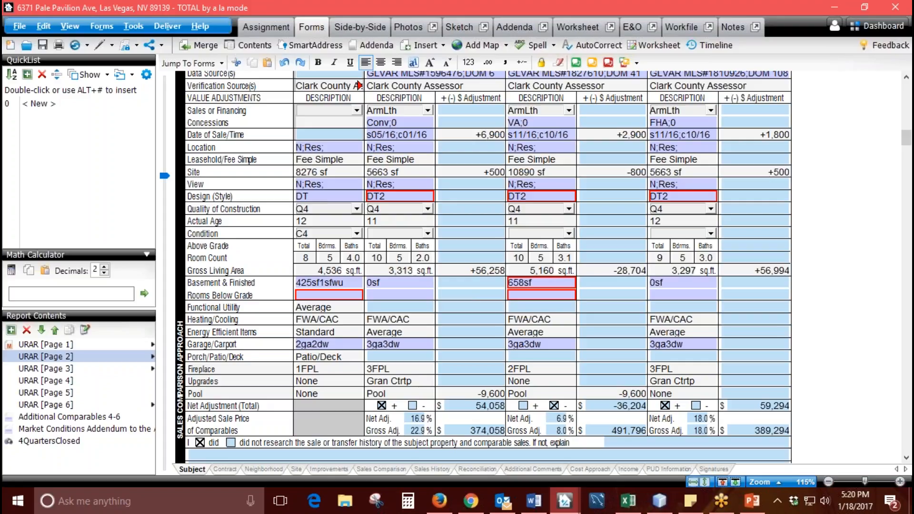
{"action": "left_click", "coordinate": [905, 331]}
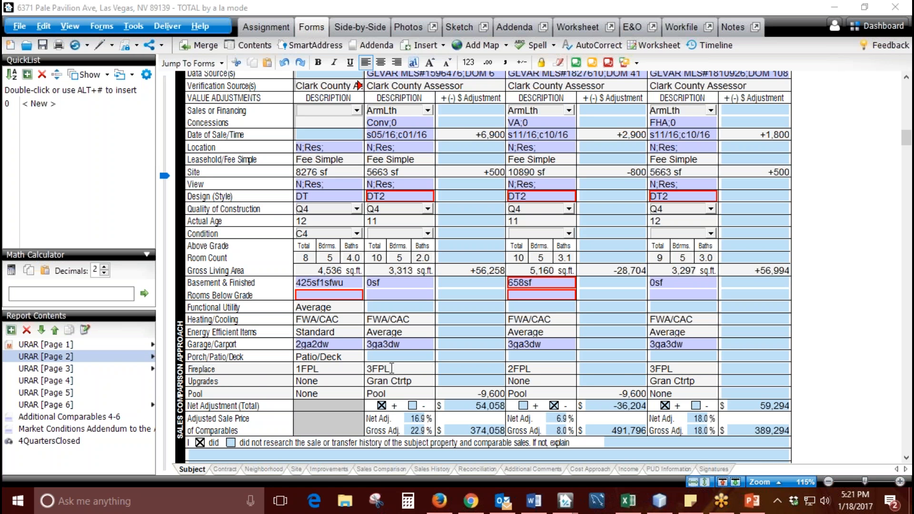
- Review the URAR Improvements section, including the property condition description, and the comparable sales on page 2
{"action": "scroll", "coordinate": [476, 258], "scroll_direction": "up", "scroll_amount": 5}
{"action": "scroll", "coordinate": [486, 266], "scroll_direction": "up", "scroll_amount": 15}
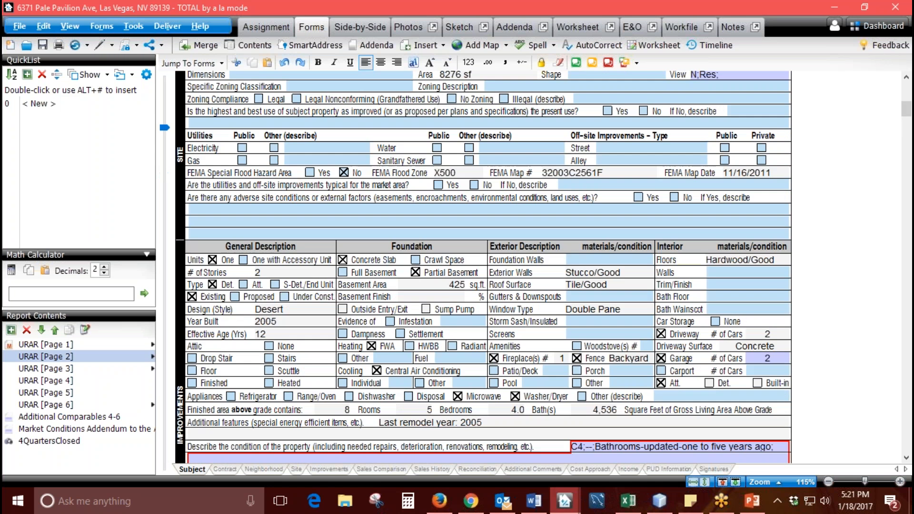
{"action": "scroll", "coordinate": [486, 267], "scroll_direction": "down", "scroll_amount": 8}
{"action": "scroll", "coordinate": [412, 238], "scroll_direction": "down", "scroll_amount": 20}
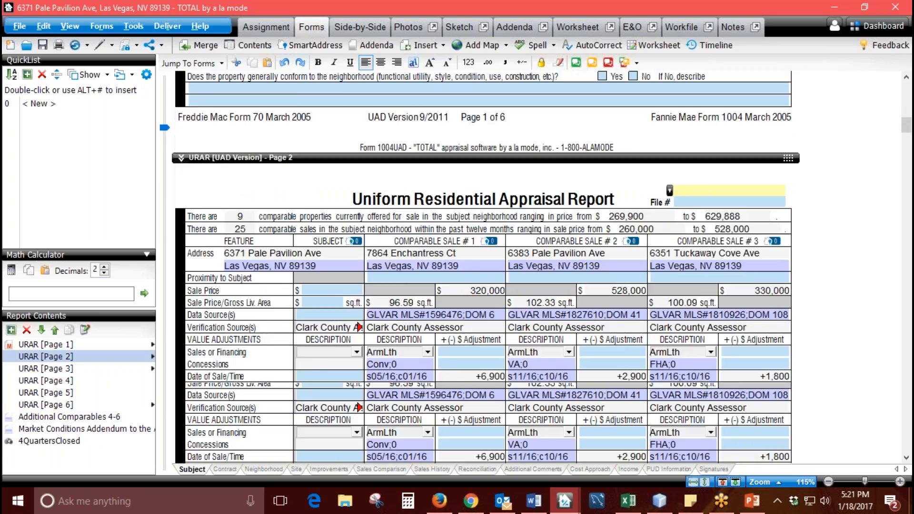
{"action": "scroll", "coordinate": [412, 238], "scroll_direction": "up", "scroll_amount": 20}
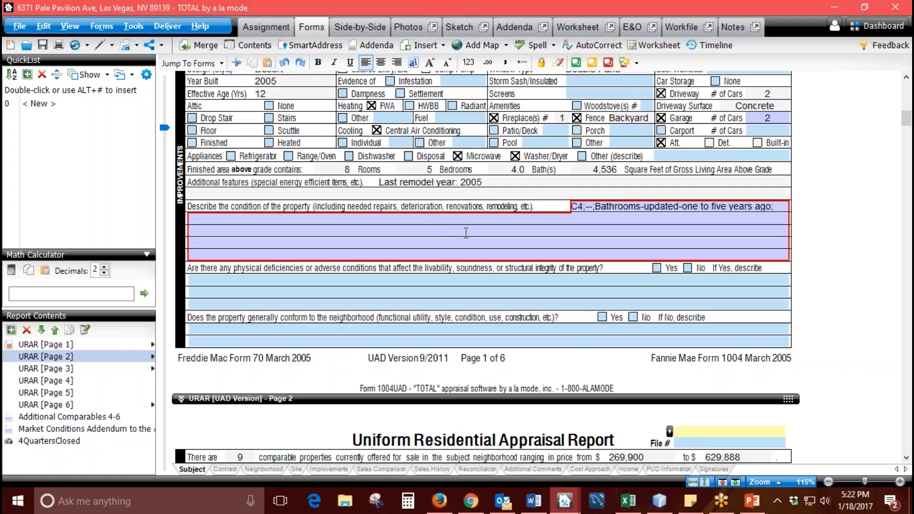
{"action": "left_click", "coordinate": [907, 324]}
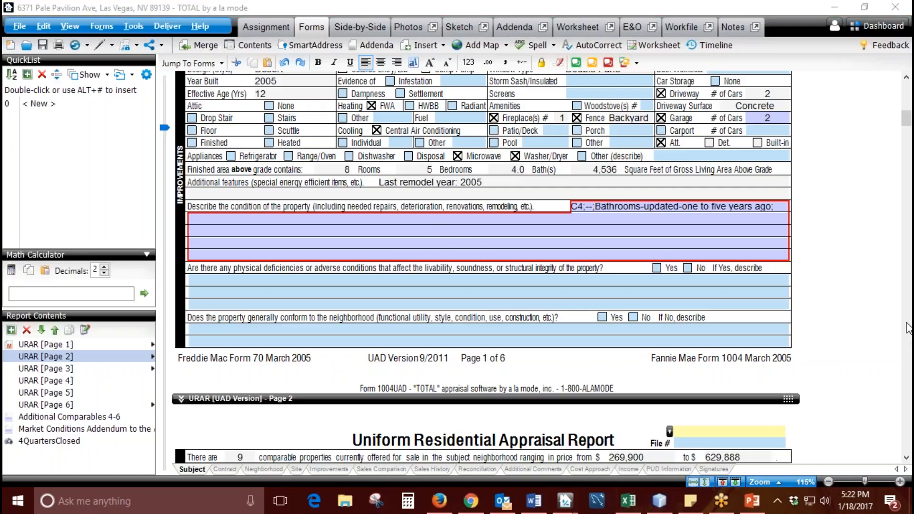